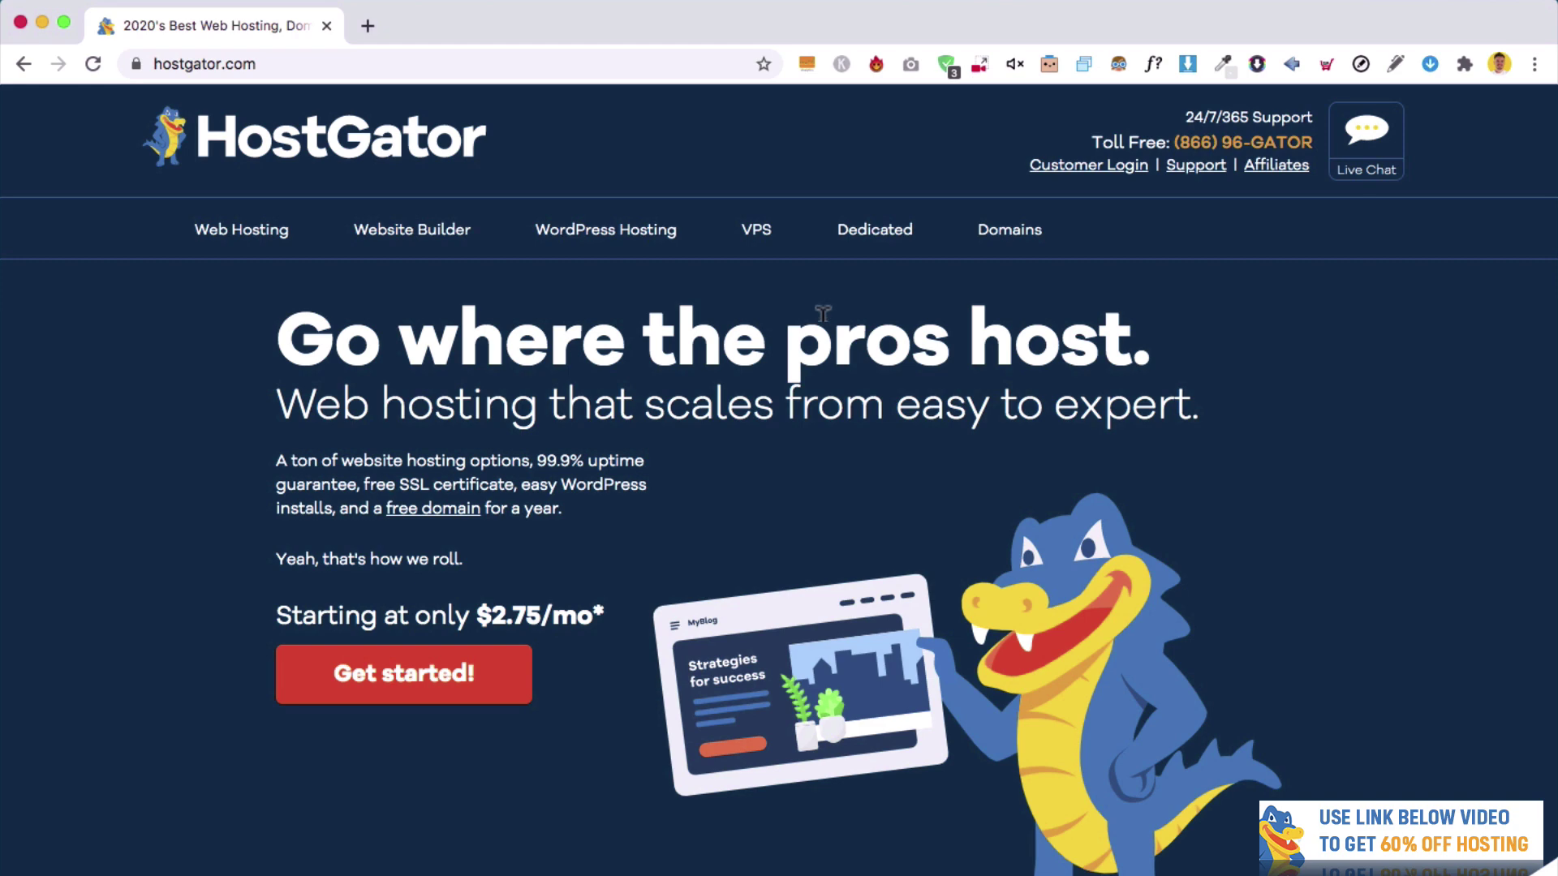
Choose HostGator's Hatchling shared hosting plan to reach its checkout page
click(432, 675)
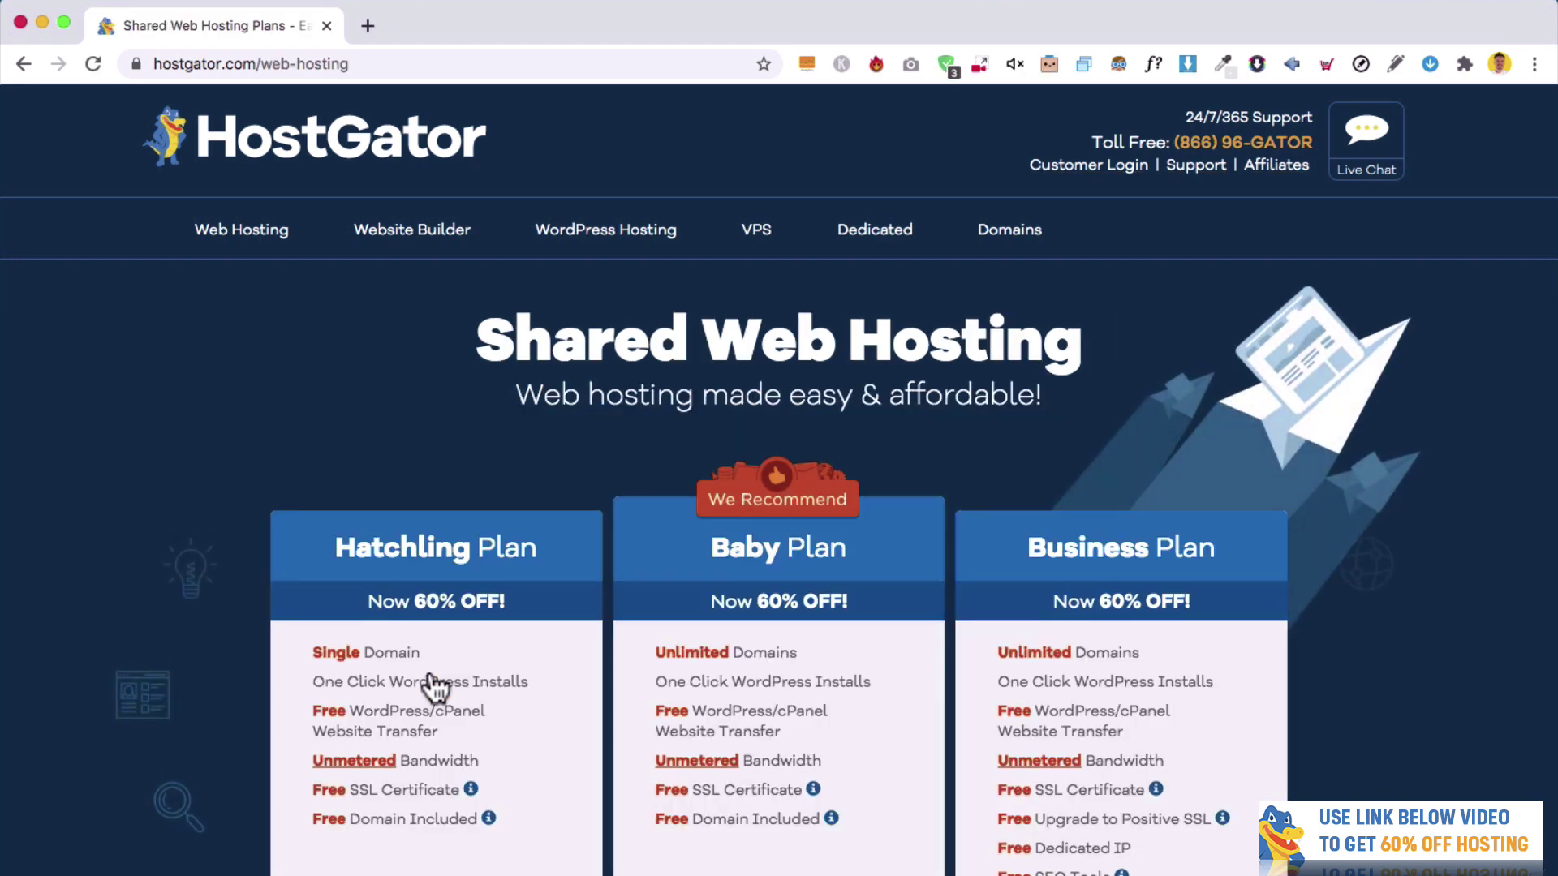
scroll(436, 688, down, 5)
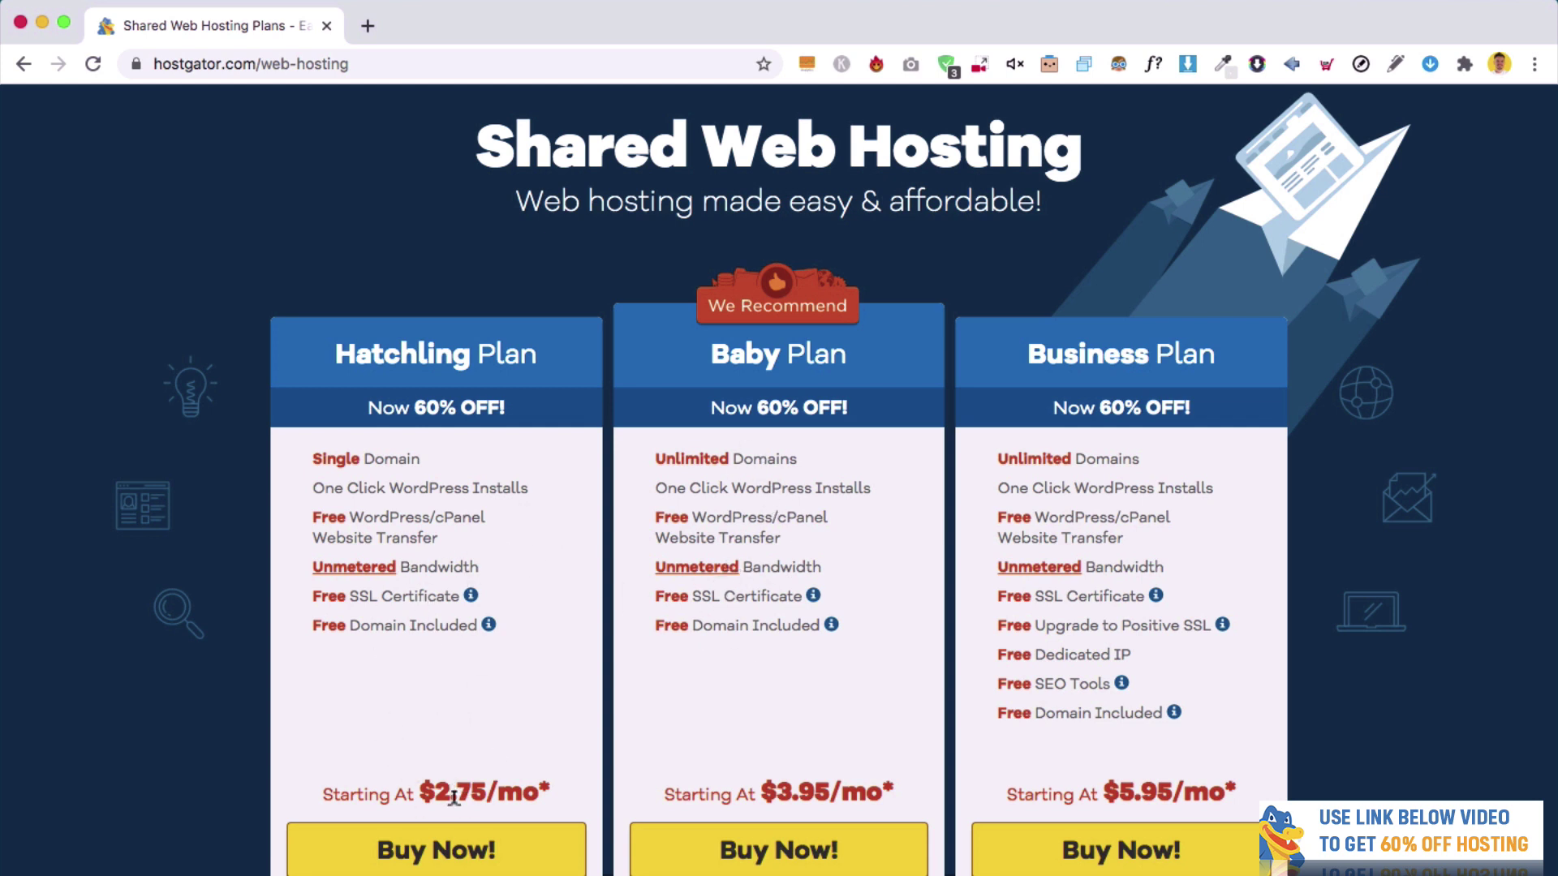
click(463, 852)
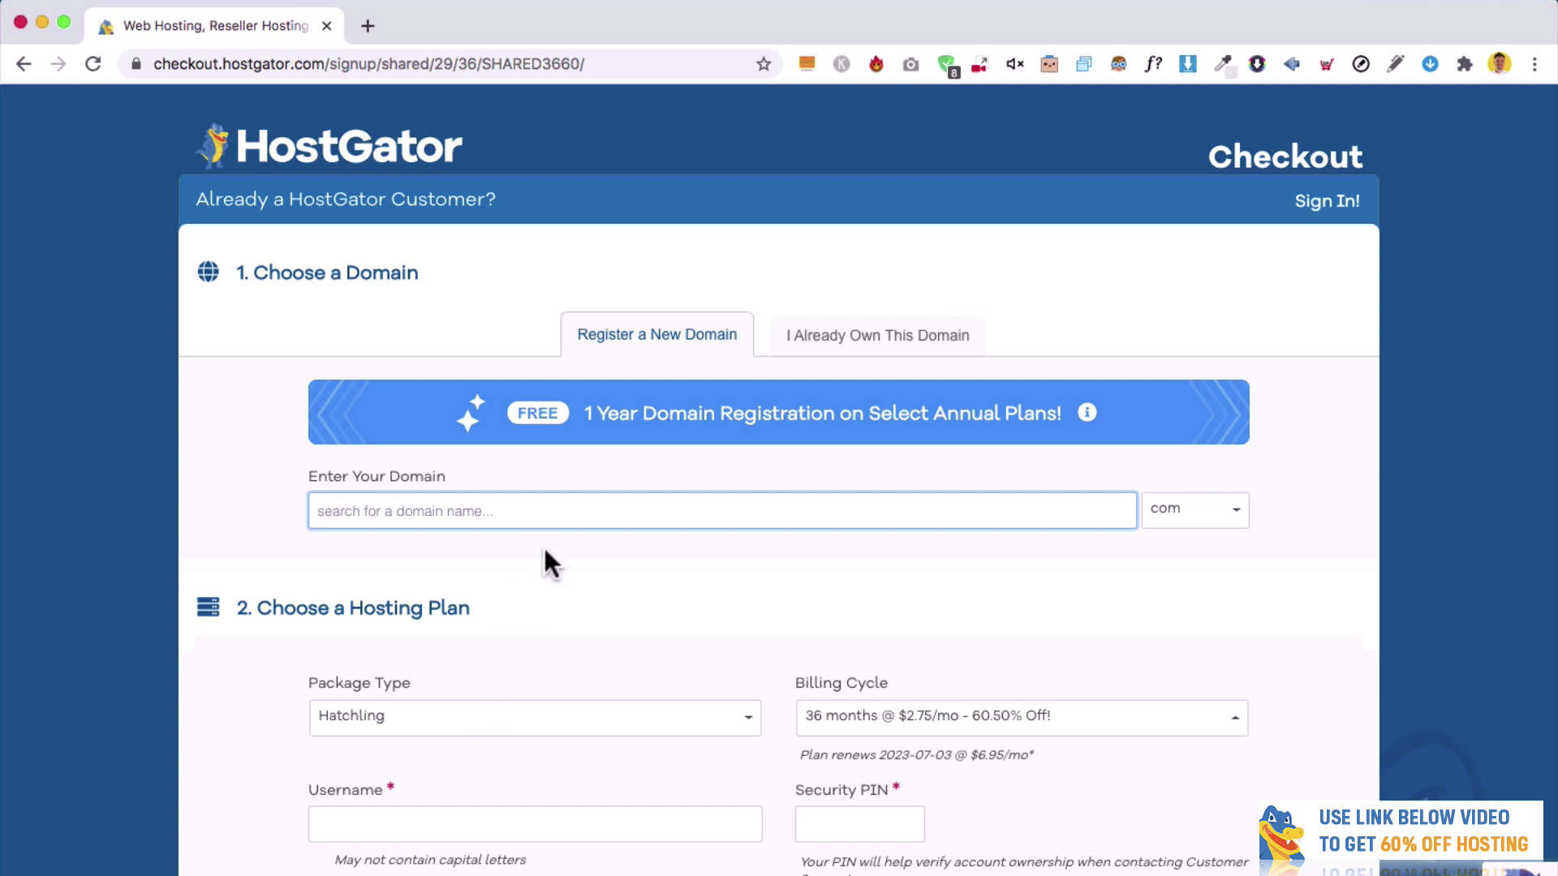
Enter the new domain name and set its extension to .space
text(chriswinter)
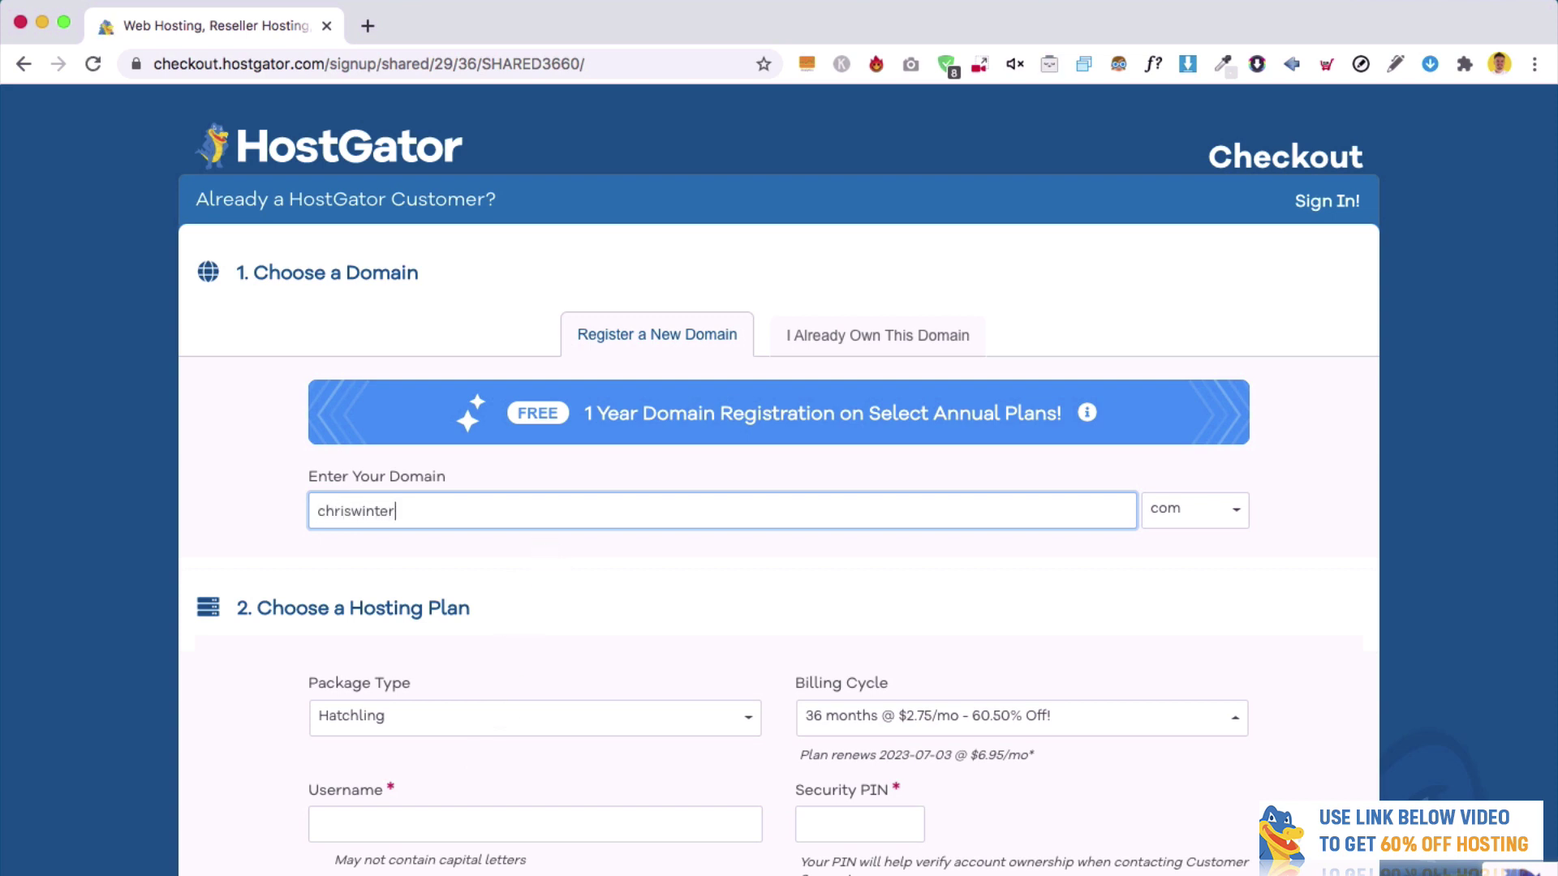
click(1185, 523)
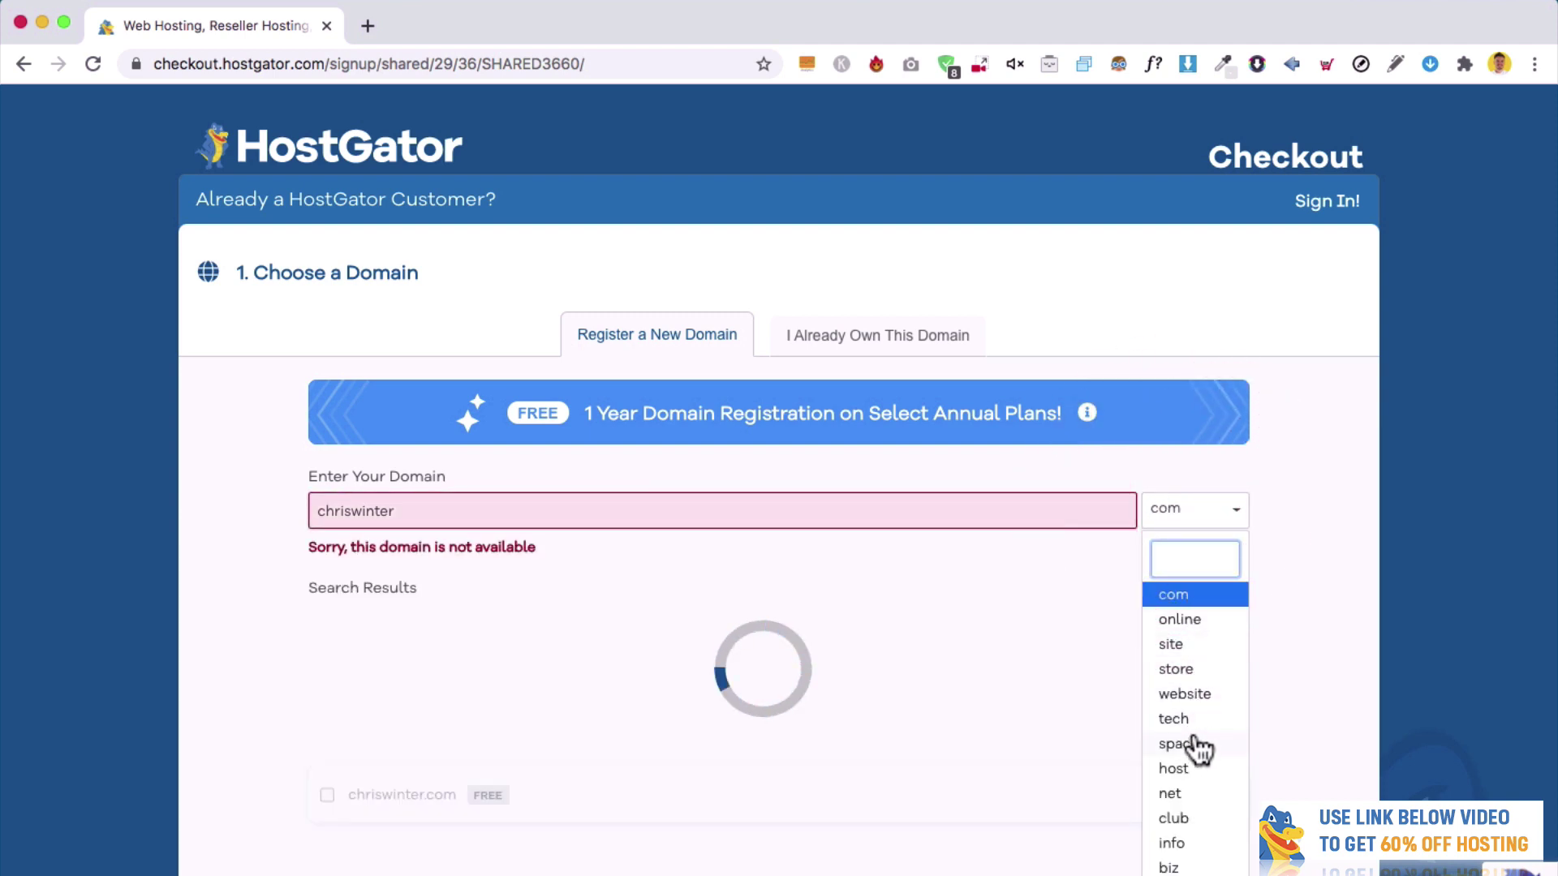
click(1176, 743)
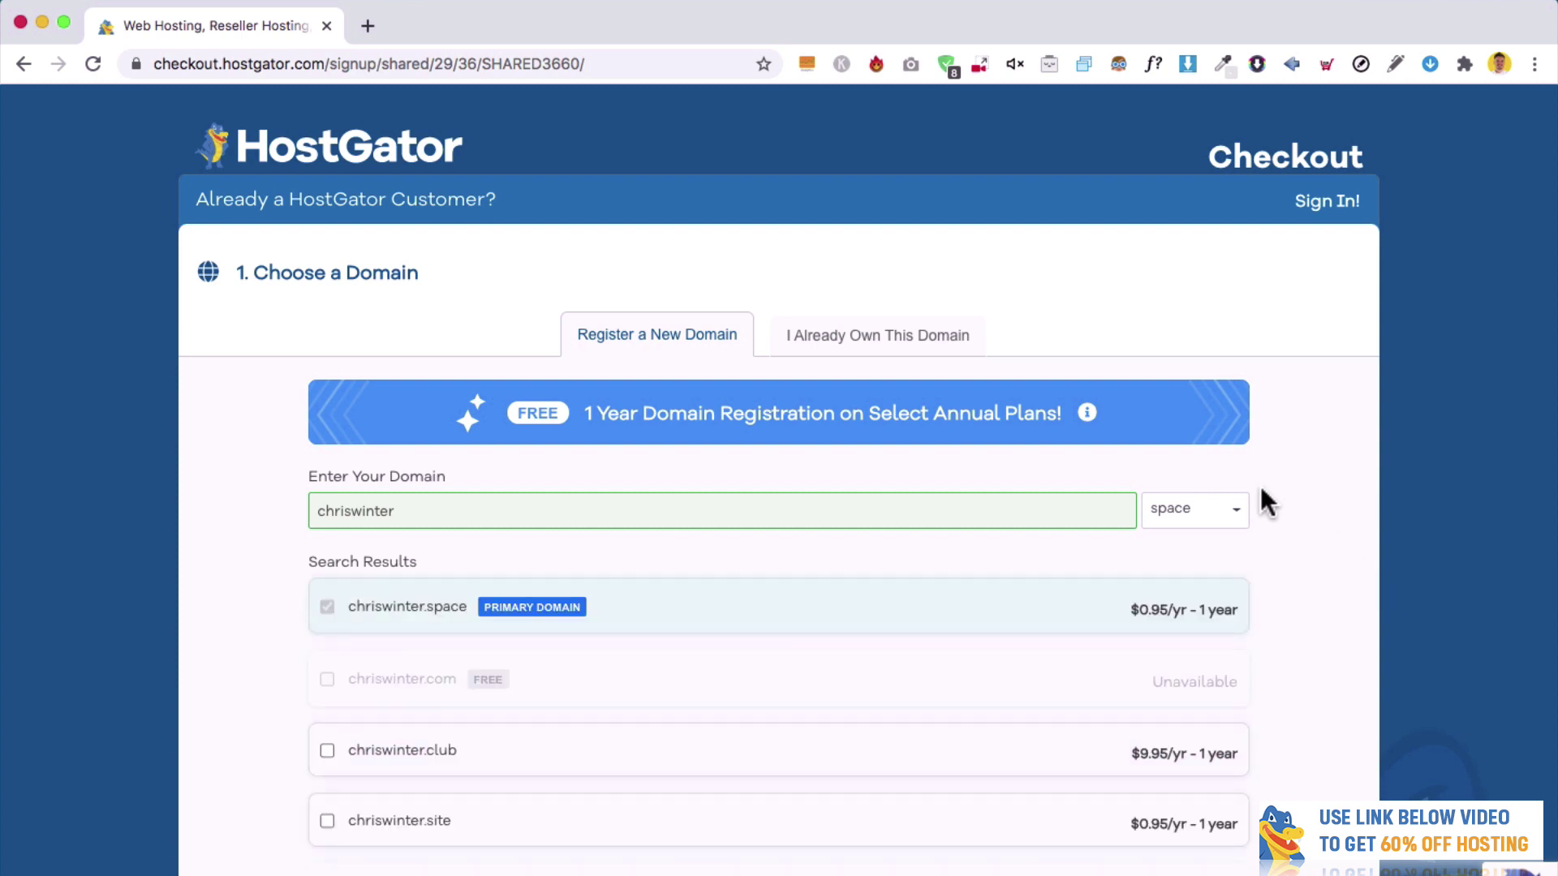
Leave Domain Privacy protection off for the new domain
scroll(1221, 527, down, 6)
scroll(1220, 528, down, 8)
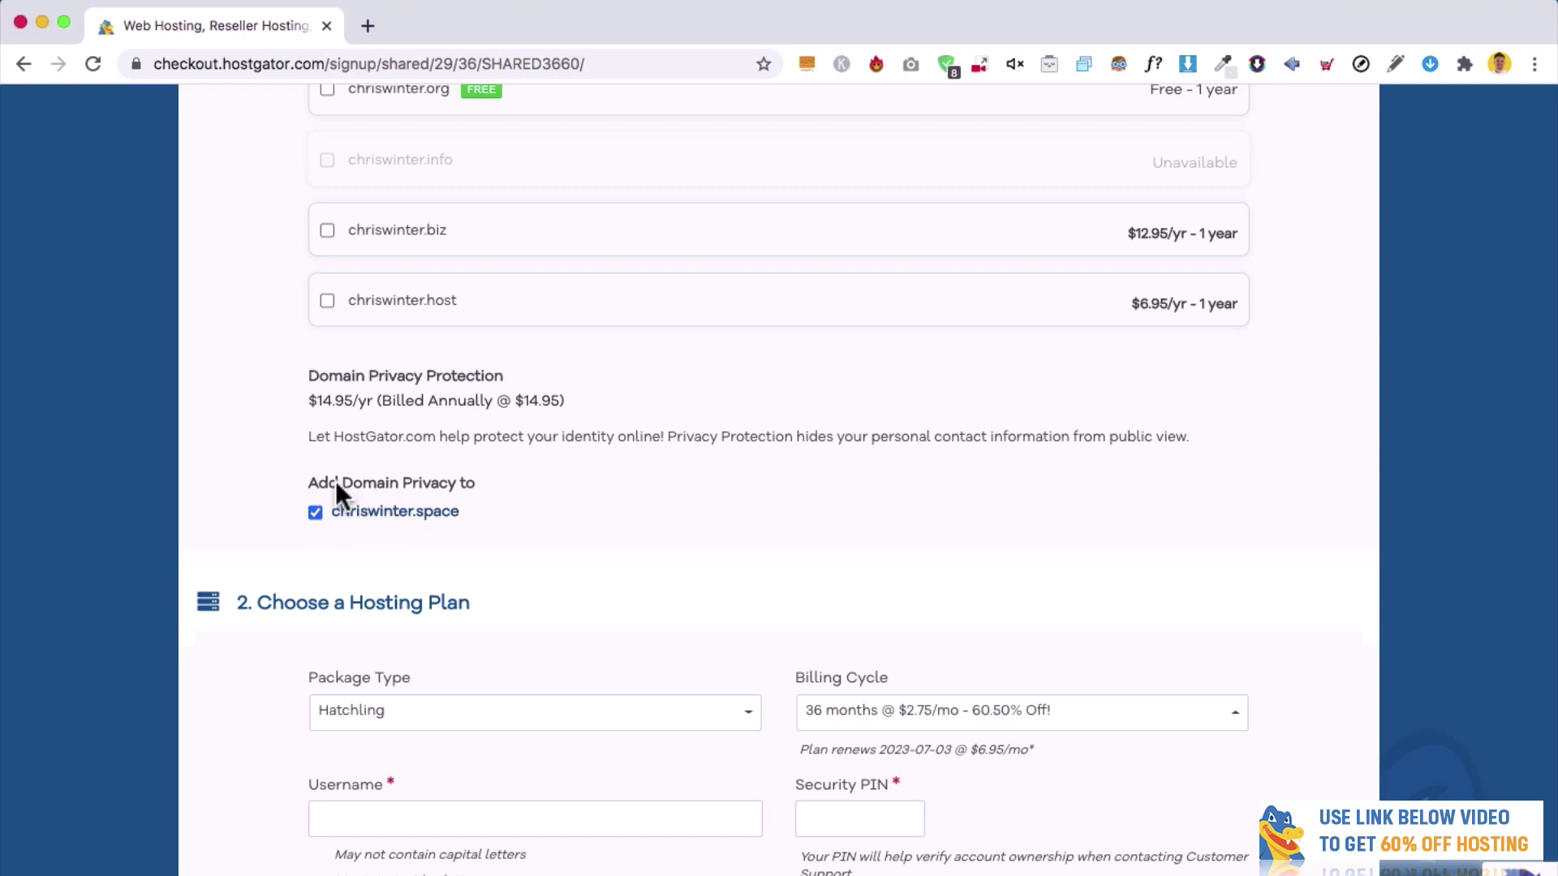
click(316, 512)
click(316, 513)
scroll(397, 519, down, 2)
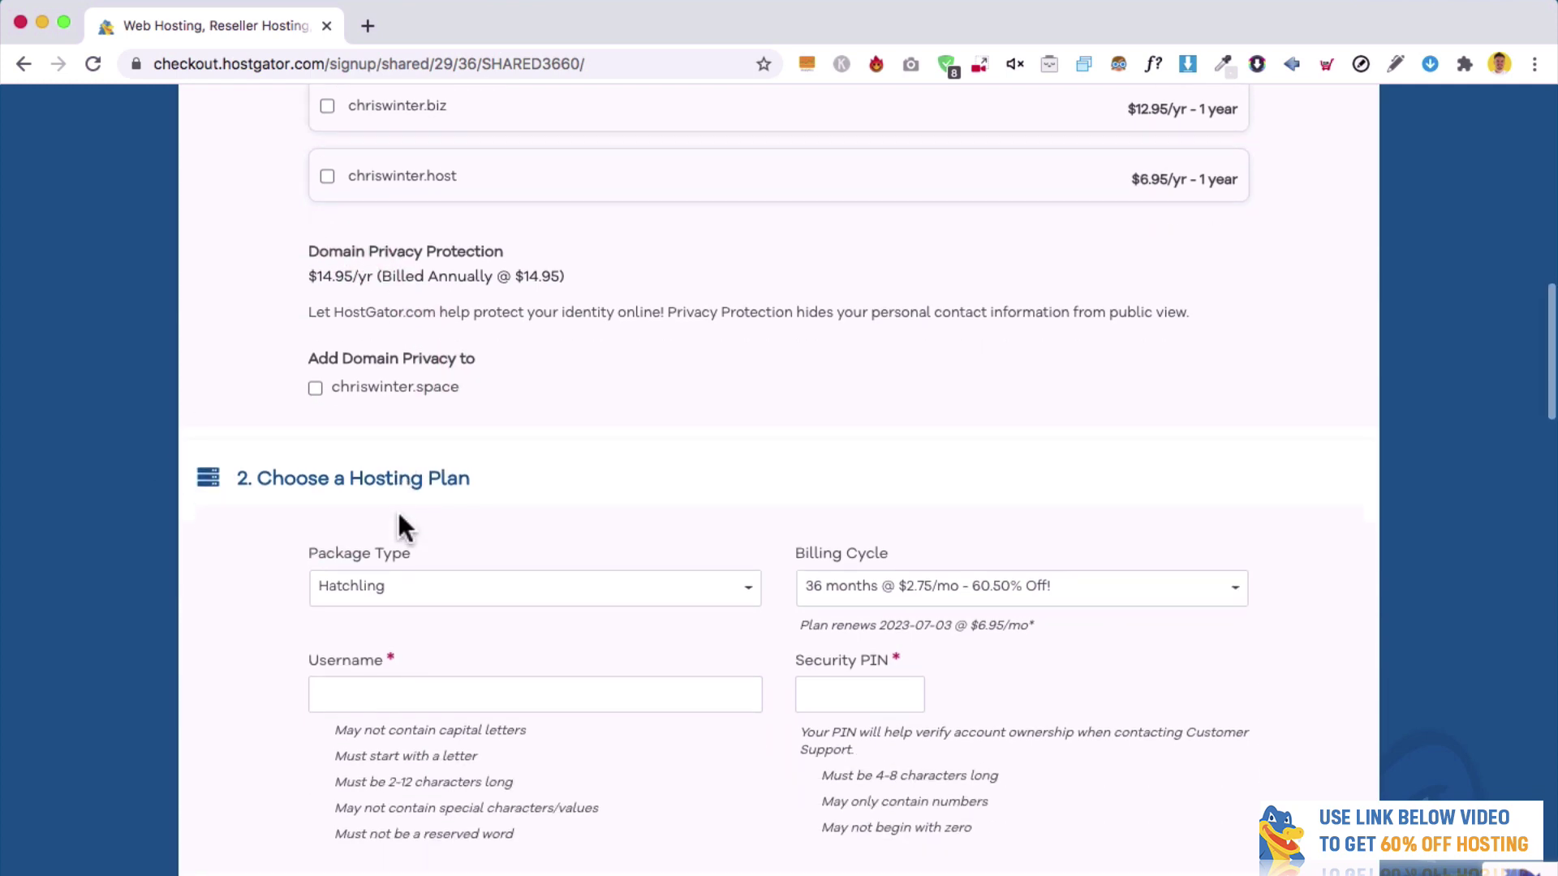
scroll(398, 514, down, 2)
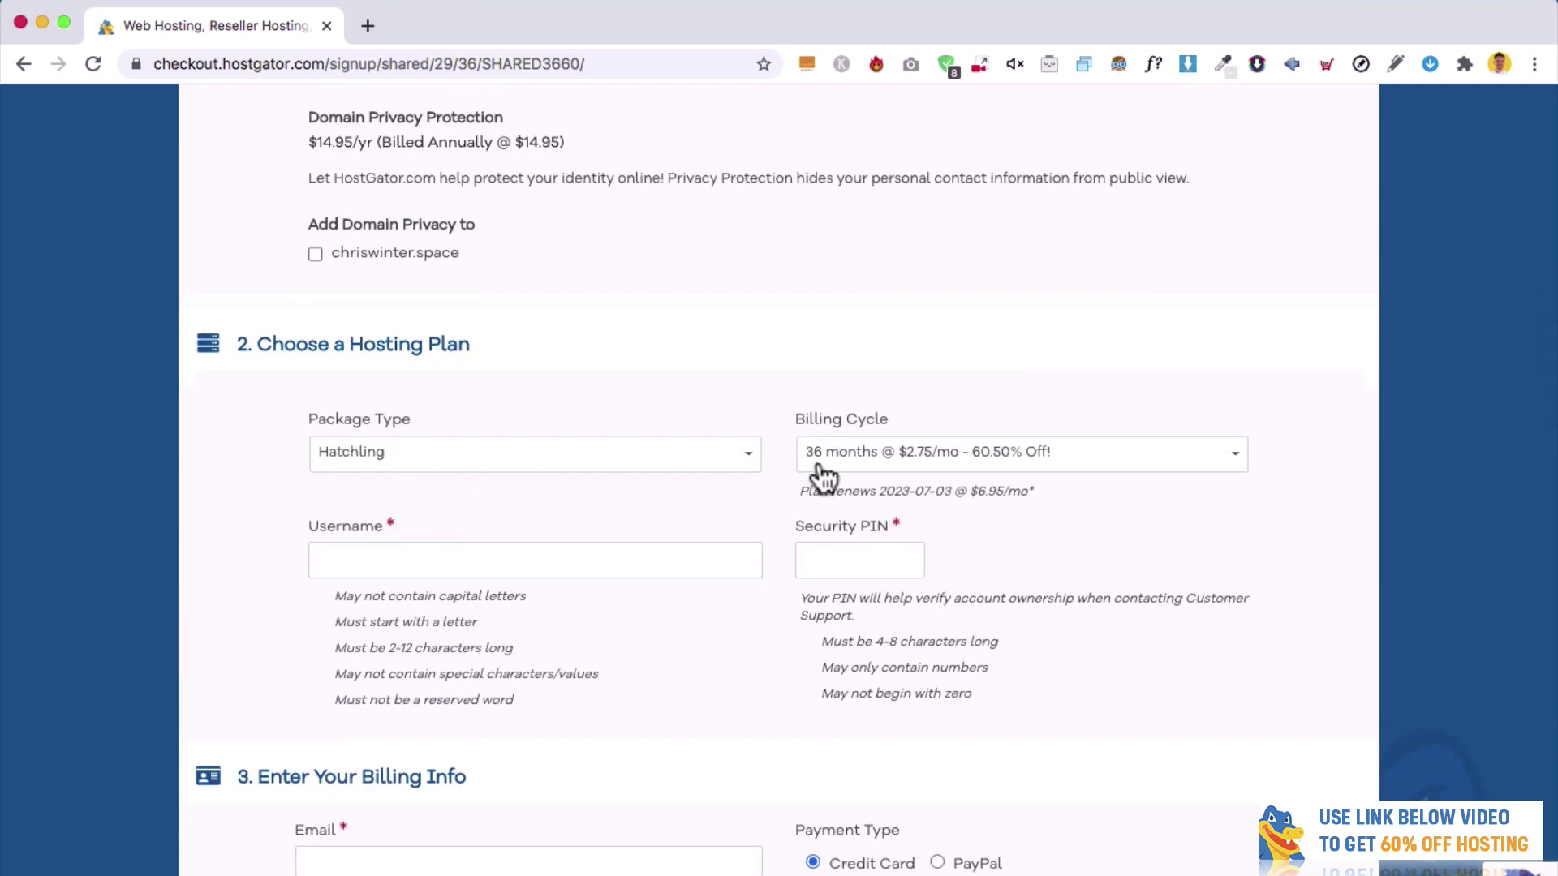
Set the Hatchling billing cycle to 12 months at $3.95/mo
click(954, 466)
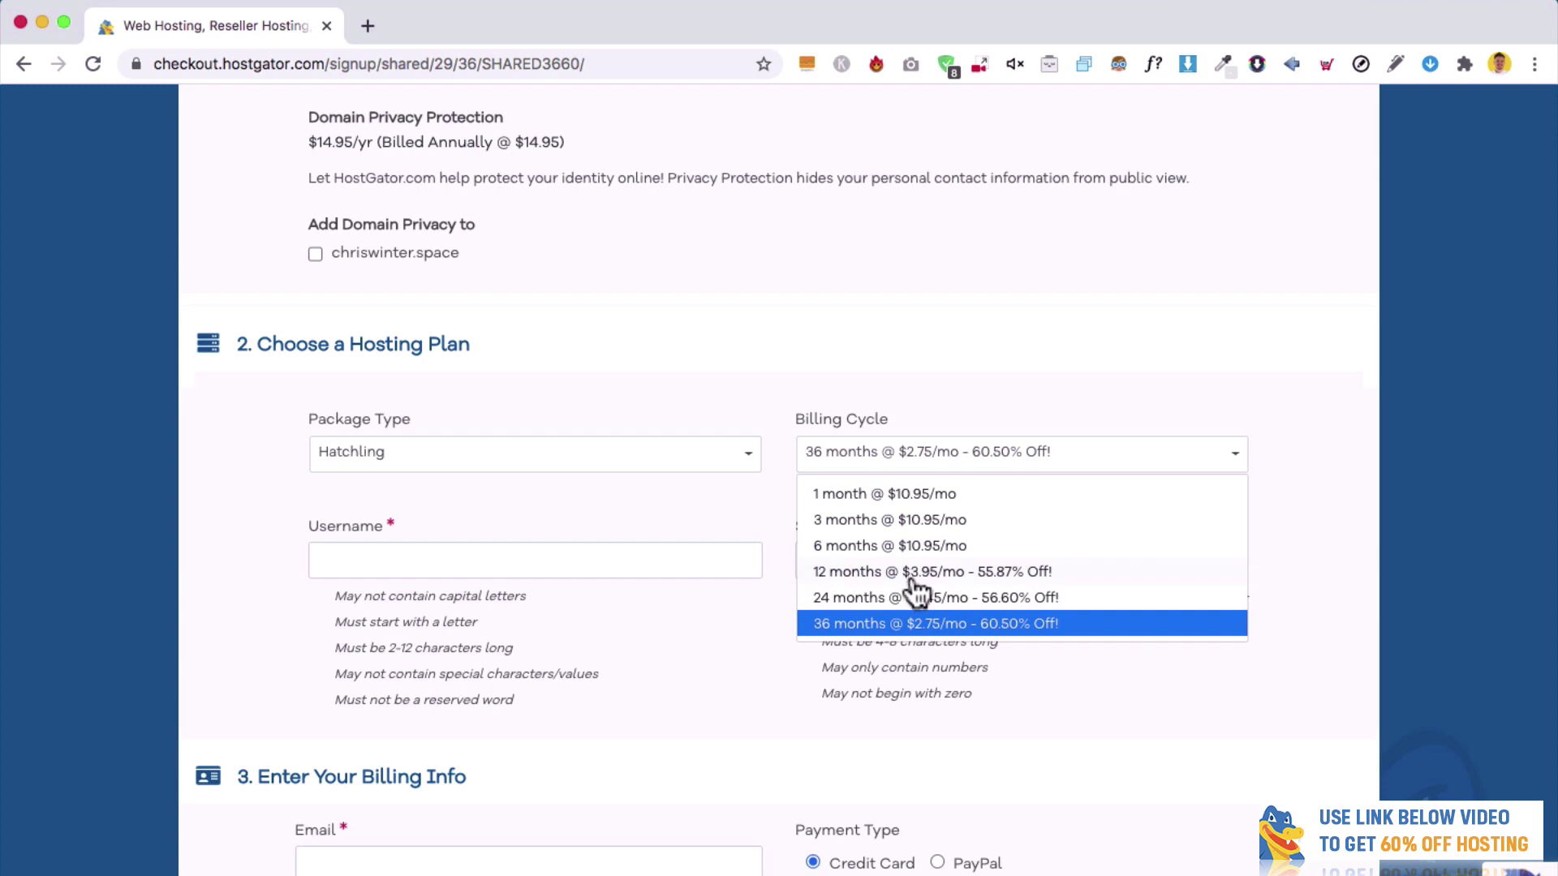
click(913, 573)
click(957, 459)
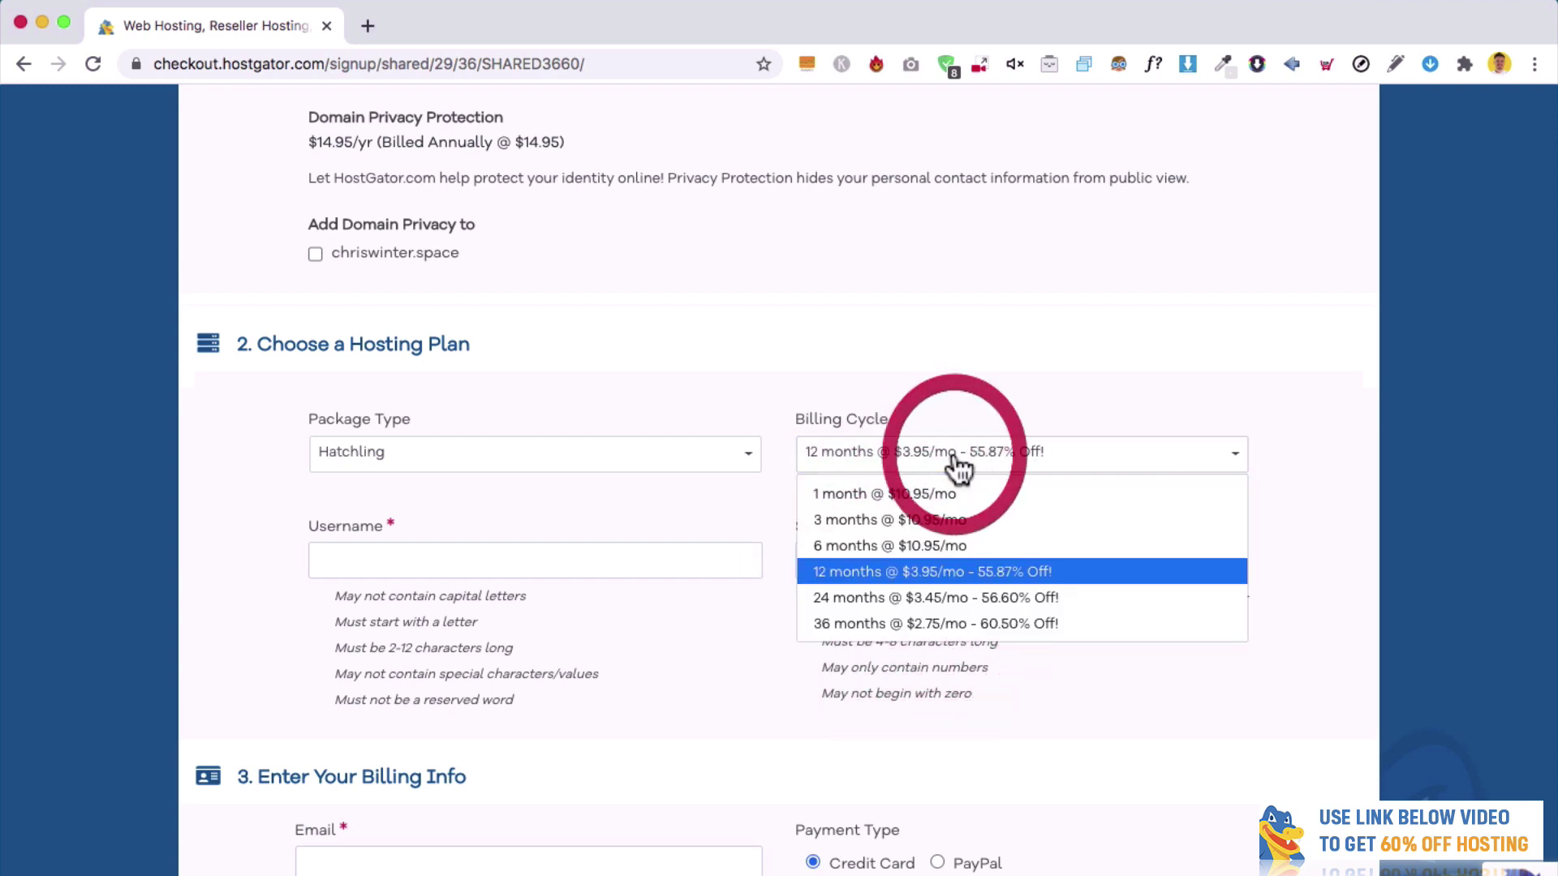
click(951, 495)
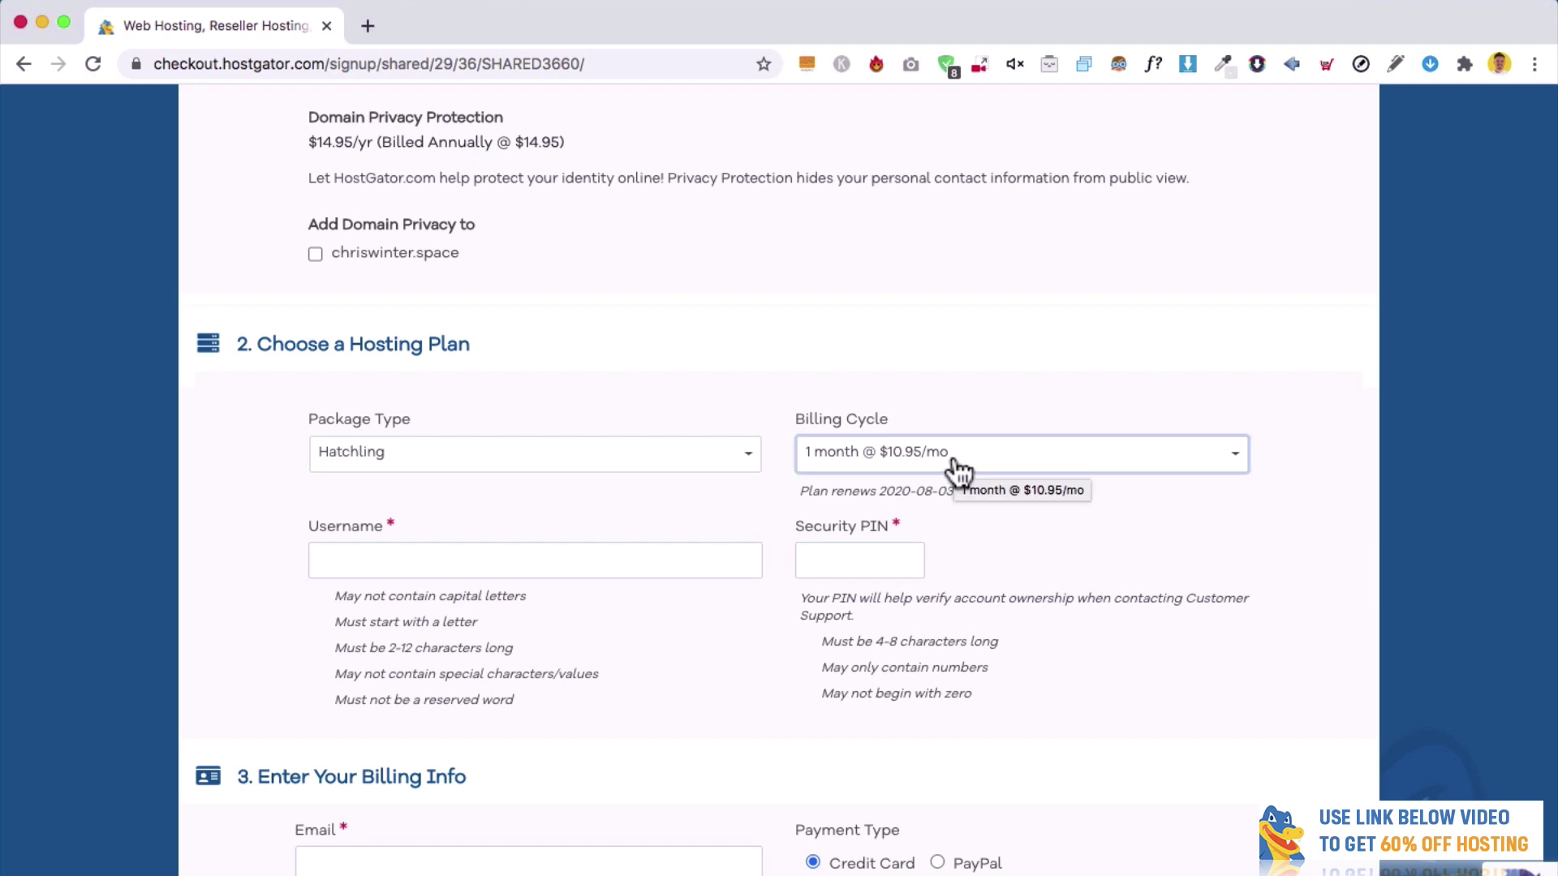
click(960, 471)
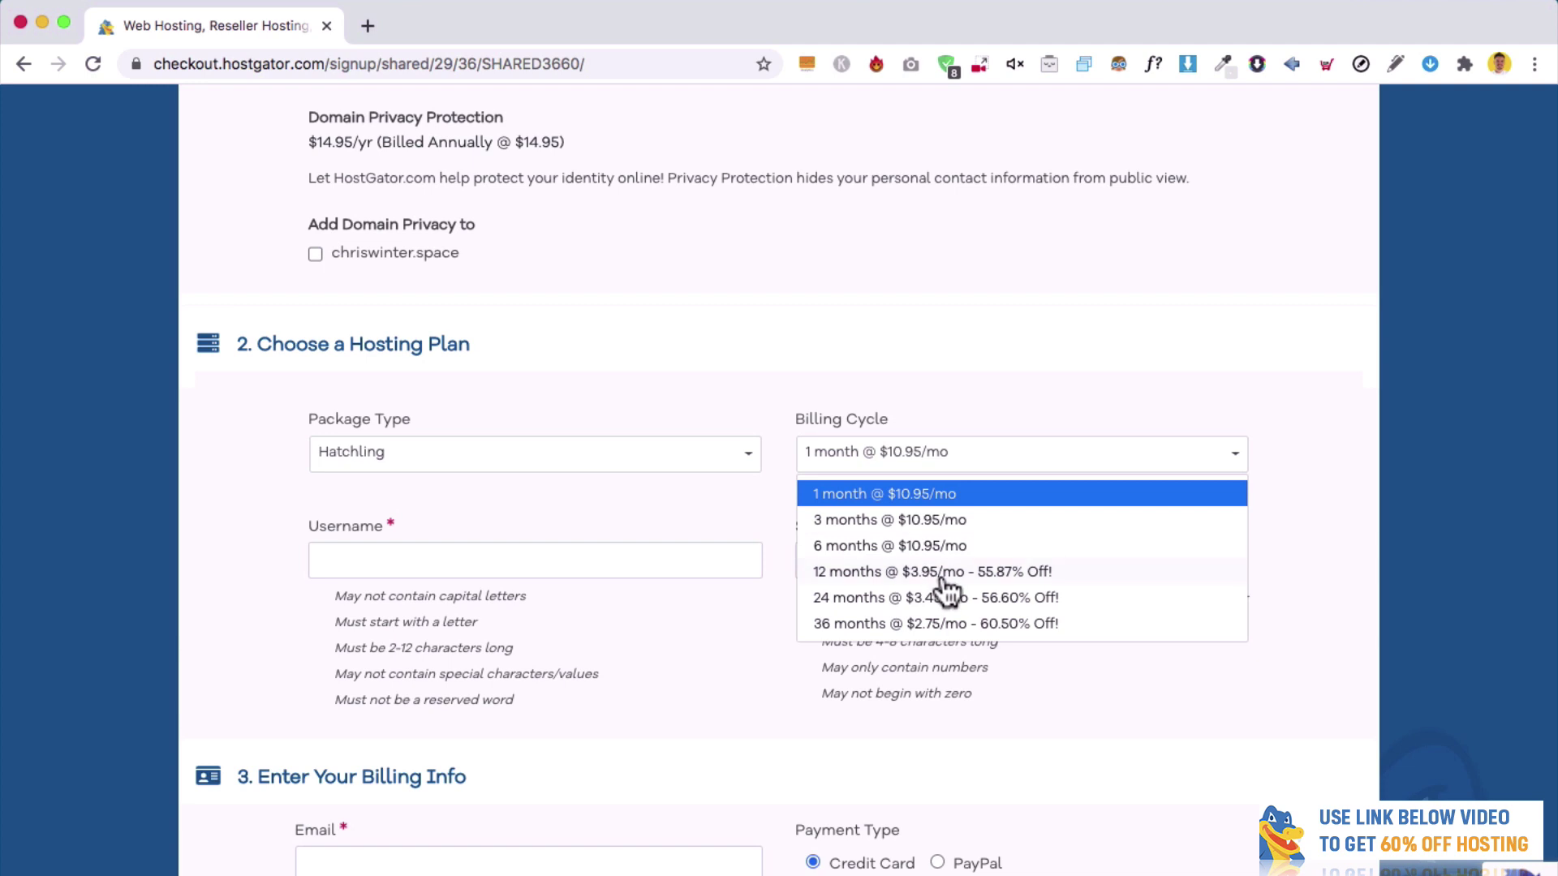
click(942, 573)
click(971, 553)
Fill in the account username and a security PIN
click(615, 576)
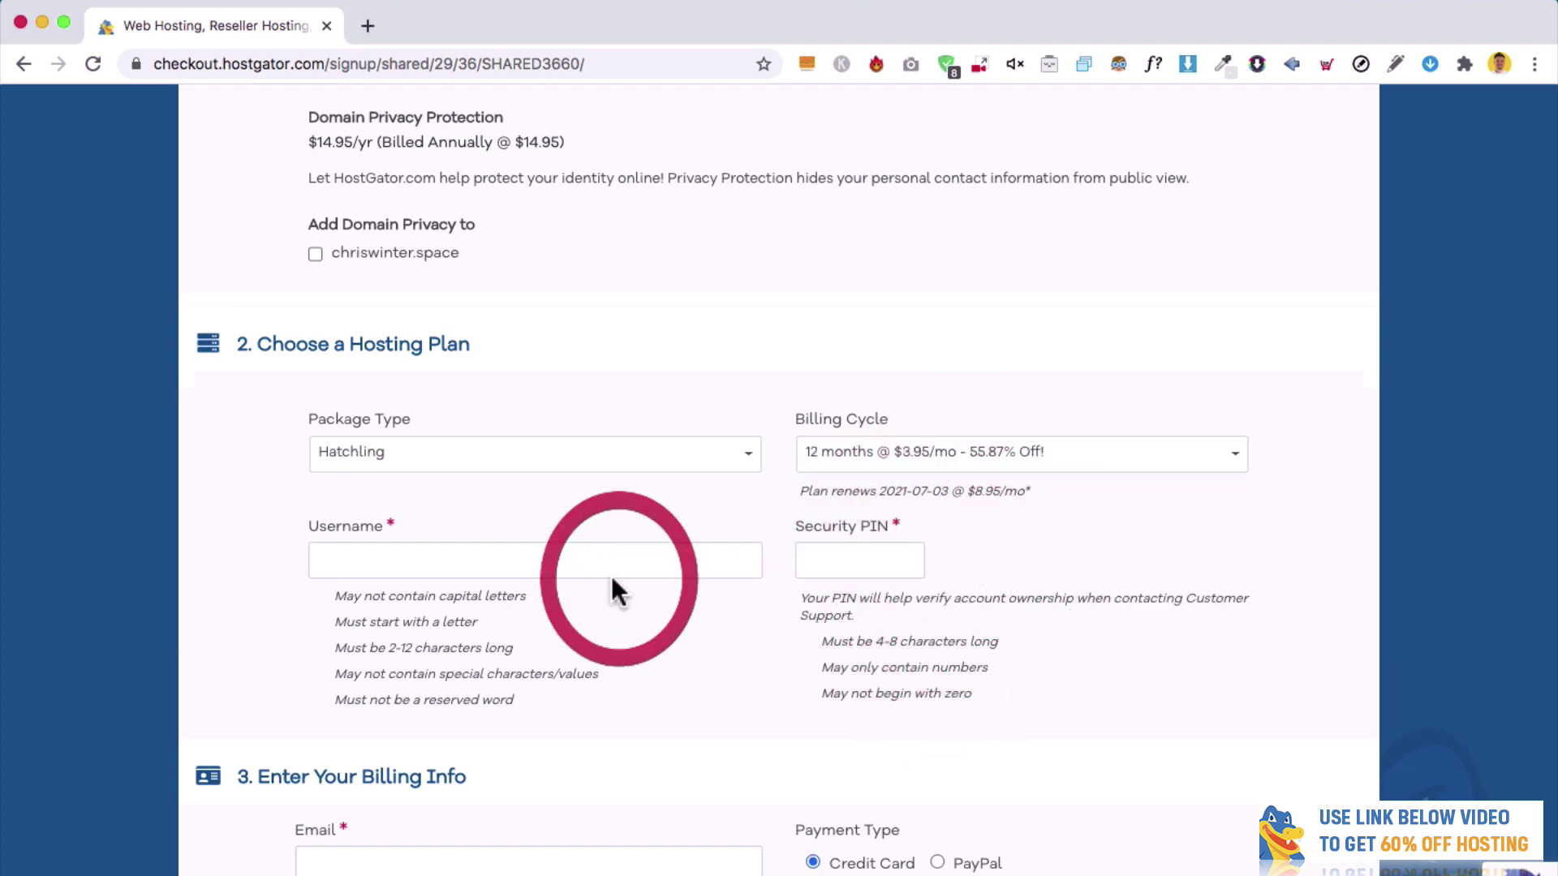
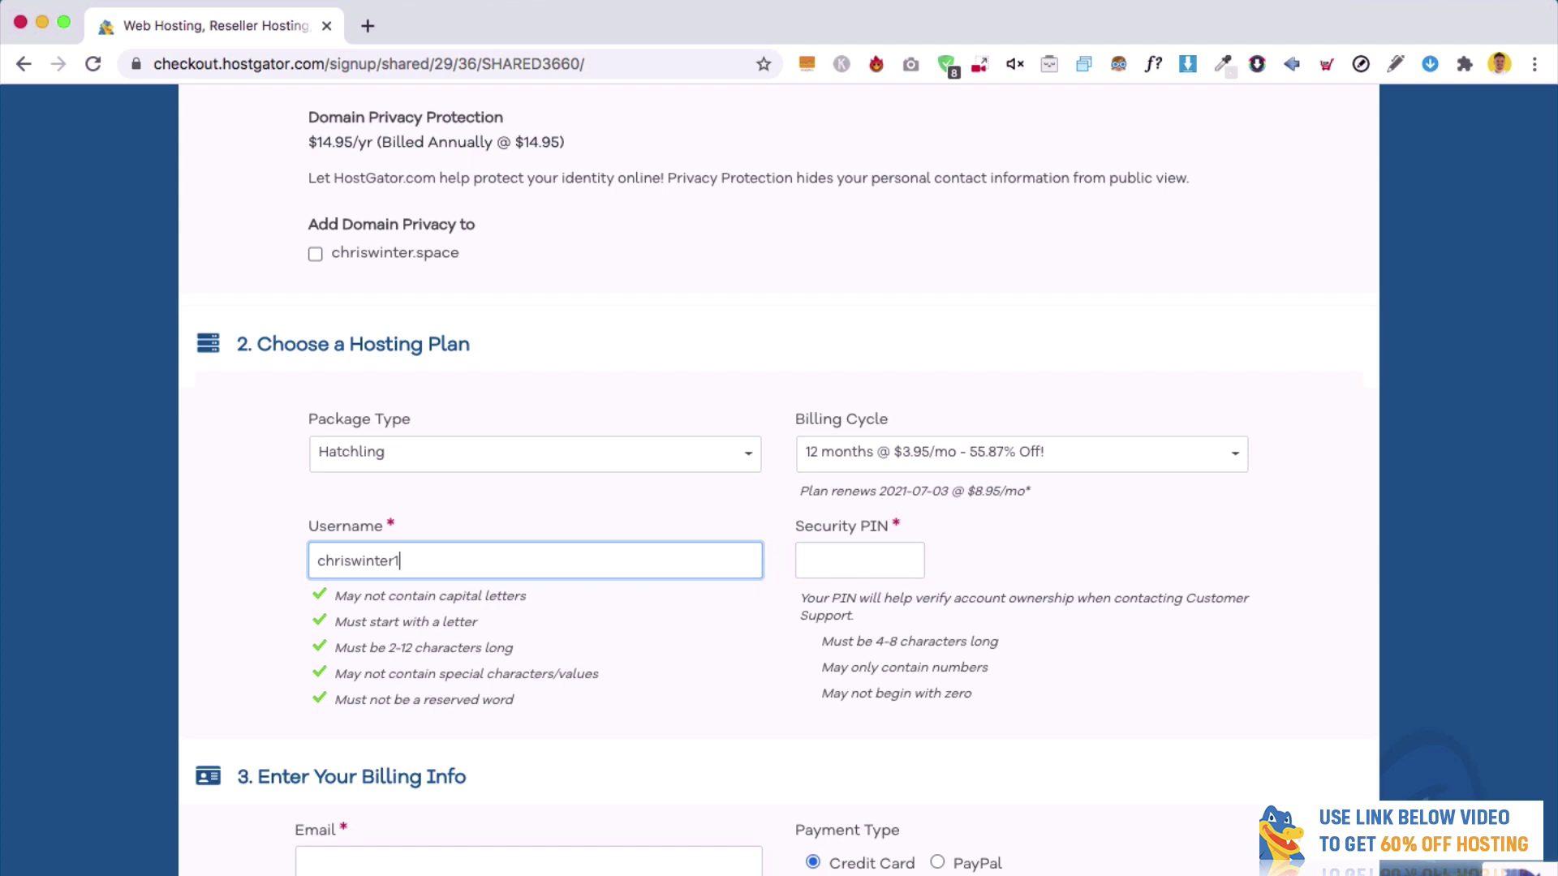
key(Tab)
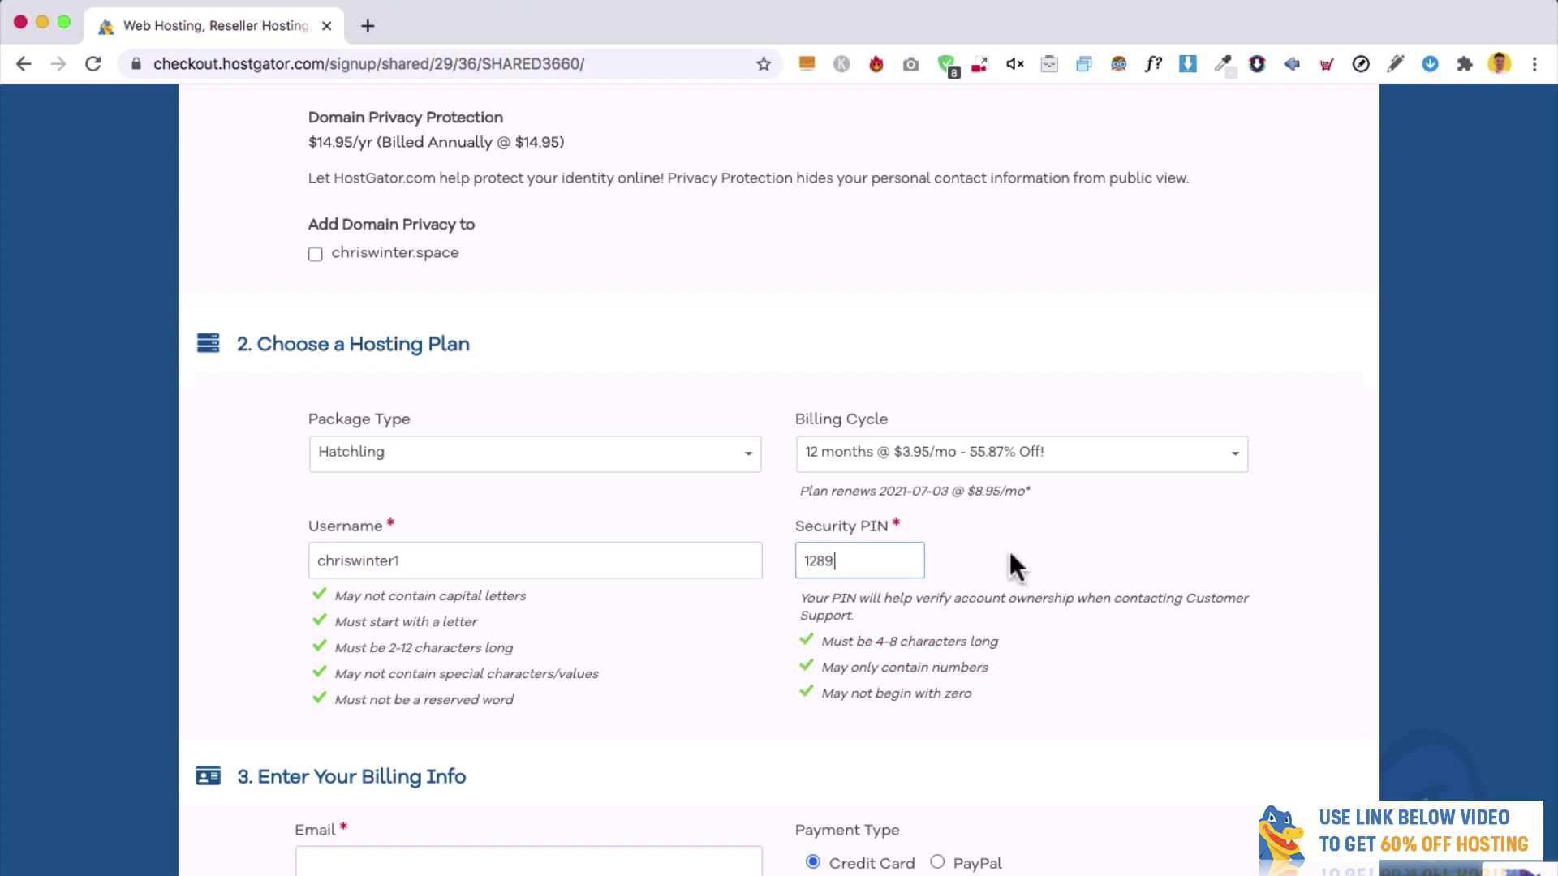
scroll(1012, 560, down, 1)
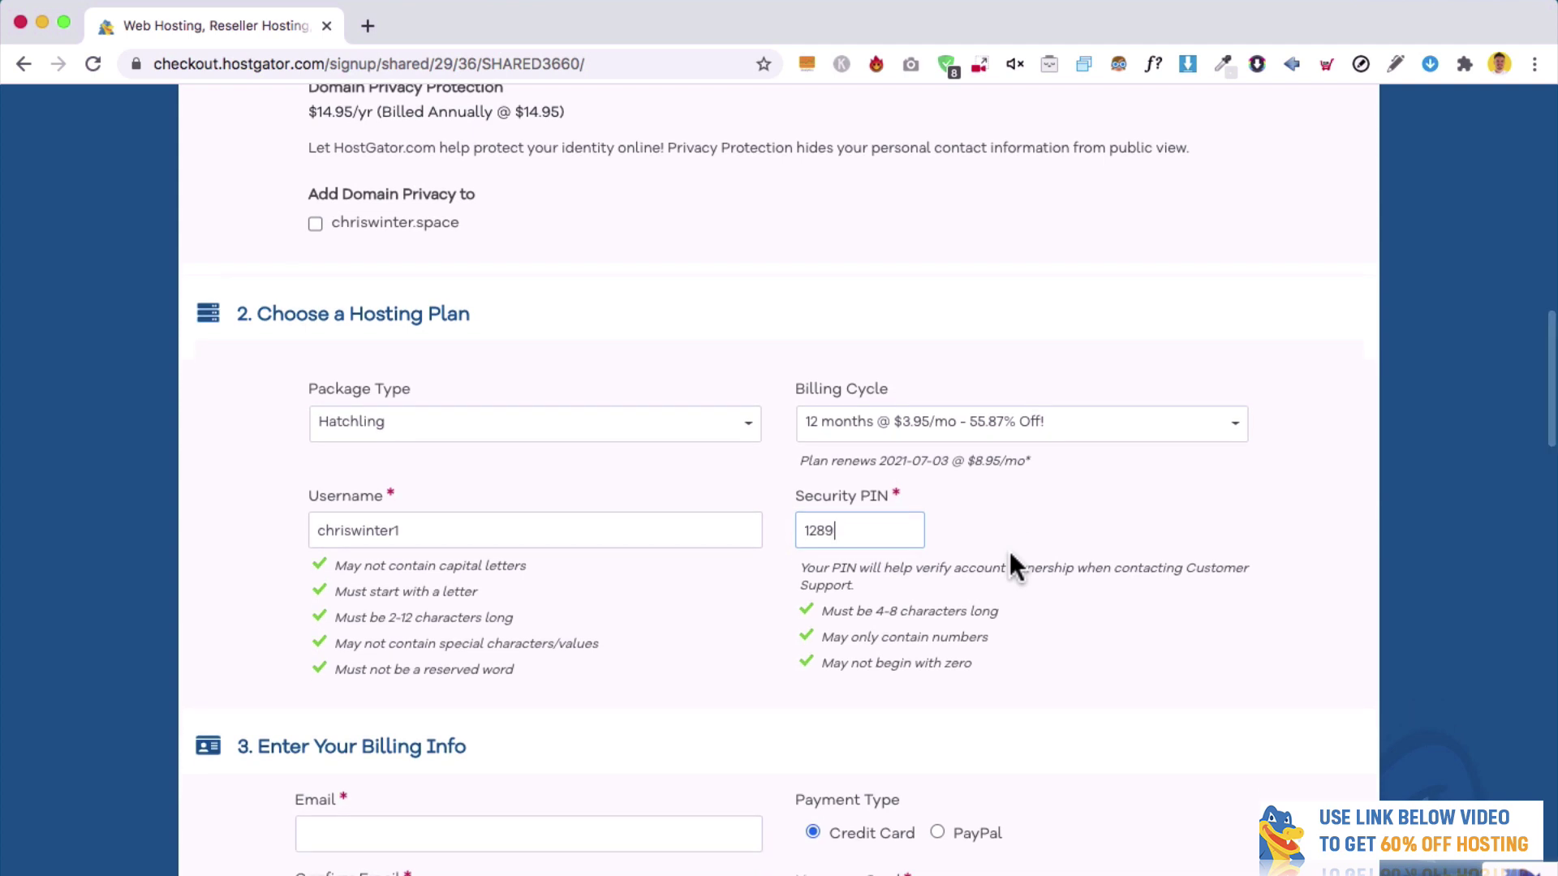
scroll(1011, 558, down, 10)
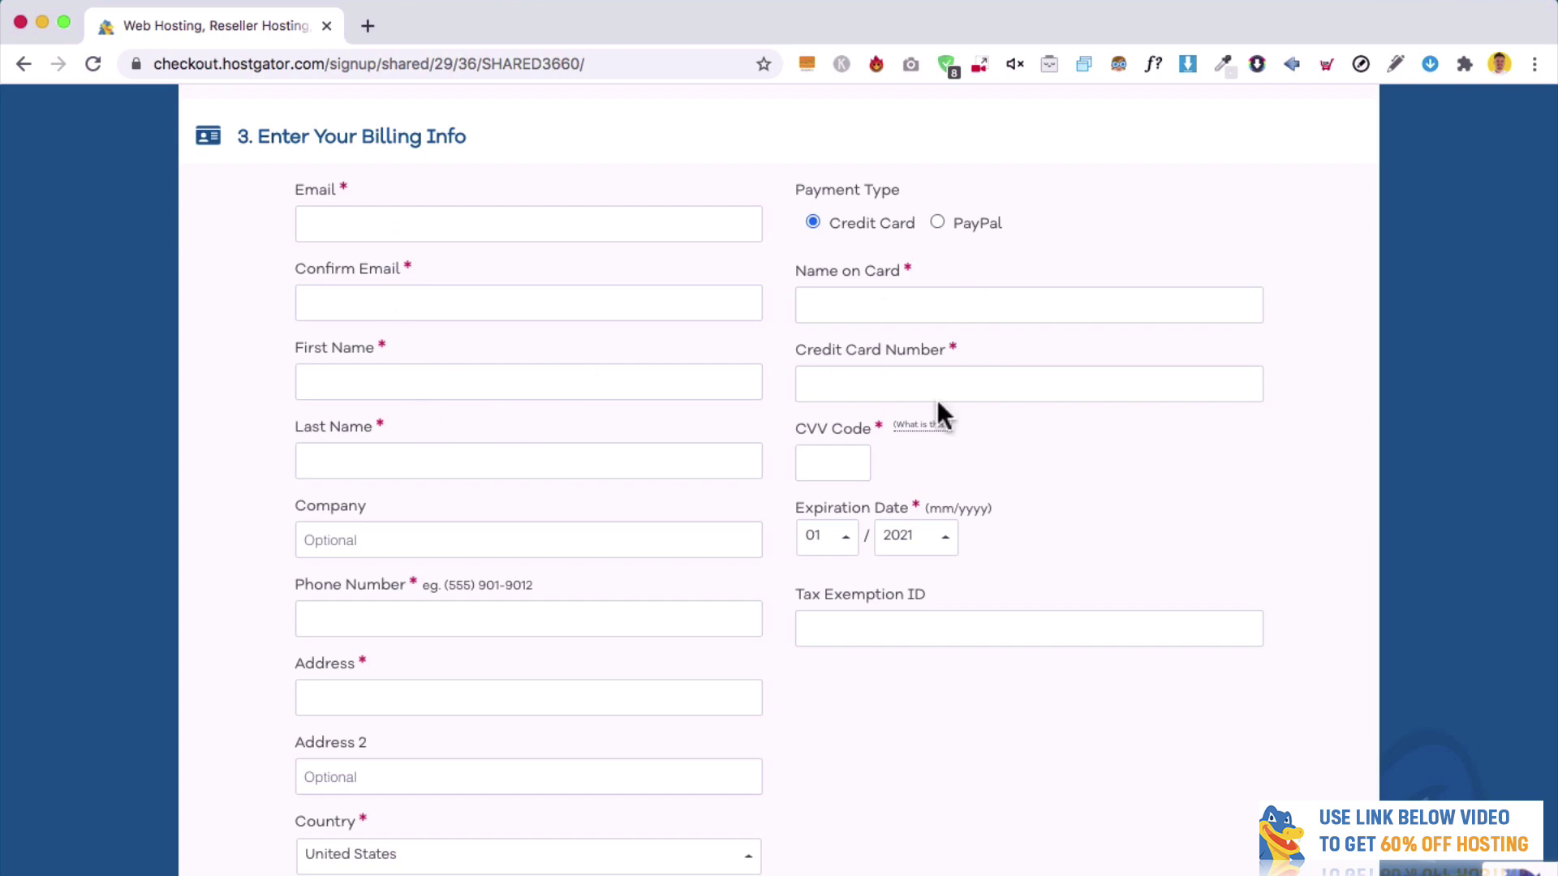
Remove the SiteLock and Site Backup add-ons from the order
scroll(941, 414, down, 12)
scroll(941, 415, down, 1)
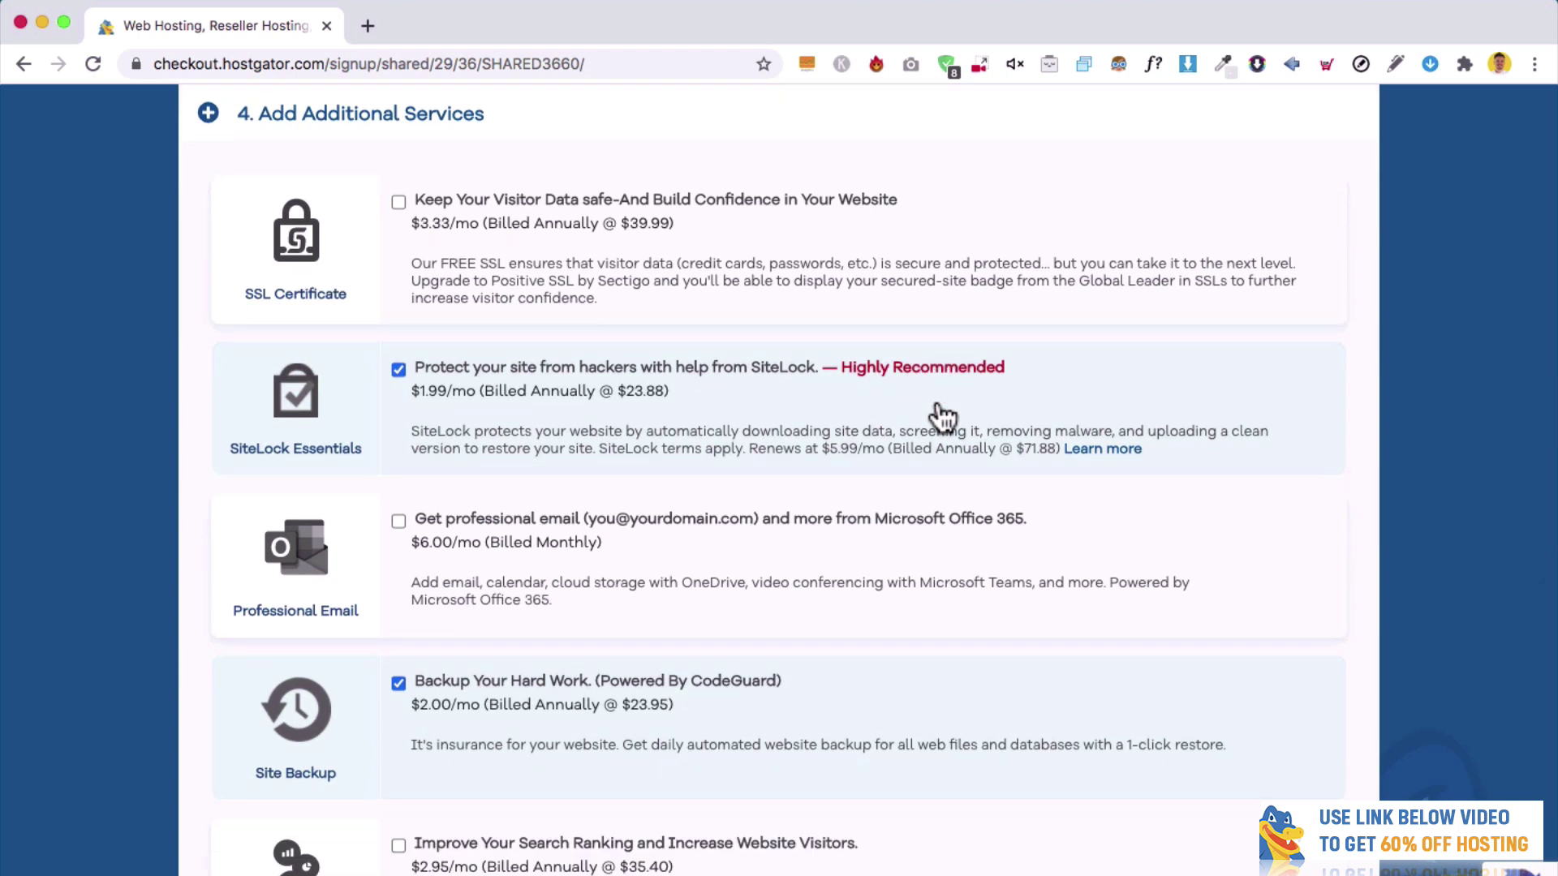
click(399, 370)
scroll(420, 478, down, 5)
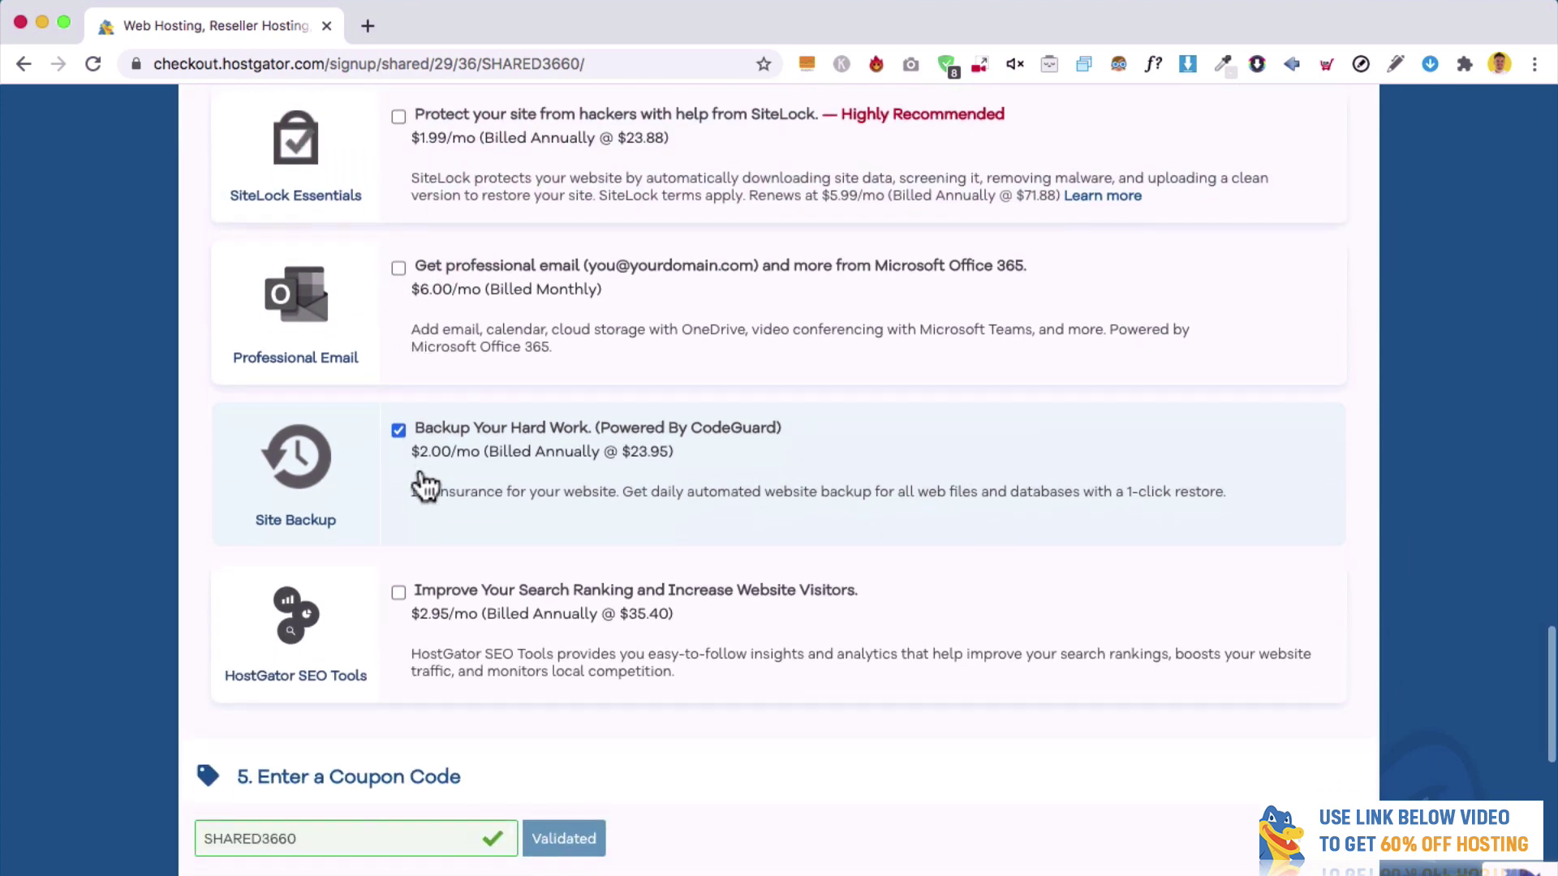
scroll(401, 462, up, 2)
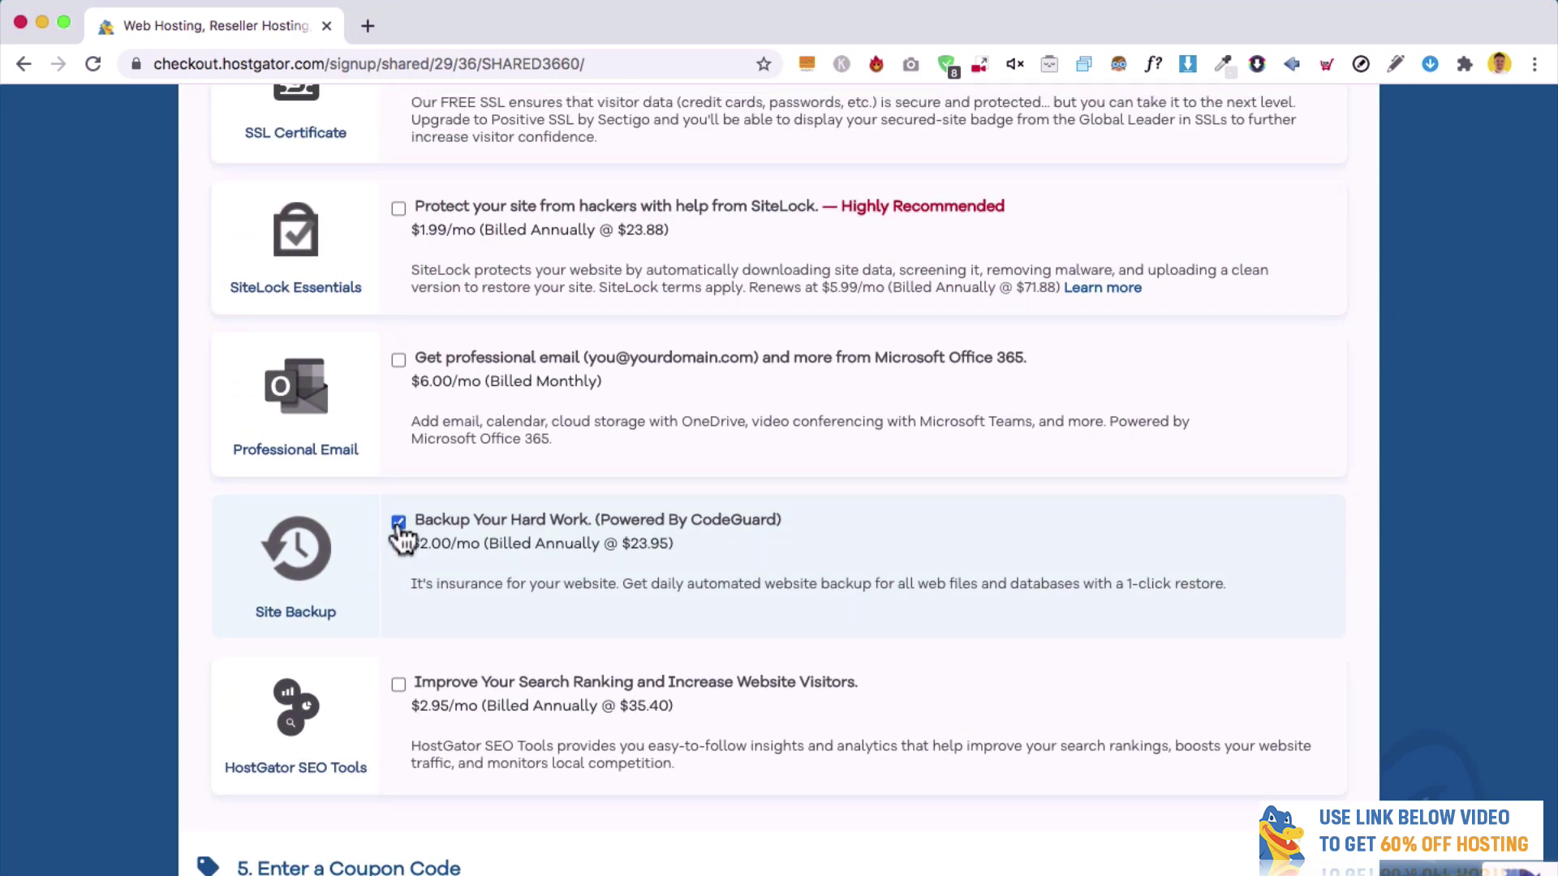
click(399, 523)
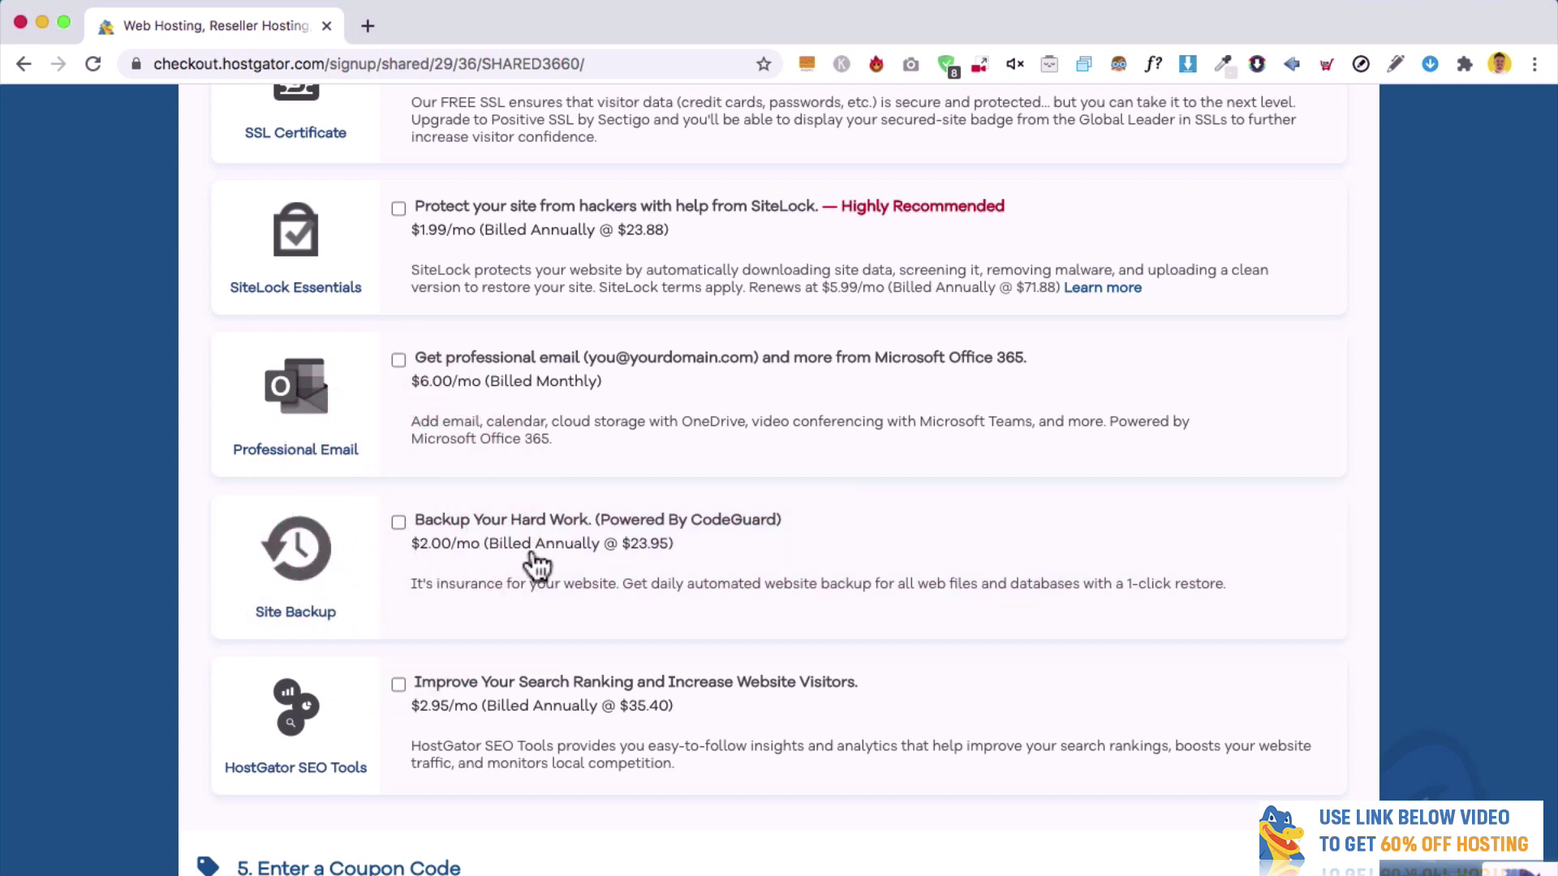
Accept the terms of service and submit the order
scroll(290, 542, down, 10)
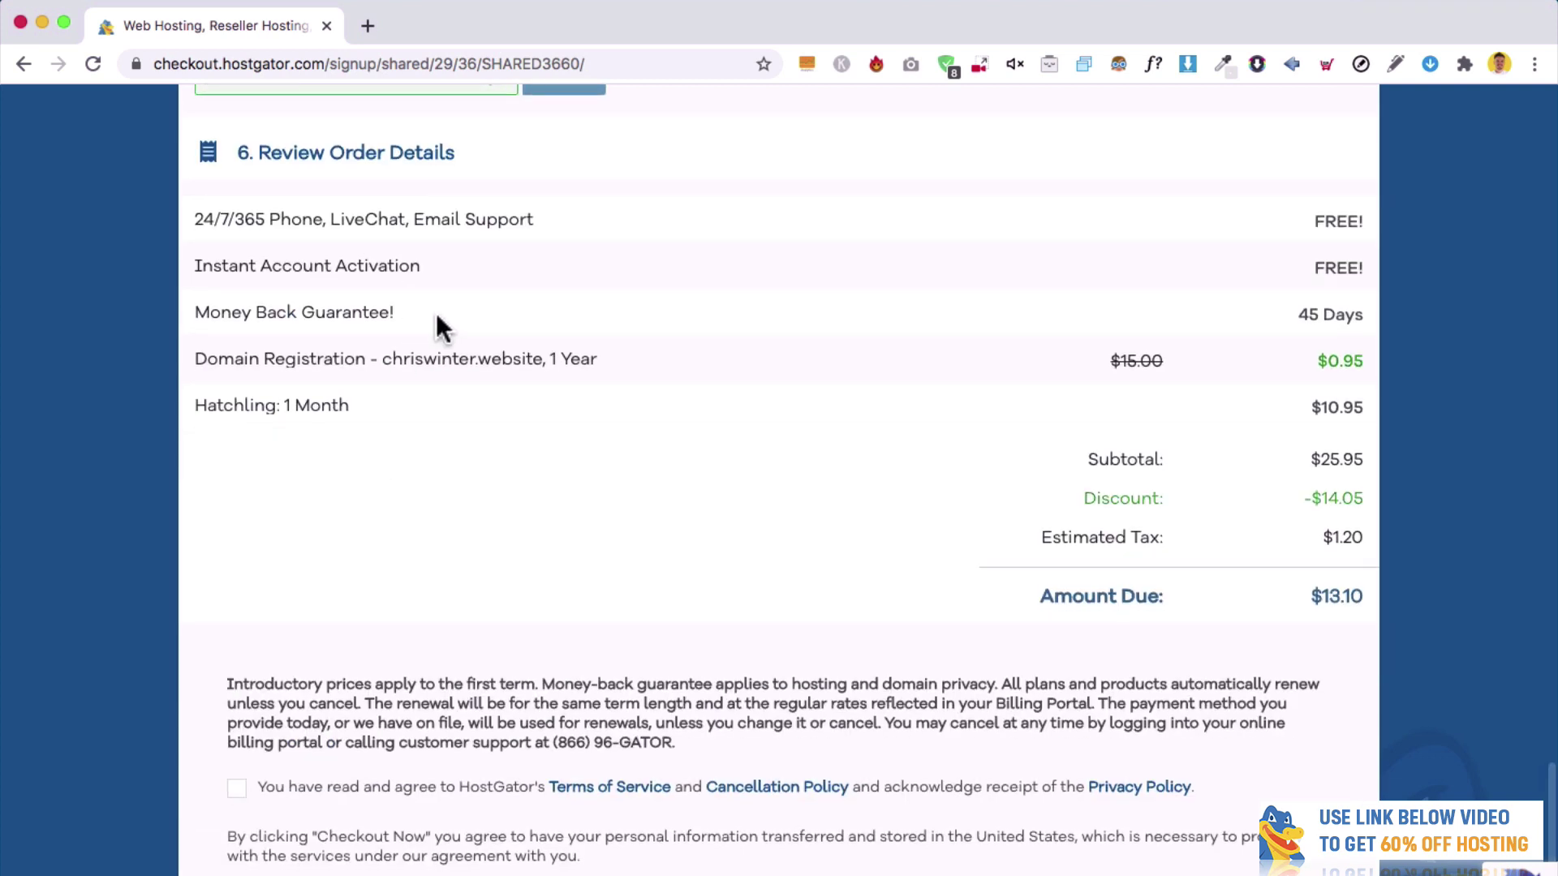
scroll(442, 382, down, 4)
click(236, 537)
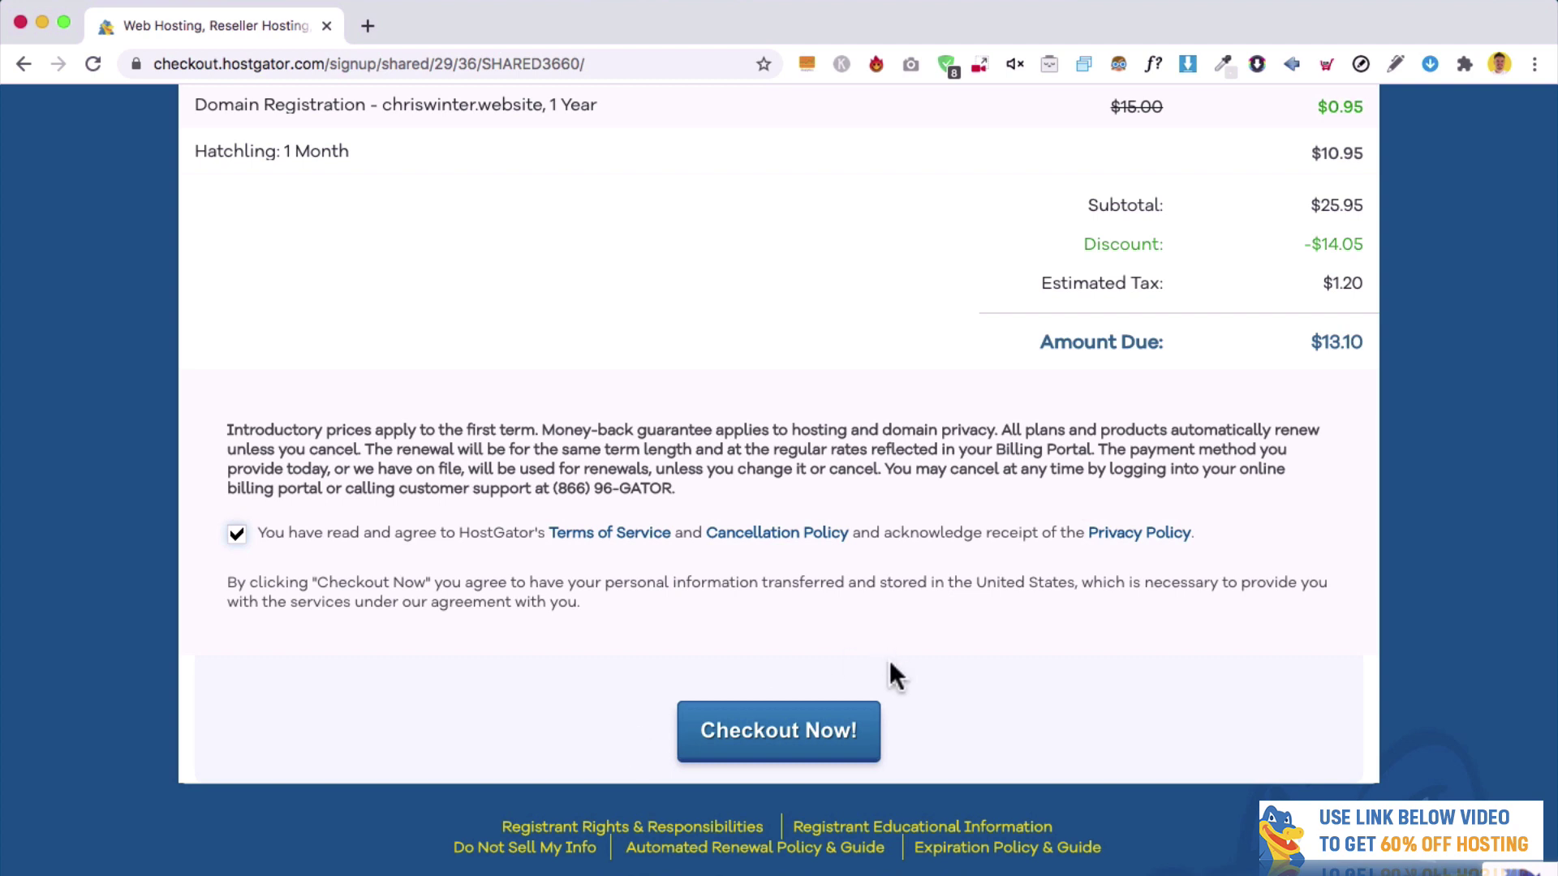
click(865, 728)
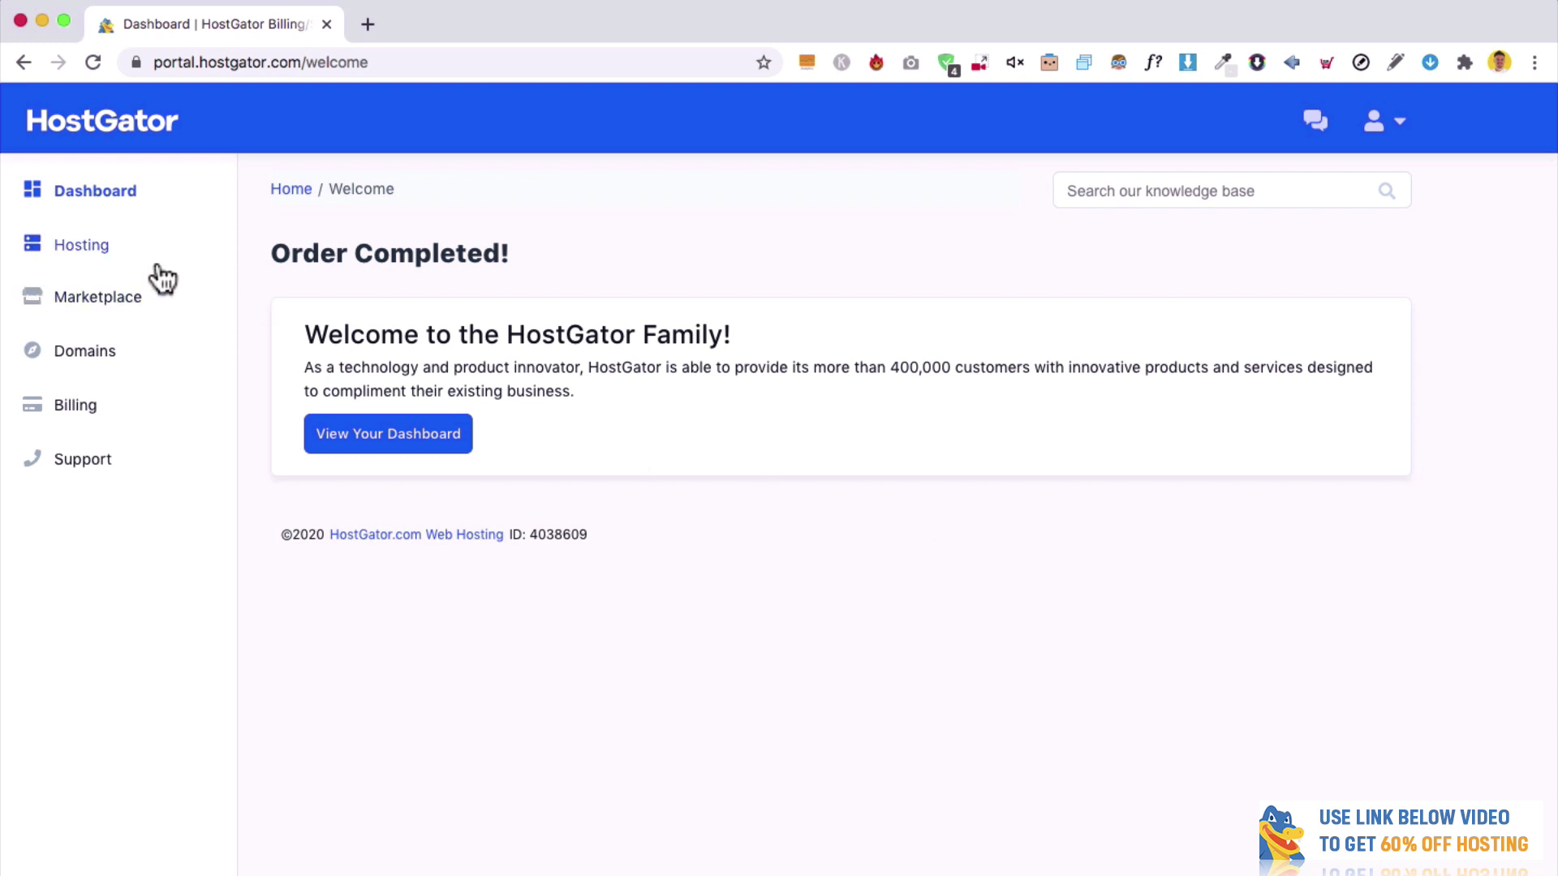
Open the WordPress Installer from the hosting package's cPanel
click(111, 253)
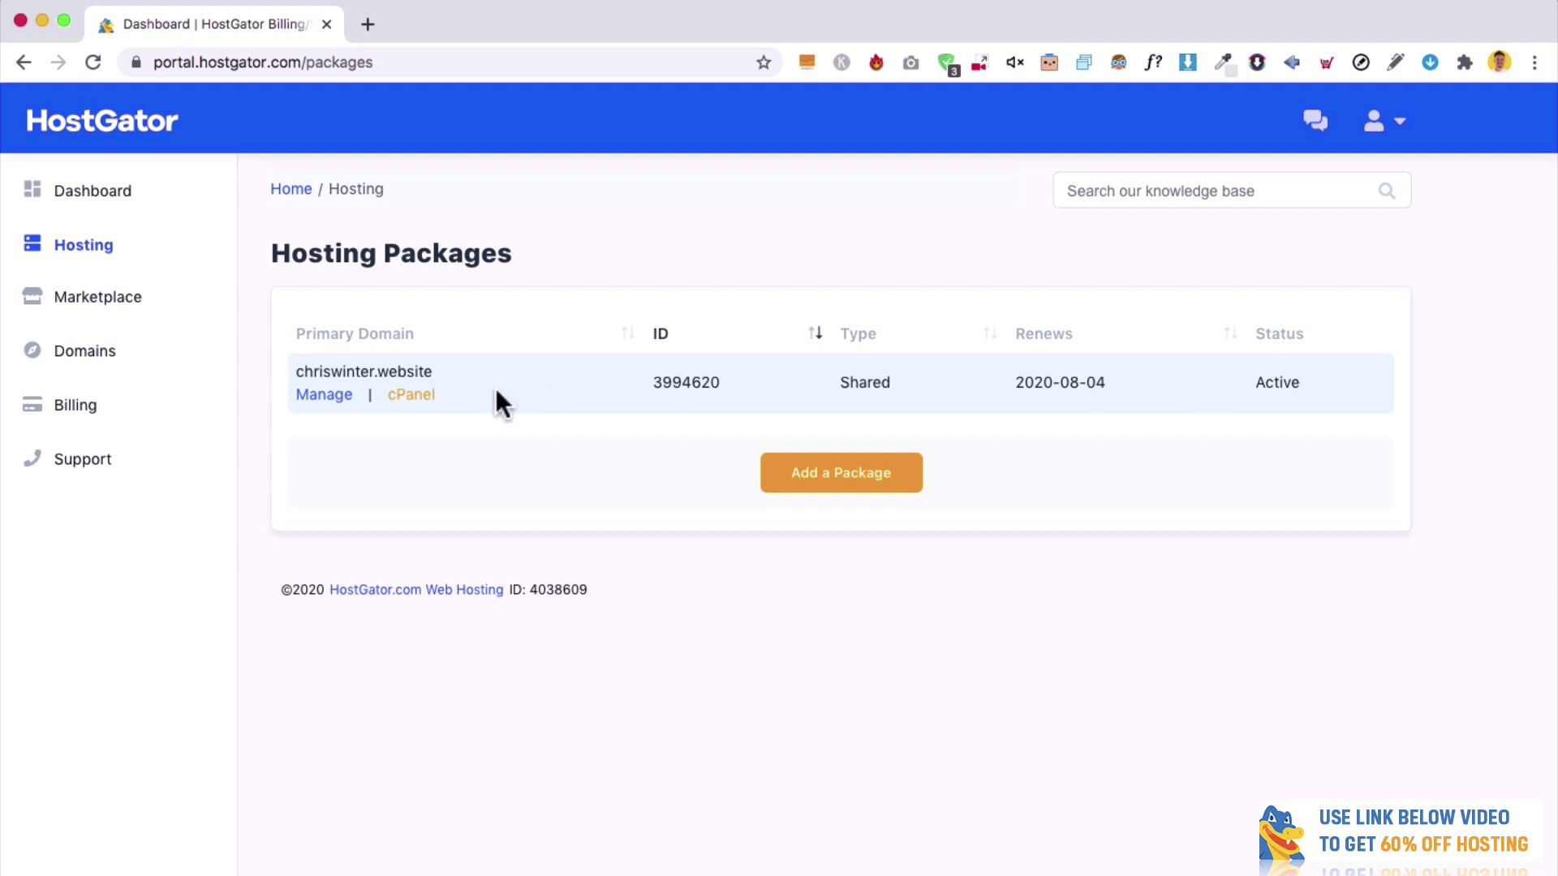
click(414, 398)
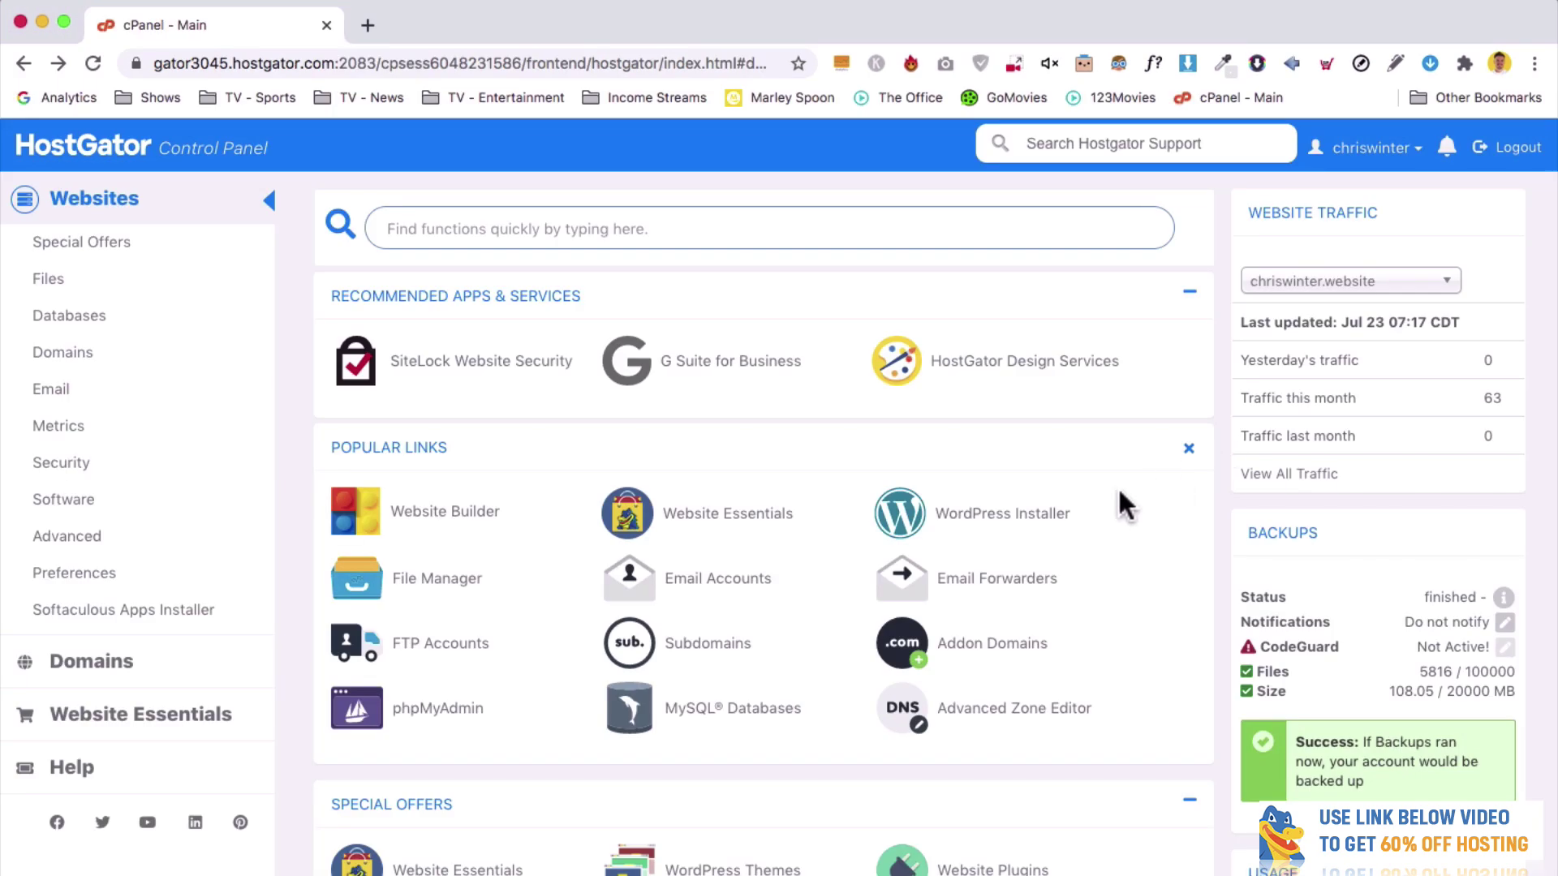
click(1049, 519)
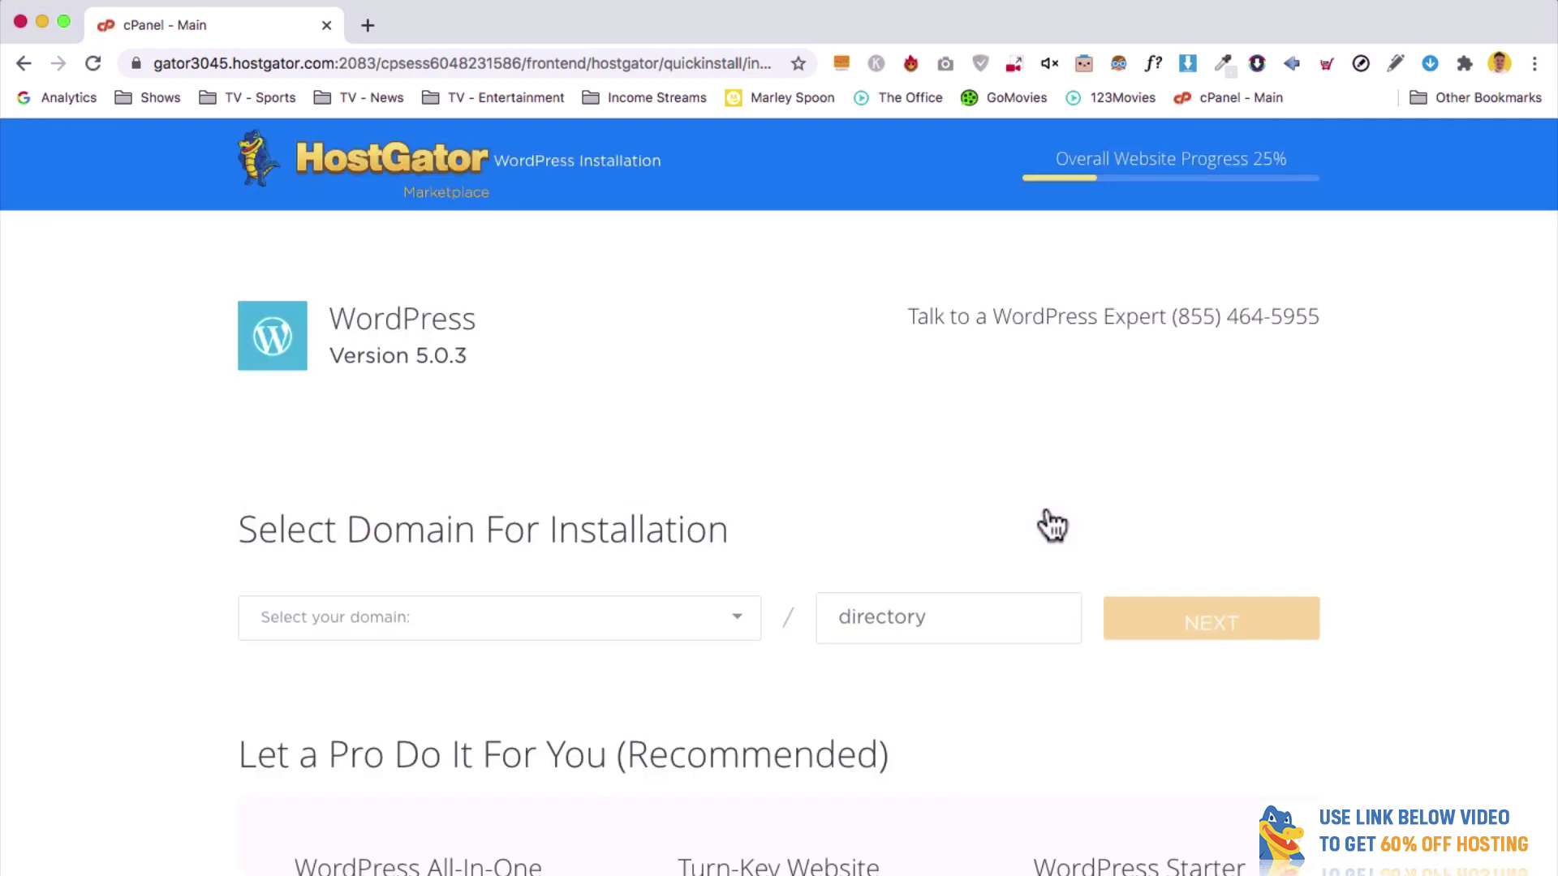
Select the new domain as the WordPress installation target
click(733, 635)
click(722, 642)
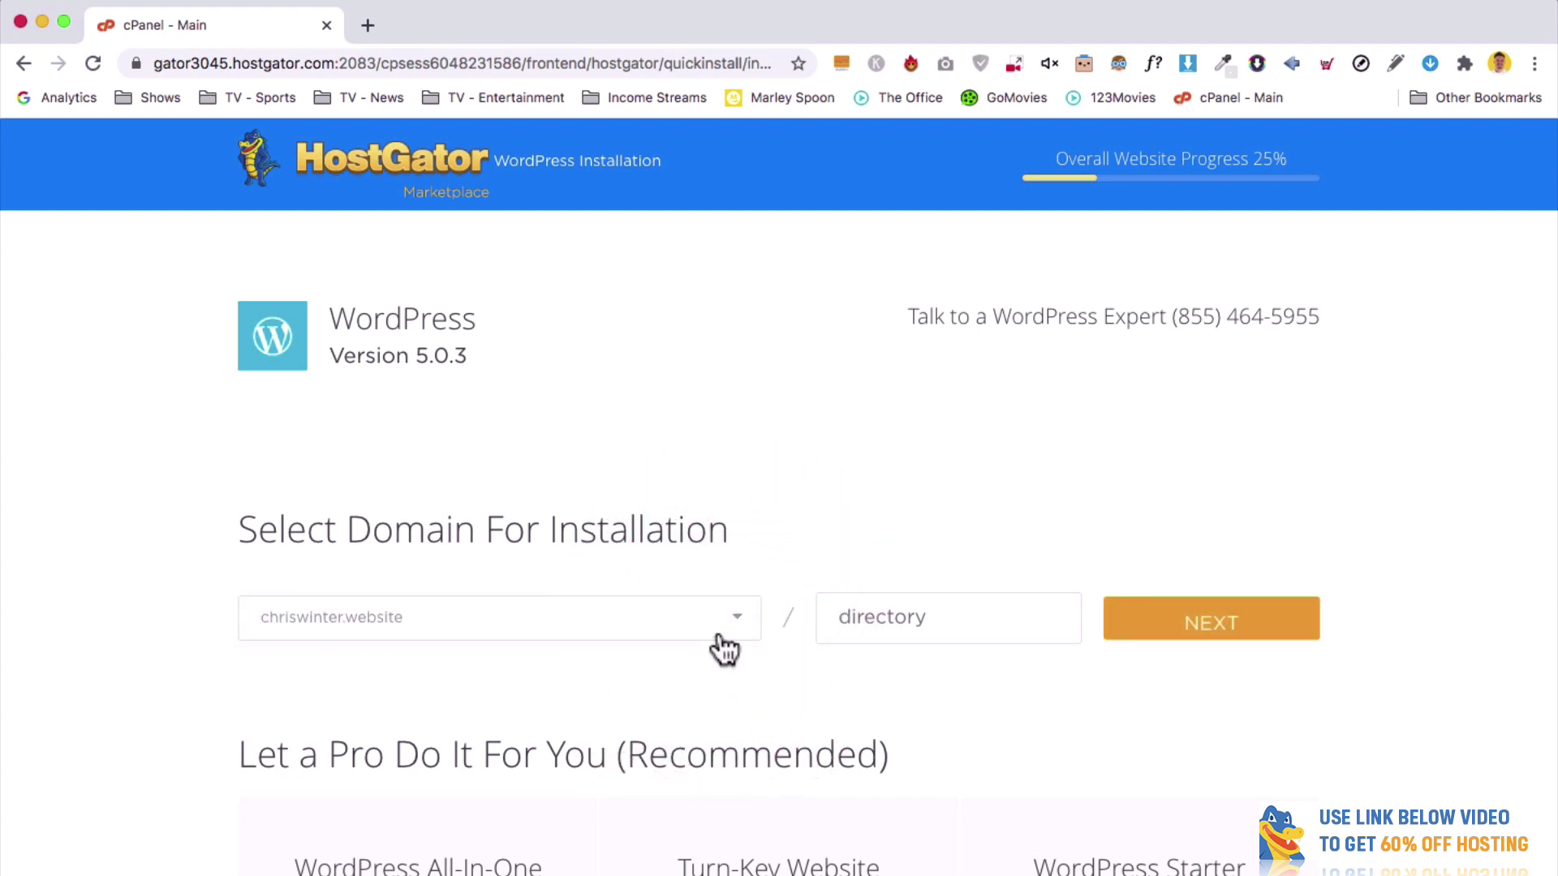
click(1156, 625)
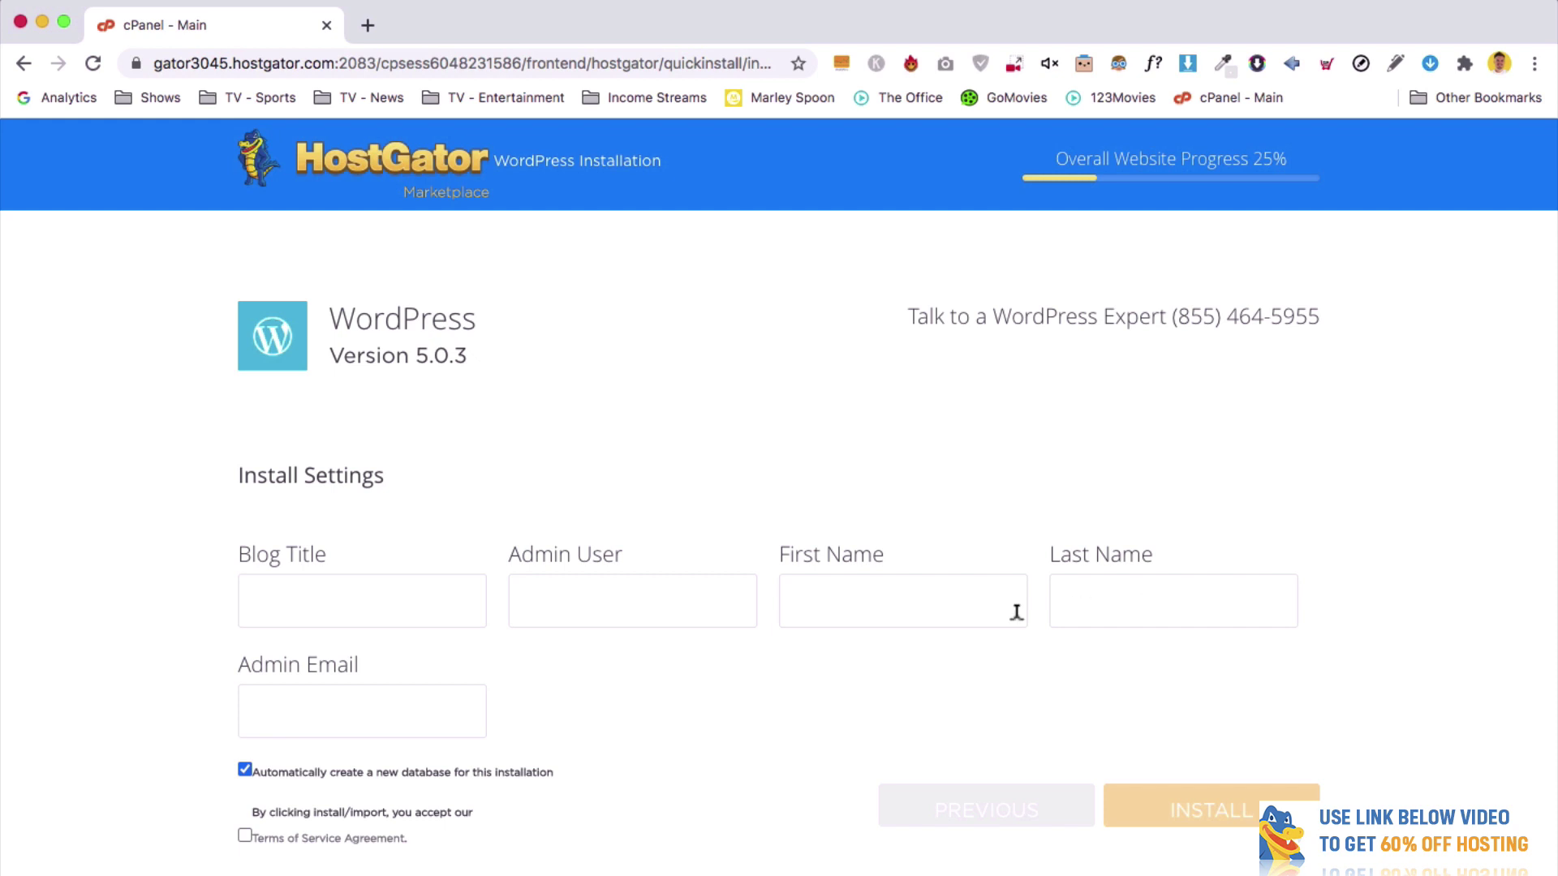
Enter the blog title, admin username, first and last name, and admin e-mail
click(418, 593)
text(Chris Wi)
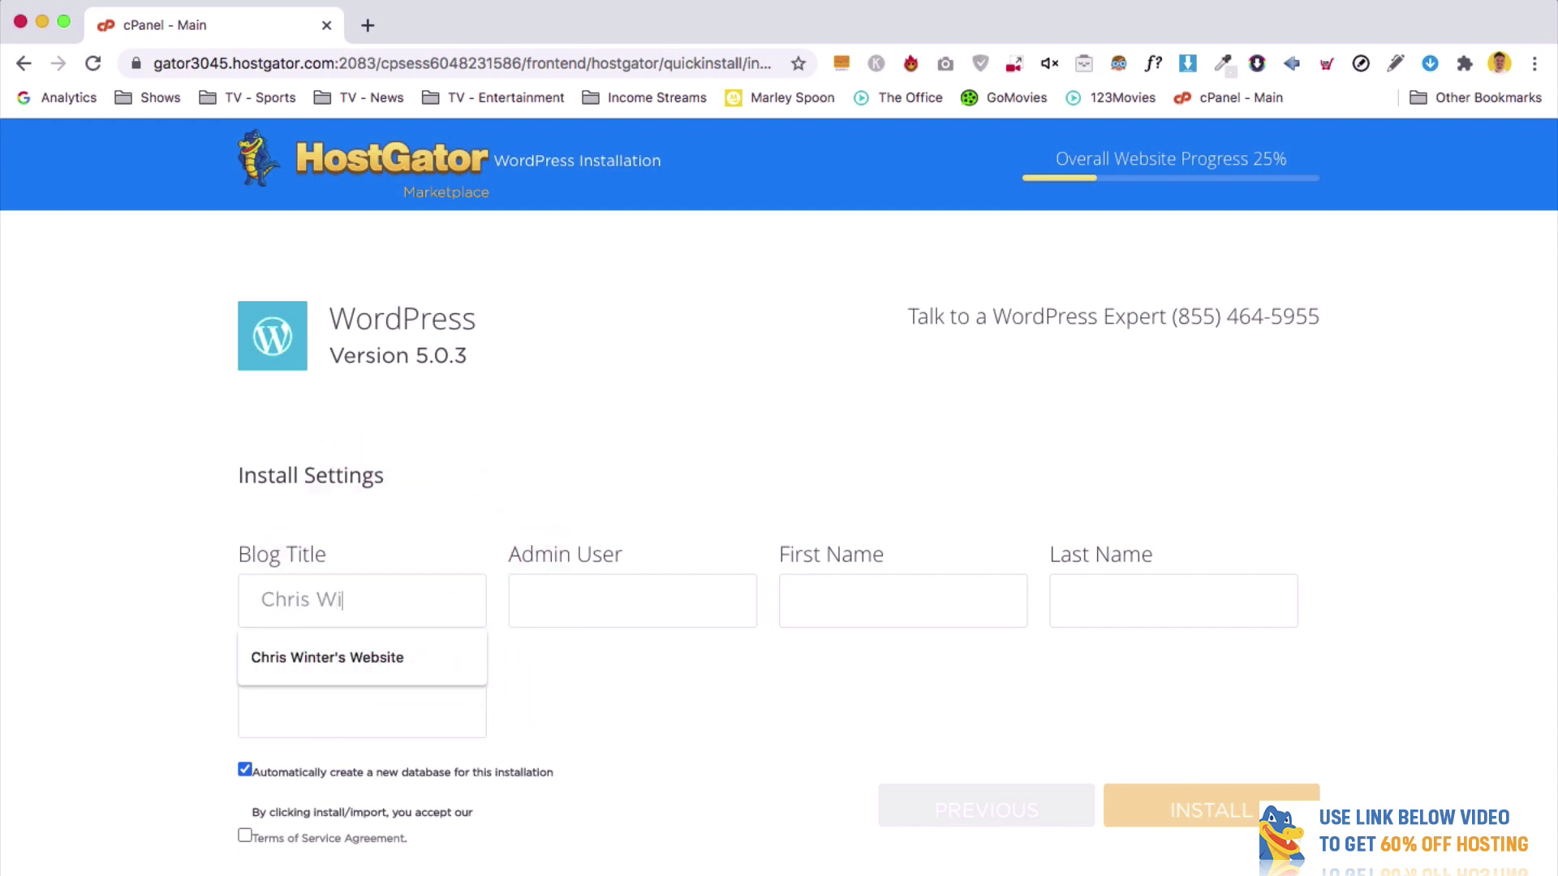
text(nter's Website)
key(Tab)
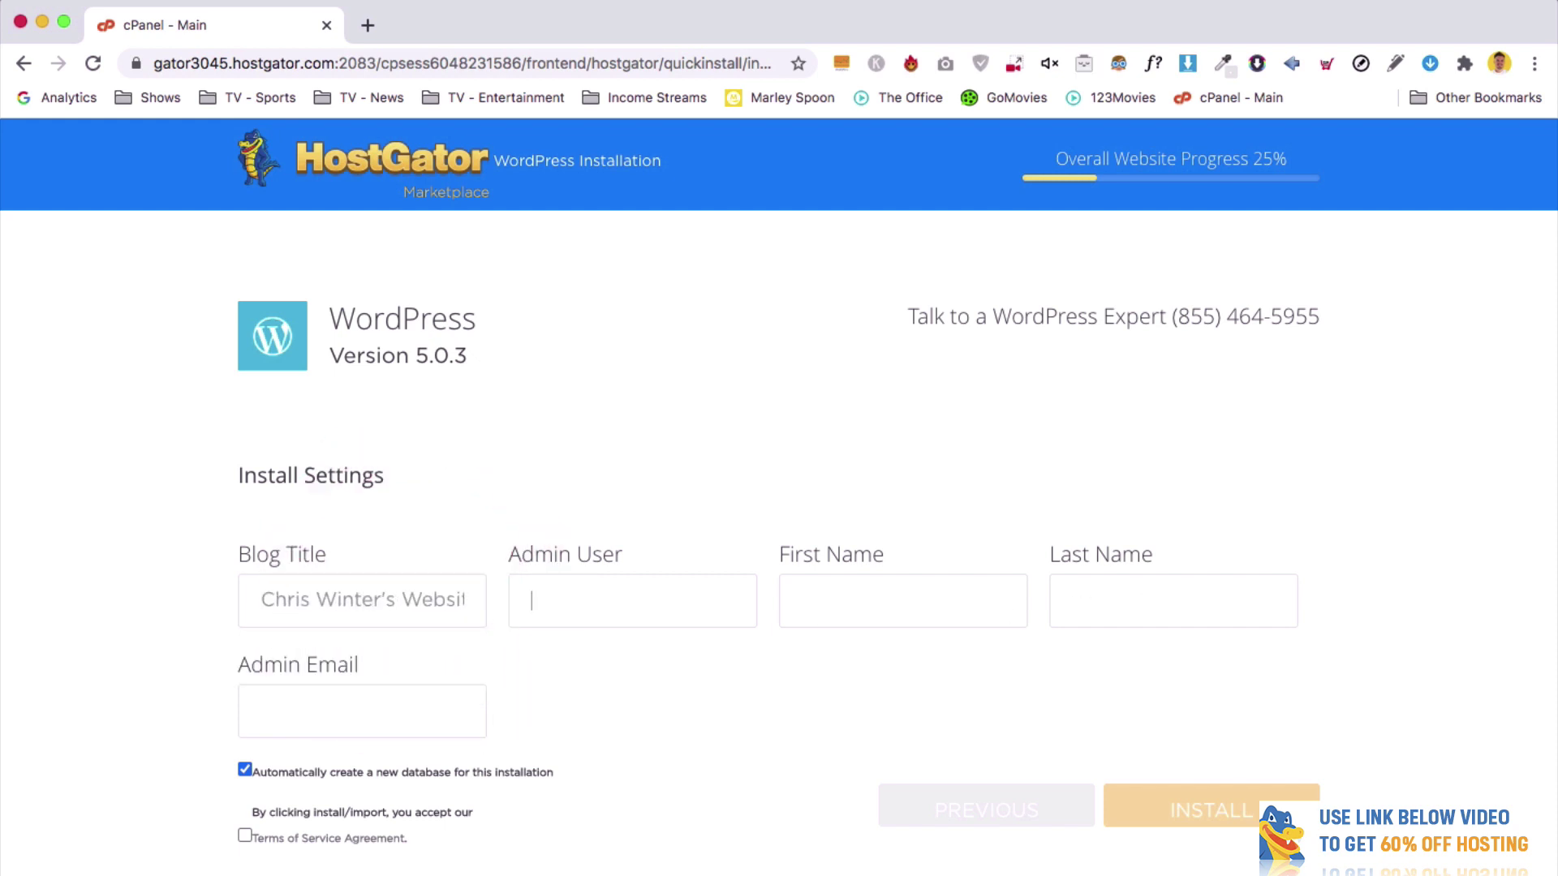
text(chriswinter)
text(Chris)
key(Tab)
text(Winter)
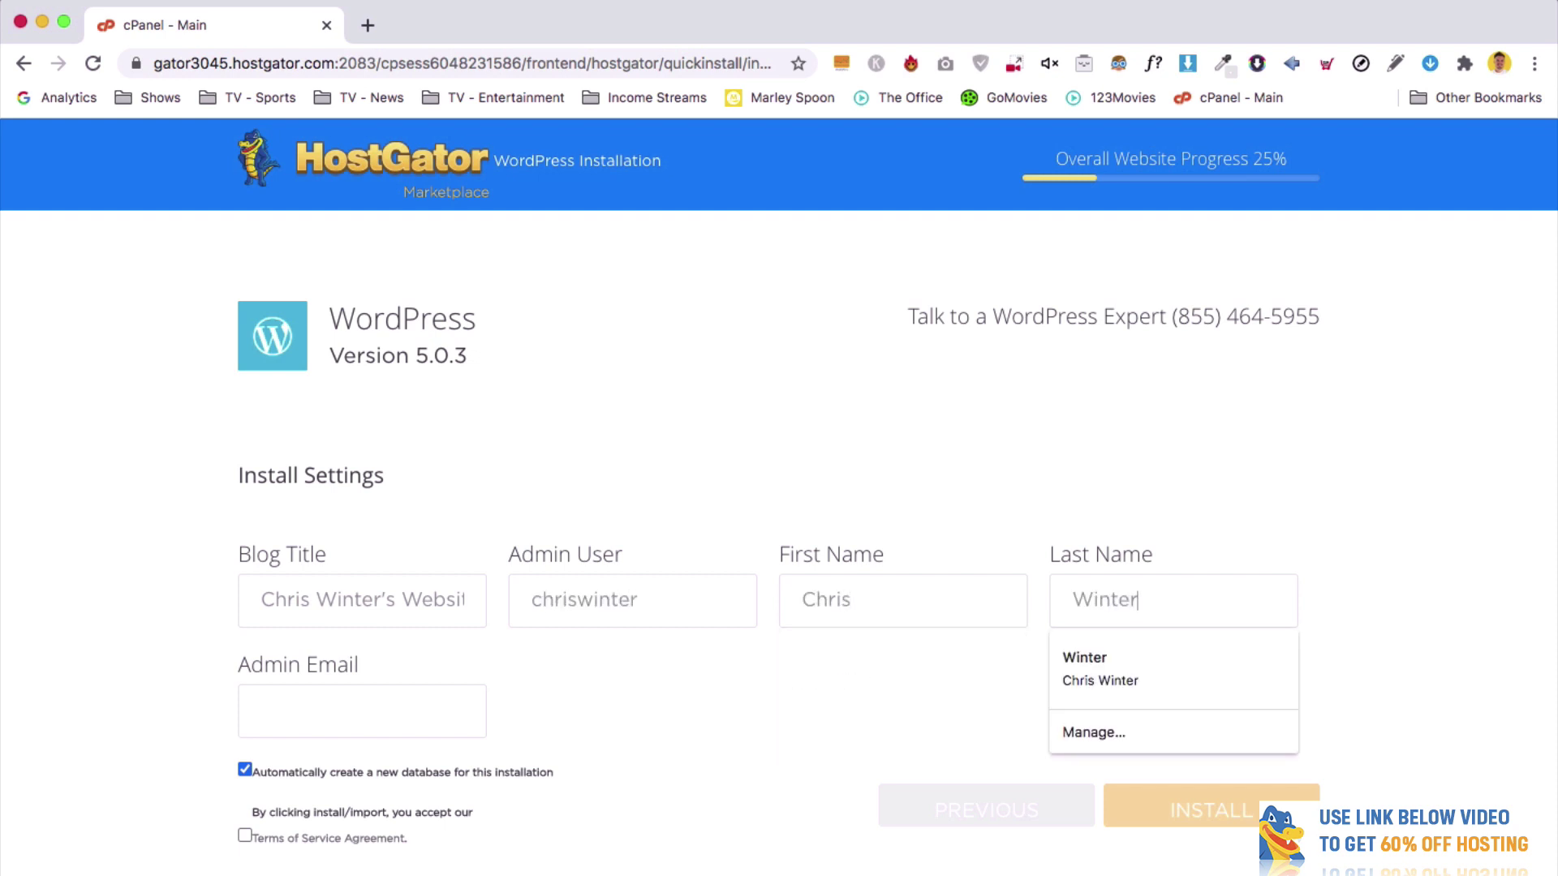
key(Tab)
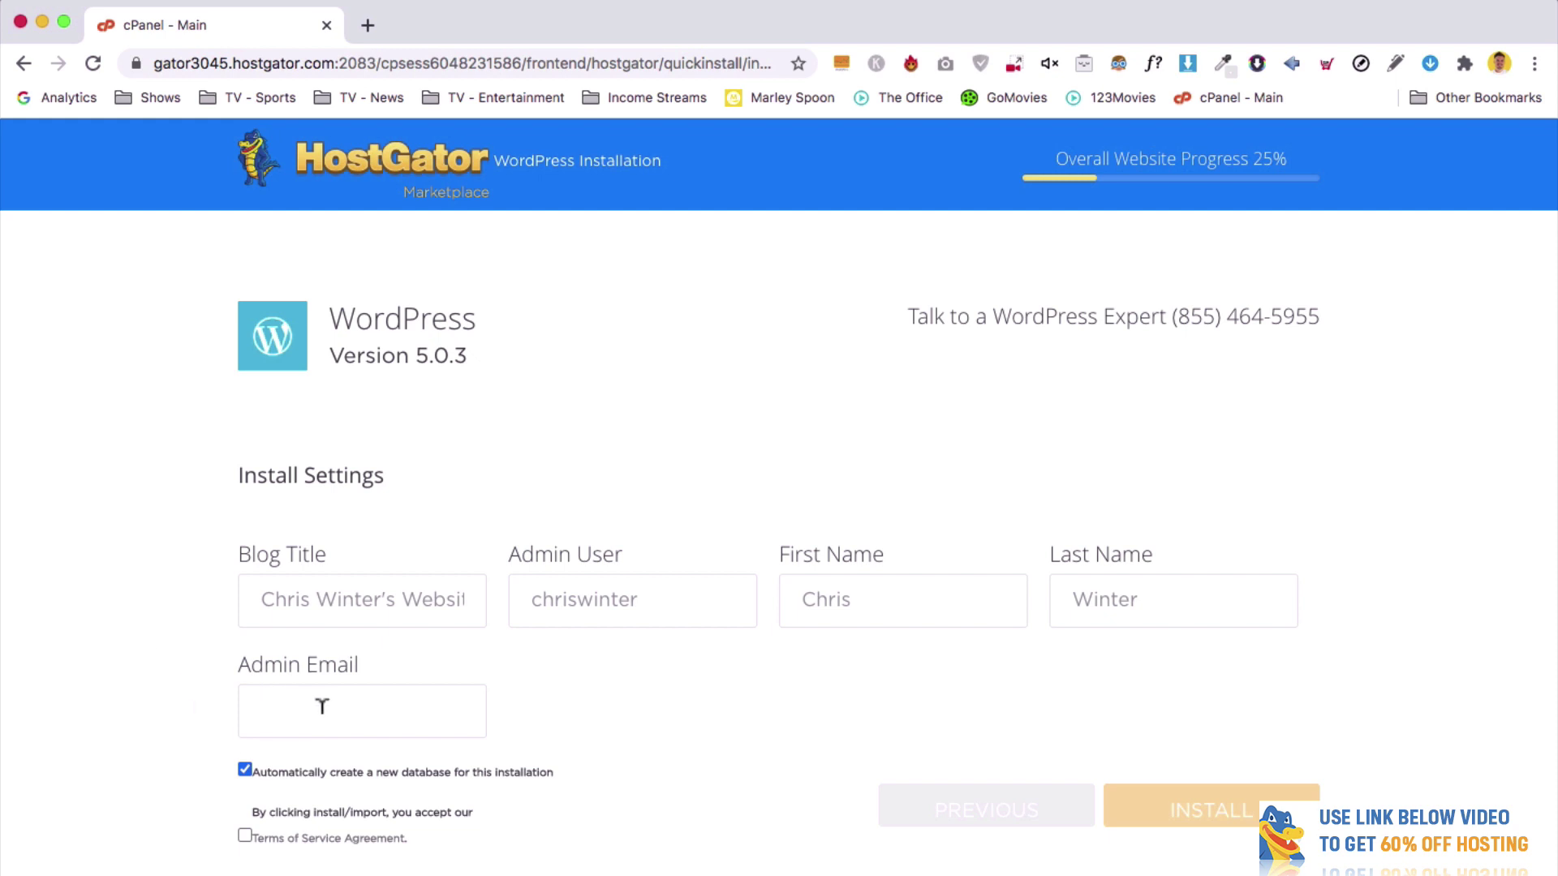
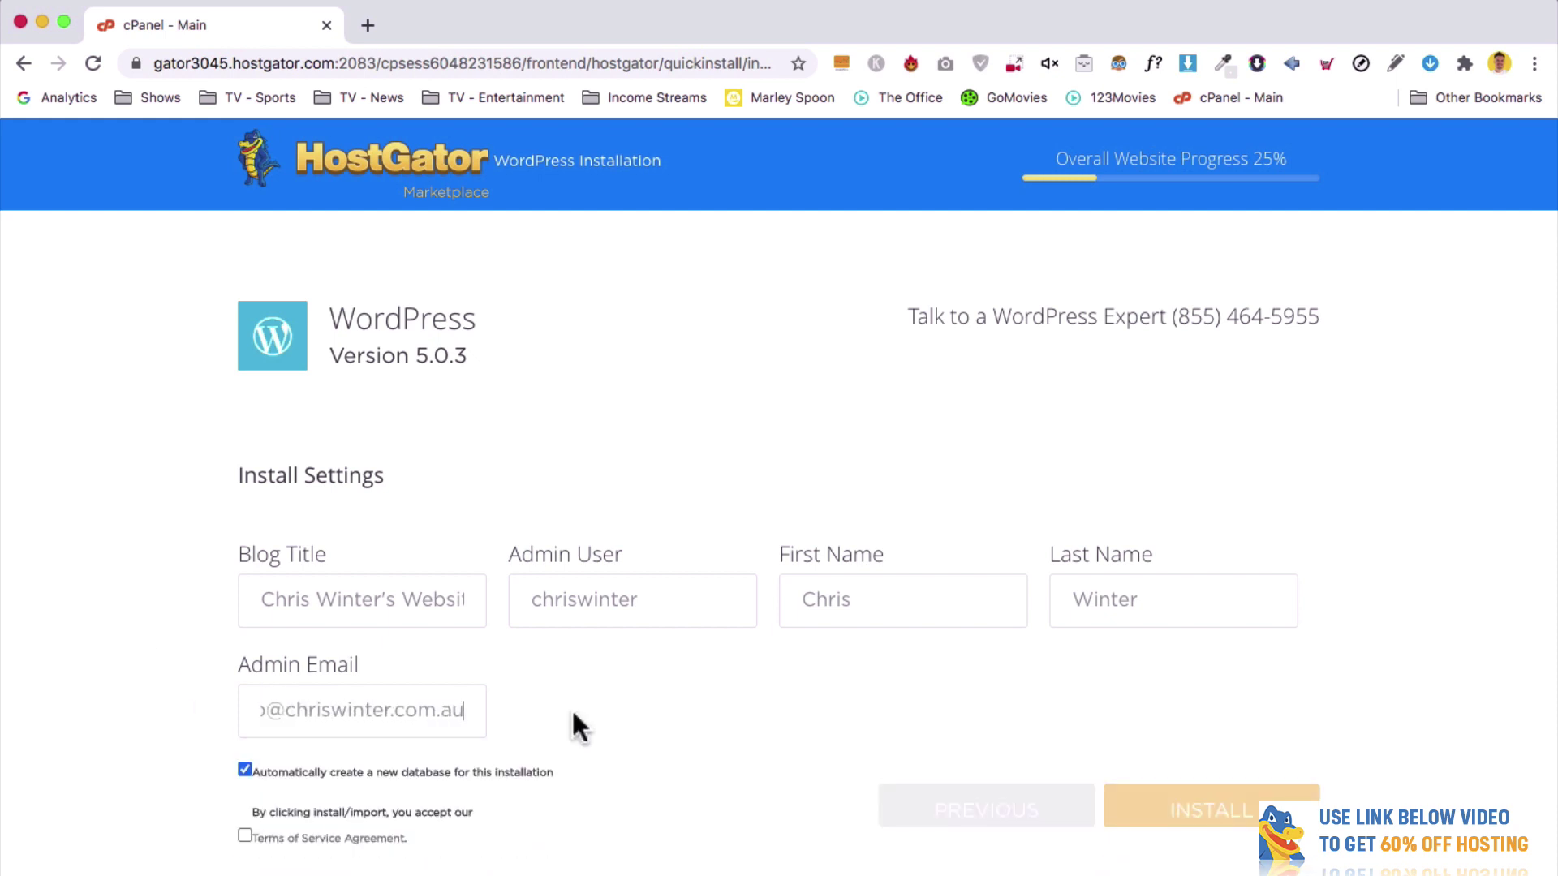
Accept the terms of service and start the WordPress install
scroll(589, 755, down, 2)
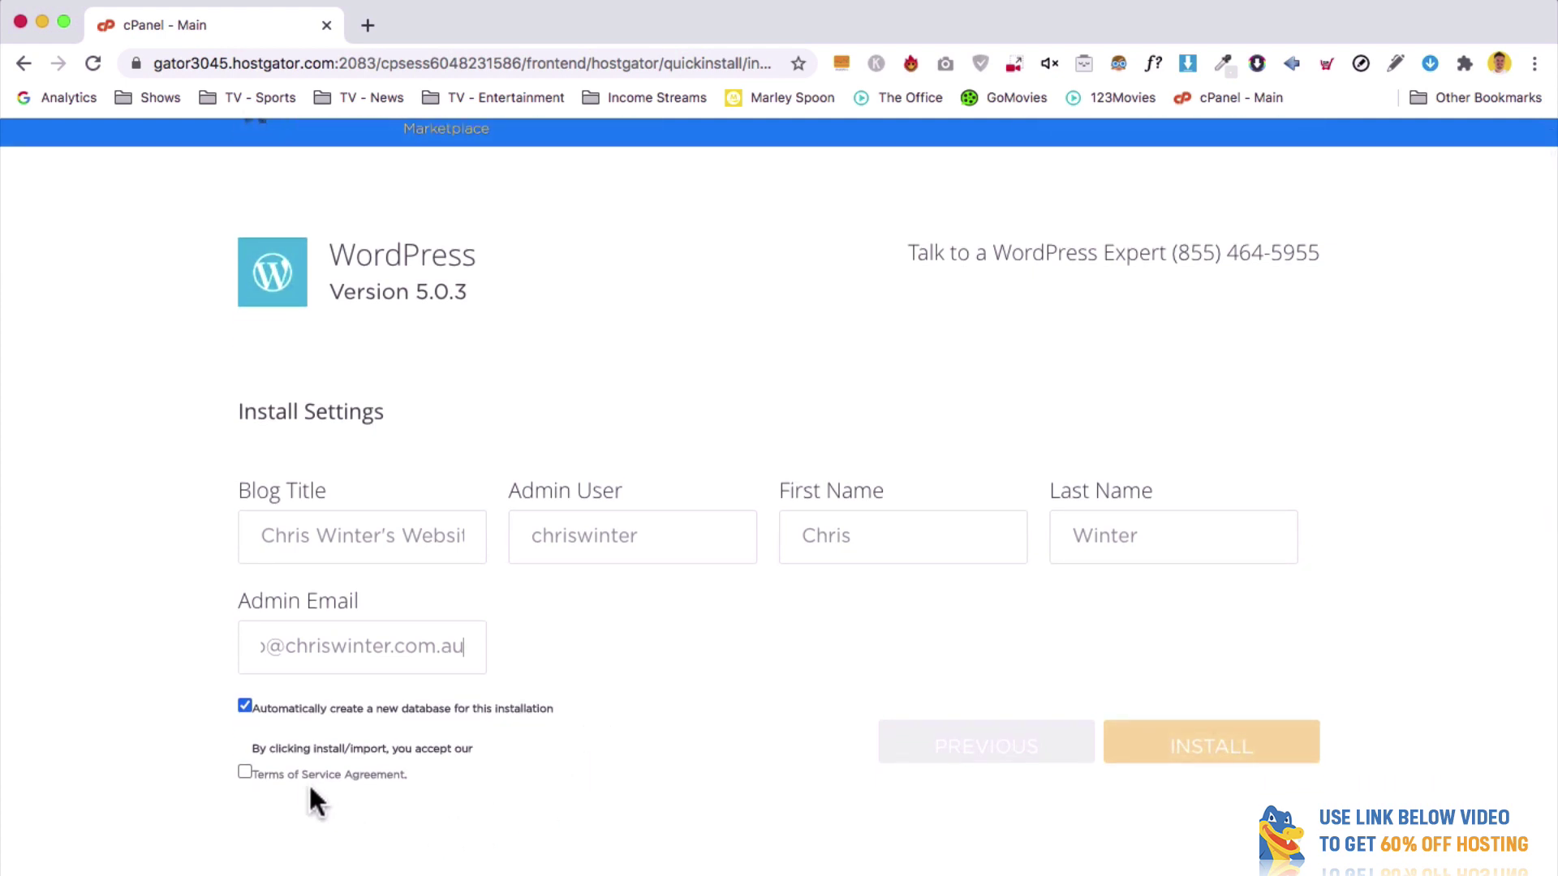
click(244, 773)
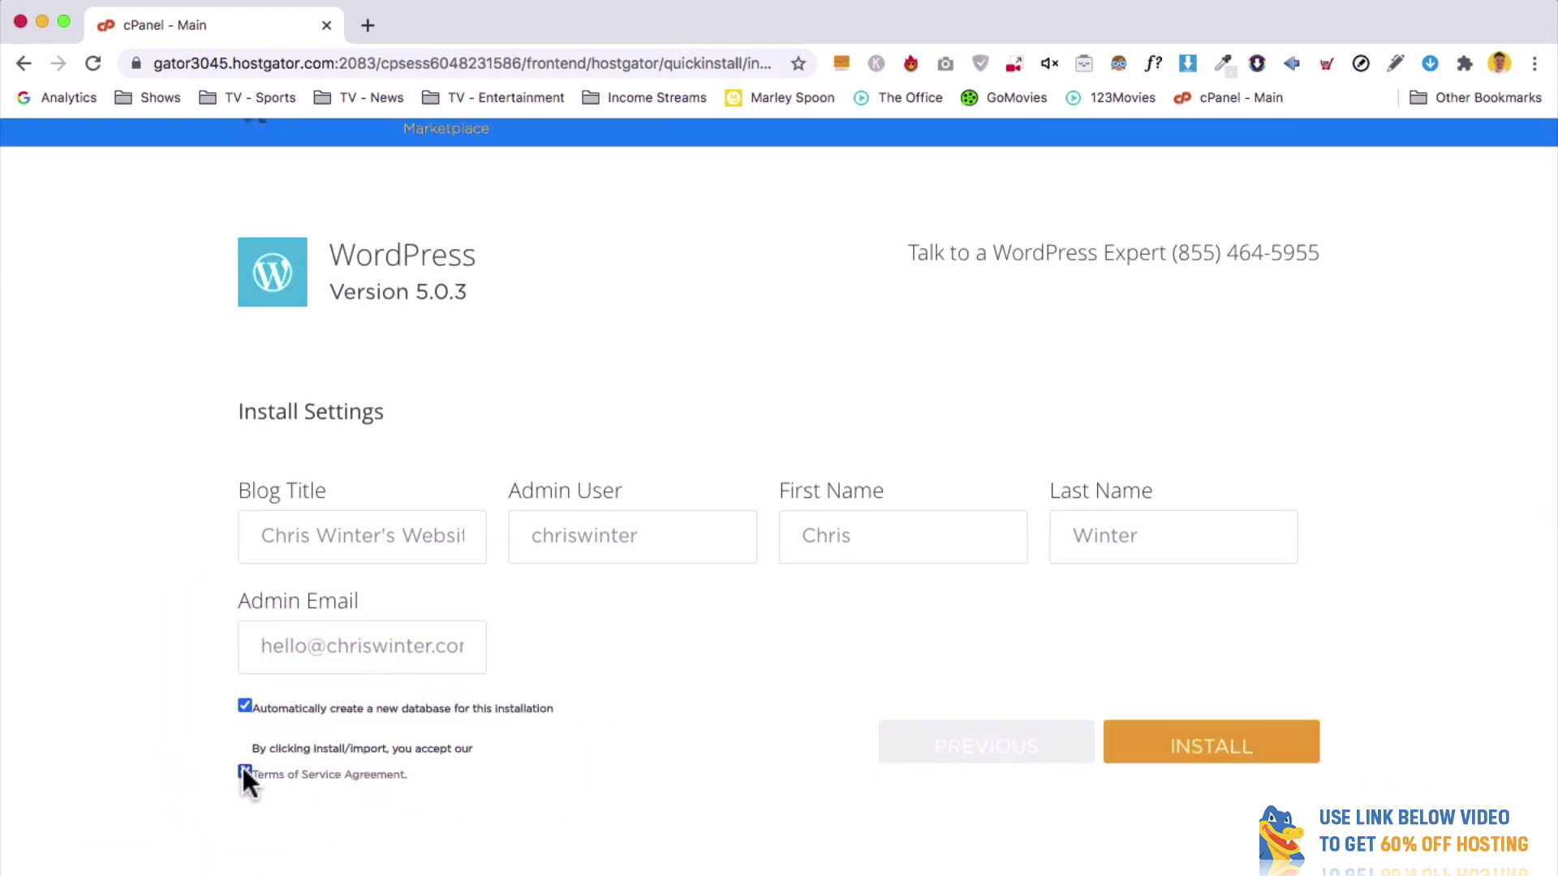
click(1189, 747)
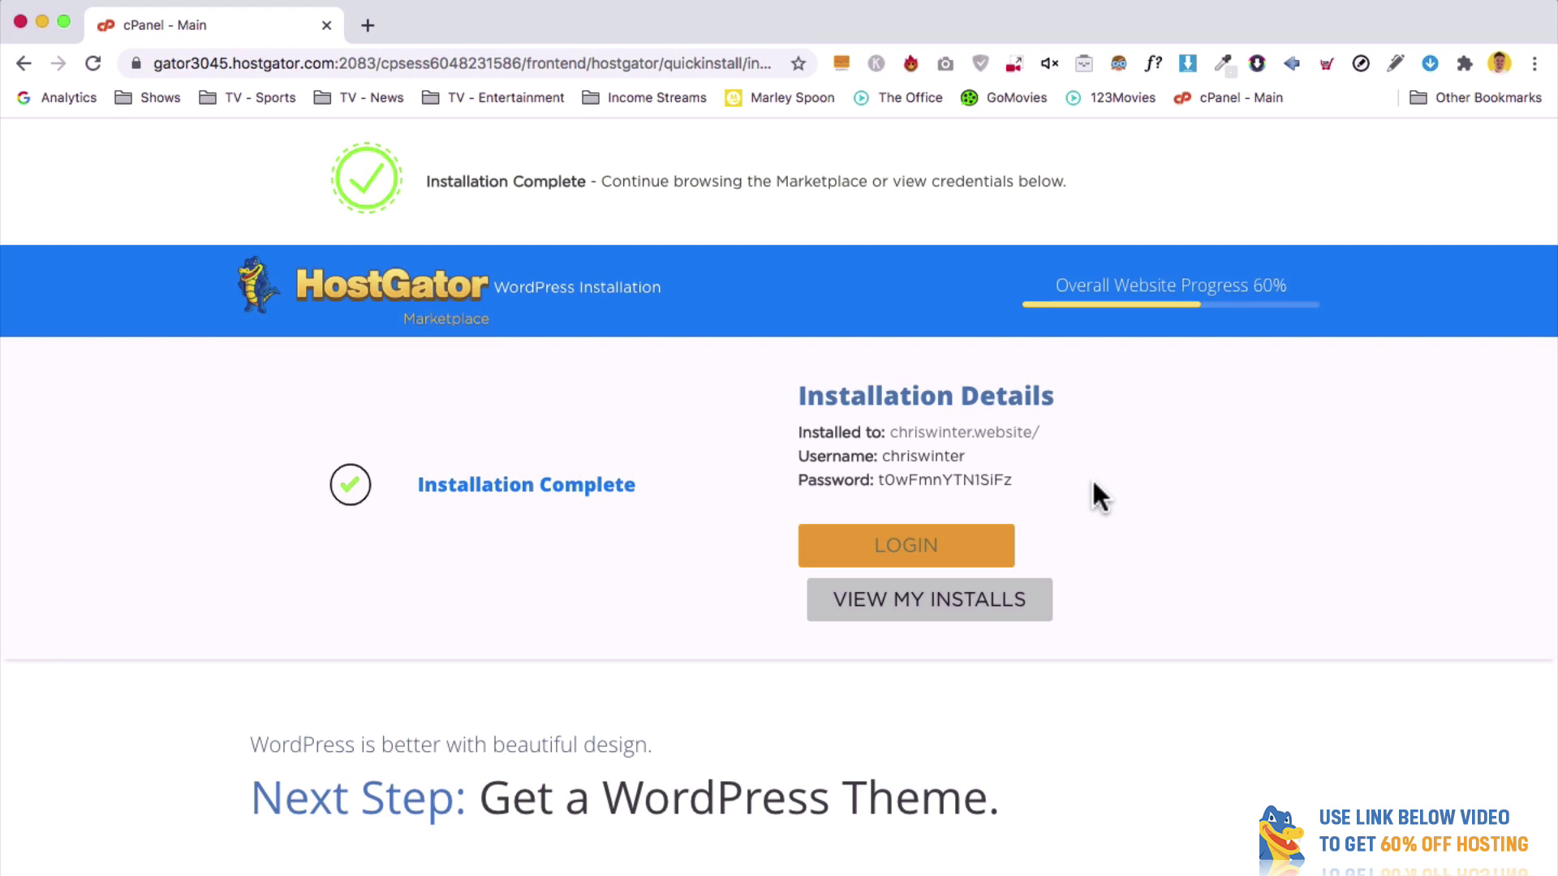
Log in to the new site's admin with the generated password, with Remember Me ticked
scroll(1092, 477, down, 5)
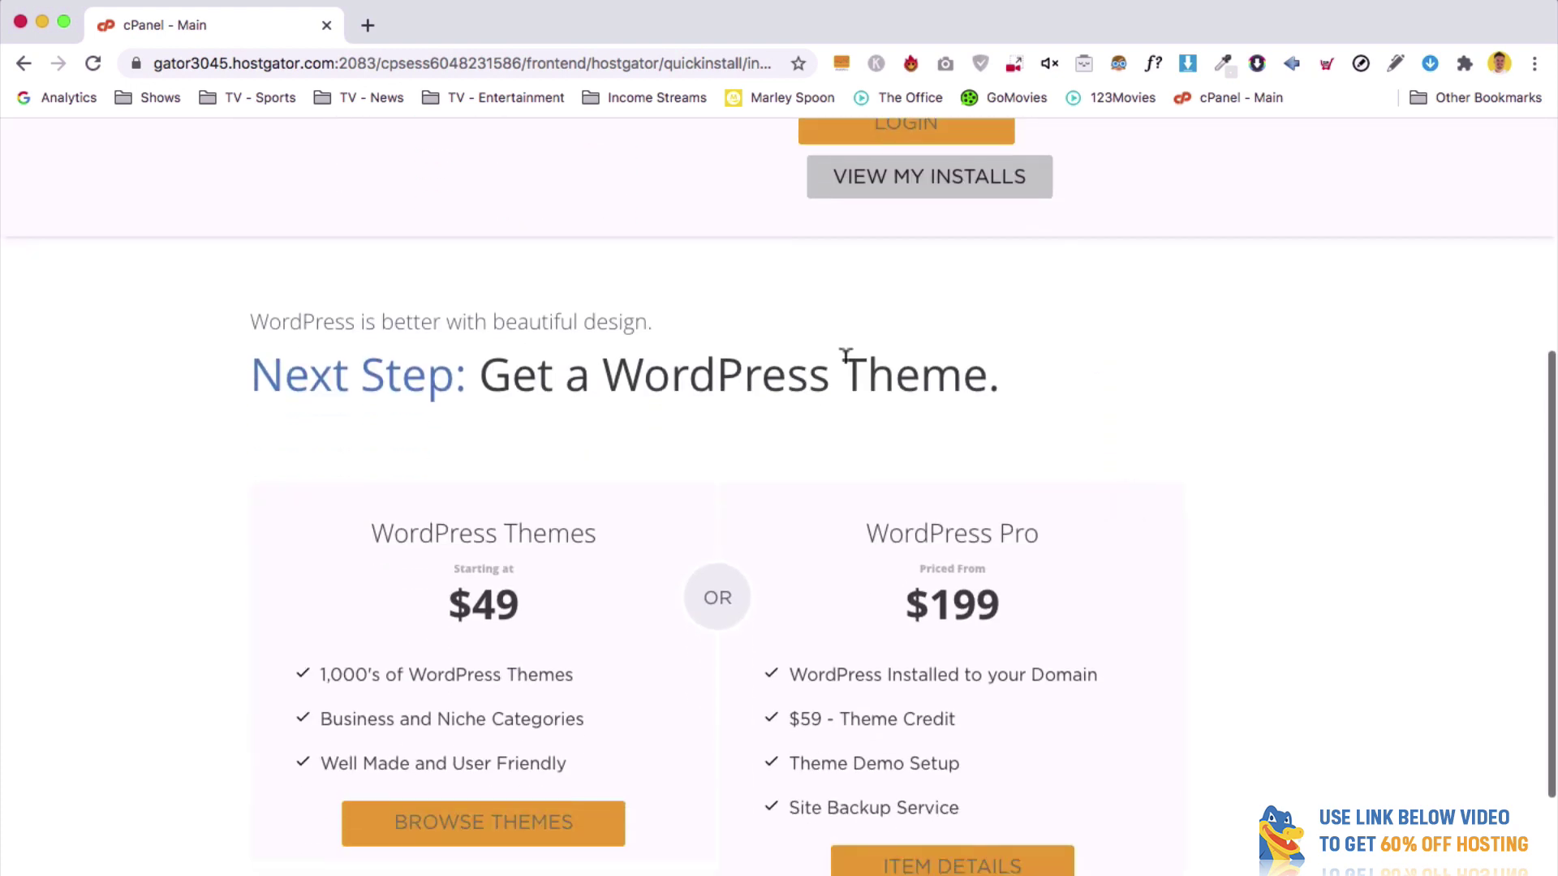
scroll(1088, 461, up, 5)
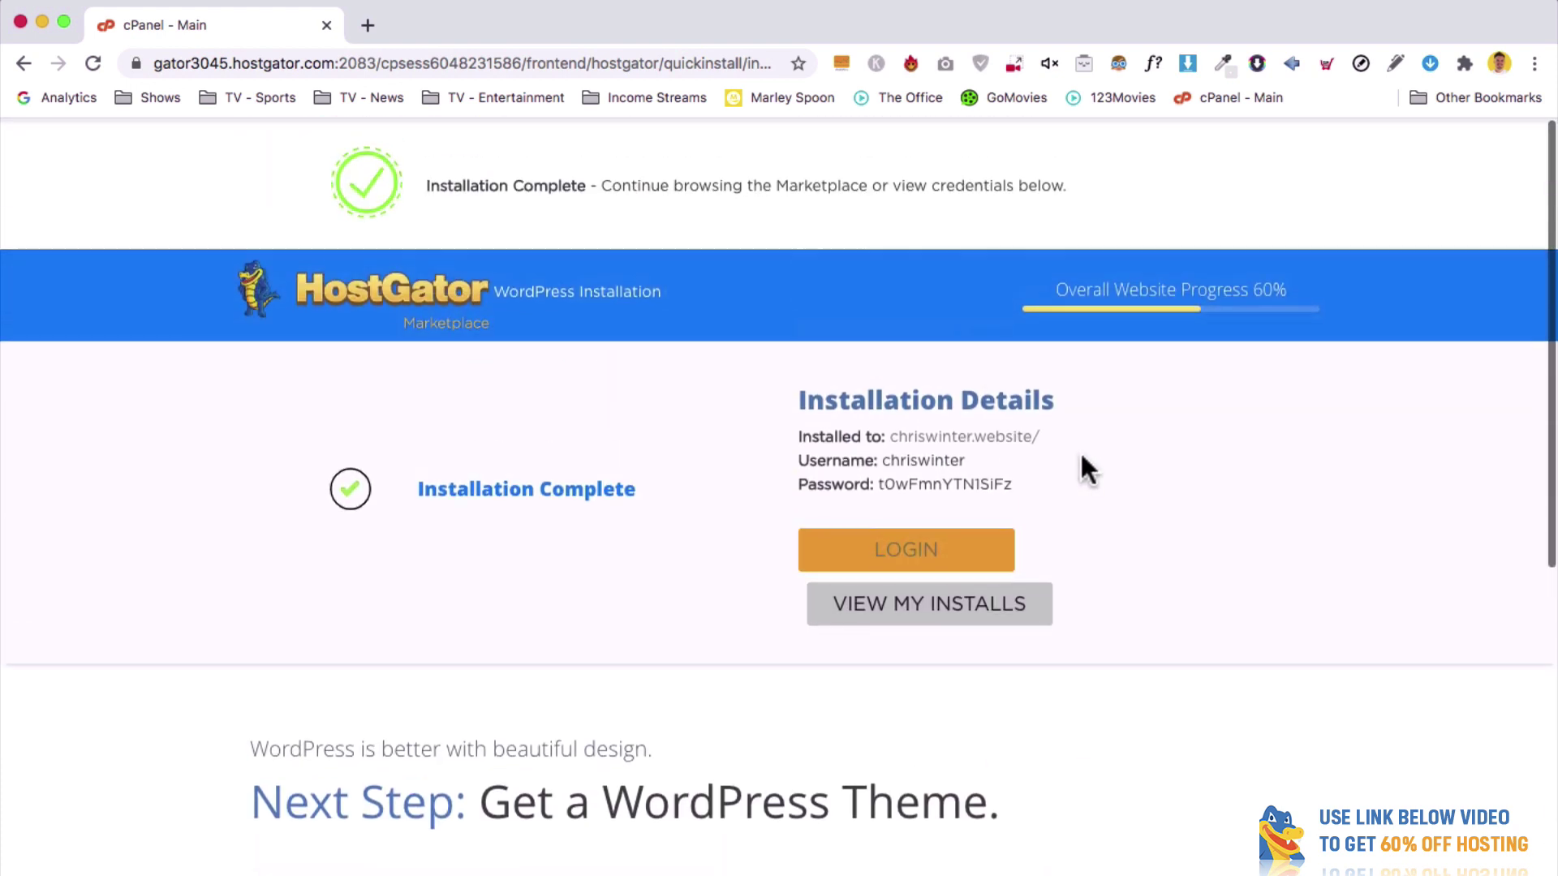
double_click(922, 479)
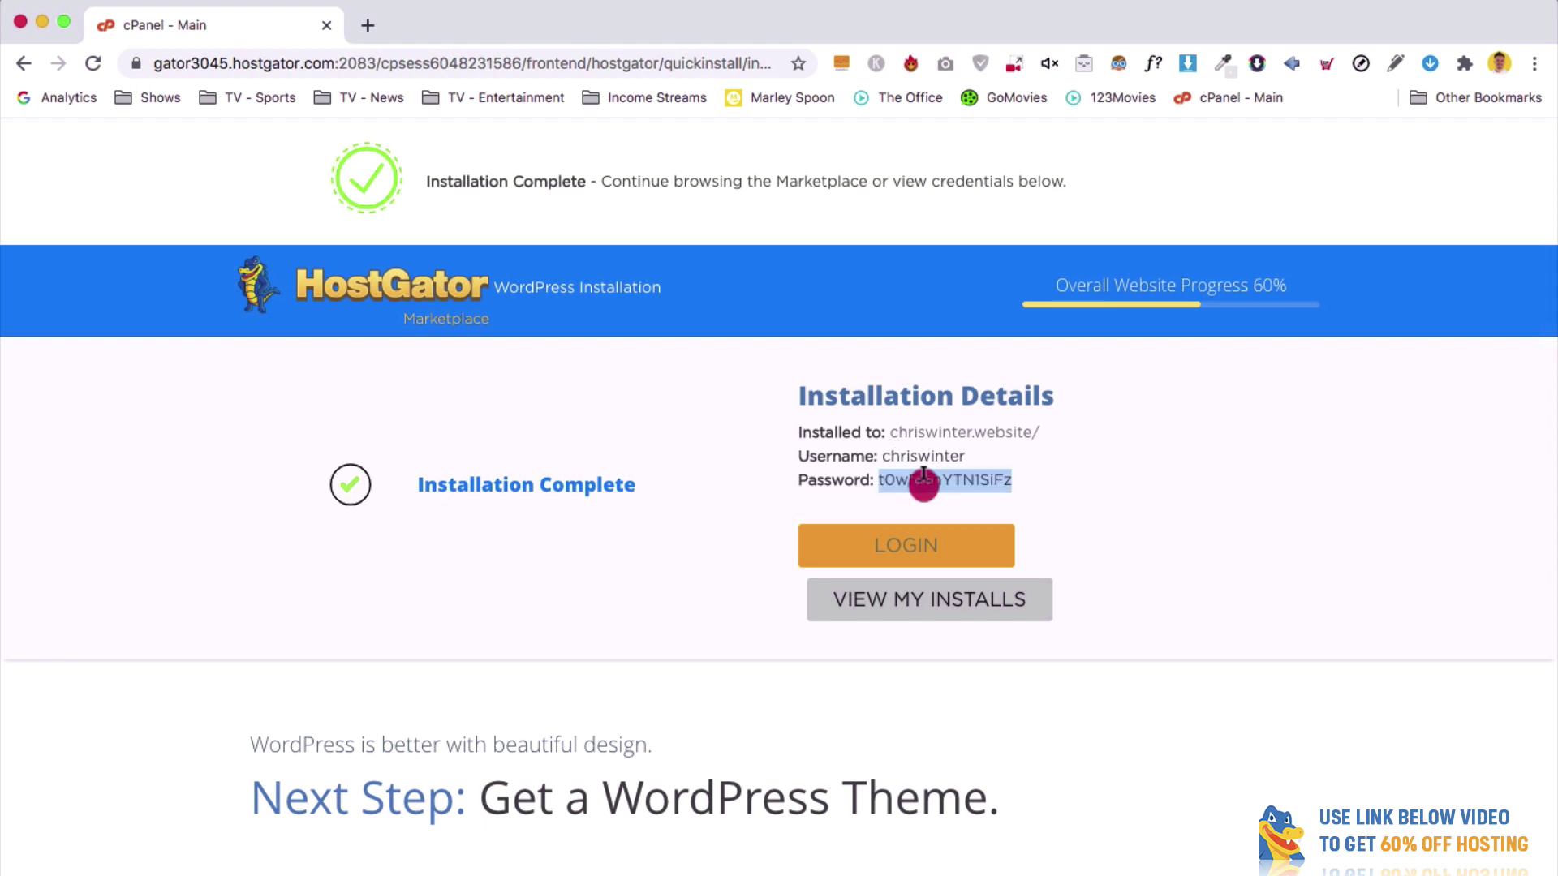
click(915, 553)
text(chriswinter)
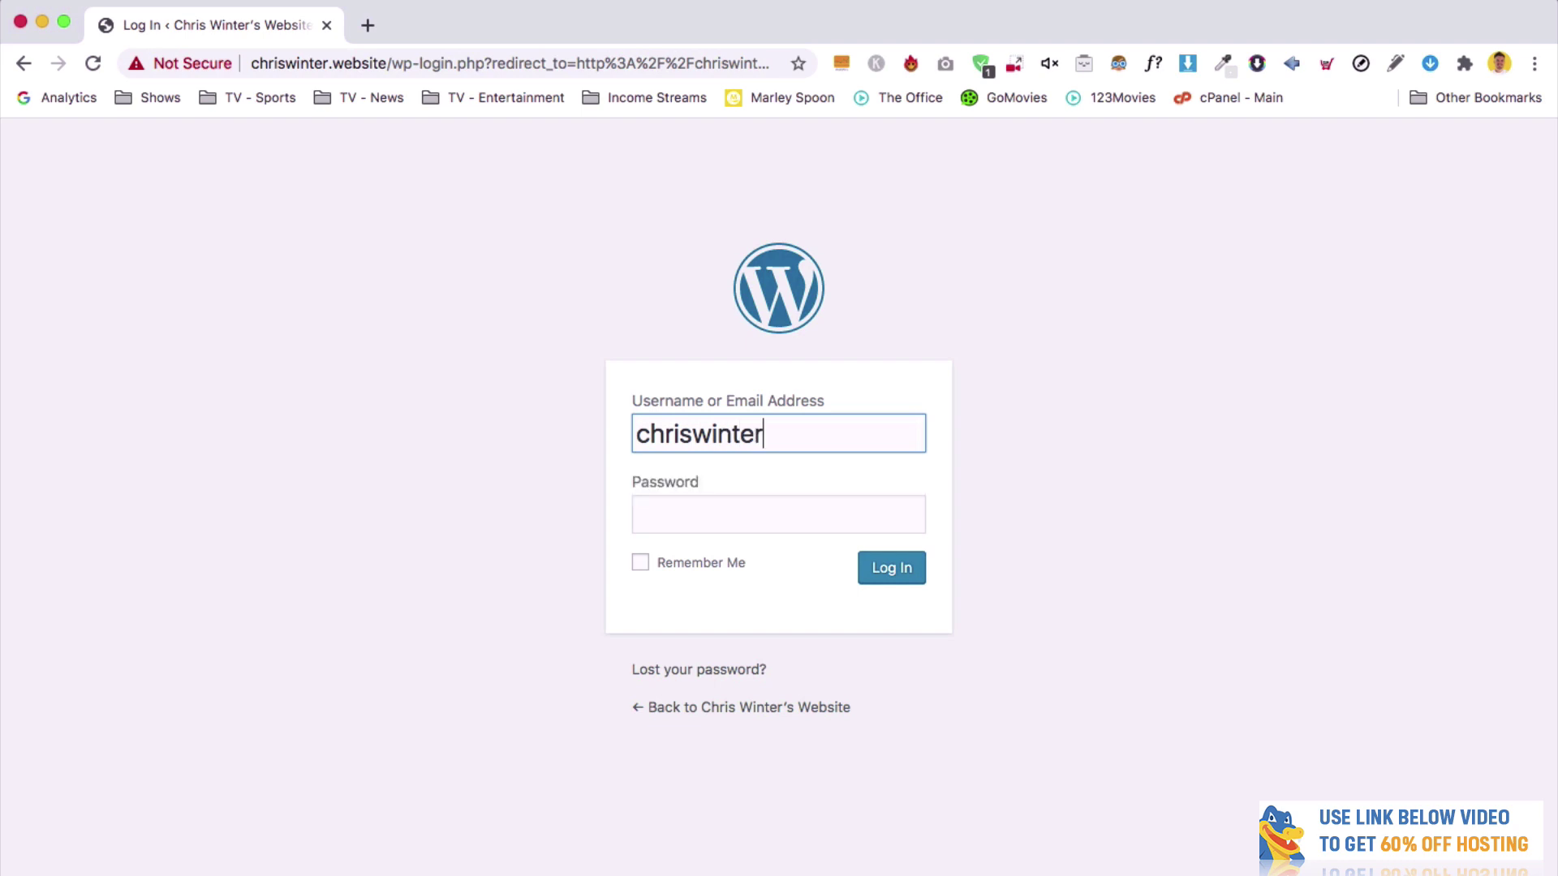
key(Tab)
key(super+v)
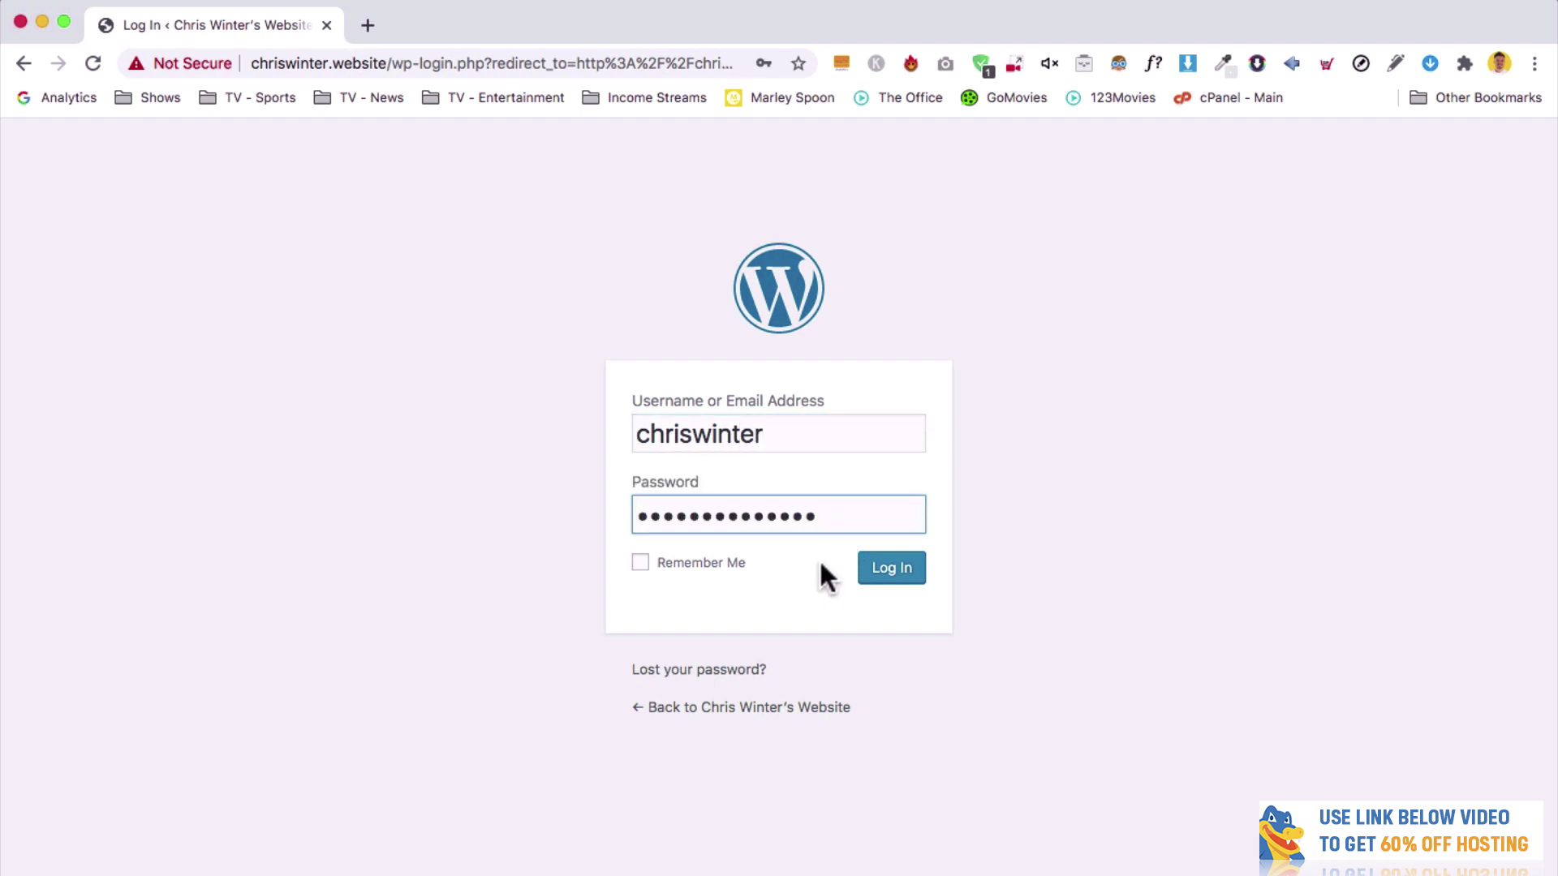
click(690, 570)
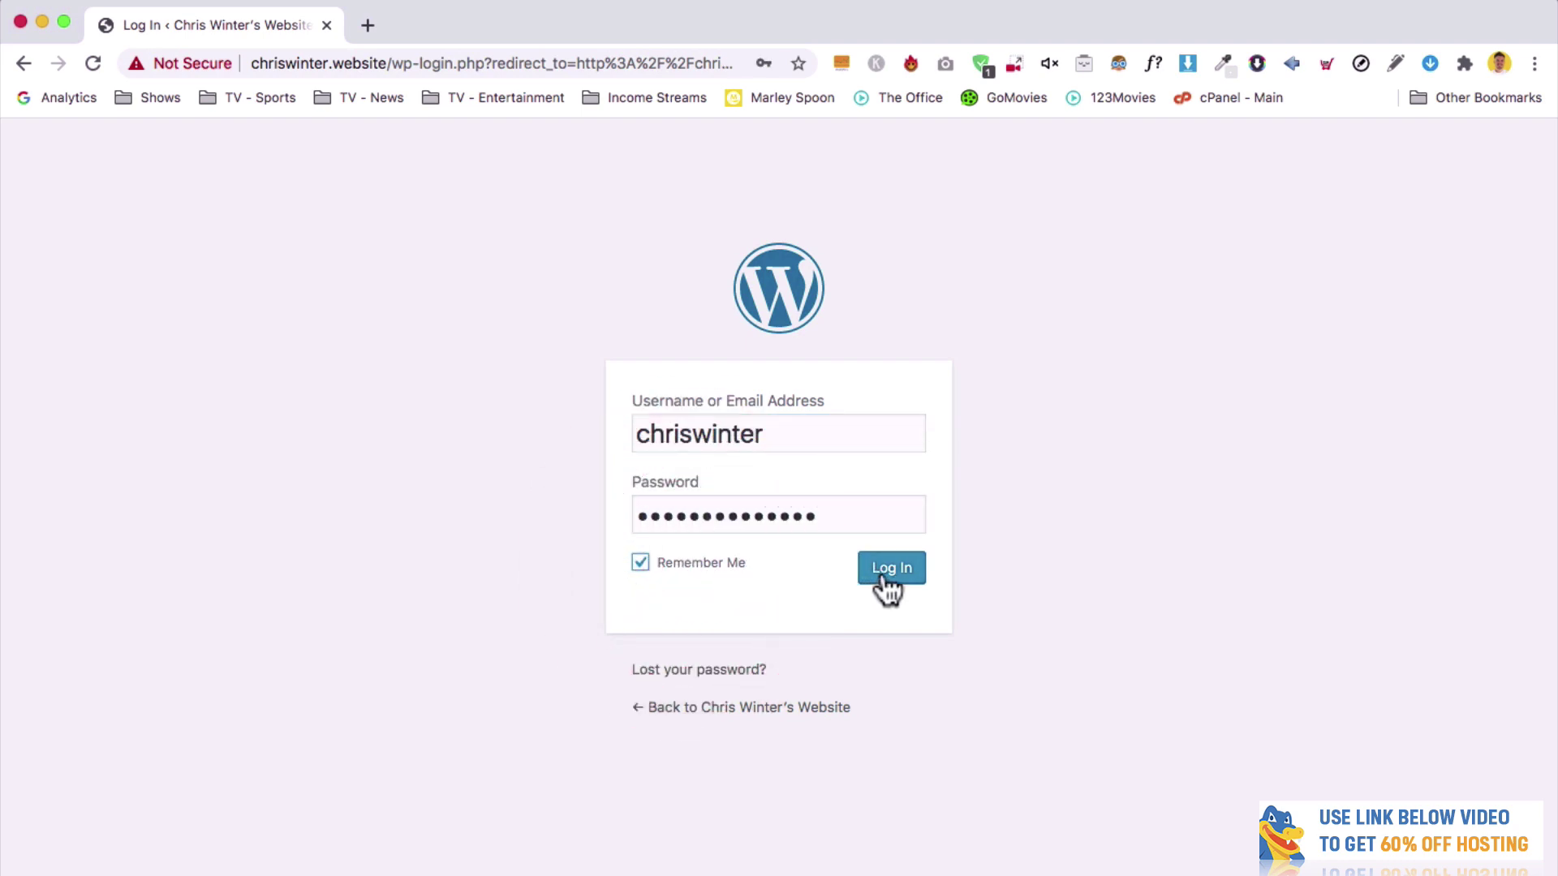
click(885, 576)
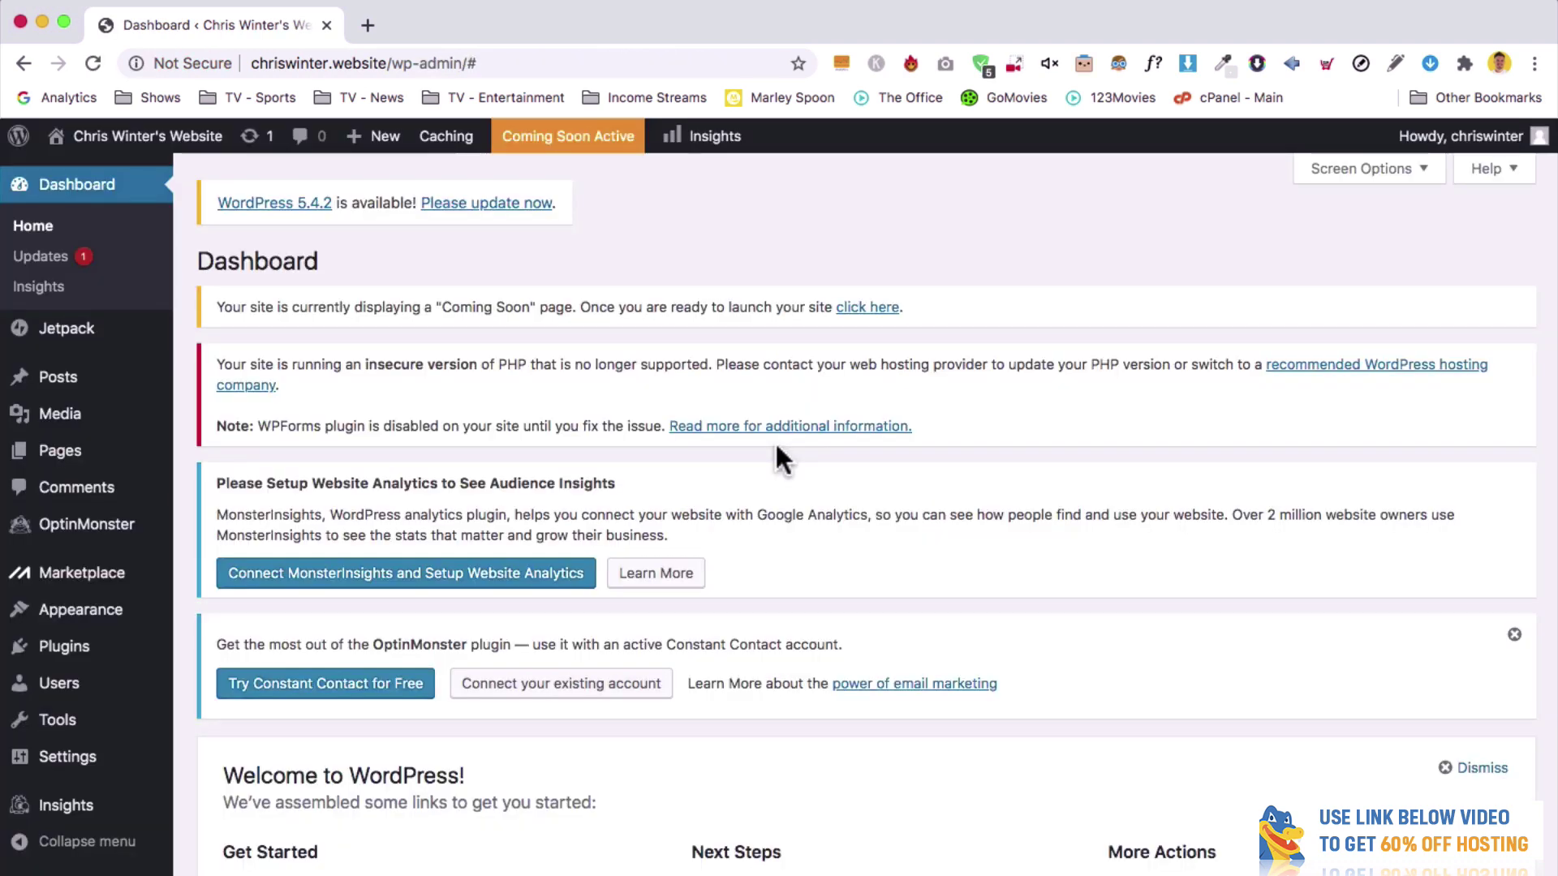
scroll(776, 440, down, 10)
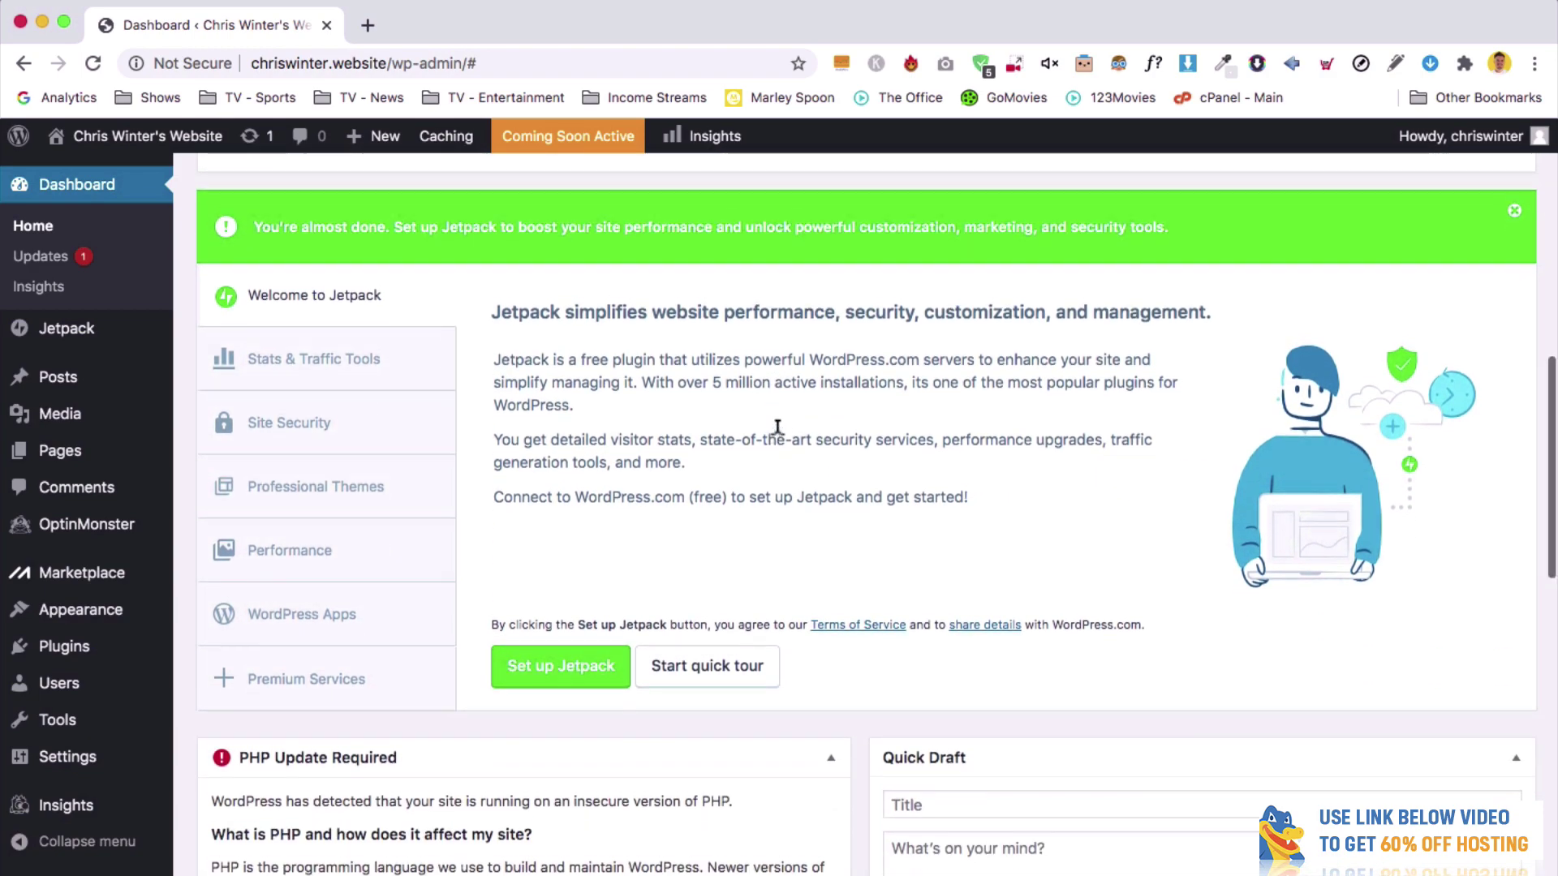
scroll(777, 434, up, 5)
scroll(778, 430, up, 5)
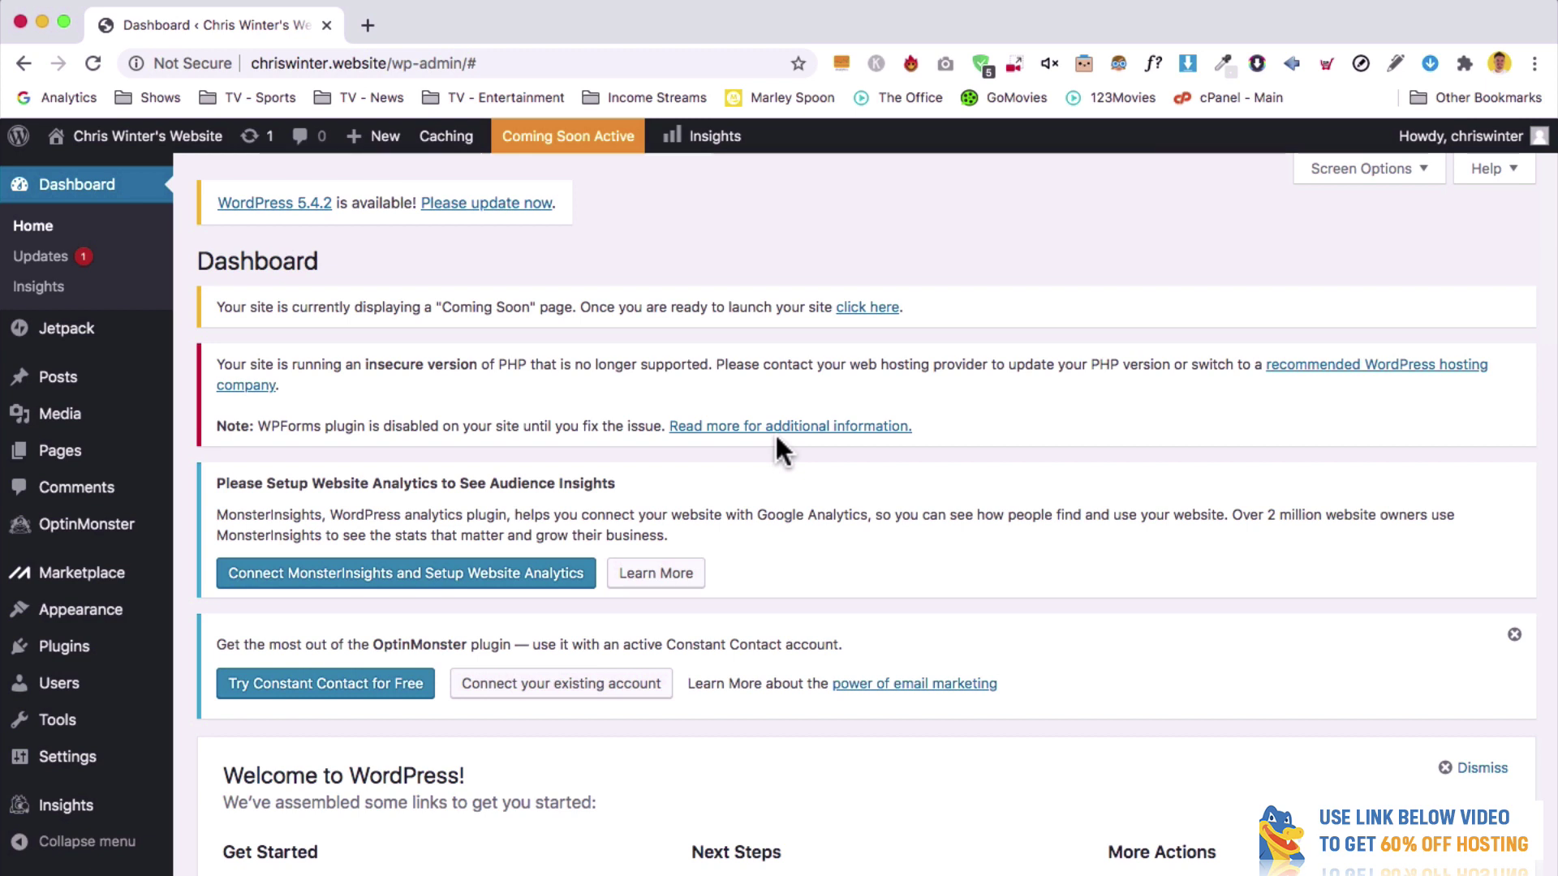
Deactivate all seven installed plugins with the Deactivate bulk action
click(129, 654)
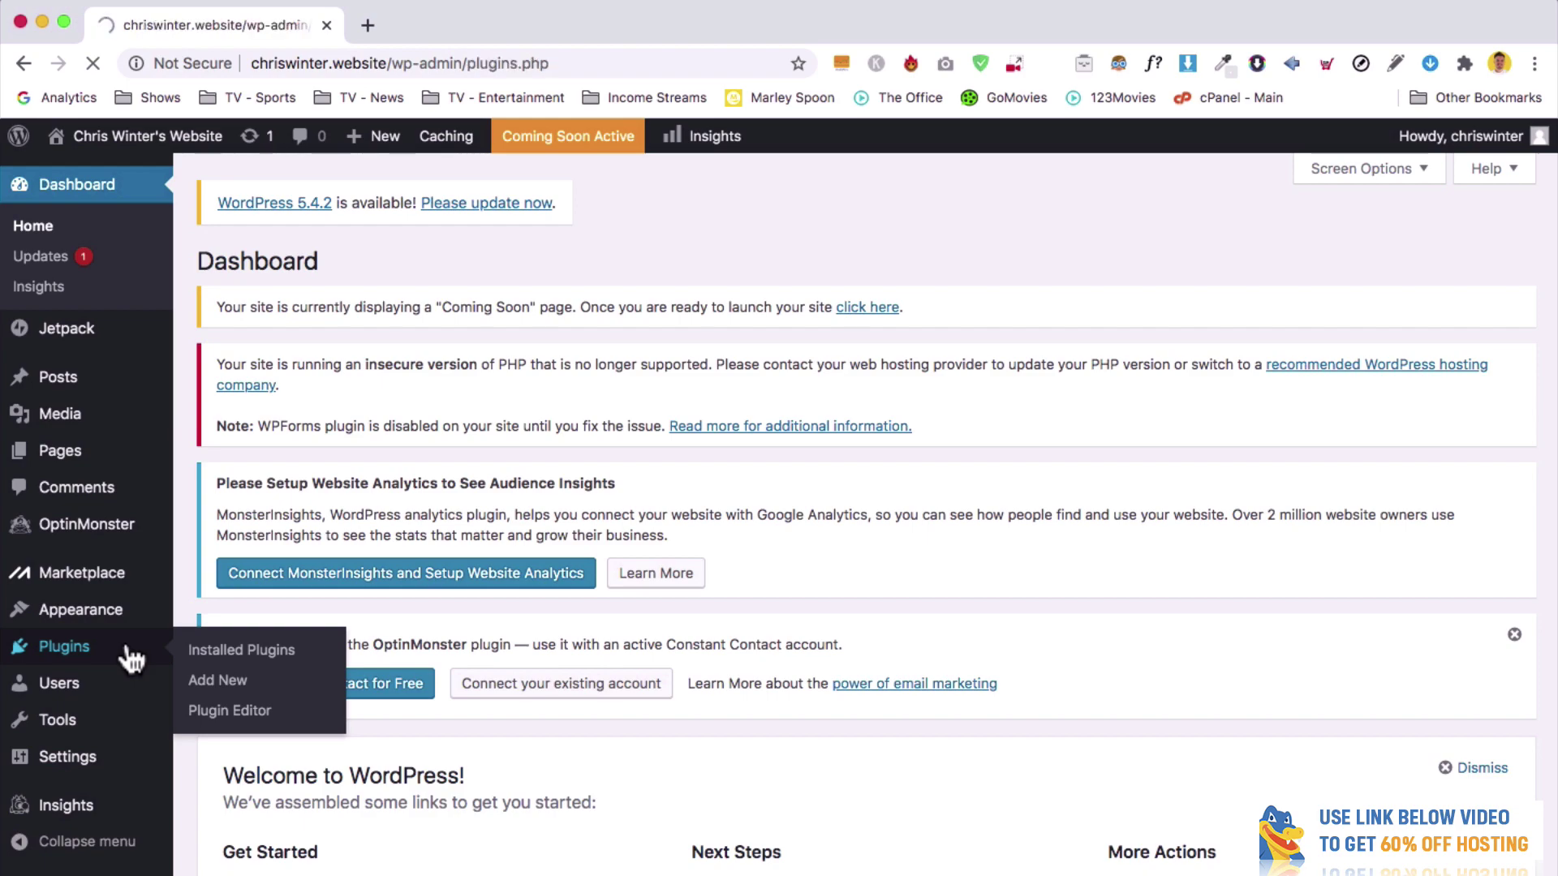
scroll(179, 677, down, 10)
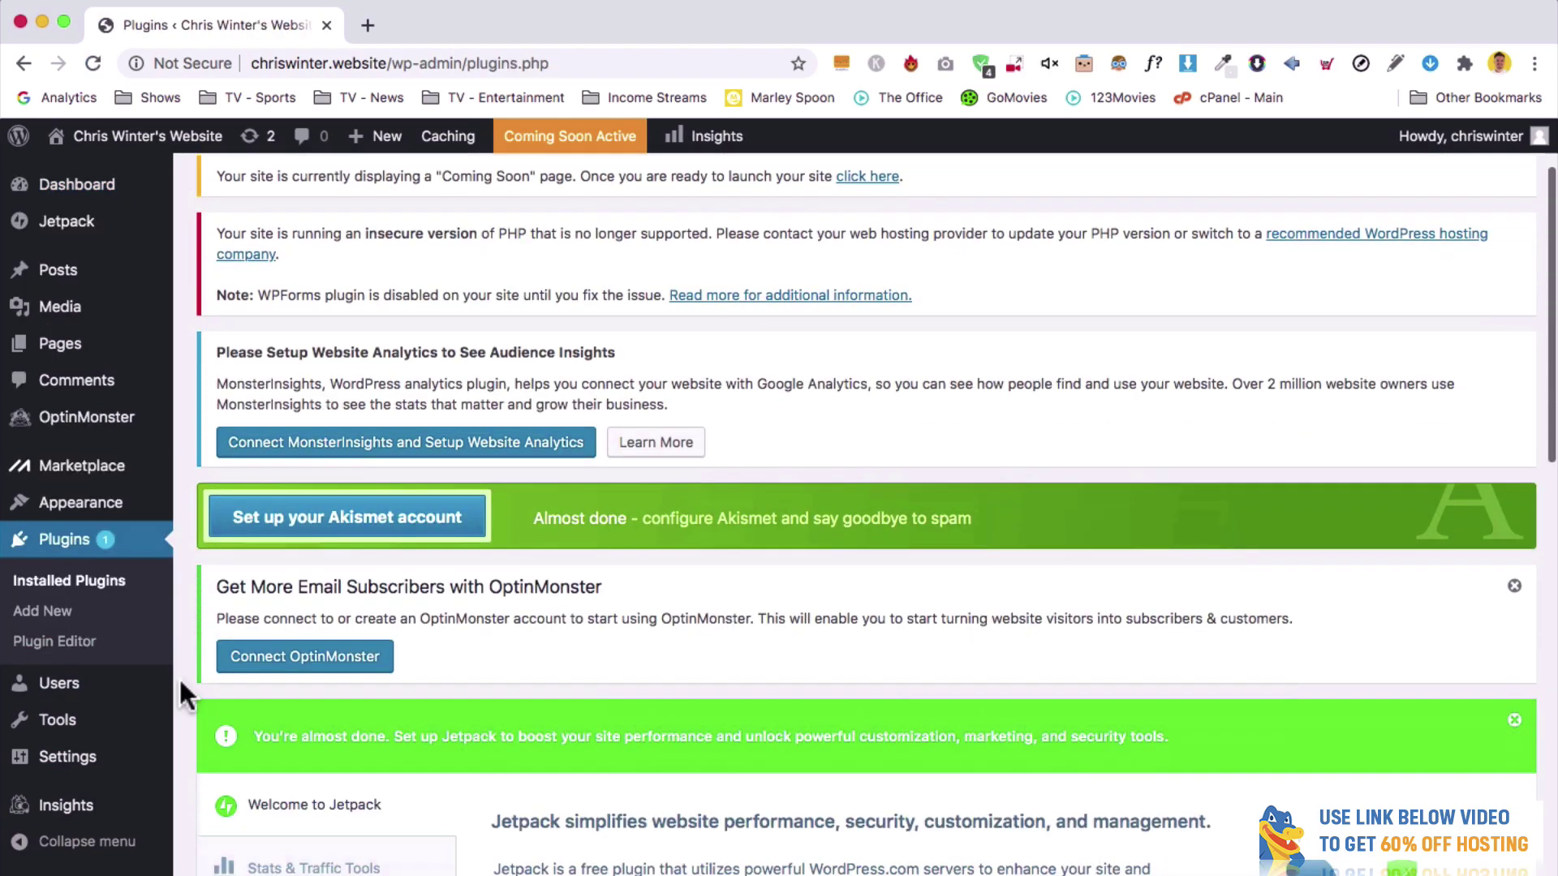
scroll(178, 676, down, 10)
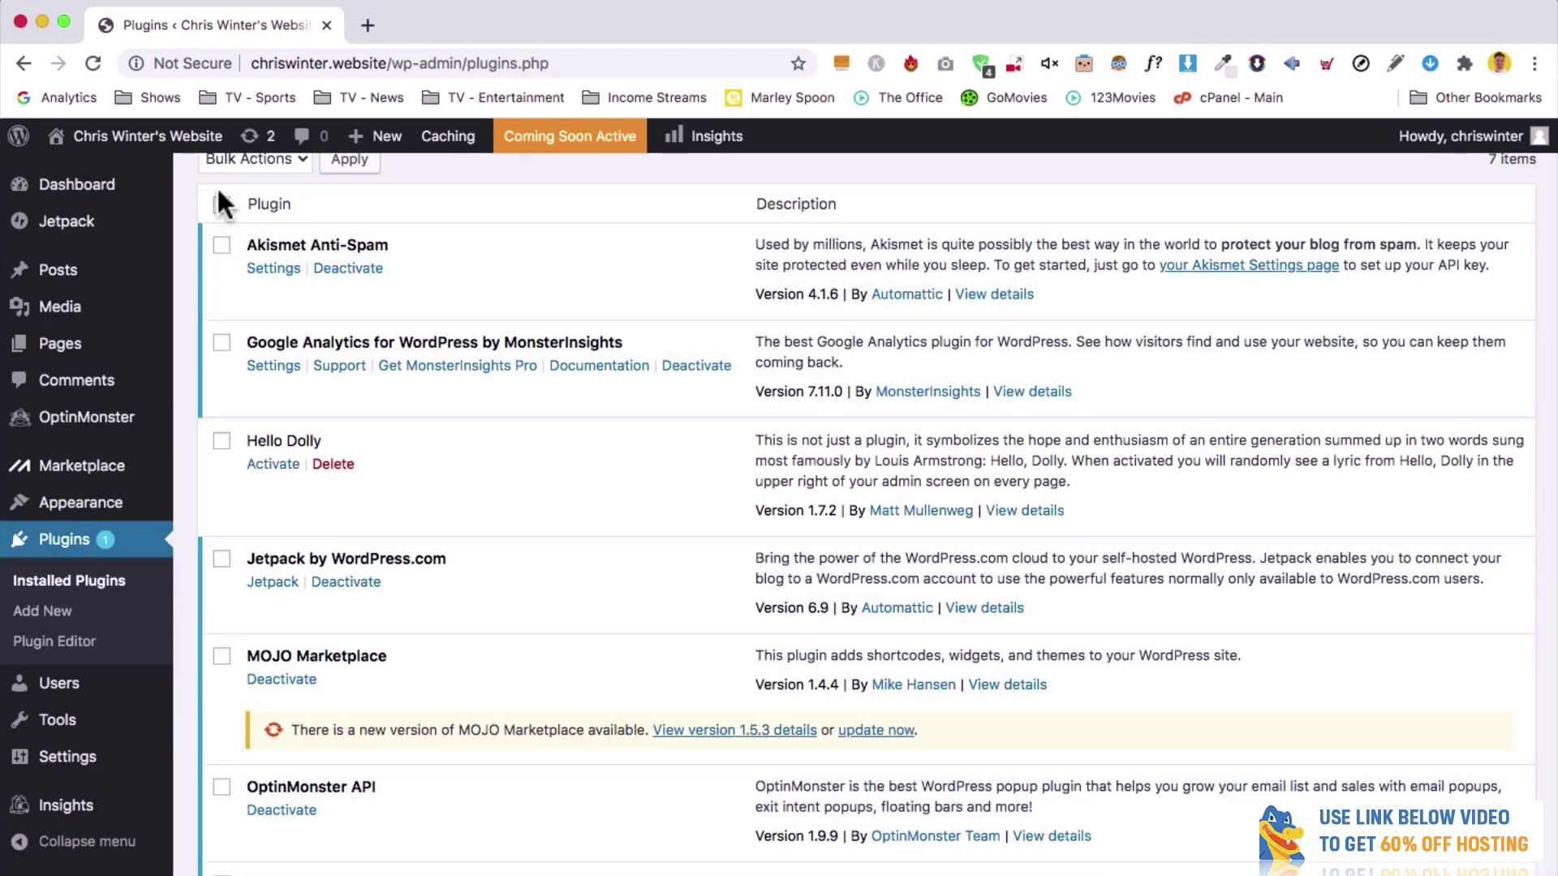
click(222, 206)
scroll(232, 223, up, 1)
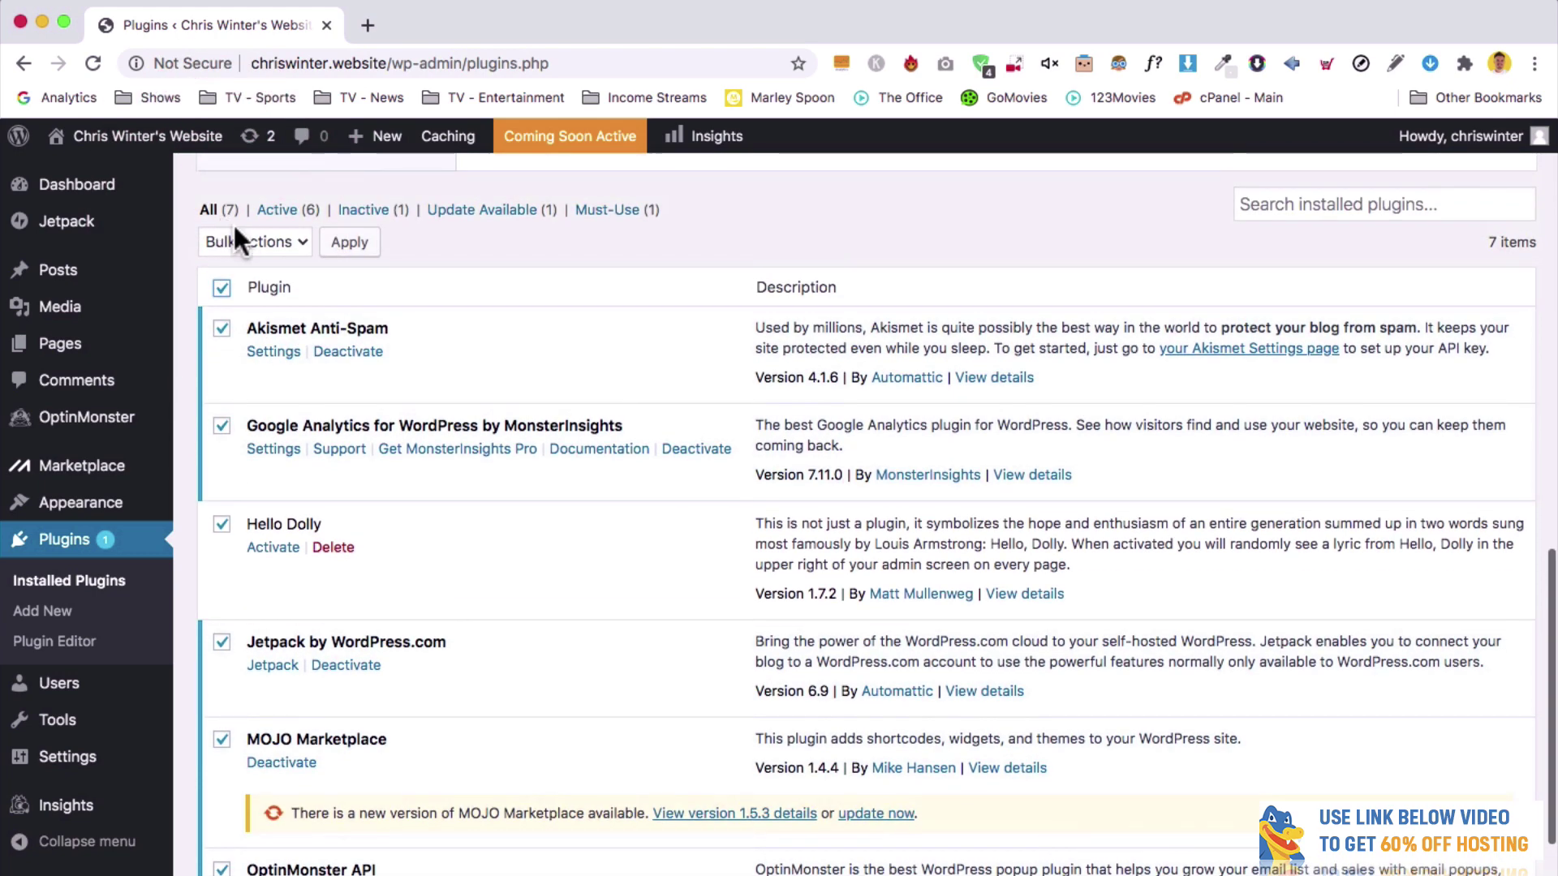
click(243, 239)
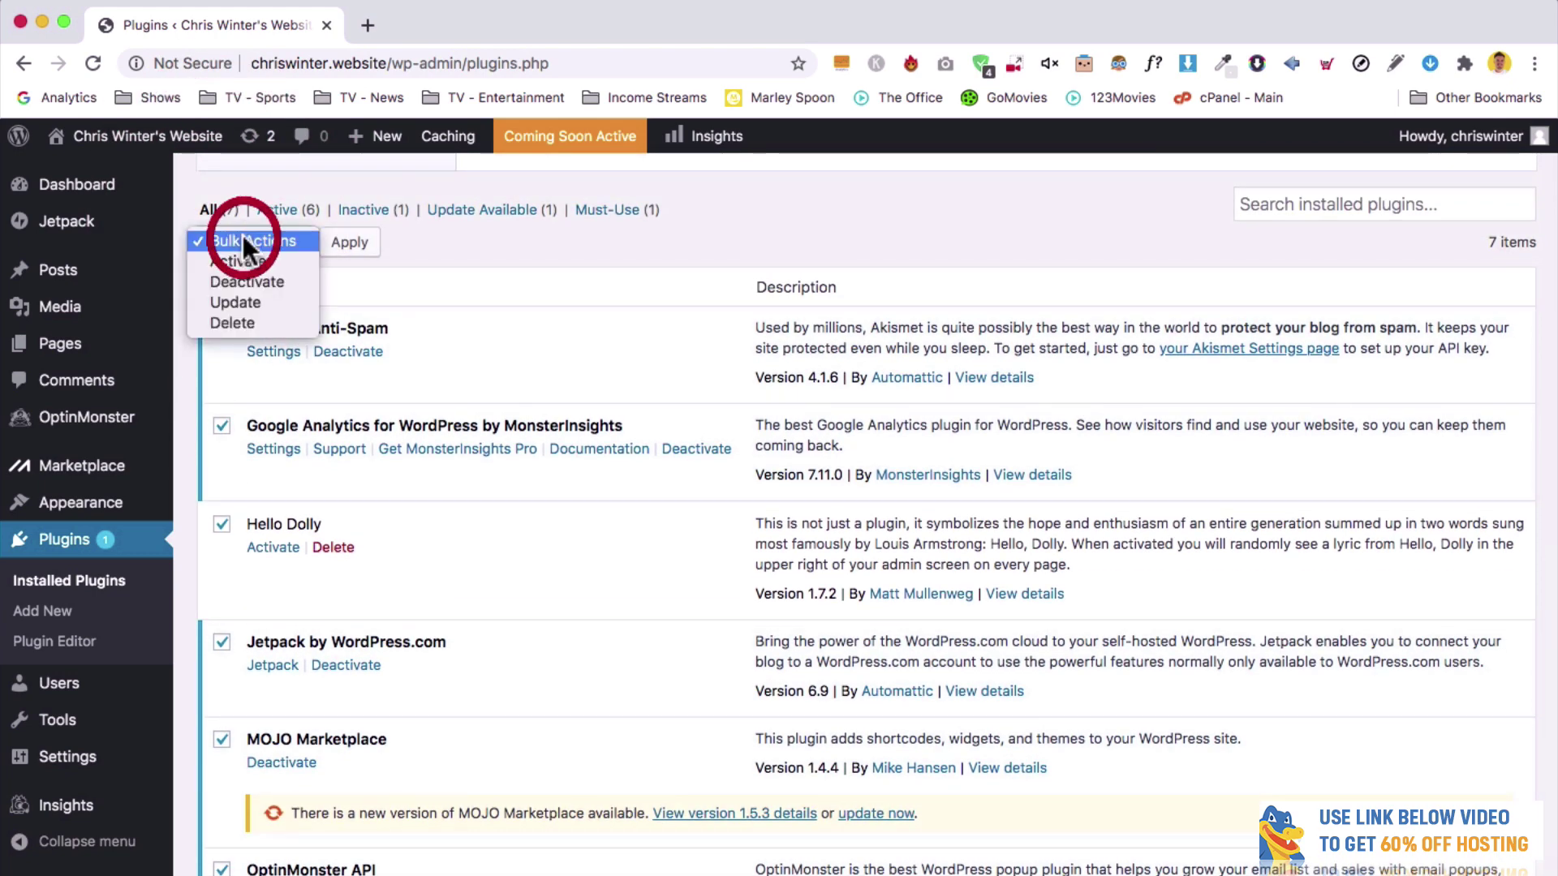
click(251, 280)
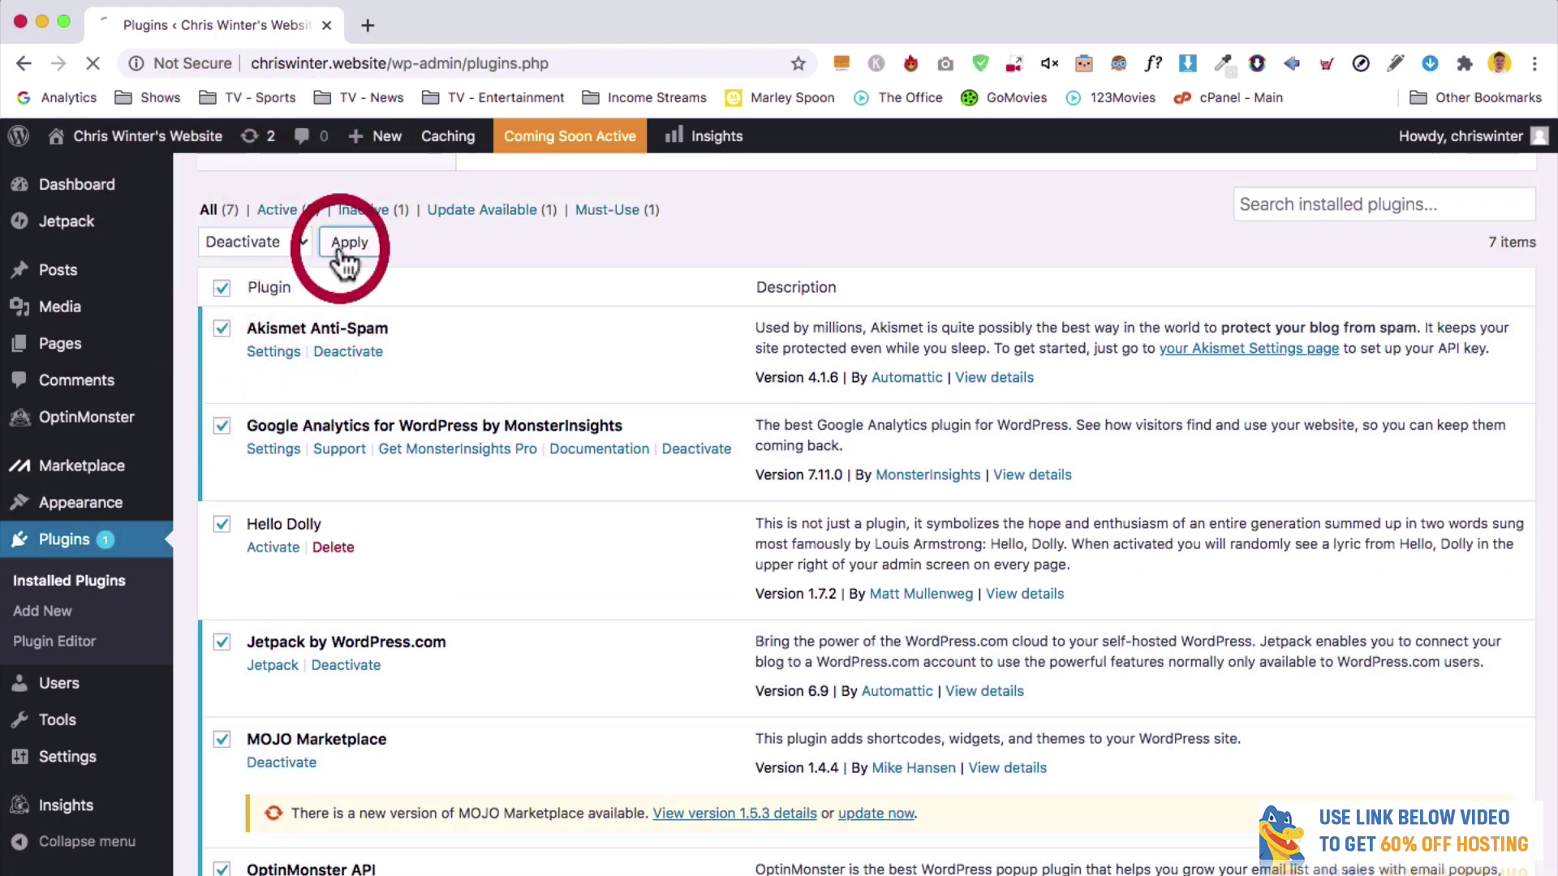
click(343, 248)
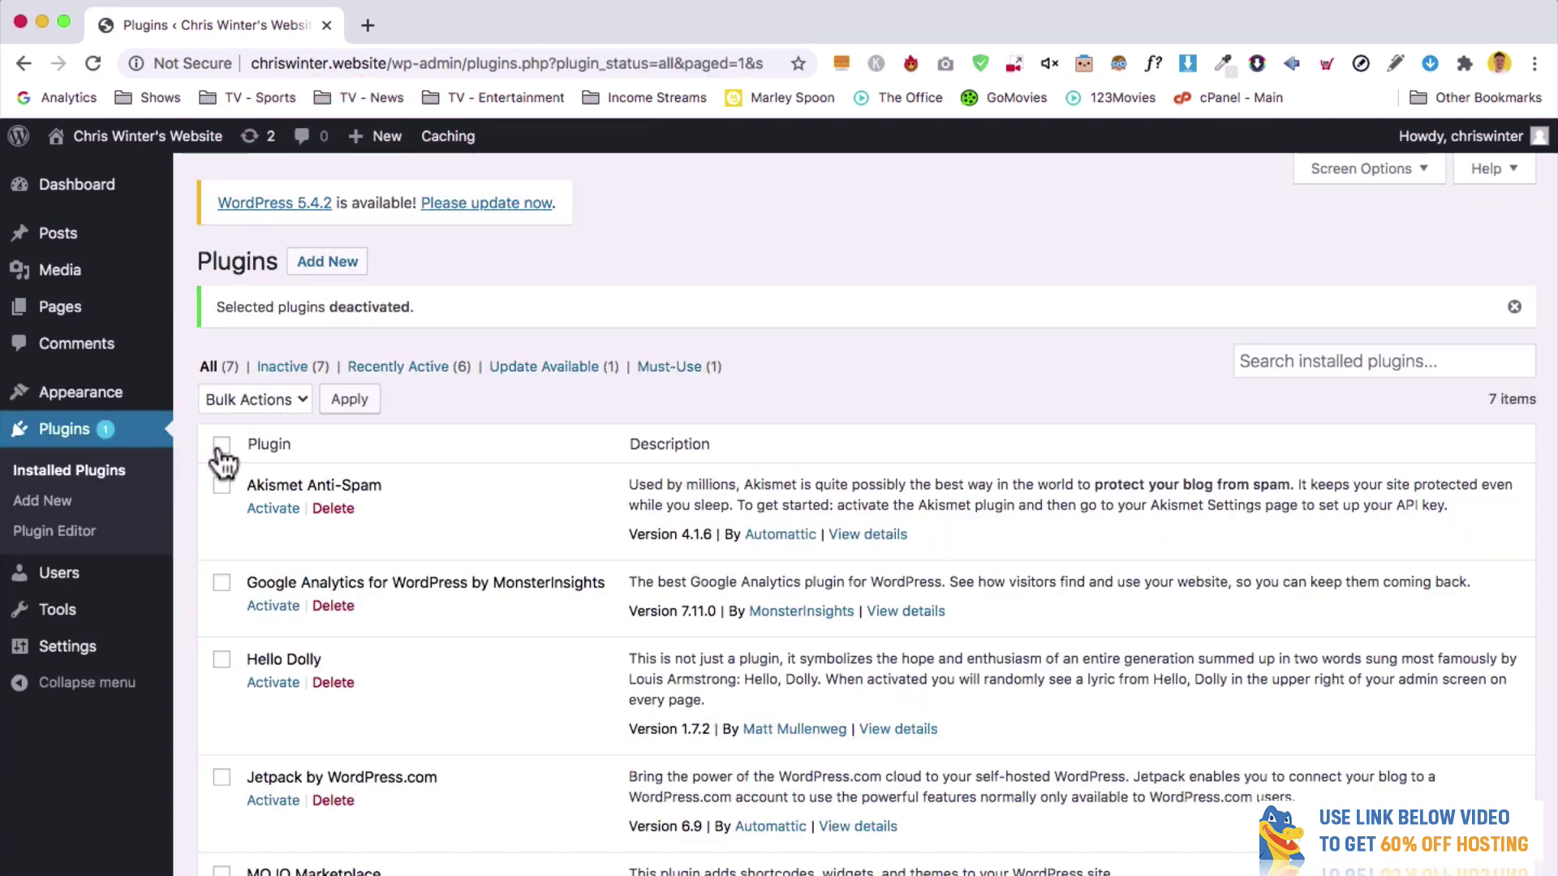
Delete all the deactivated plugins, confirming the deletion, and return to the Dashboard
click(222, 444)
click(263, 401)
click(264, 477)
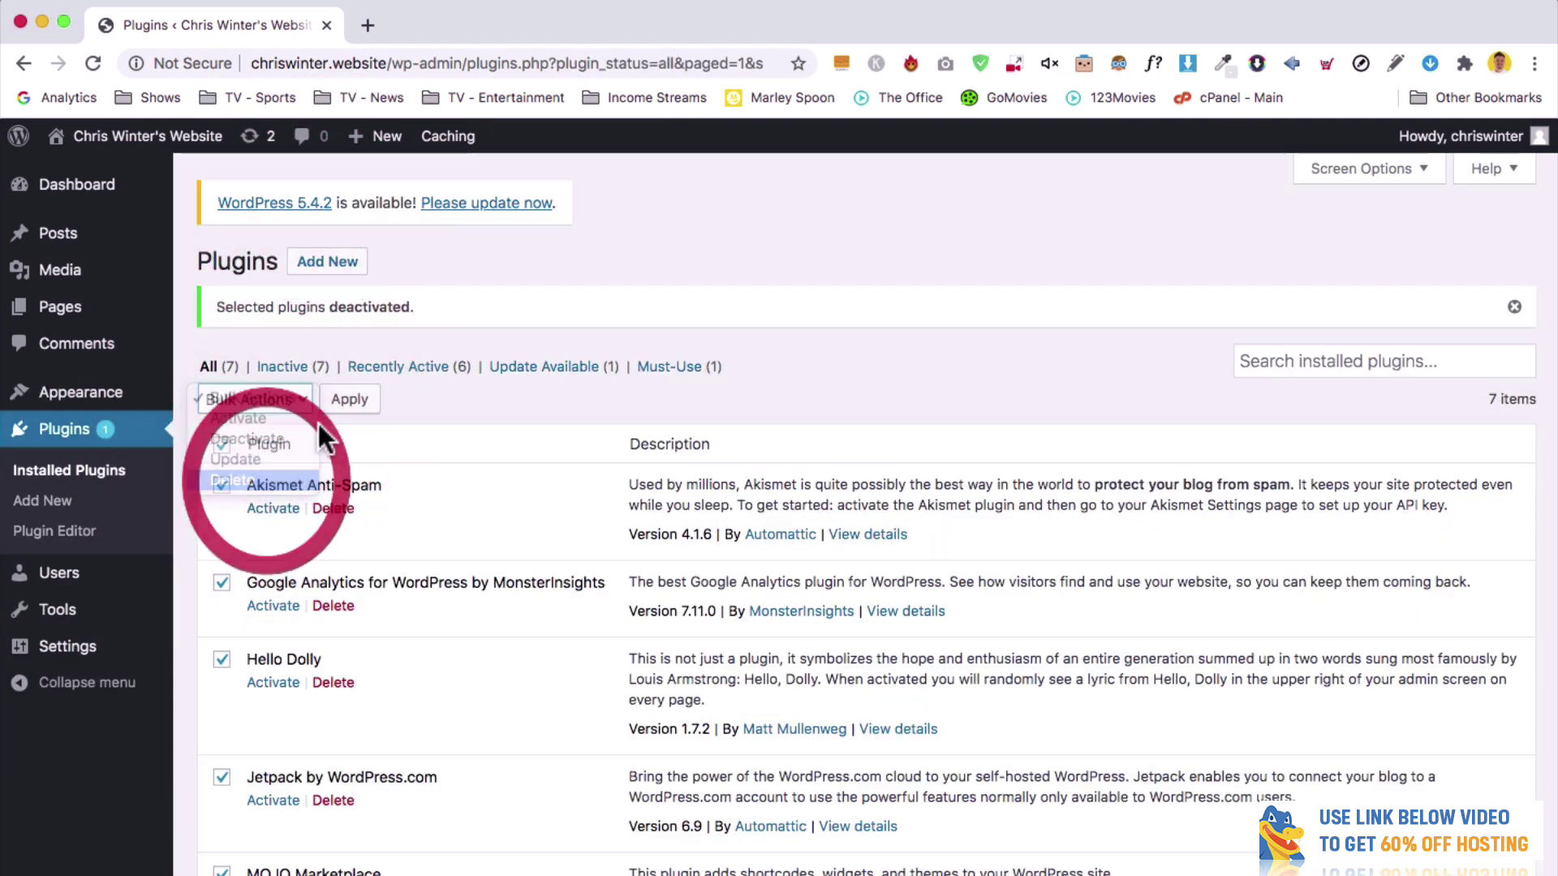
click(349, 399)
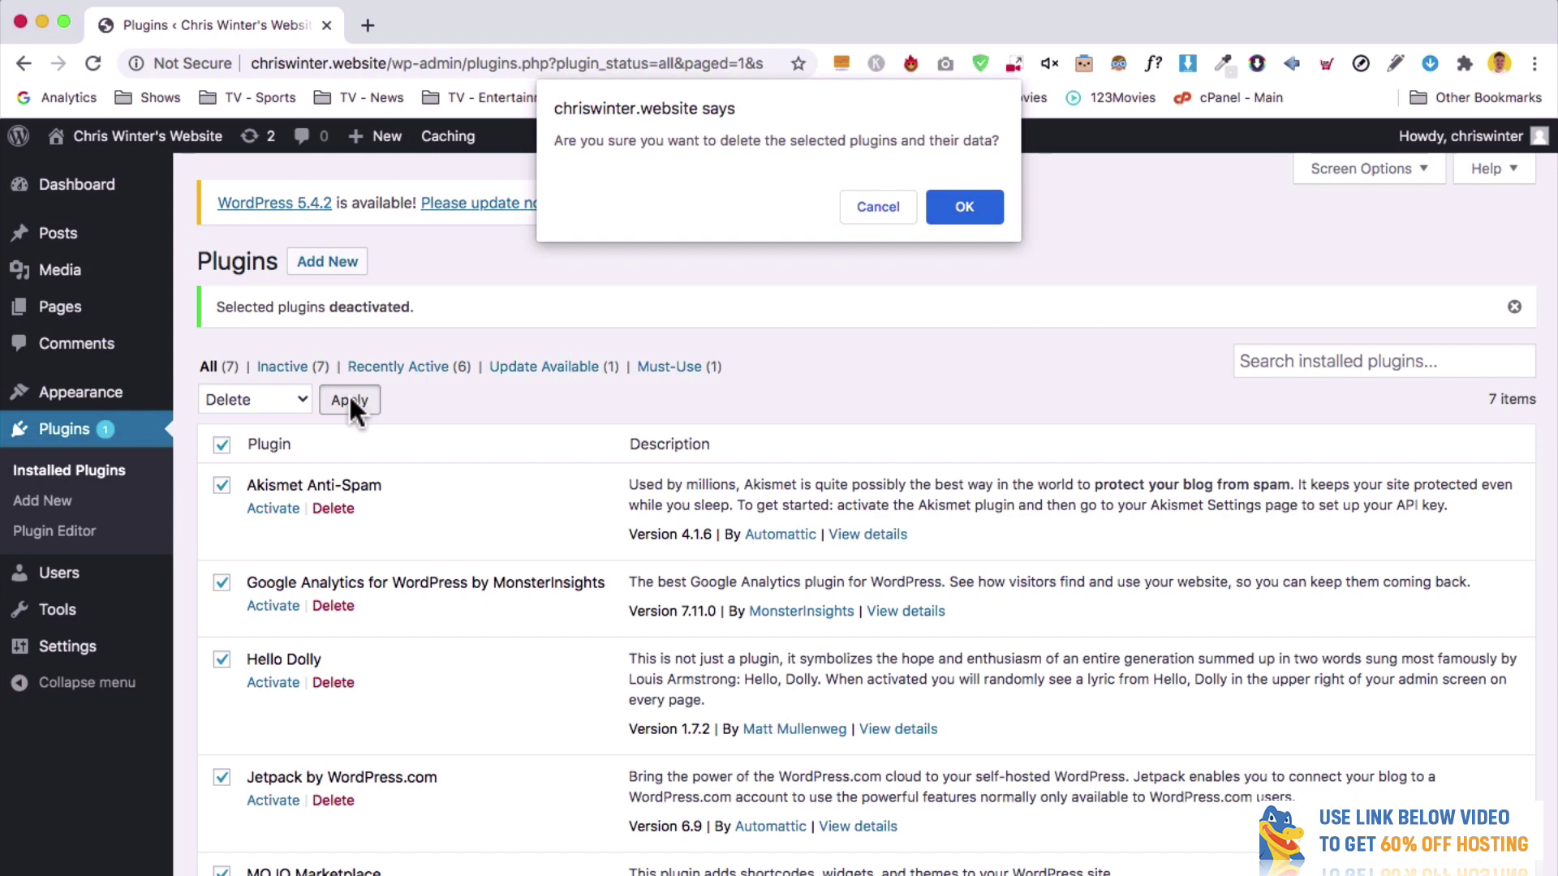
key(Return)
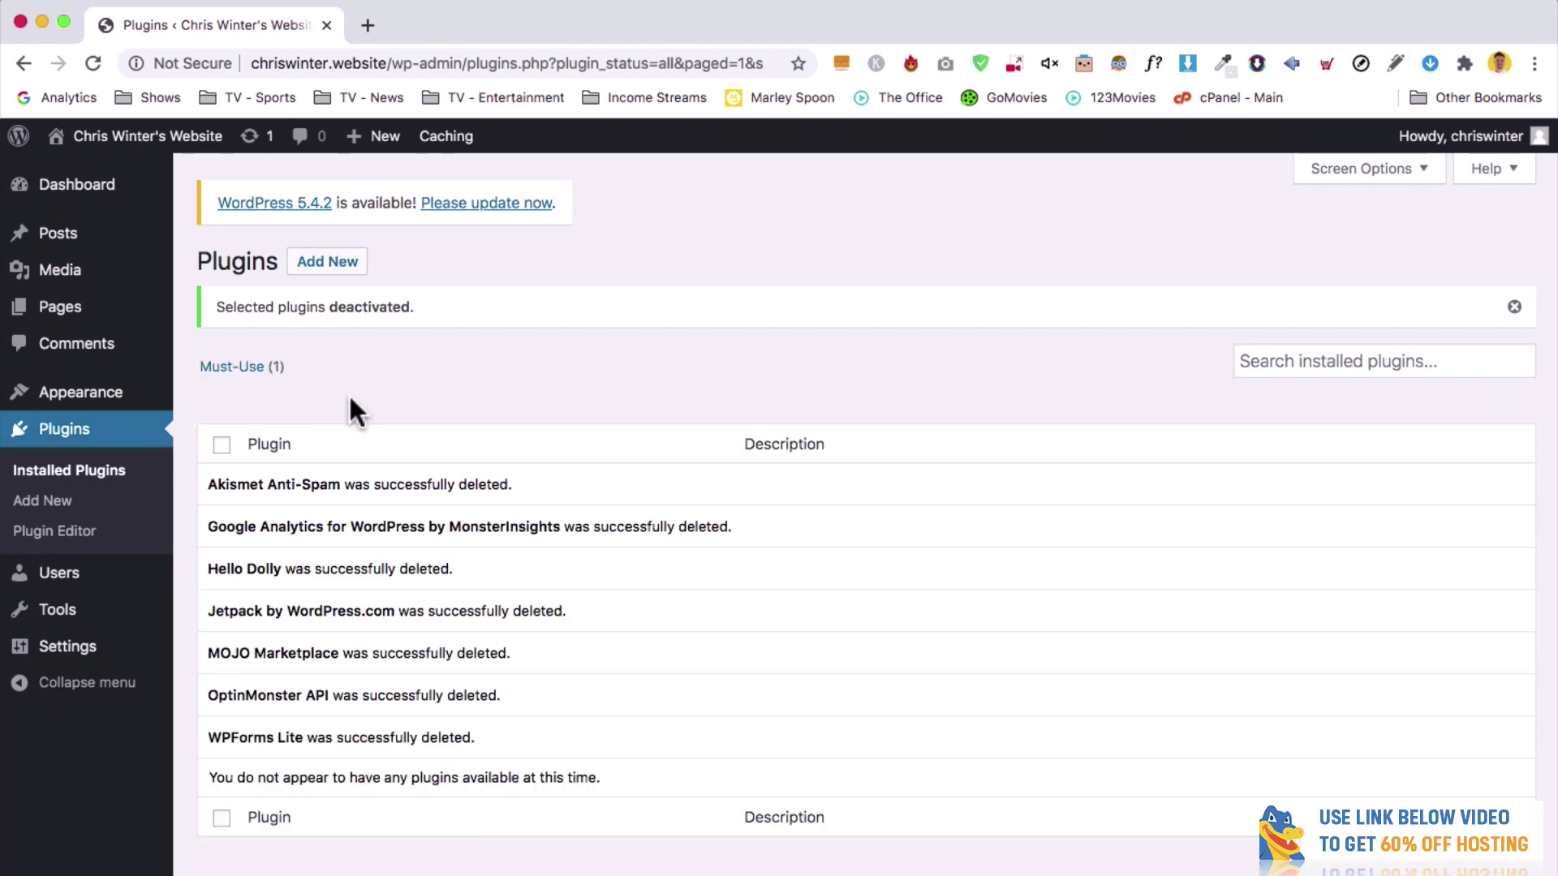
click(115, 201)
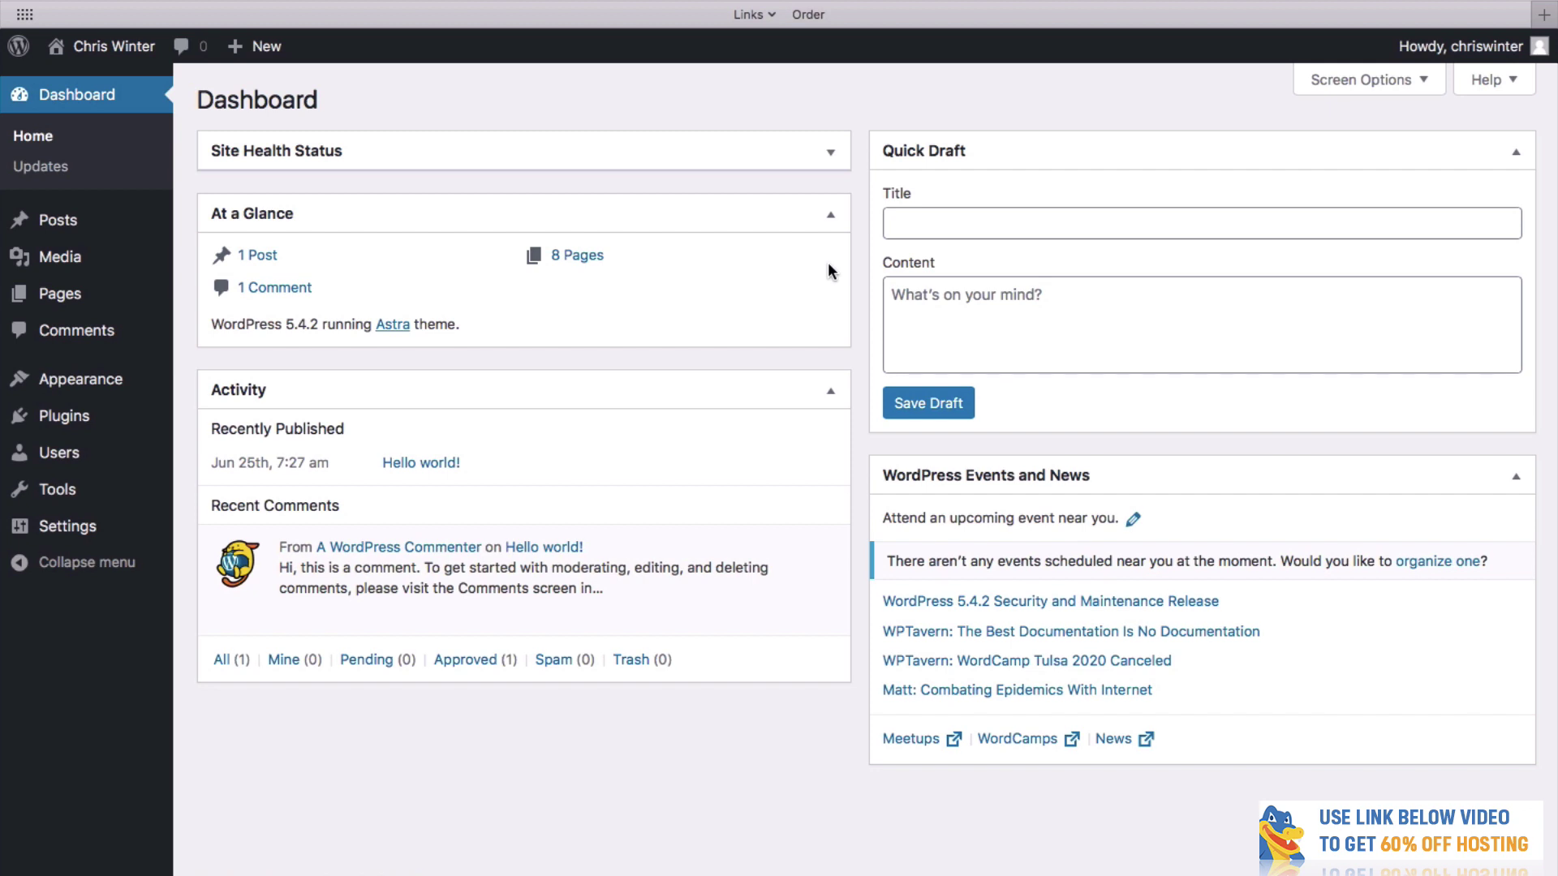
Go from Installed Plugins to the Add New plugins page
mouse_move(122, 421)
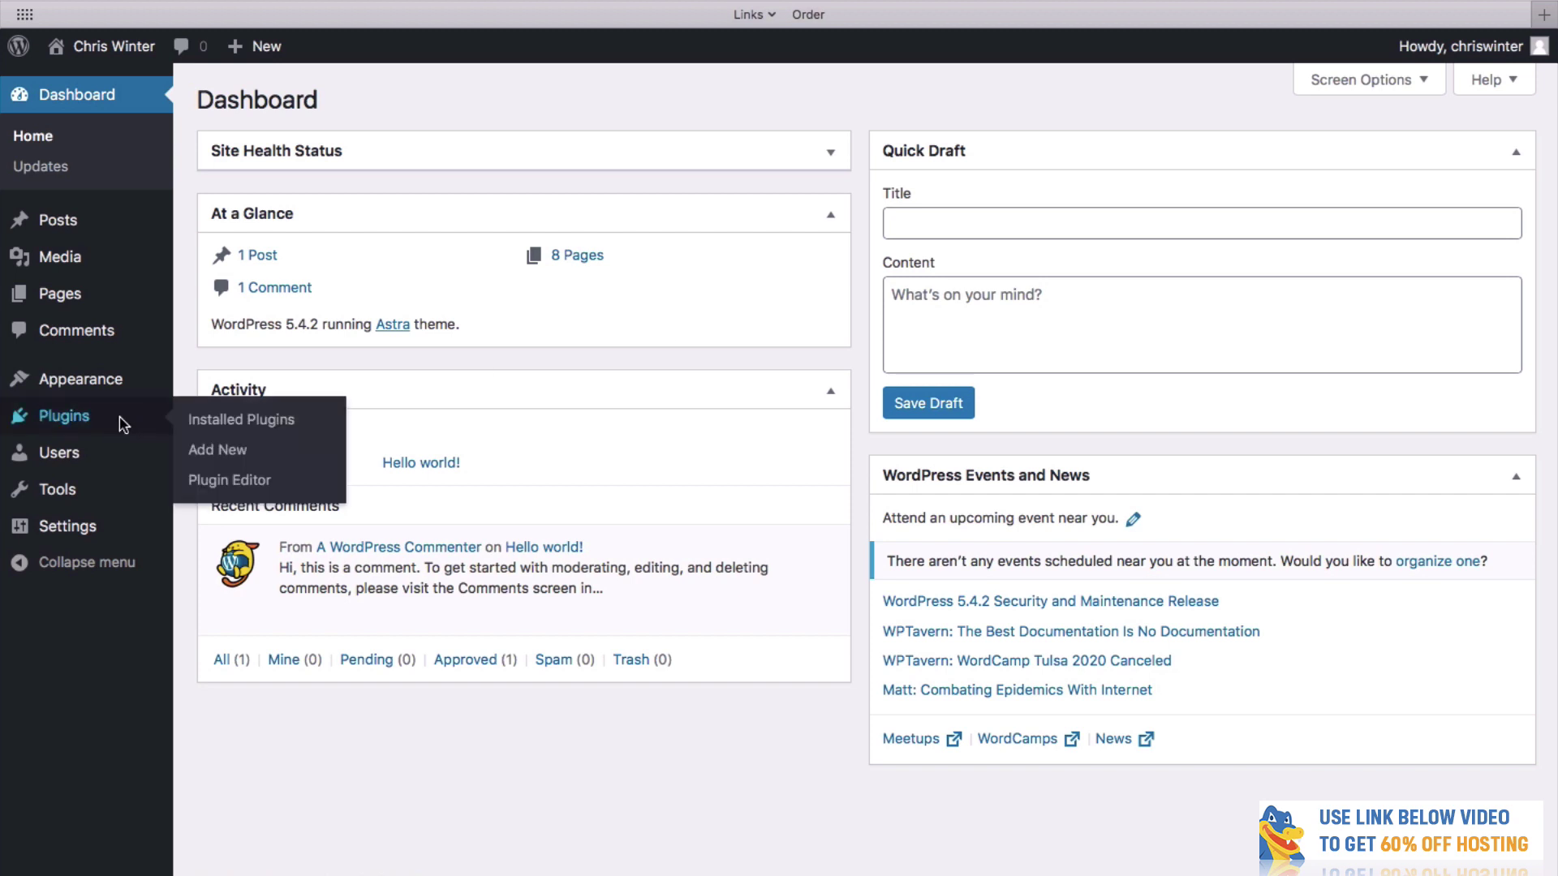
click(202, 420)
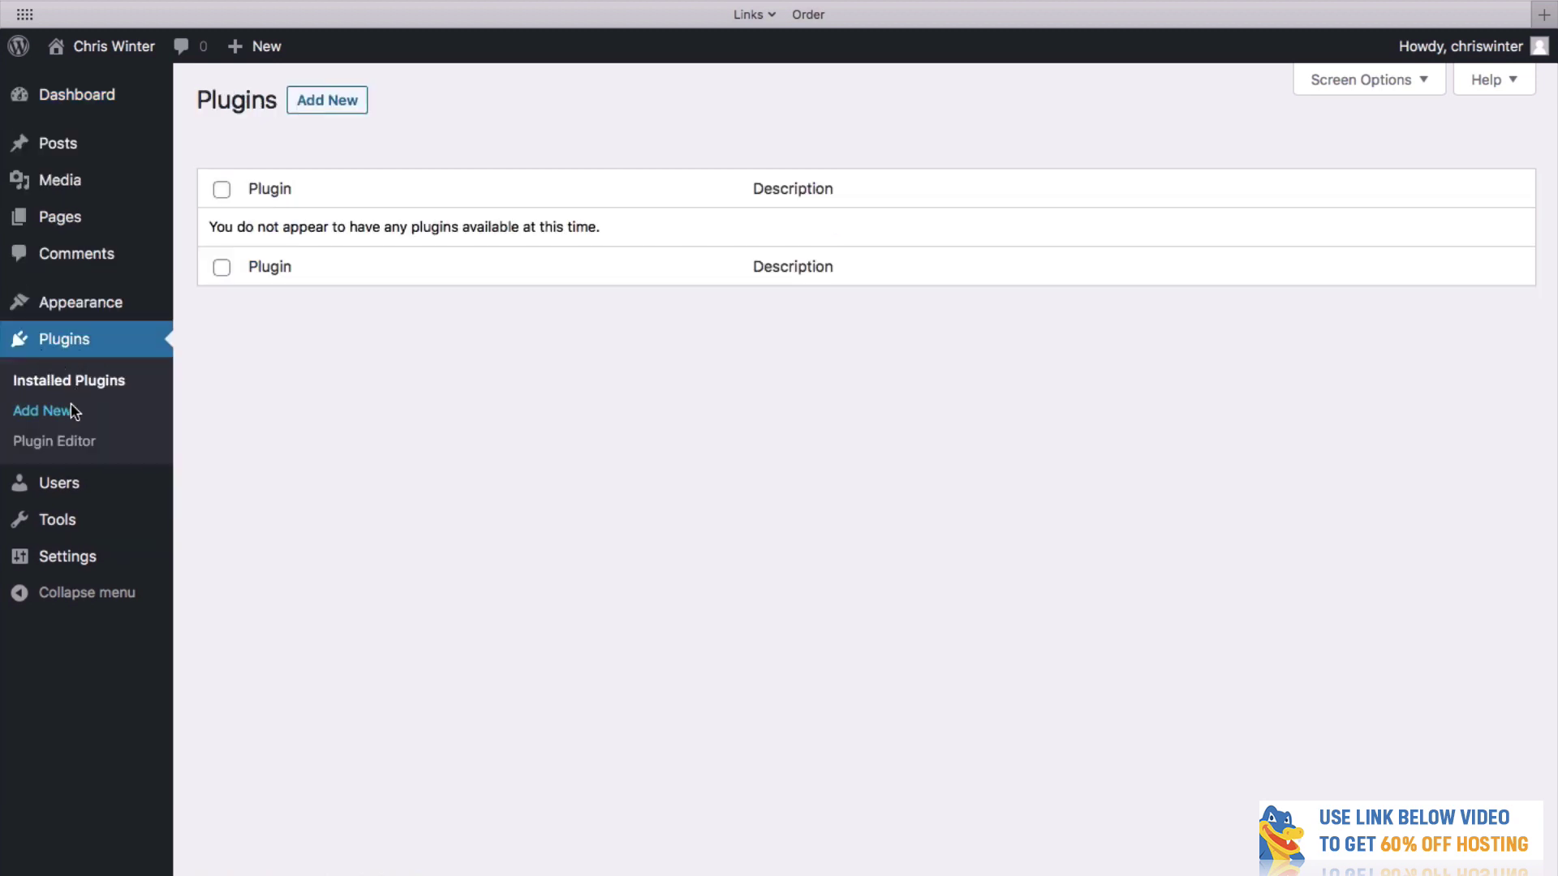
click(42, 410)
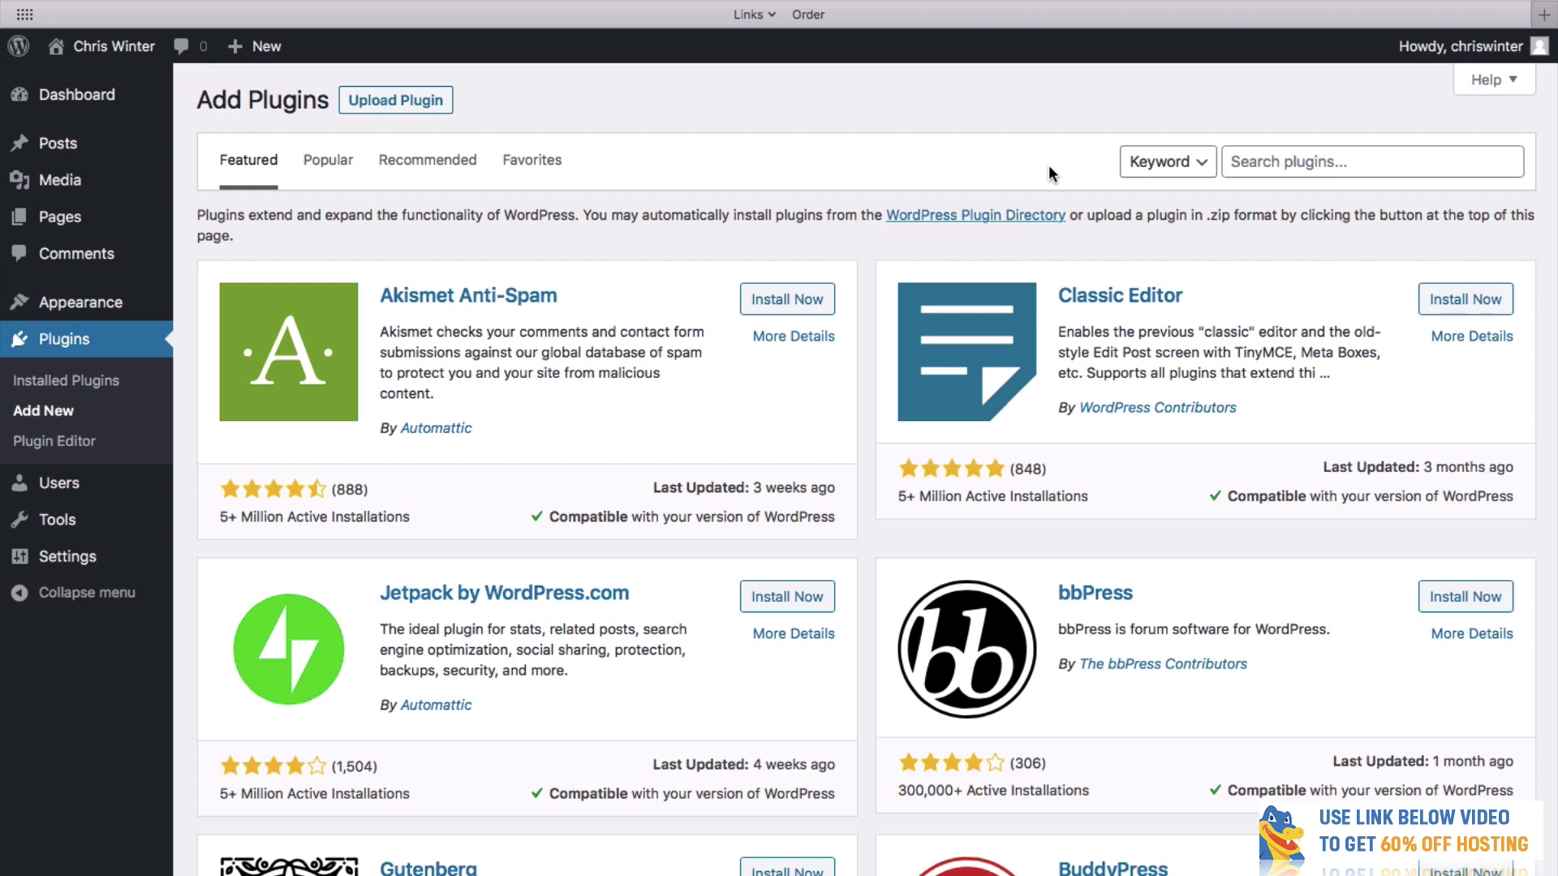
Search 'astra', then install and activate the Starter Templates plugin
click(1264, 160)
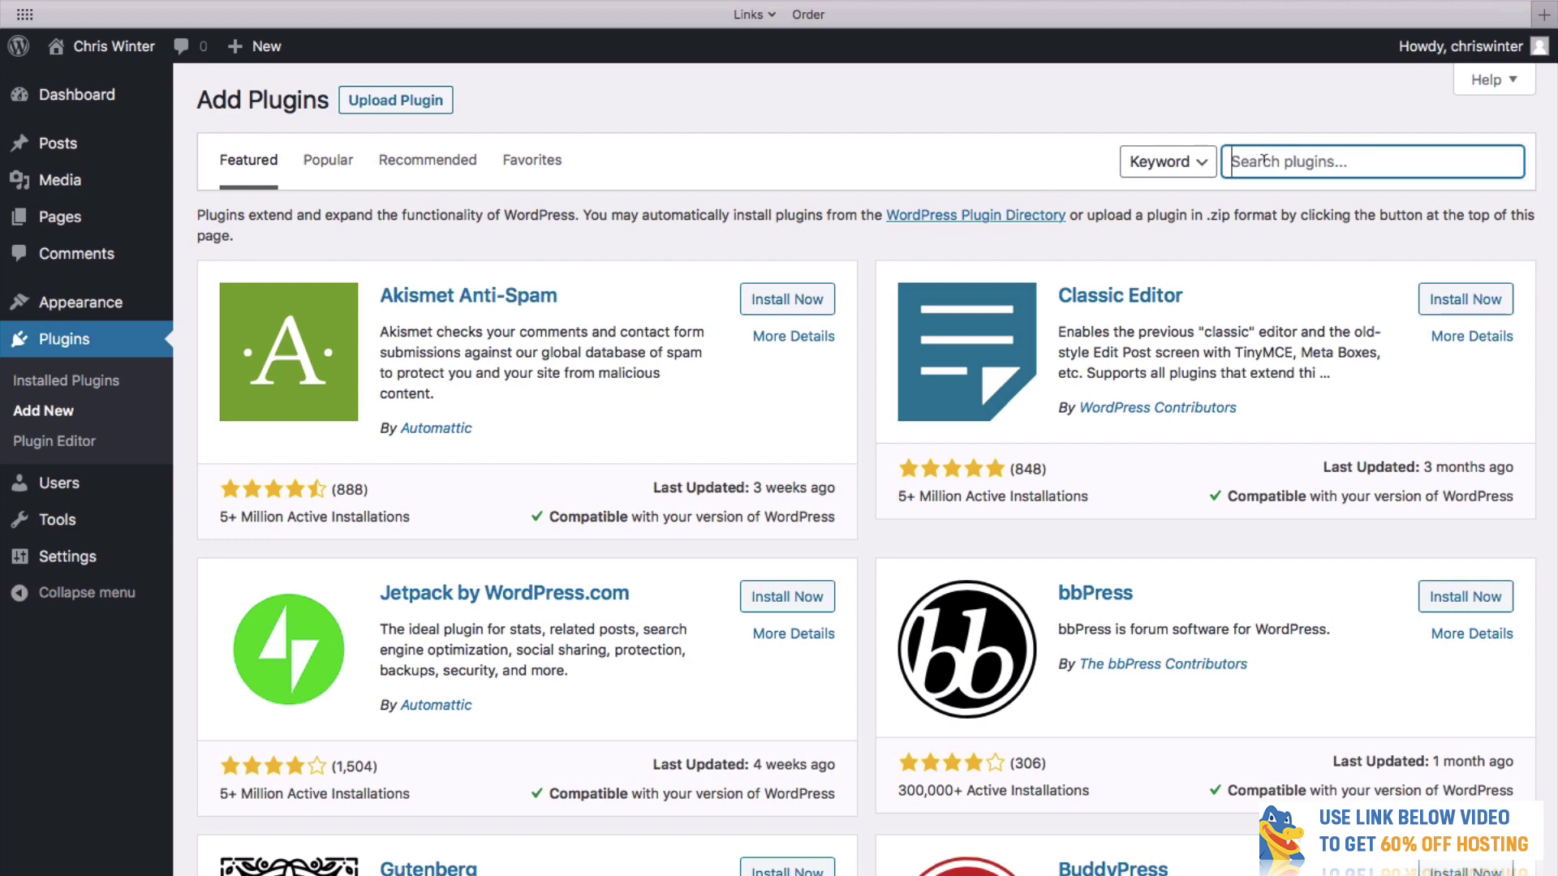
text(astra)
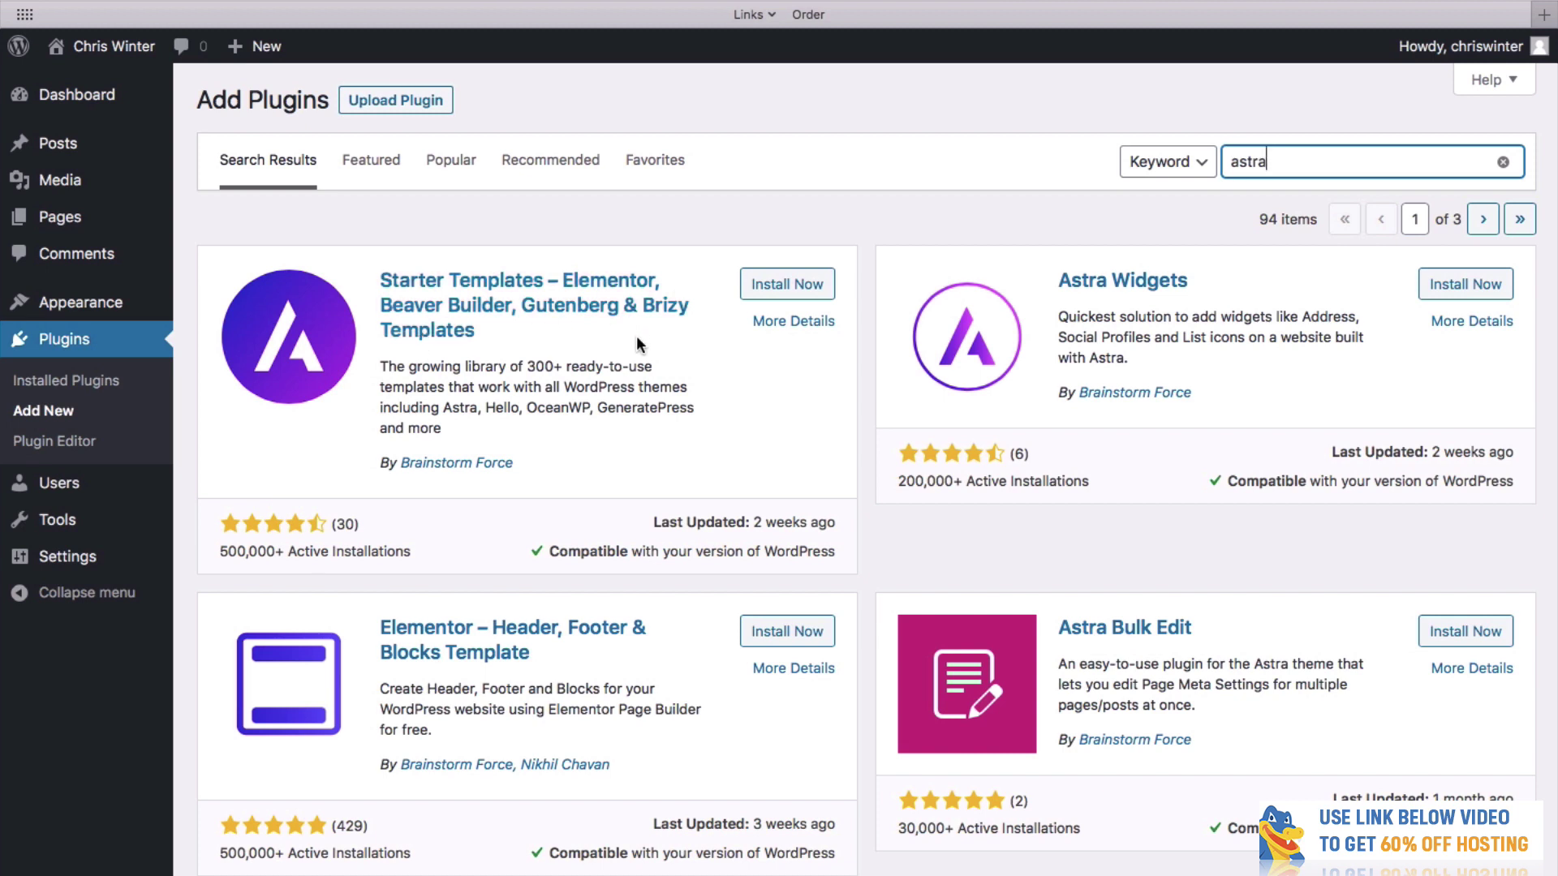
click(755, 285)
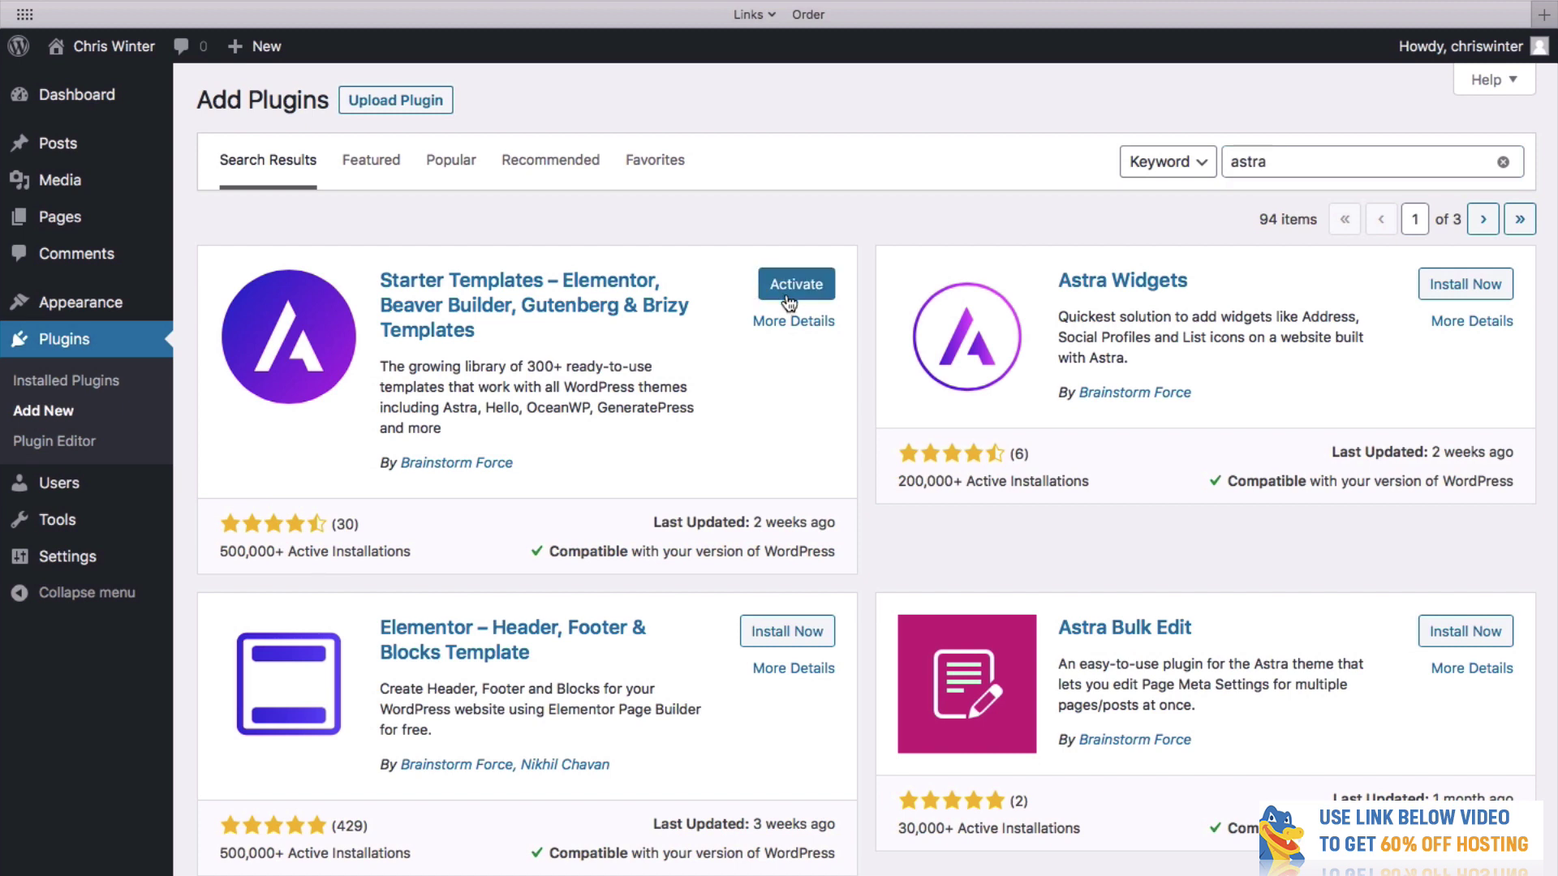
click(788, 285)
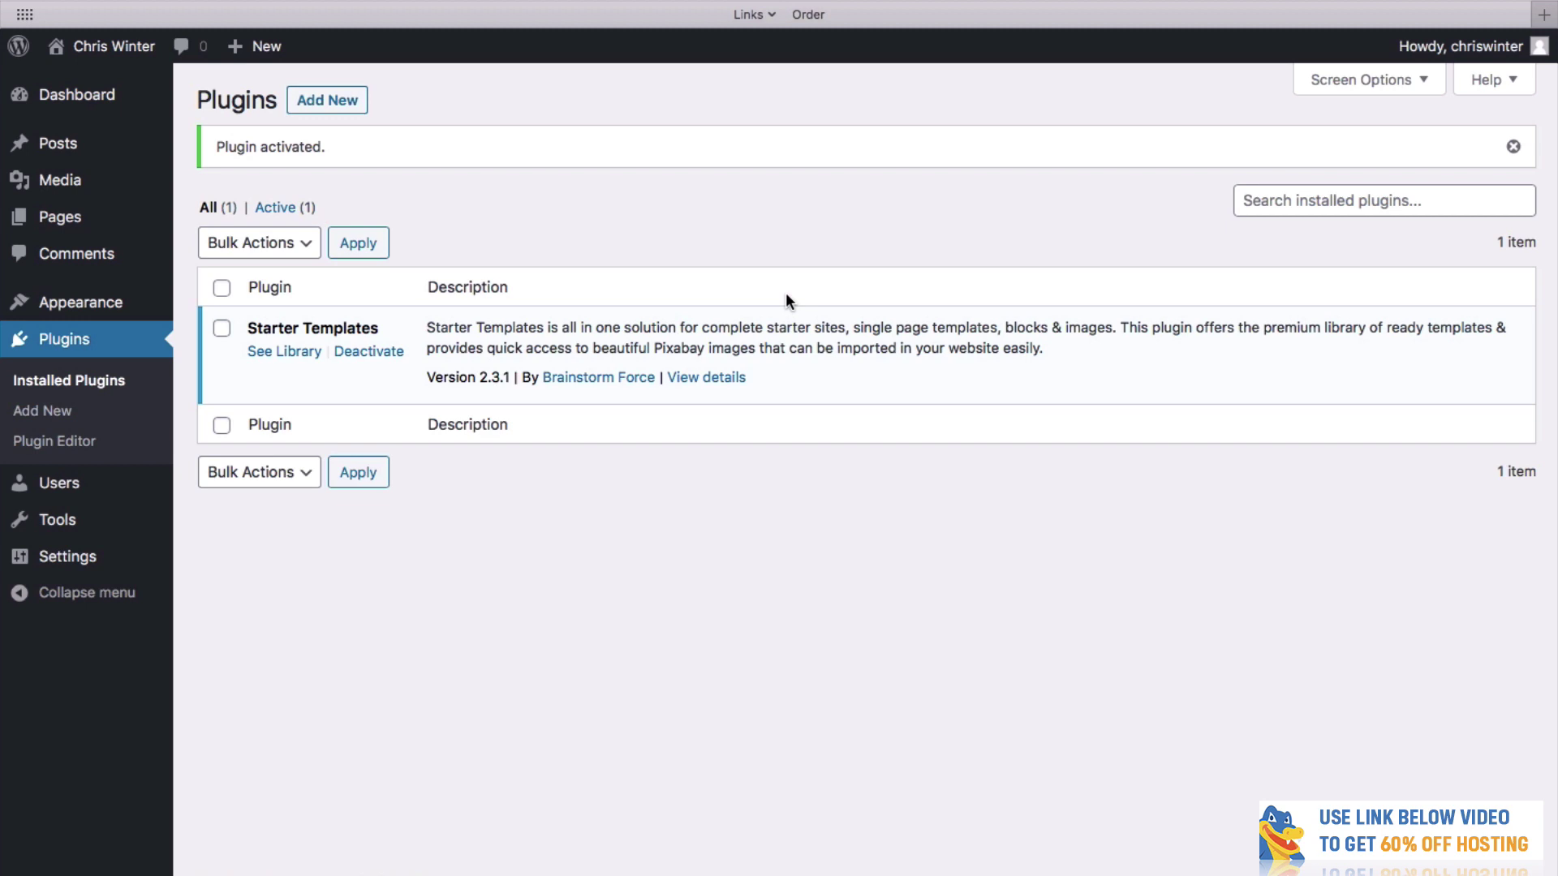
Open the Starter Templates library and browse the template grid
click(291, 353)
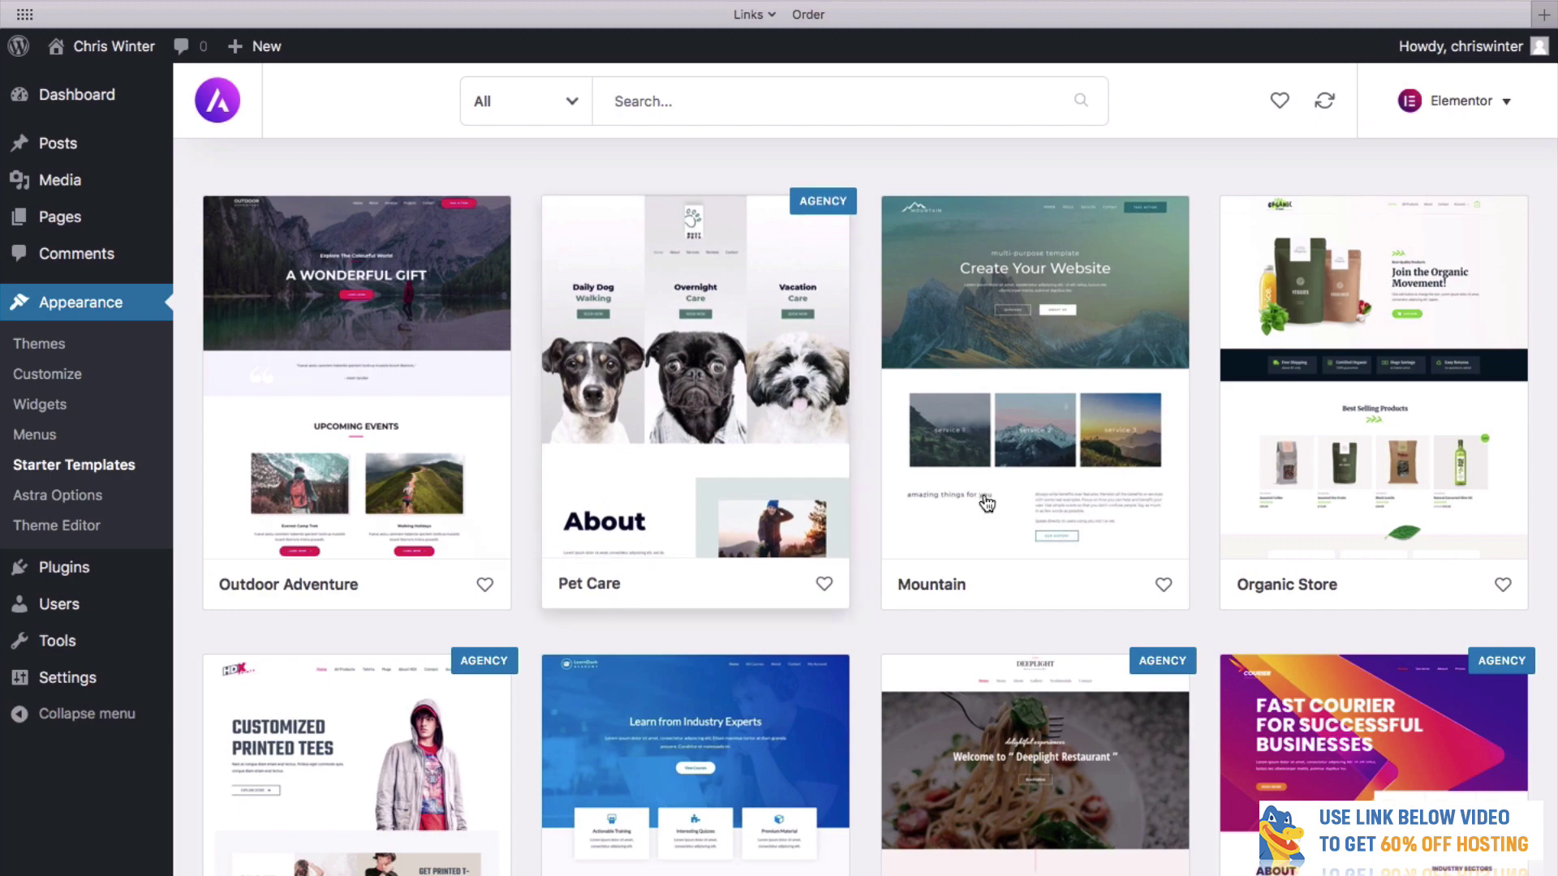
scroll(985, 503, down, 3)
scroll(986, 503, down, 10)
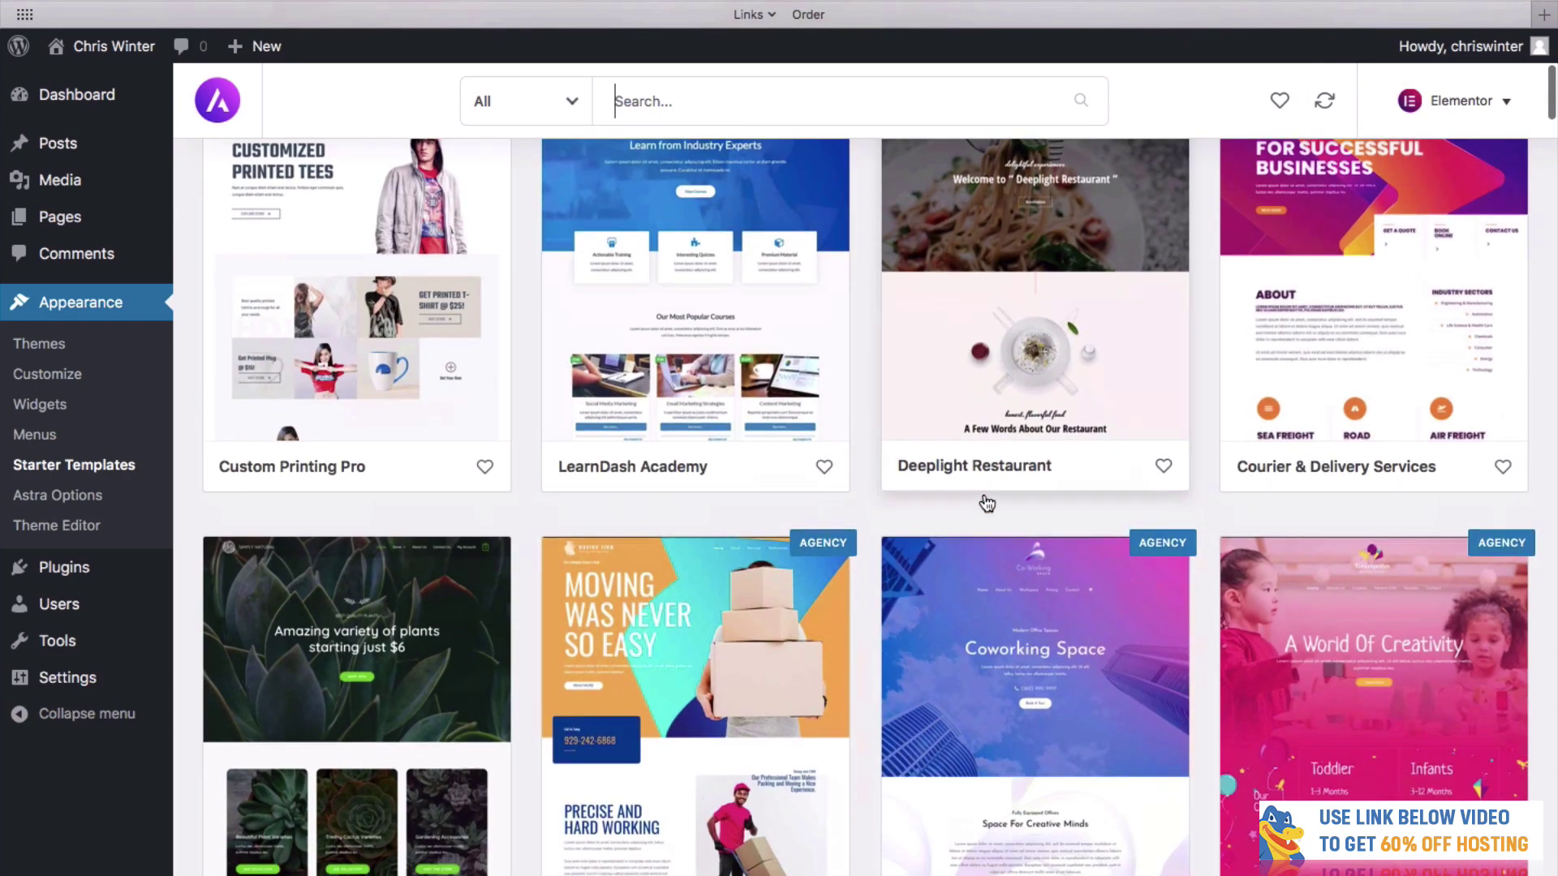
scroll(985, 503, down, 1)
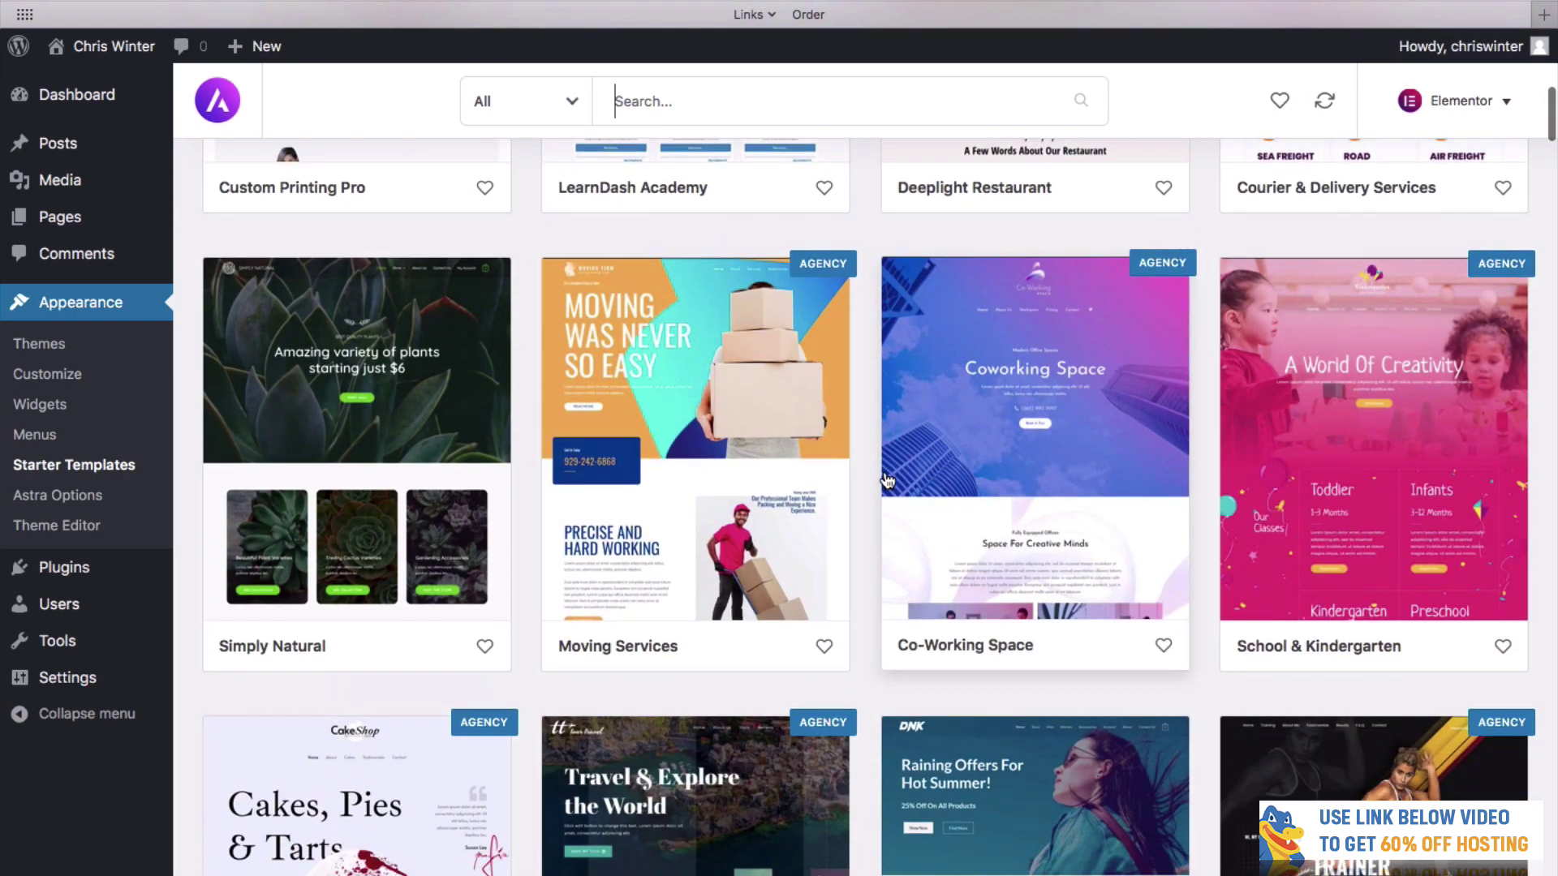
scroll(869, 523, down, 5)
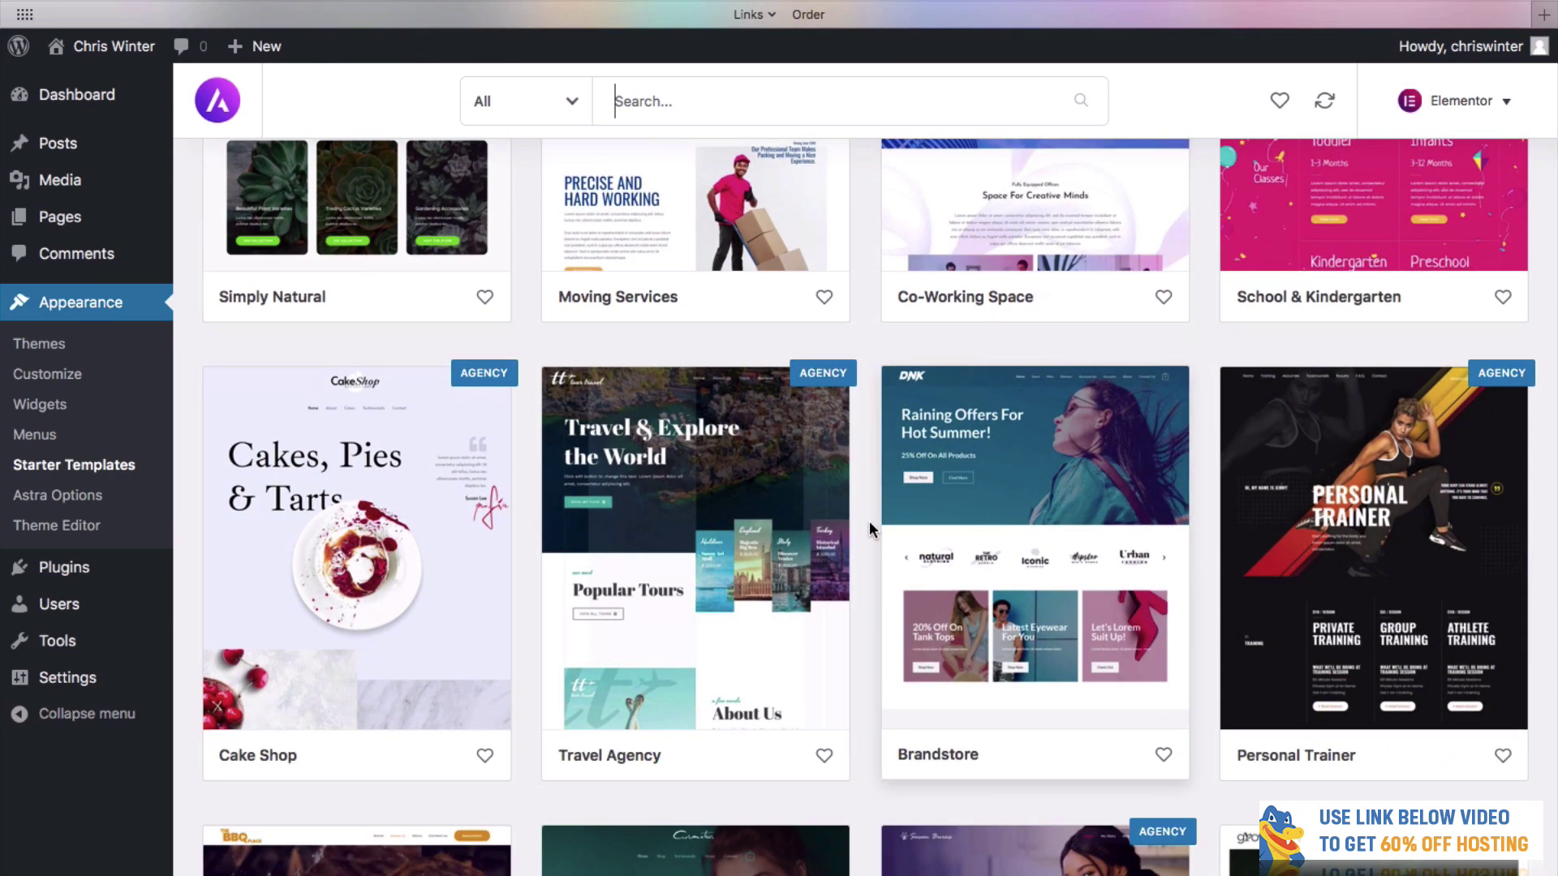
scroll(869, 521, up, 15)
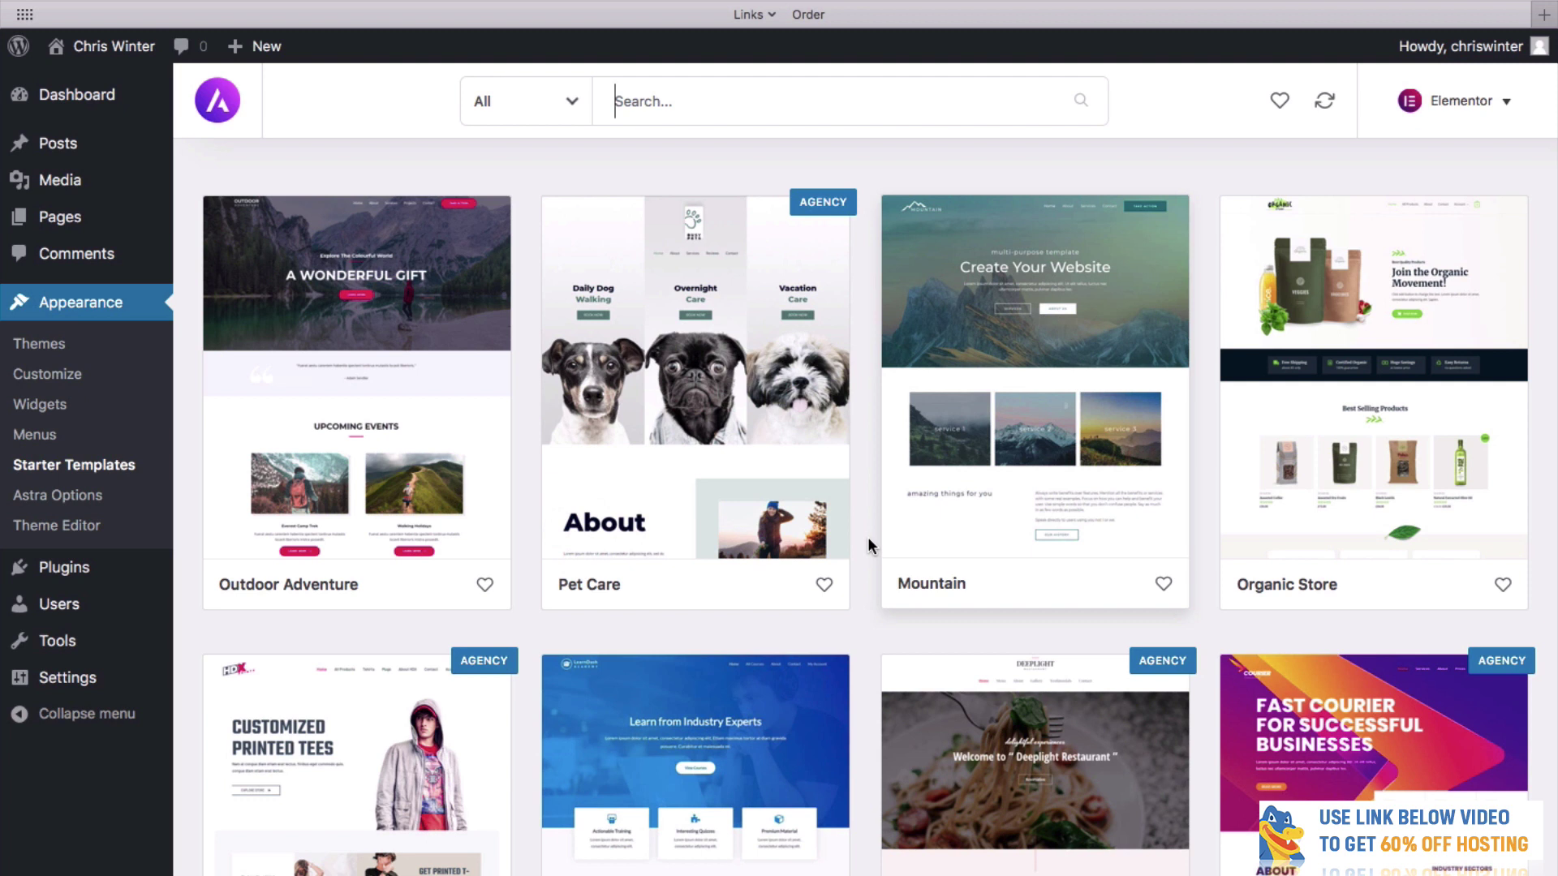
Filter the template library to Free templates and scroll through the results
click(541, 118)
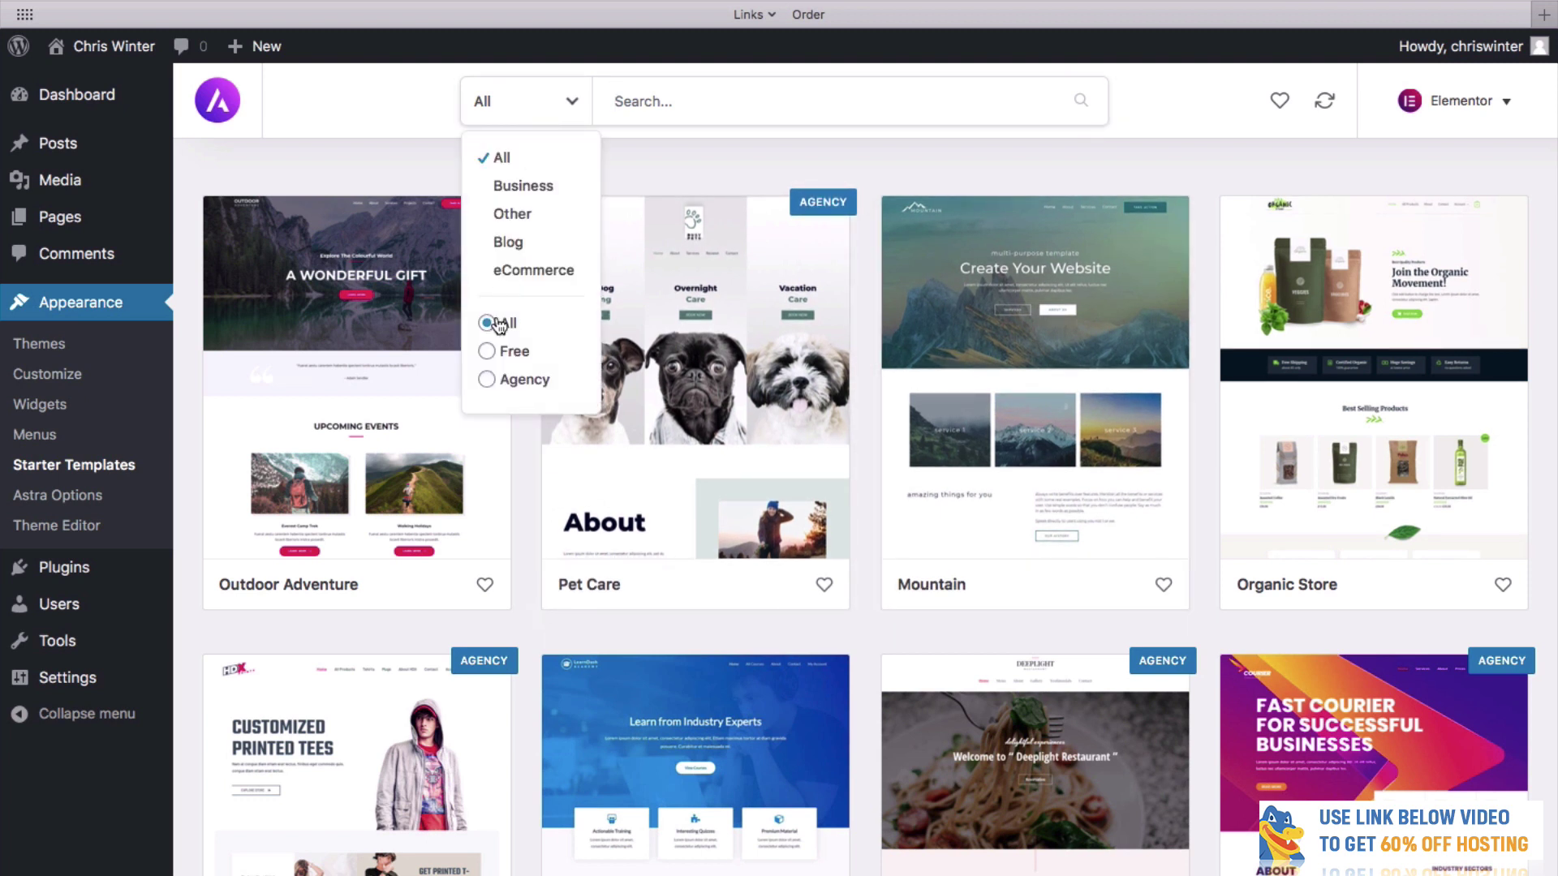
click(491, 352)
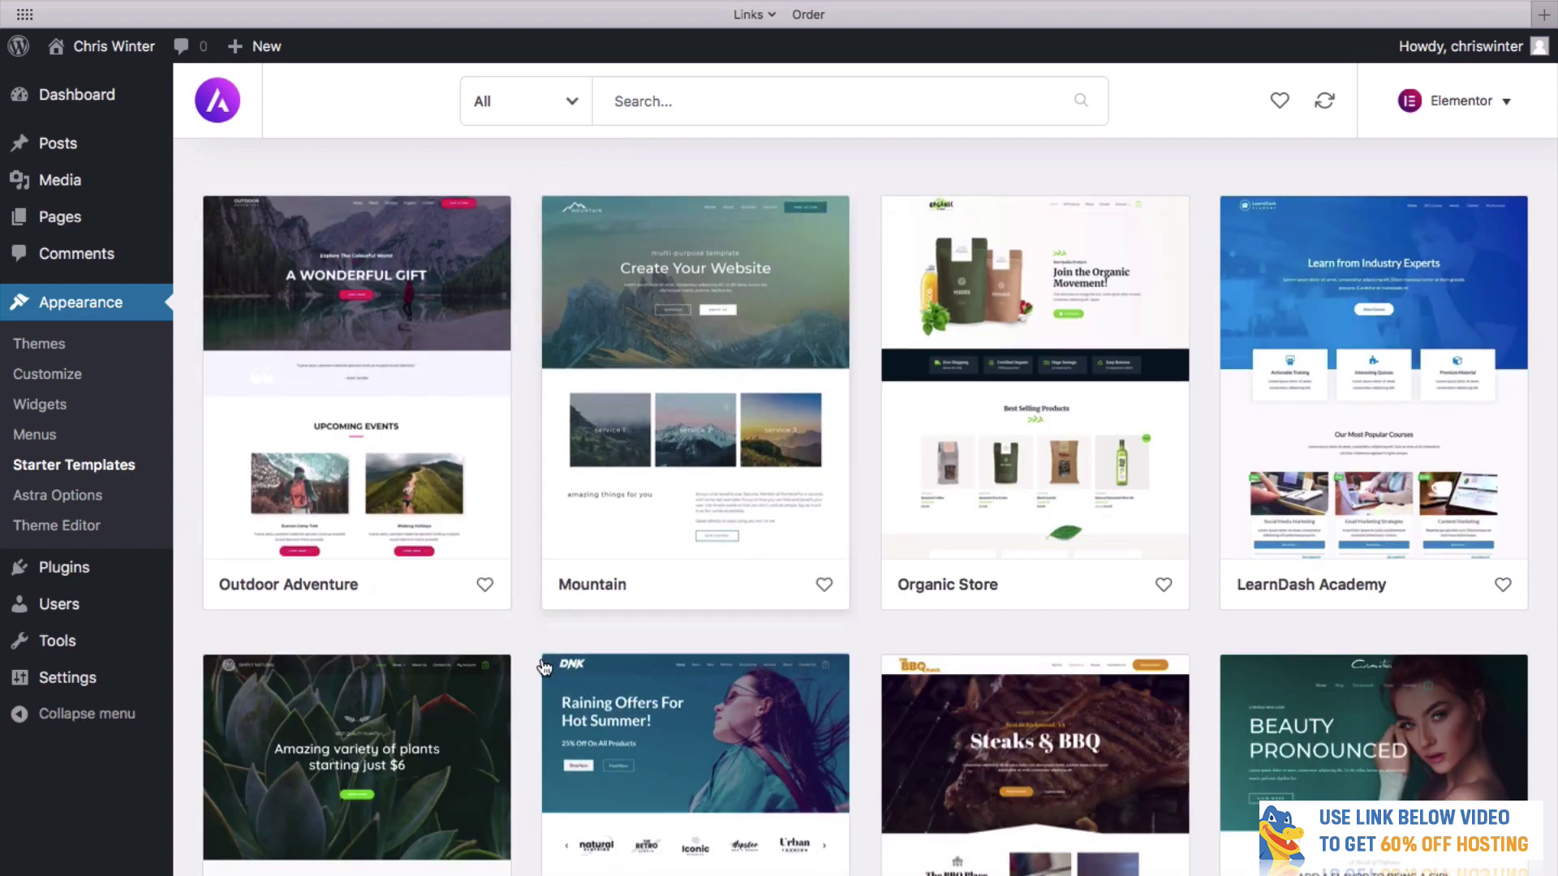
scroll(543, 660, down, 6)
scroll(543, 666, down, 9)
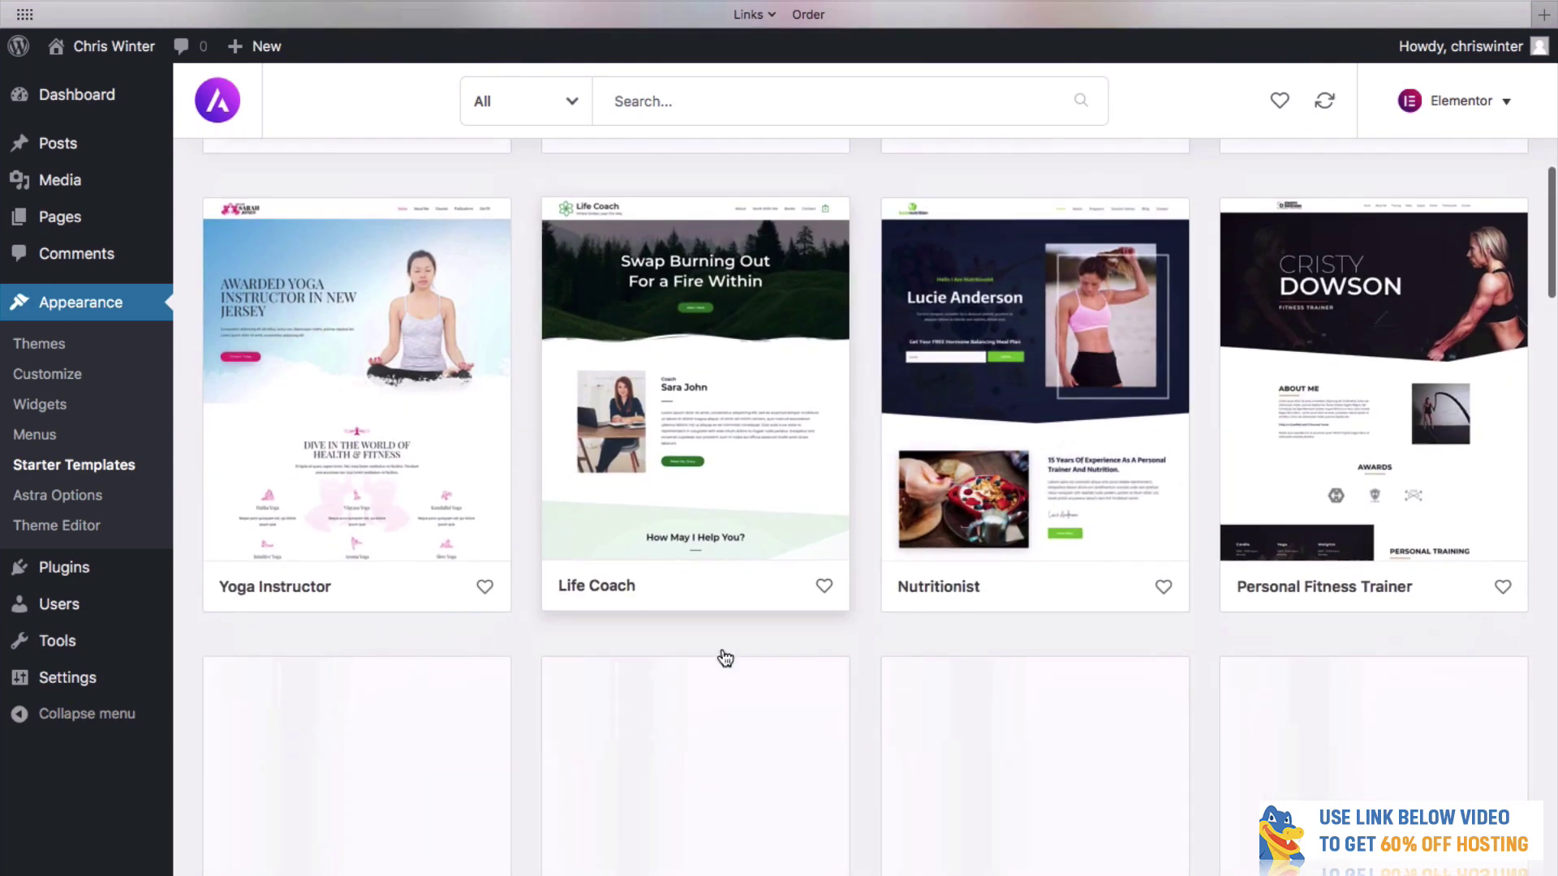
scroll(724, 657, down, 2)
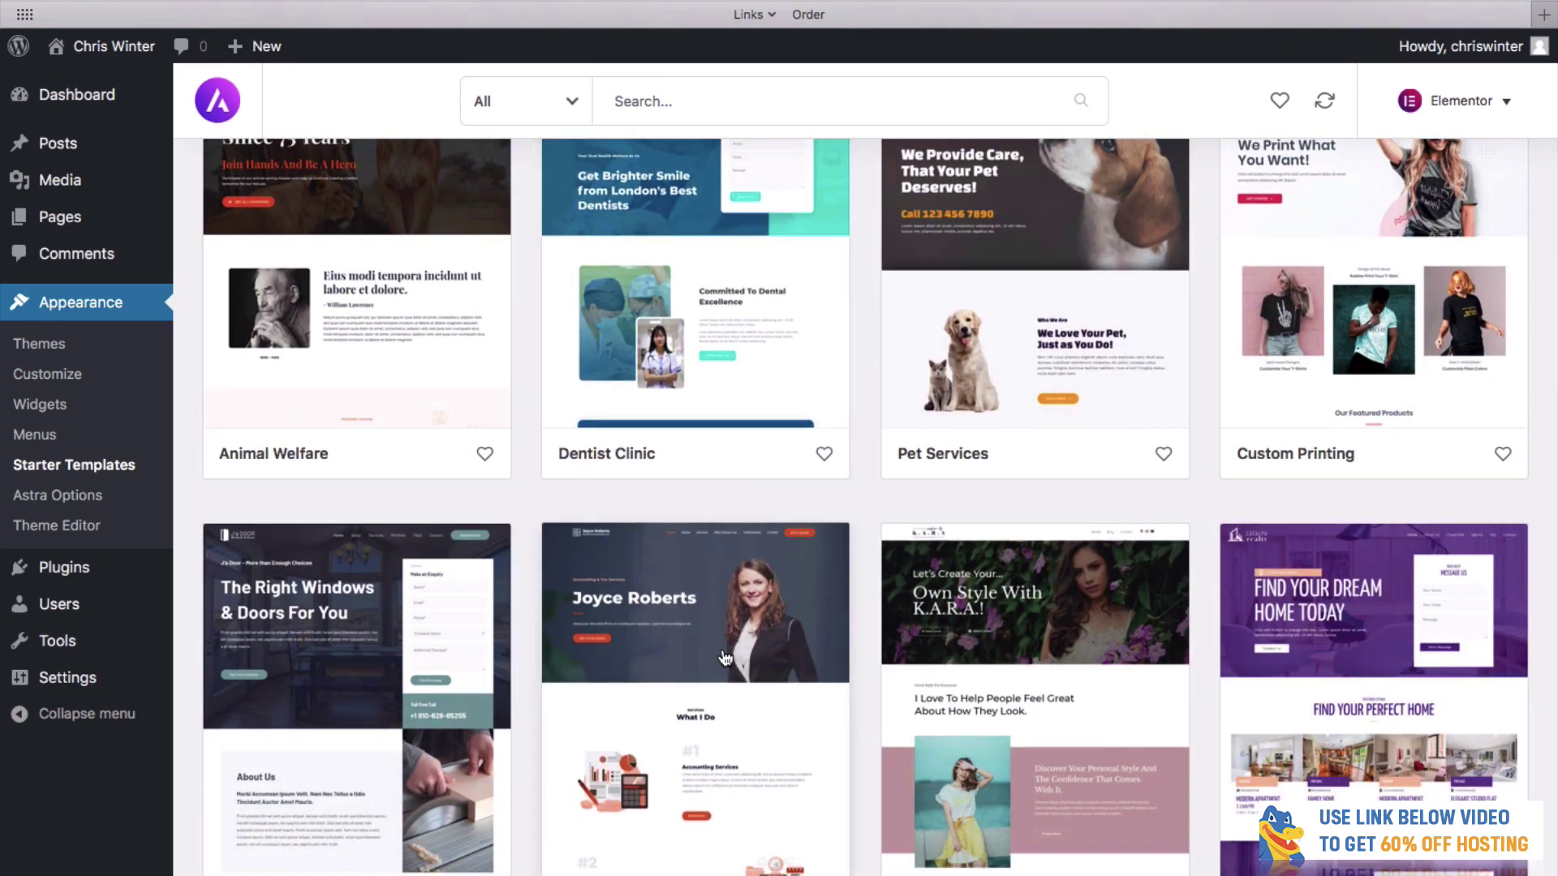
scroll(725, 657, down, 1)
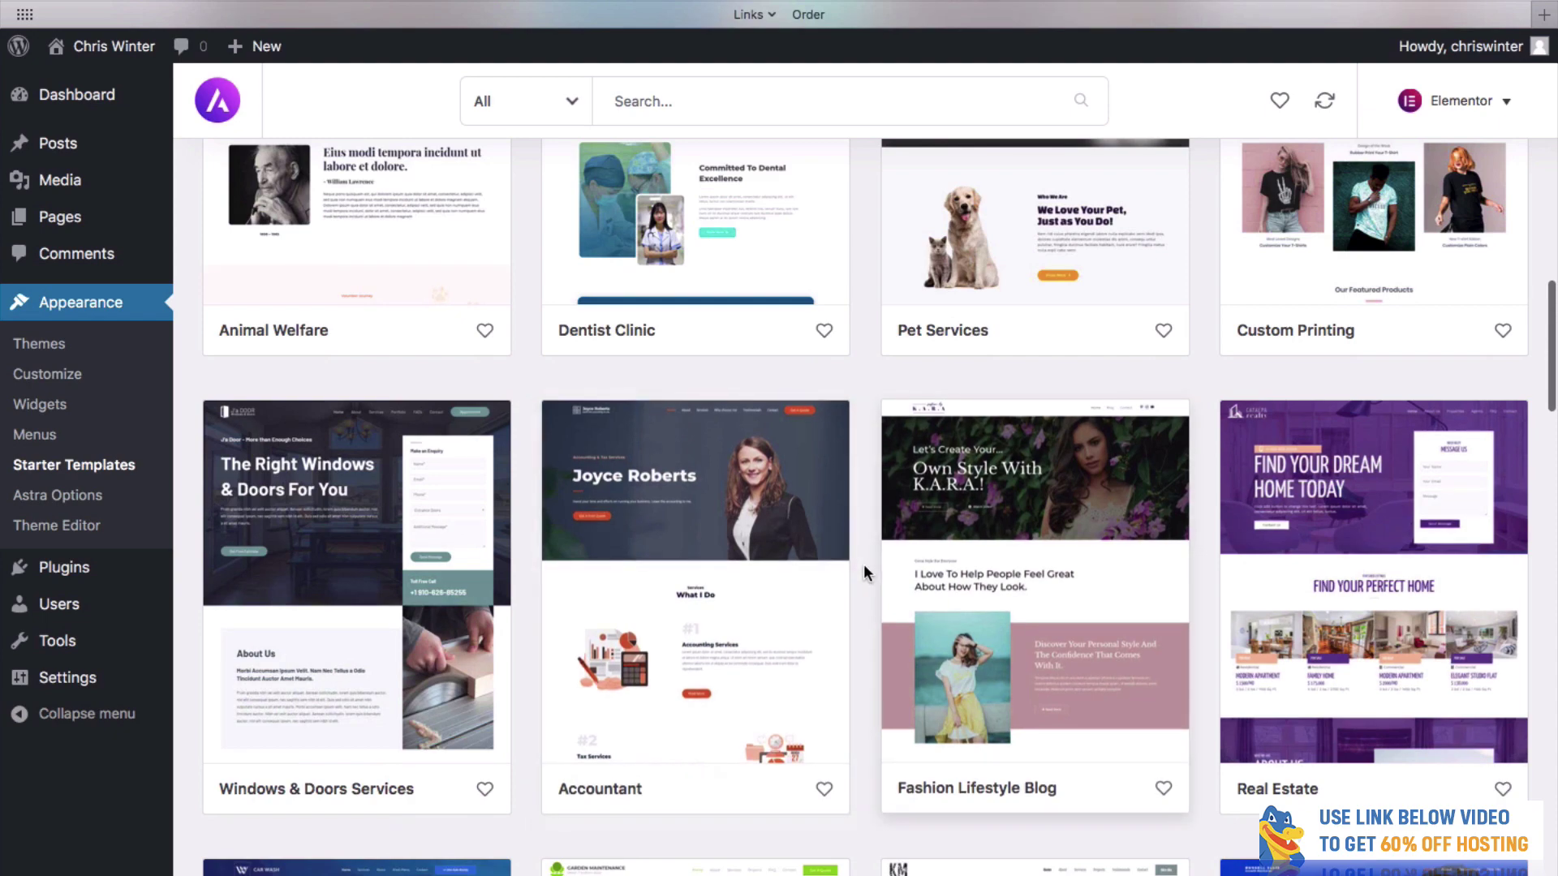
scroll(863, 563, up, 10)
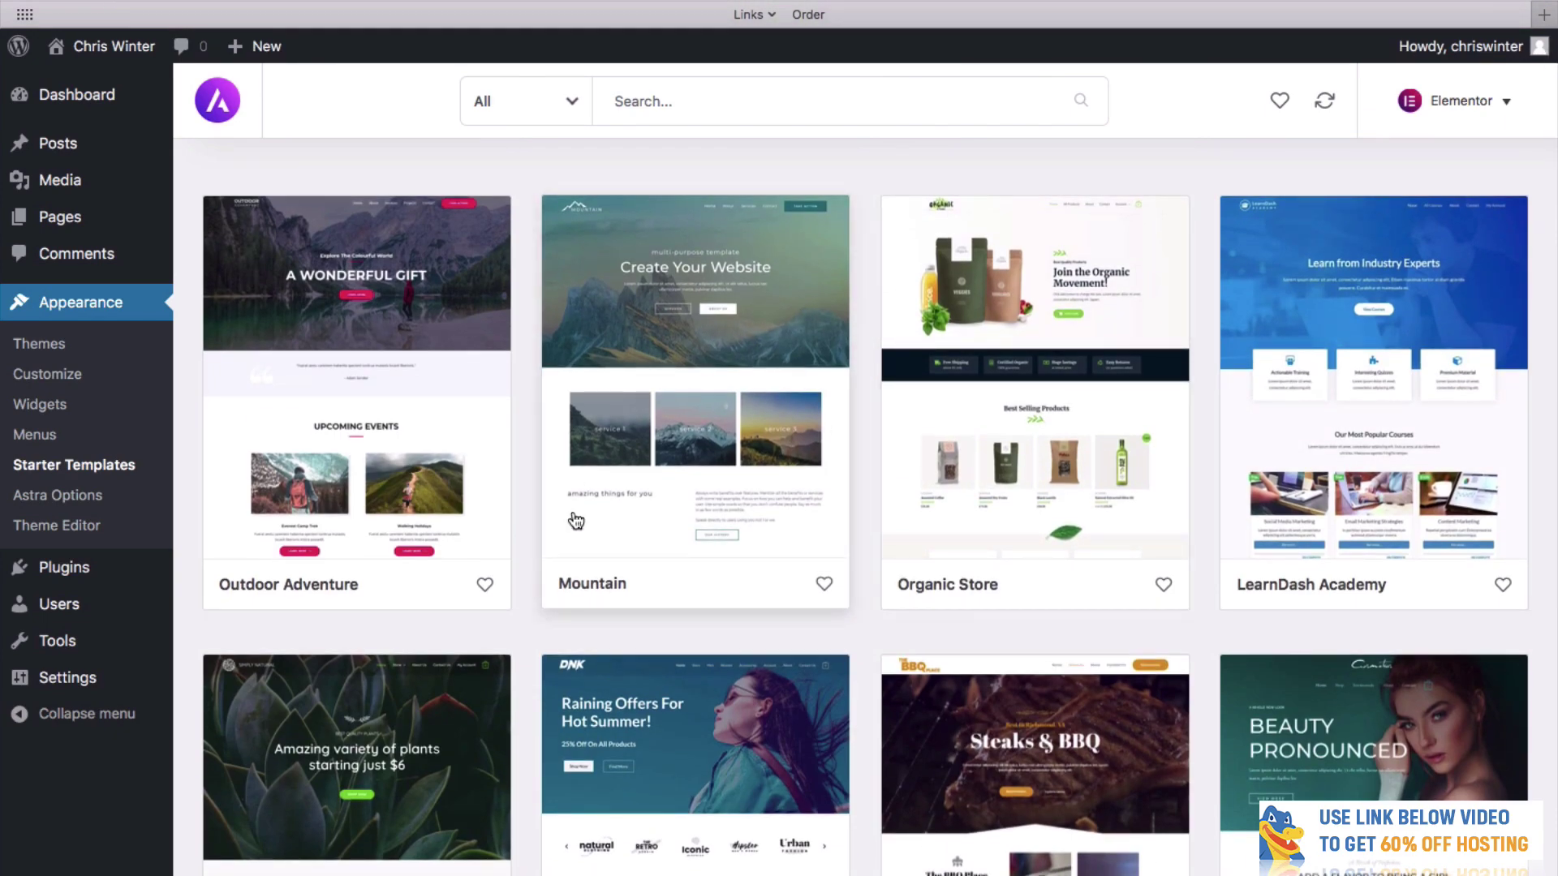
Open the Mountain template's details and preview its About page
click(634, 378)
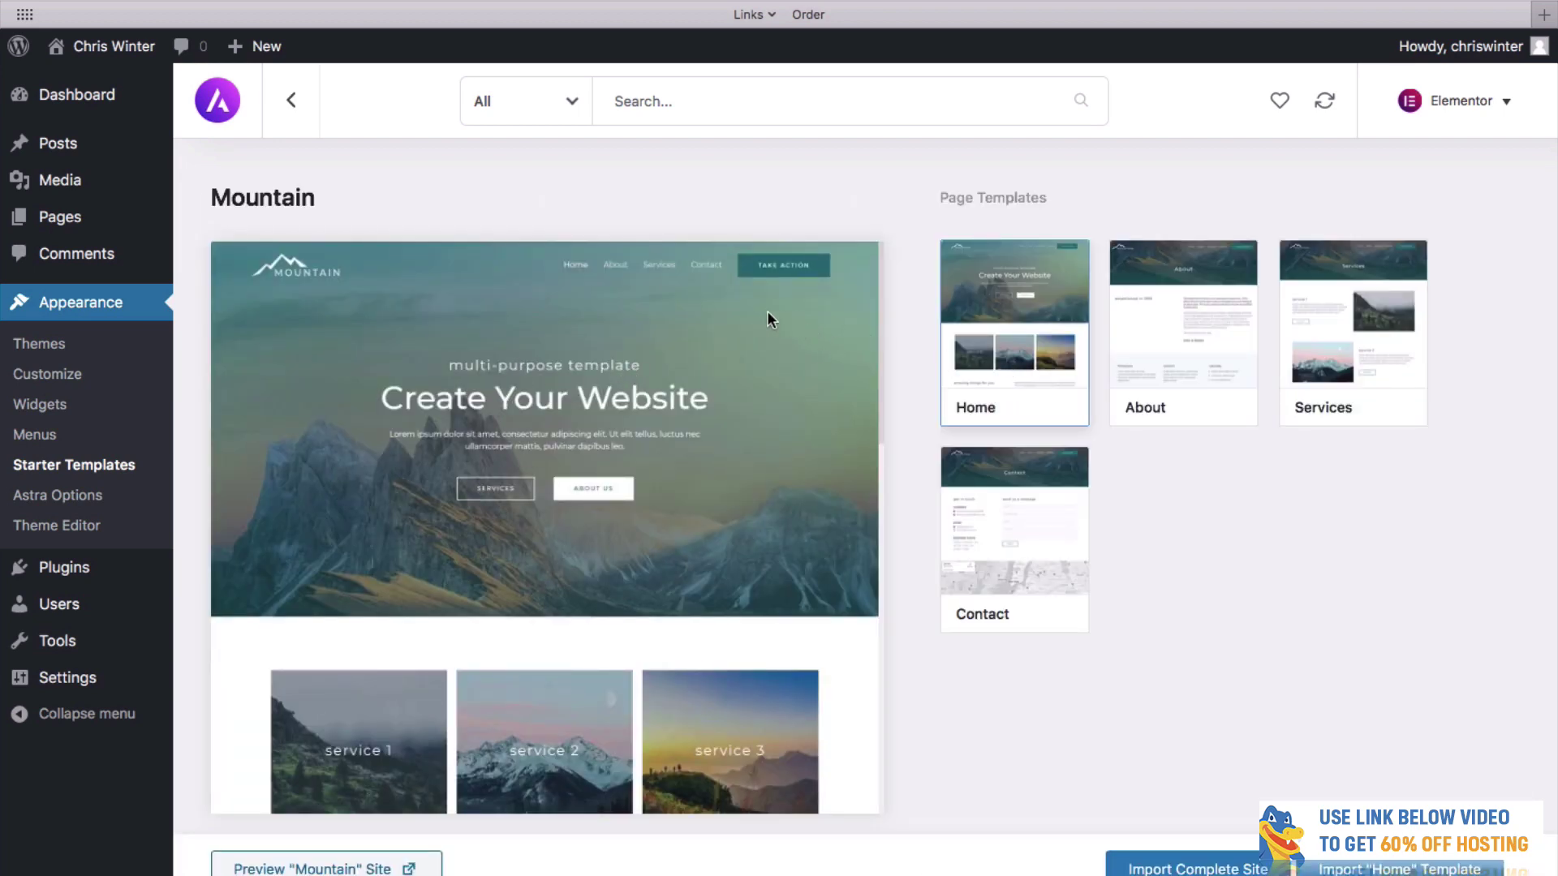
scroll(723, 571, down, 10)
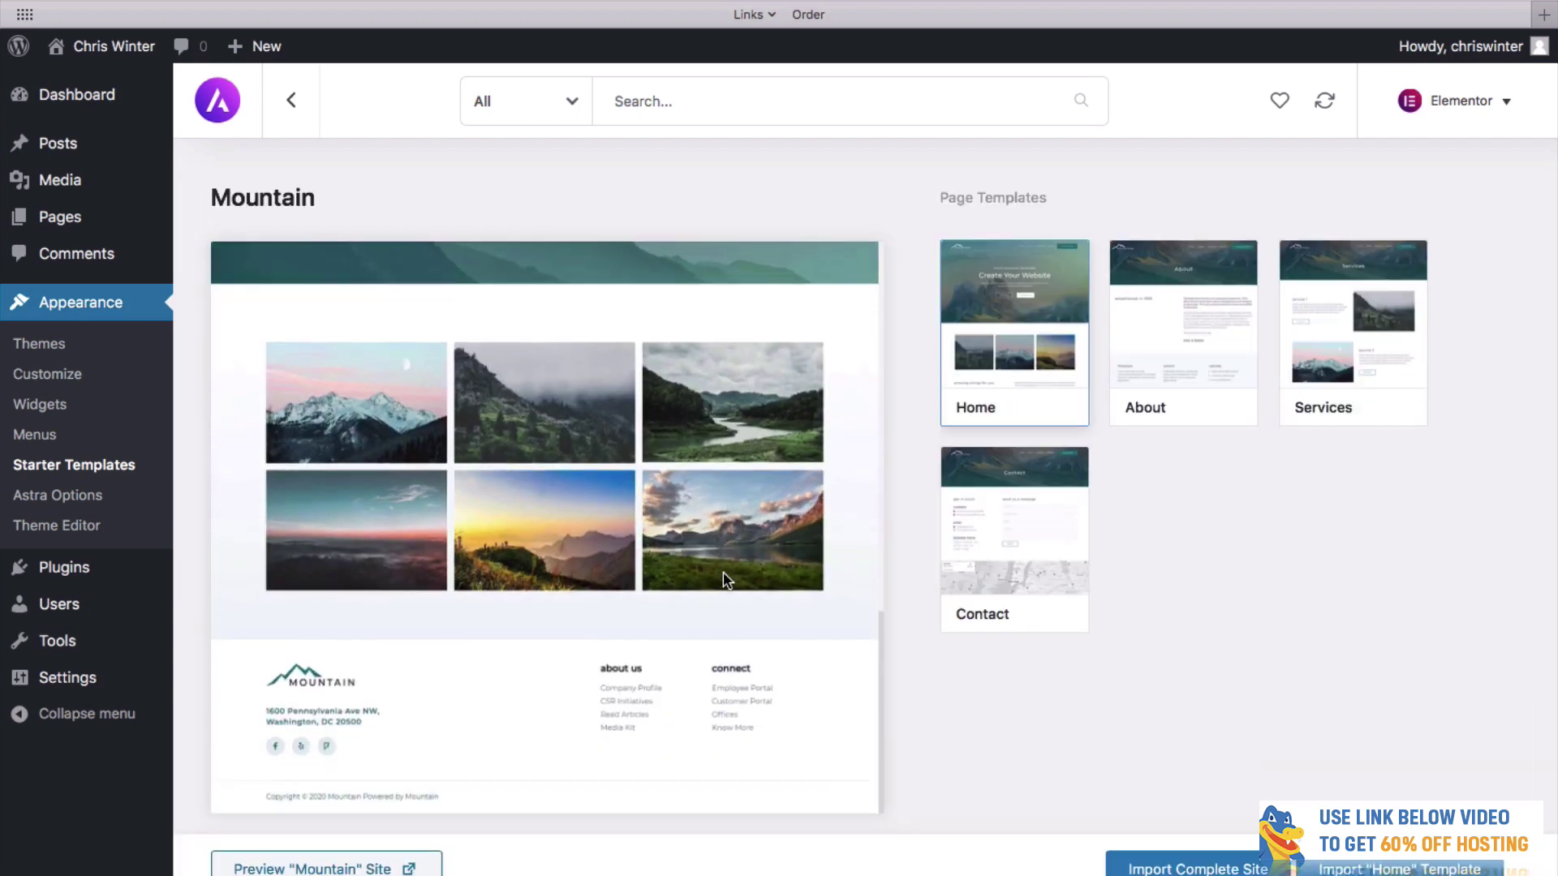
scroll(723, 571, up, 10)
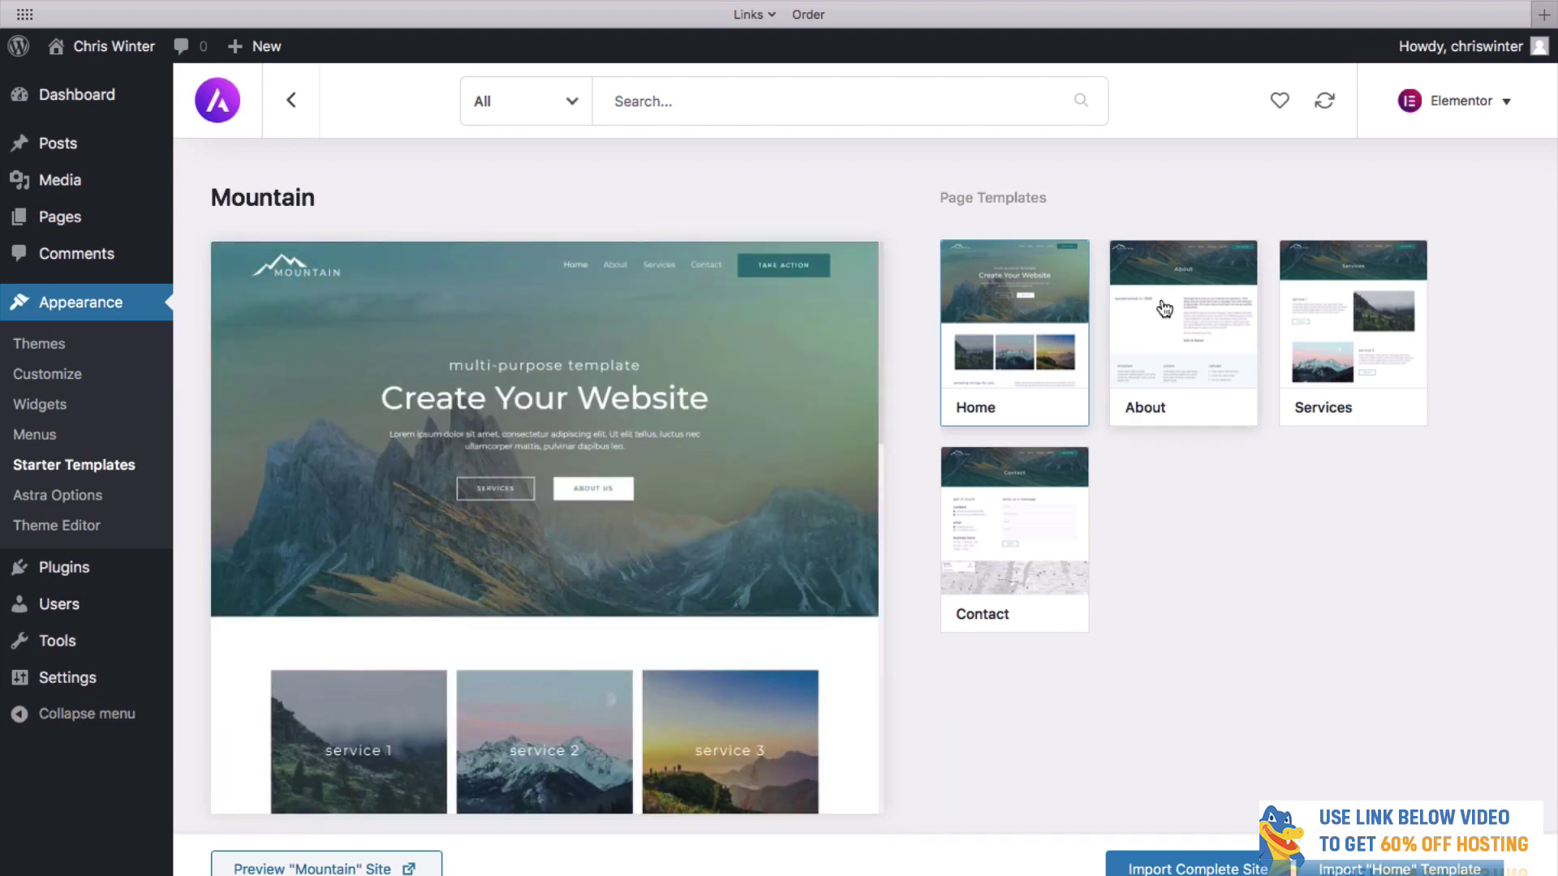
click(1164, 309)
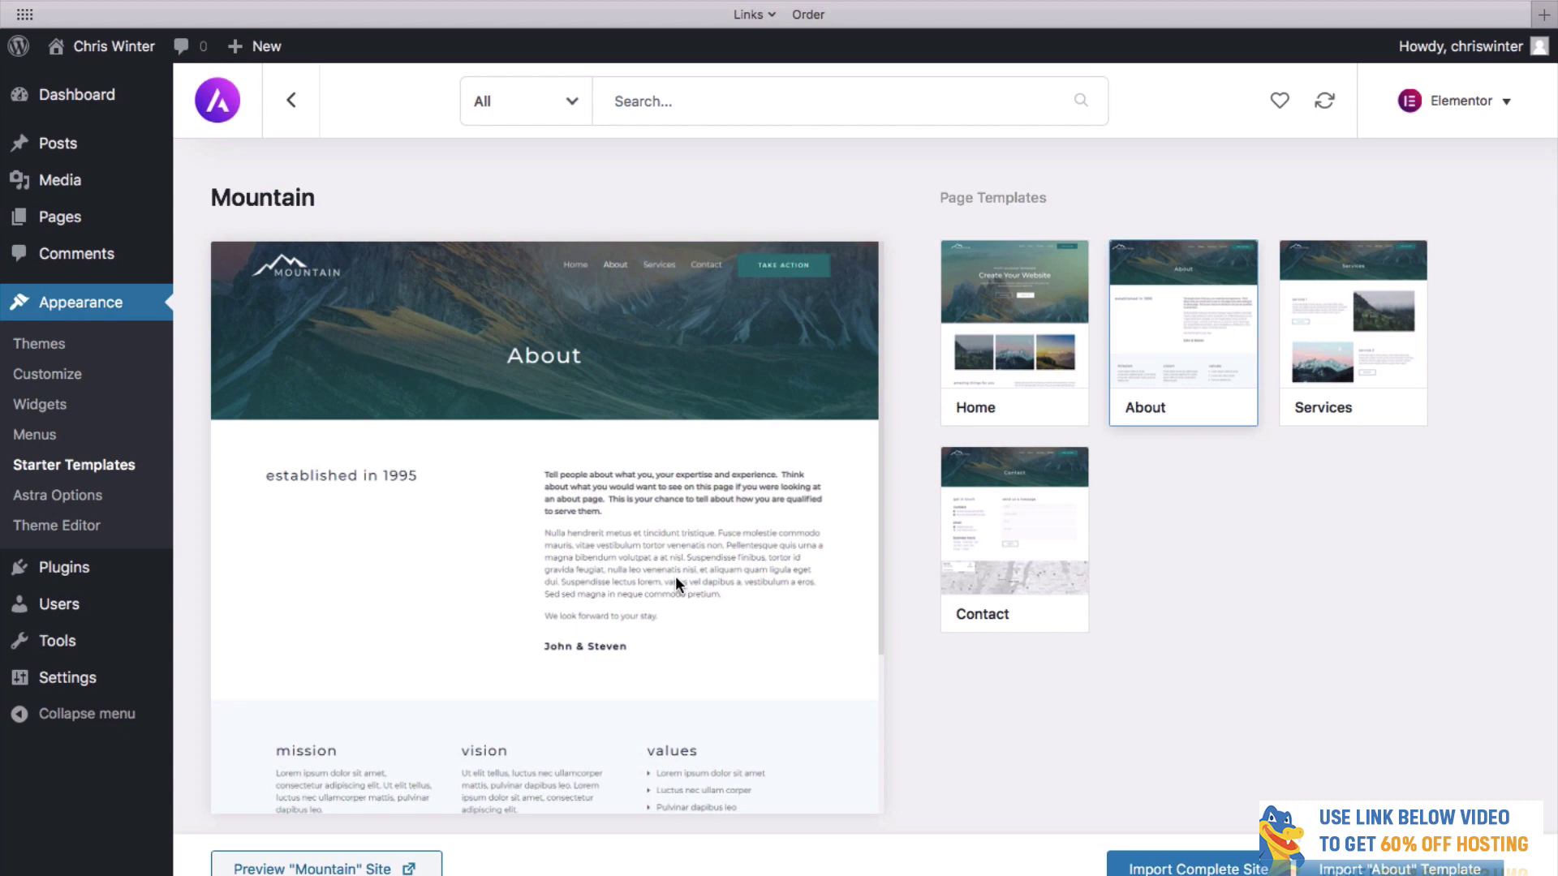
scroll(679, 582, down, 3)
scroll(733, 282, up, 3)
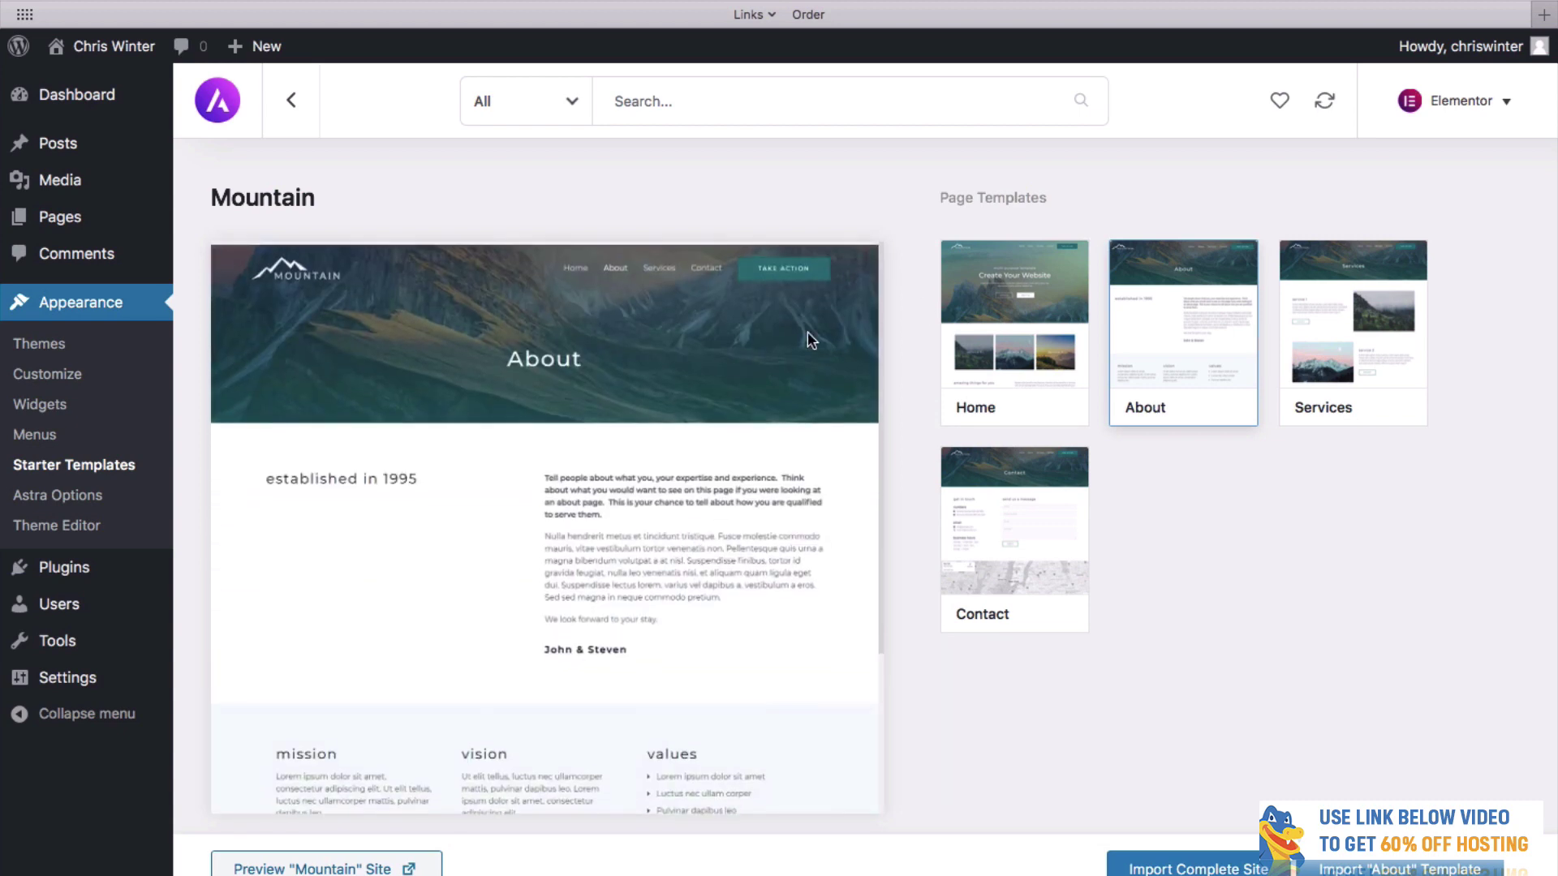
Preview the Mountain Services and Contact pages, then return to the Home page
click(1330, 328)
scroll(771, 546, down, 10)
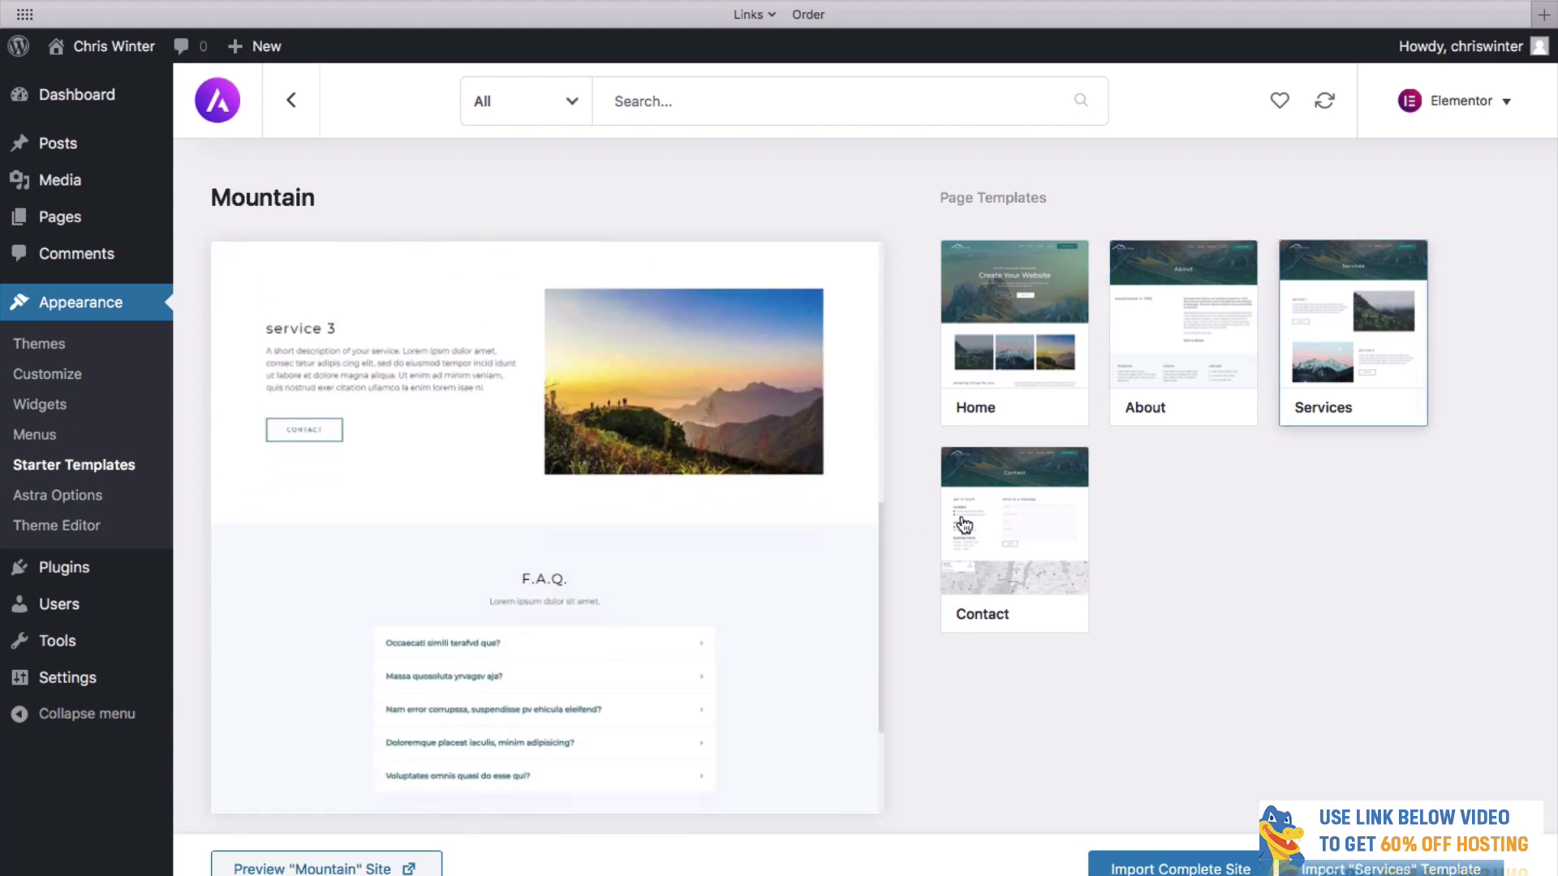
click(964, 525)
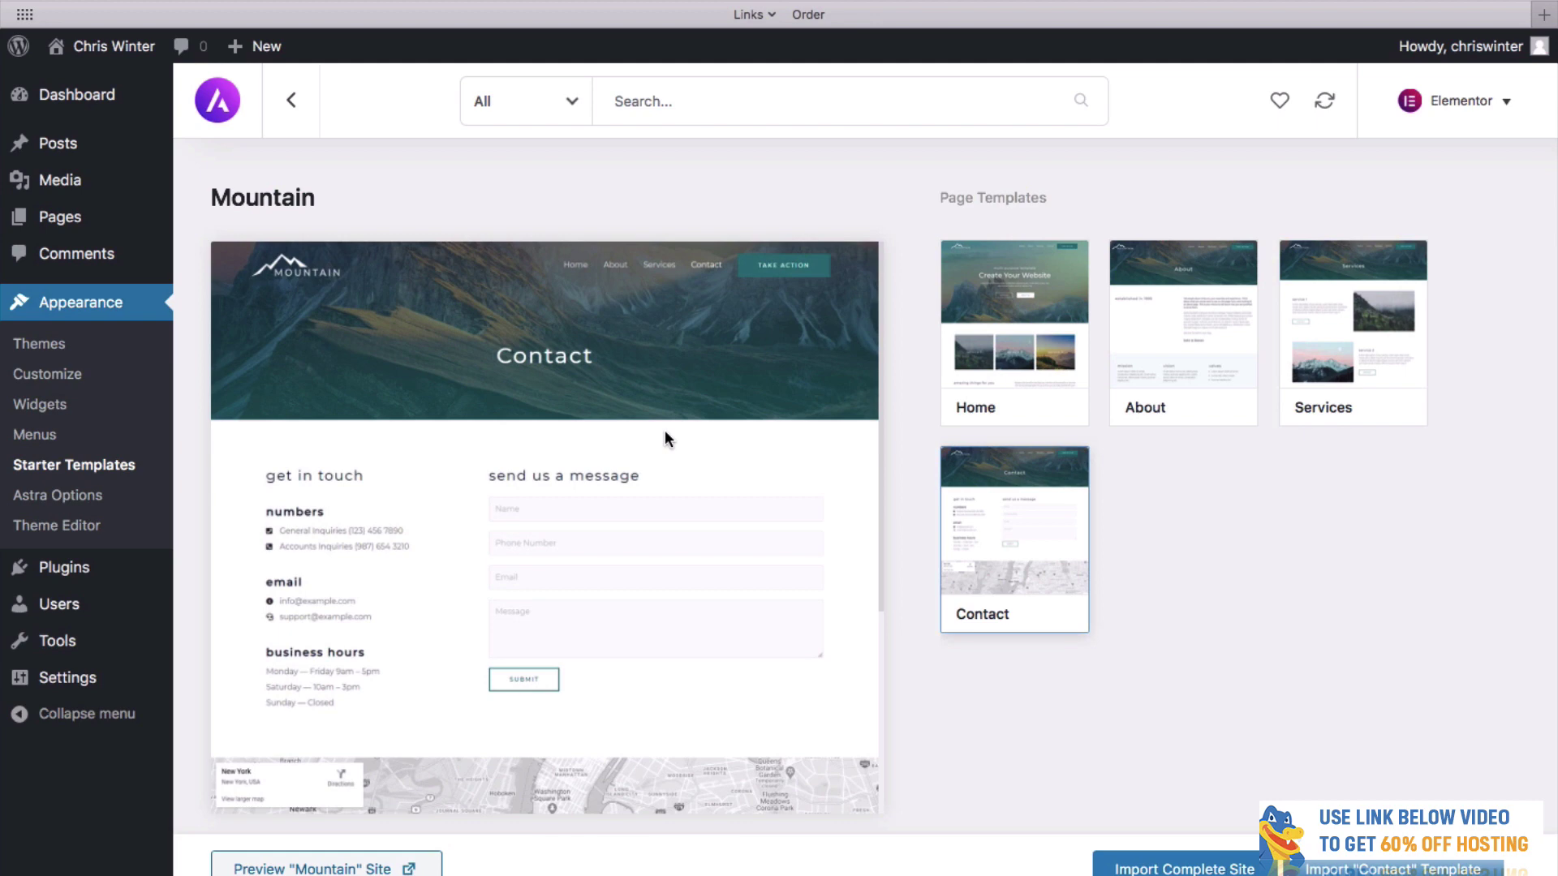
scroll(667, 439, down, 5)
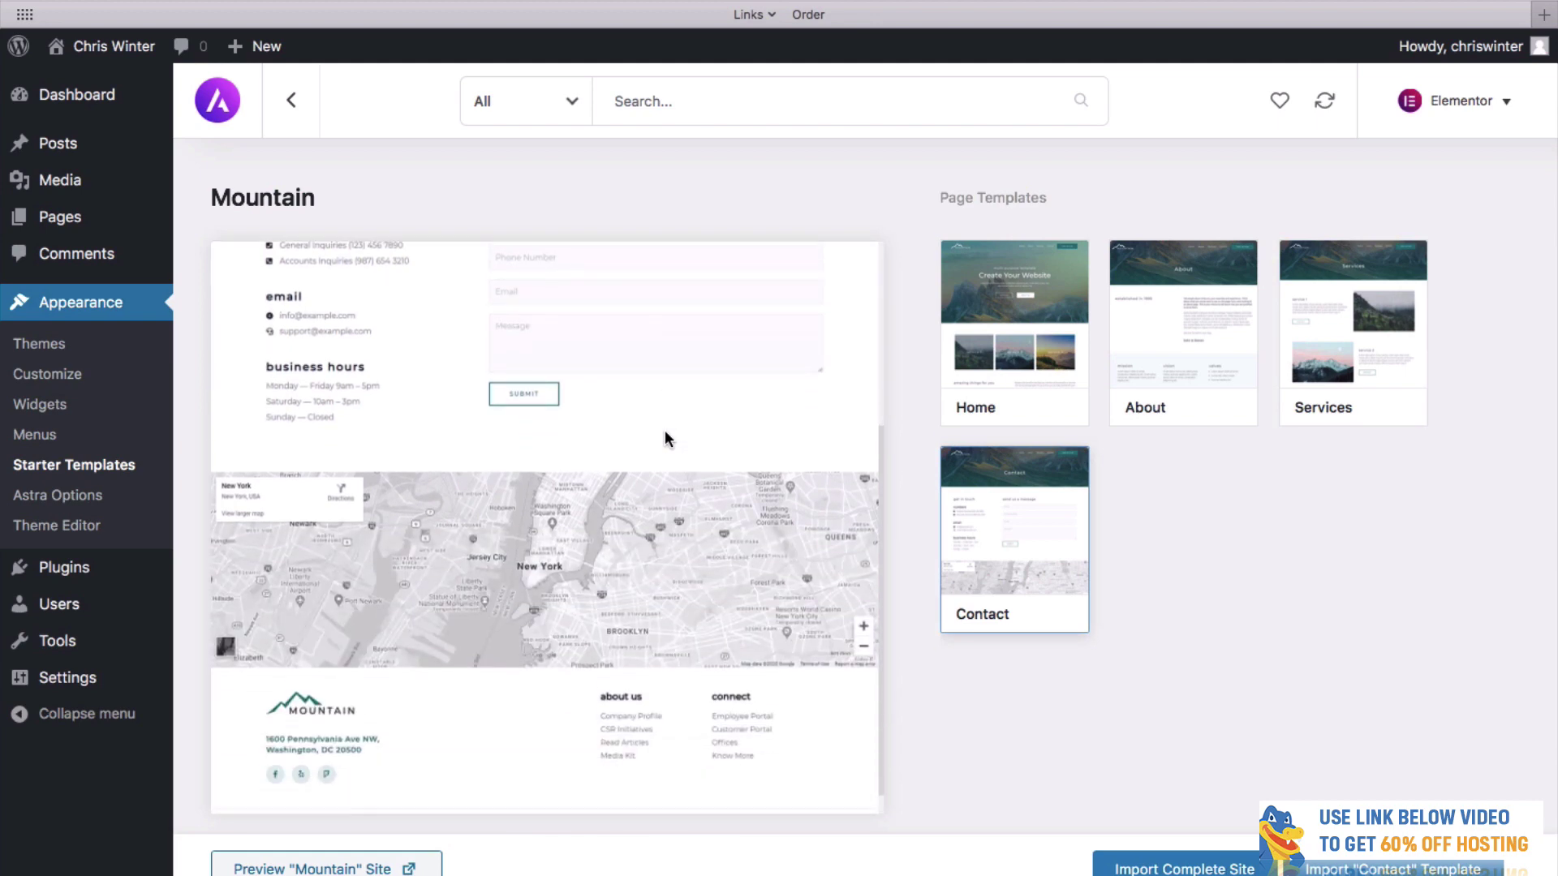
scroll(667, 439, up, 5)
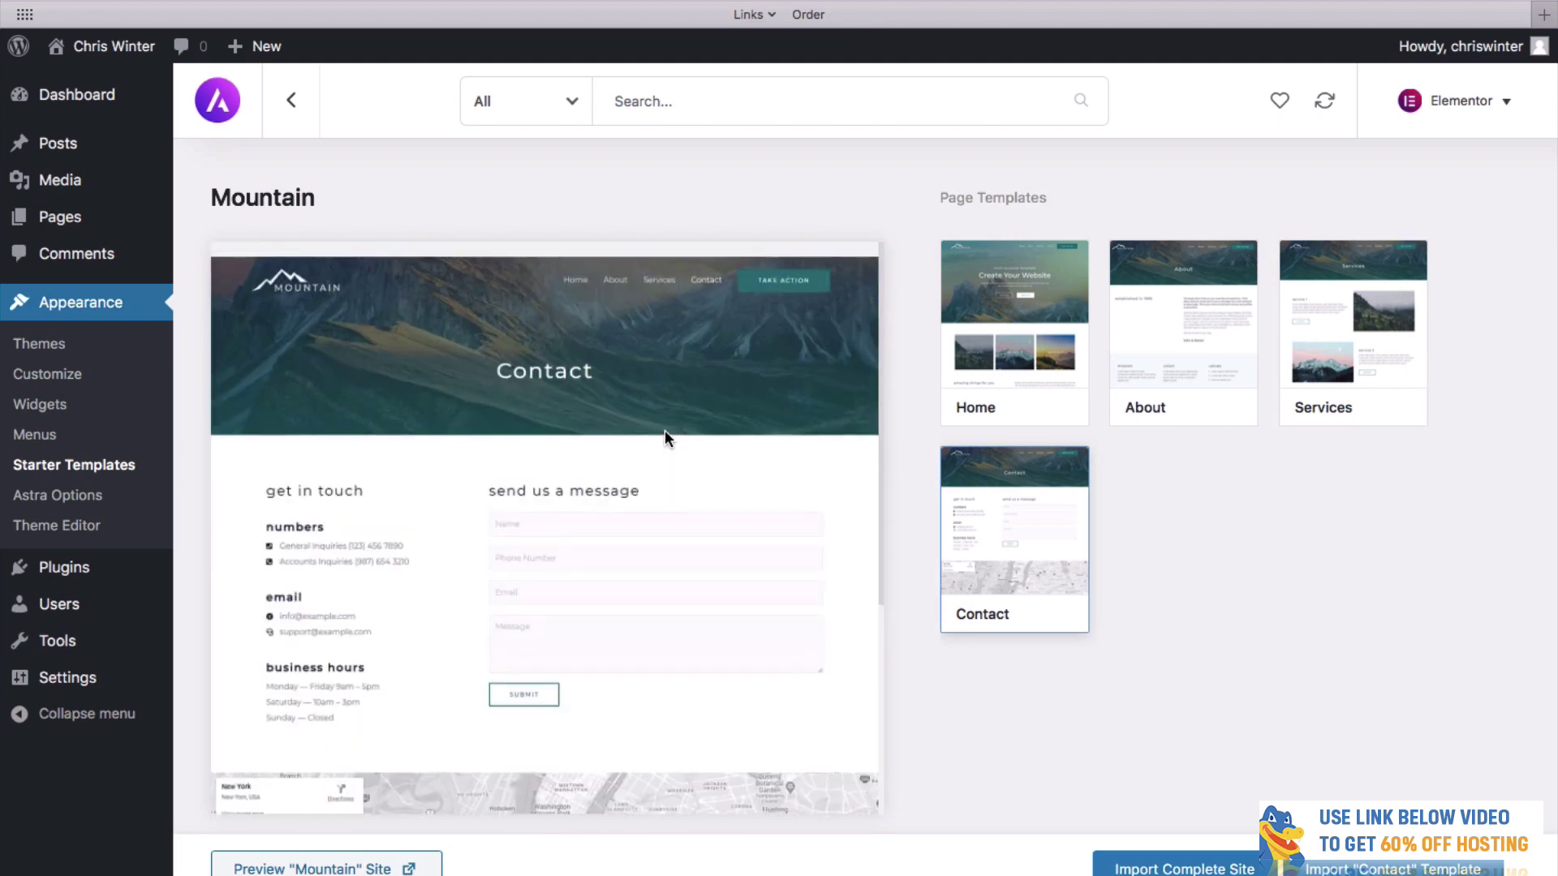
click(964, 329)
Import the complete Mountain site, deleting the previously imported site, then view it
click(1138, 868)
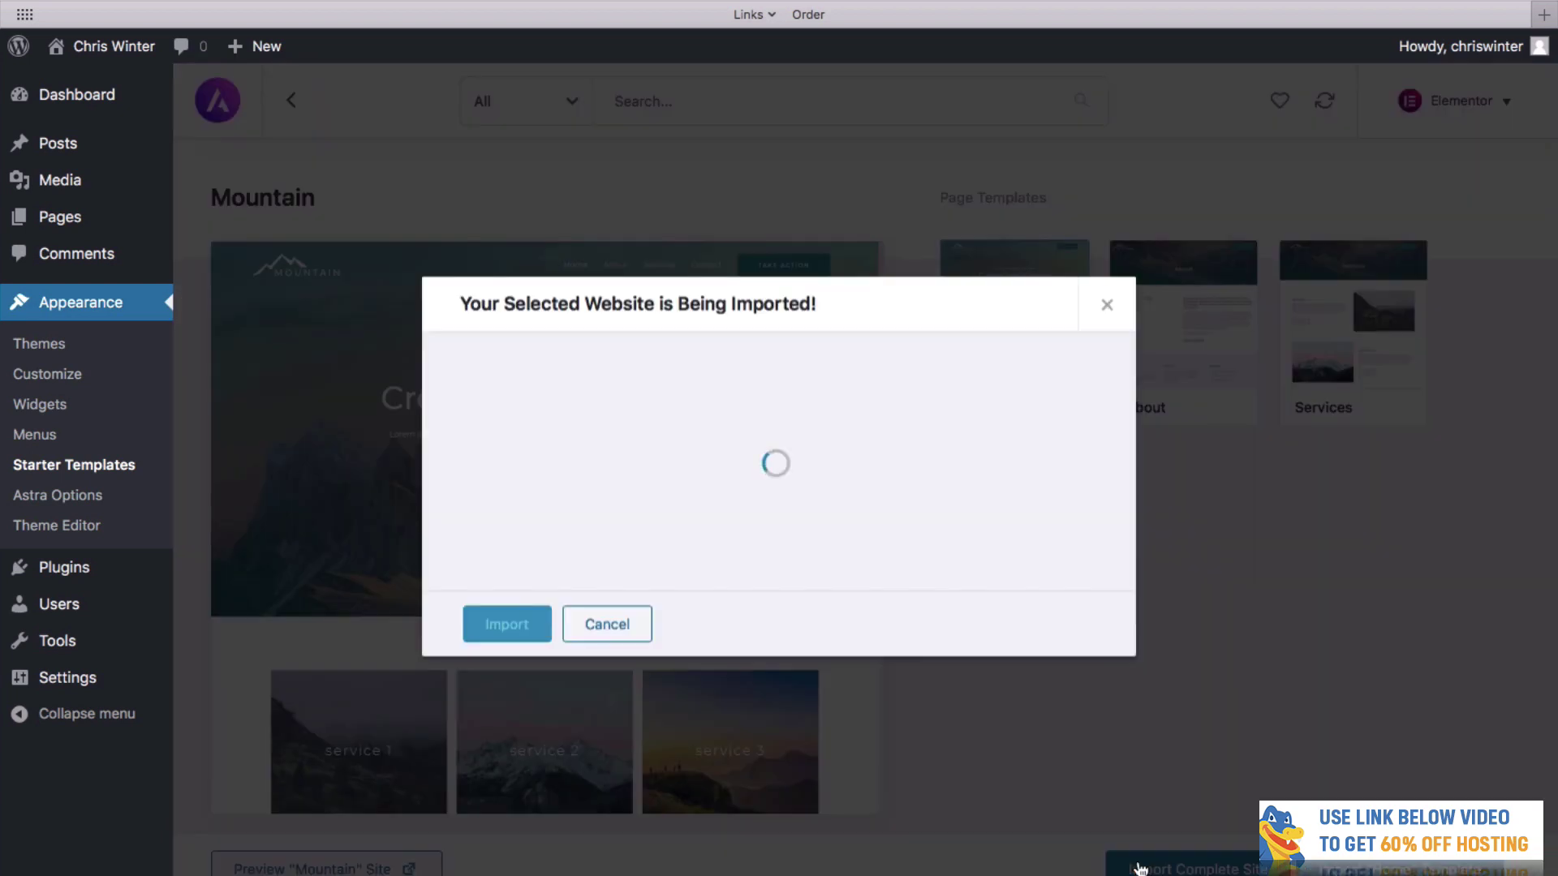
click(507, 385)
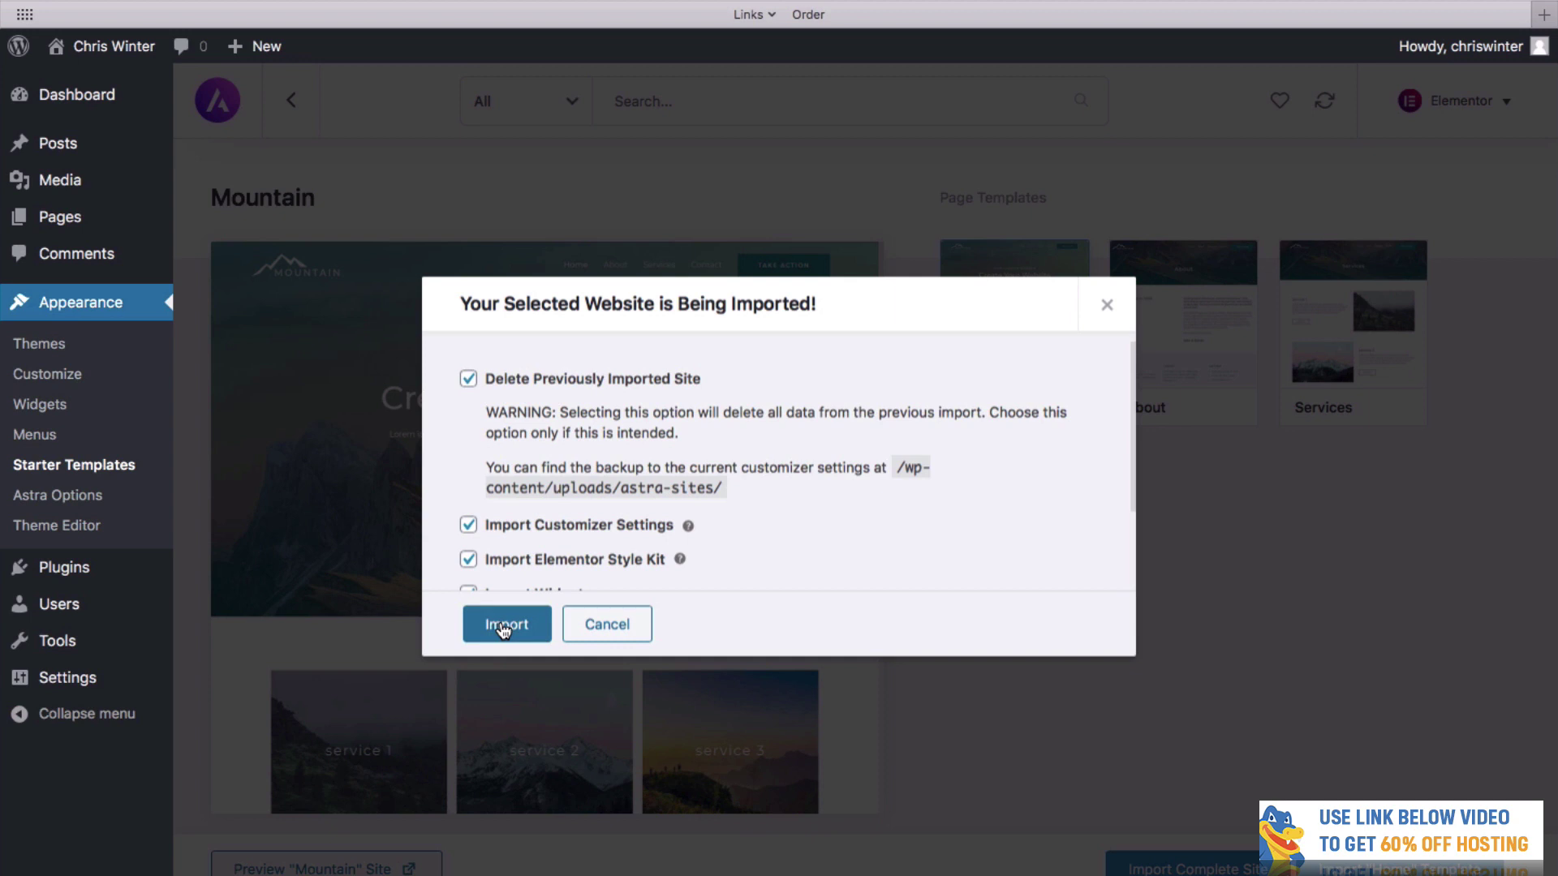
click(504, 626)
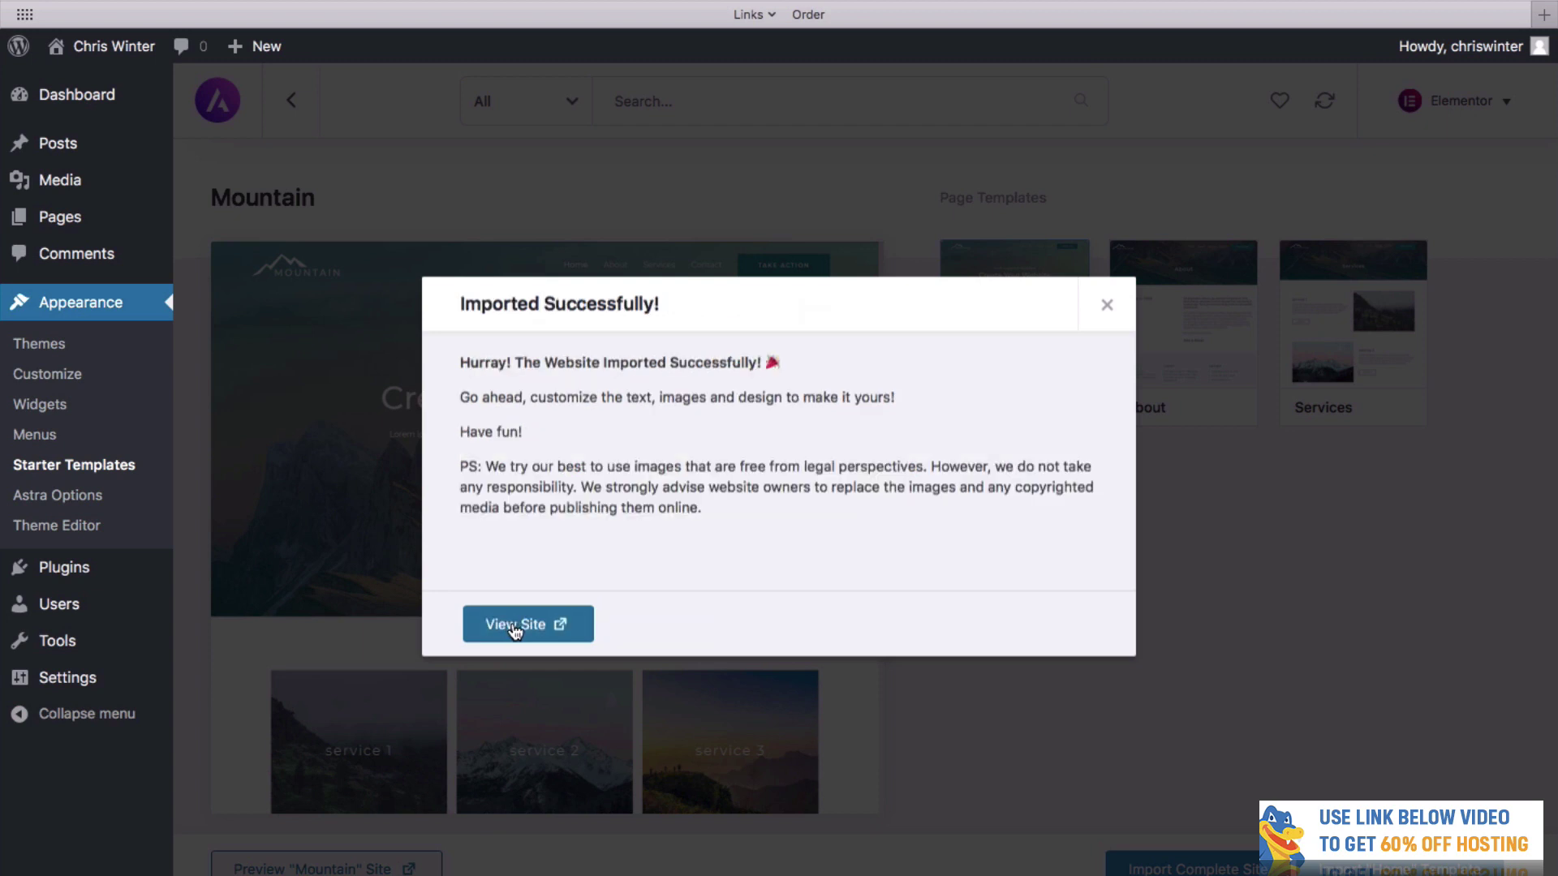
click(514, 627)
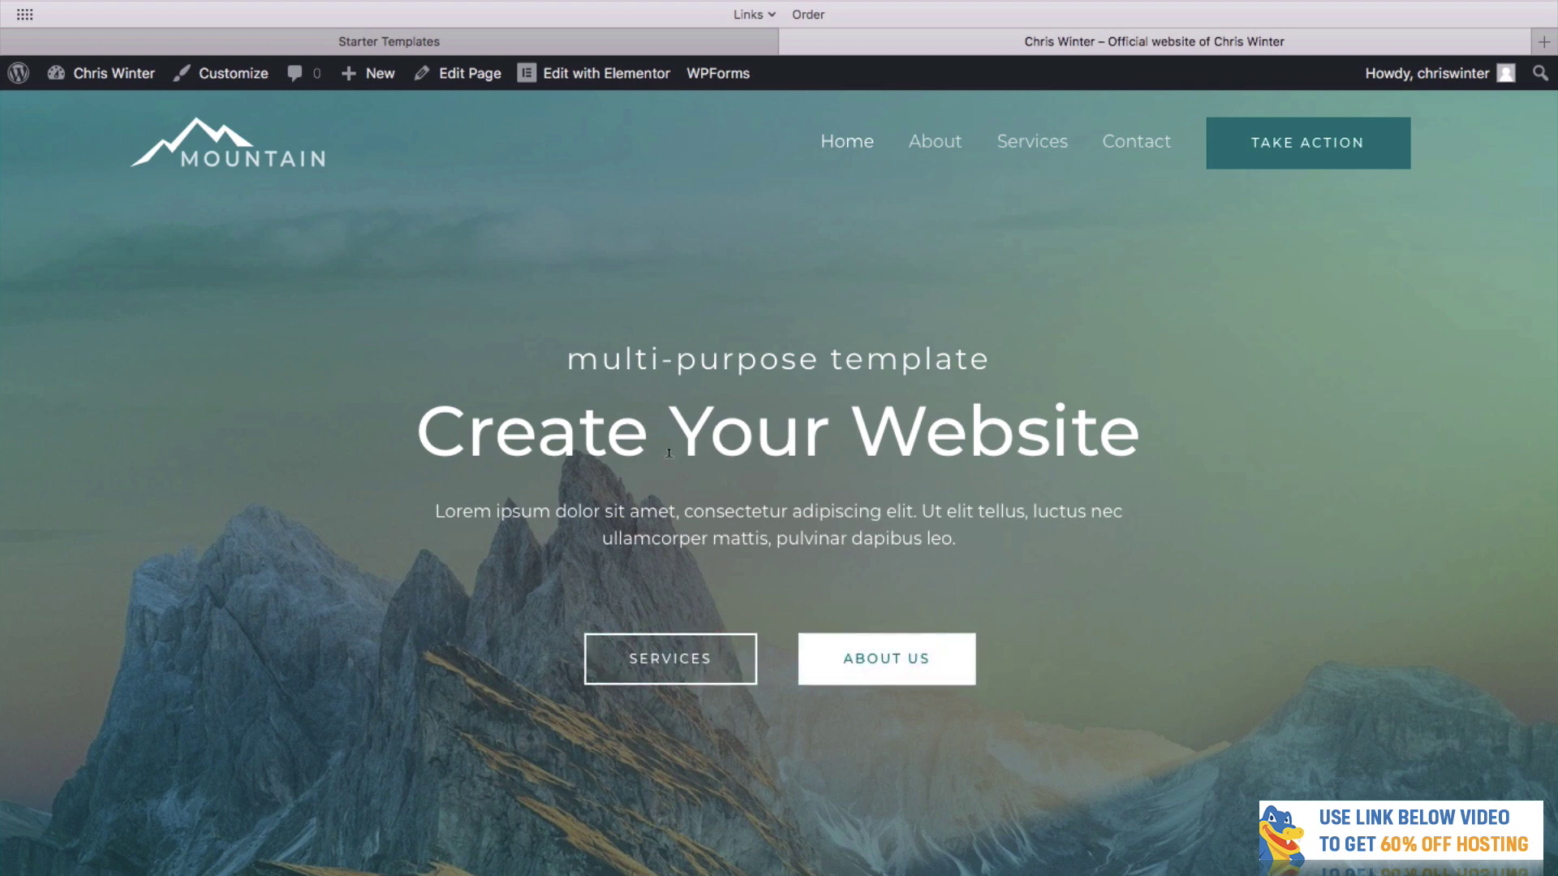
scroll(642, 479, down, 1)
scroll(643, 478, down, 8)
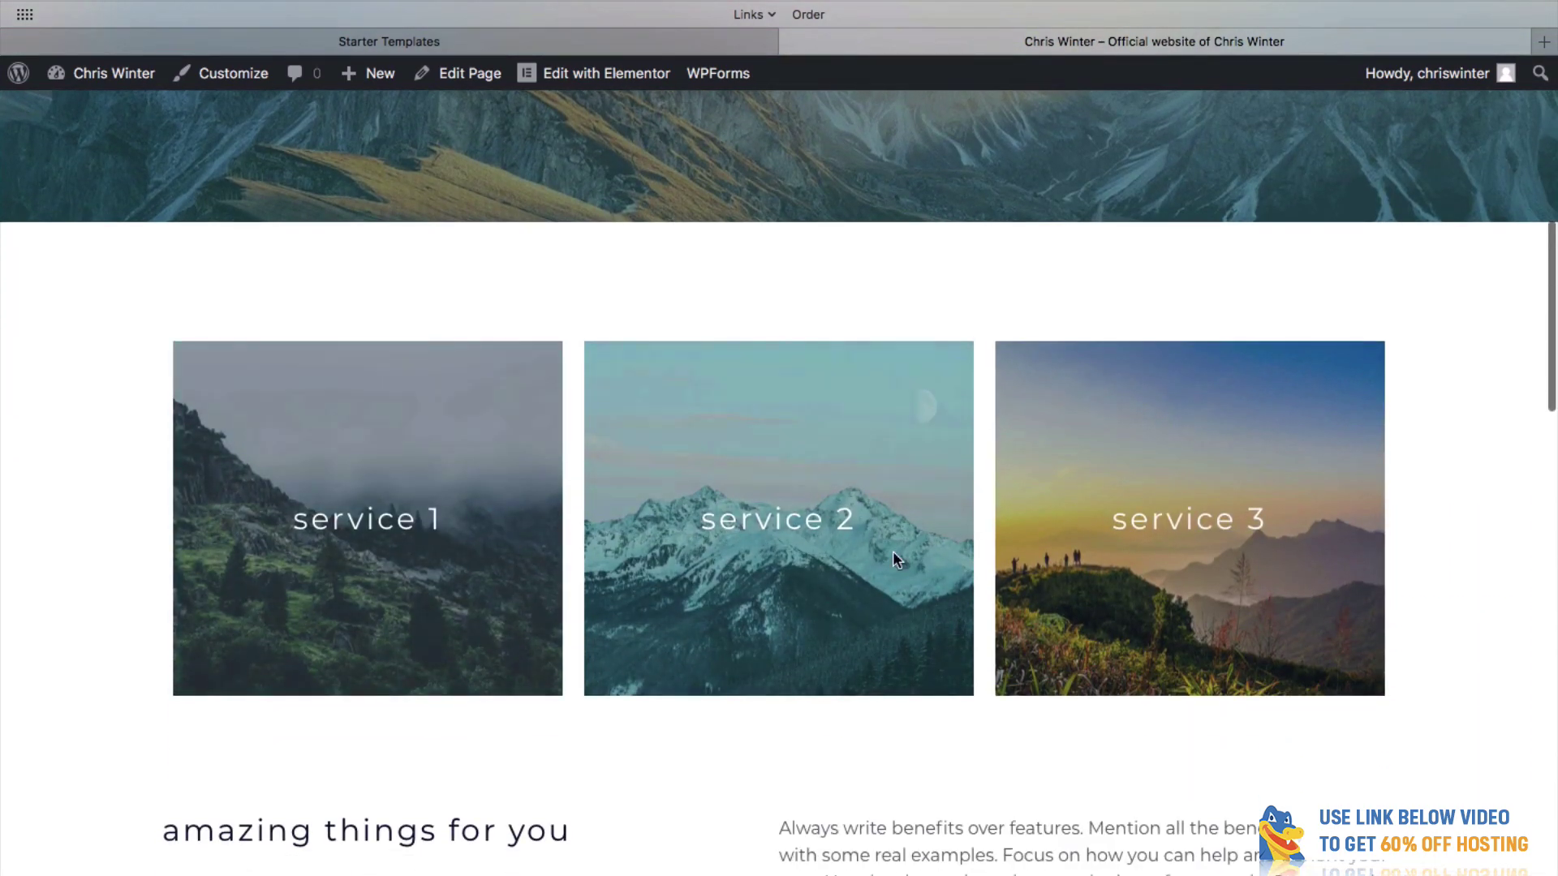
scroll(1132, 646, down, 3)
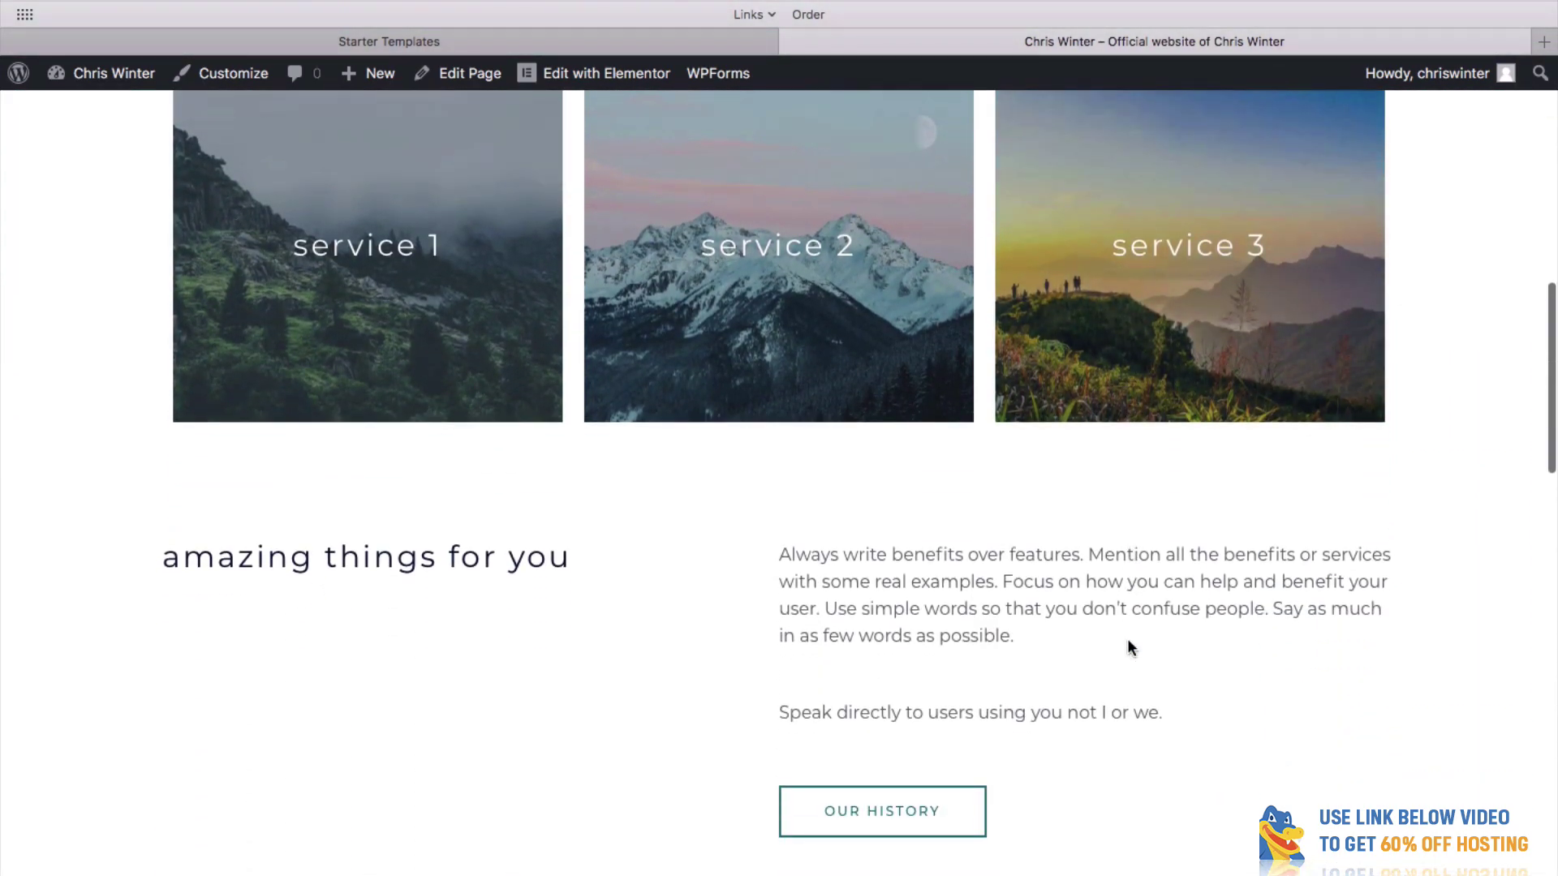
scroll(1053, 792, down, 6)
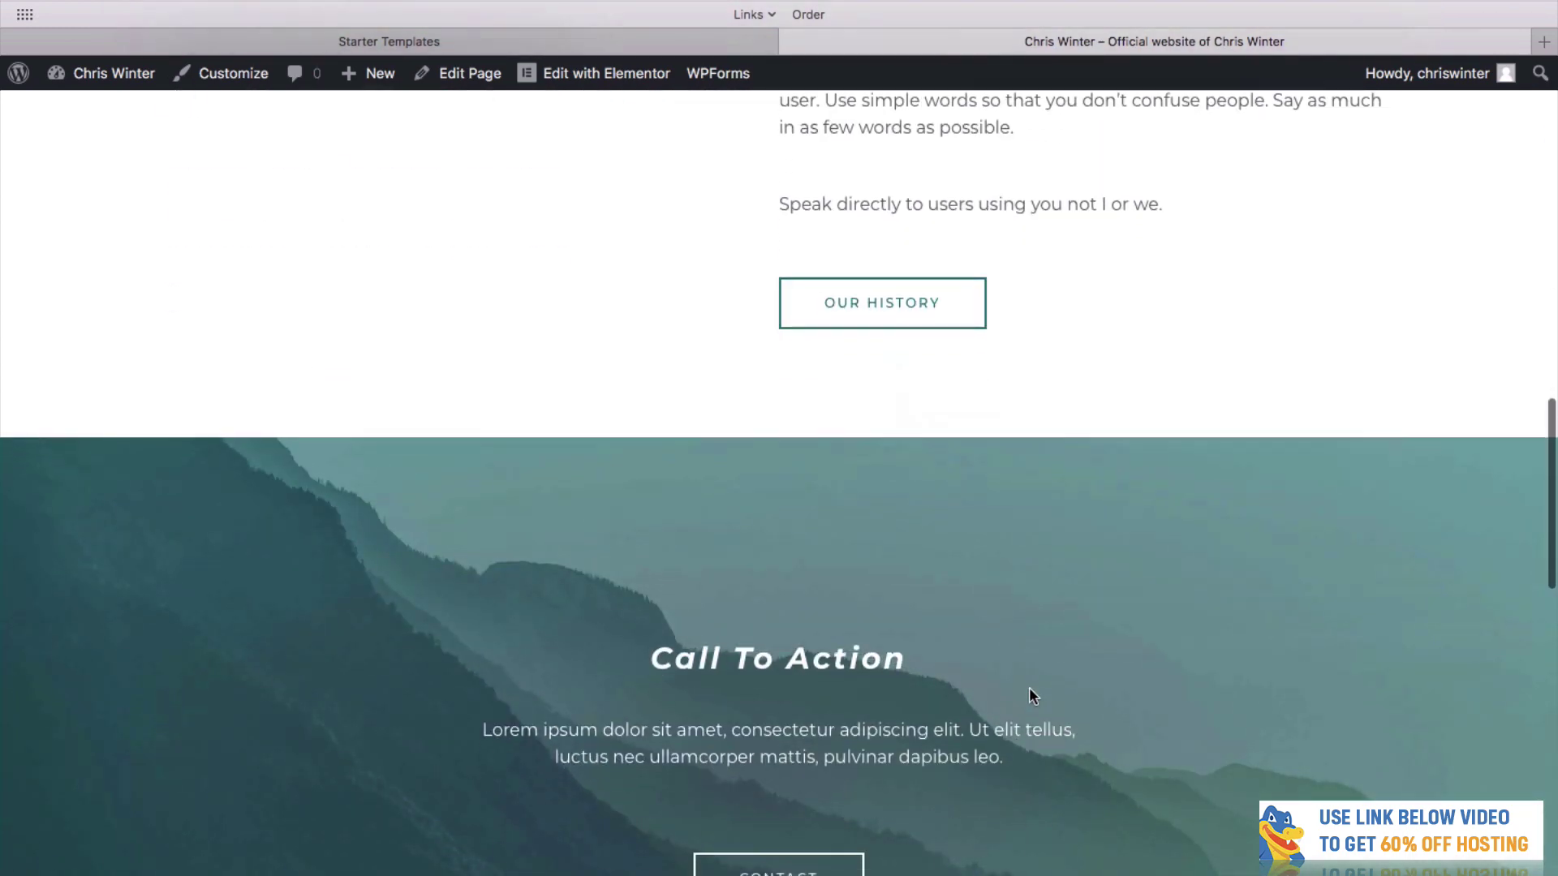
scroll(1029, 690, down, 3)
scroll(978, 530, down, 4)
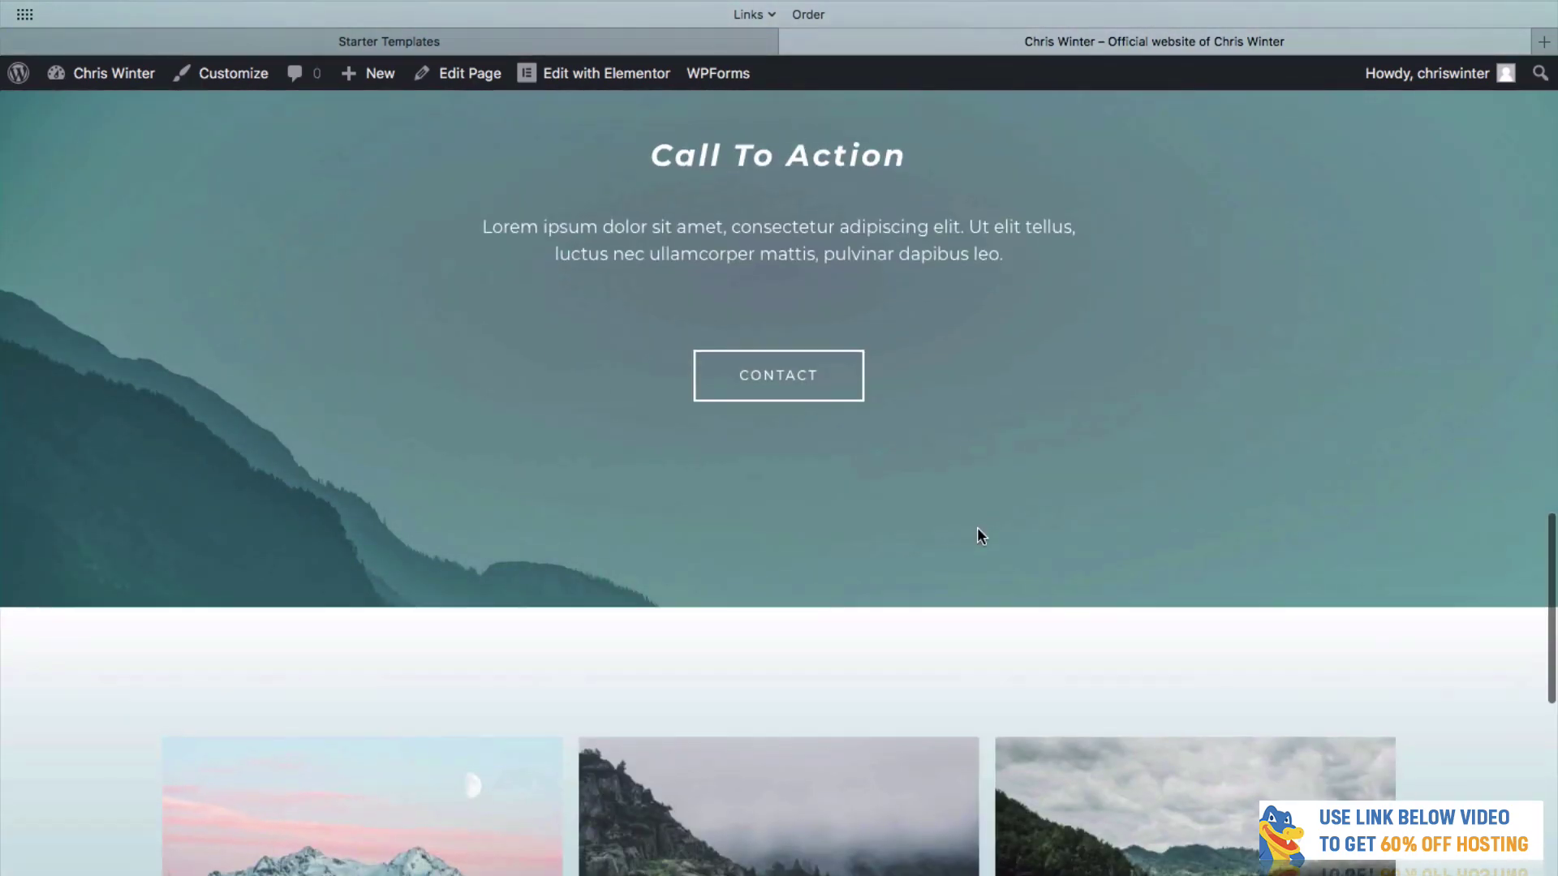
scroll(977, 535, up, 3)
scroll(977, 535, down, 3)
scroll(977, 528, up, 1)
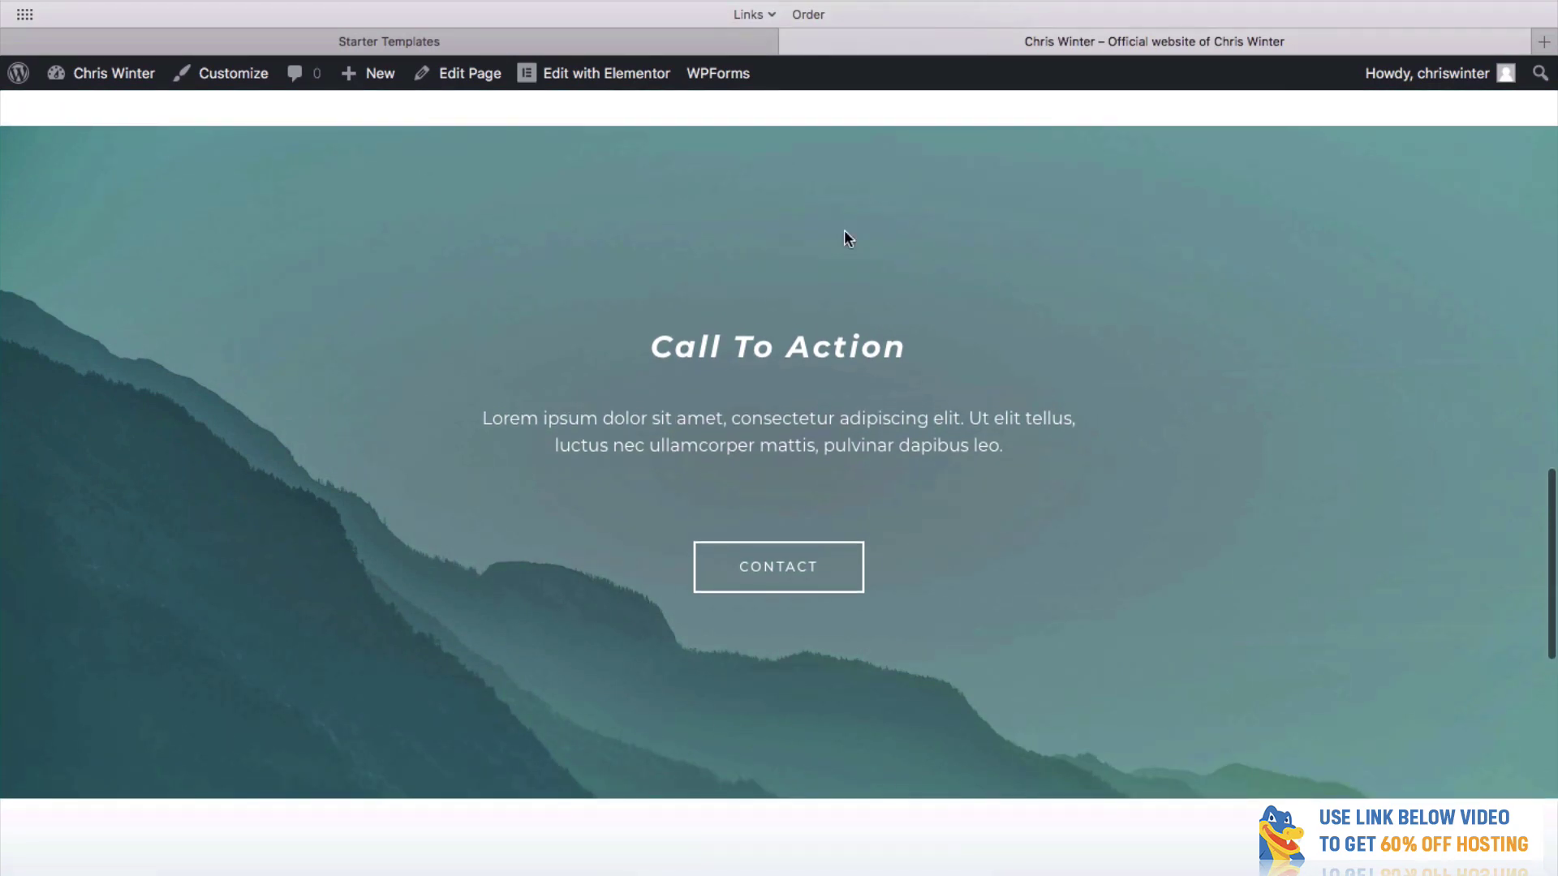
scroll(997, 441, down, 5)
scroll(997, 441, down, 7)
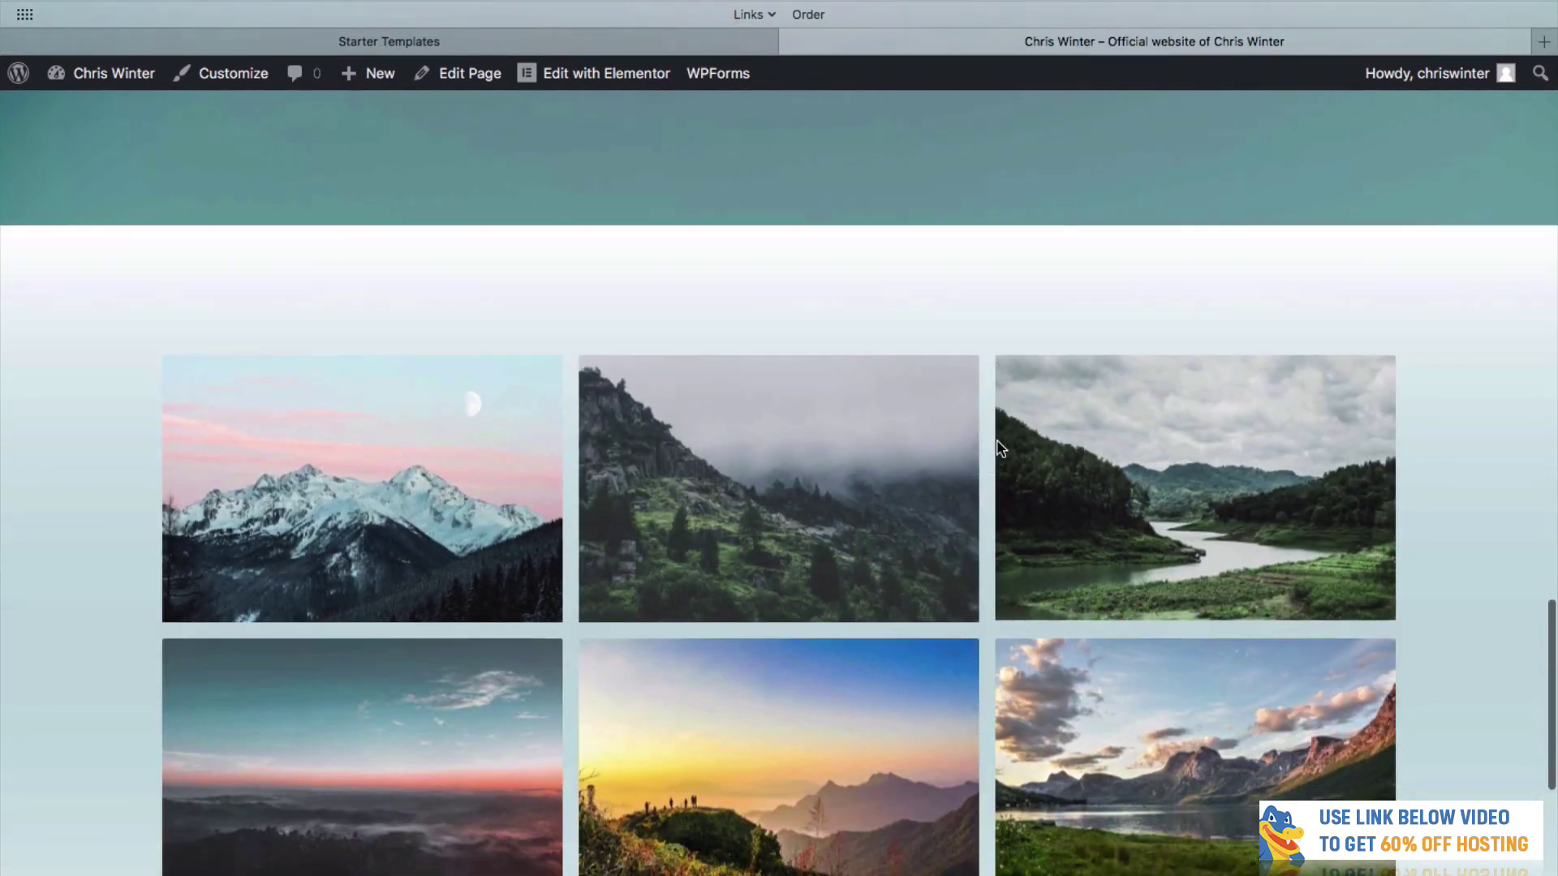
scroll(859, 654, down, 2)
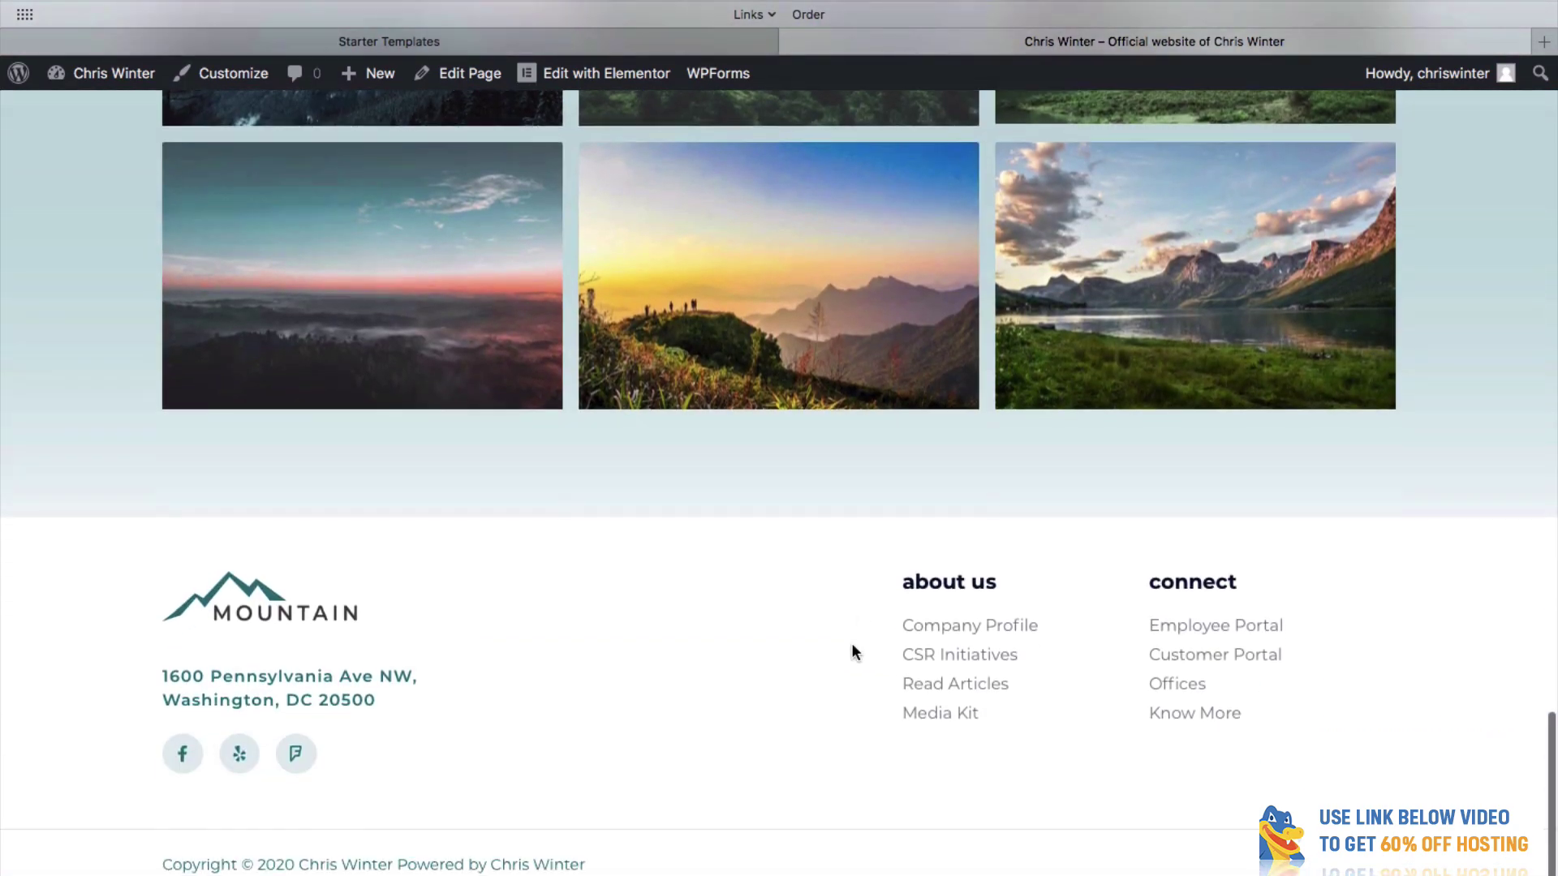
scroll(939, 567, up, 10)
scroll(738, 684, up, 10)
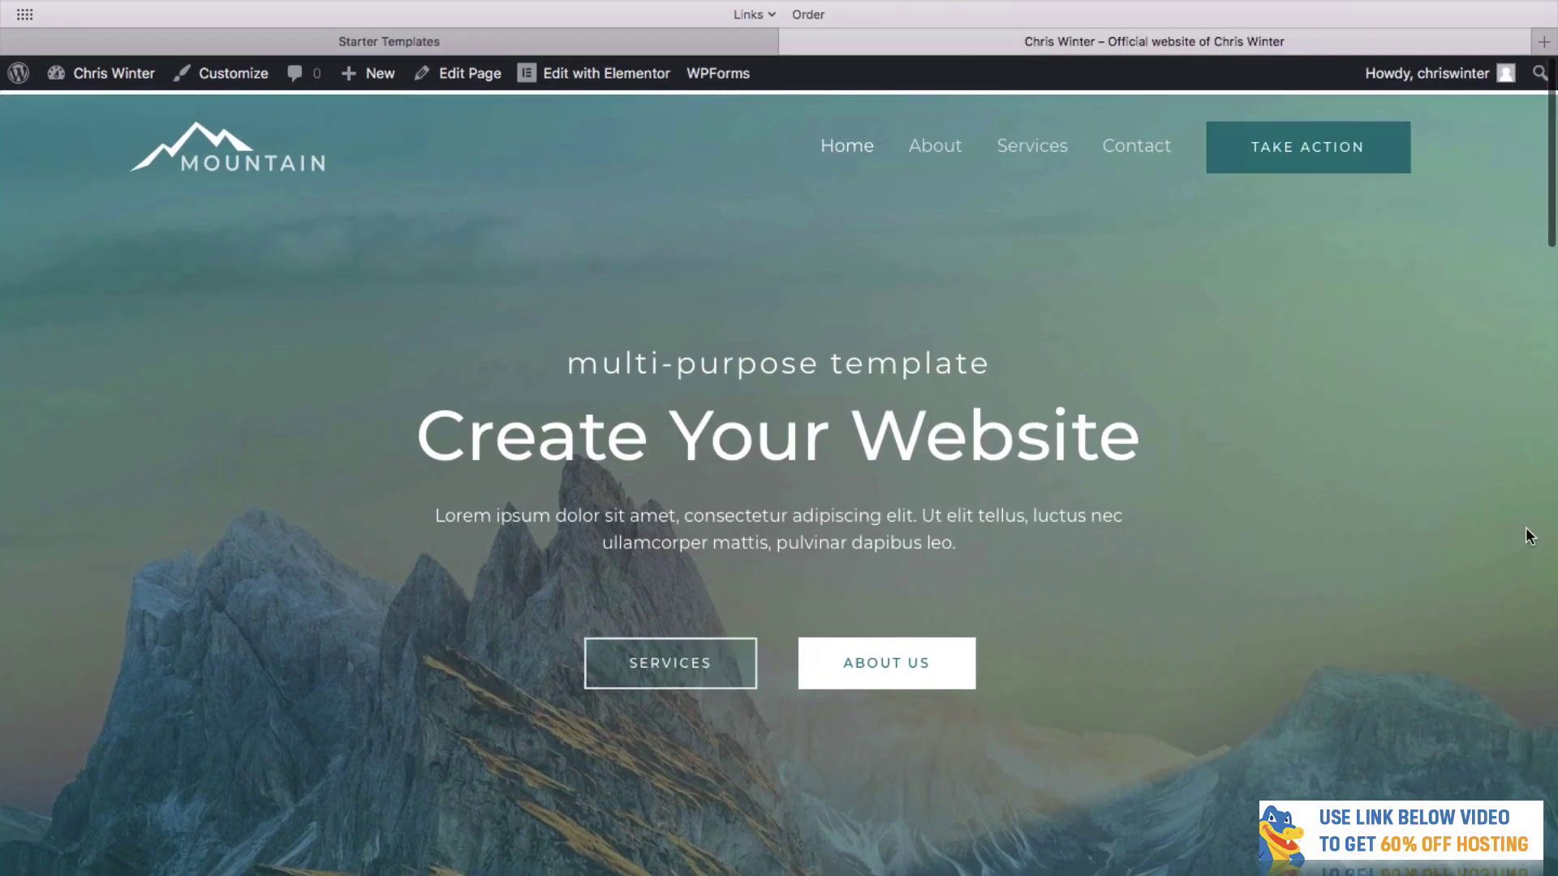
drag(1551, 478, 1546, 511)
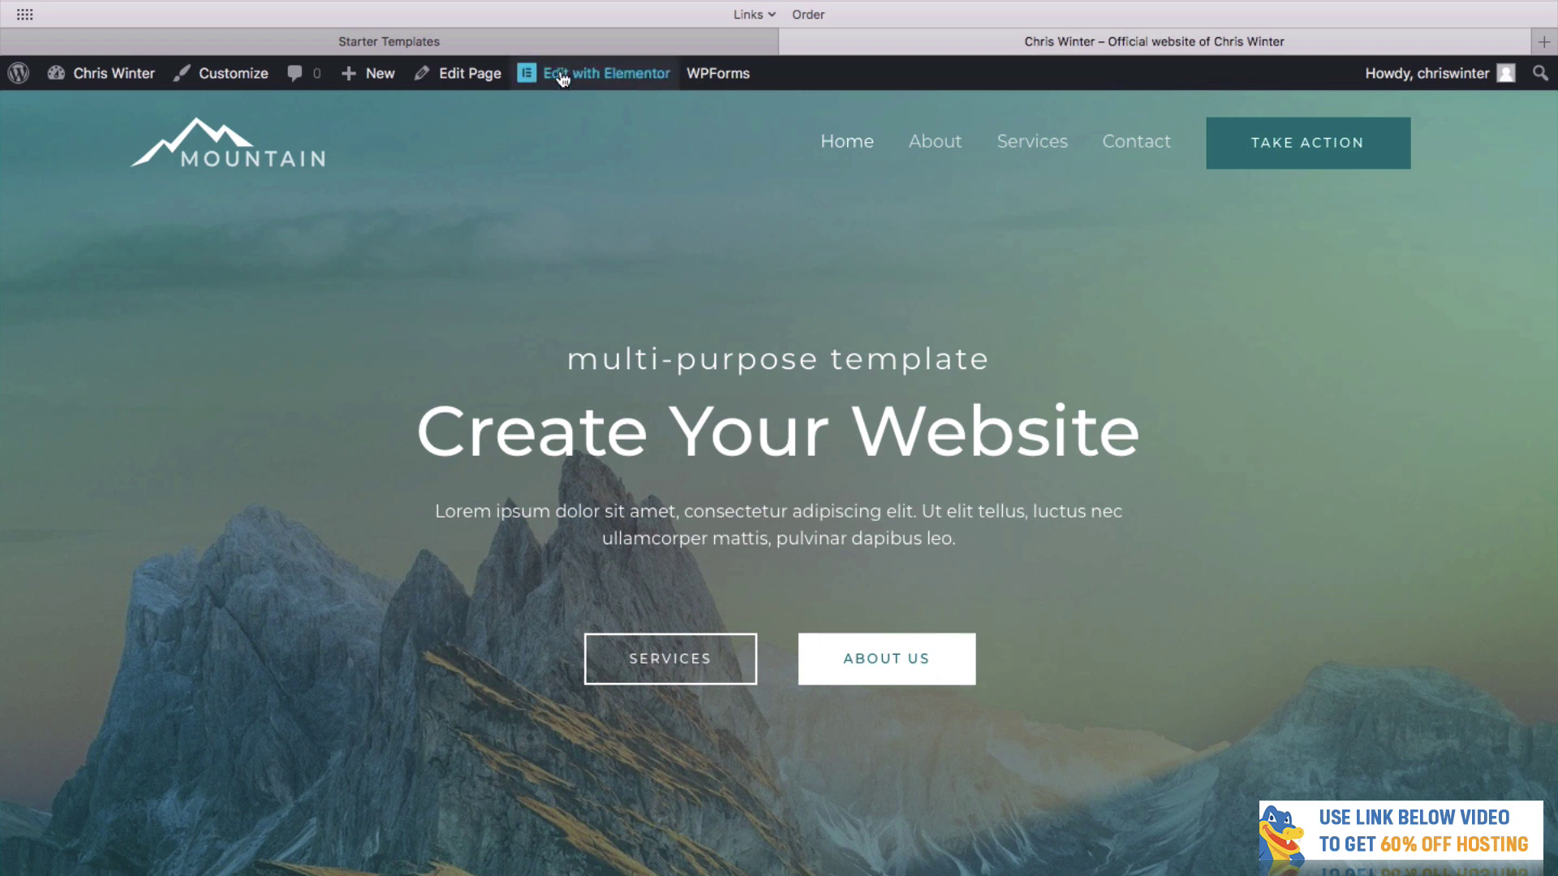
Open the homepage in Elementor from the WordPress admin bar
mouse_move(591, 91)
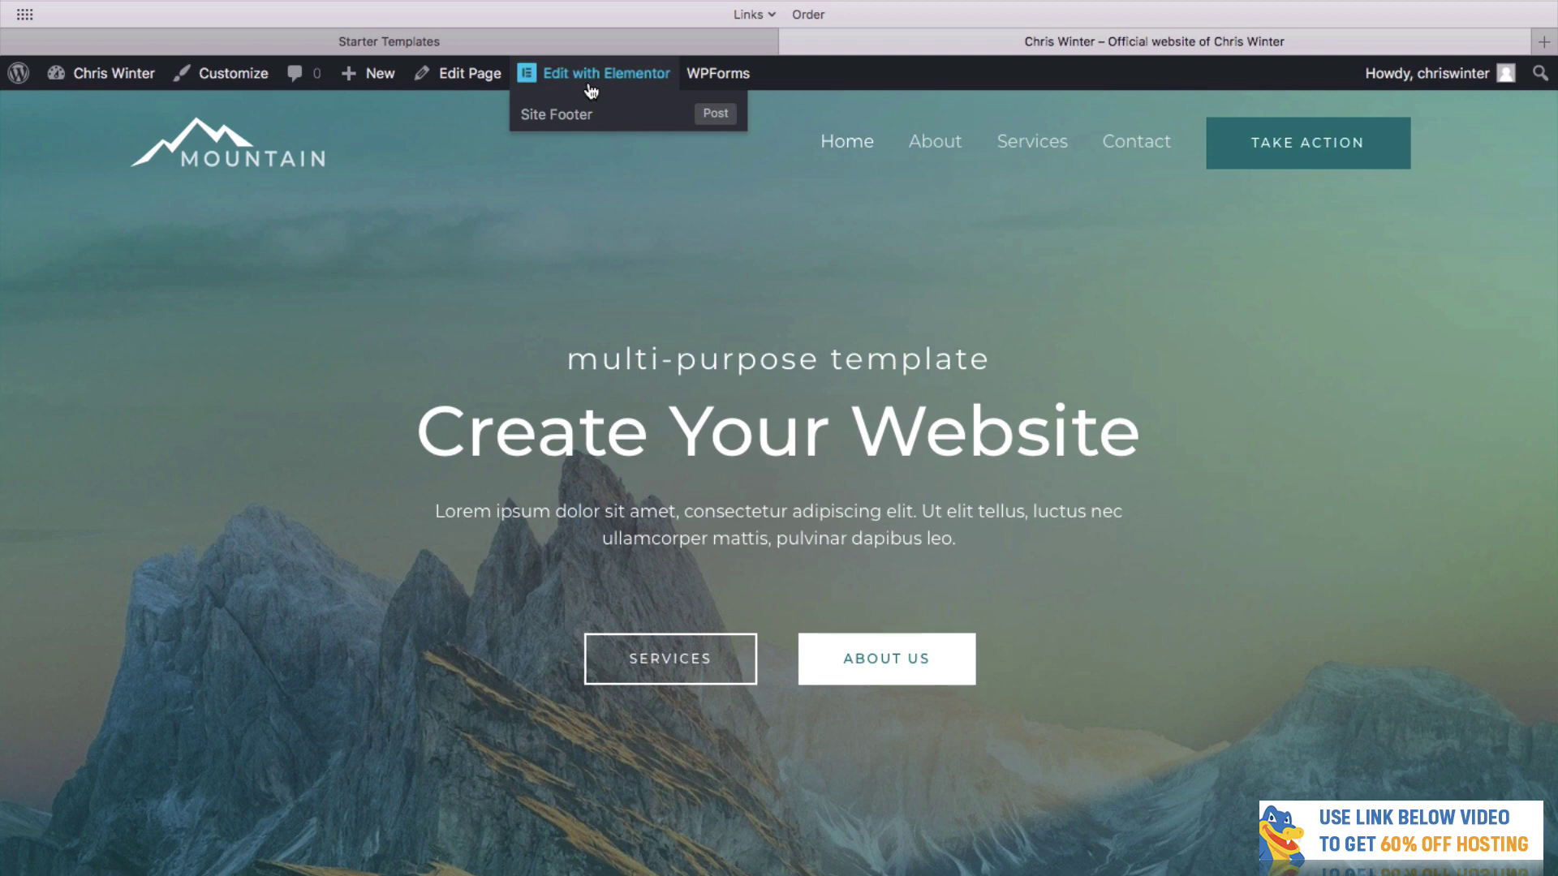
click(589, 81)
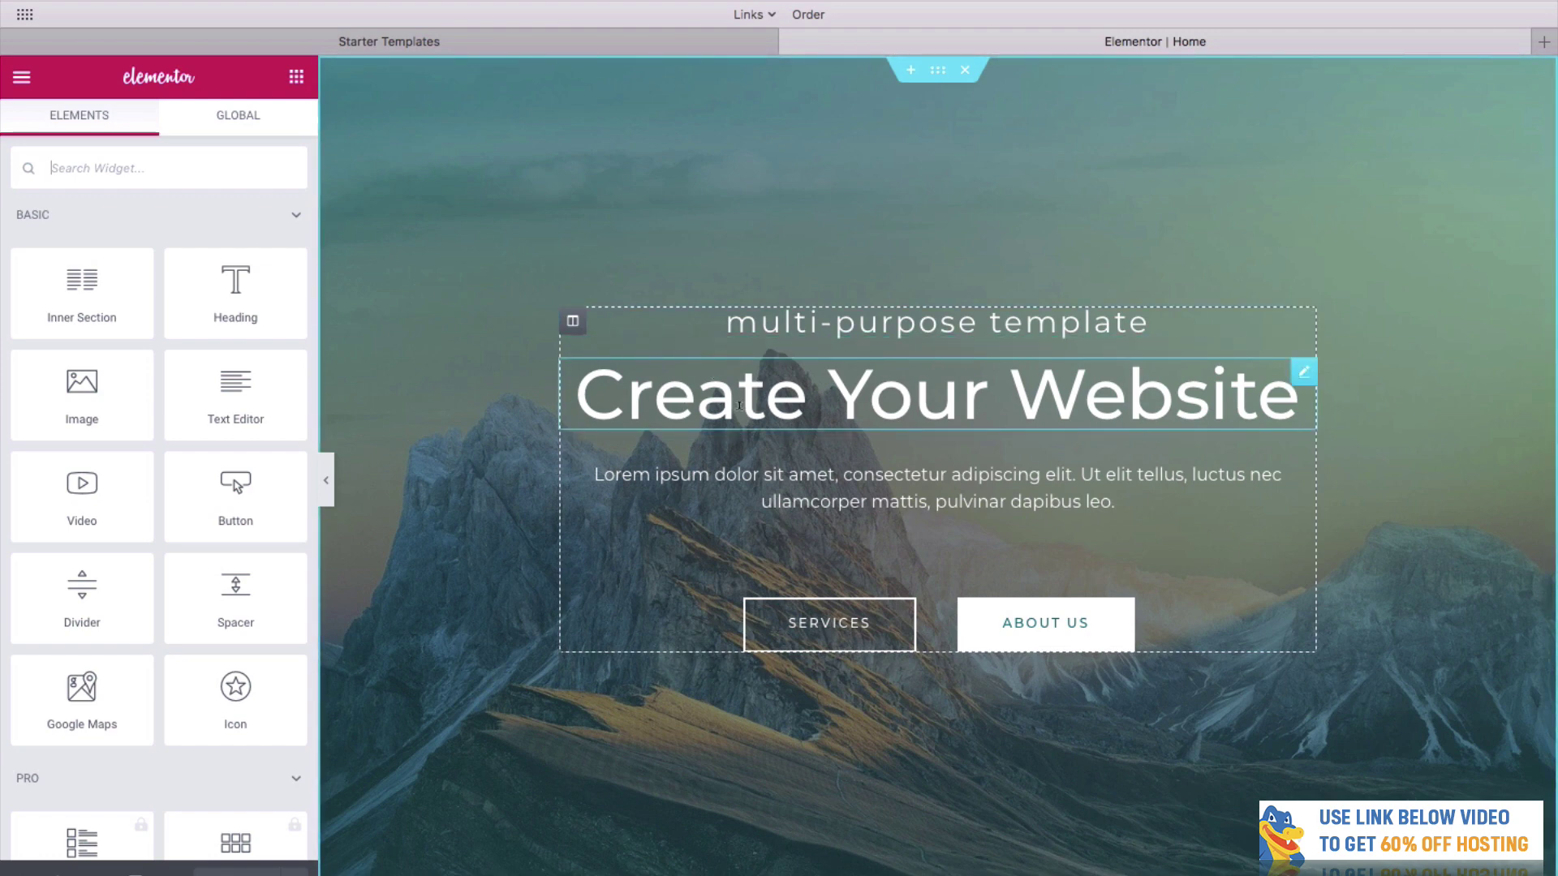
Change the hero heading to 'WEDDING SERVICES' and its subheading to 'Welcome to Los angeles'
triple_click(1144, 383)
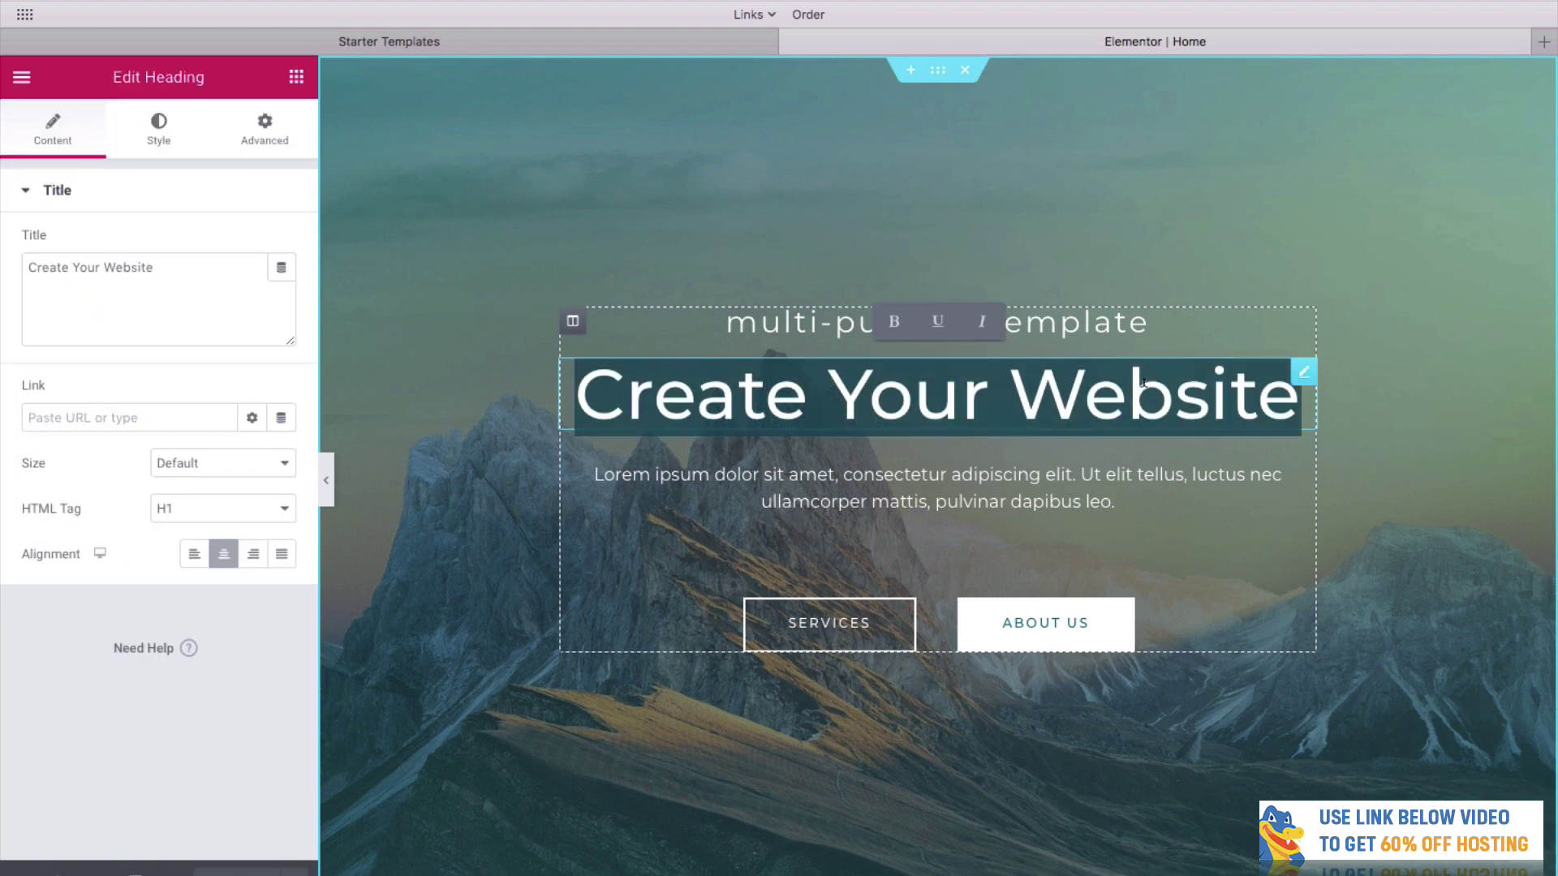
key(BackSpace)
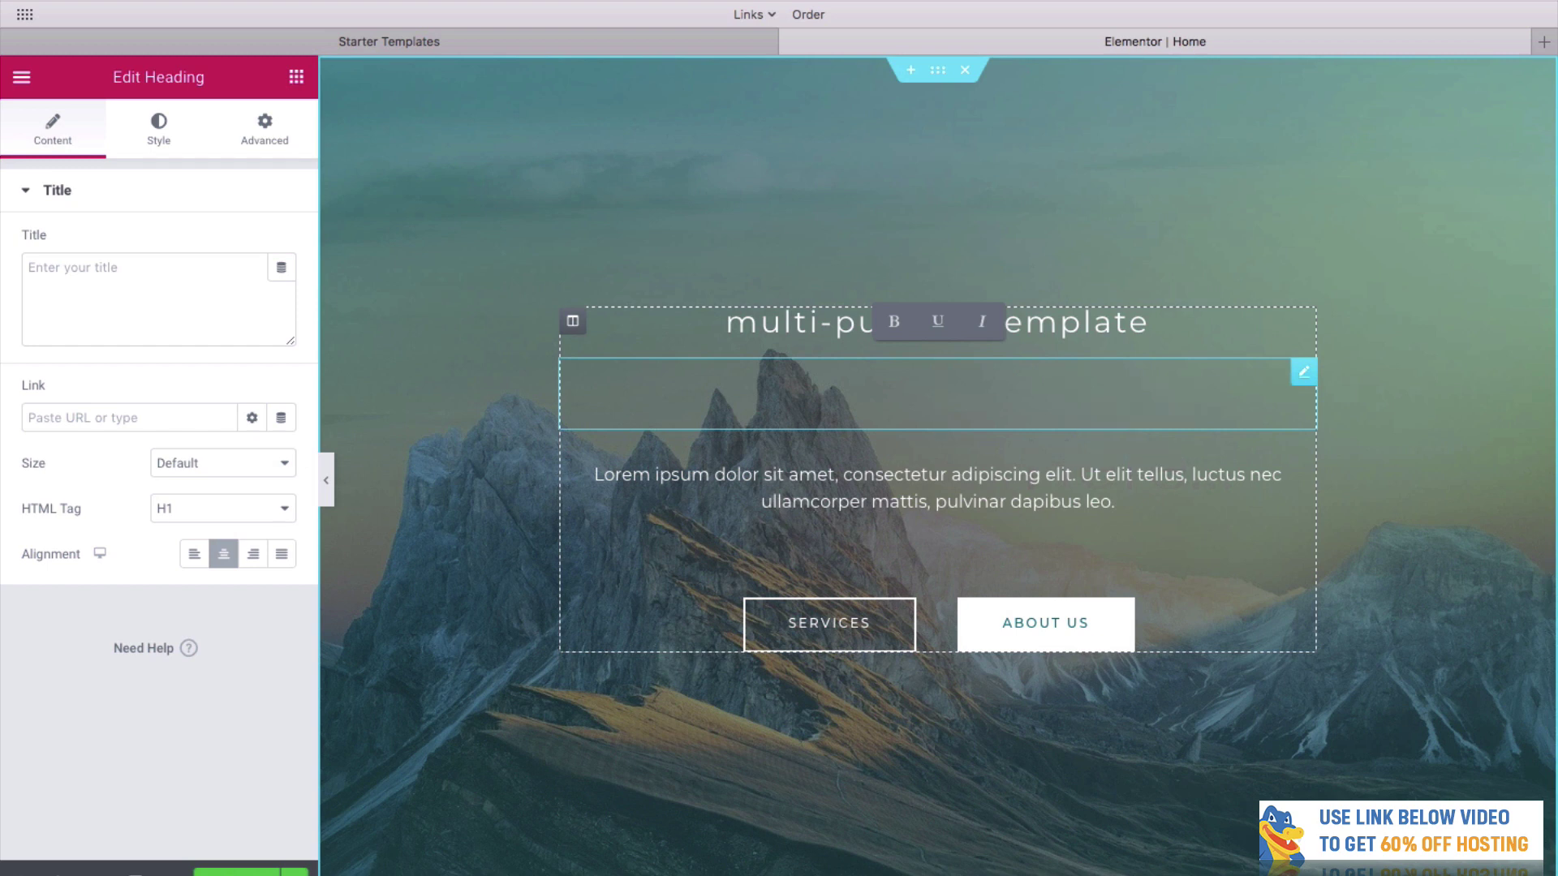
text(WEDDING SE)
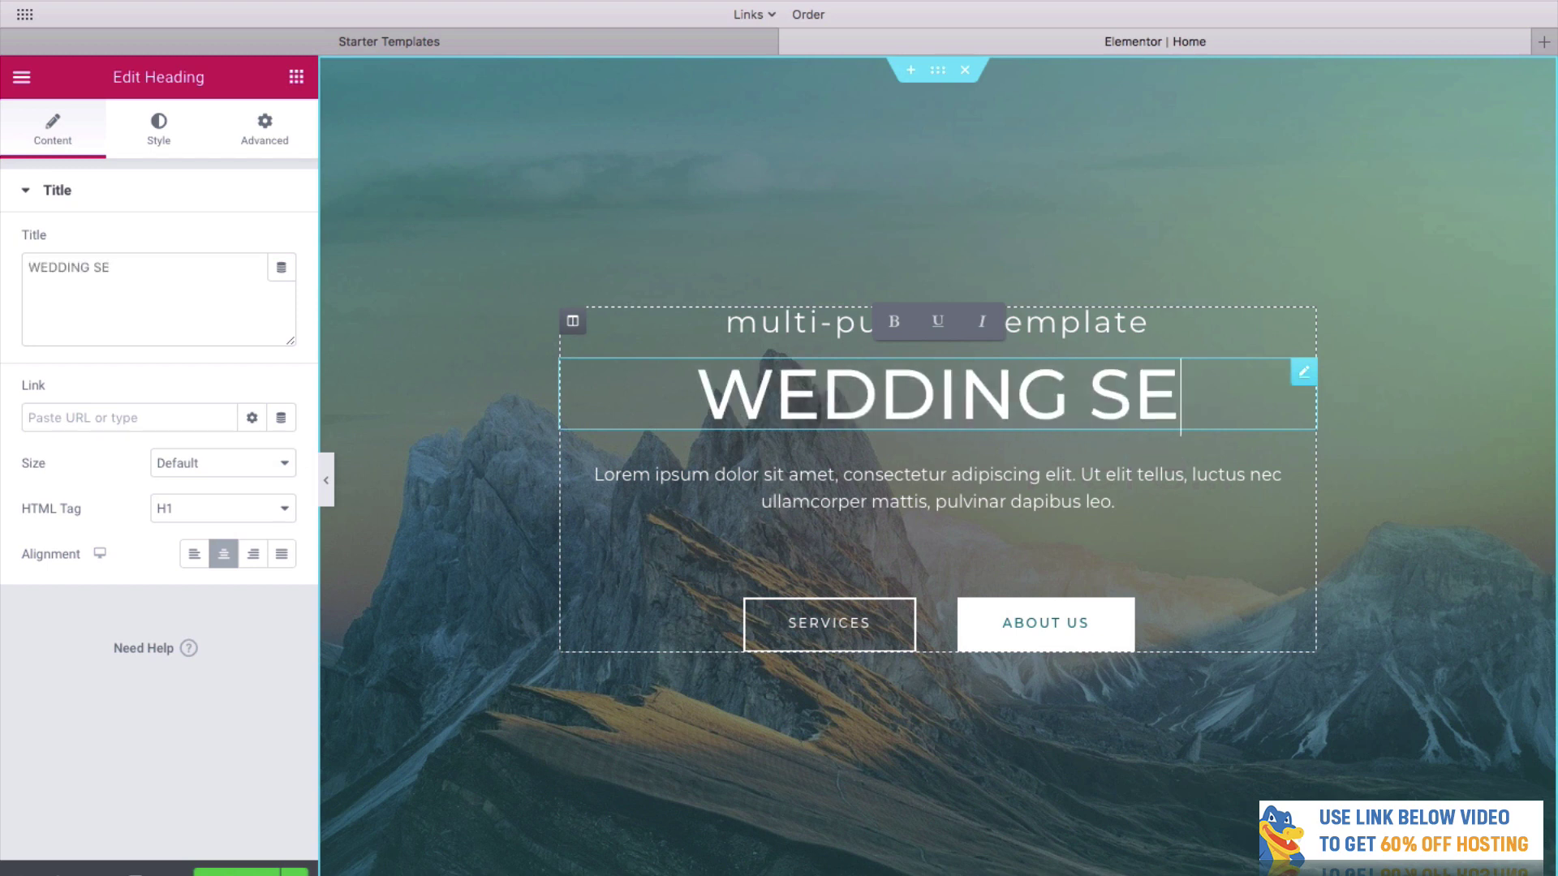
text(RVICES)
click(1106, 312)
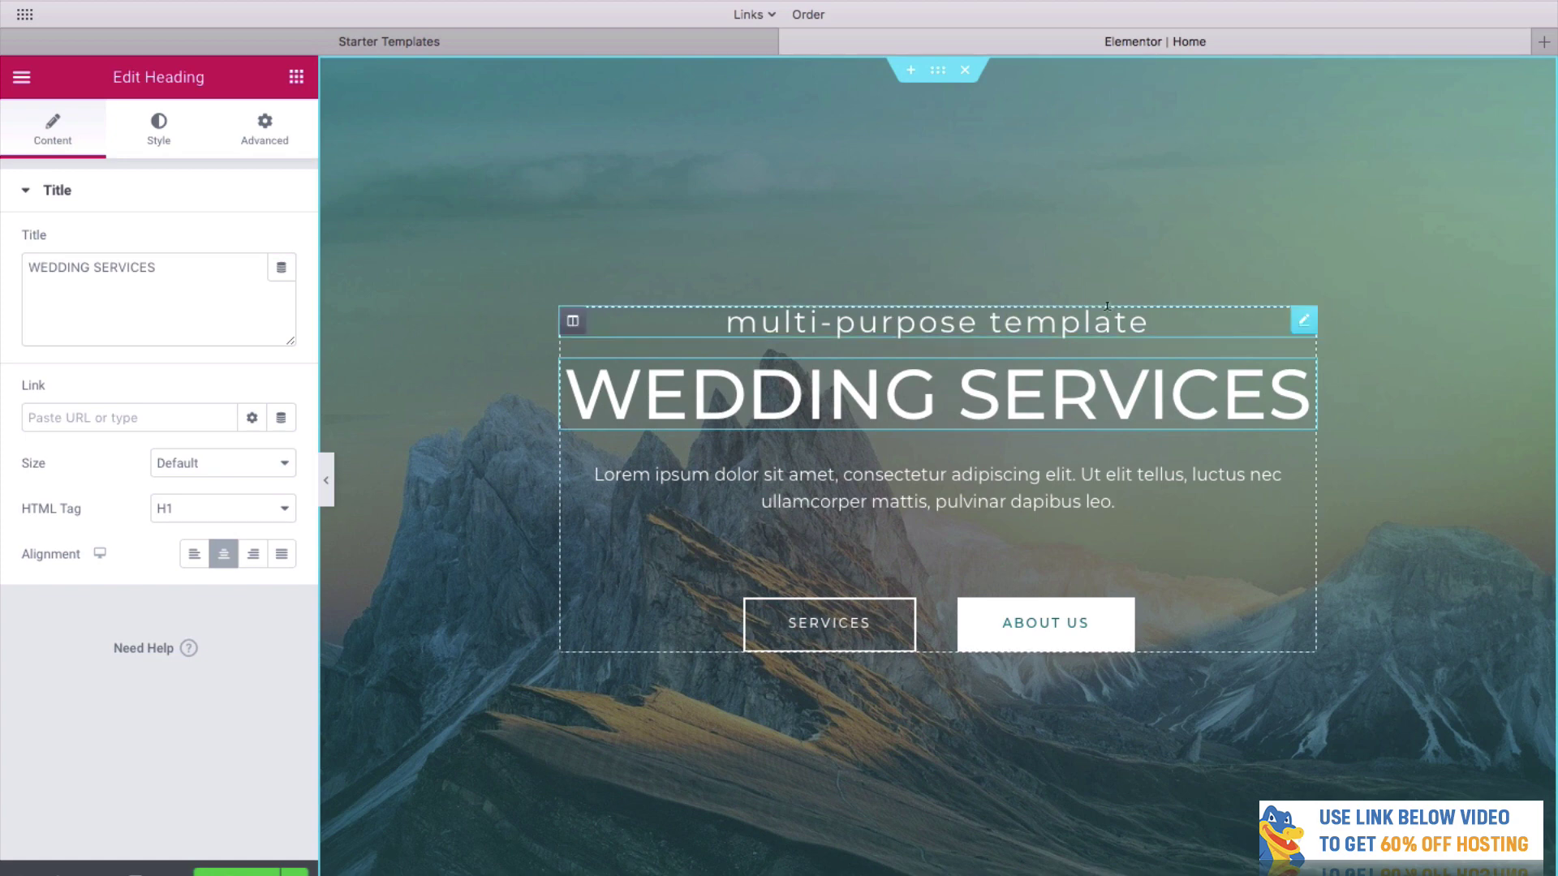
triple_click(1105, 308)
text(W)
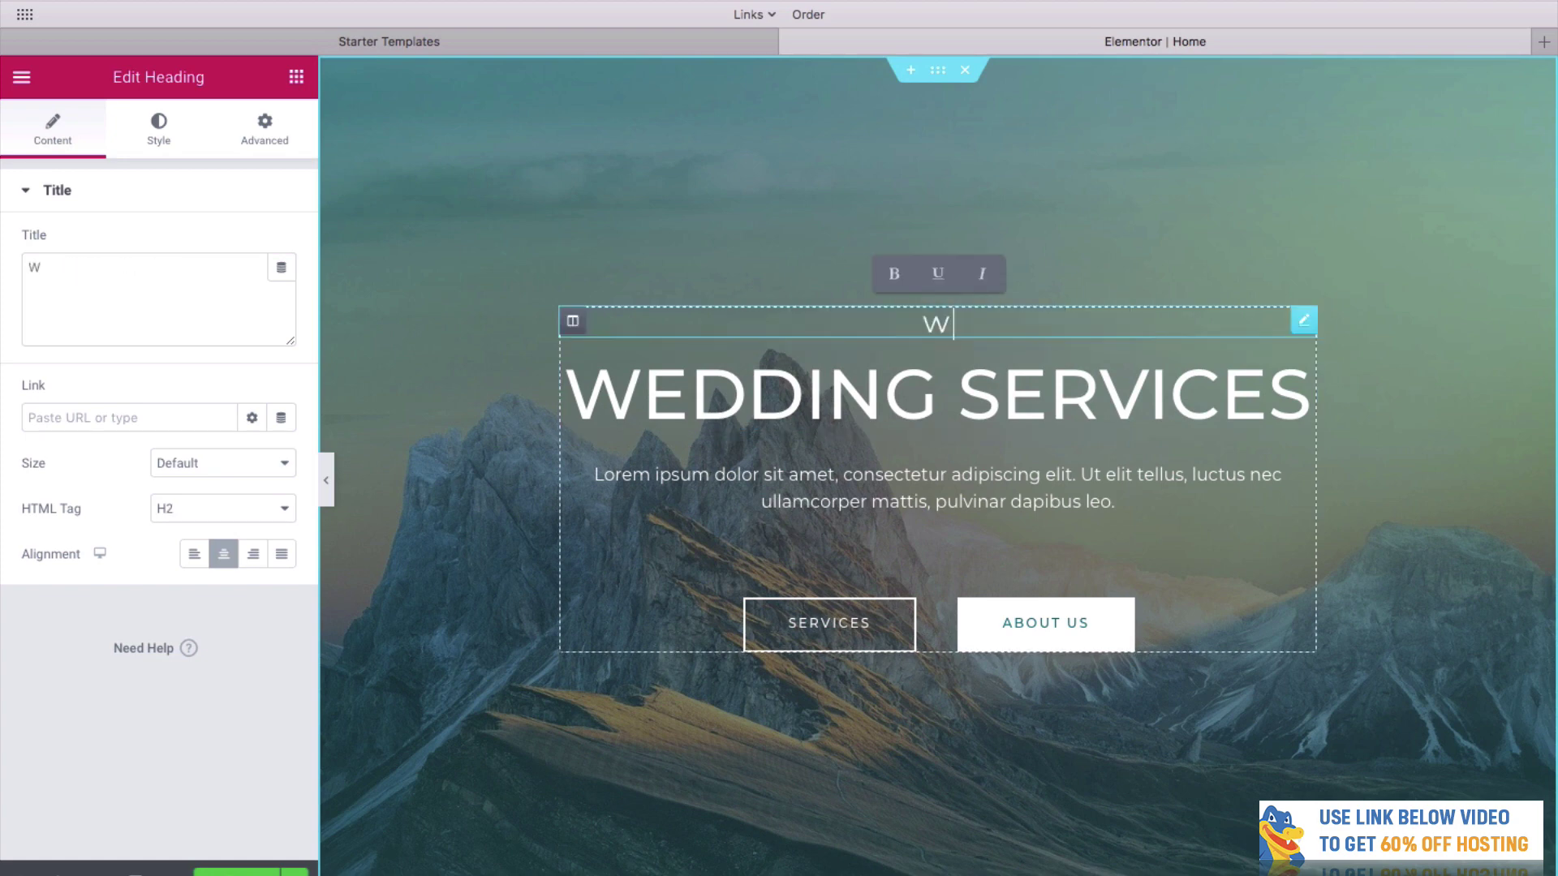
text(elcome to)
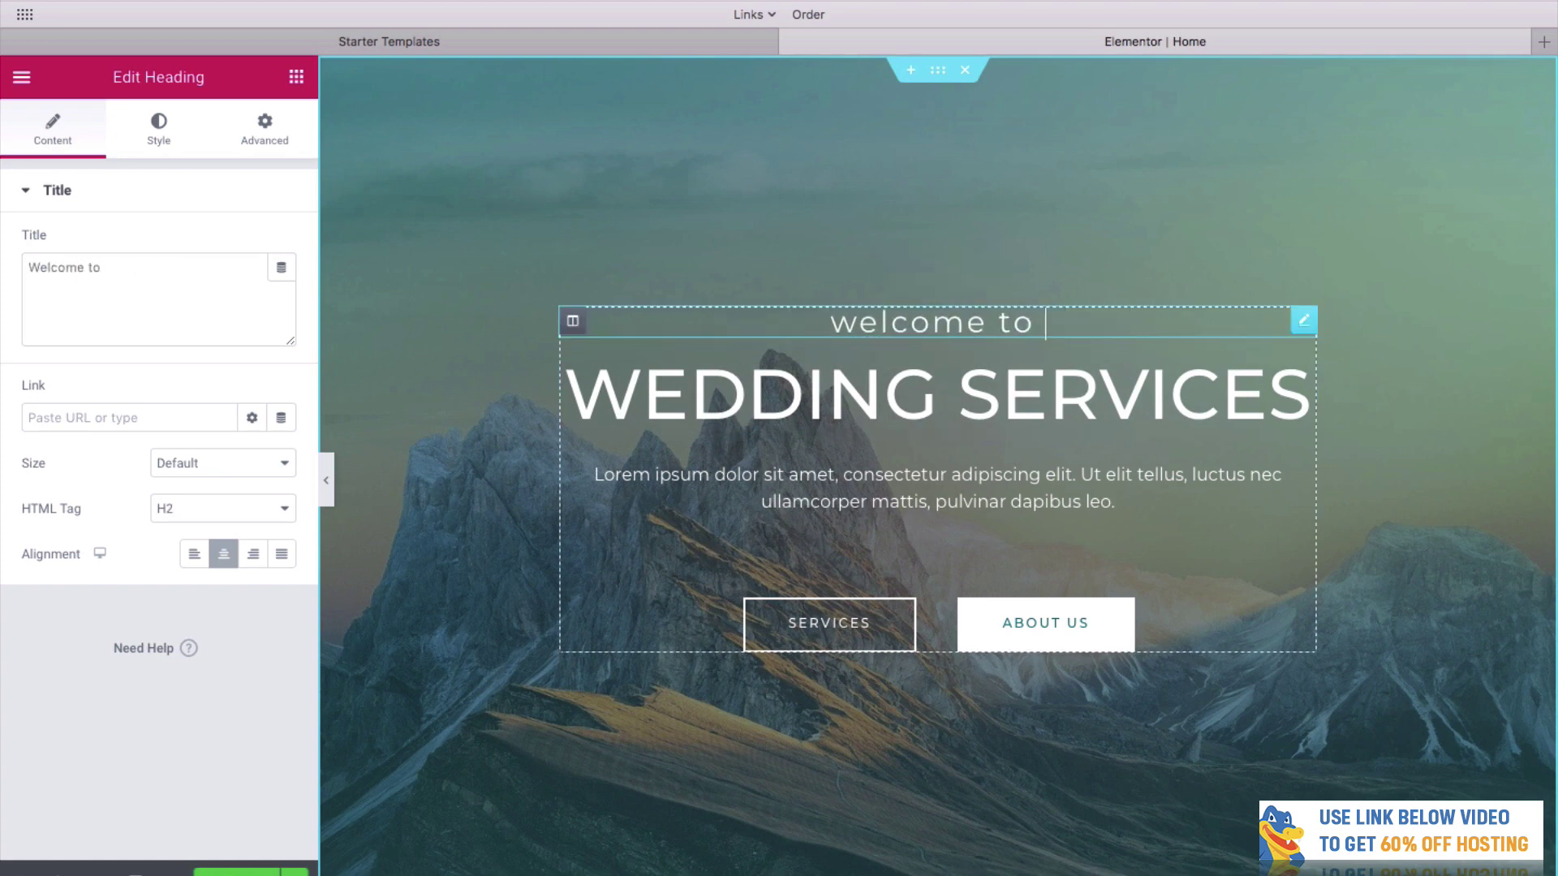
text( Los angeles)
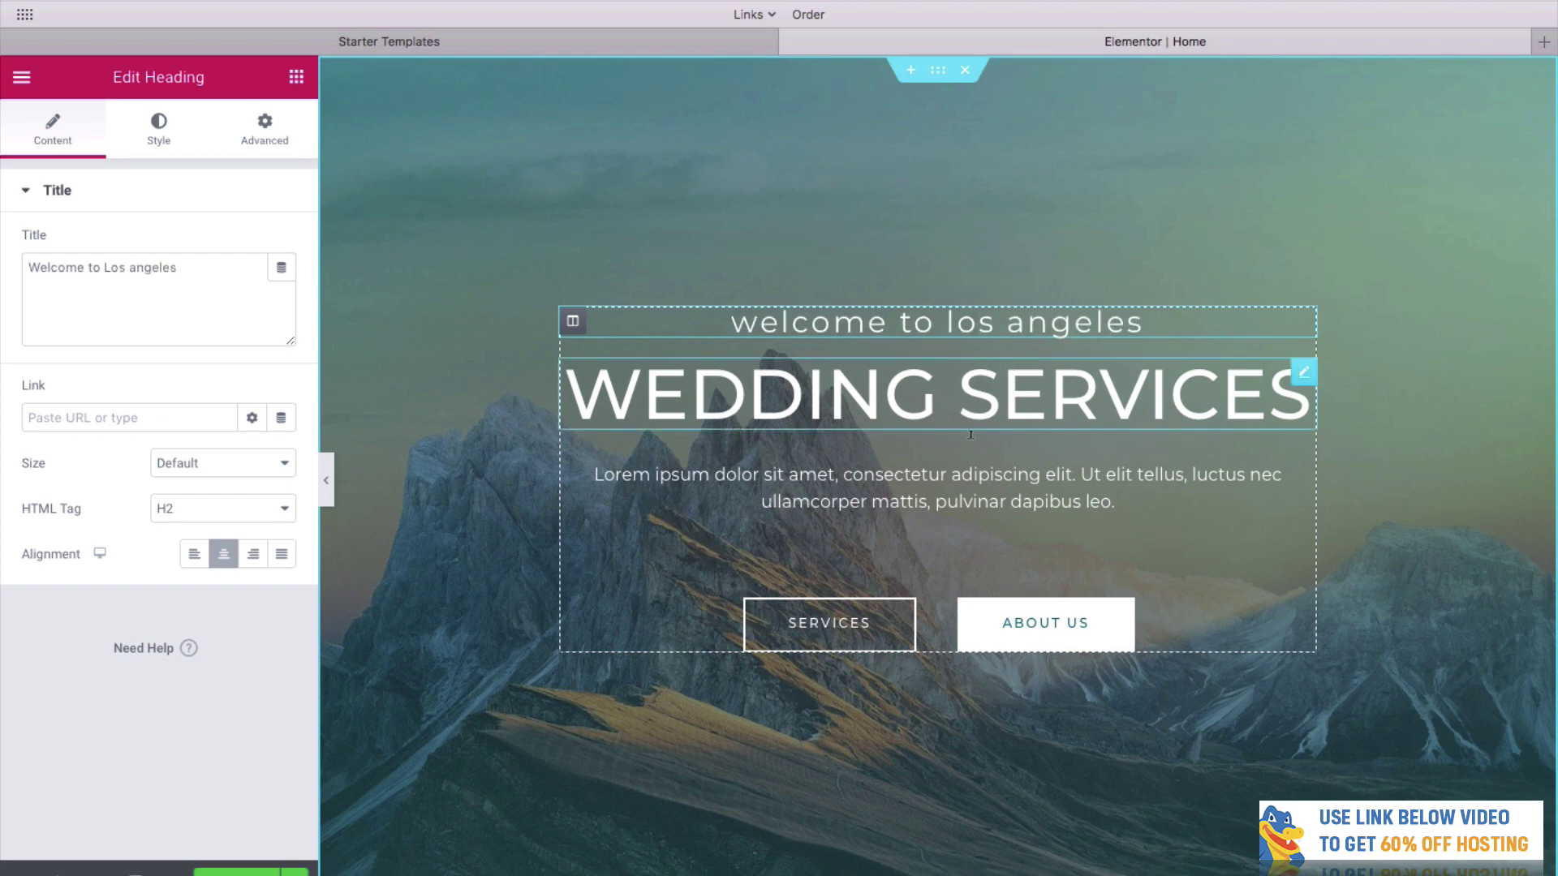
click(957, 475)
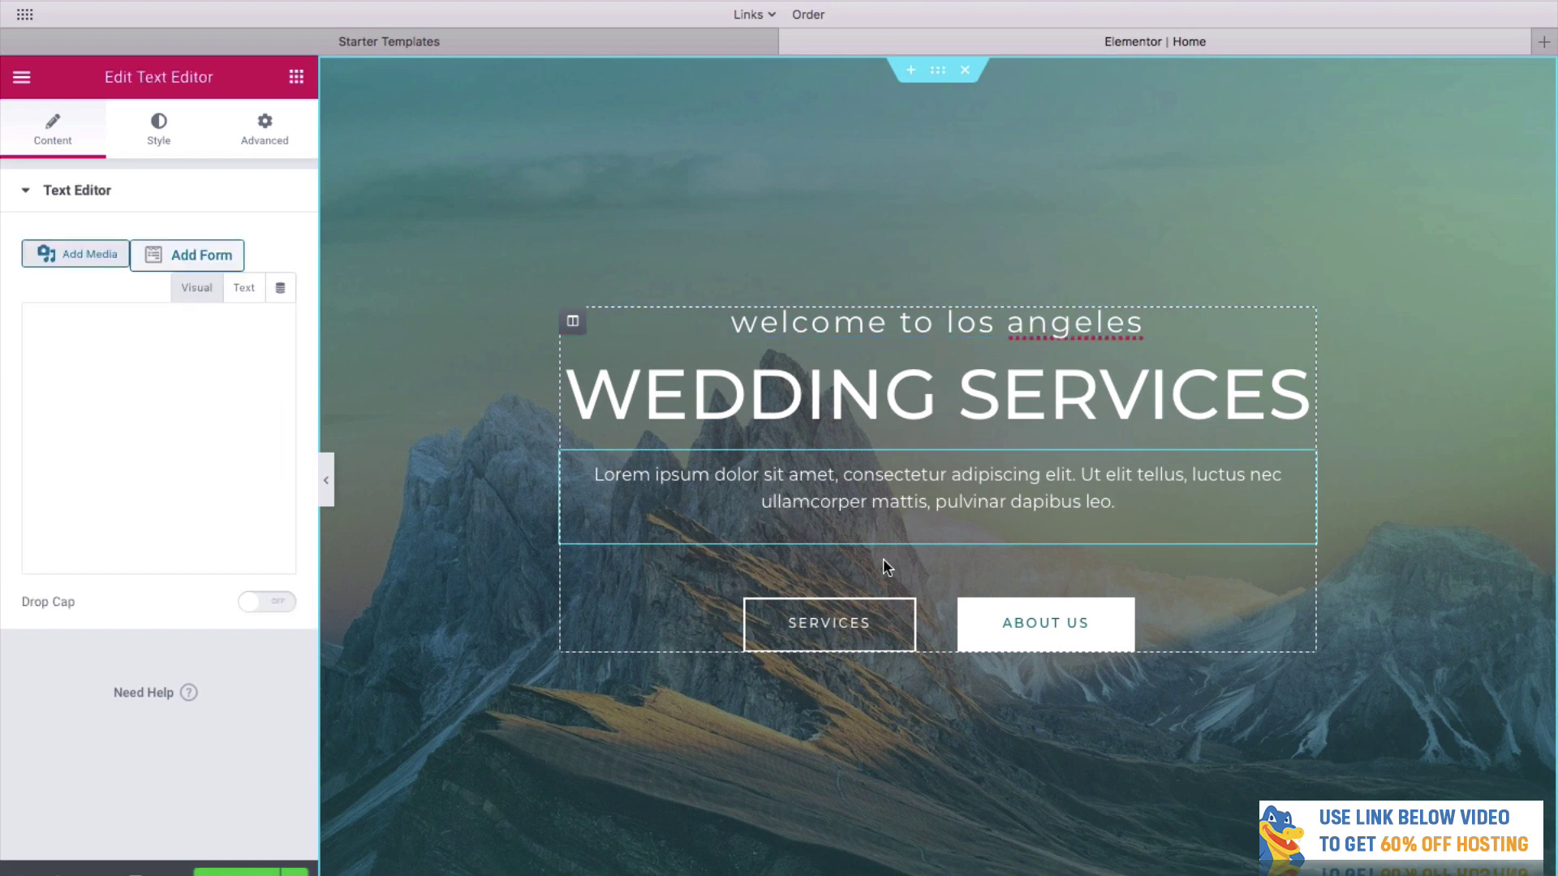
Replace the Lorem ipsum paragraph with 'We help you have a perfect Wedding Day'
triple_click(981, 486)
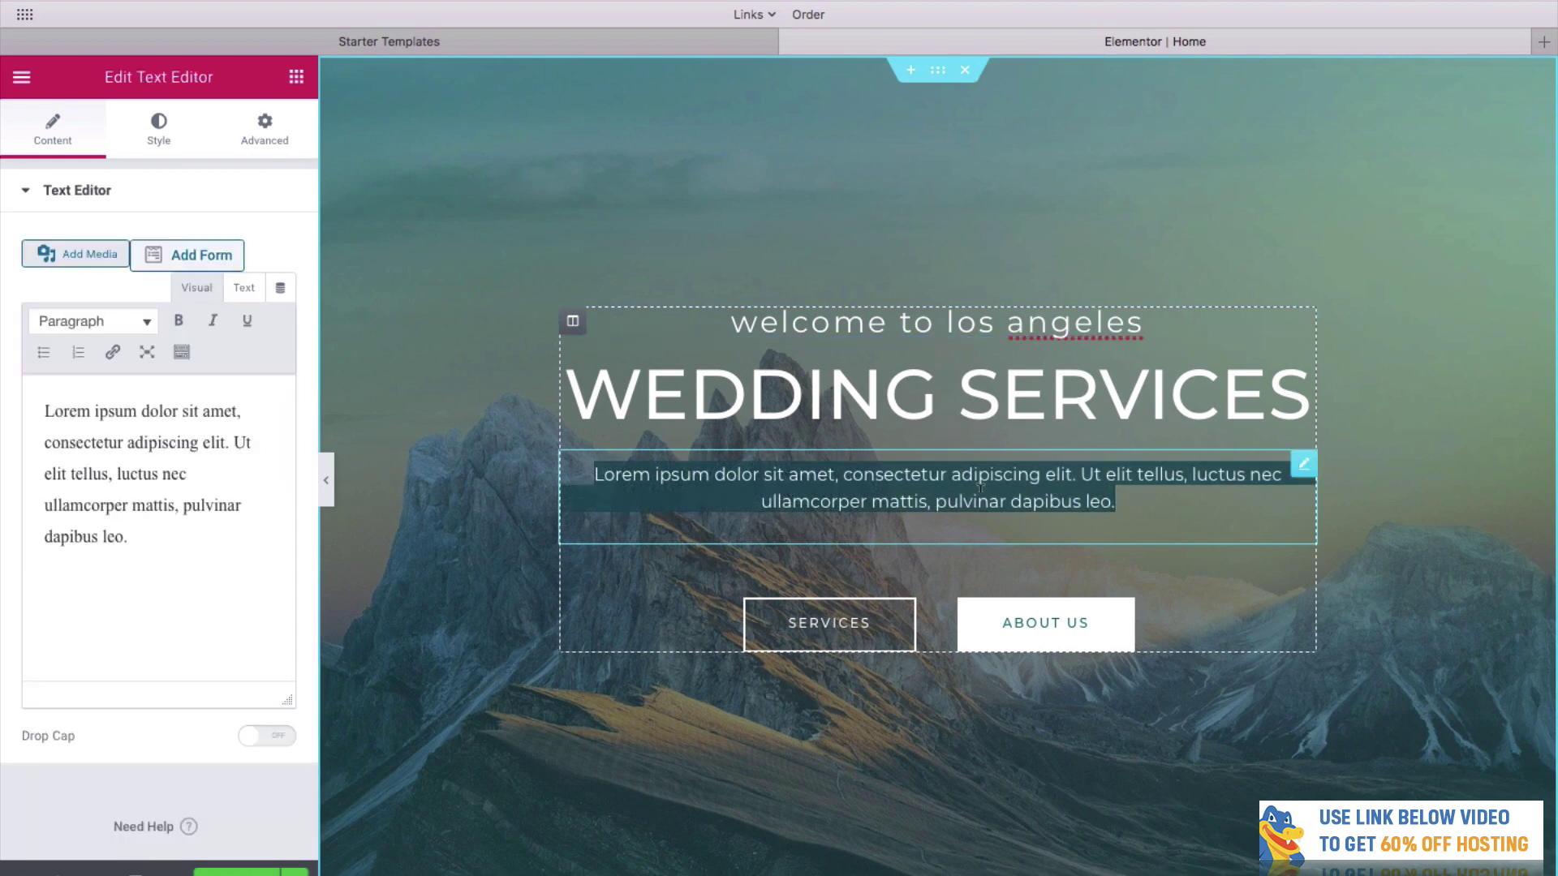
text(We help you )
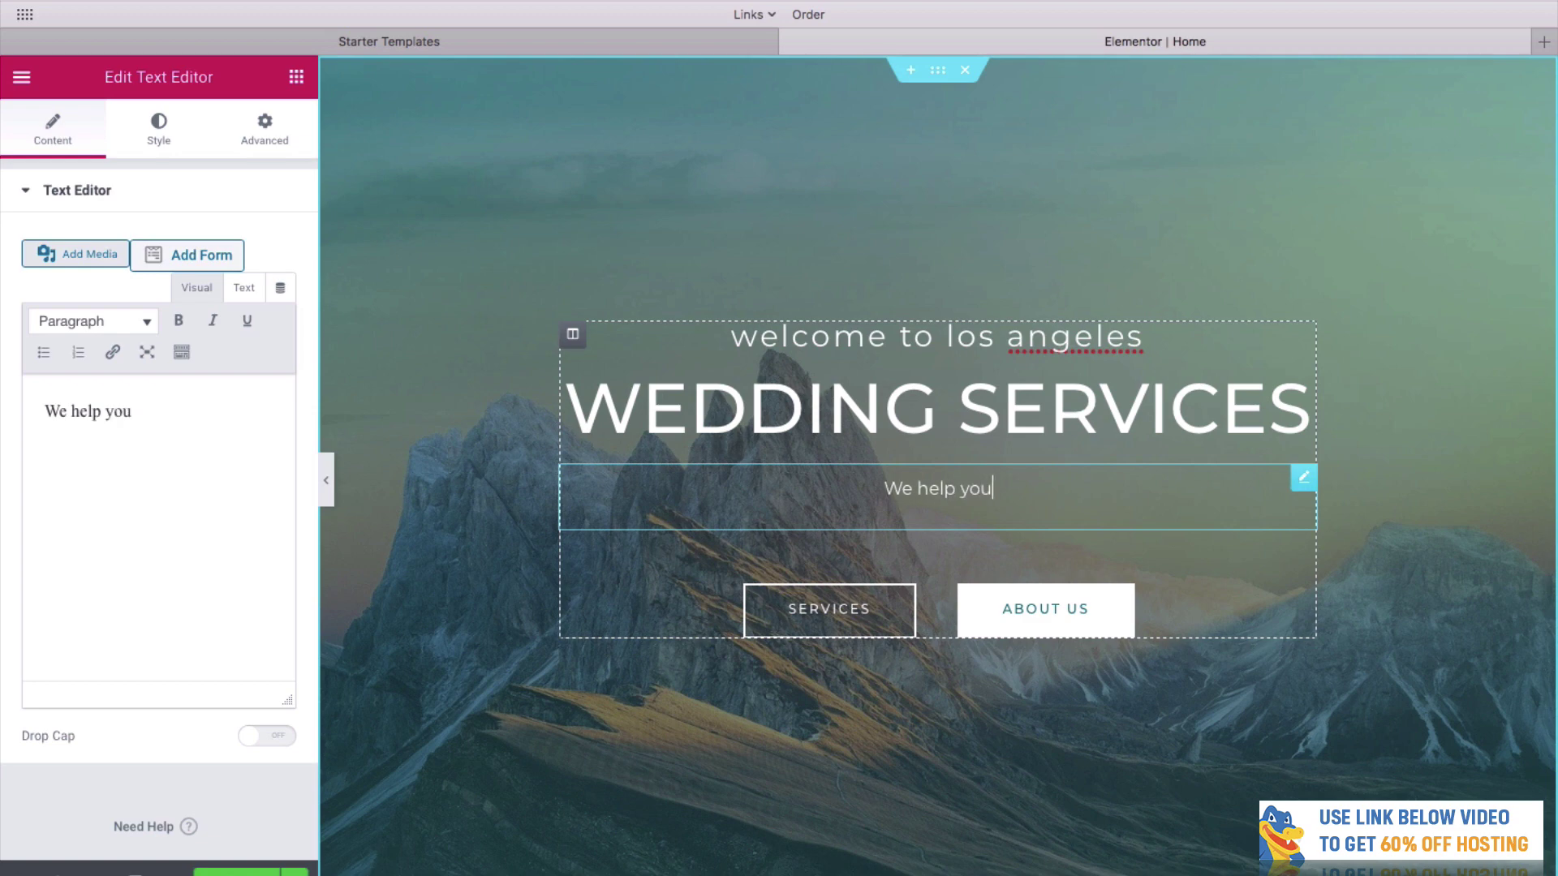
text(have a perfect we)
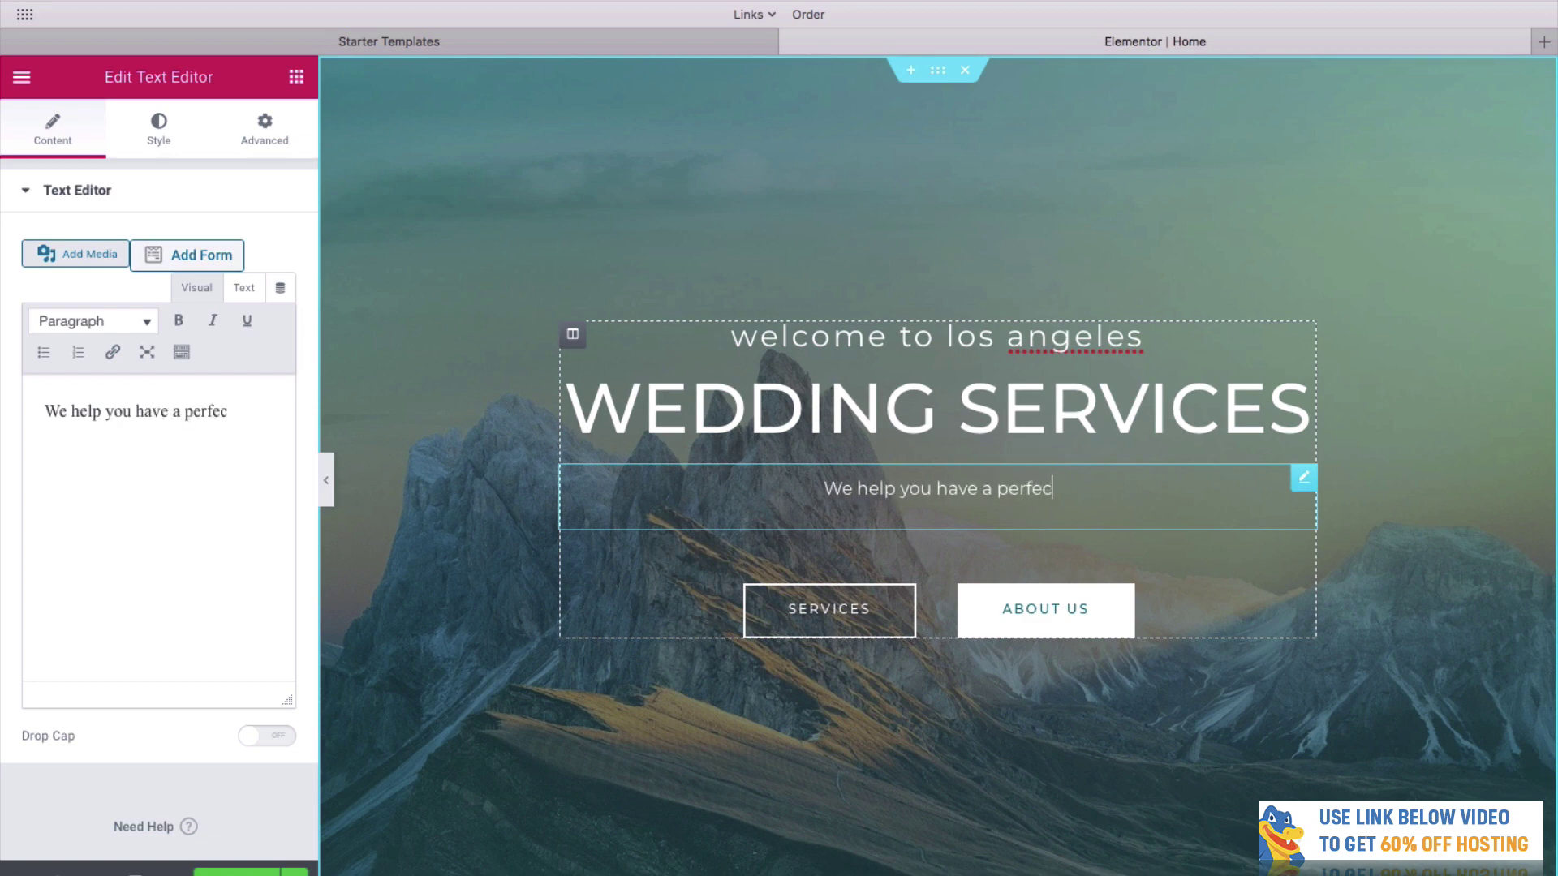
key(BackSpace)
key(BackSpace)
text(Wedding Day)
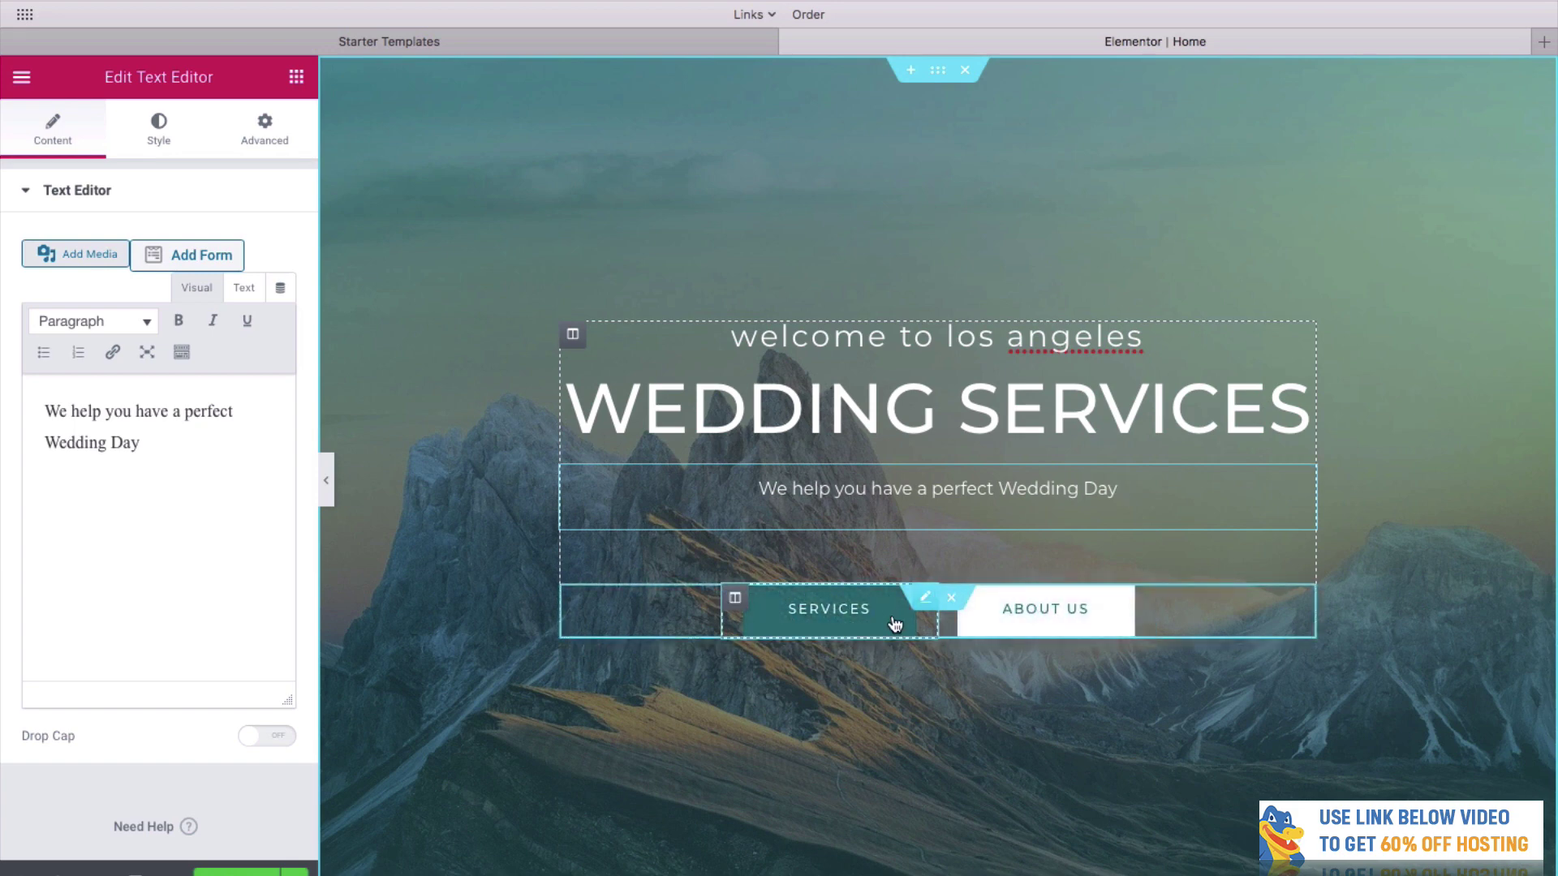
Relabel the hero buttons 'OUR SERVICES' and 'OUR STORY', then open a new browser tab
click(832, 620)
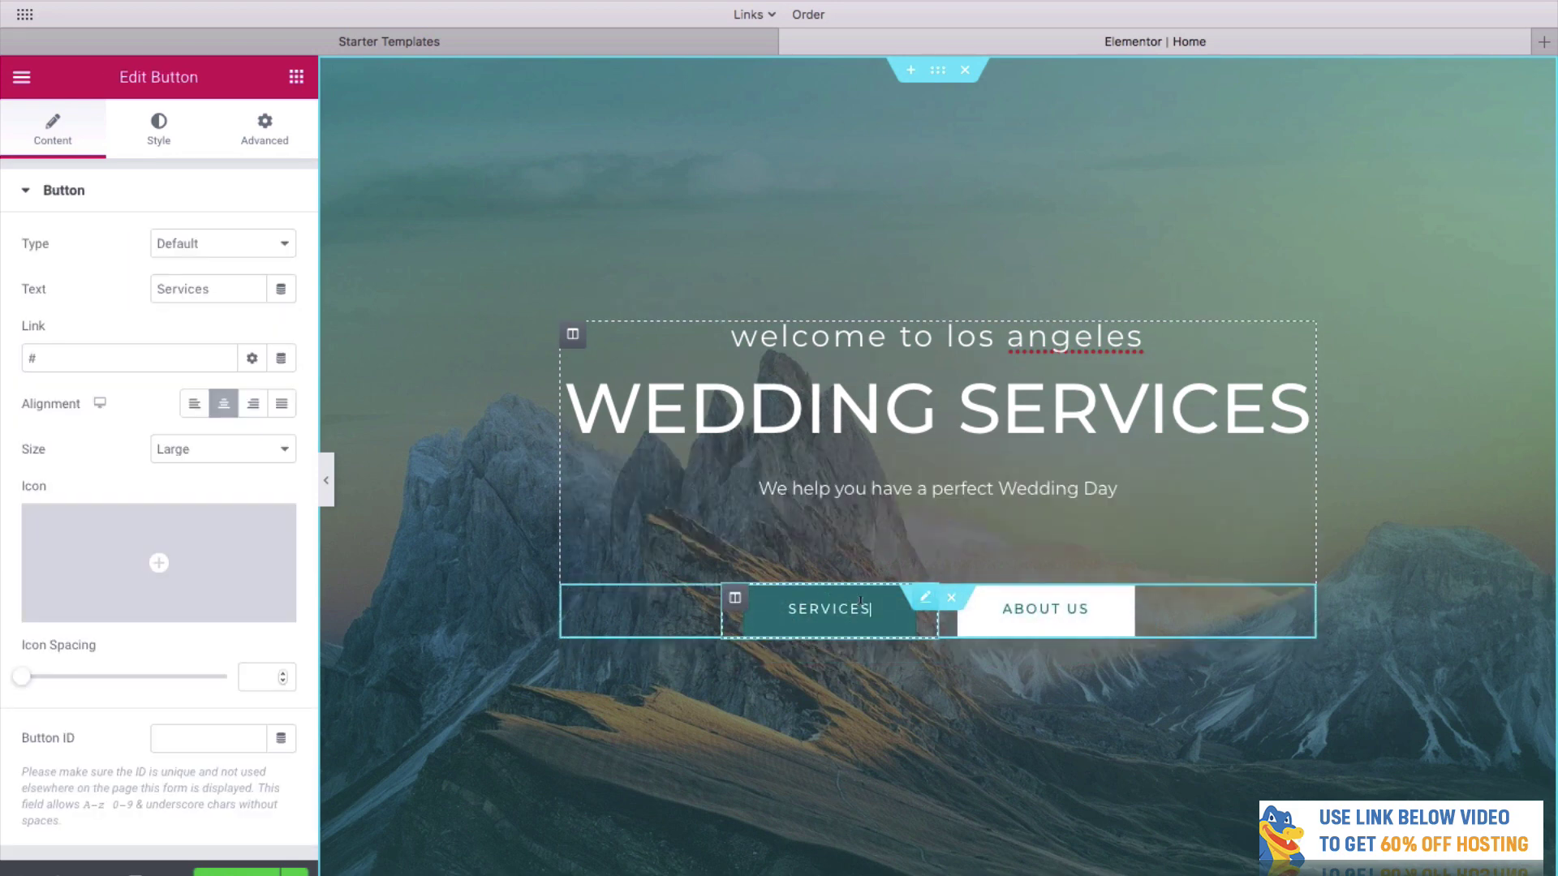
key(BackSpace)
key(BackSpace)
key(BackSpace)
key(BackSpace)
key(BackSpace)
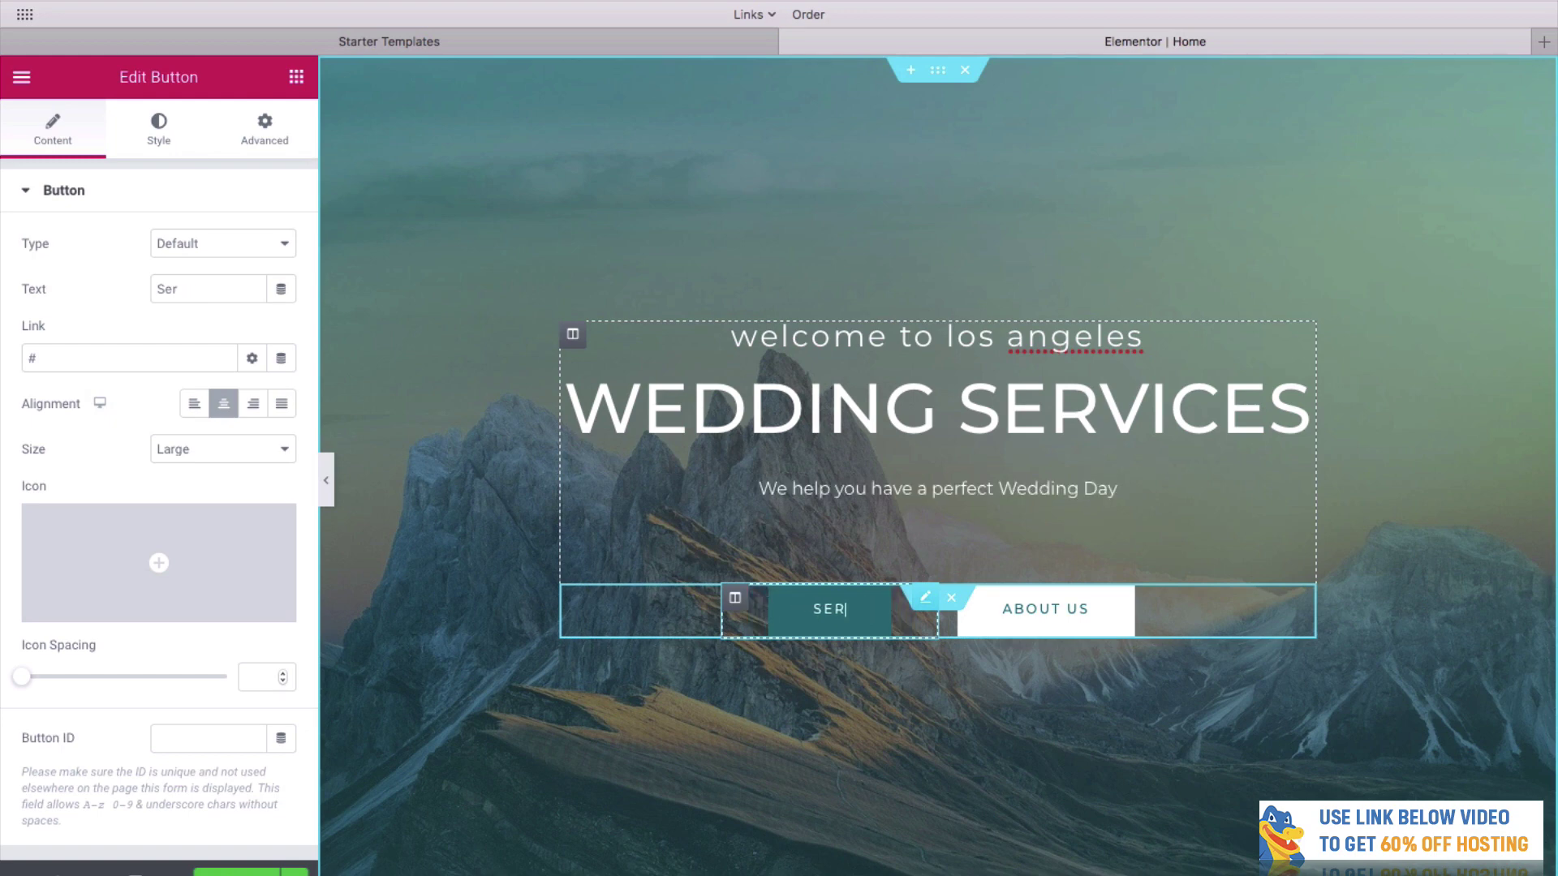
key(BackSpace)
key(BackSpace)
key(BackSpace)
text(OUR SERVI)
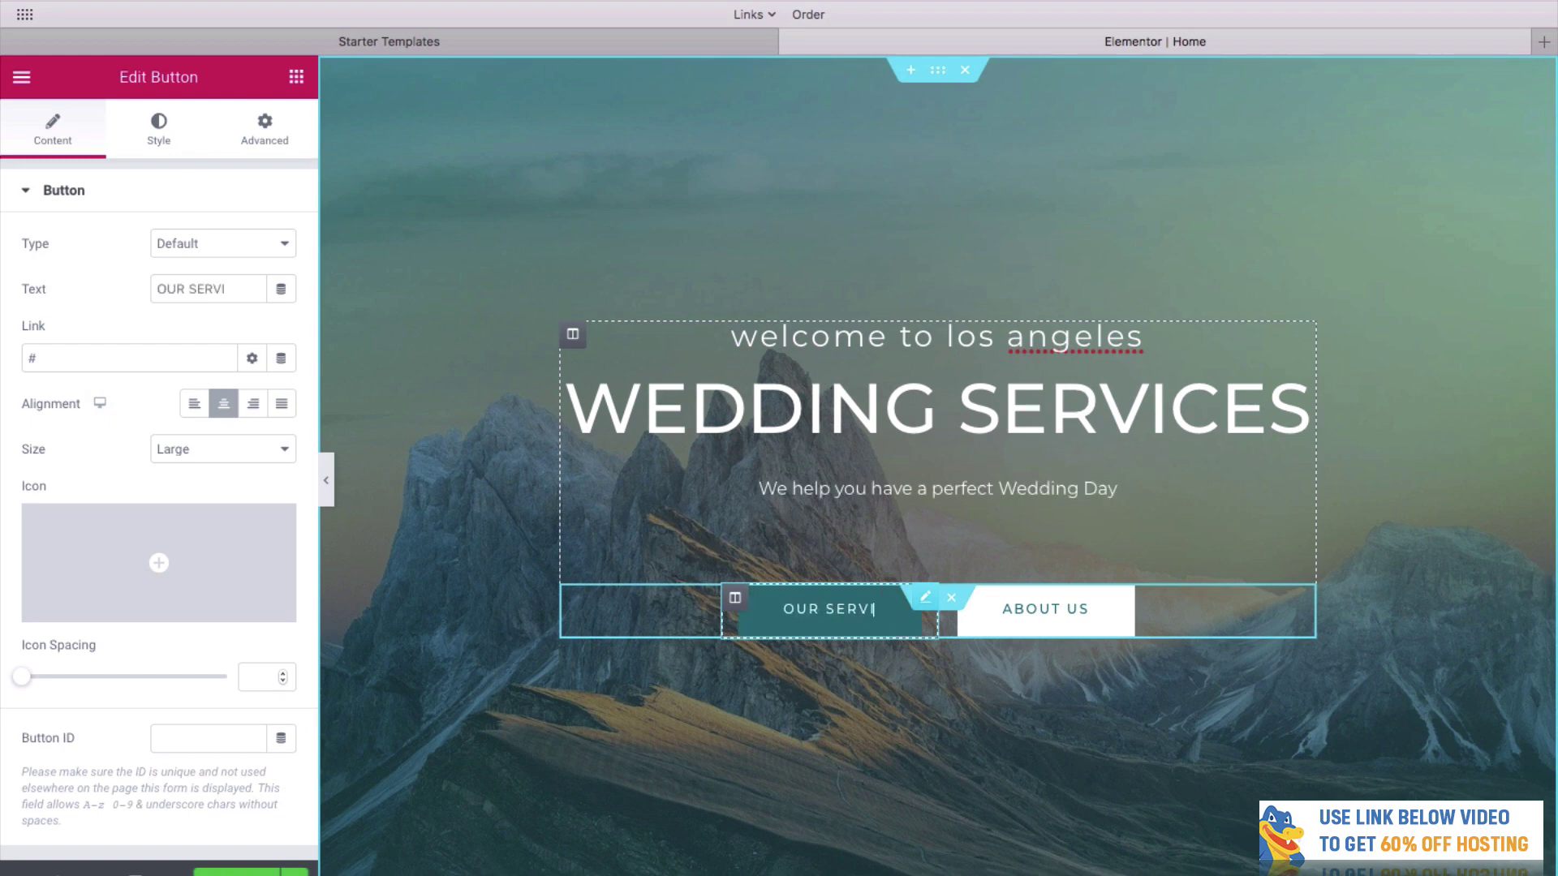
text(CES)
click(1075, 622)
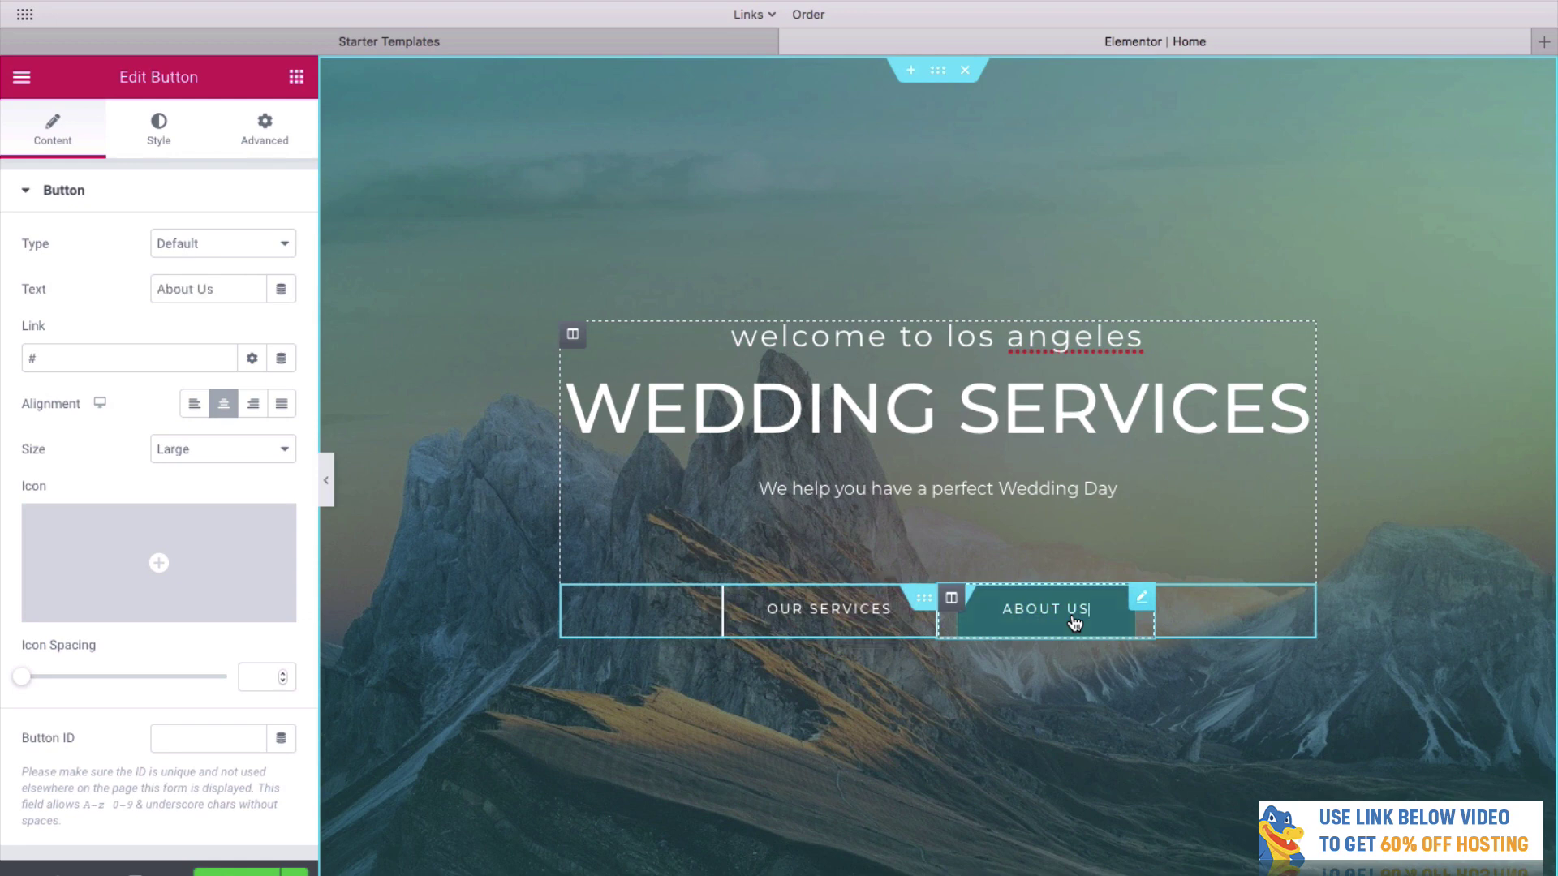
key(super+a)
text(OUR)
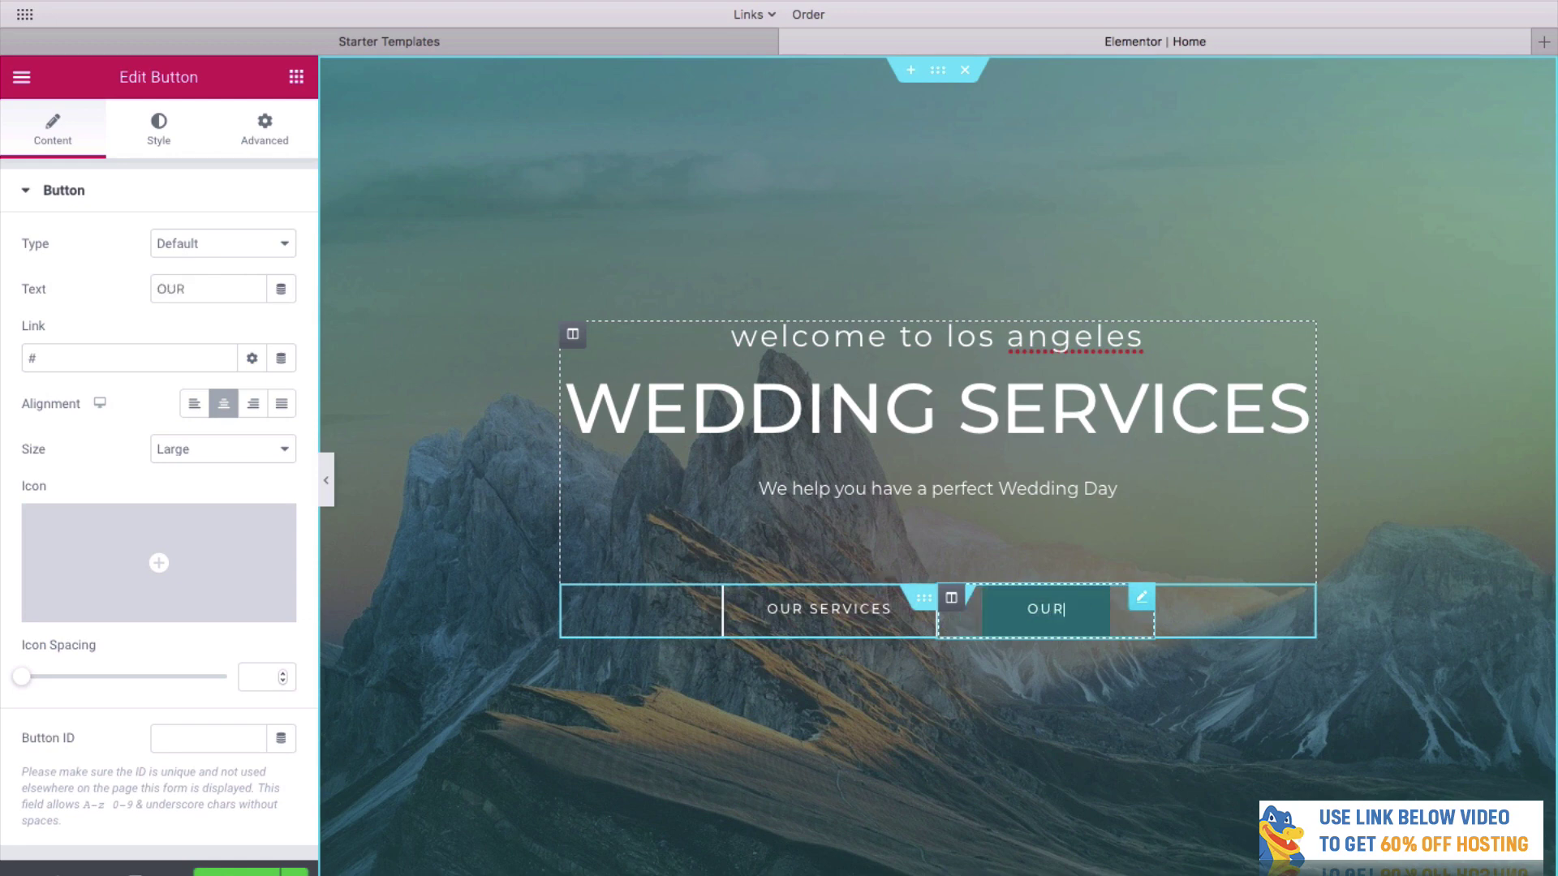
text( STORY)
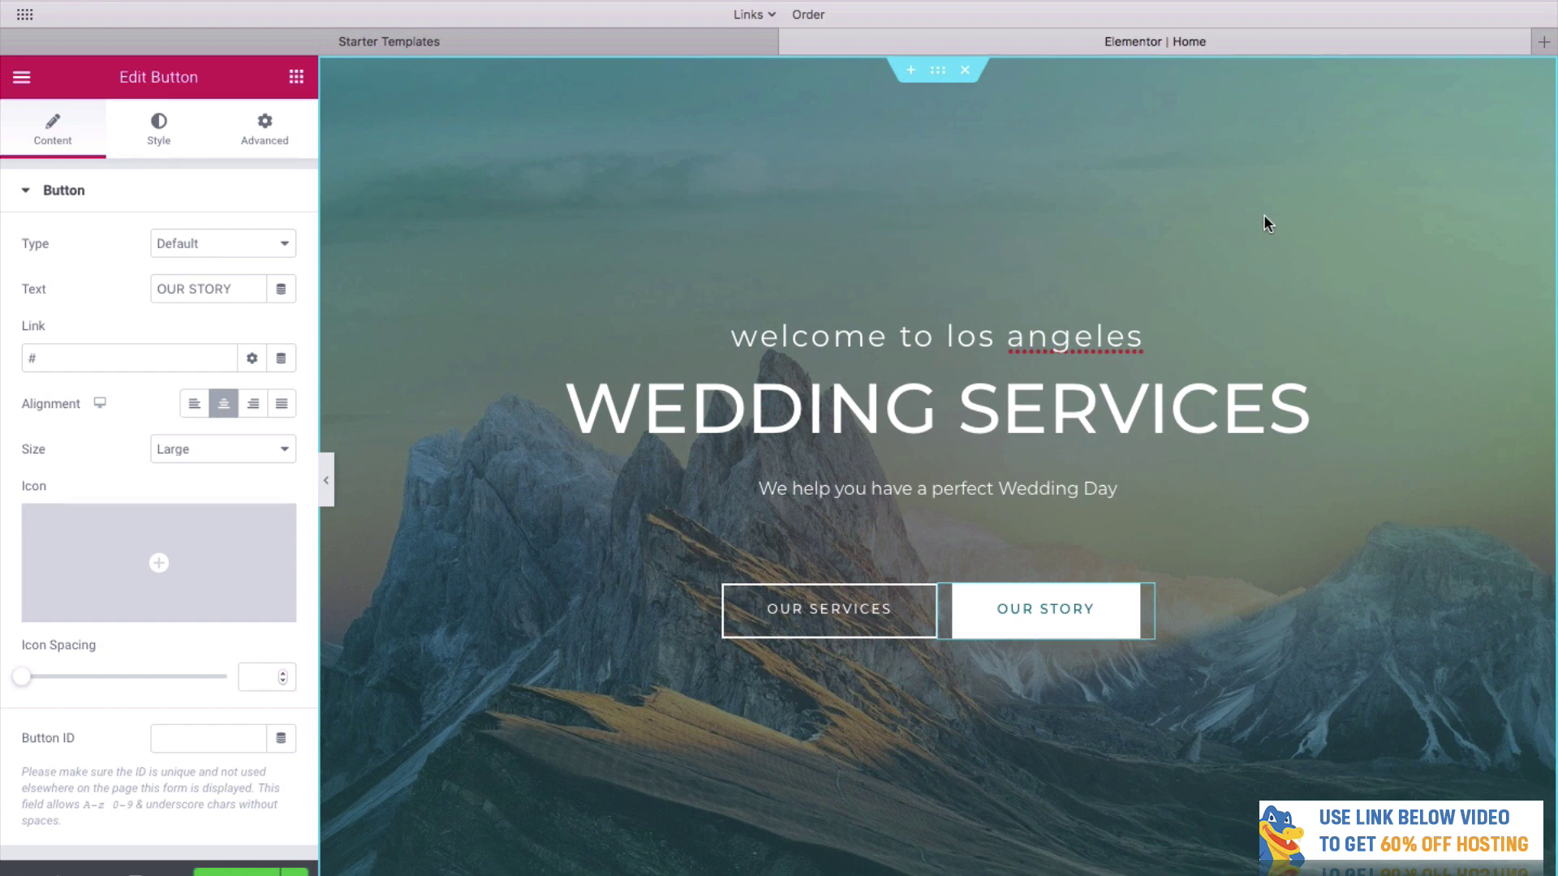
key(super+t)
Go to Unsplash, search for 'wedding', and pick a bridal gown photo
text(unsp)
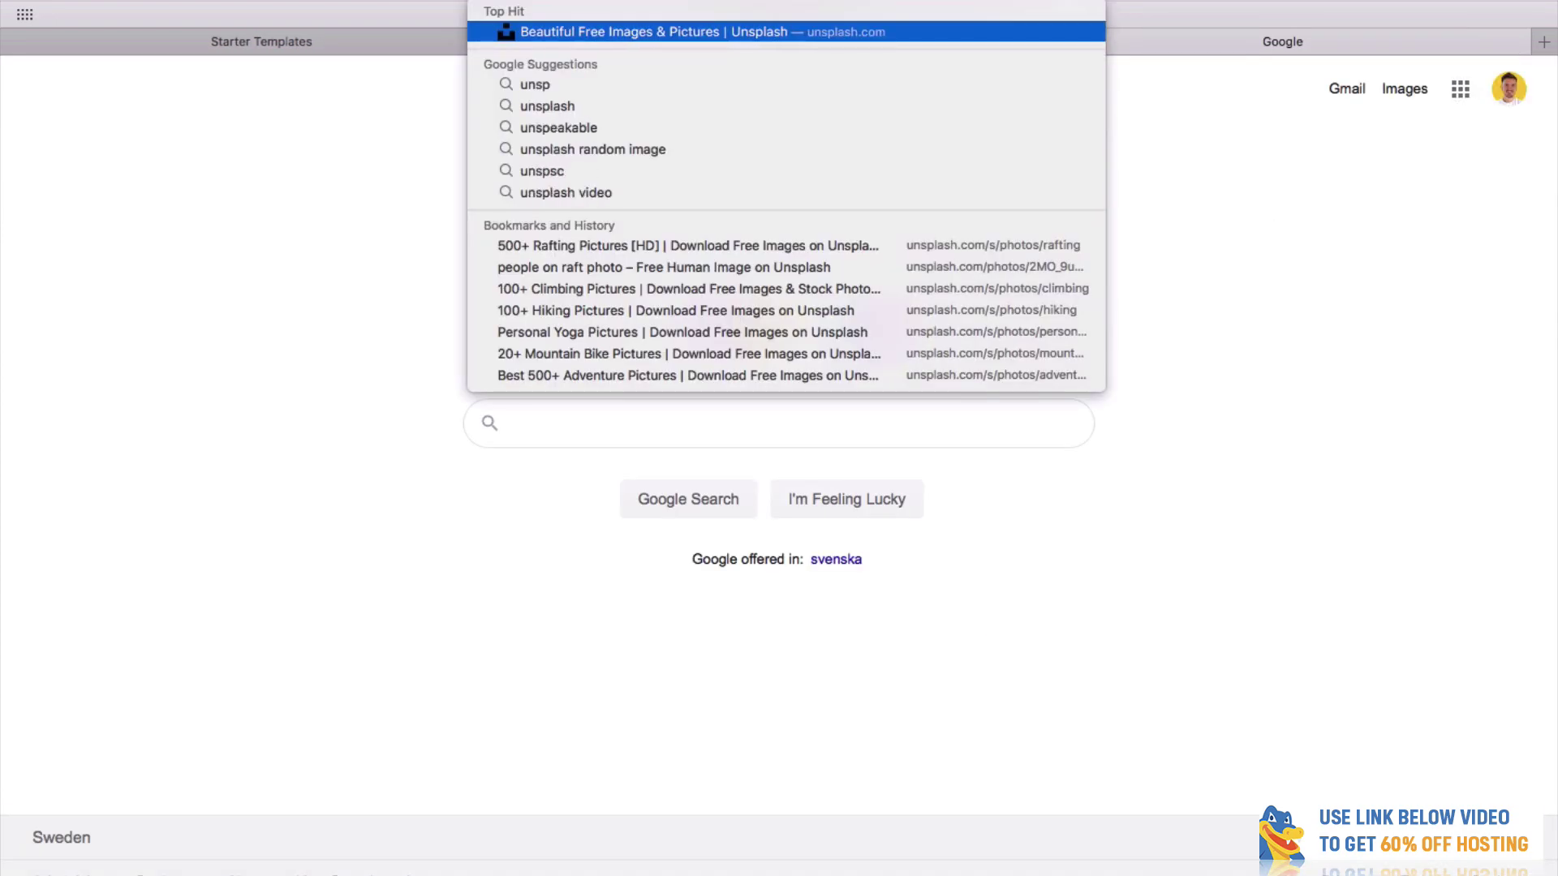
key(Return)
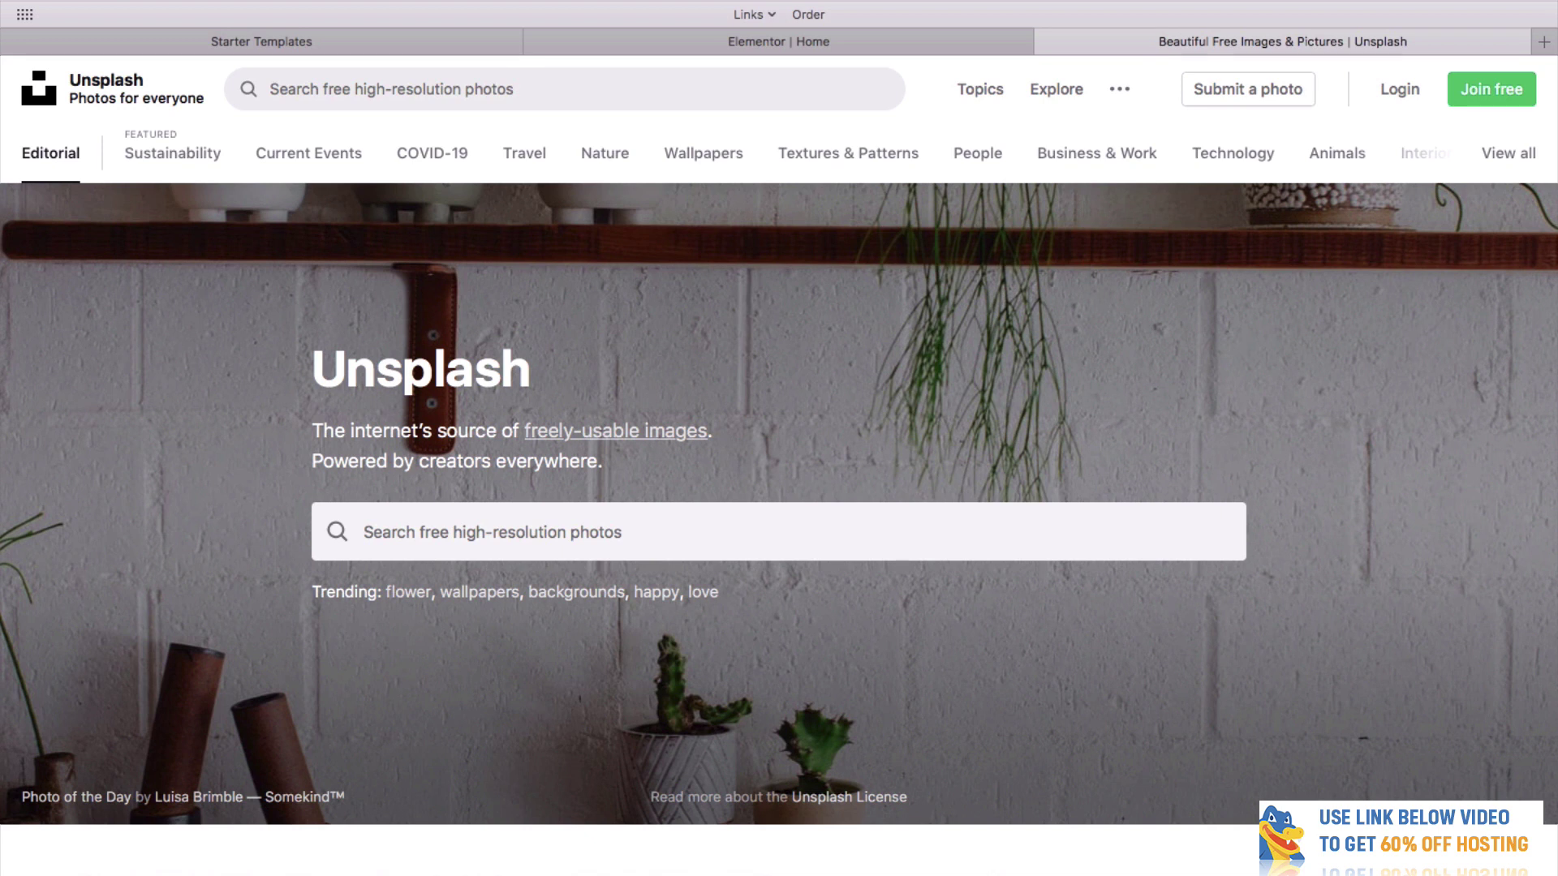
click(793, 88)
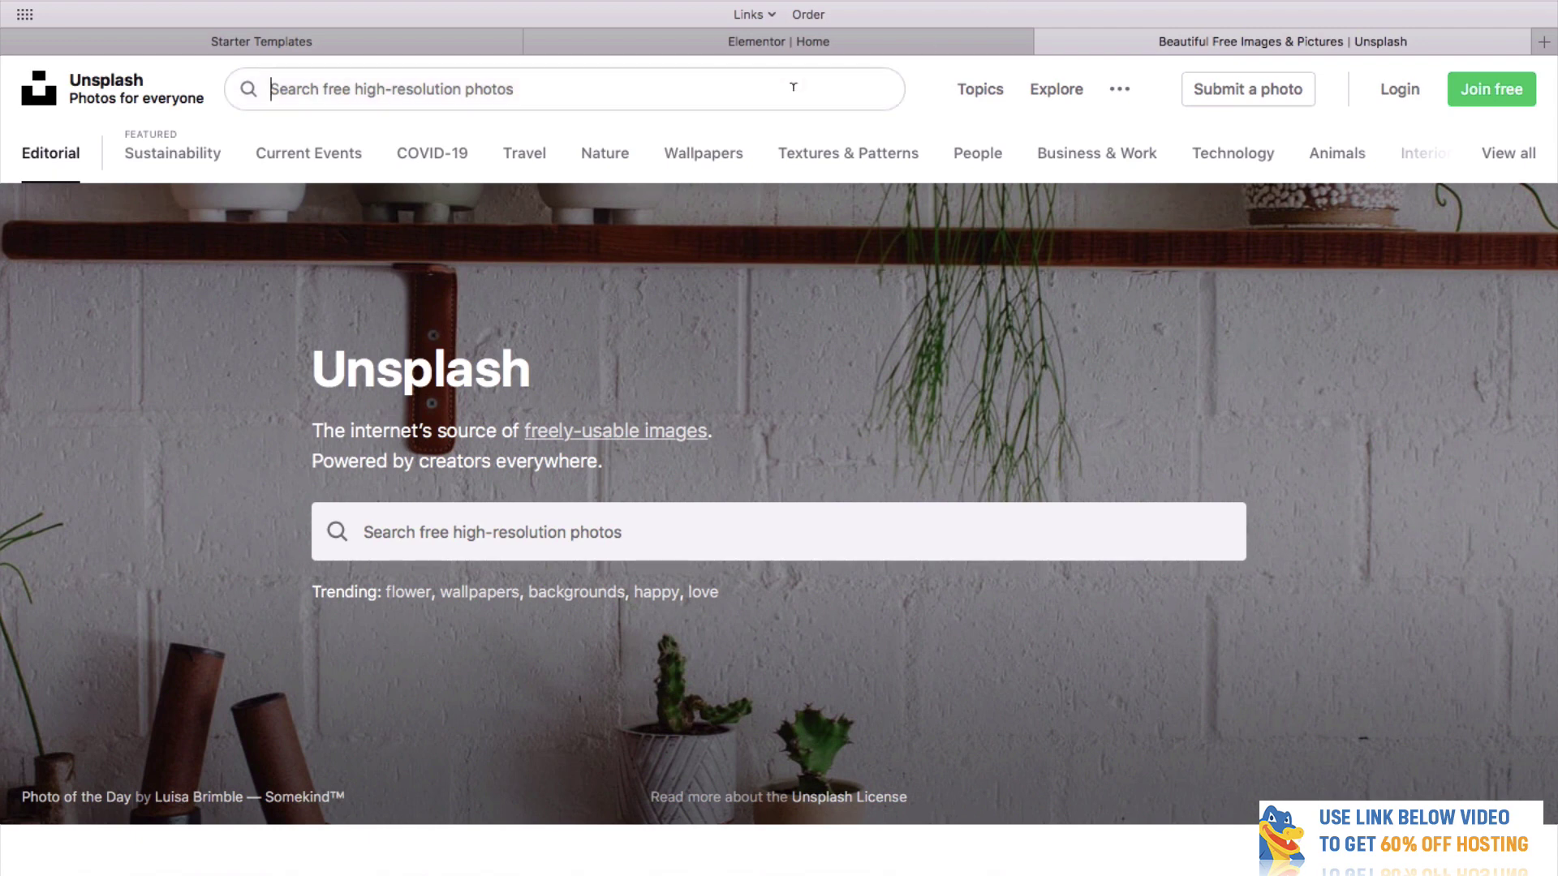
text(wedding)
key(Return)
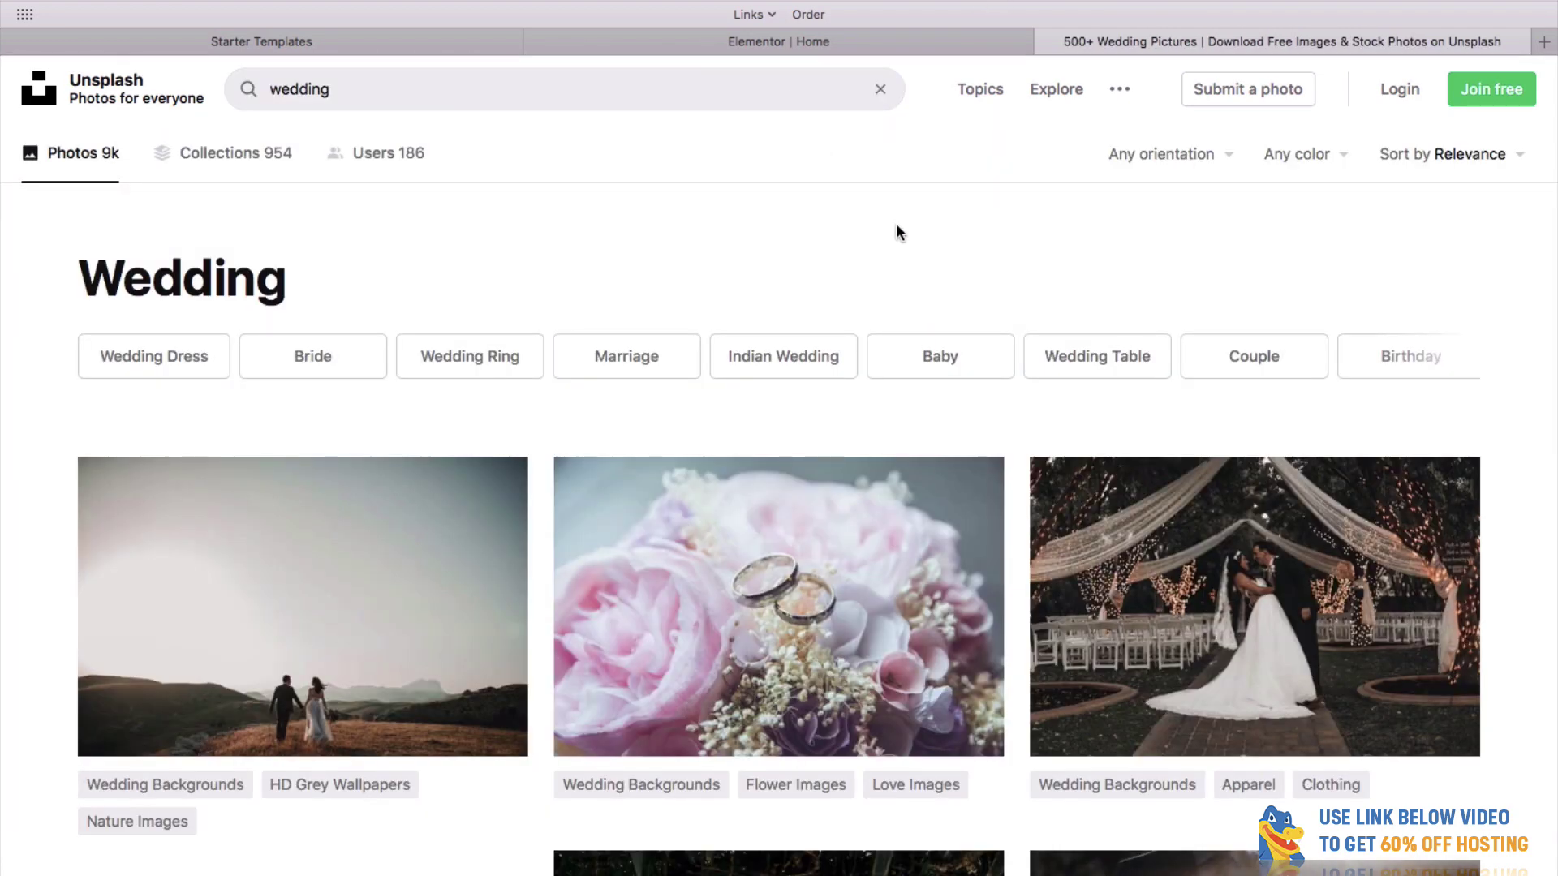
mouse_move(355, 498)
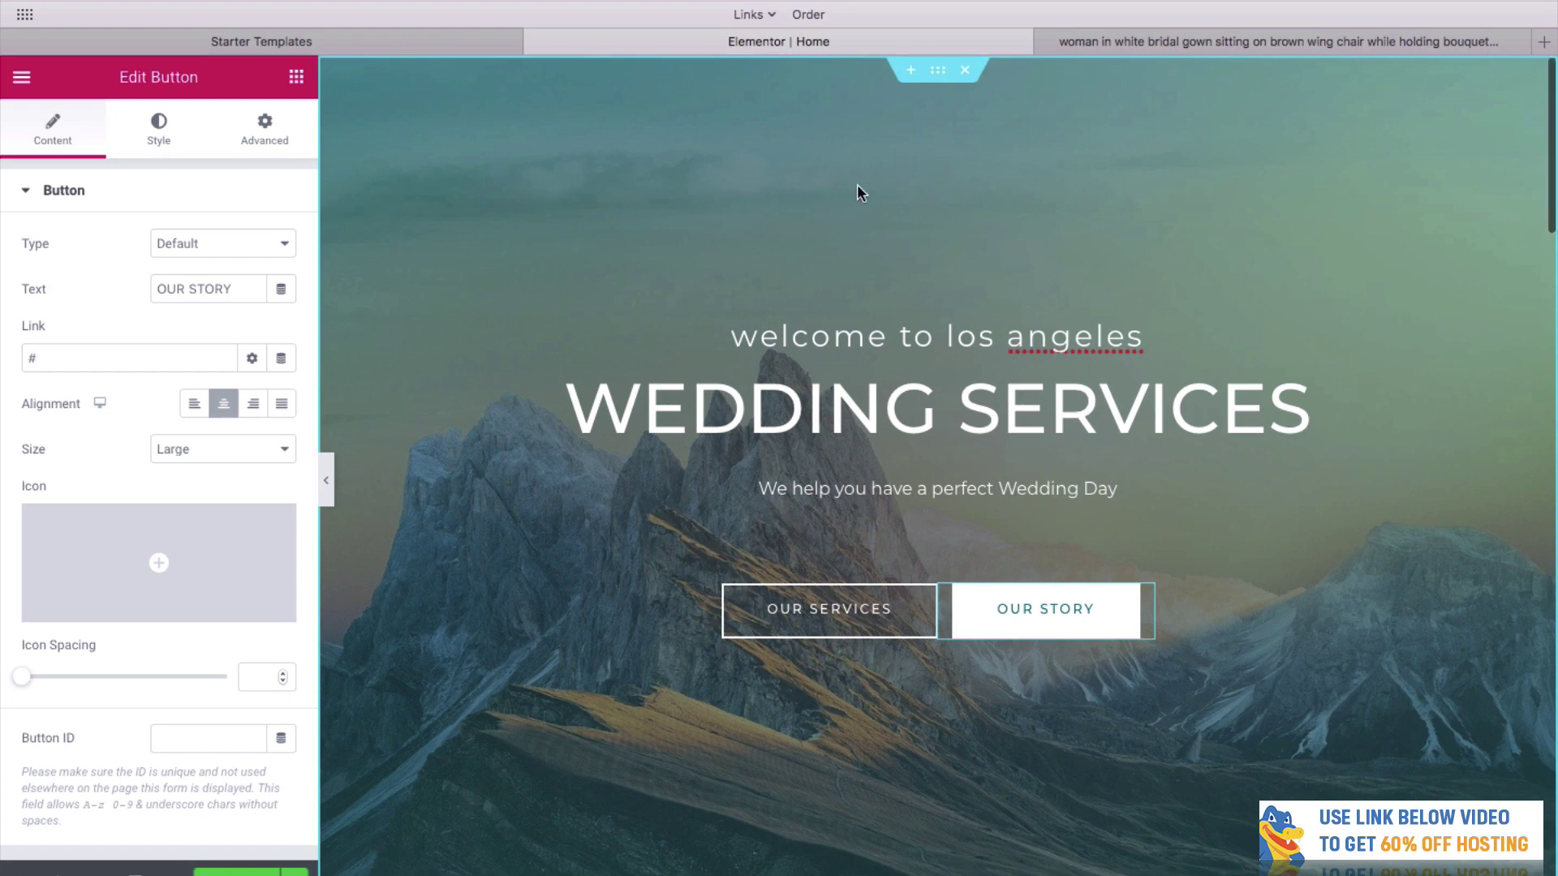
Open the hero section's settings and show its Style background options
right_click(857, 186)
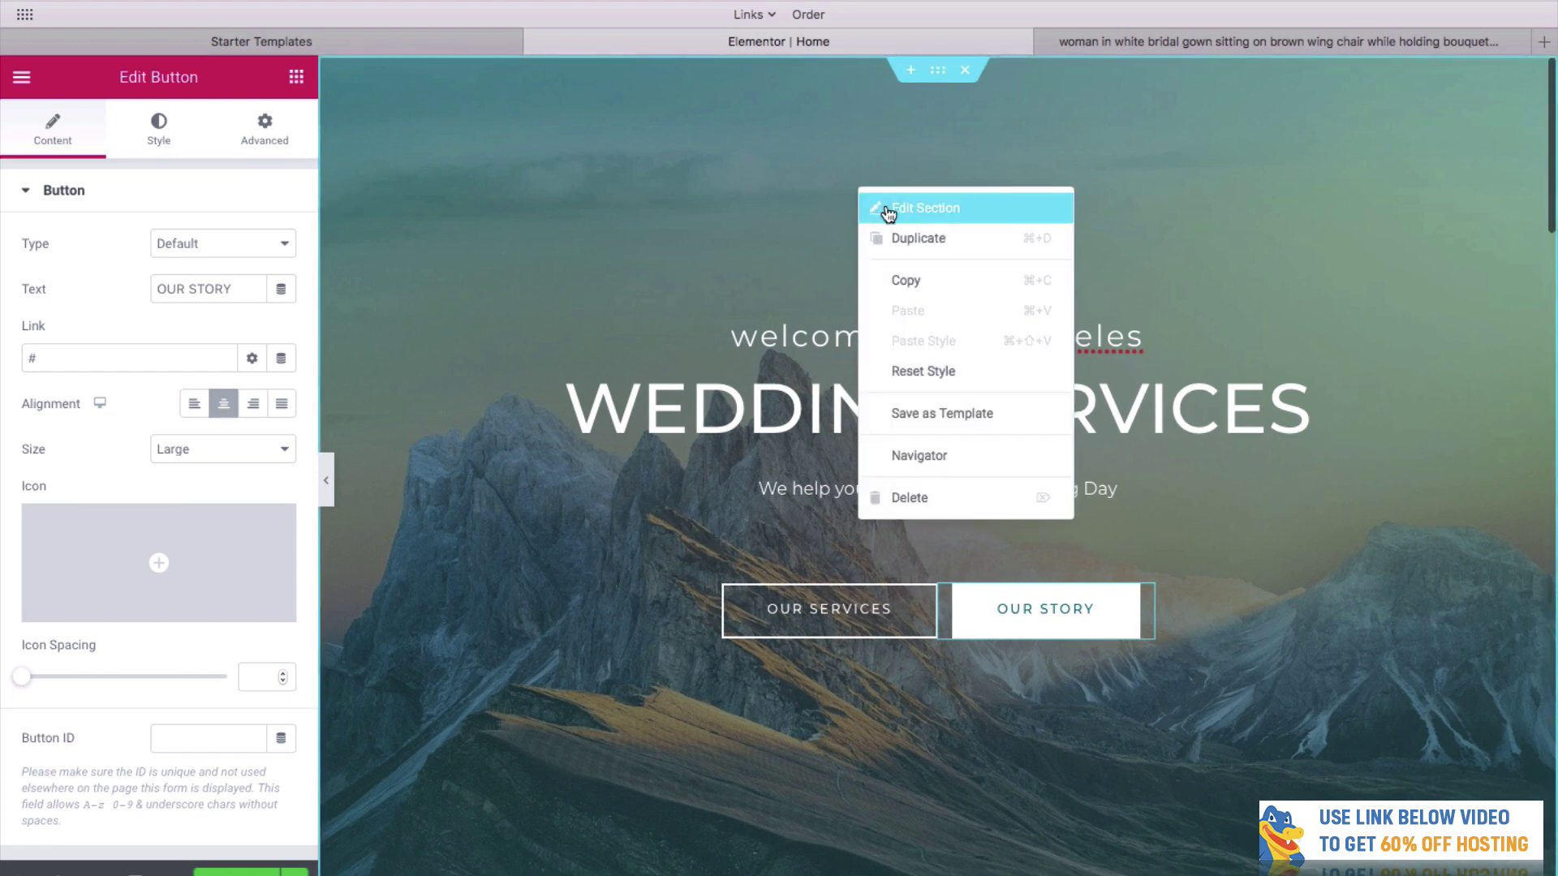
click(888, 210)
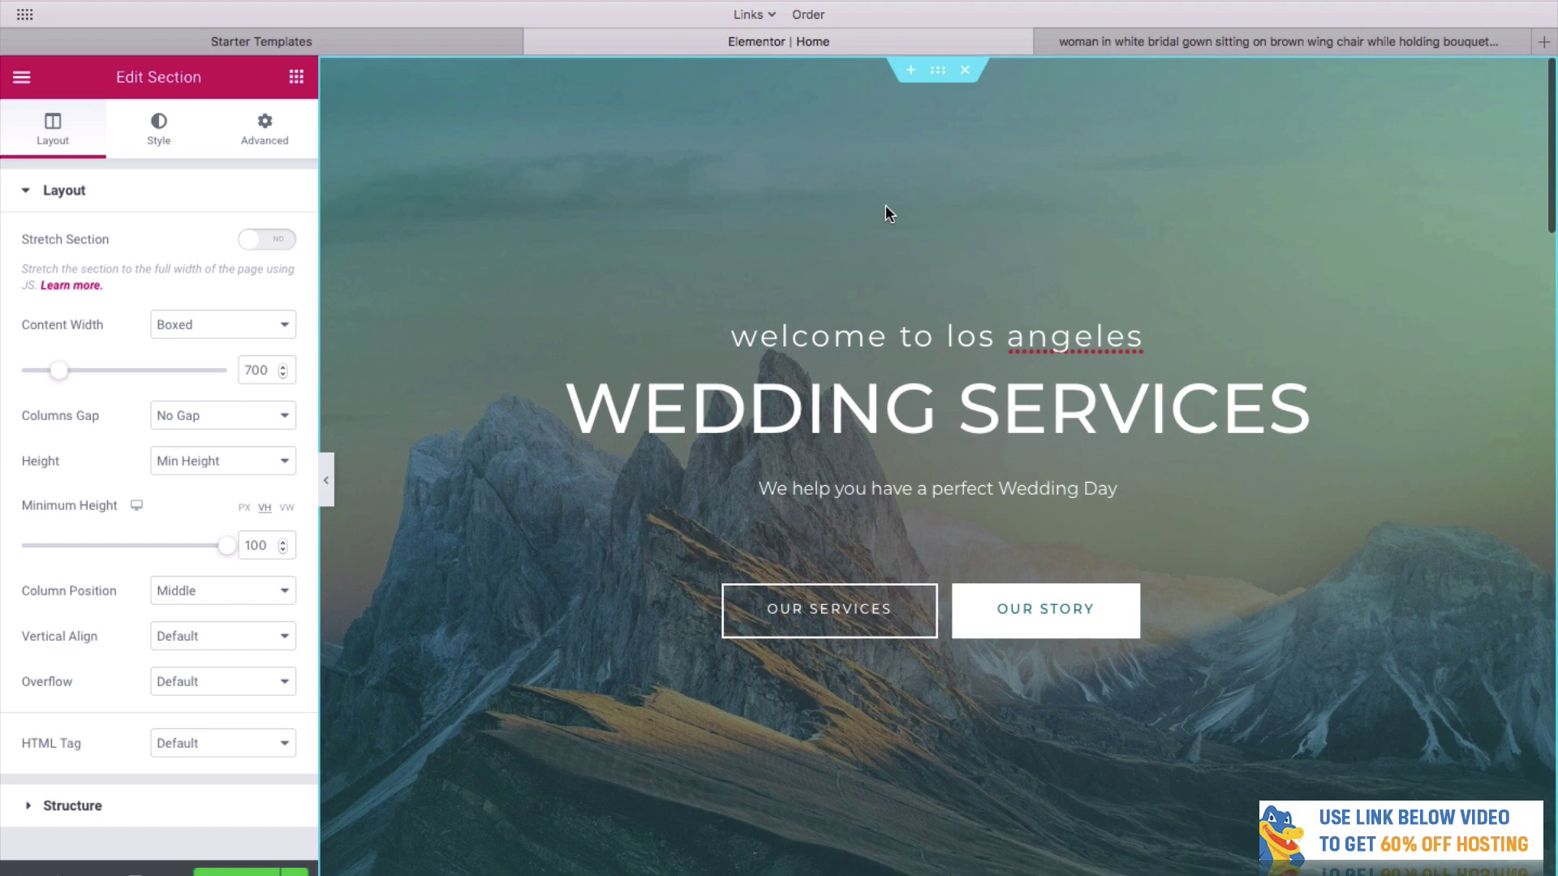
click(150, 129)
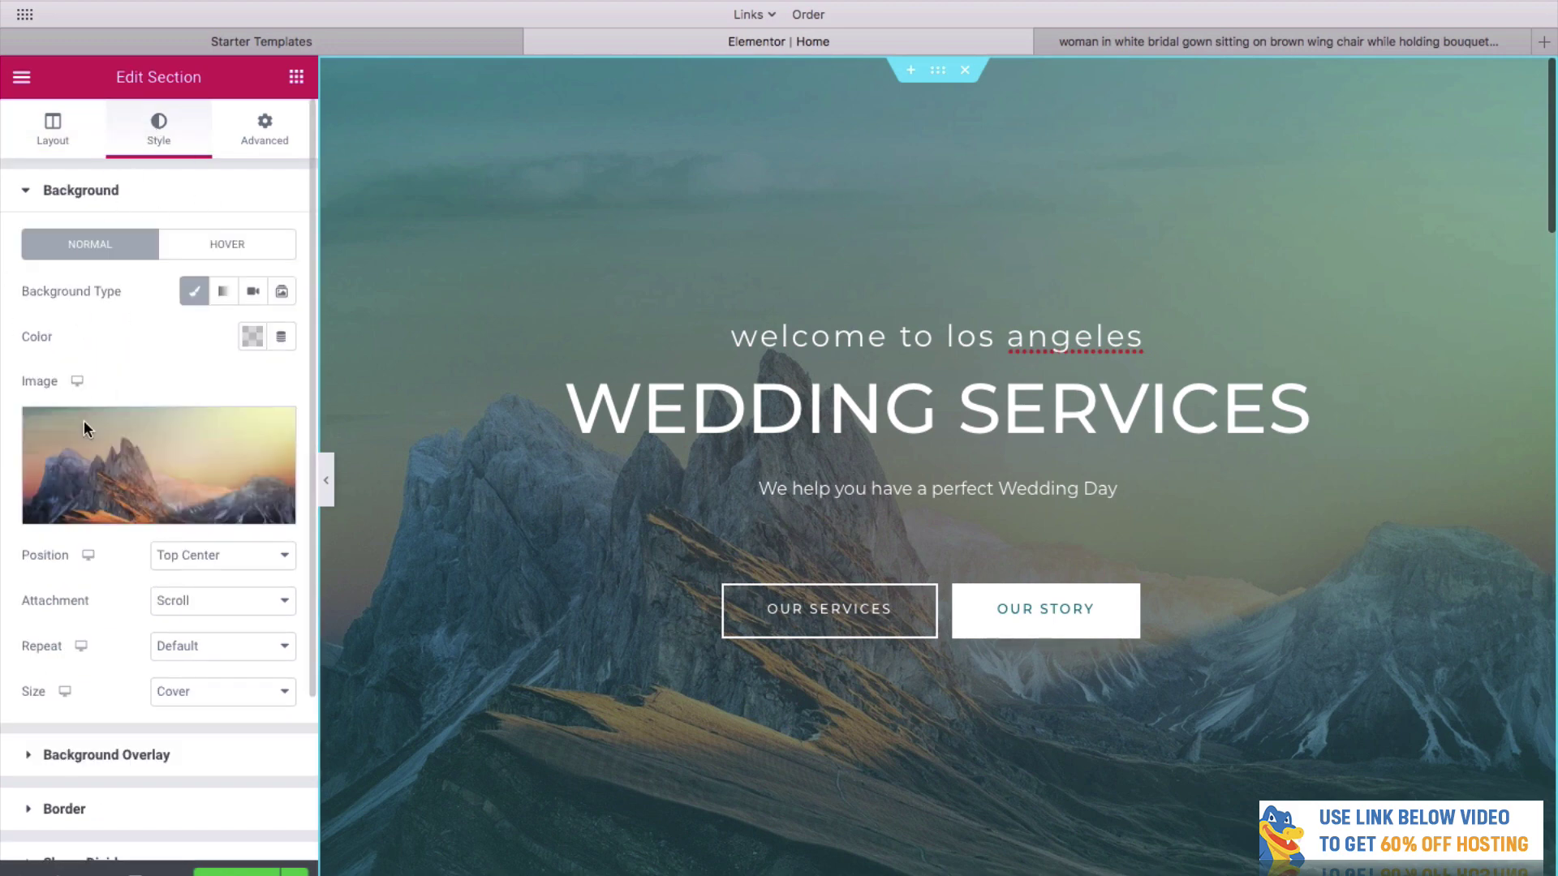
Upload the couple-walking-across-hills photo from Finder and set it as the hero background
click(159, 512)
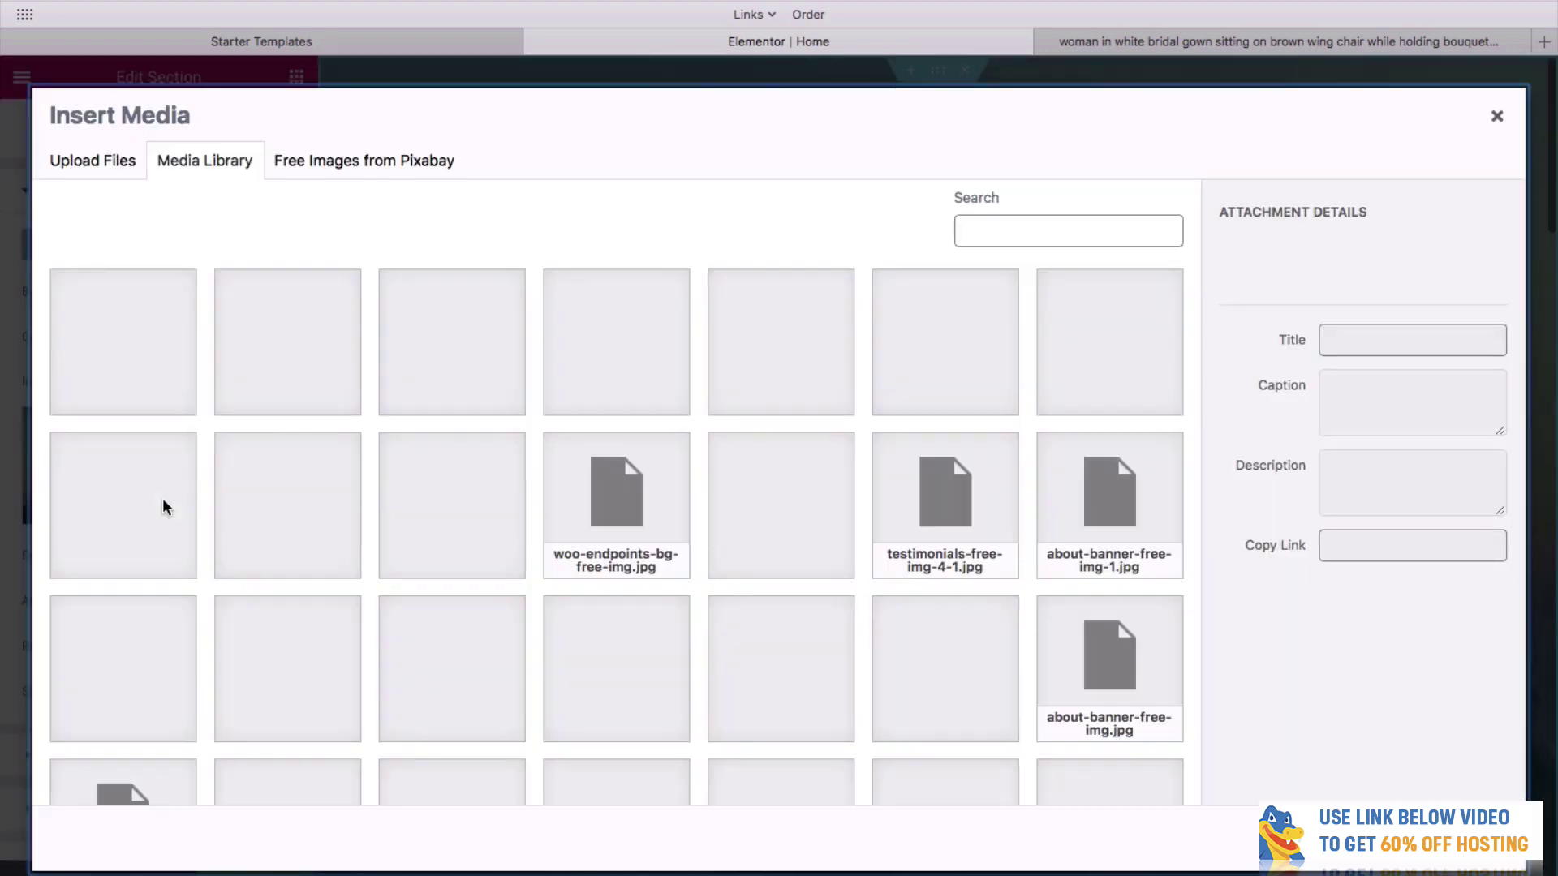
drag(1552, 277, 1229, 268)
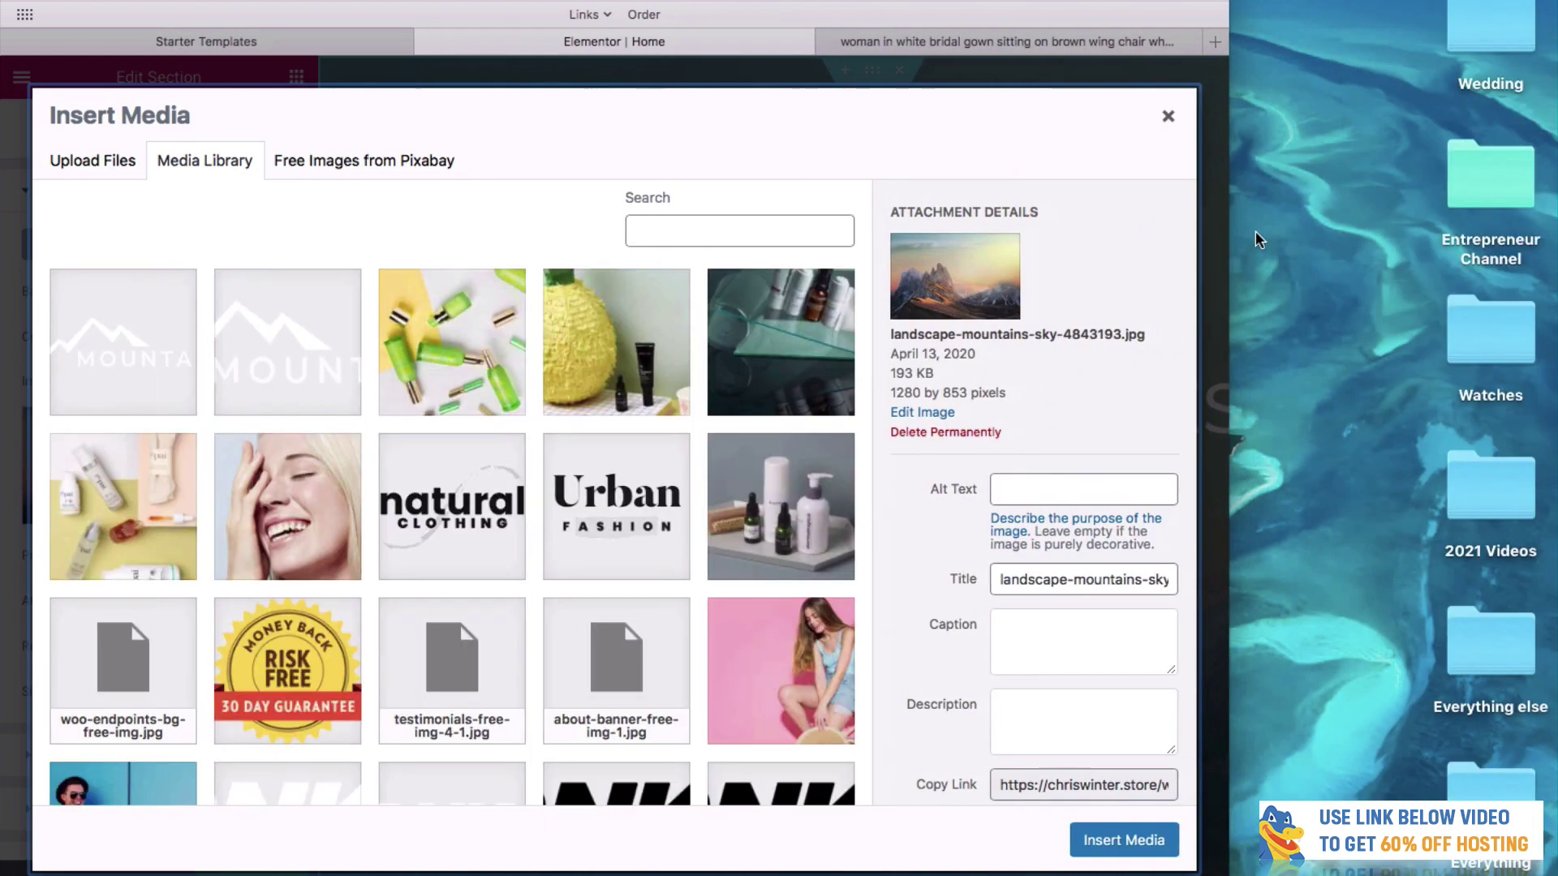
double_click(1467, 42)
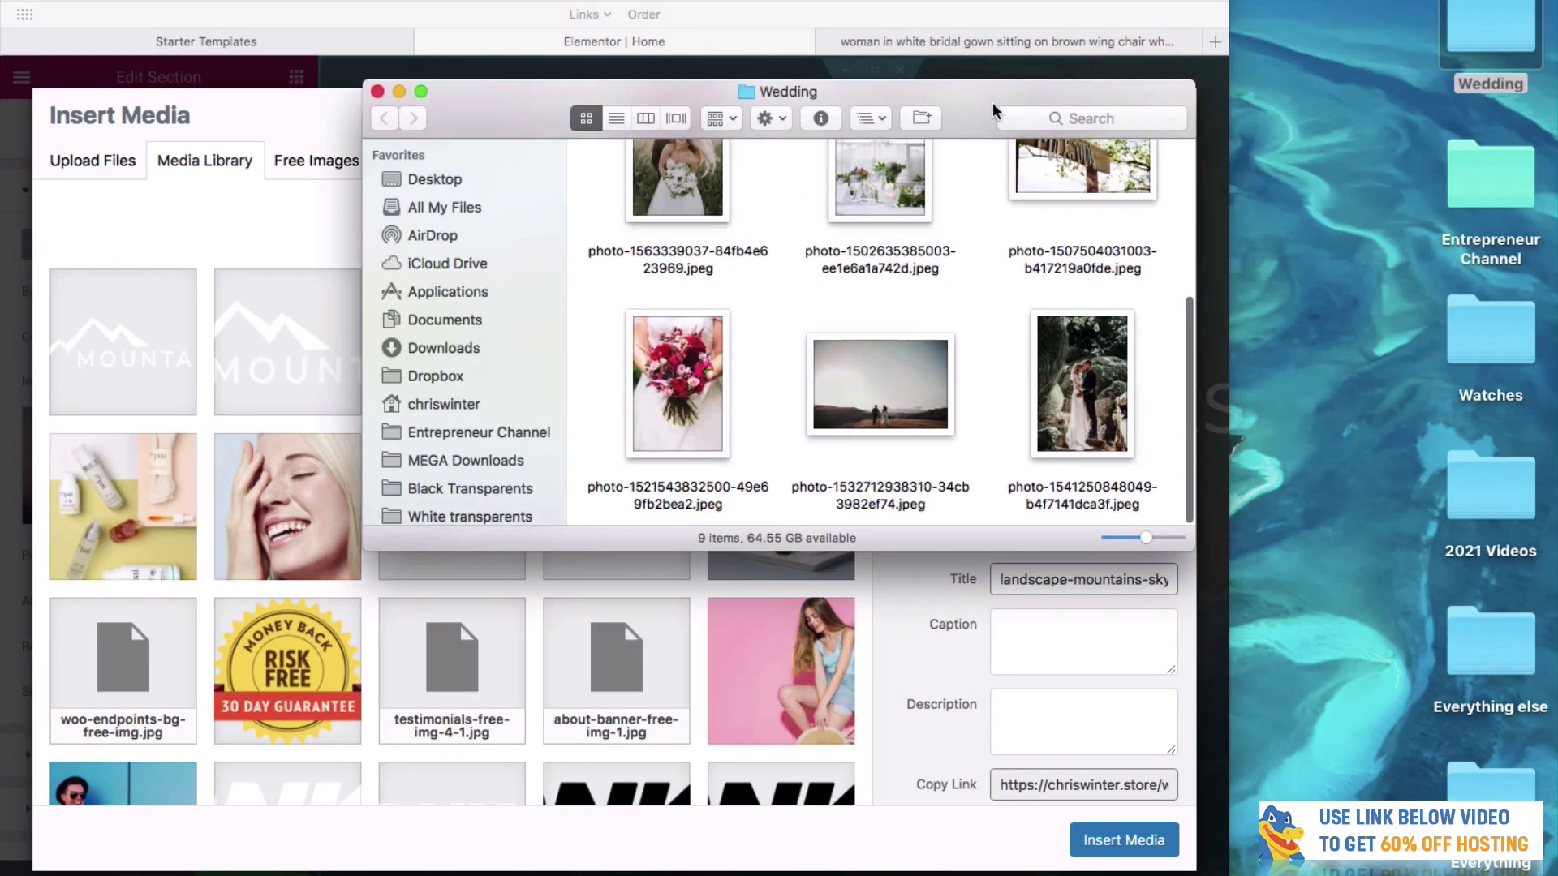
drag(955, 118, 1326, 146)
drag(1262, 423, 464, 393)
click(508, 197)
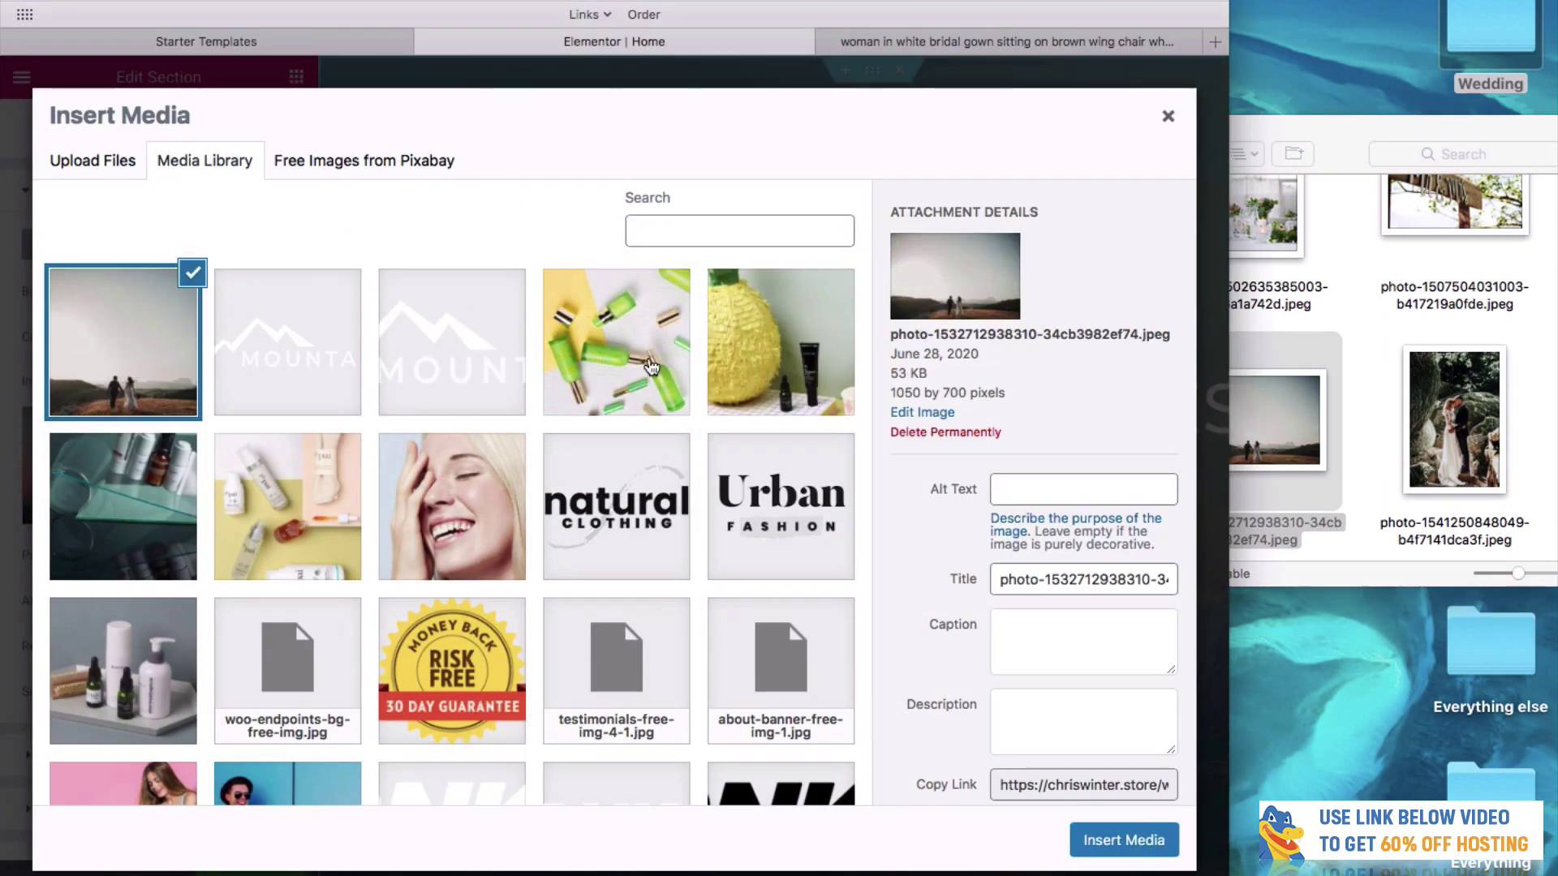
click(1122, 840)
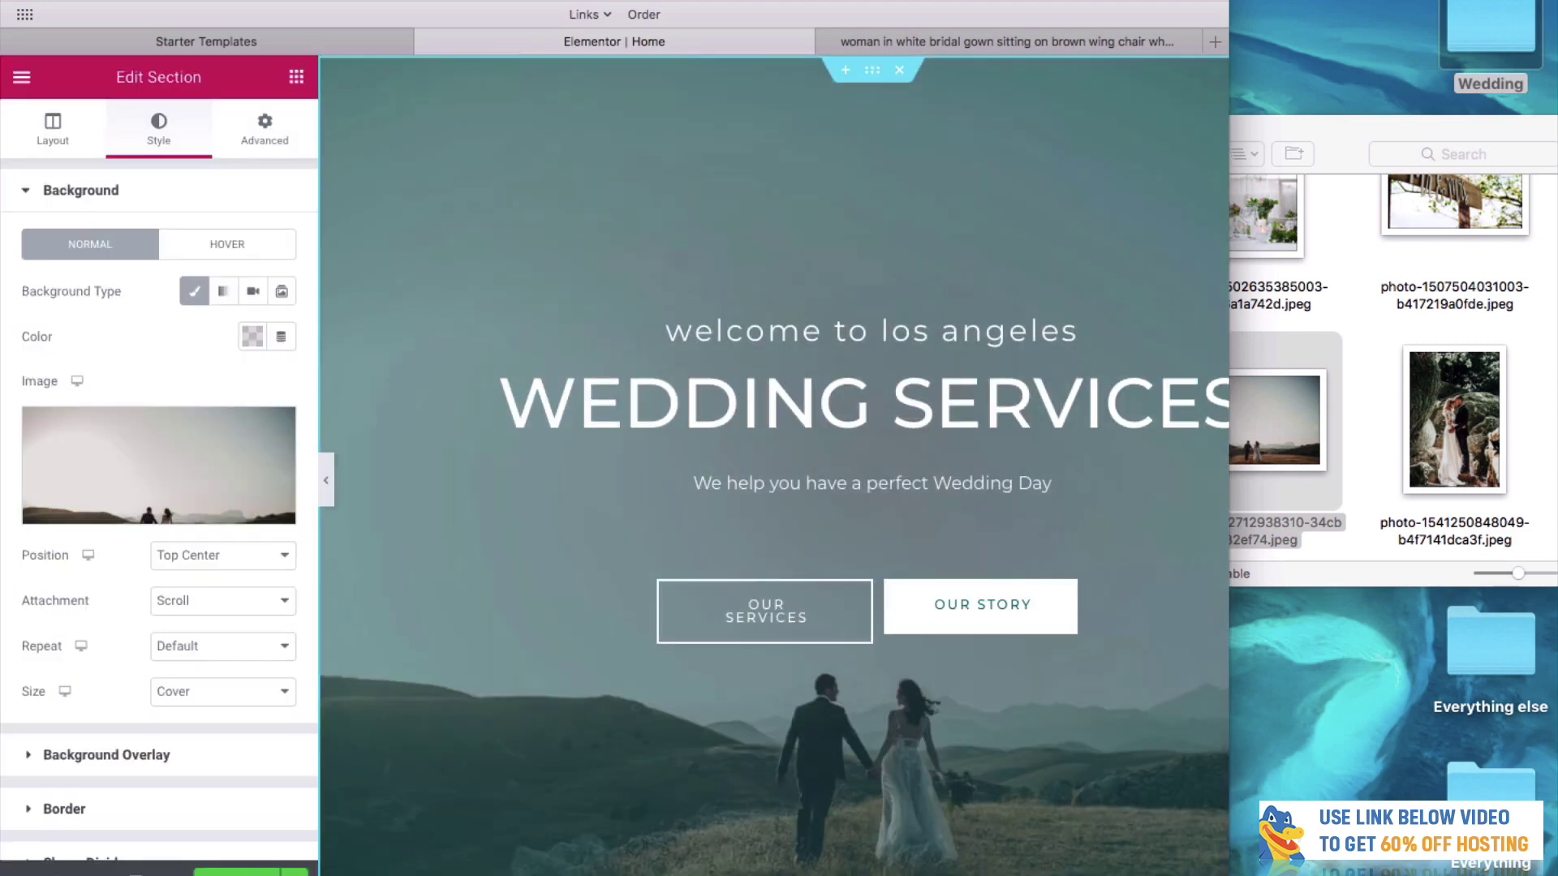
drag(974, 2, 1003, 0)
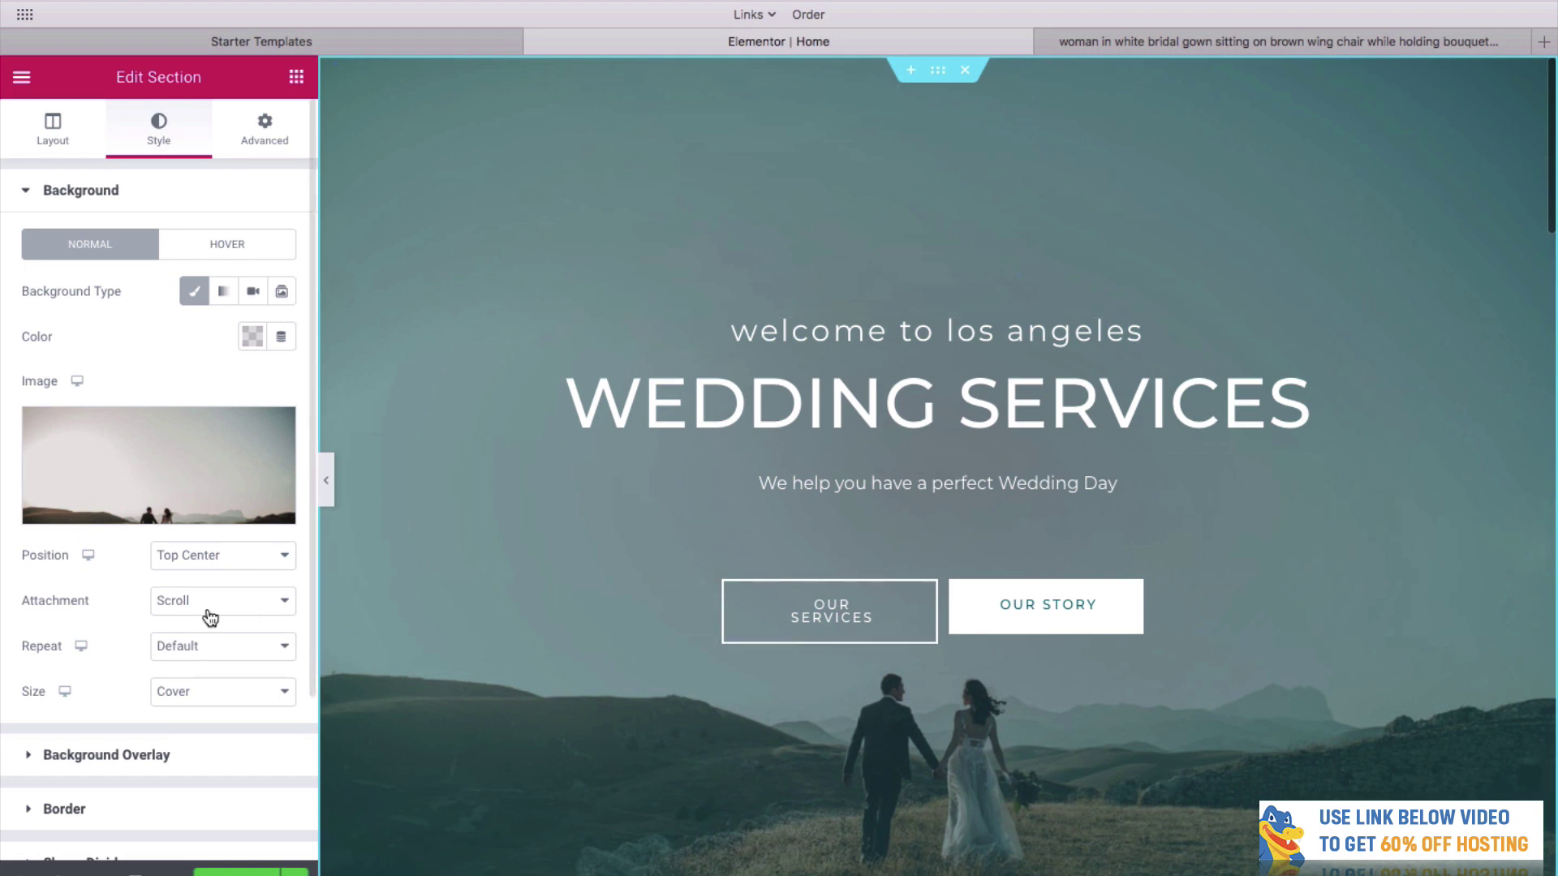
Set the hero overlay's second gradient colour to #131313 and lower its opacity to about 0.24
click(31, 758)
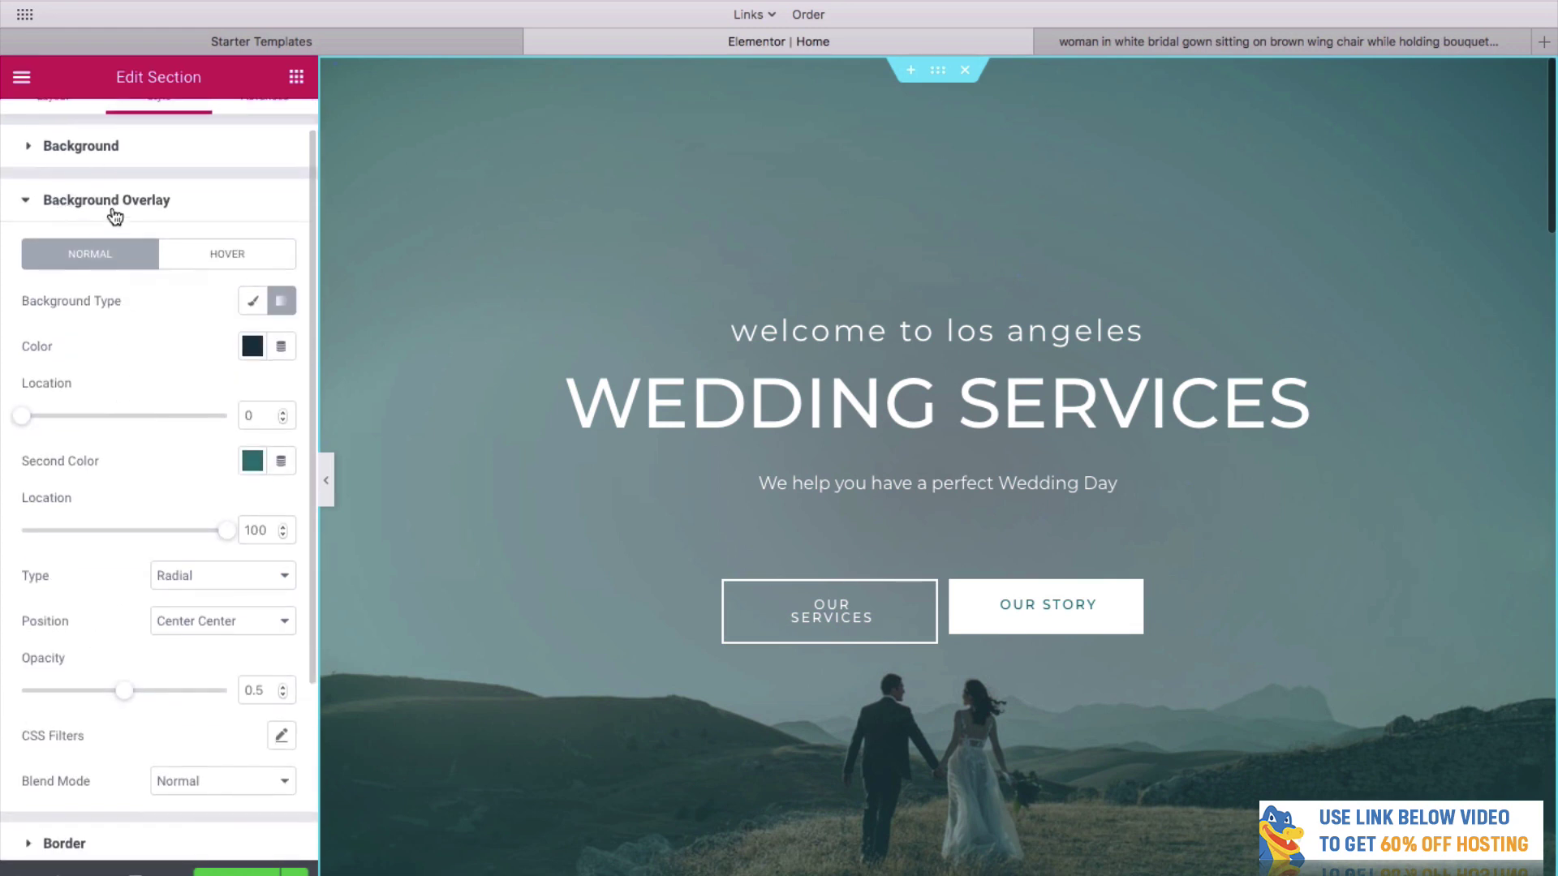
click(249, 464)
drag(243, 643, 100, 730)
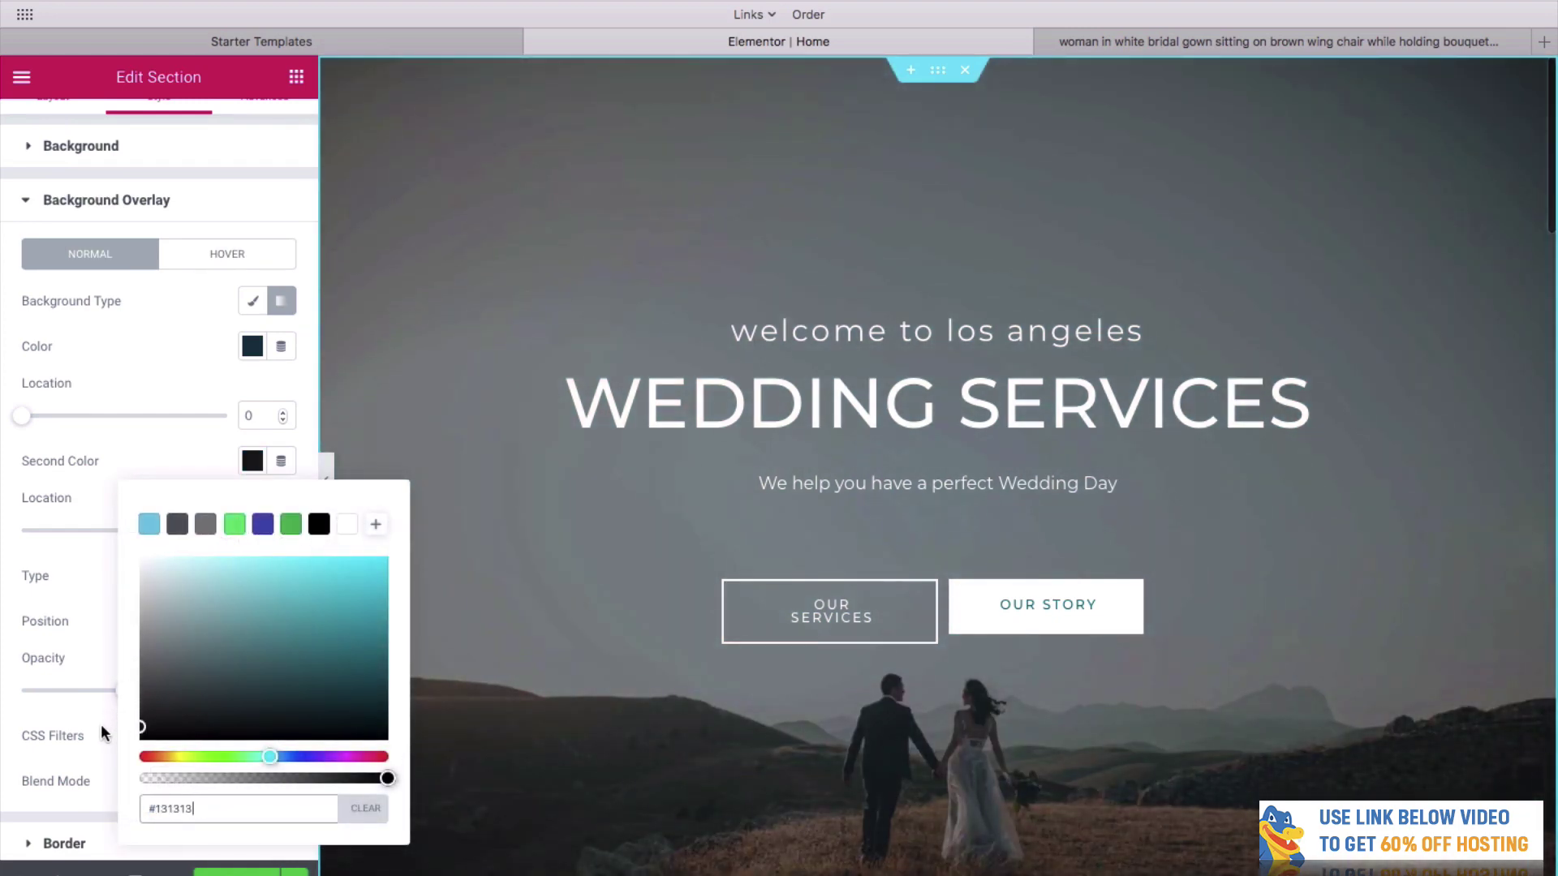
click(32, 495)
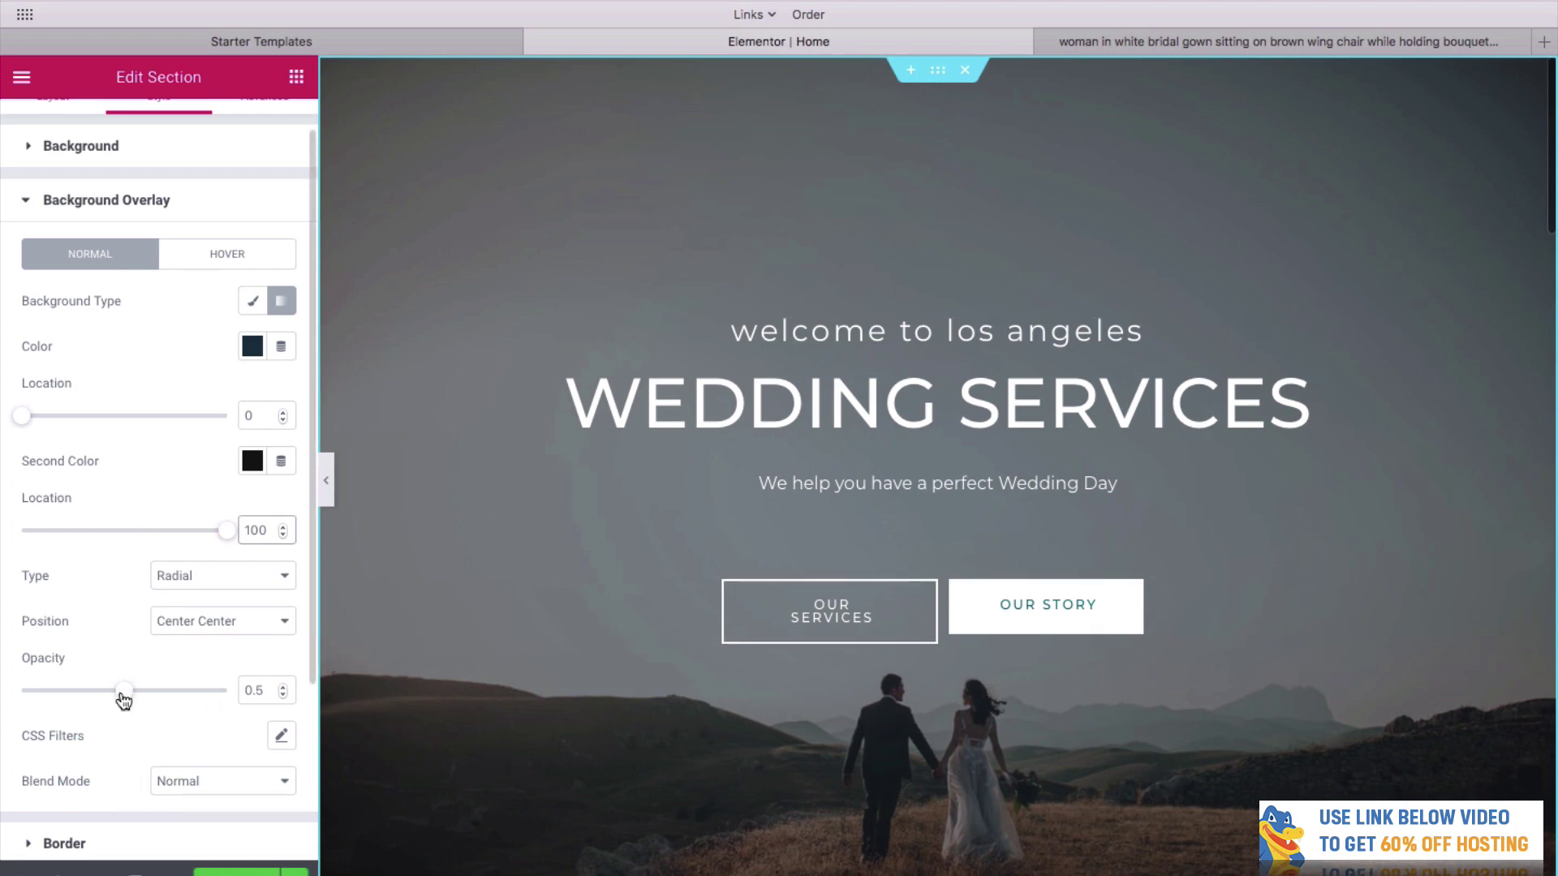
drag(124, 699, 47, 695)
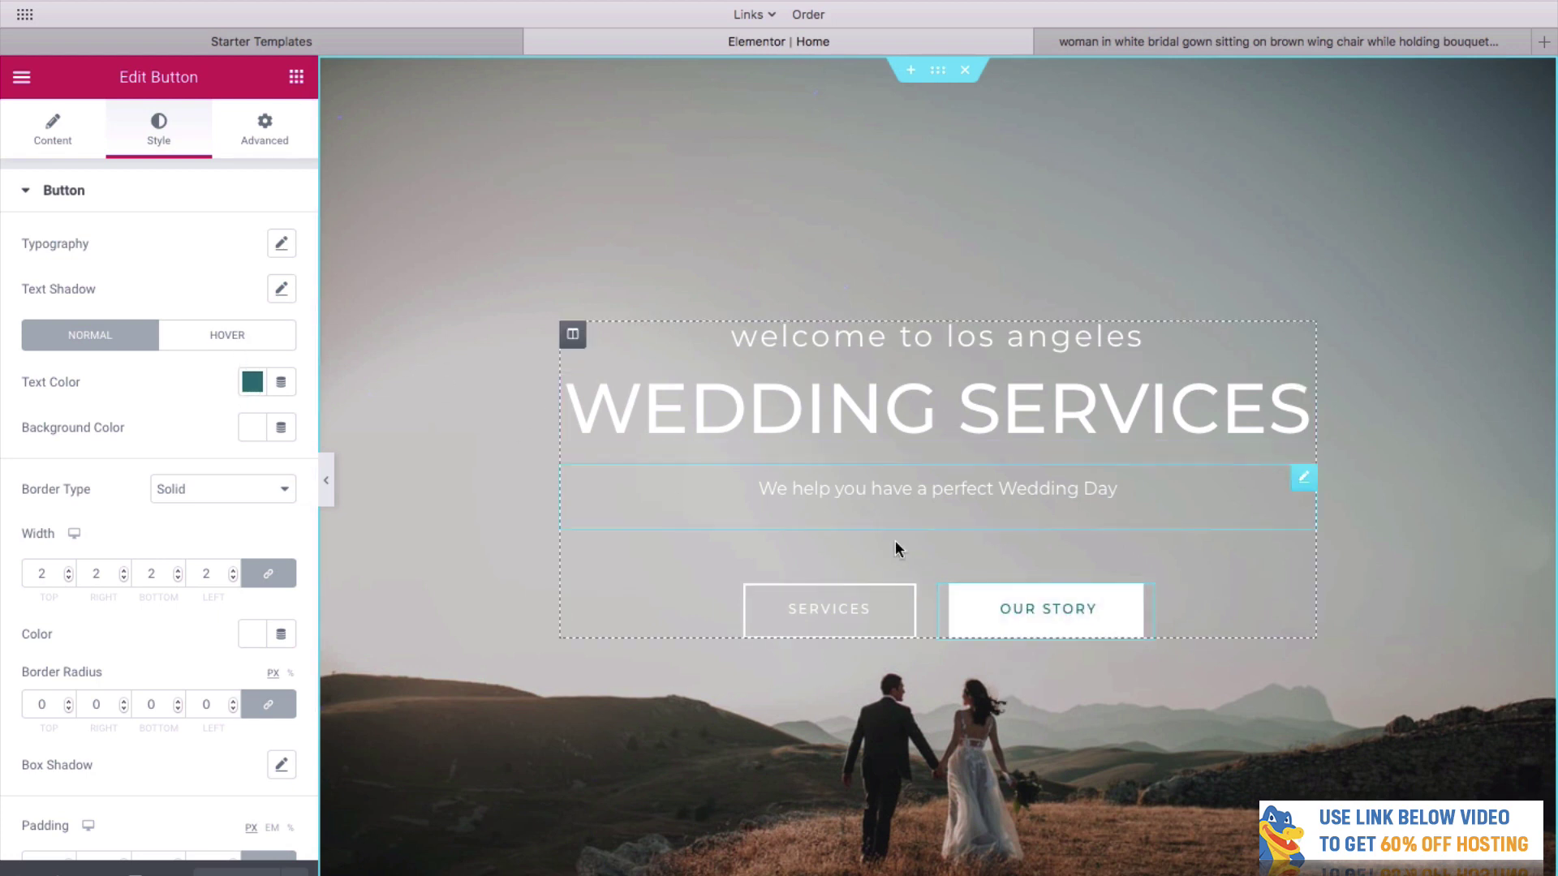
Give the OUR STORY button a gold #C8A14C hover background colour
click(228, 340)
click(252, 428)
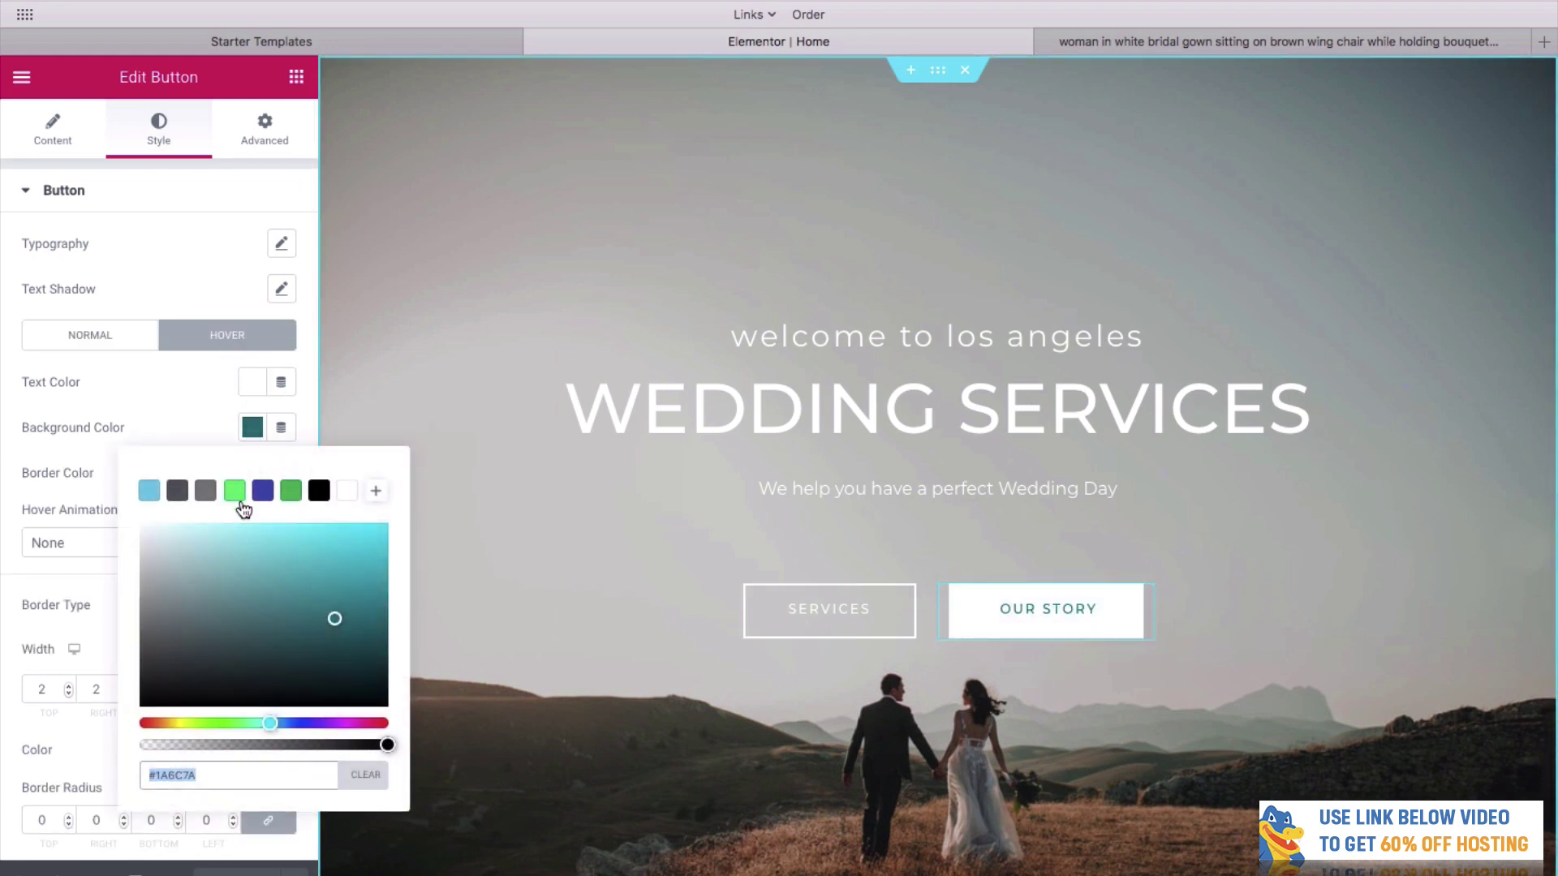
drag(268, 723, 167, 730)
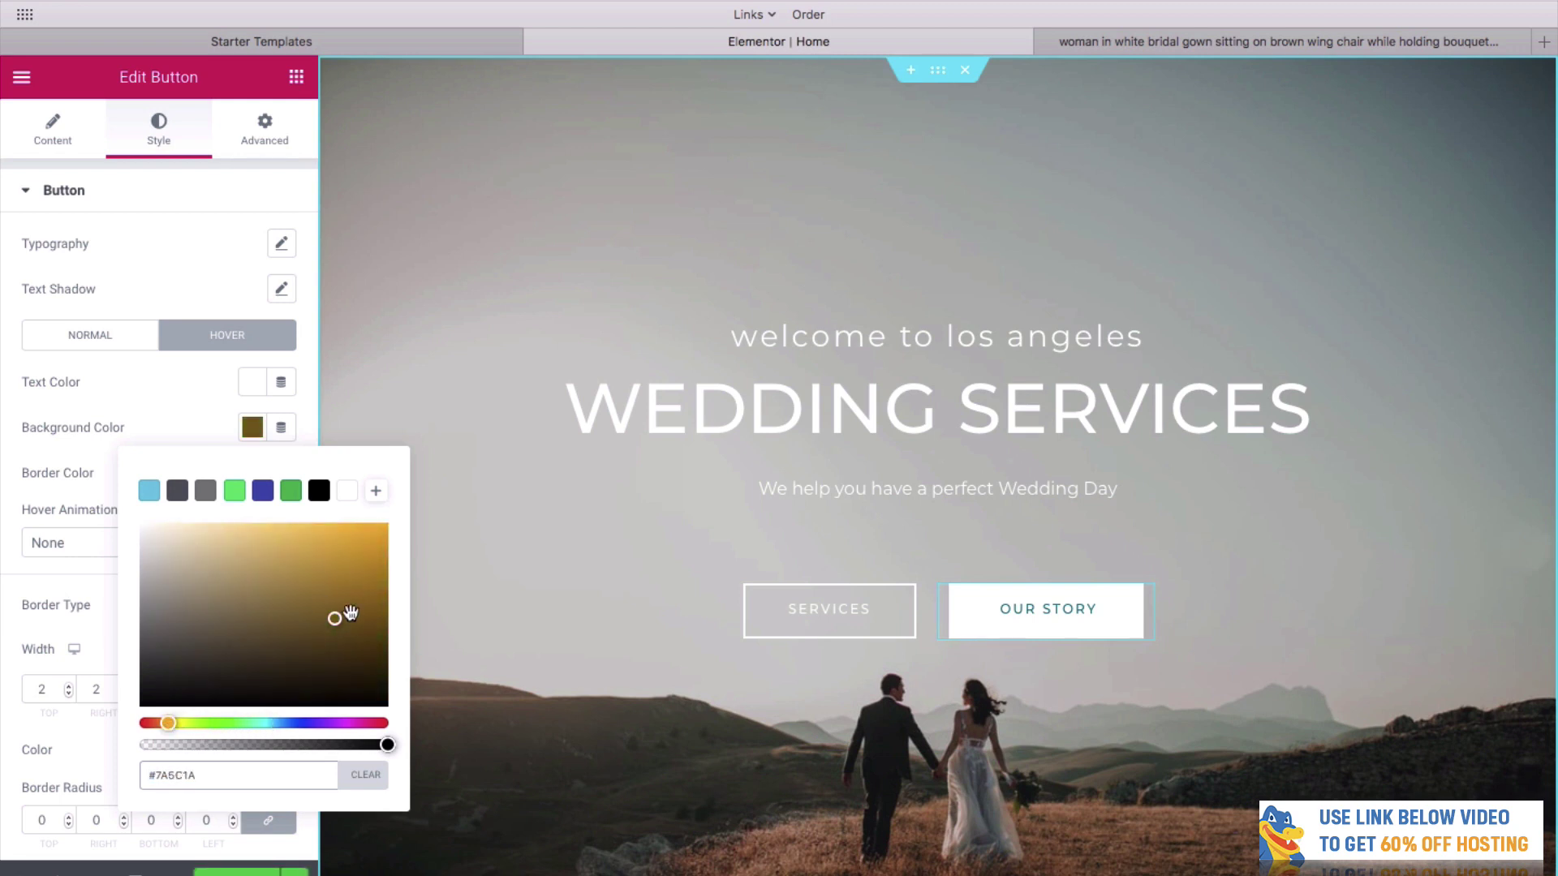
drag(348, 616, 363, 632)
click(155, 406)
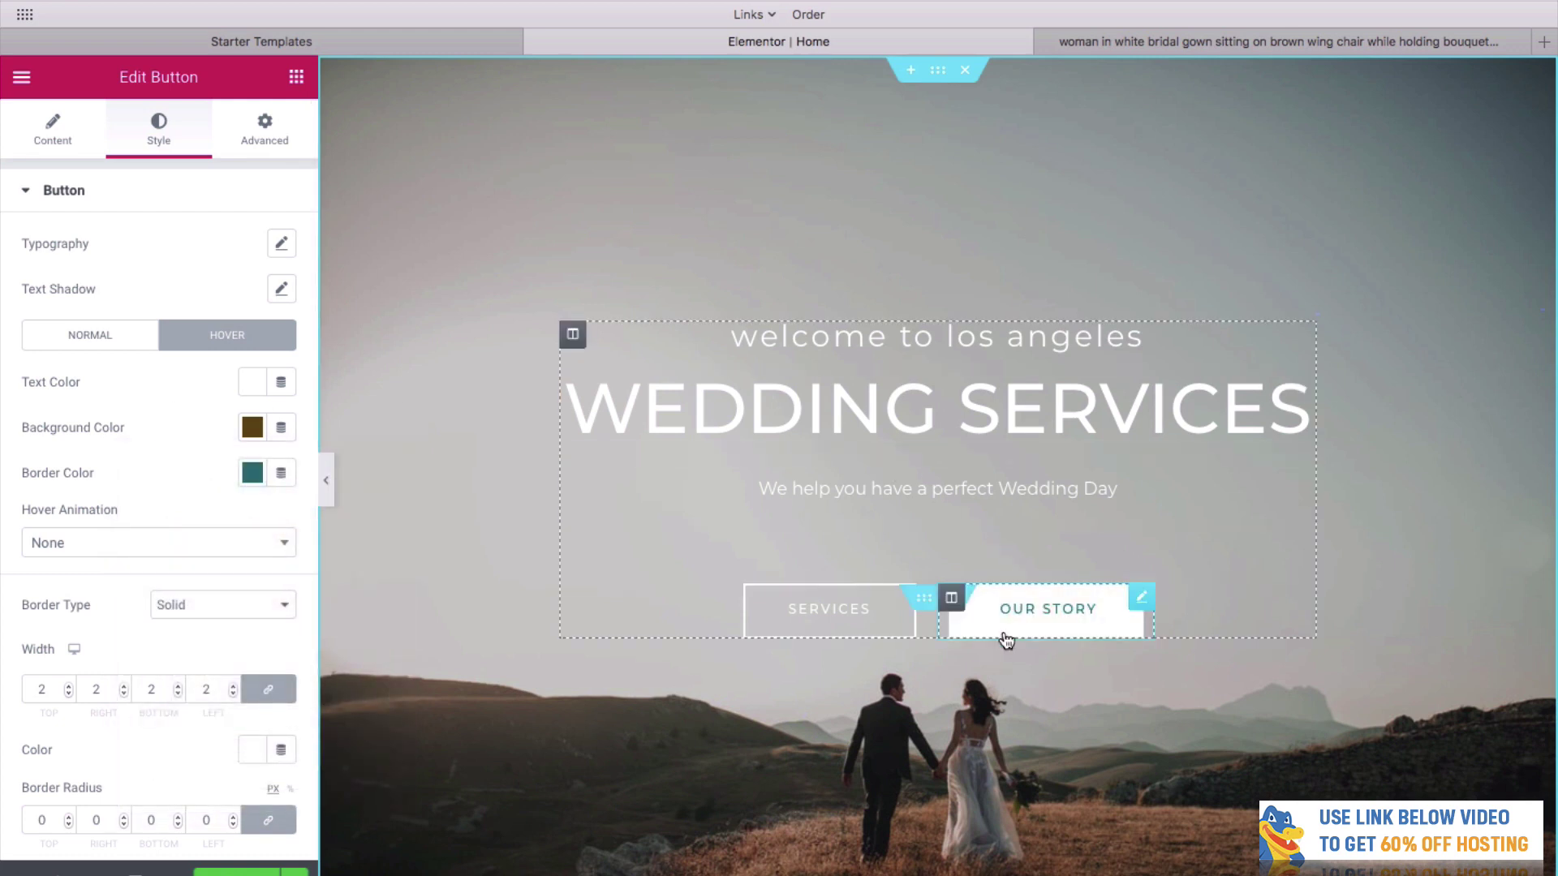
click(252, 426)
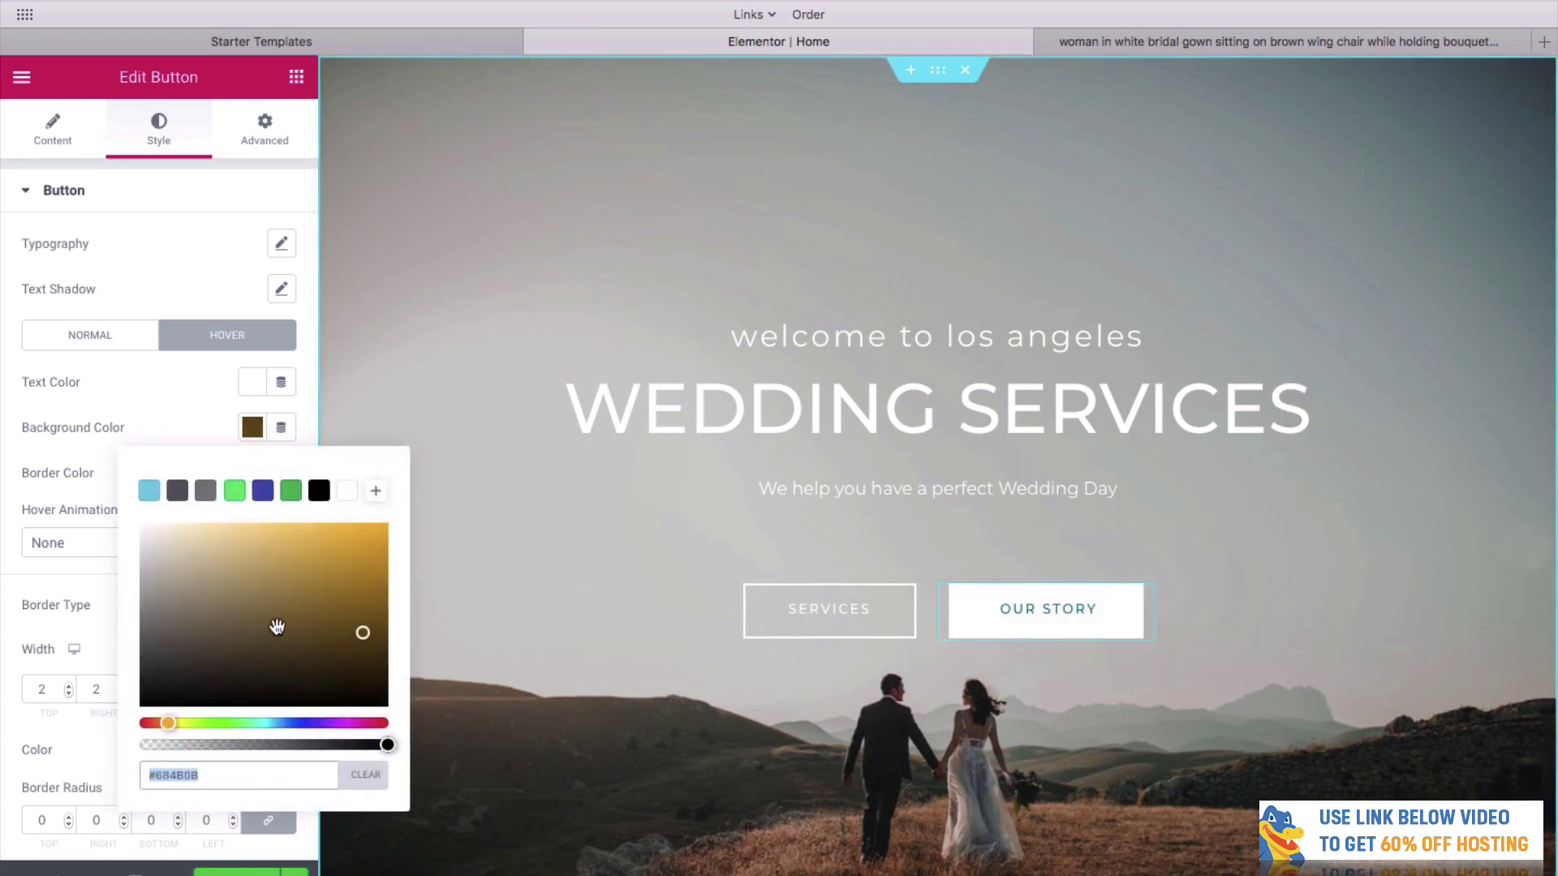
drag(343, 633, 293, 567)
Change the button's normal text colour from teal to dark brown #6F4B0B
click(128, 335)
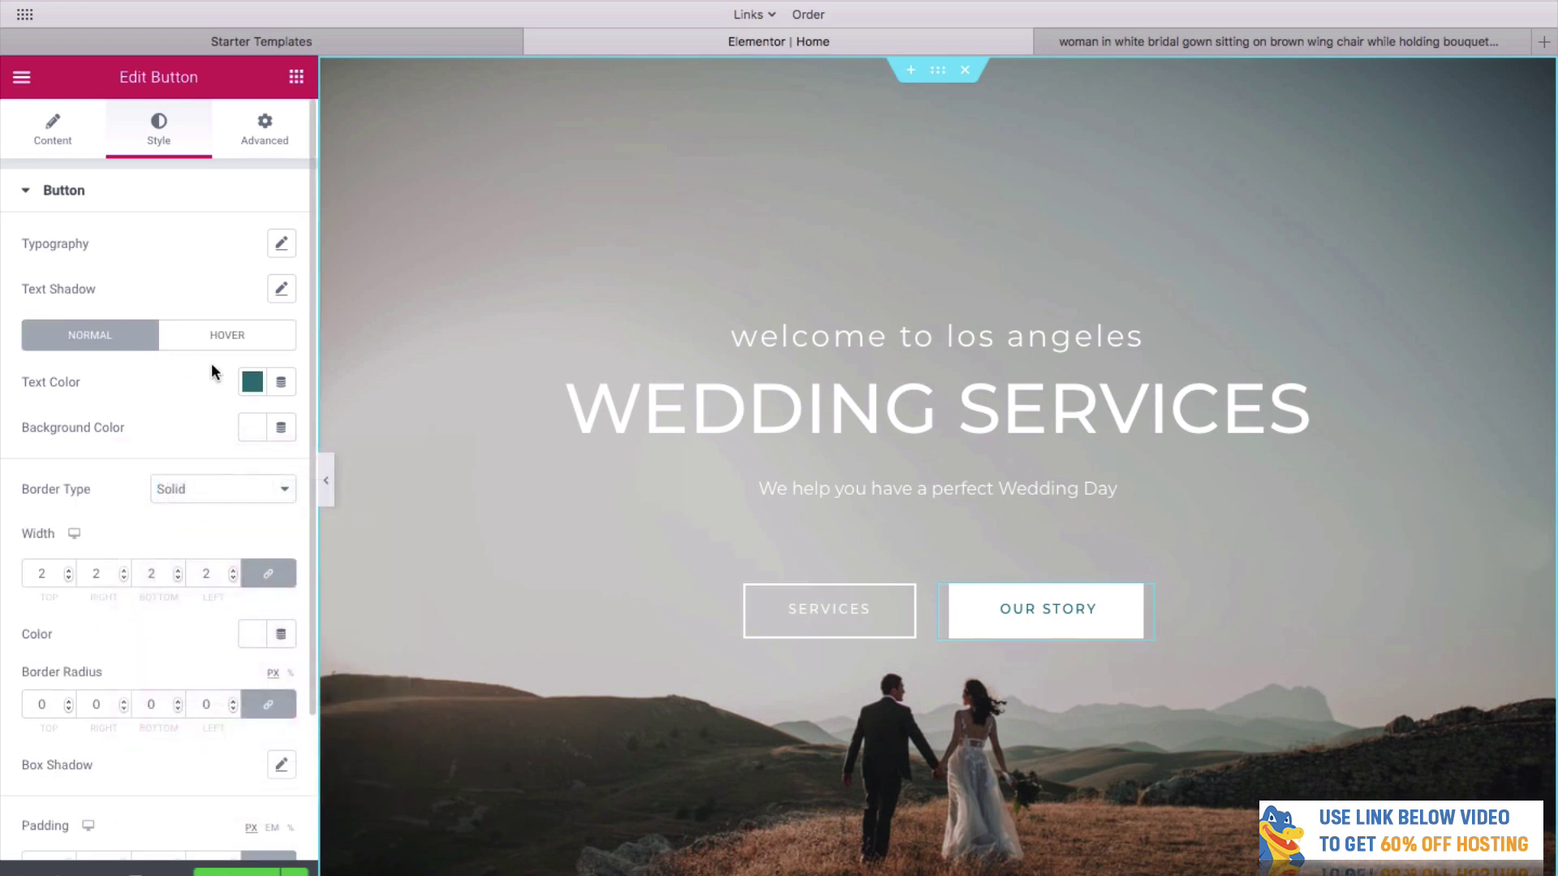
click(254, 385)
click(187, 677)
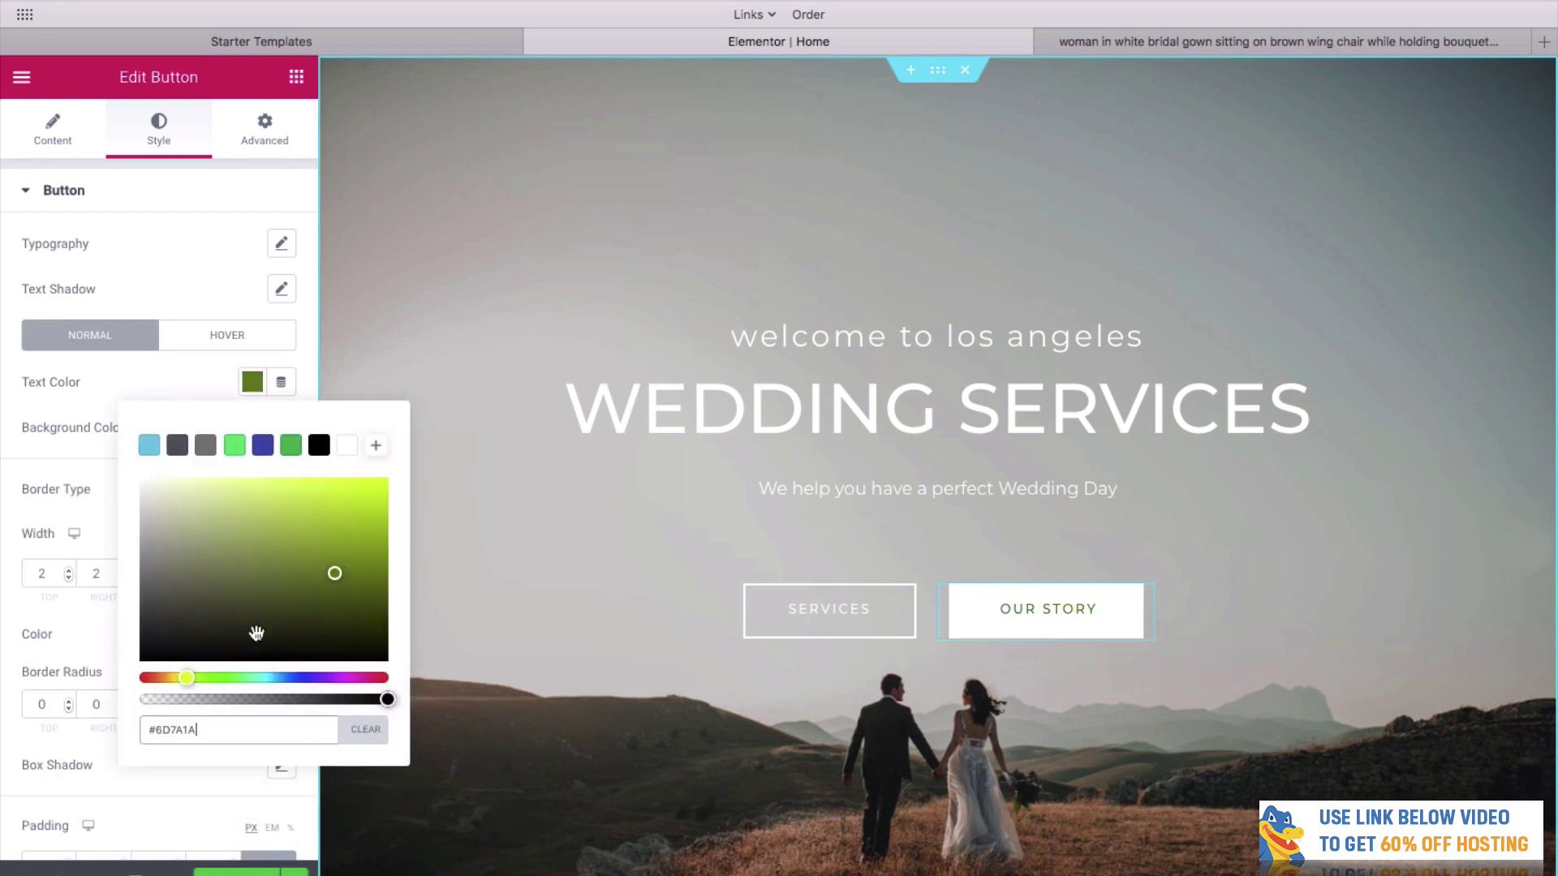
drag(186, 678, 166, 678)
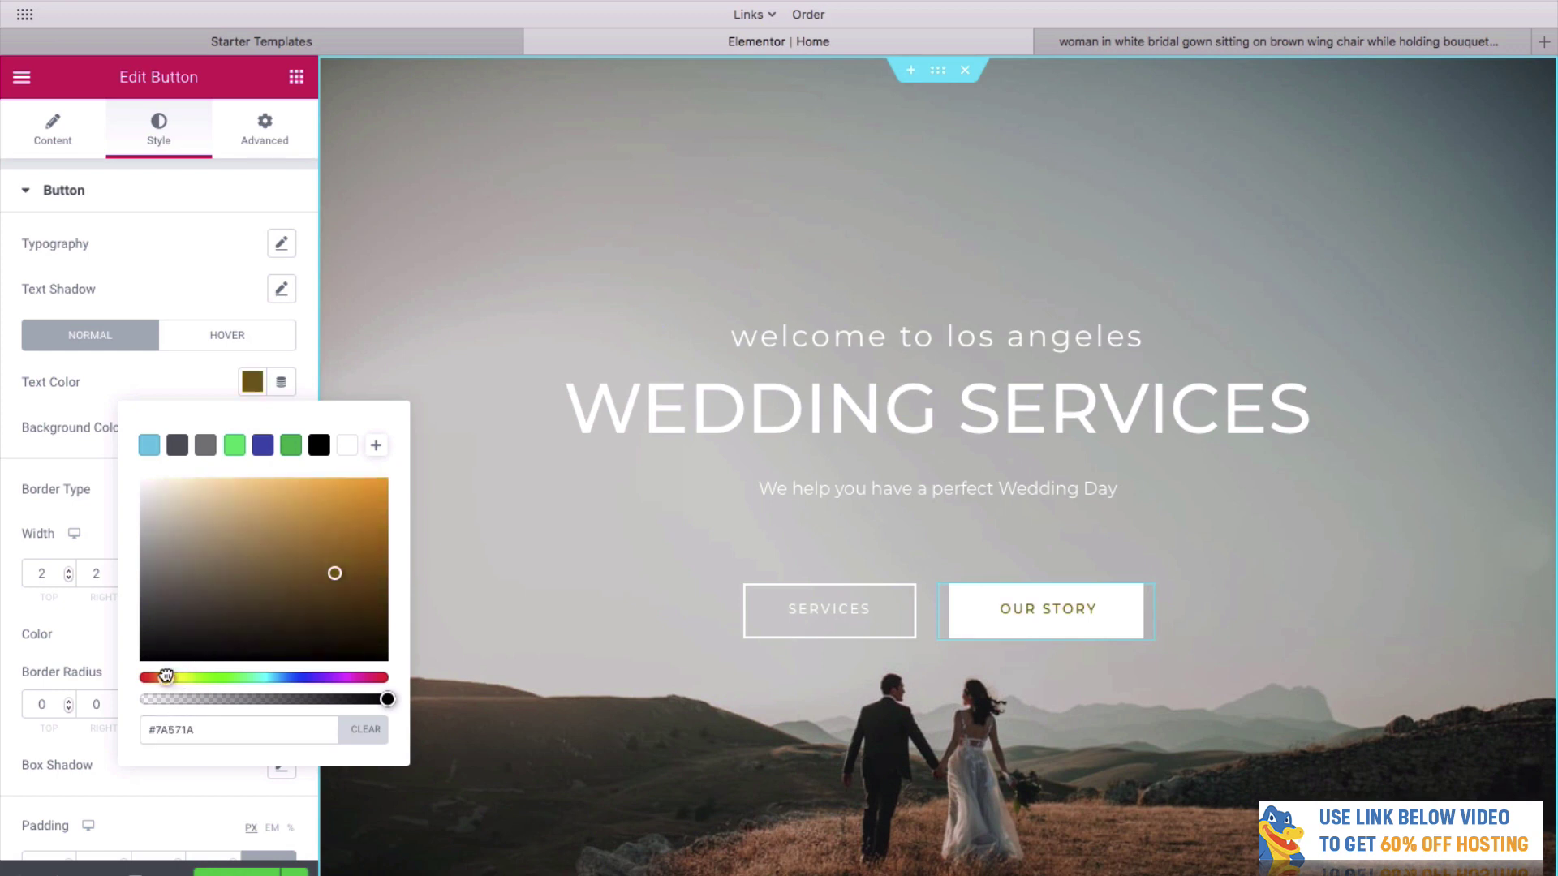
click(336, 580)
drag(341, 581, 364, 582)
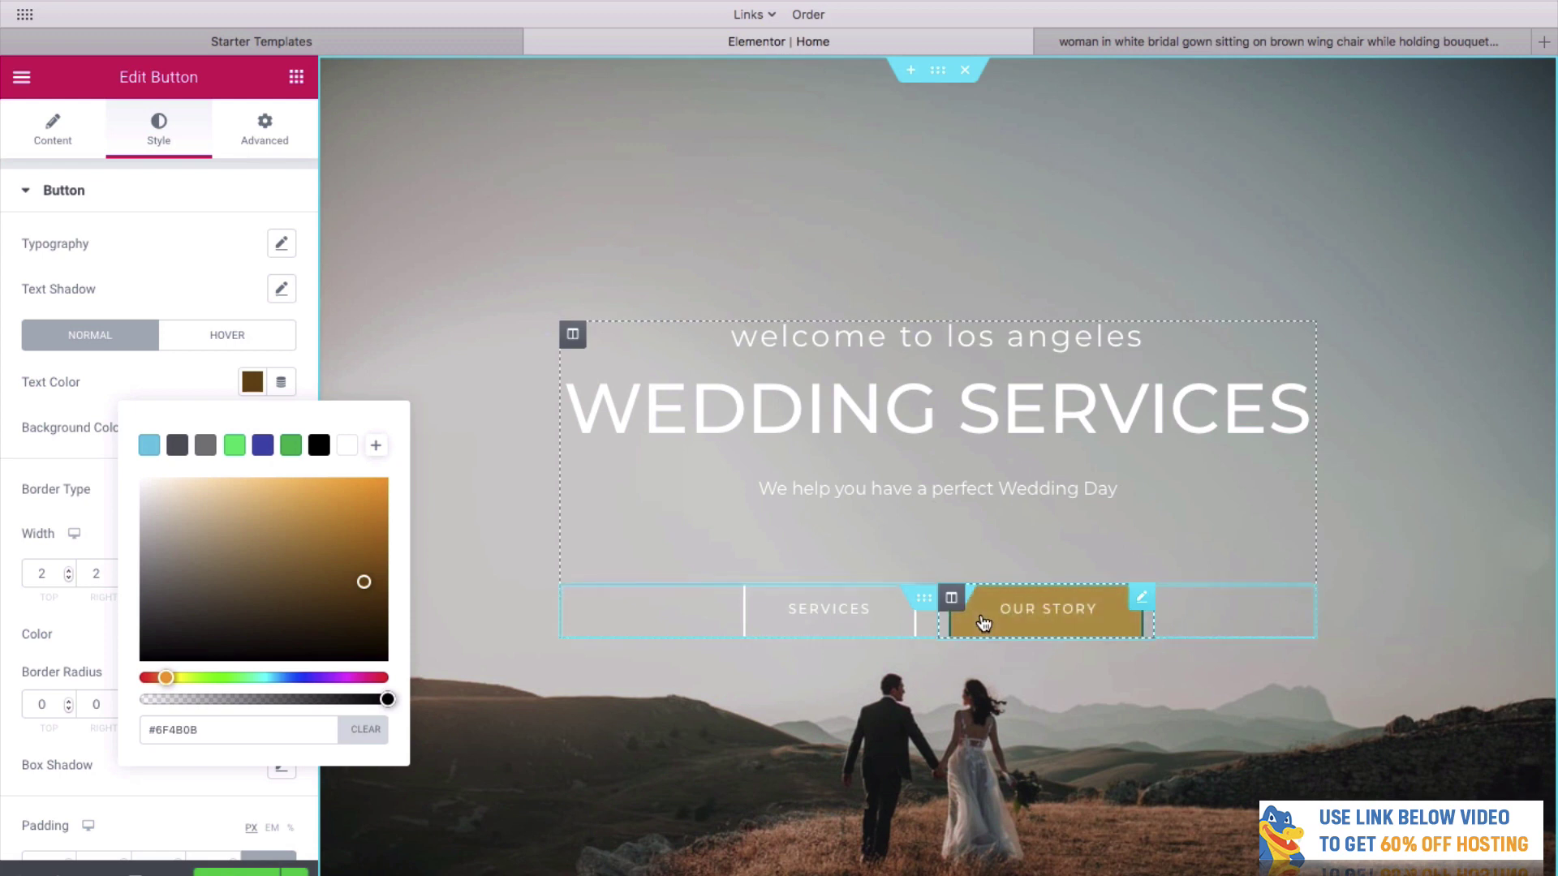
click(250, 836)
Save the homepage, check the live site's wedding hero in a new tab, and return to Elementor
key(super+s)
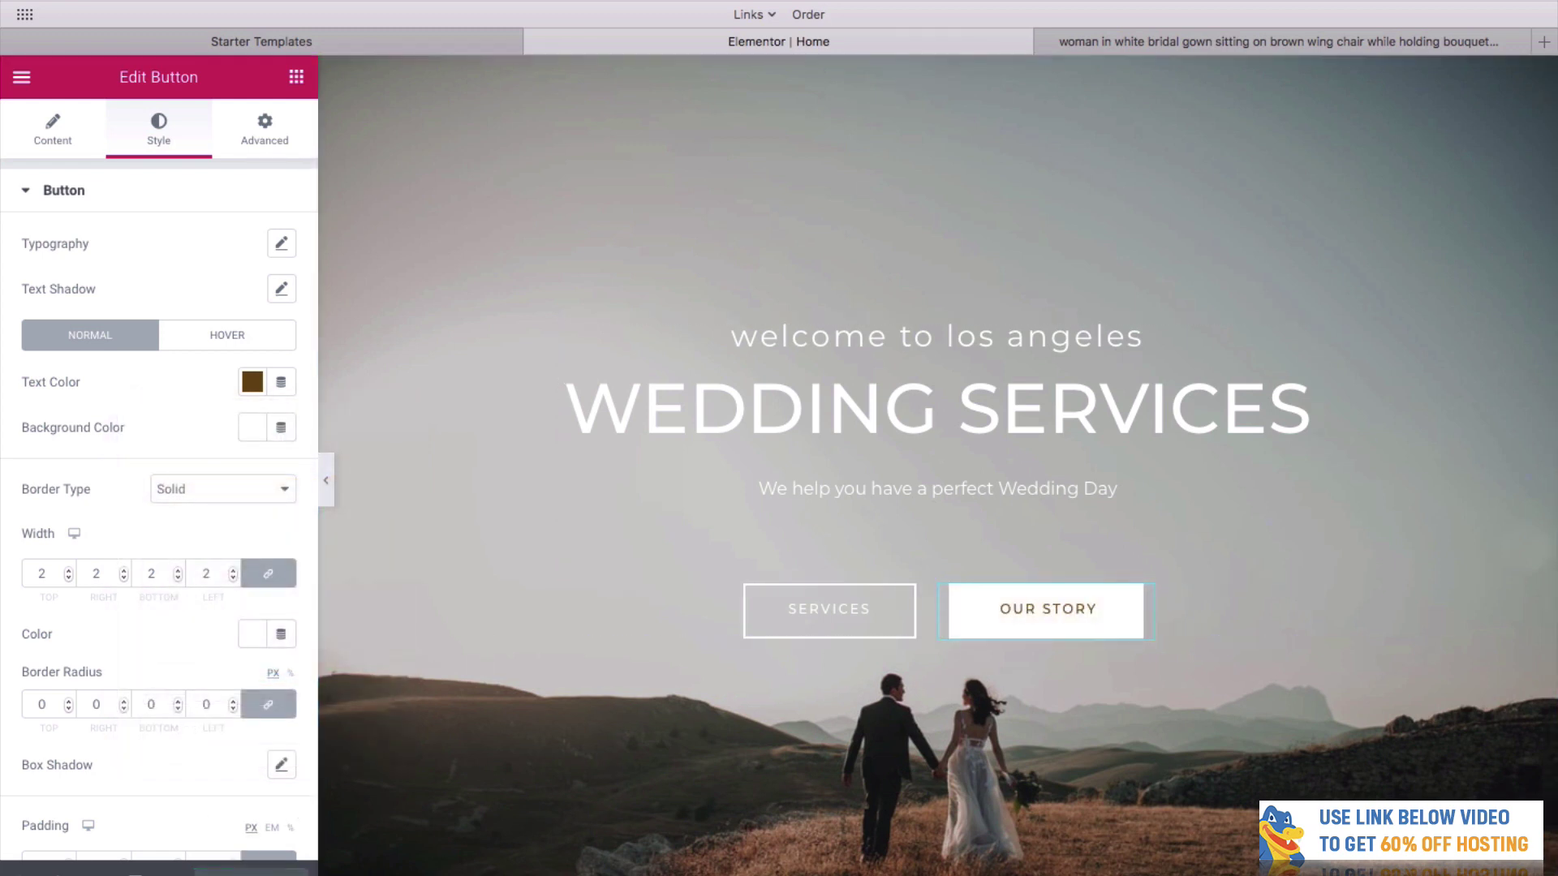
key(super+l)
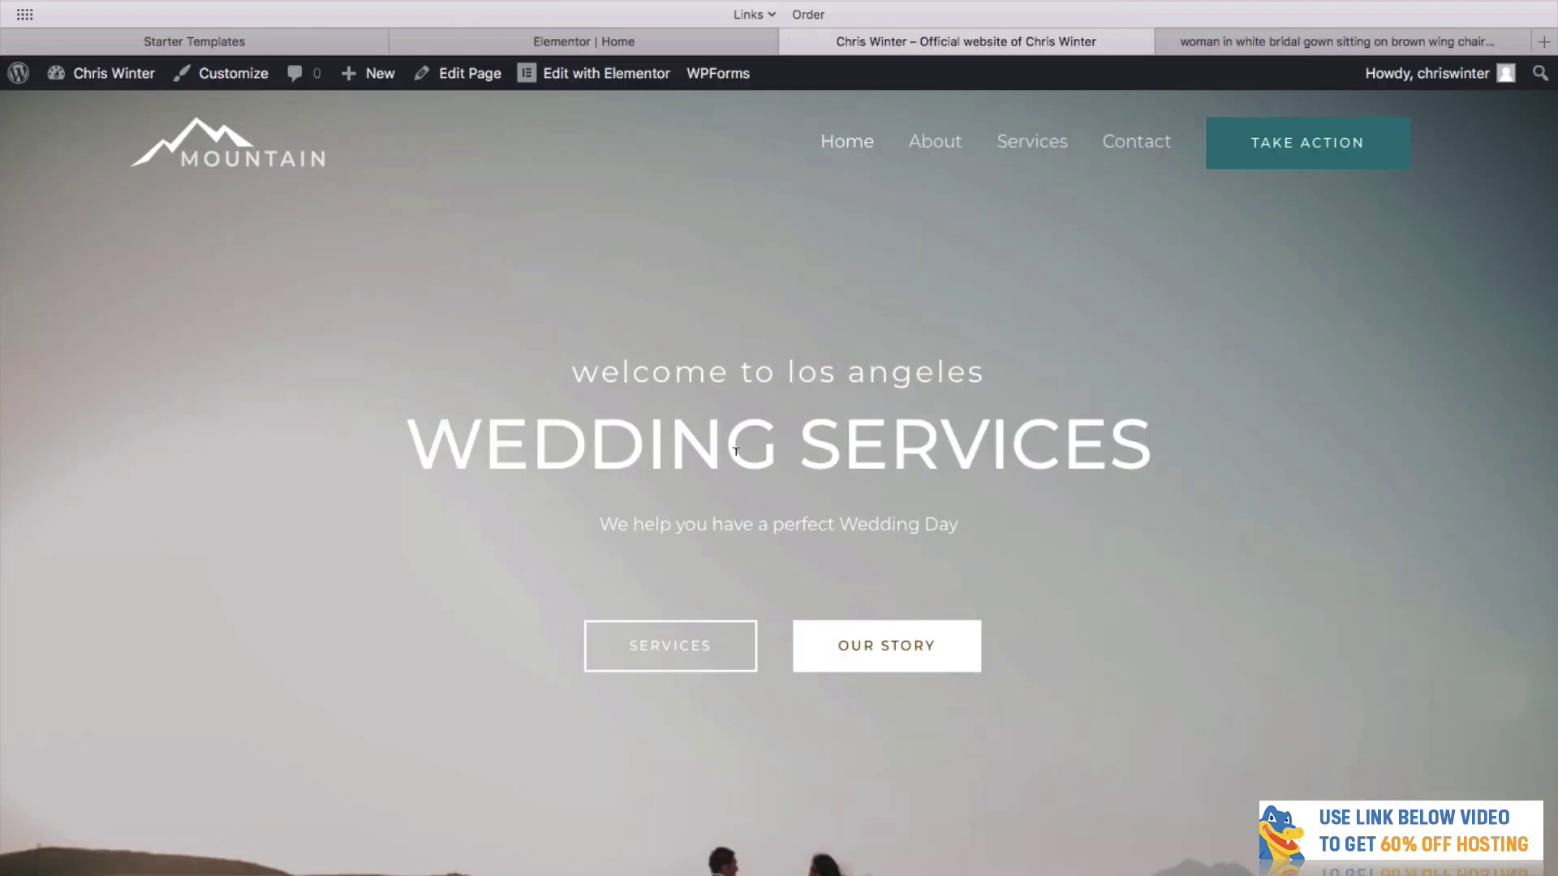
scroll(757, 512, down, 1)
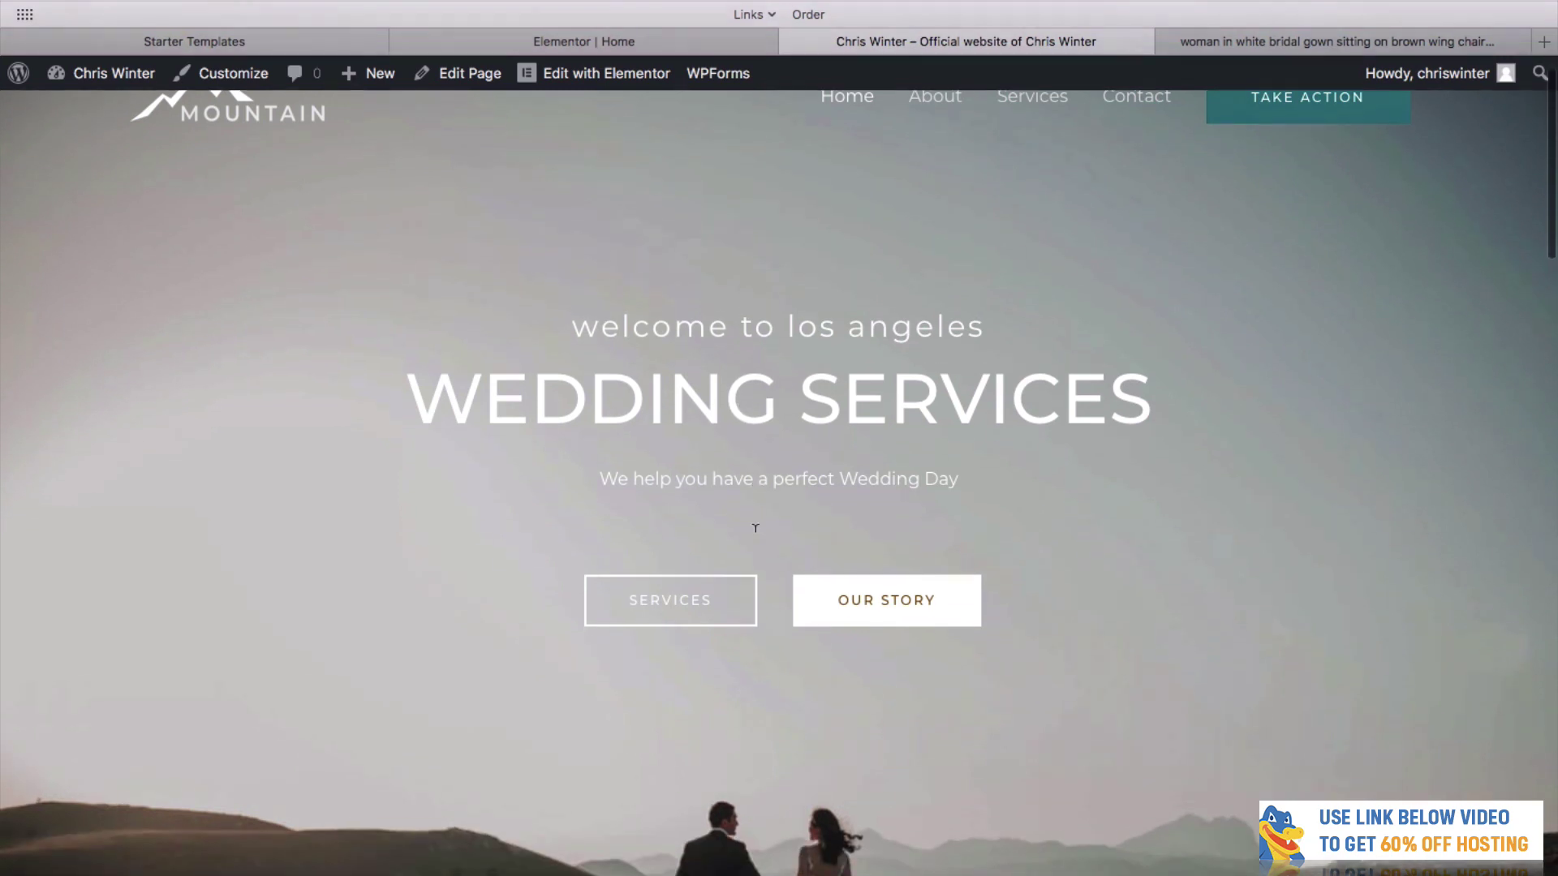
scroll(755, 528, up, 1)
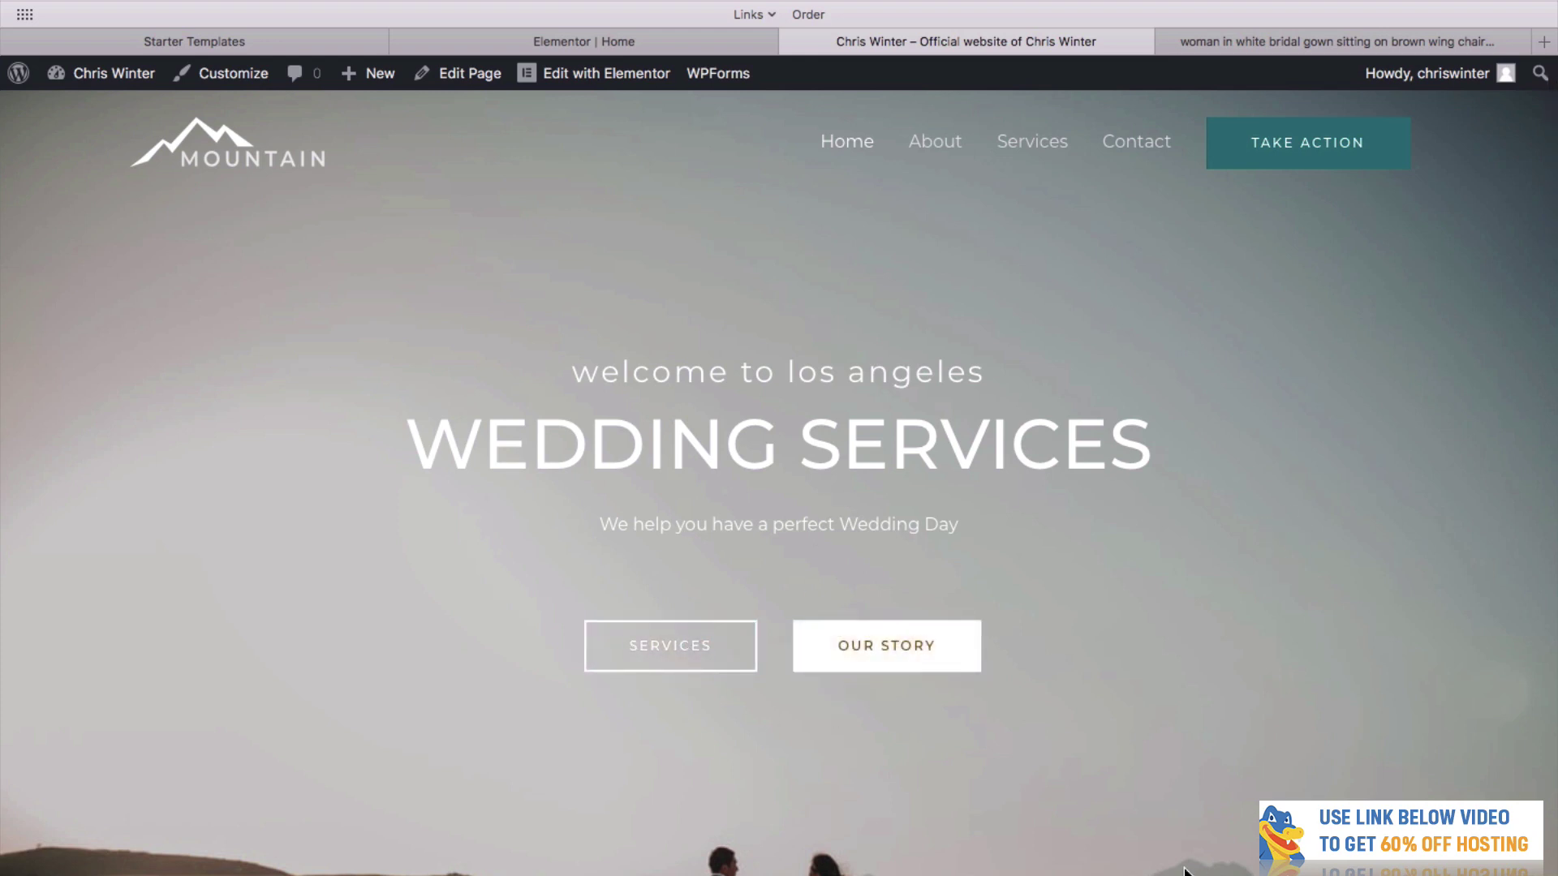
scroll(880, 873, down, 3)
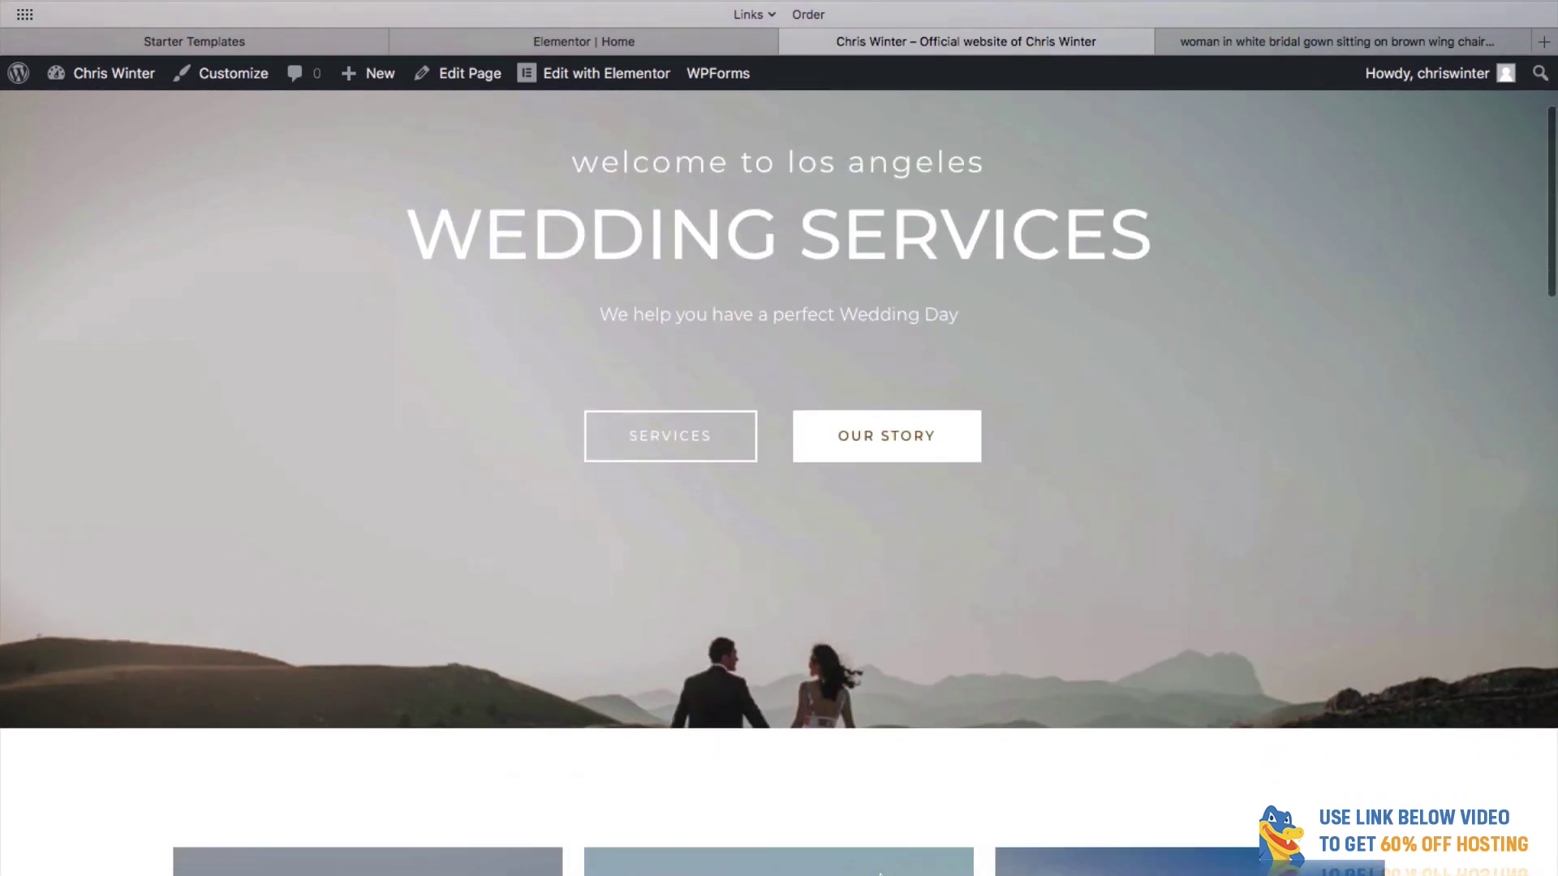
scroll(880, 873, up, 3)
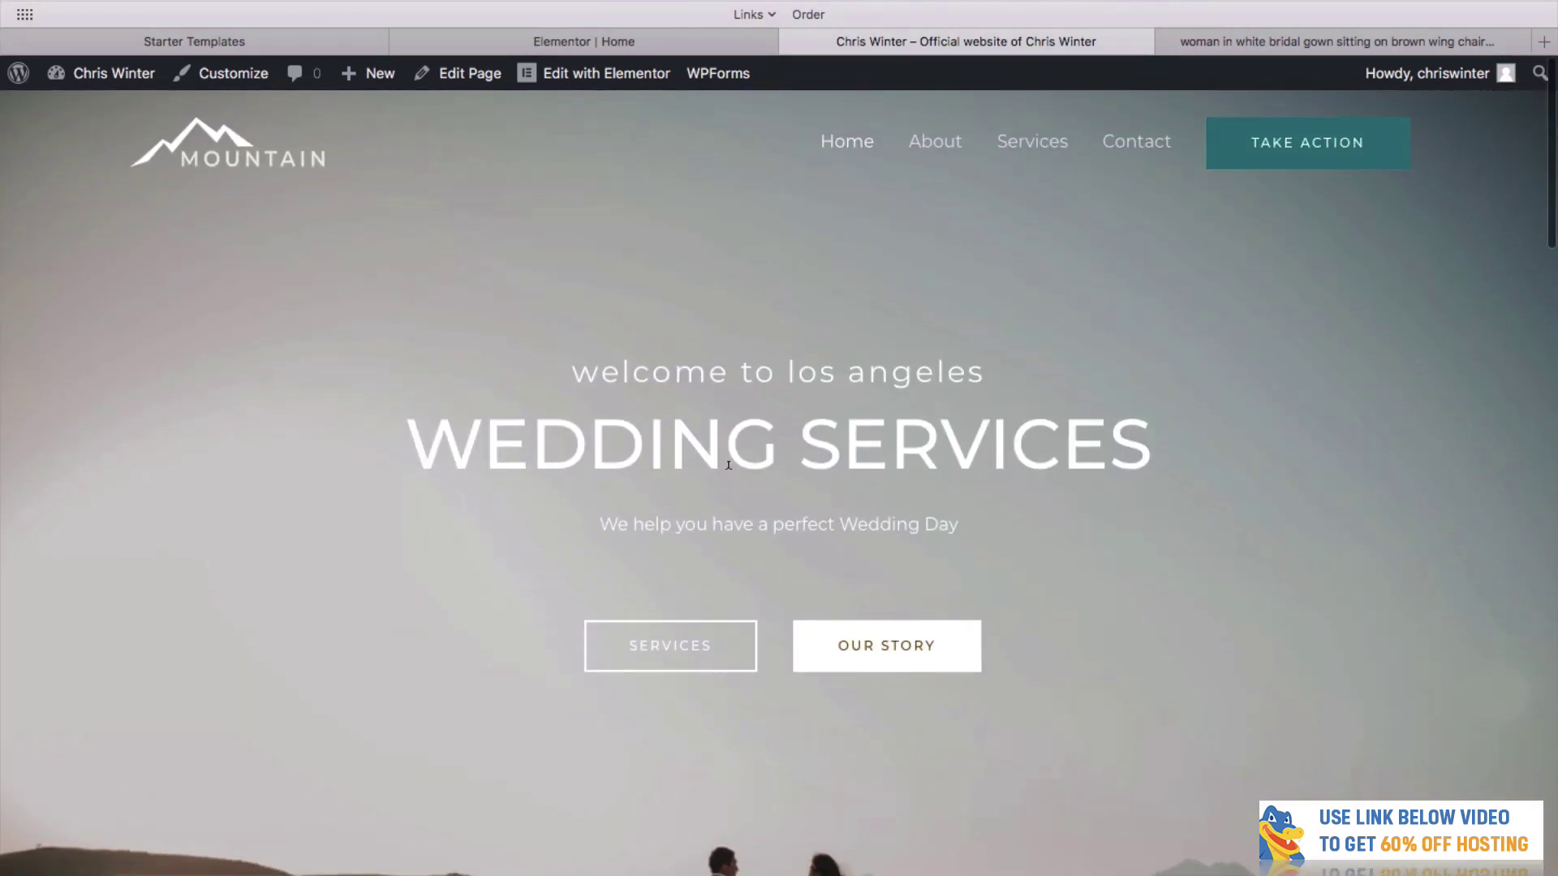
click(641, 41)
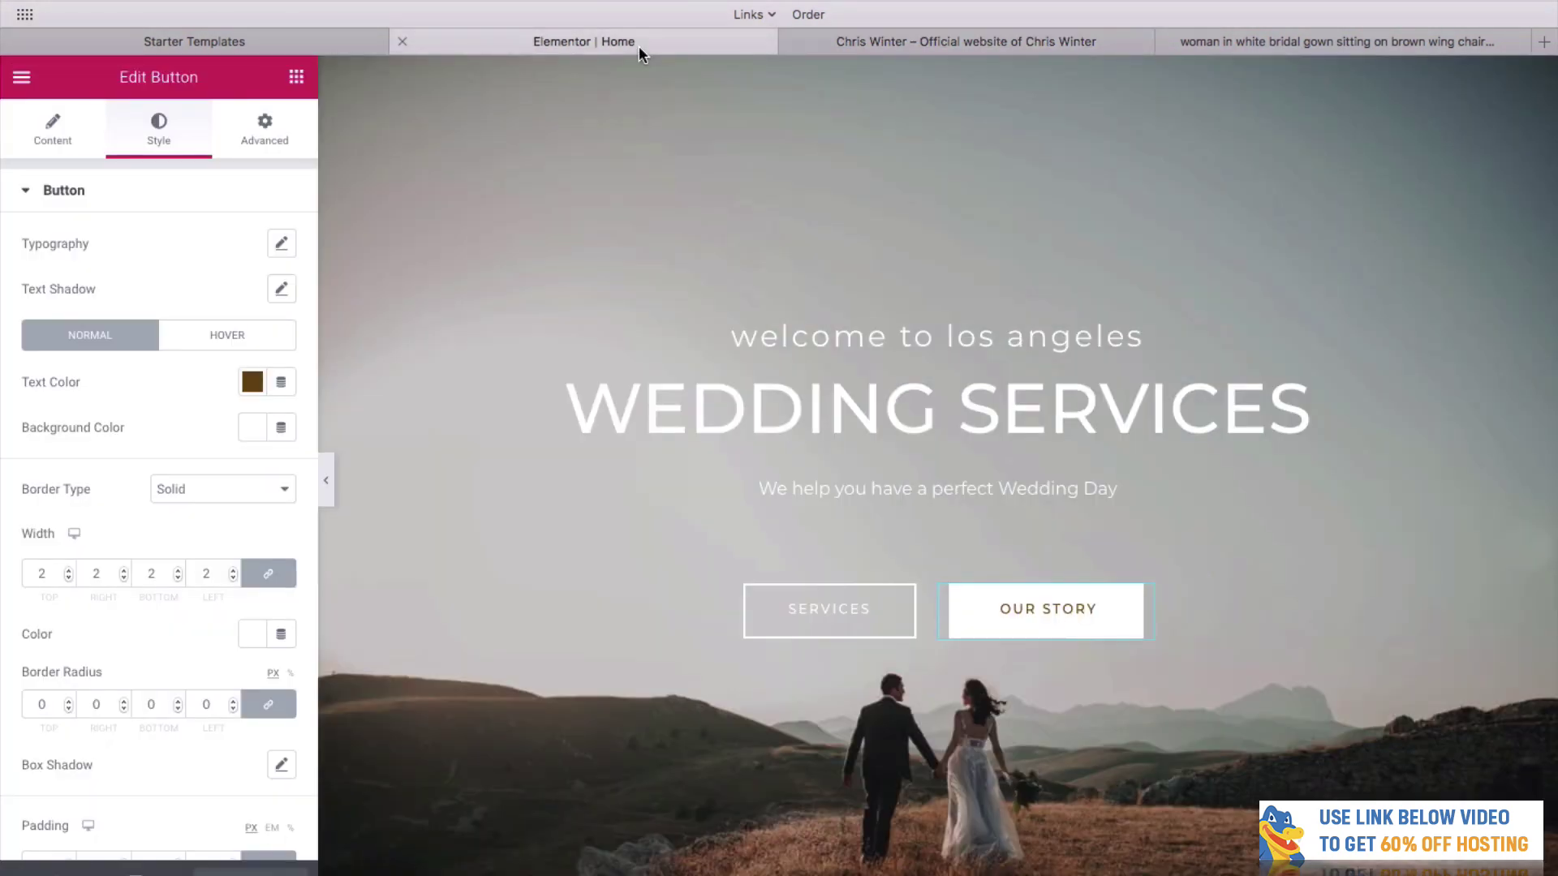
Change the hero section's background image position from Top Center to Center Center
right_click(657, 157)
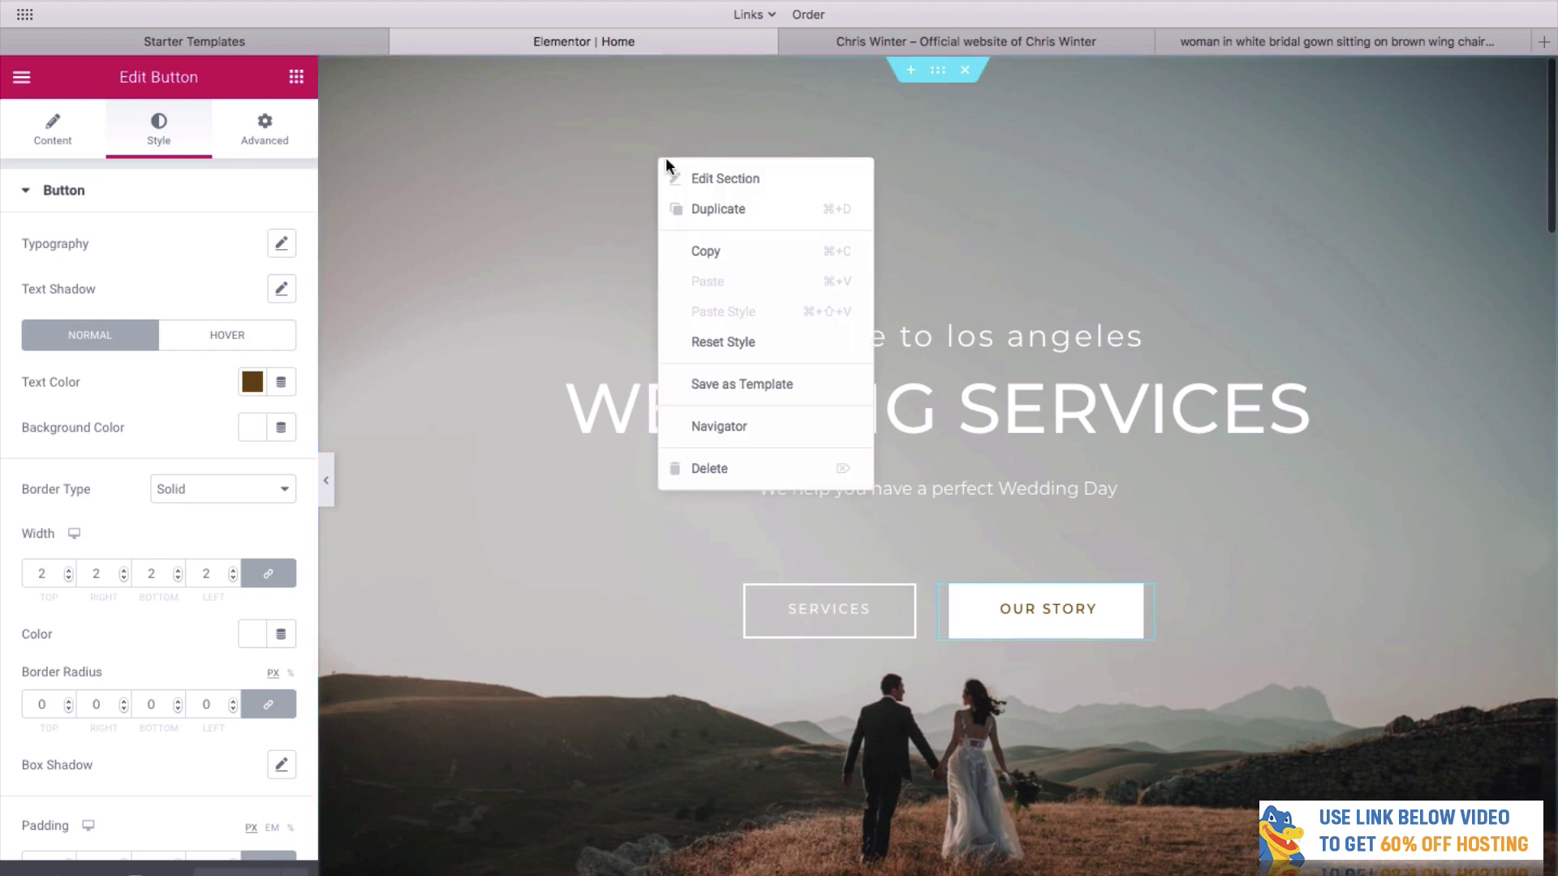
click(706, 182)
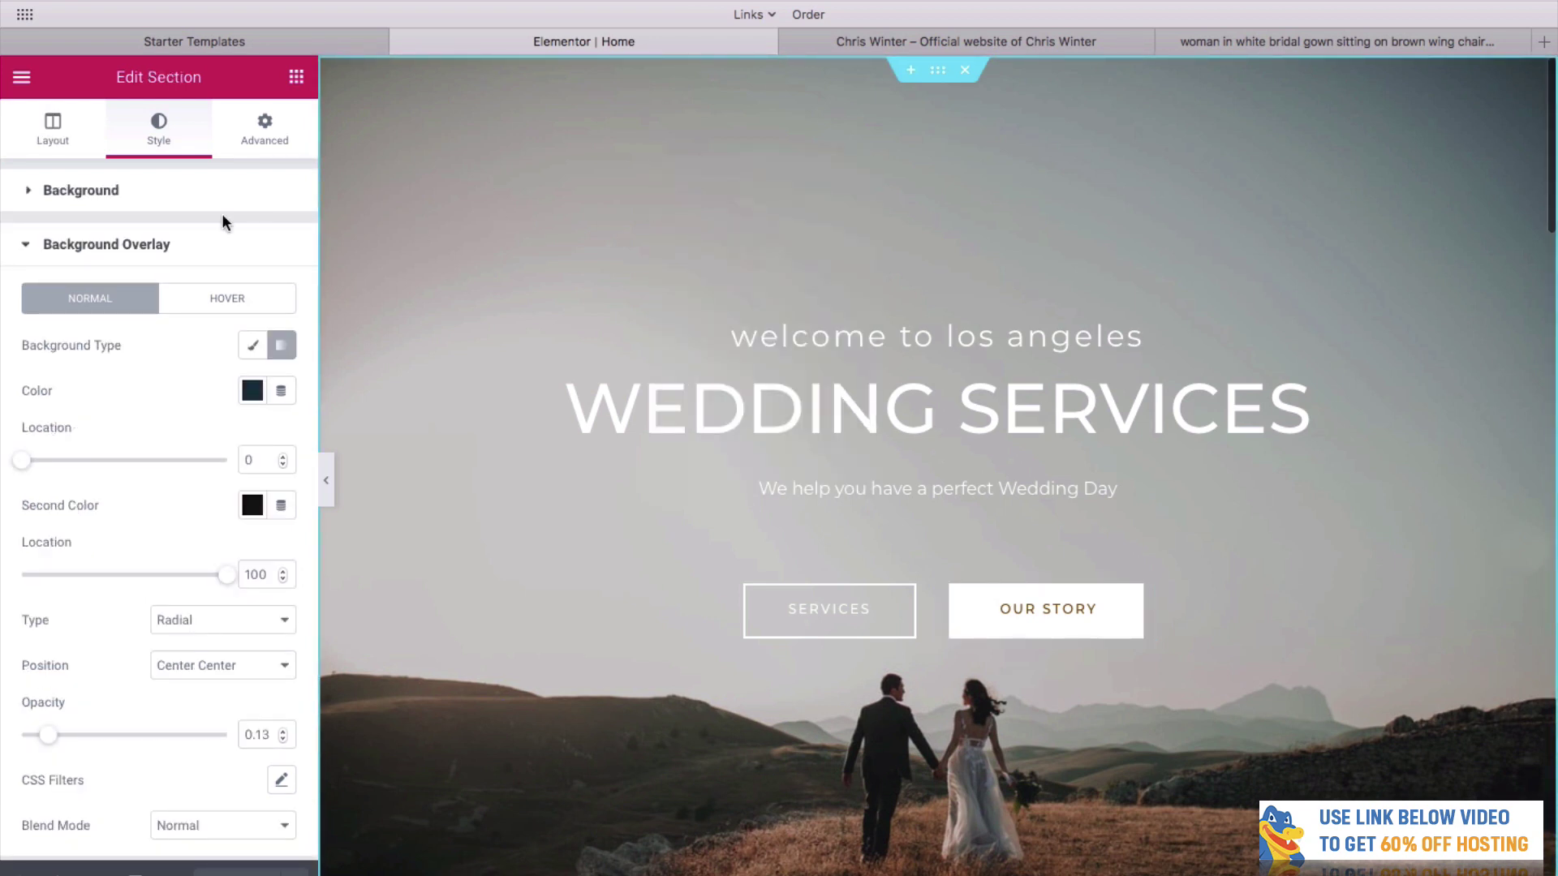
click(32, 202)
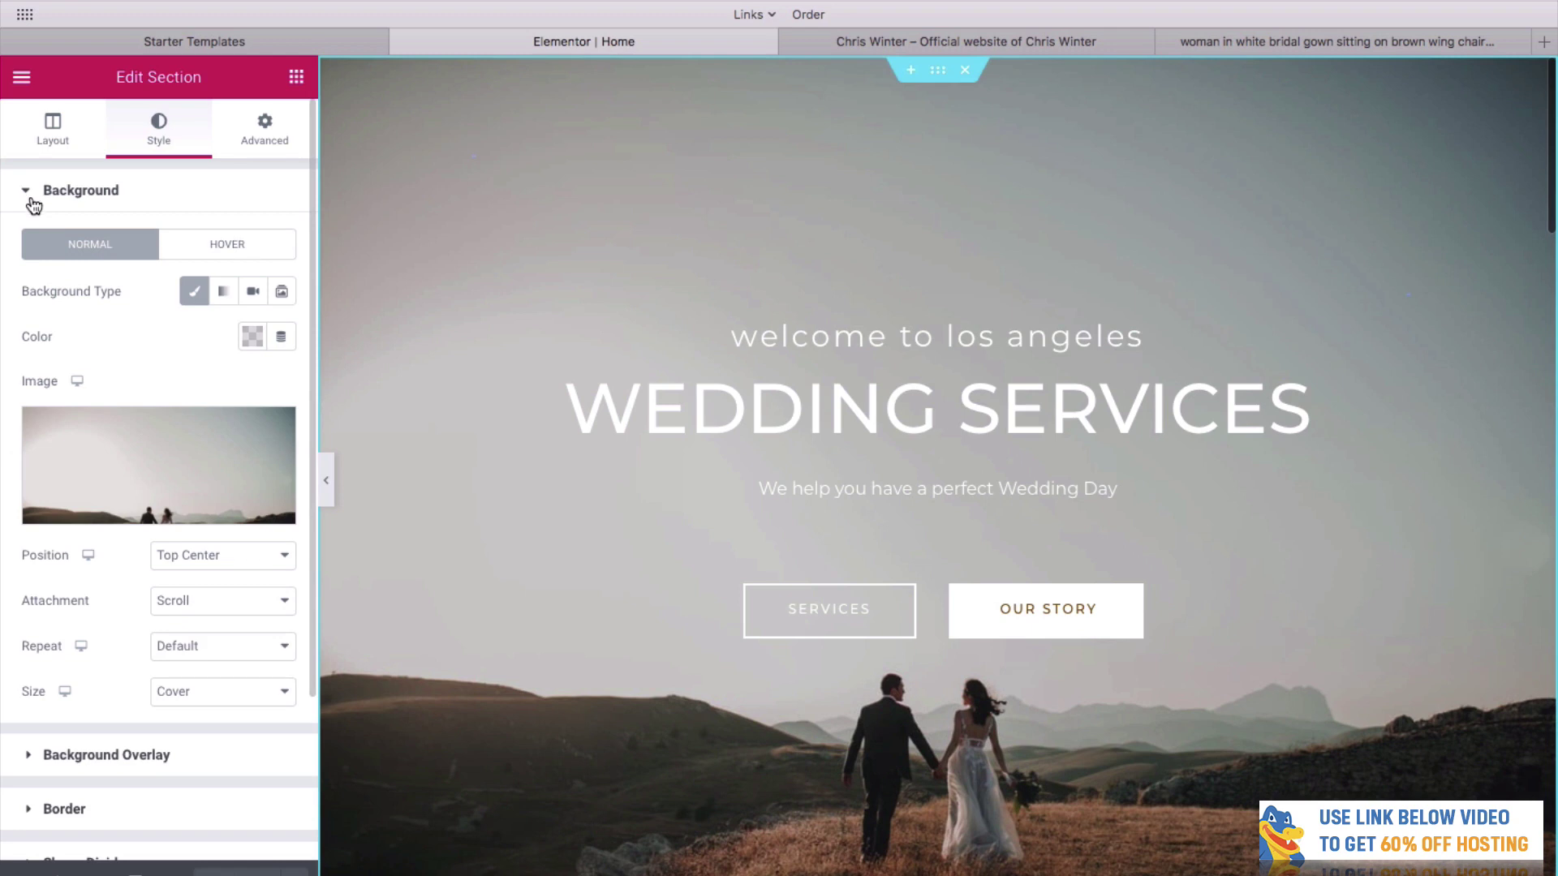
click(172, 563)
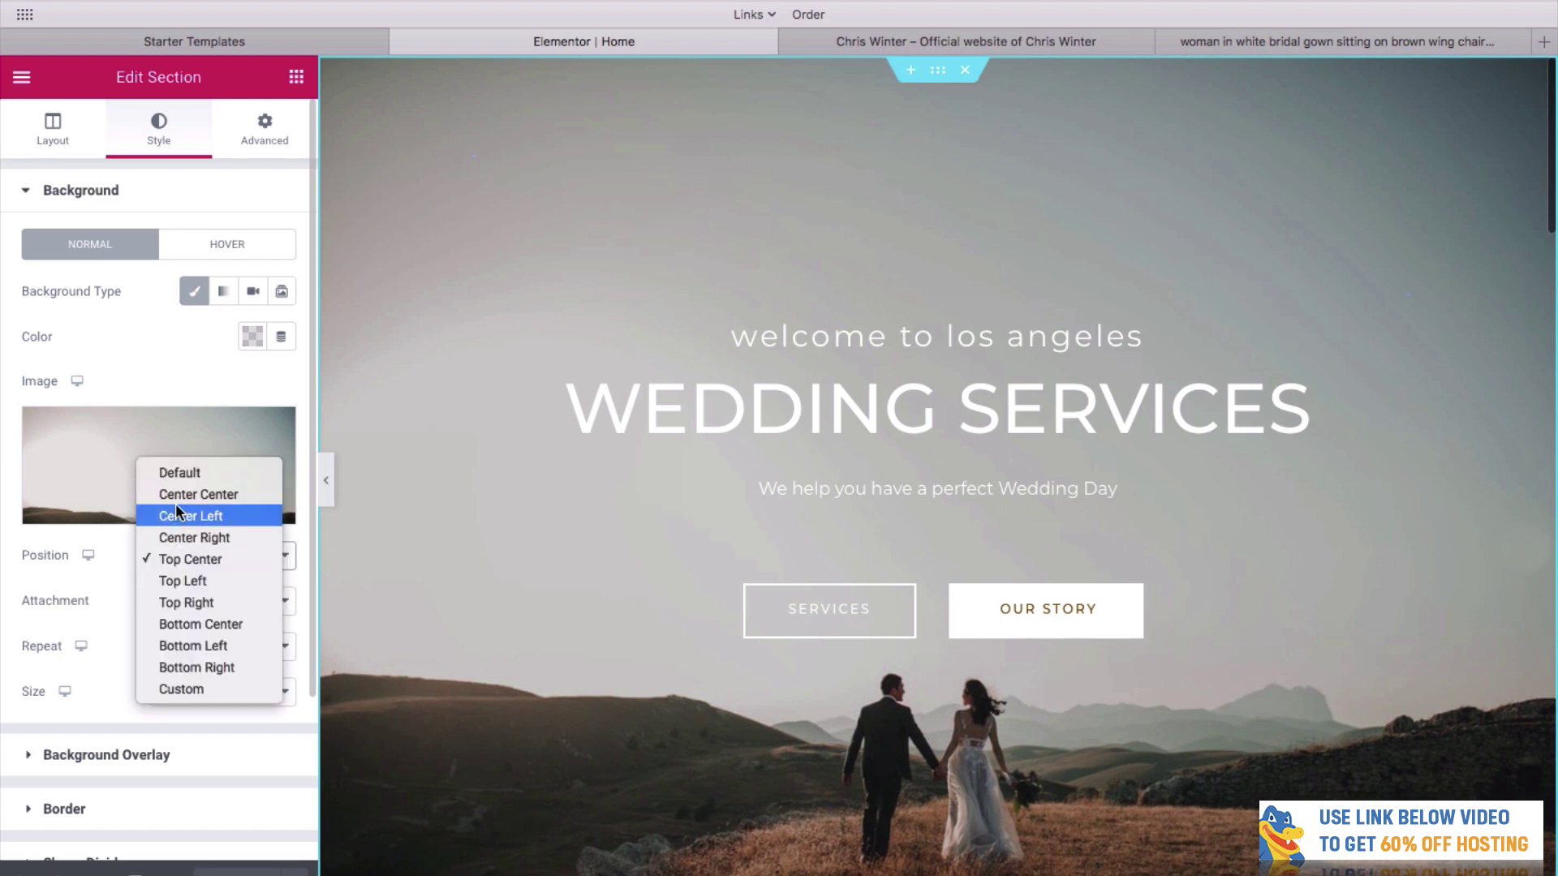
key(Escape)
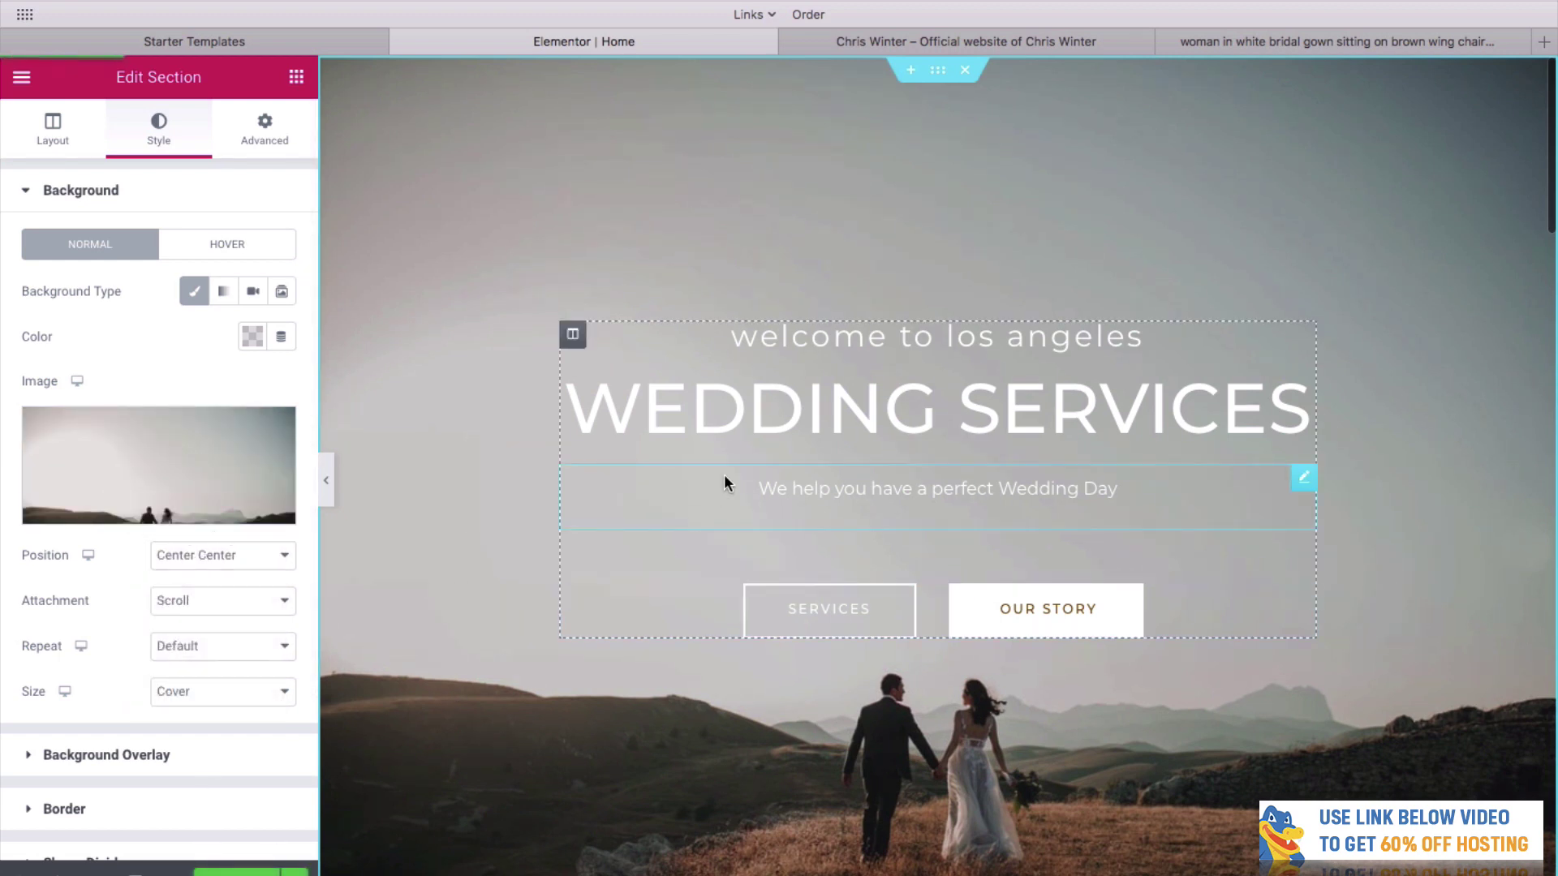
click(1015, 41)
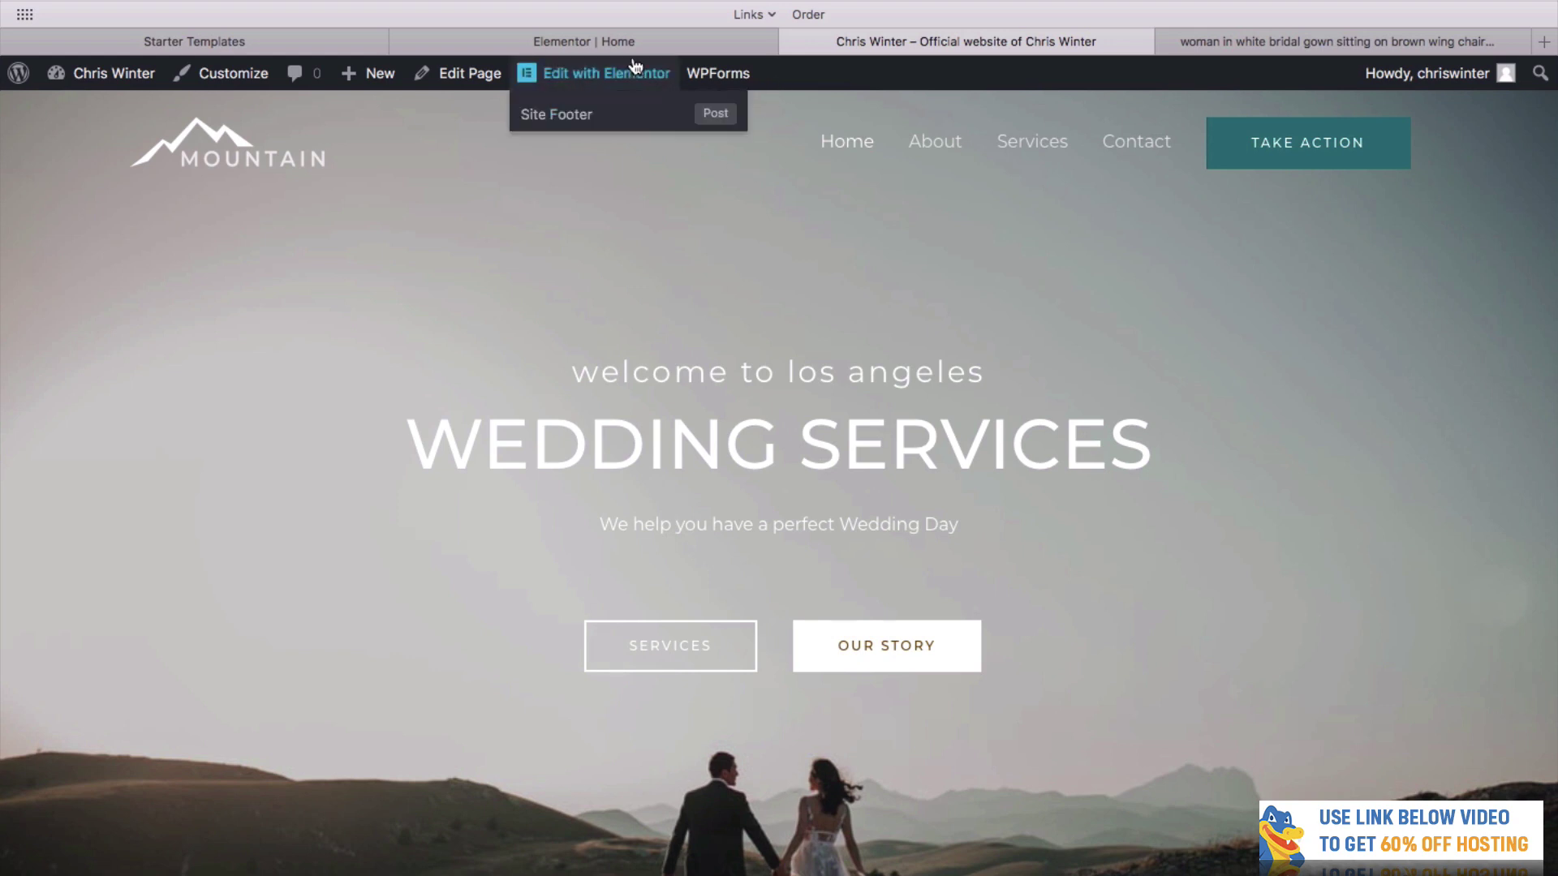
Scroll the live site to review the service boxes, then scroll Elementor to the services section
scroll(710, 450, down, 3)
scroll(854, 552, up, 1)
scroll(854, 552, up, 2)
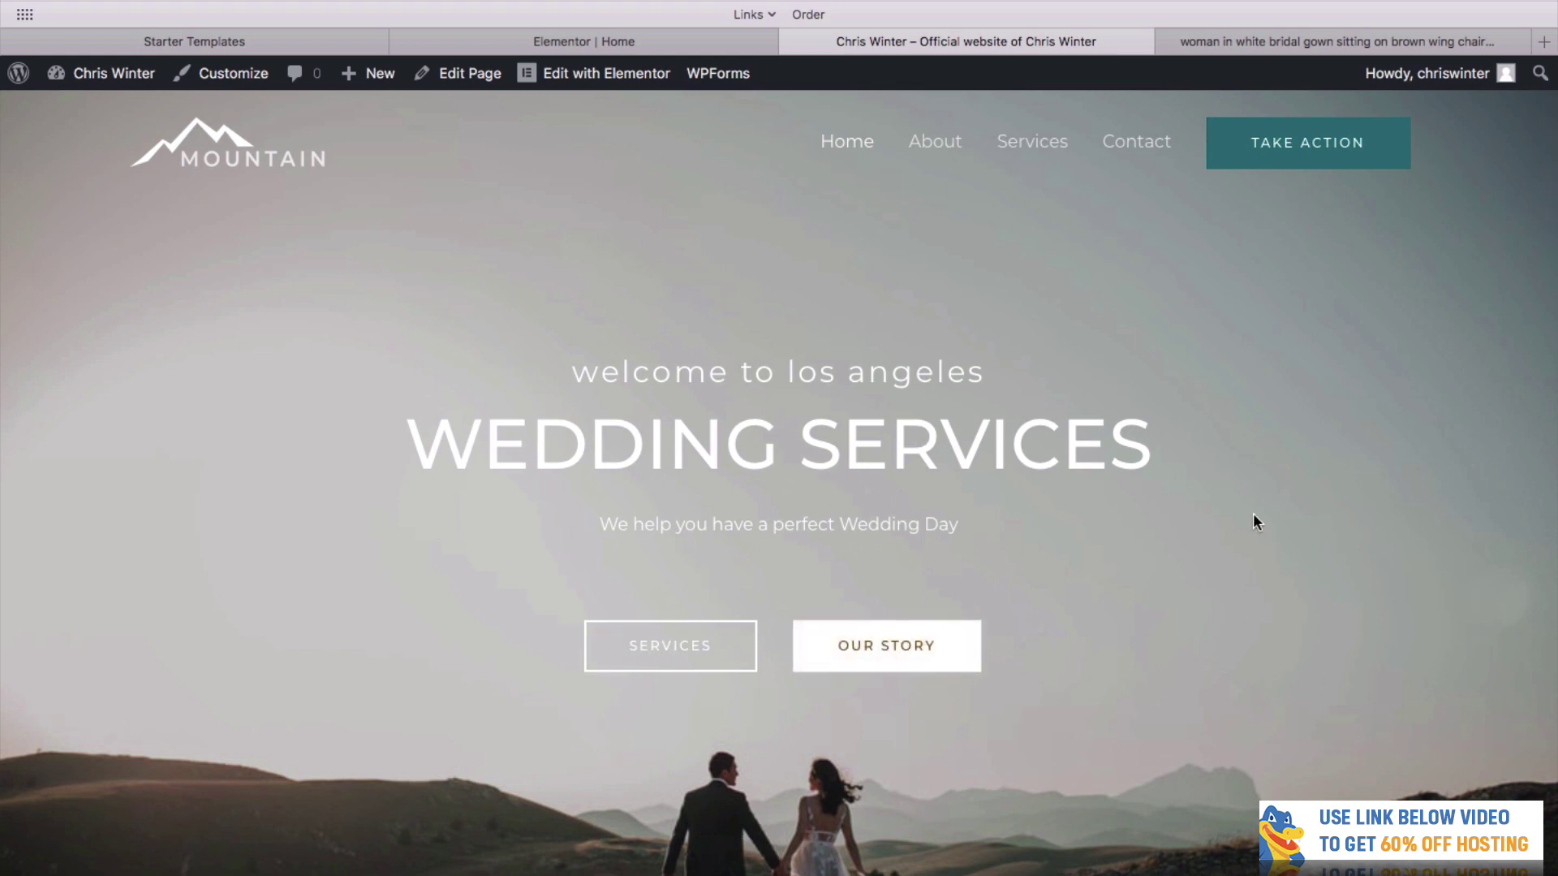
scroll(772, 303, down, 20)
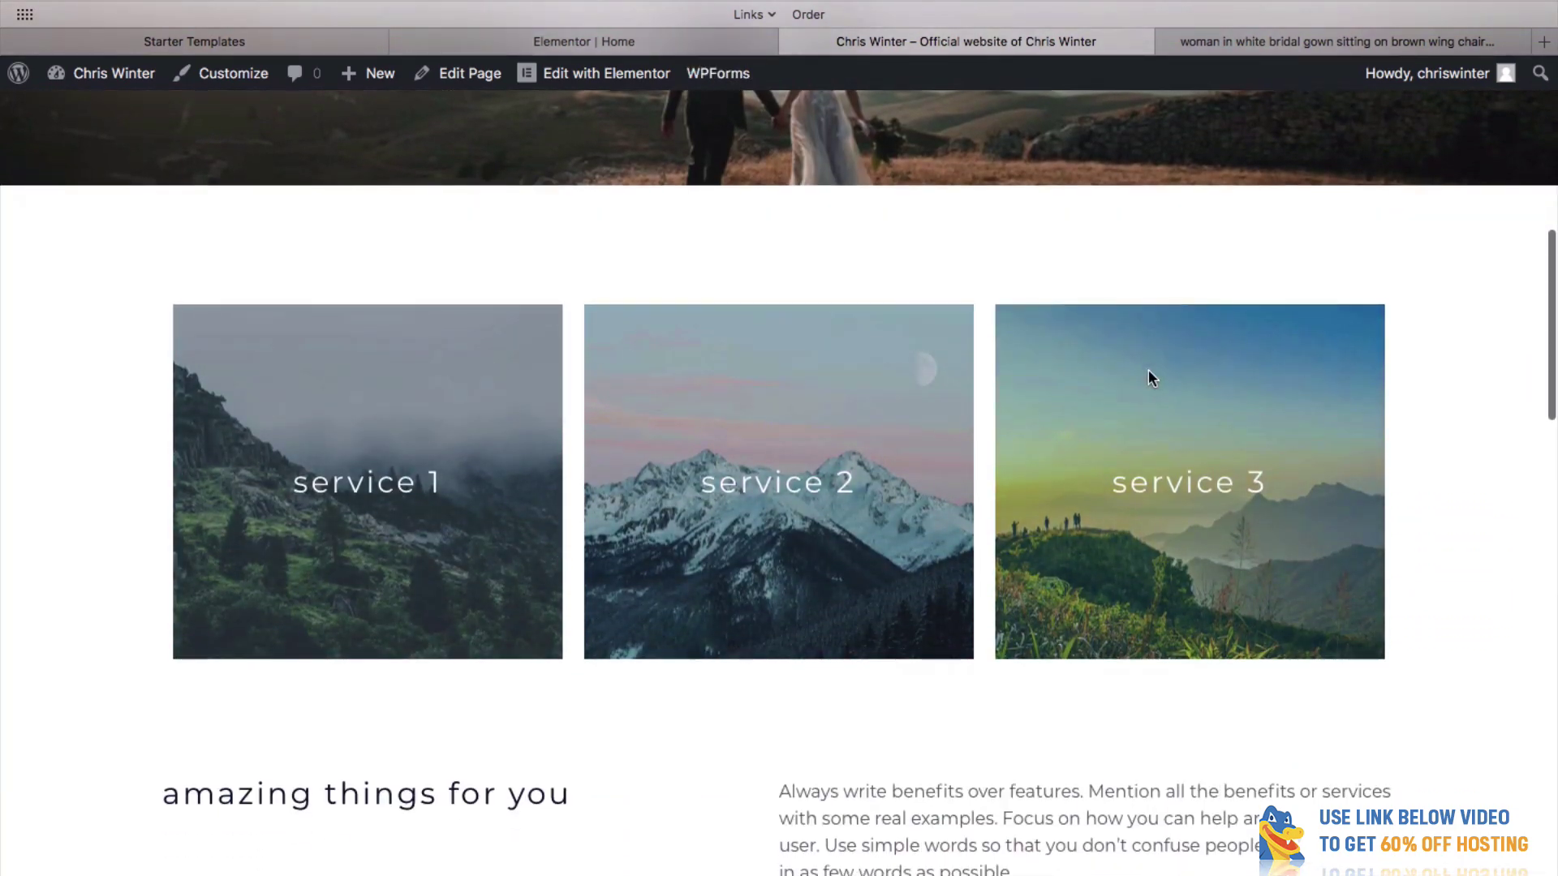
click(609, 42)
scroll(834, 476, down, 10)
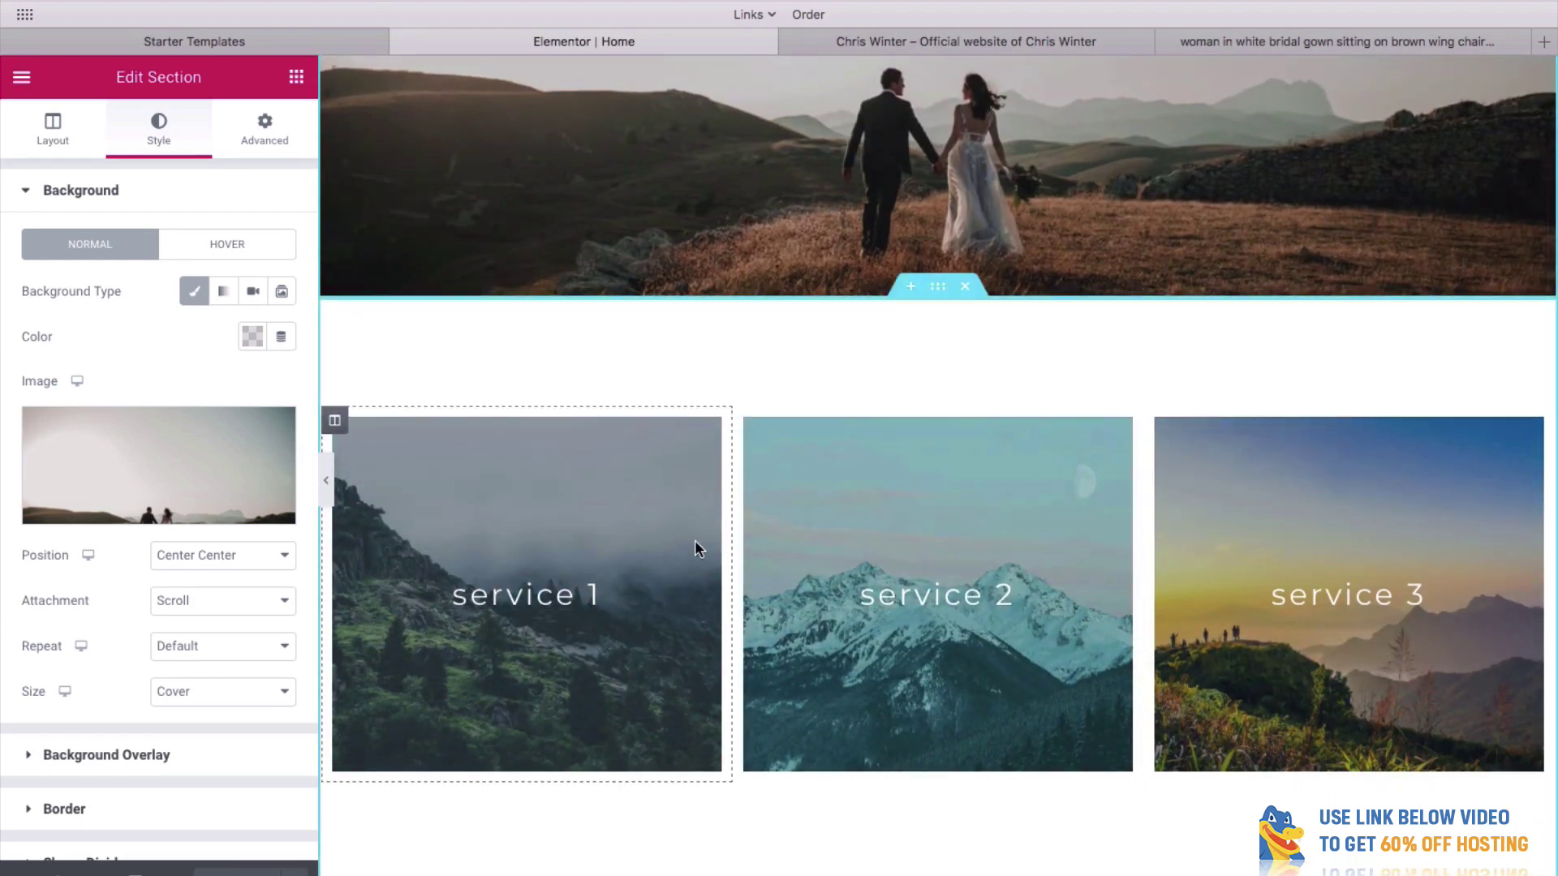
Upload the wedding reception table-setting photo and make it the service 1 column background
right_click(610, 509)
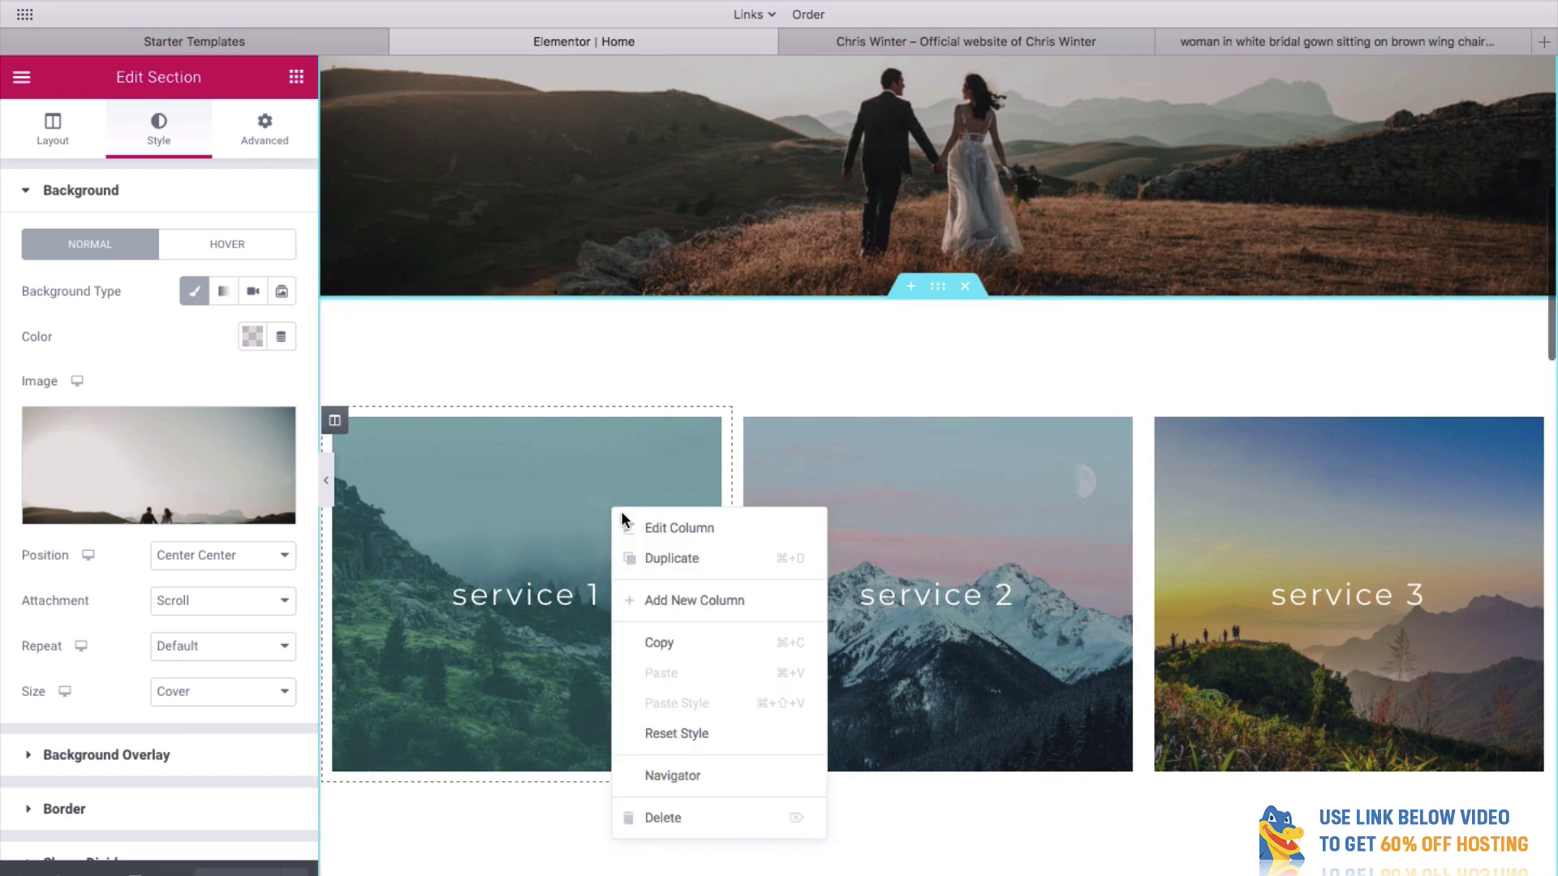
click(629, 529)
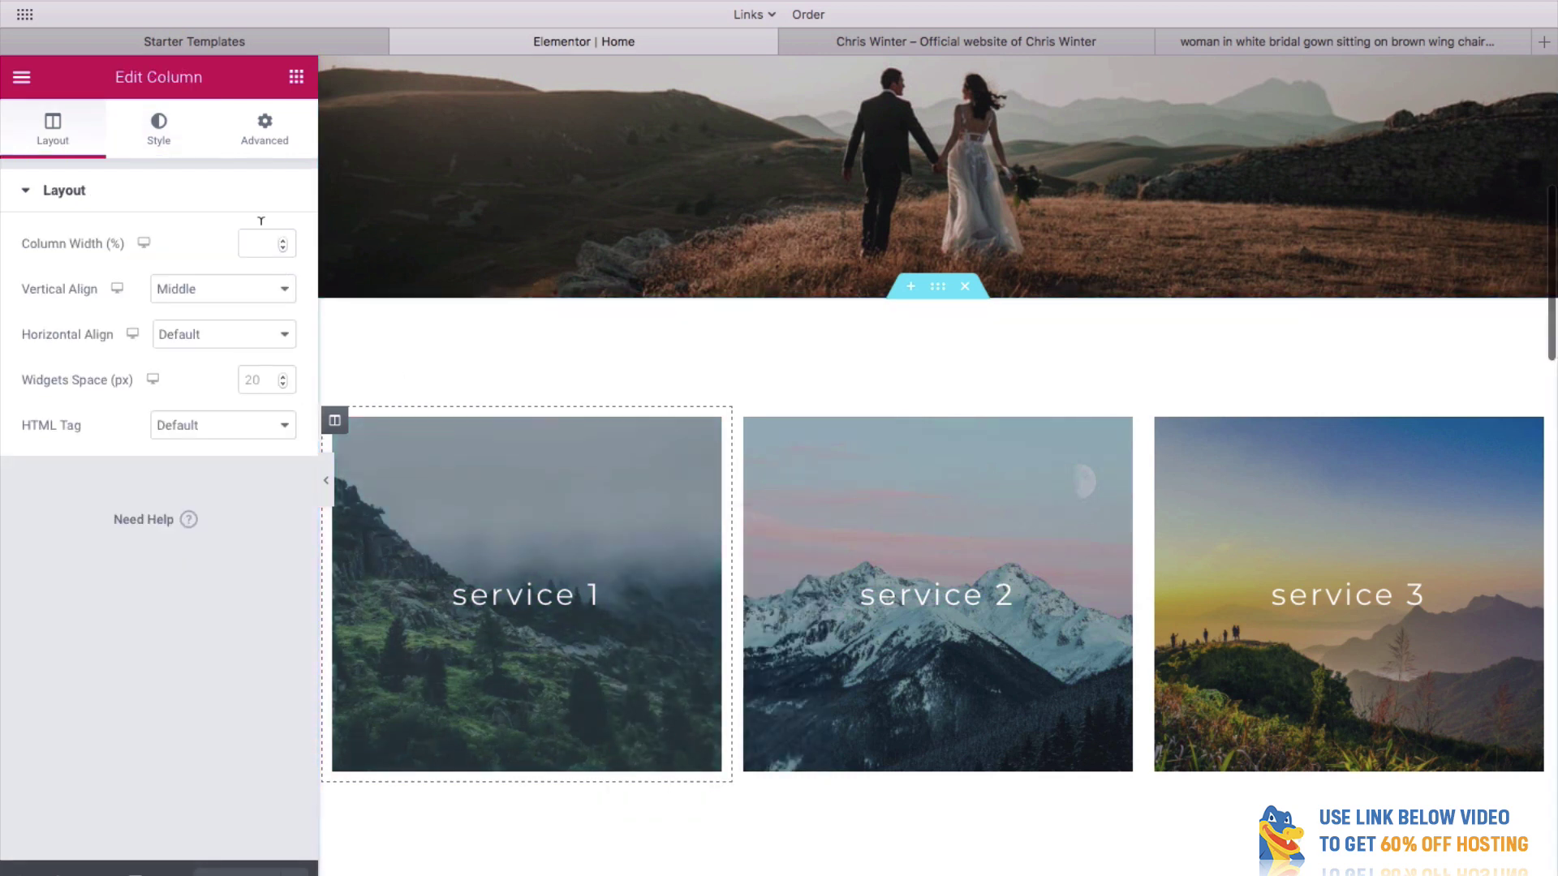
click(164, 143)
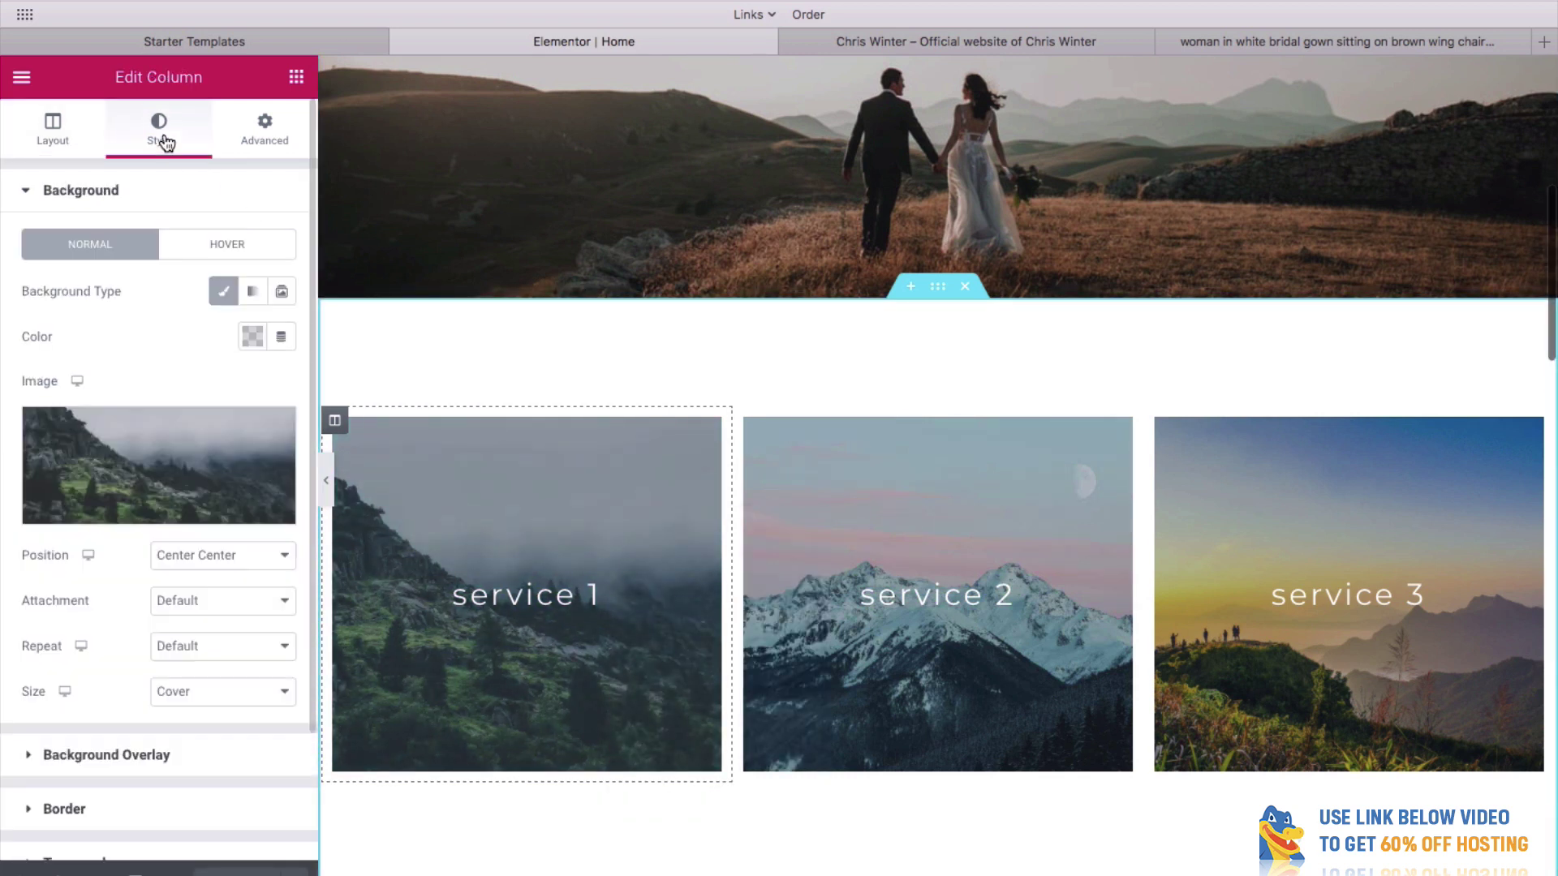
mouse_move(198, 410)
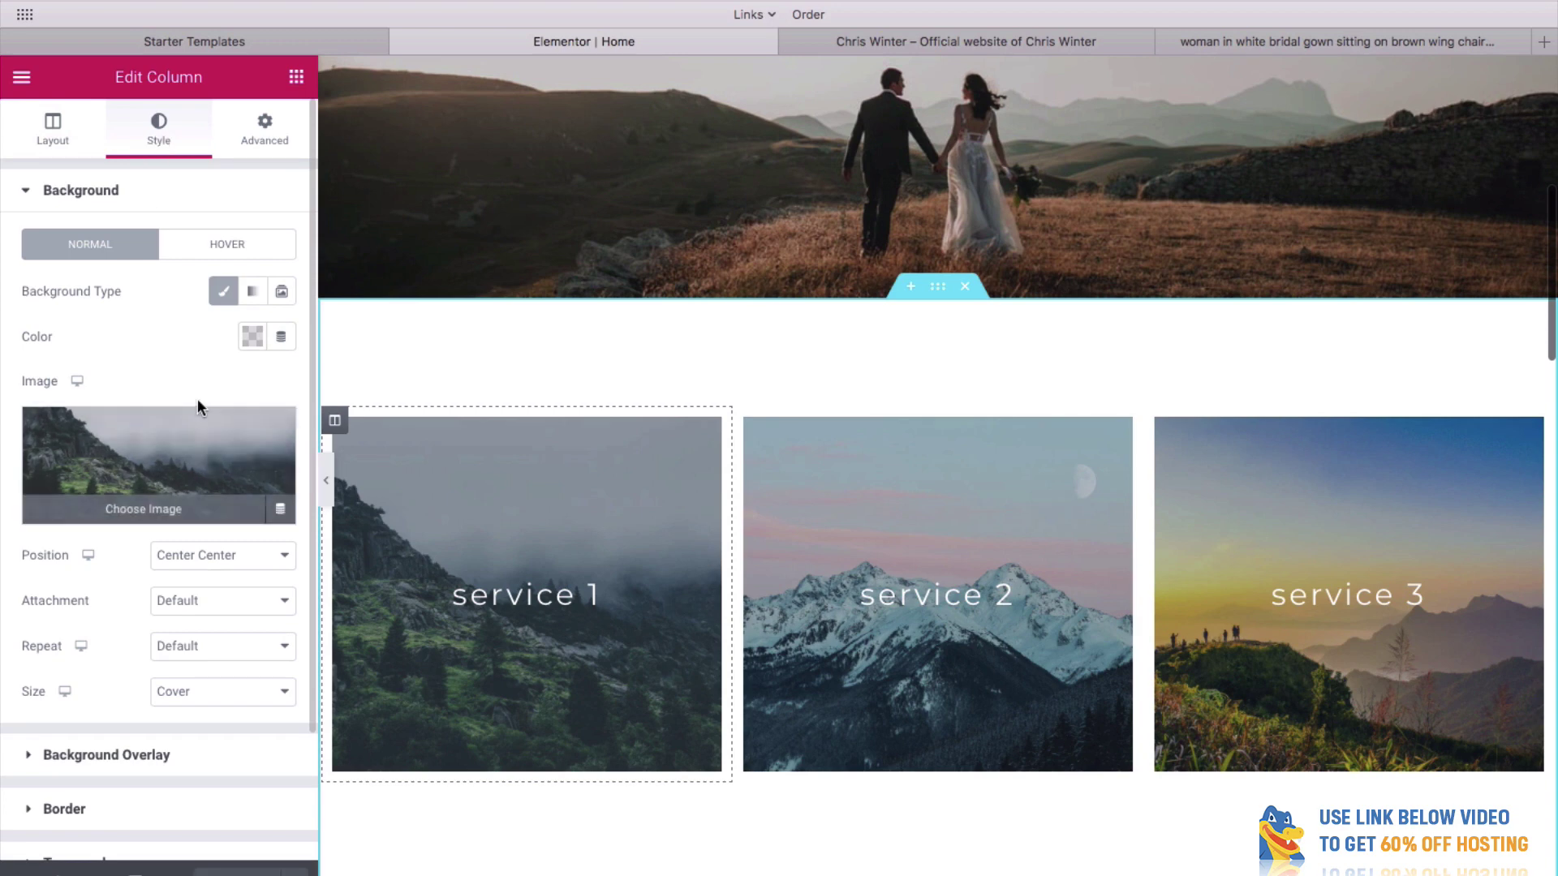
click(181, 509)
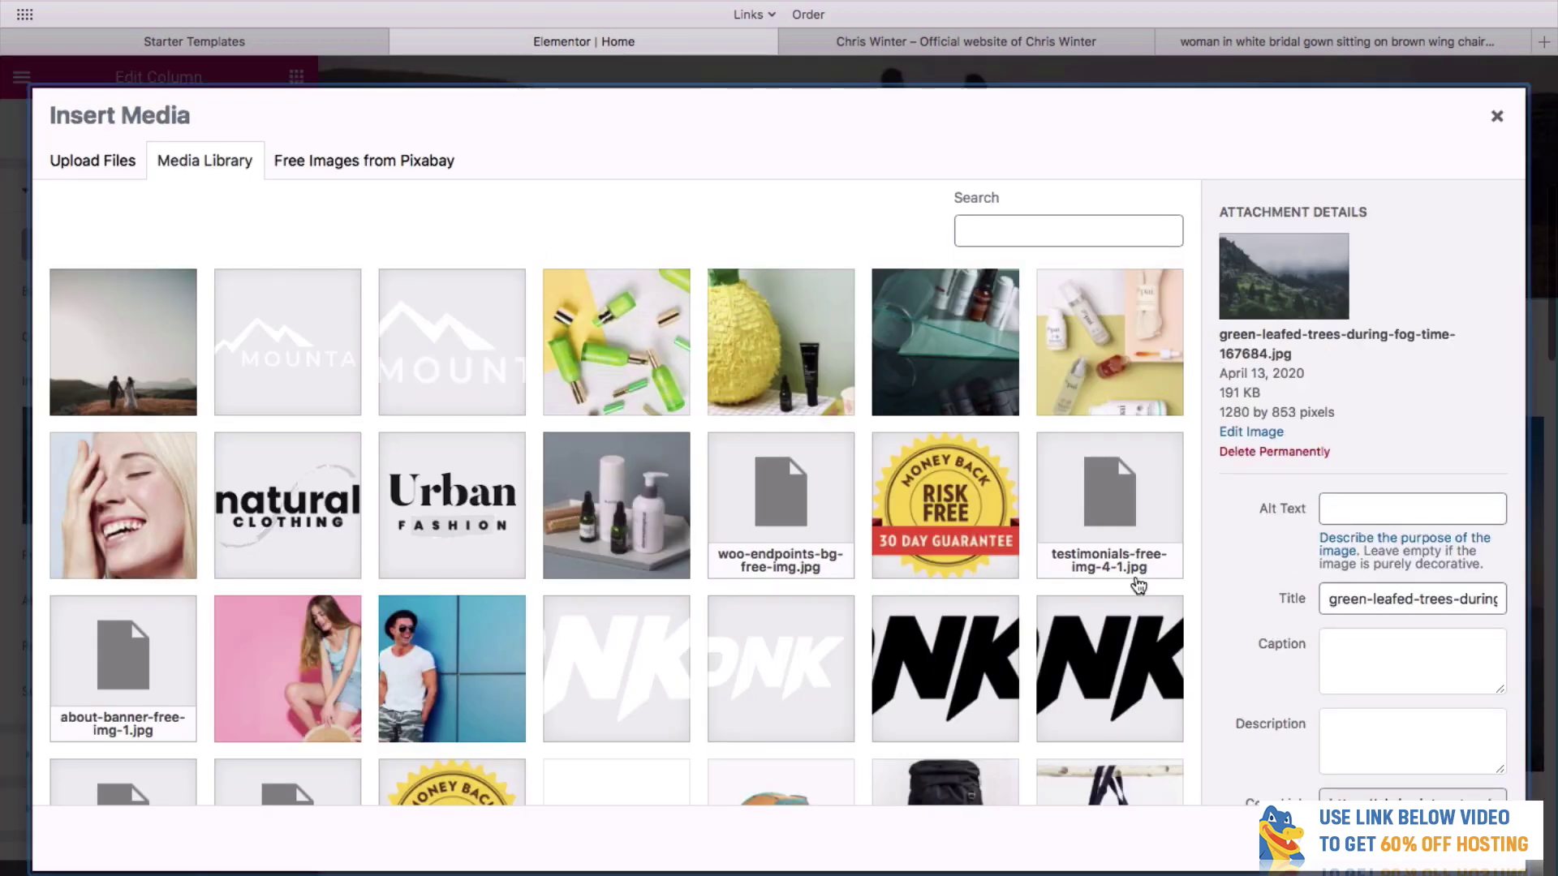
drag(1359, 487, 1060, 471)
click(1269, 354)
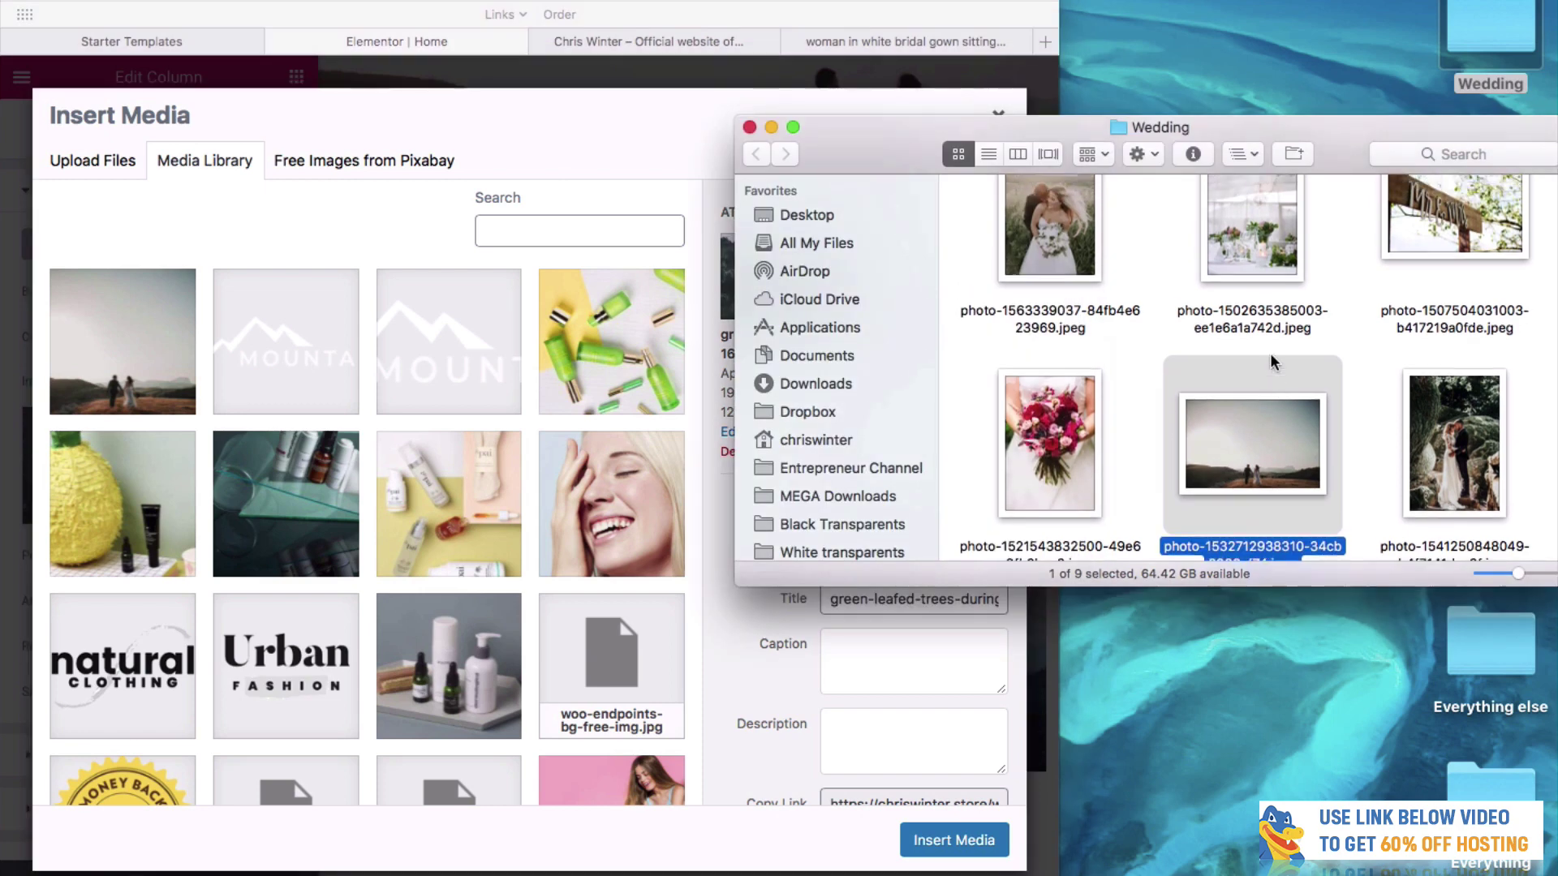
scroll(1269, 353, up, 3)
drag(1252, 323, 413, 283)
click(421, 207)
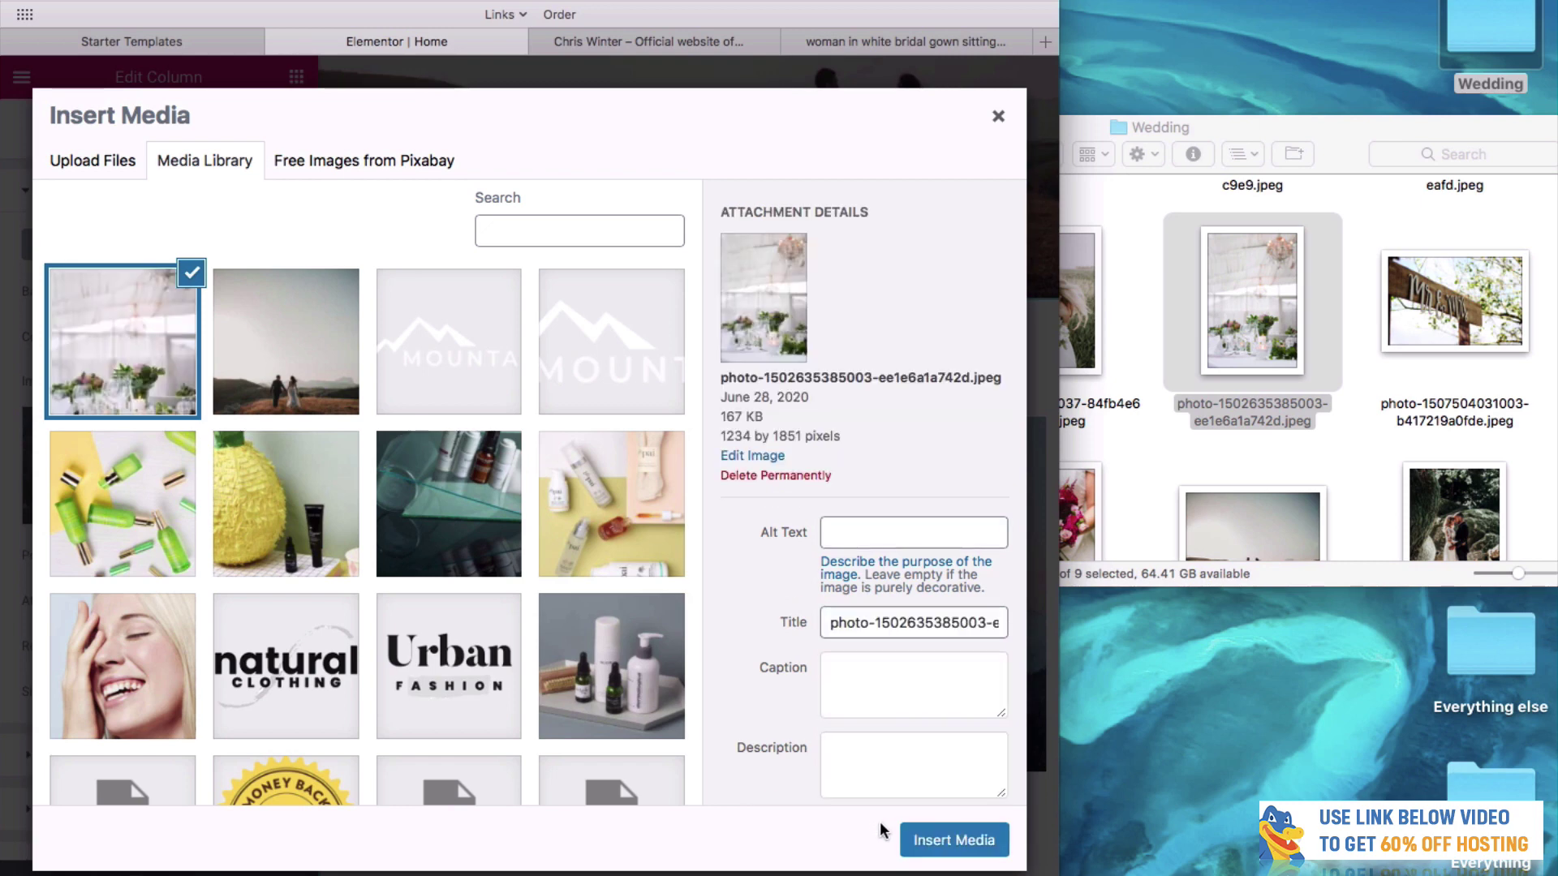
click(922, 840)
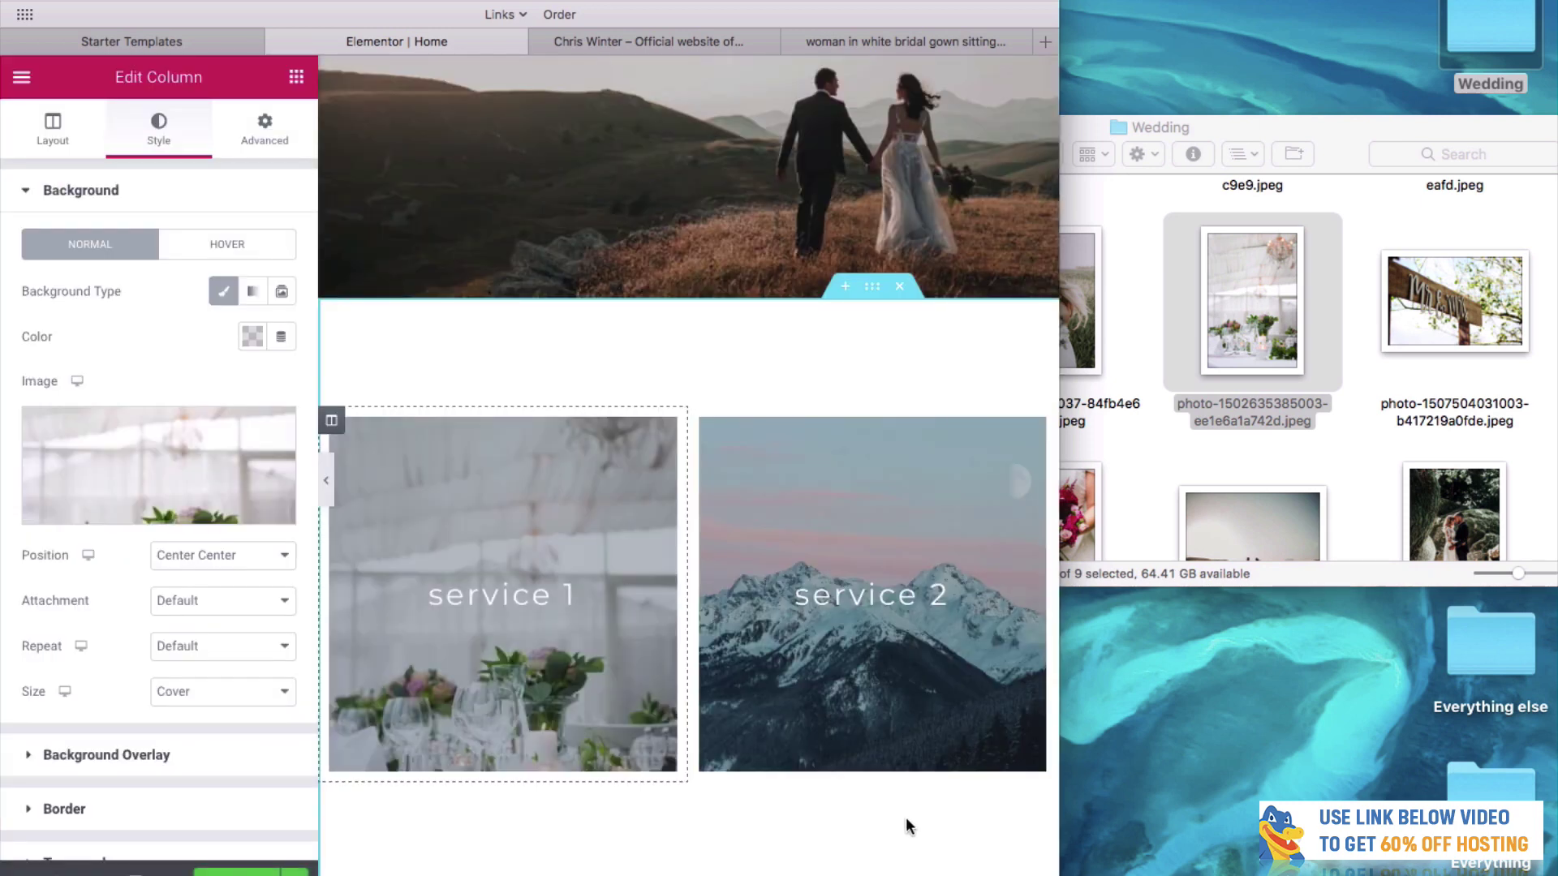
Upload the bride-and-groom-among-rocks photo and make it the service 2 column background
right_click(747, 535)
click(775, 556)
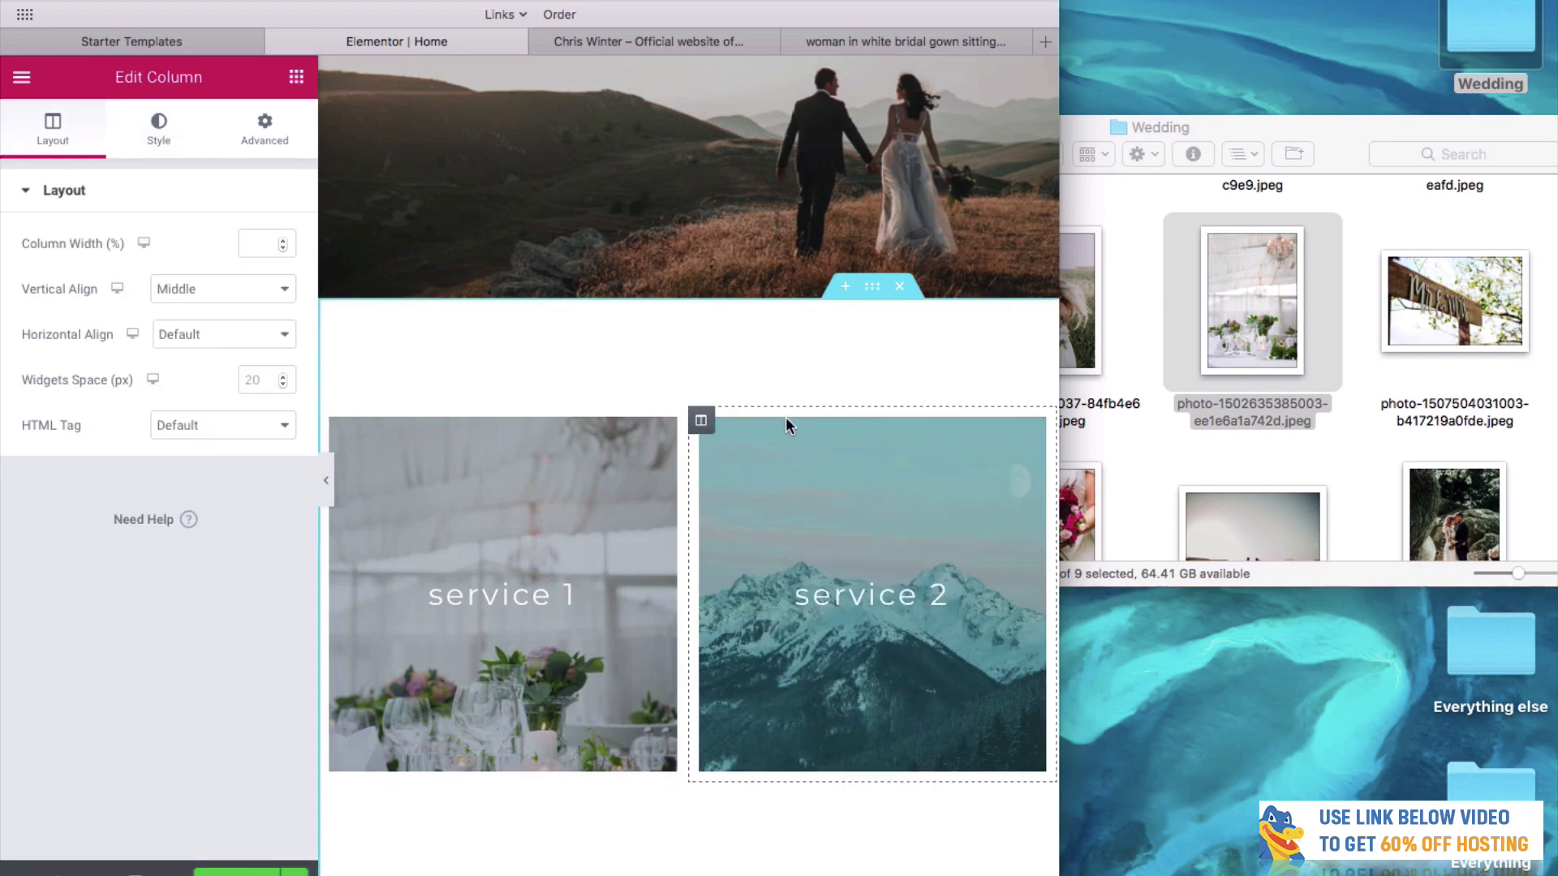
click(159, 128)
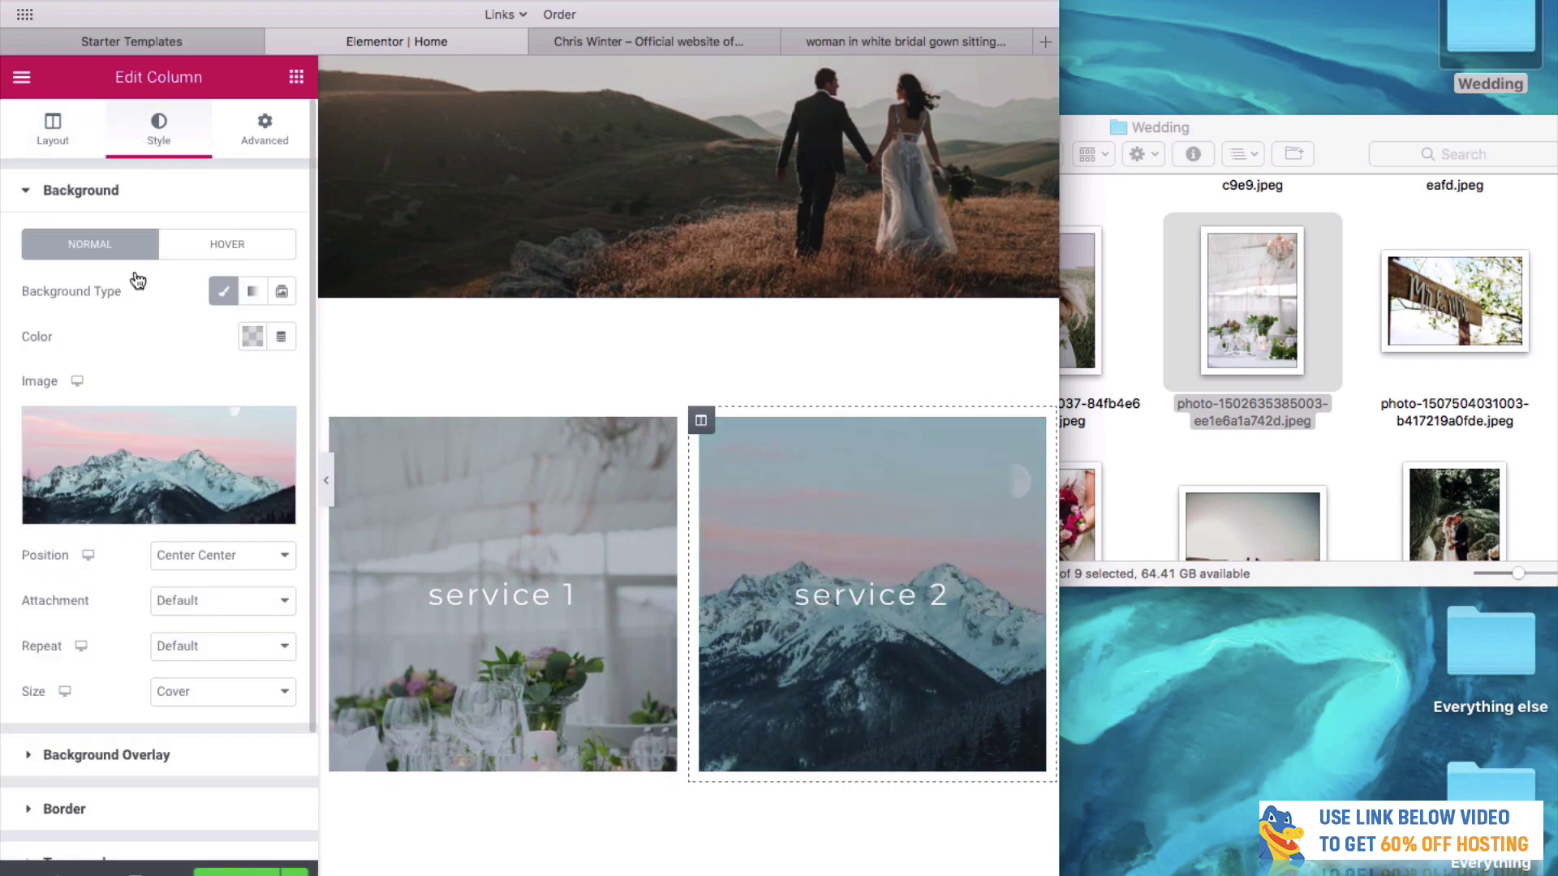
click(127, 515)
click(1420, 285)
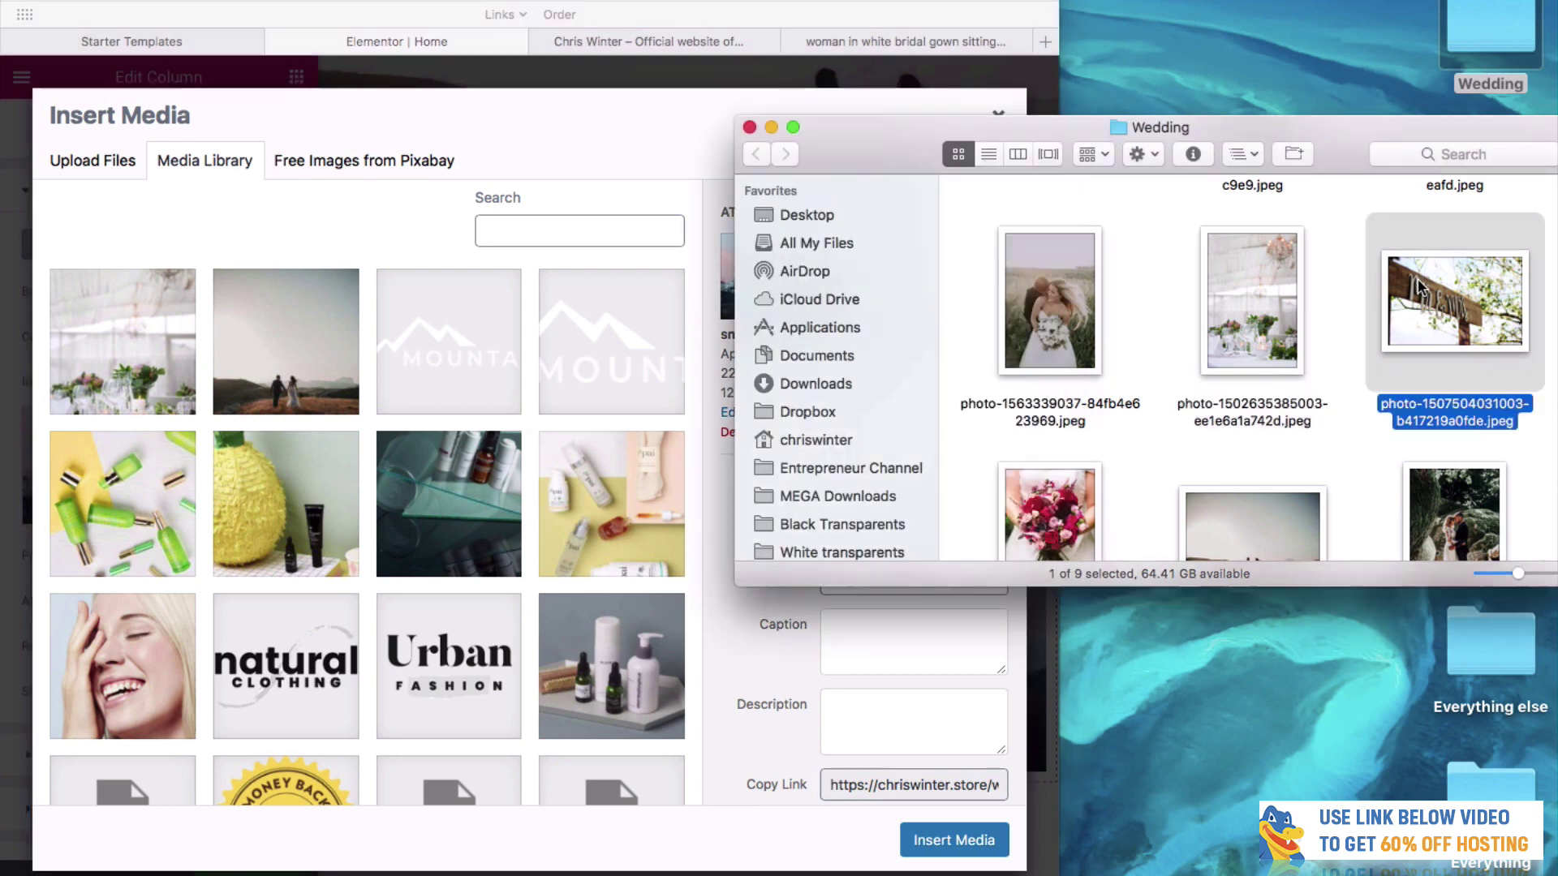
scroll(1420, 286, down, 3)
drag(1454, 418, 411, 211)
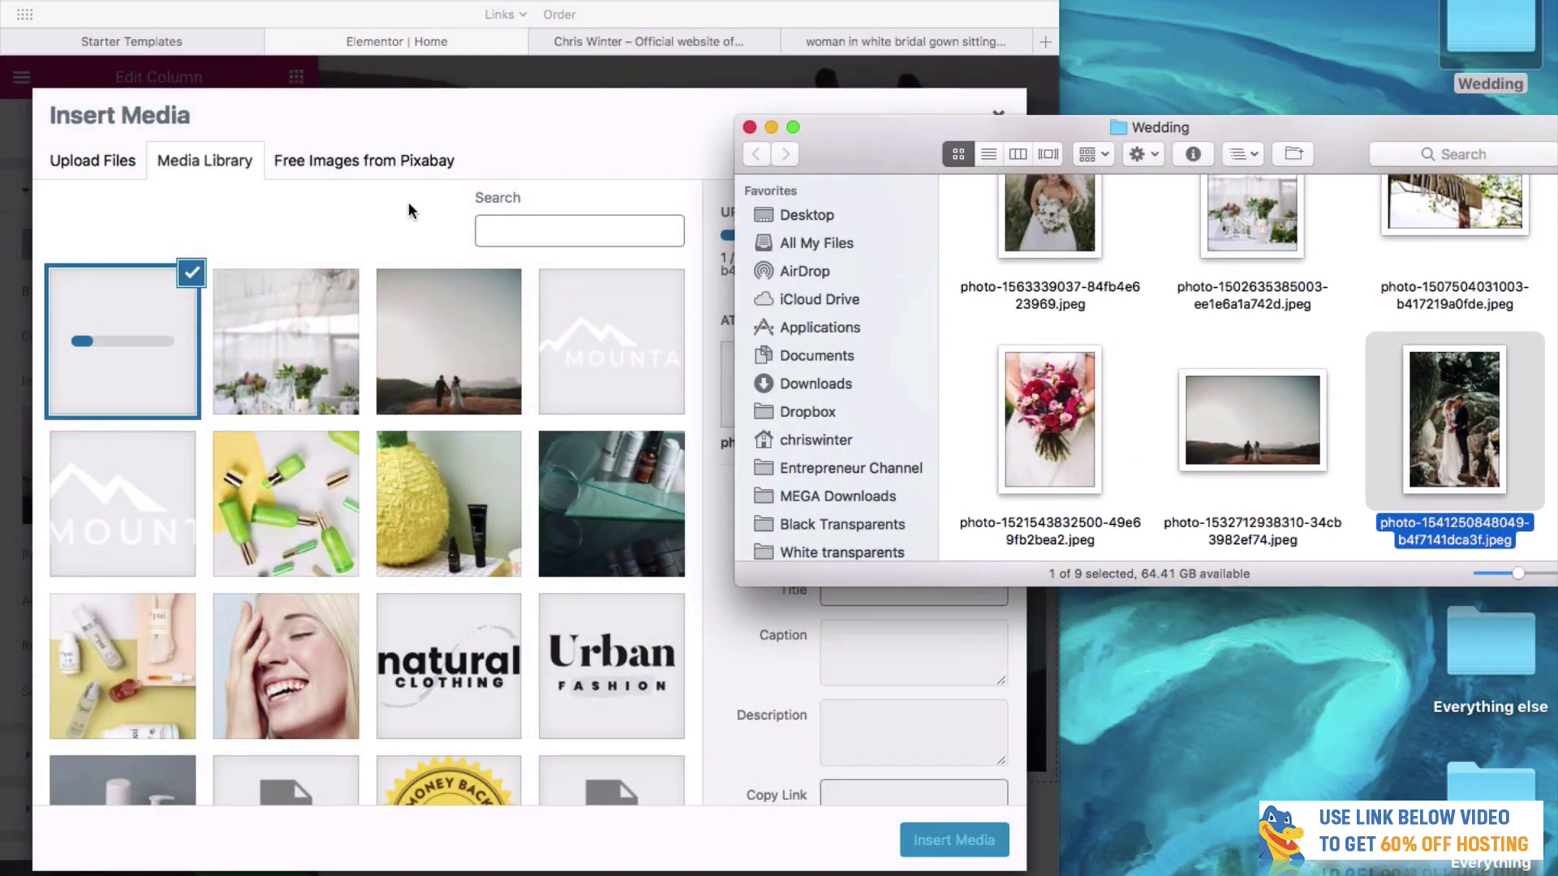
click(411, 210)
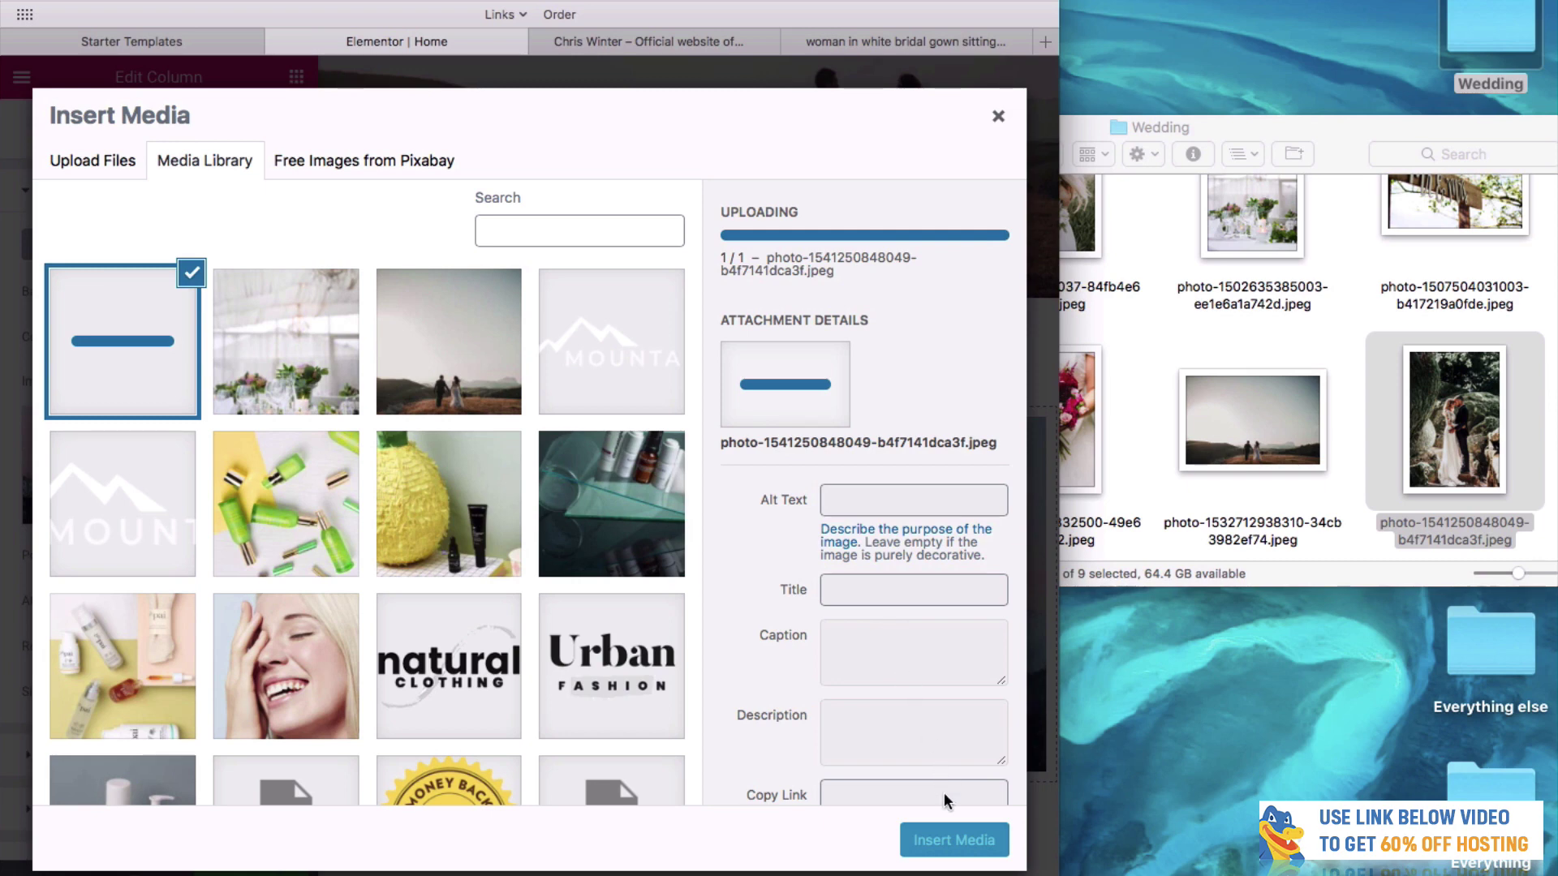
click(950, 841)
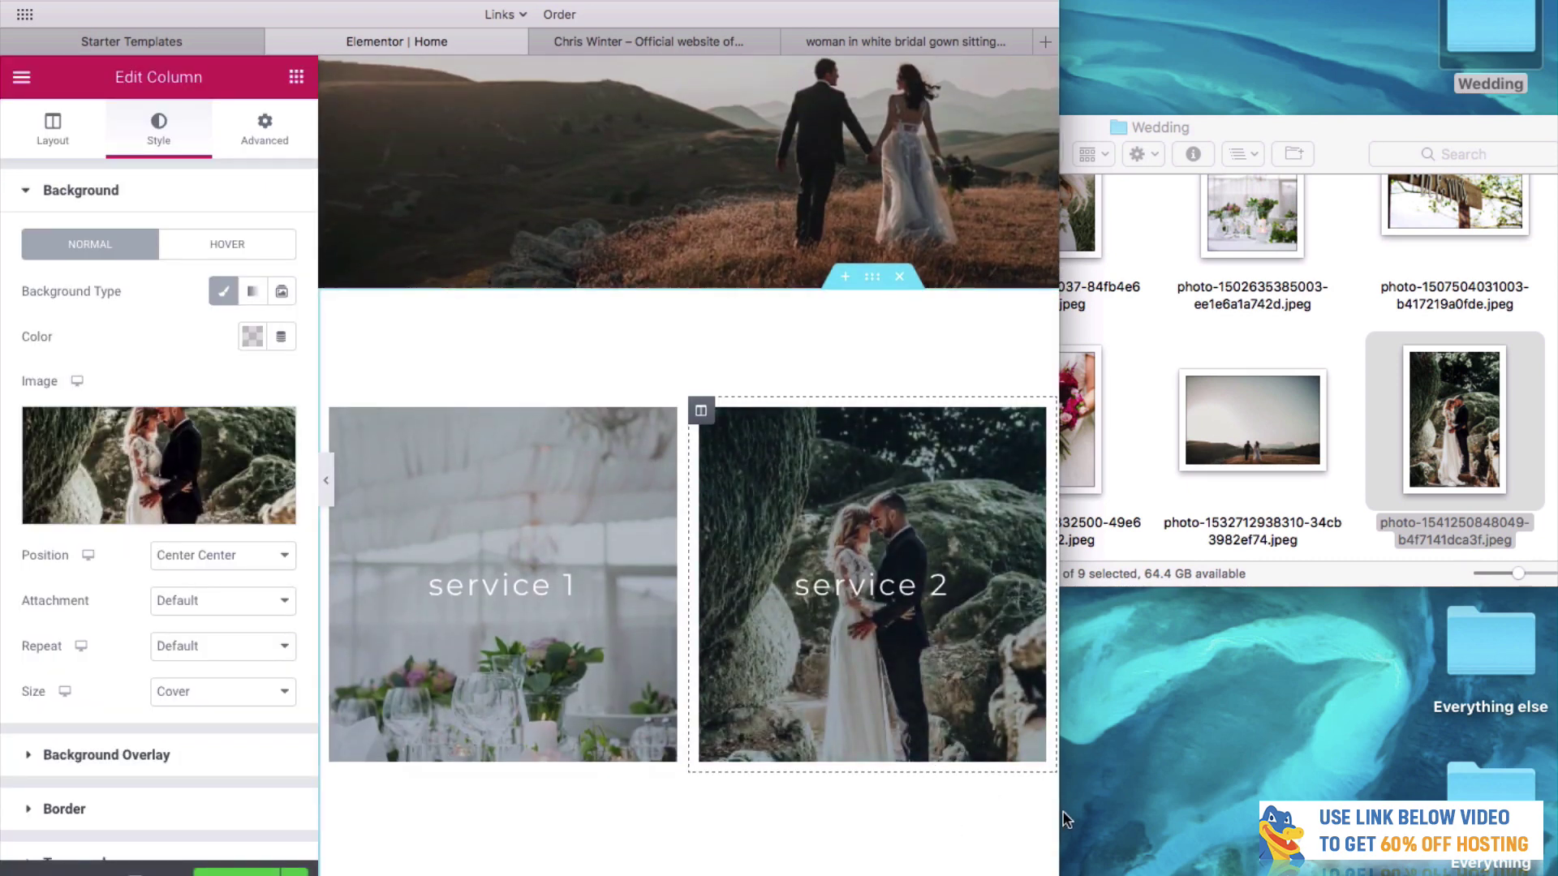
drag(1059, 820, 1307, 811)
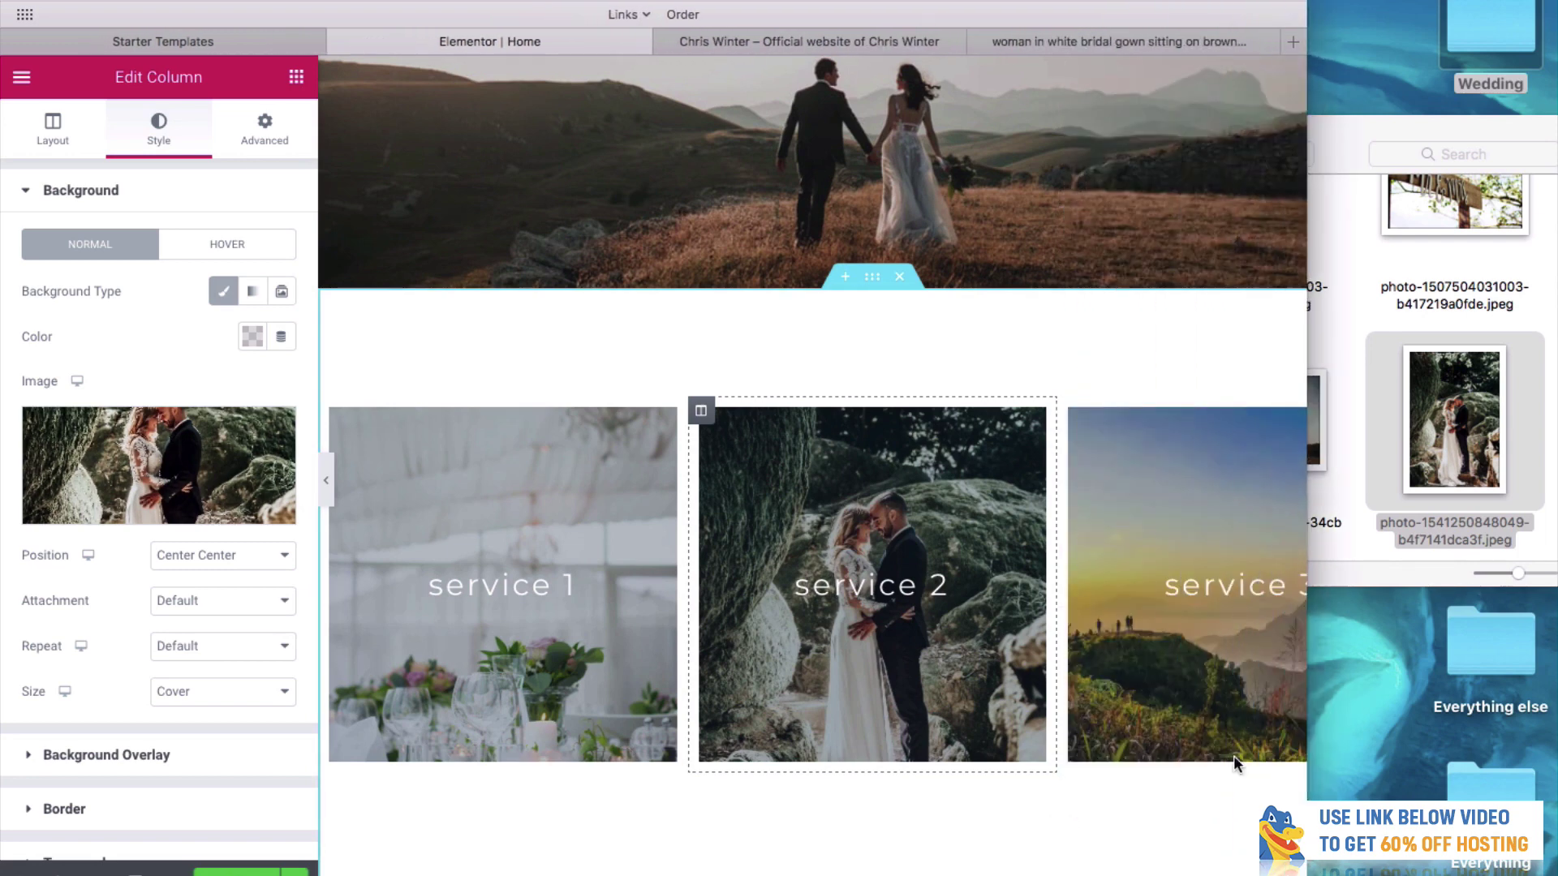
Upload the twirling-bride photo as the service 3 column background, then maximize the browser
right_click(1149, 686)
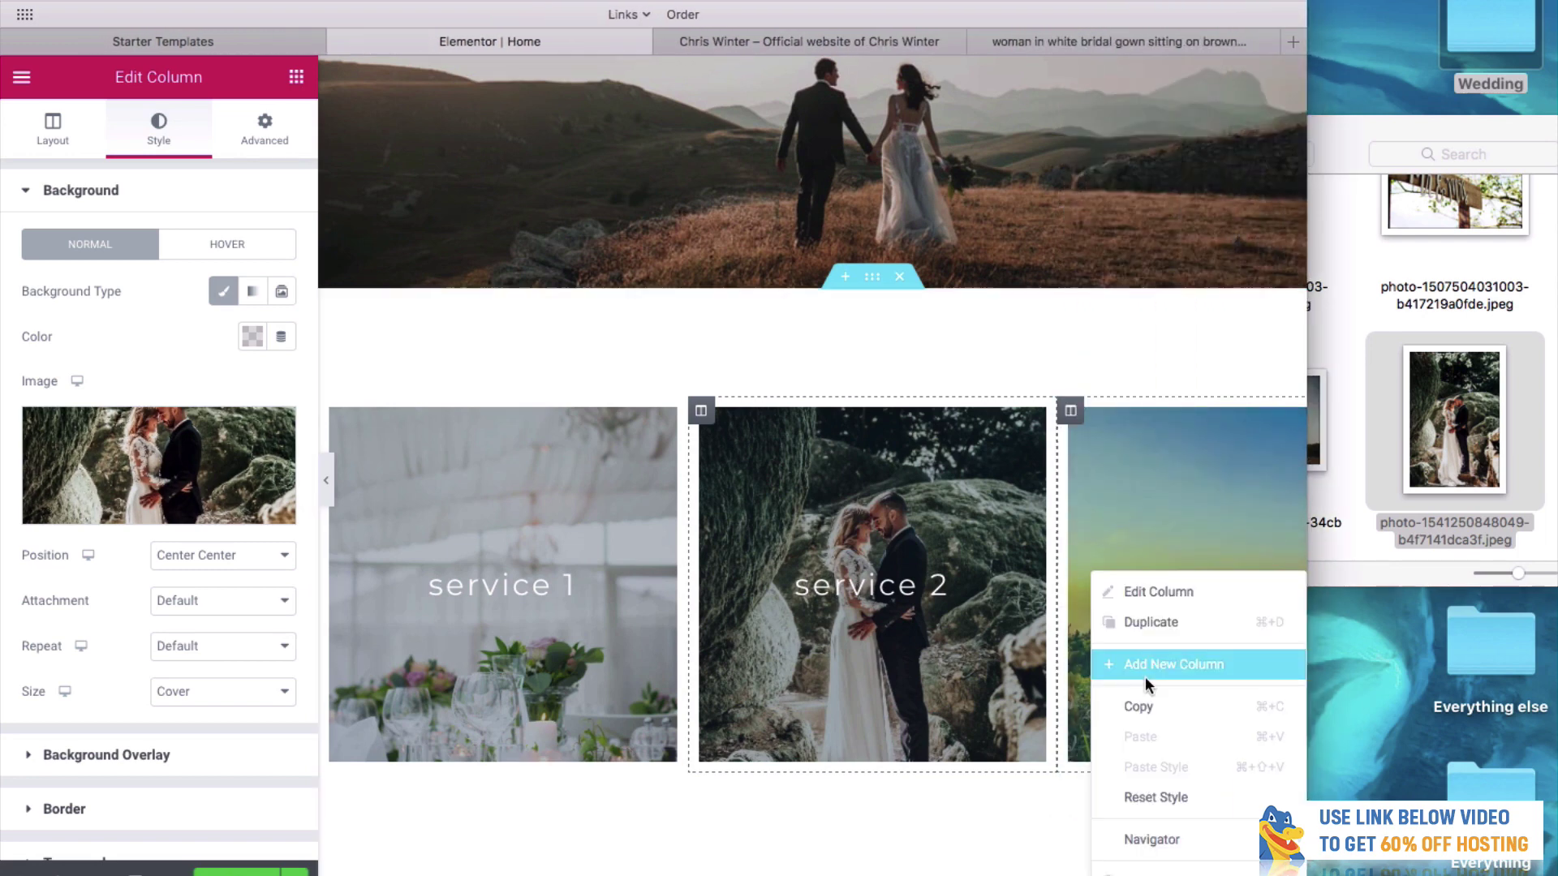
click(1121, 581)
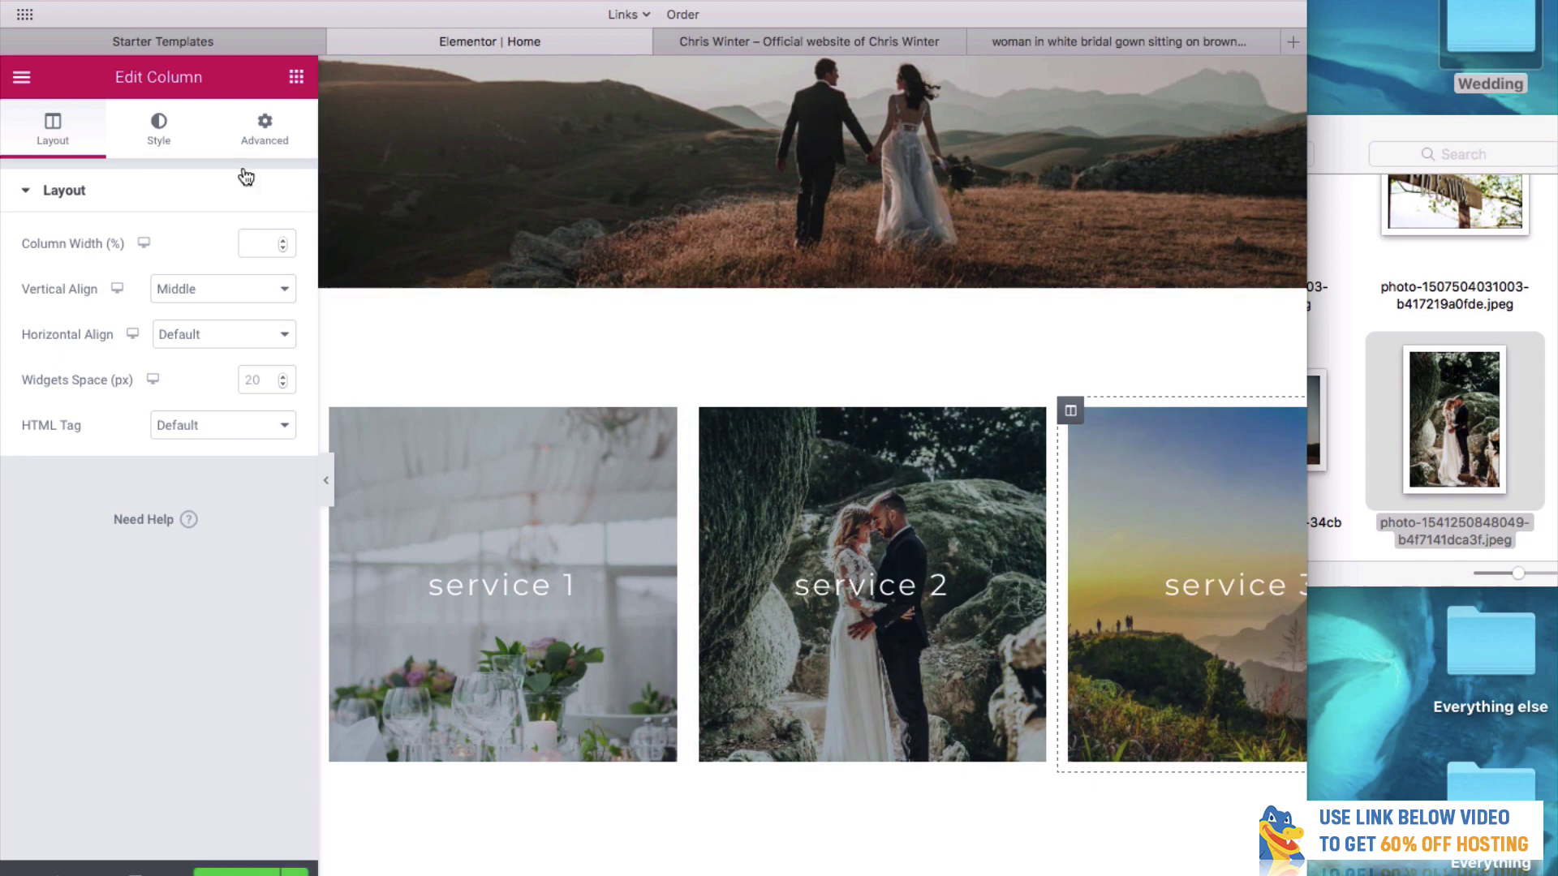
click(156, 148)
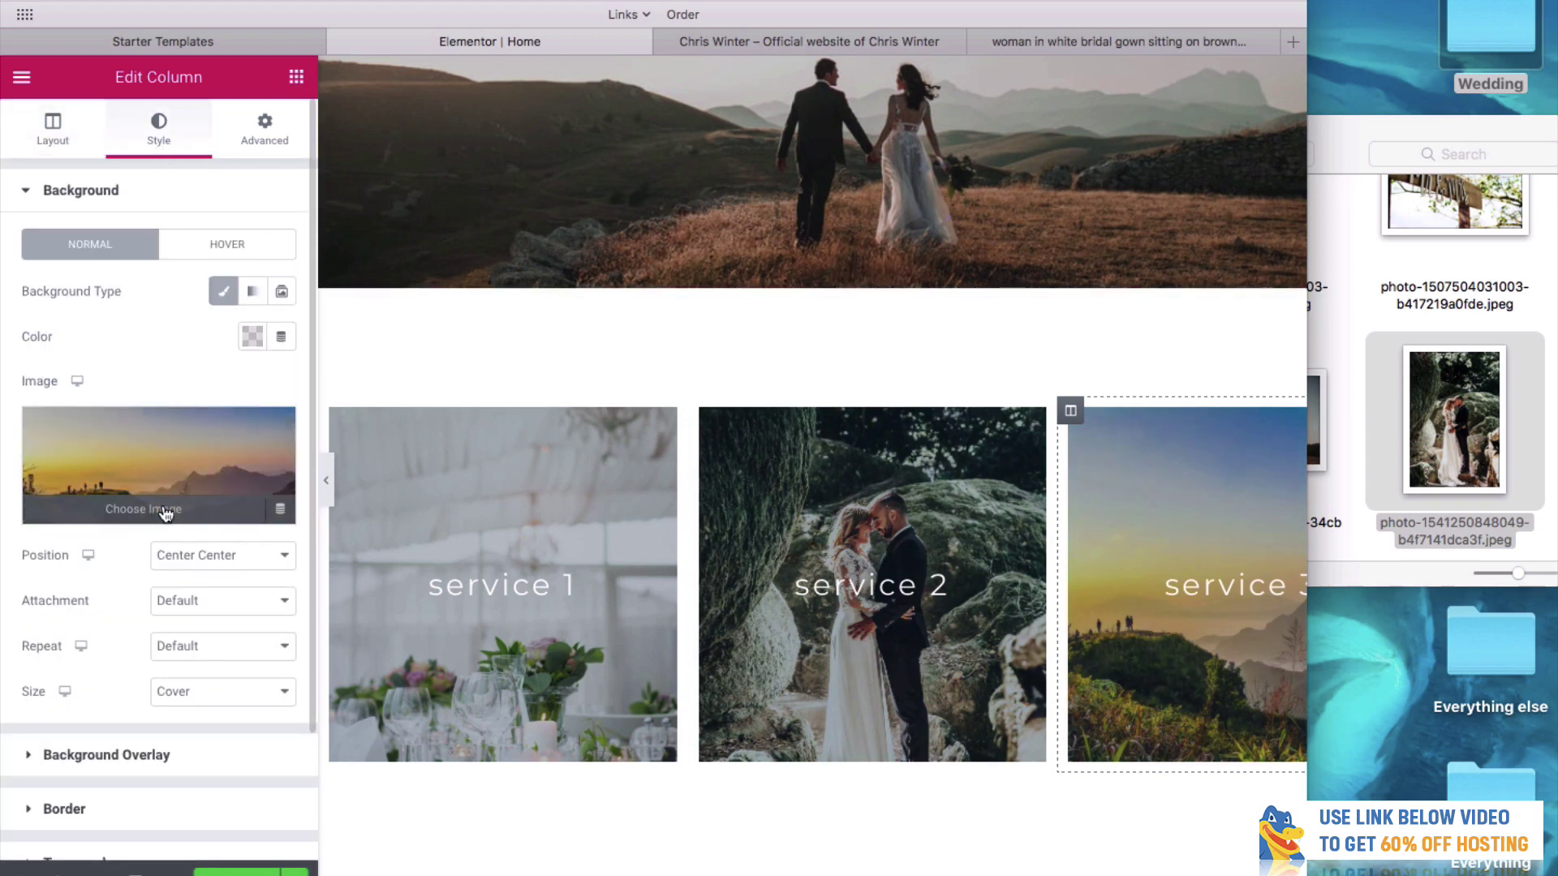
click(193, 471)
click(1533, 282)
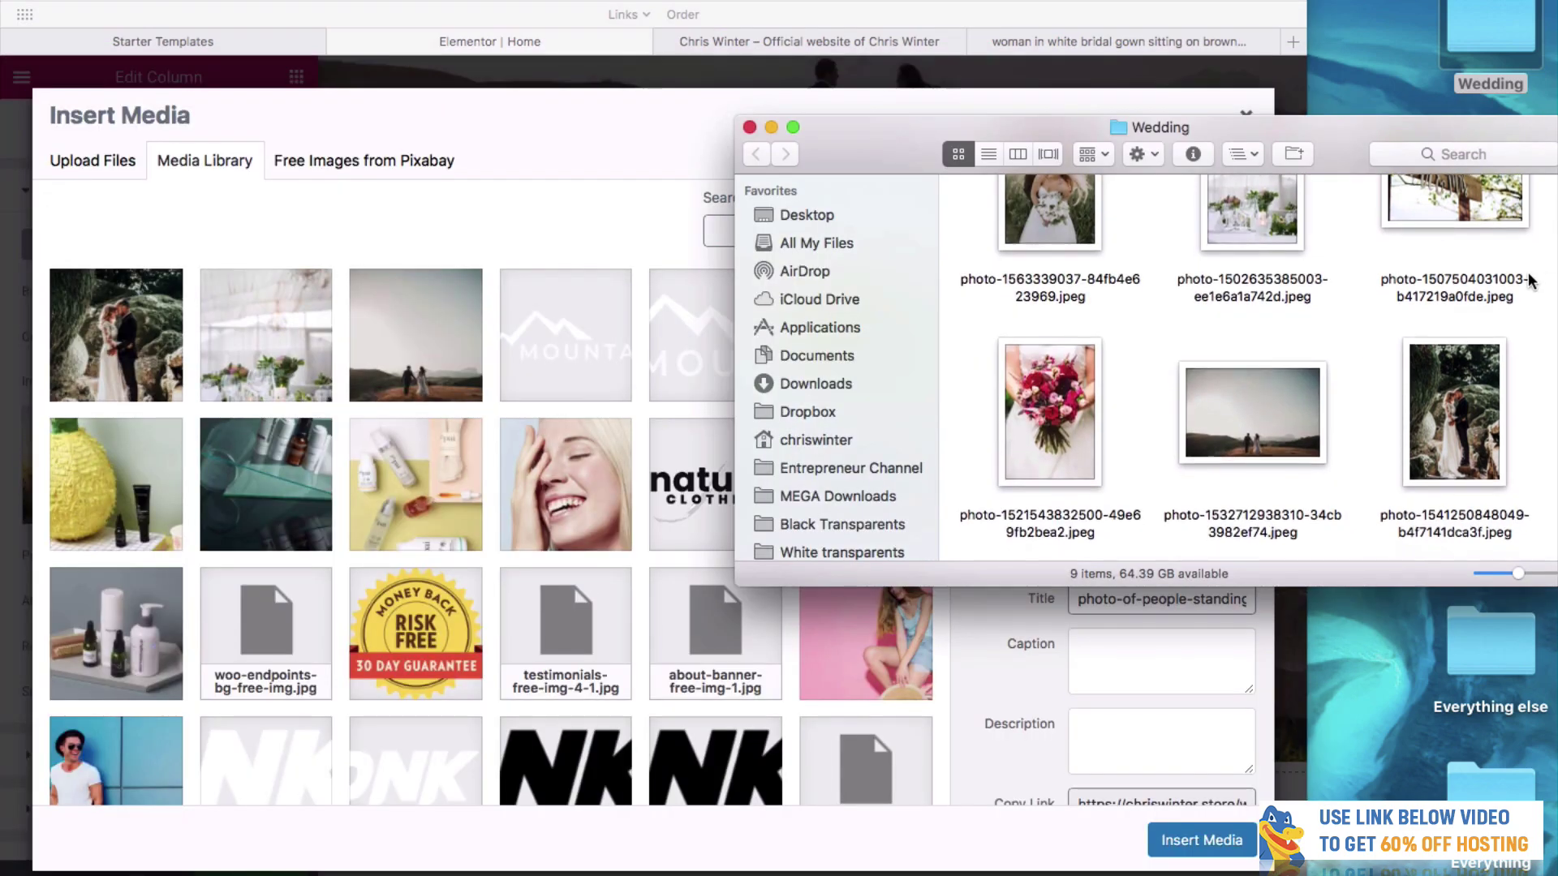
scroll(1533, 290, up, 3)
scroll(1533, 289, up, 2)
drag(1252, 267, 480, 354)
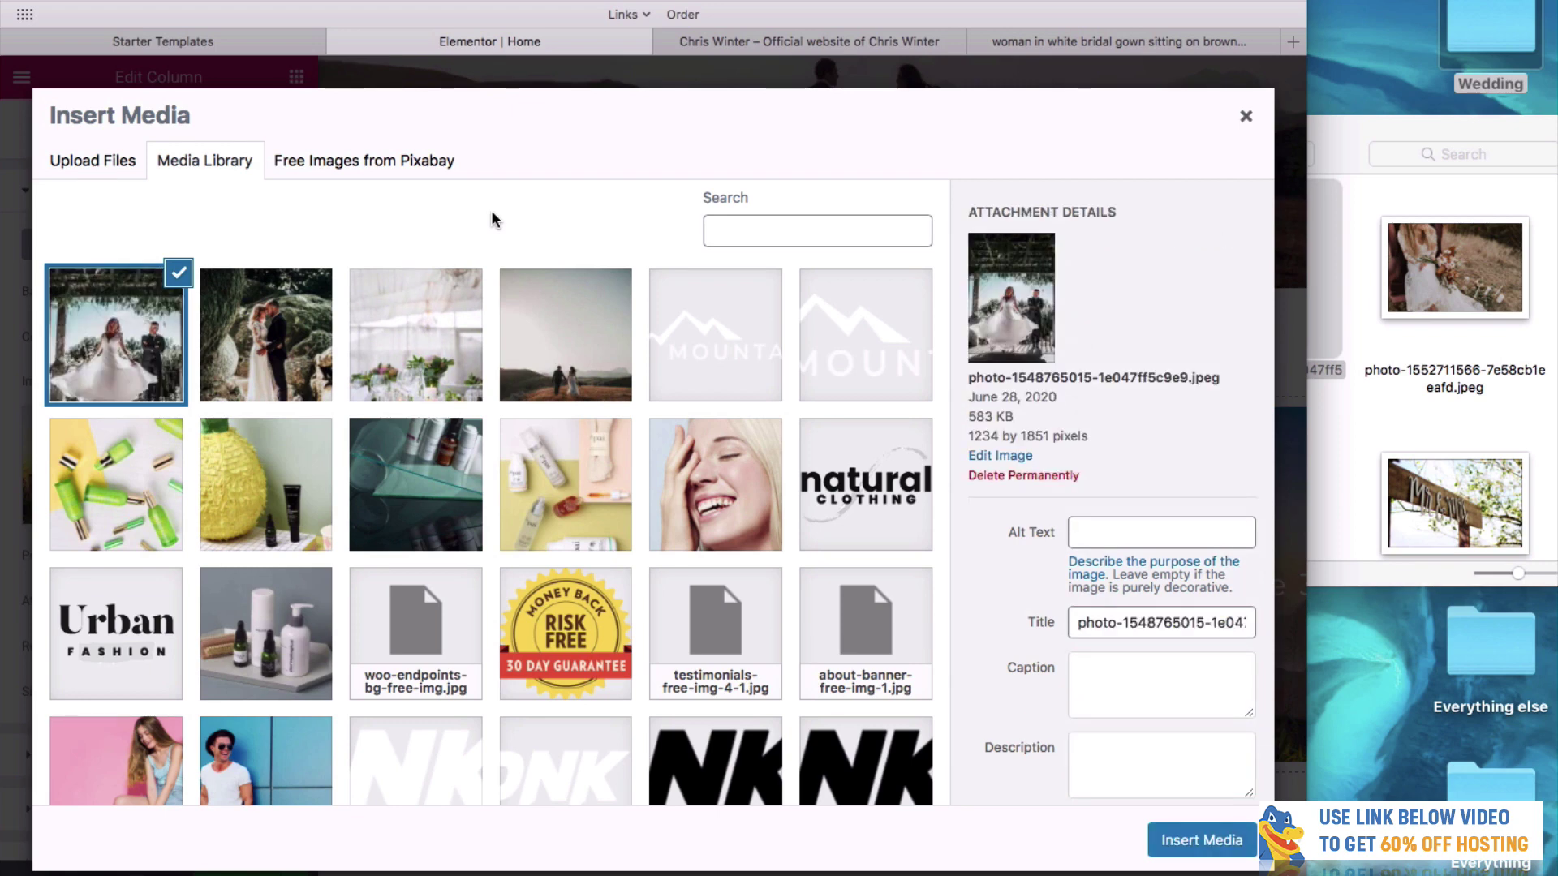
click(1187, 843)
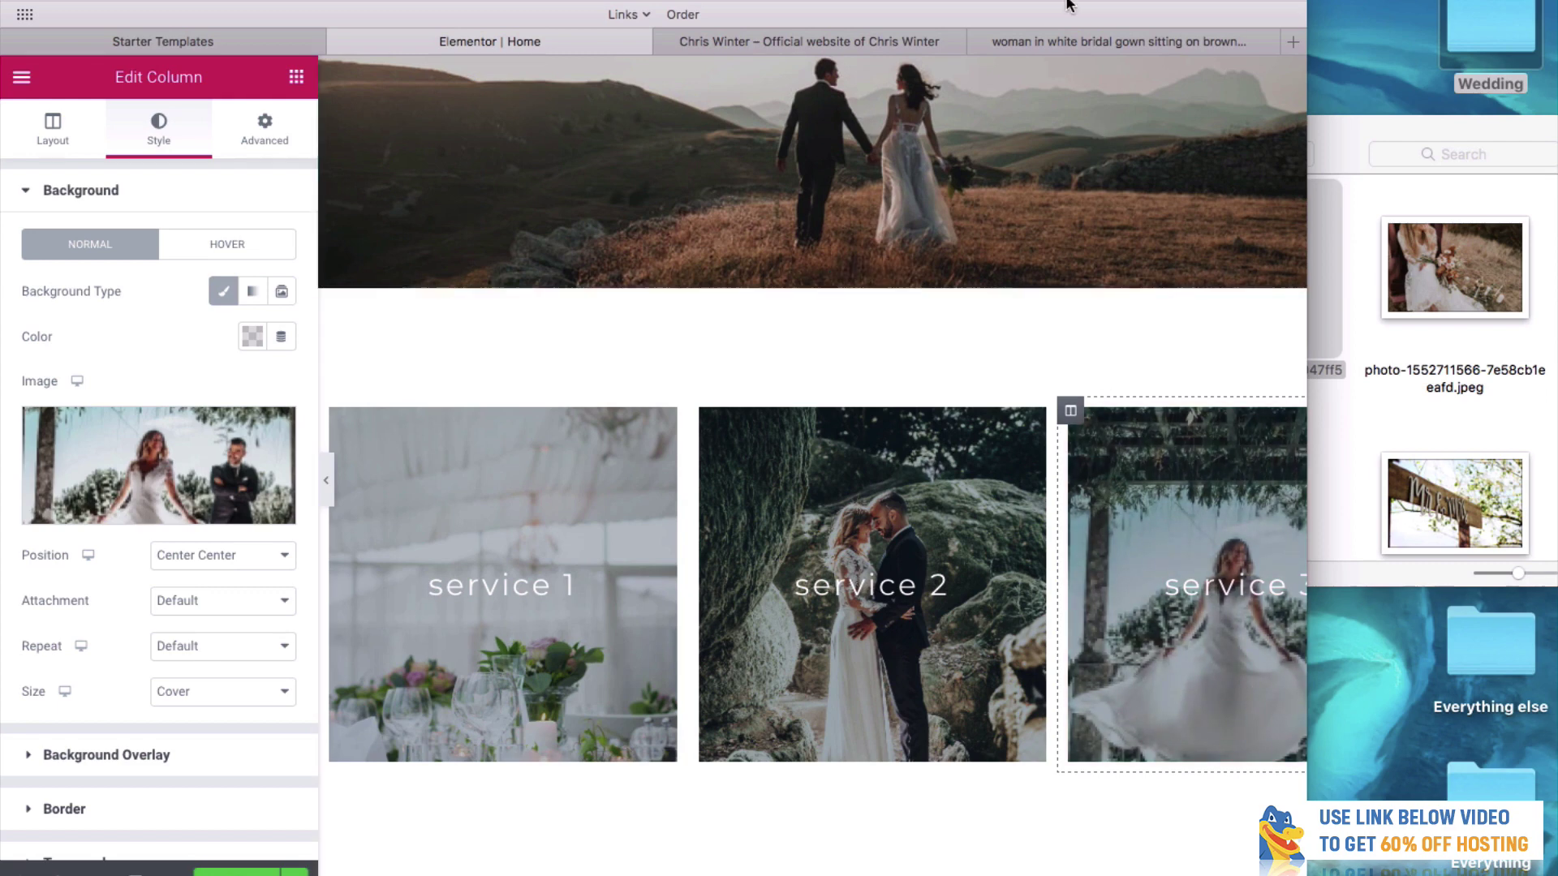
key(ctrl+alt+Return)
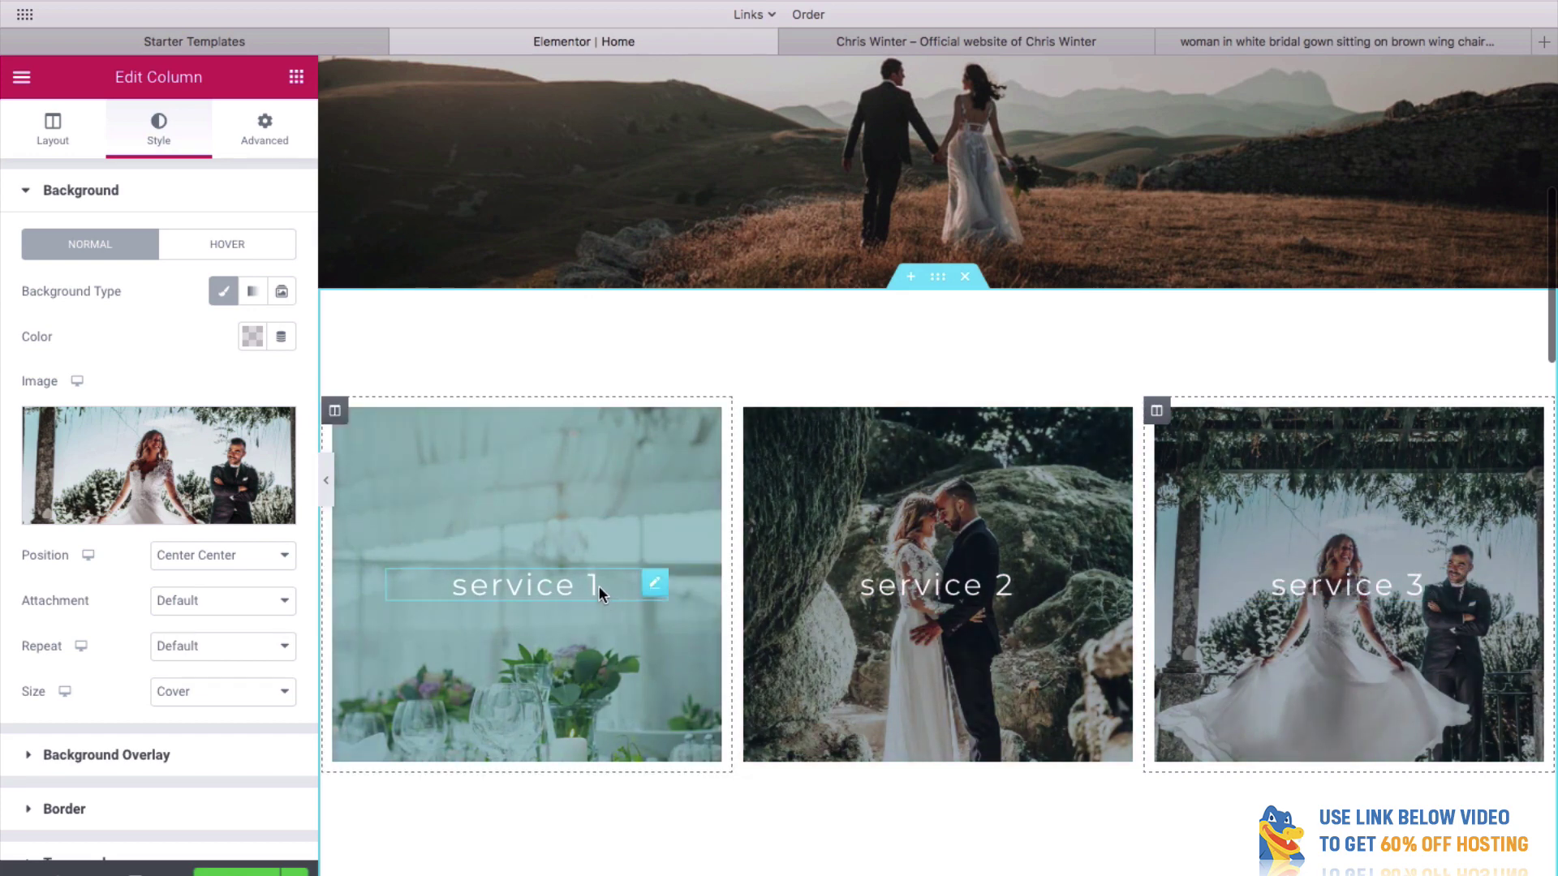
Rename the three service card headings to 'dinners', 'ceremonies' and 'photography'
click(607, 586)
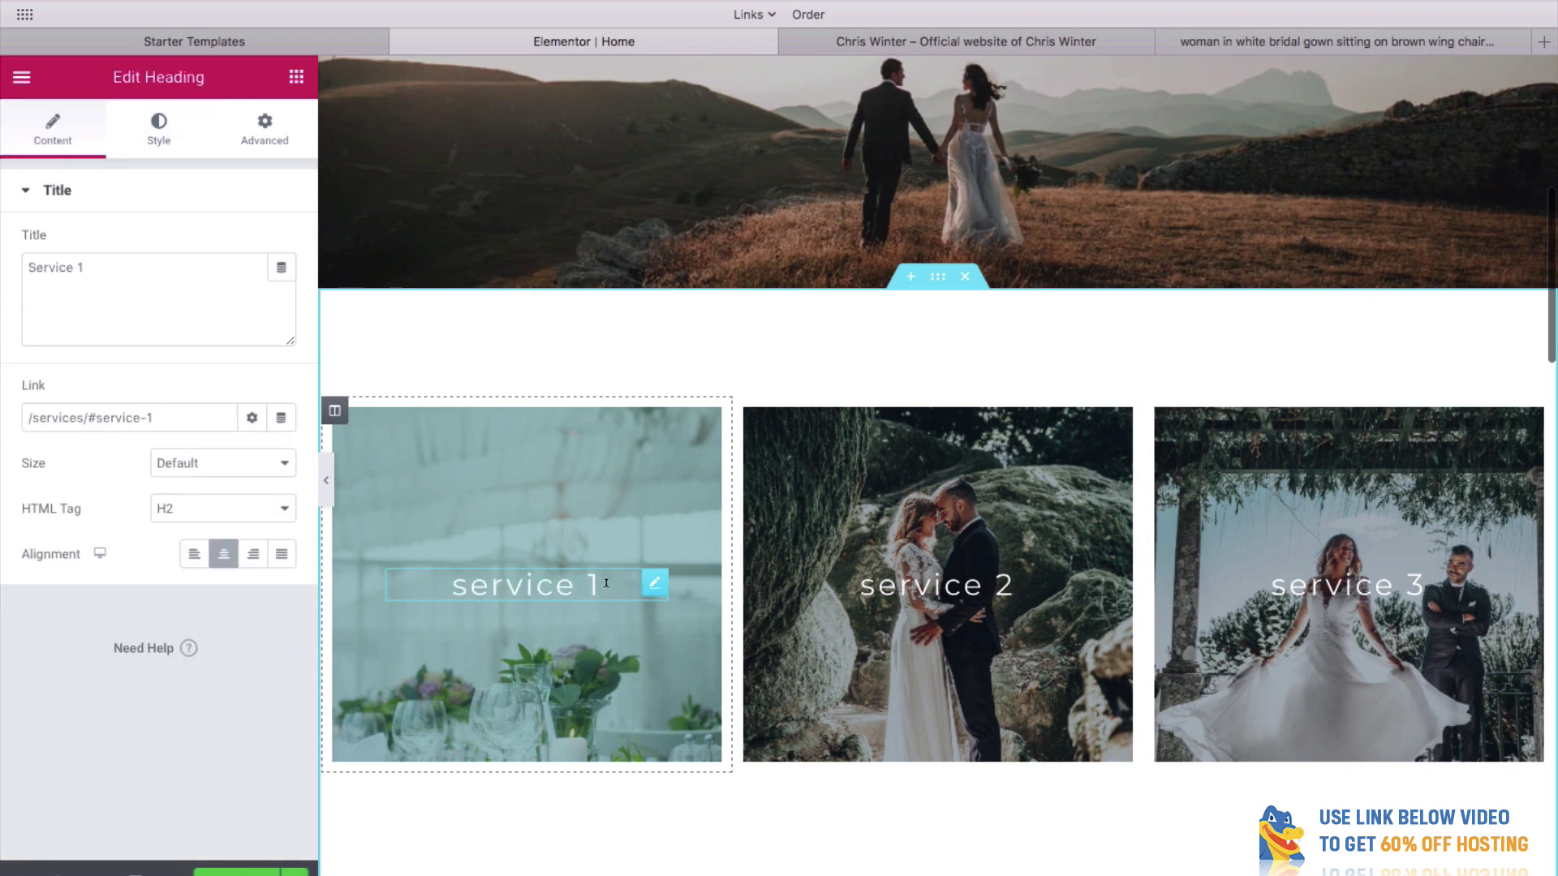
key(BackSpace)
key(BackSpace)
key(BackSpace)
key(BackSpace)
key(BackSpace)
key(BackSpace)
key(BackSpace)
key(BackSpace)
key(BackSpace)
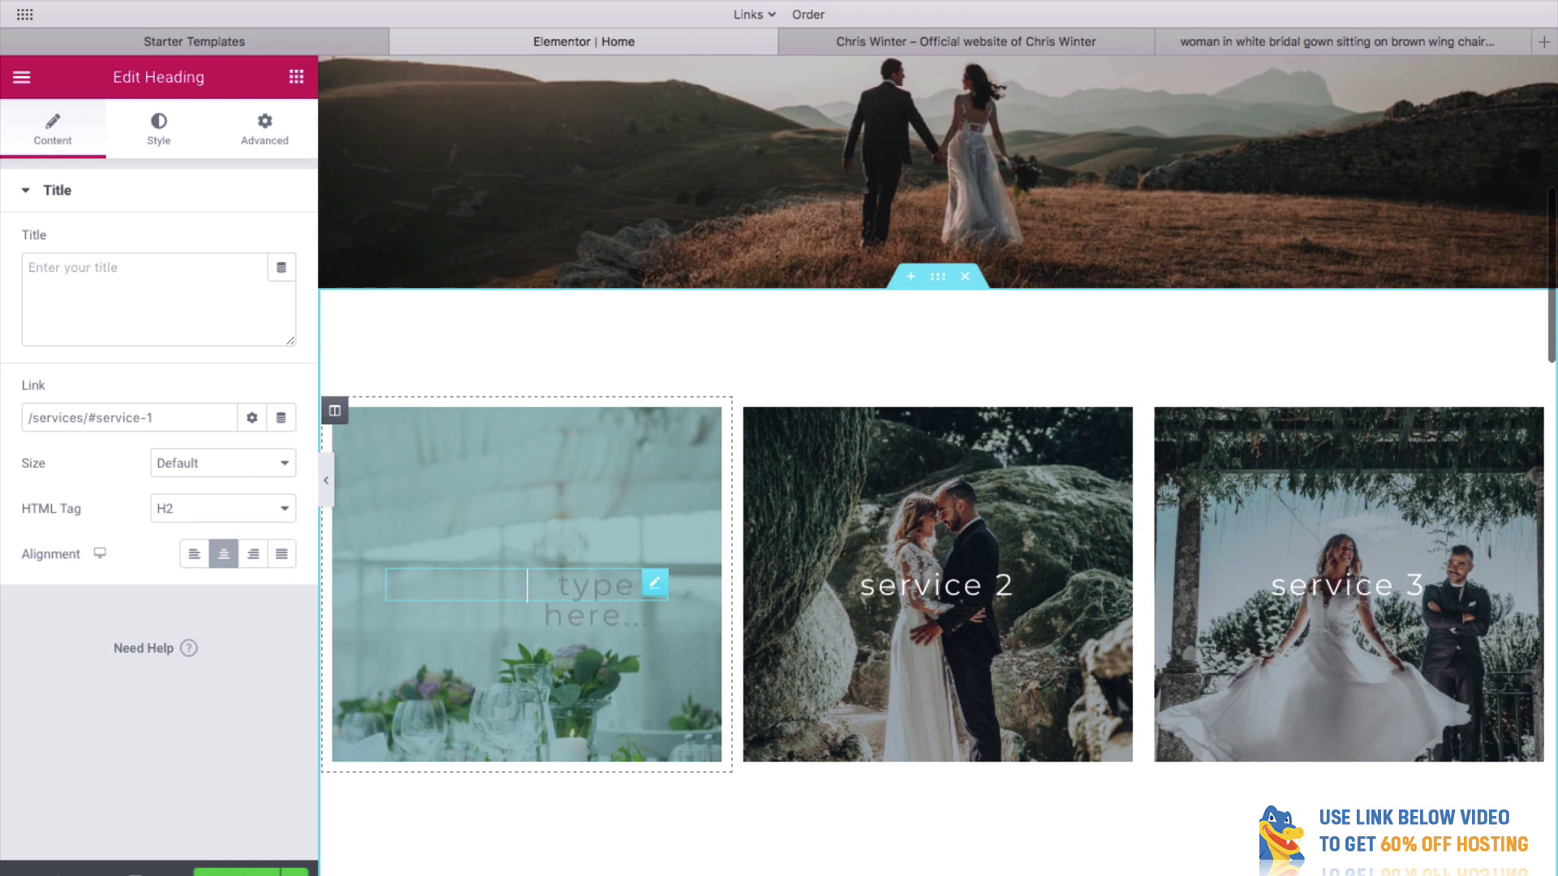
text(dinners)
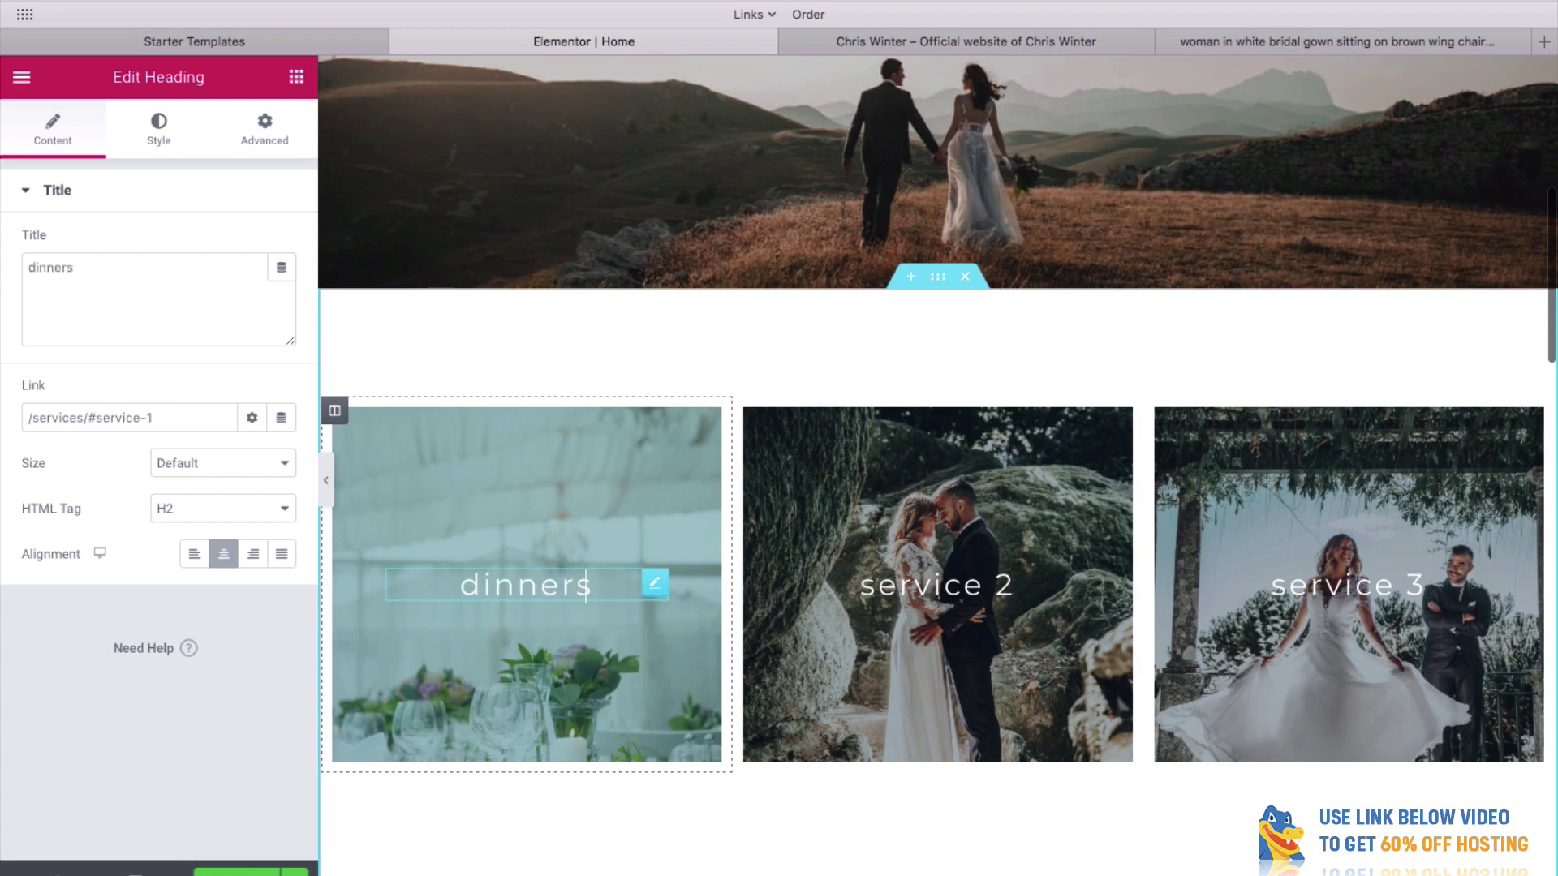
click(911, 585)
key(BackSpace)
key(BackSpace)
key(BackSpace)
key(BackSpace)
key(BackSpace)
key(BackSpace)
key(BackSpace)
key(BackSpace)
key(BackSpace)
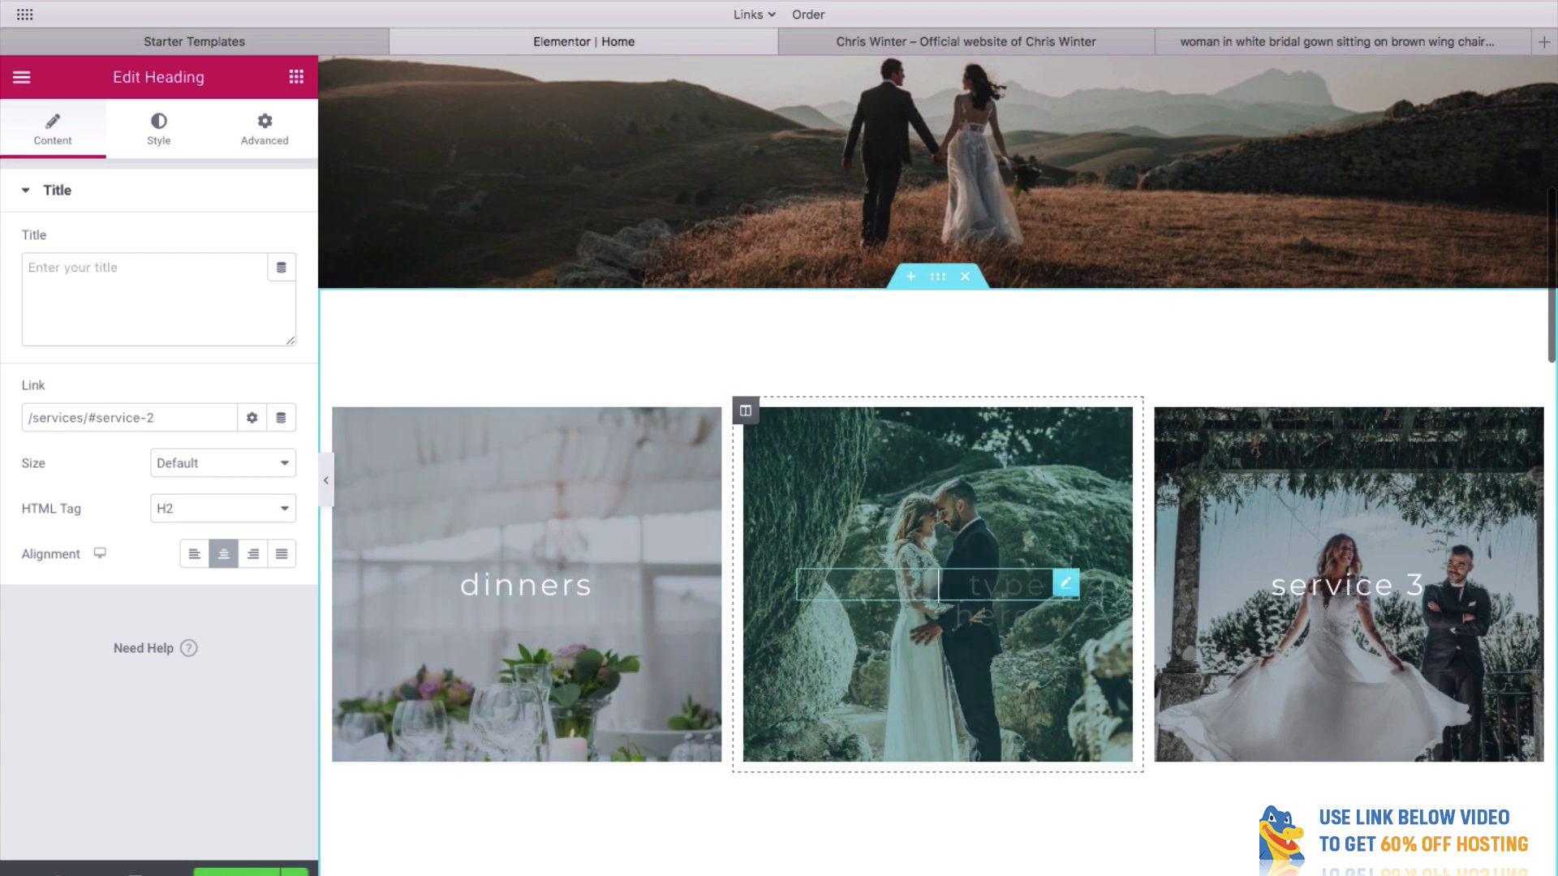
text(ceremonies)
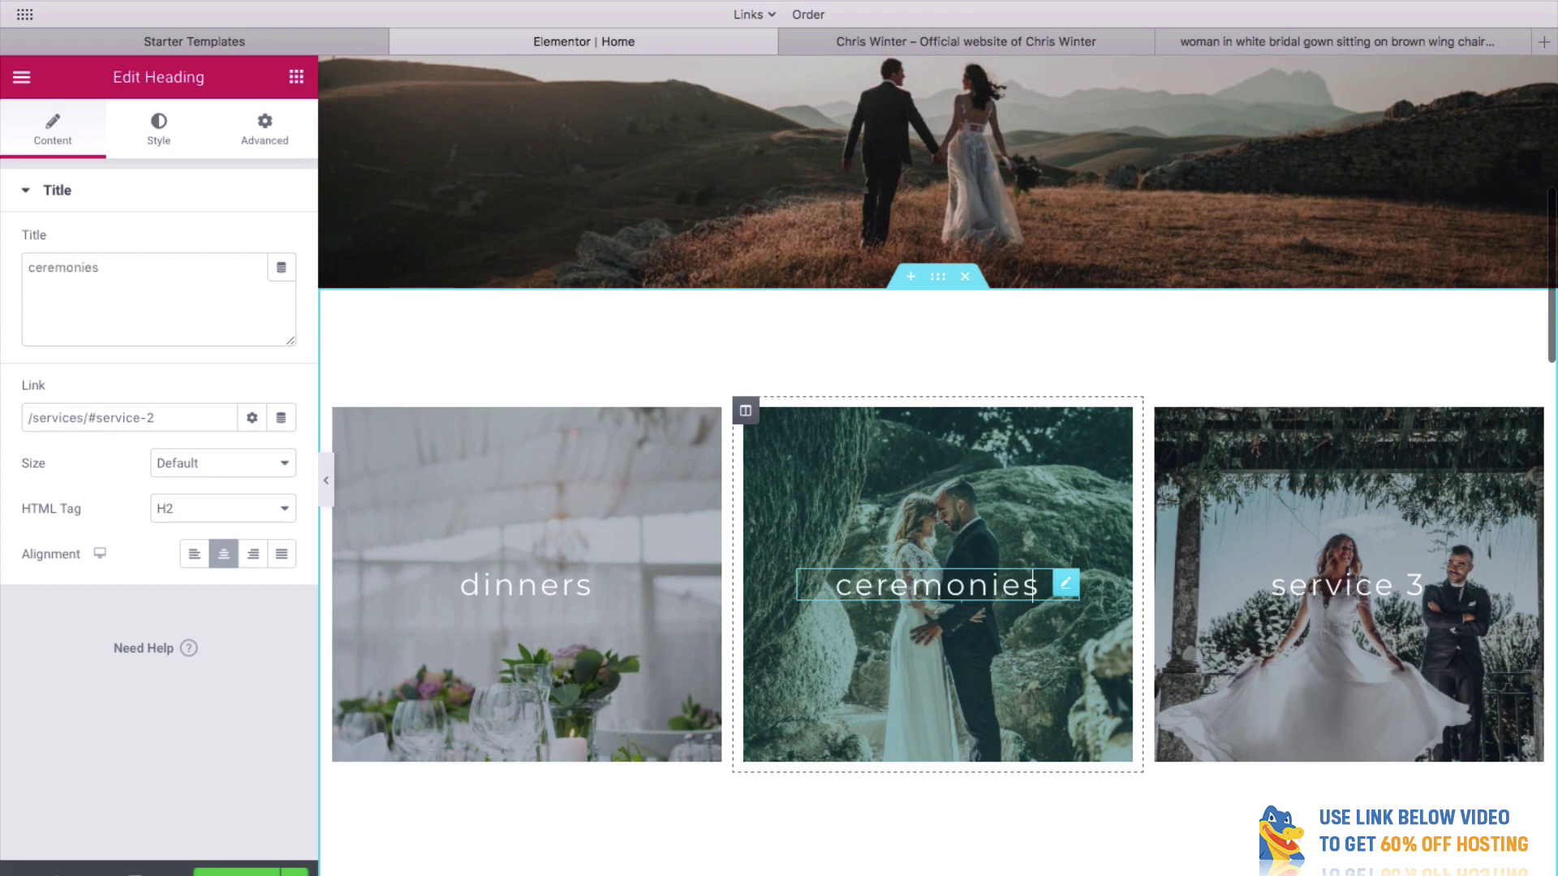
click(1368, 586)
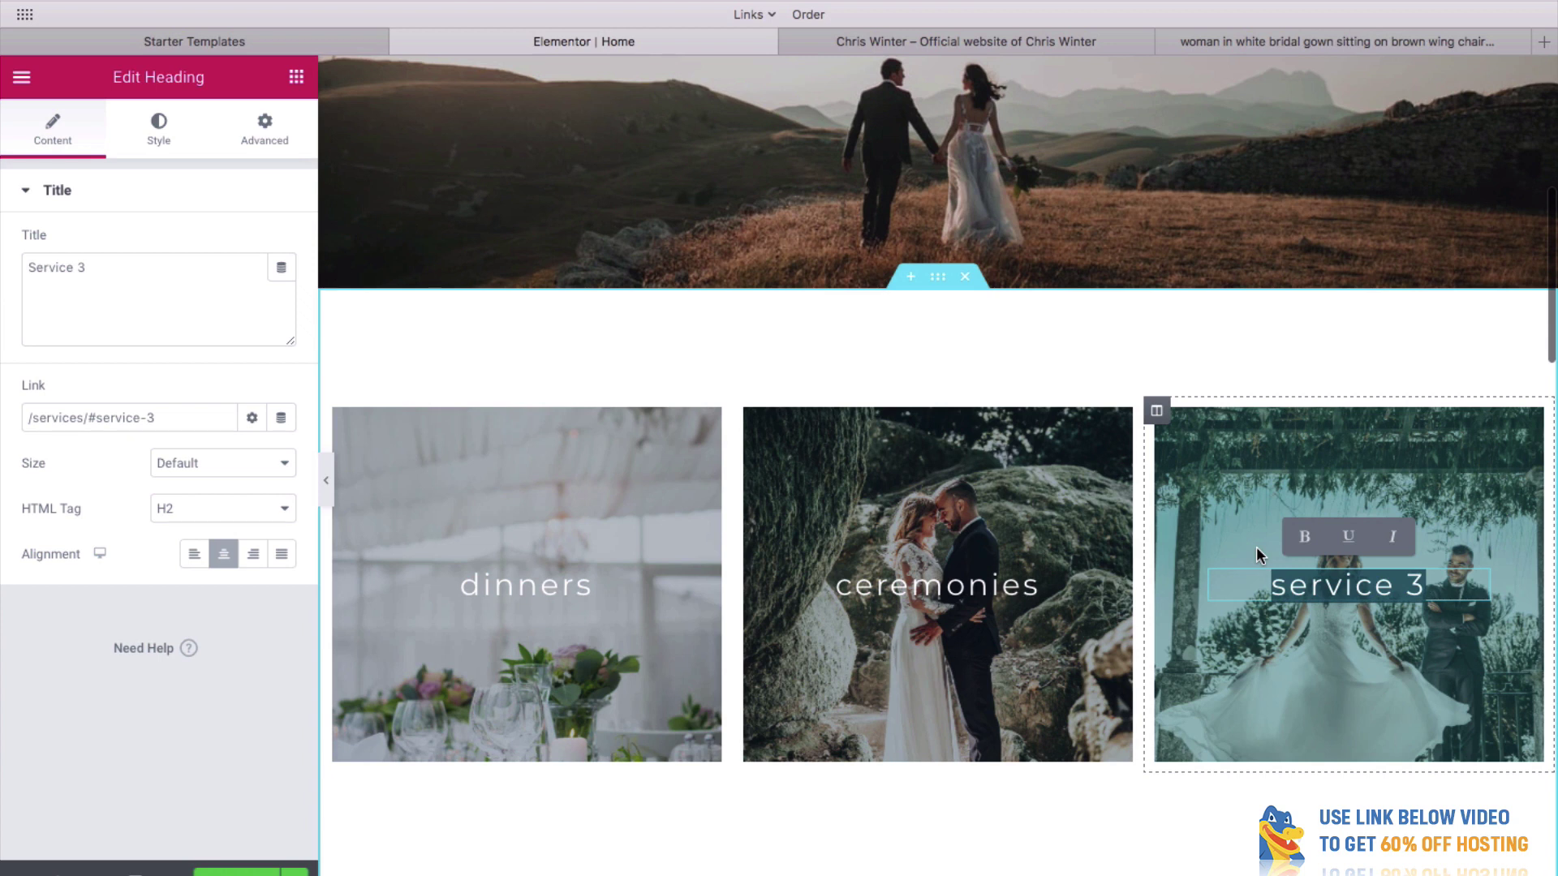
text(photo)
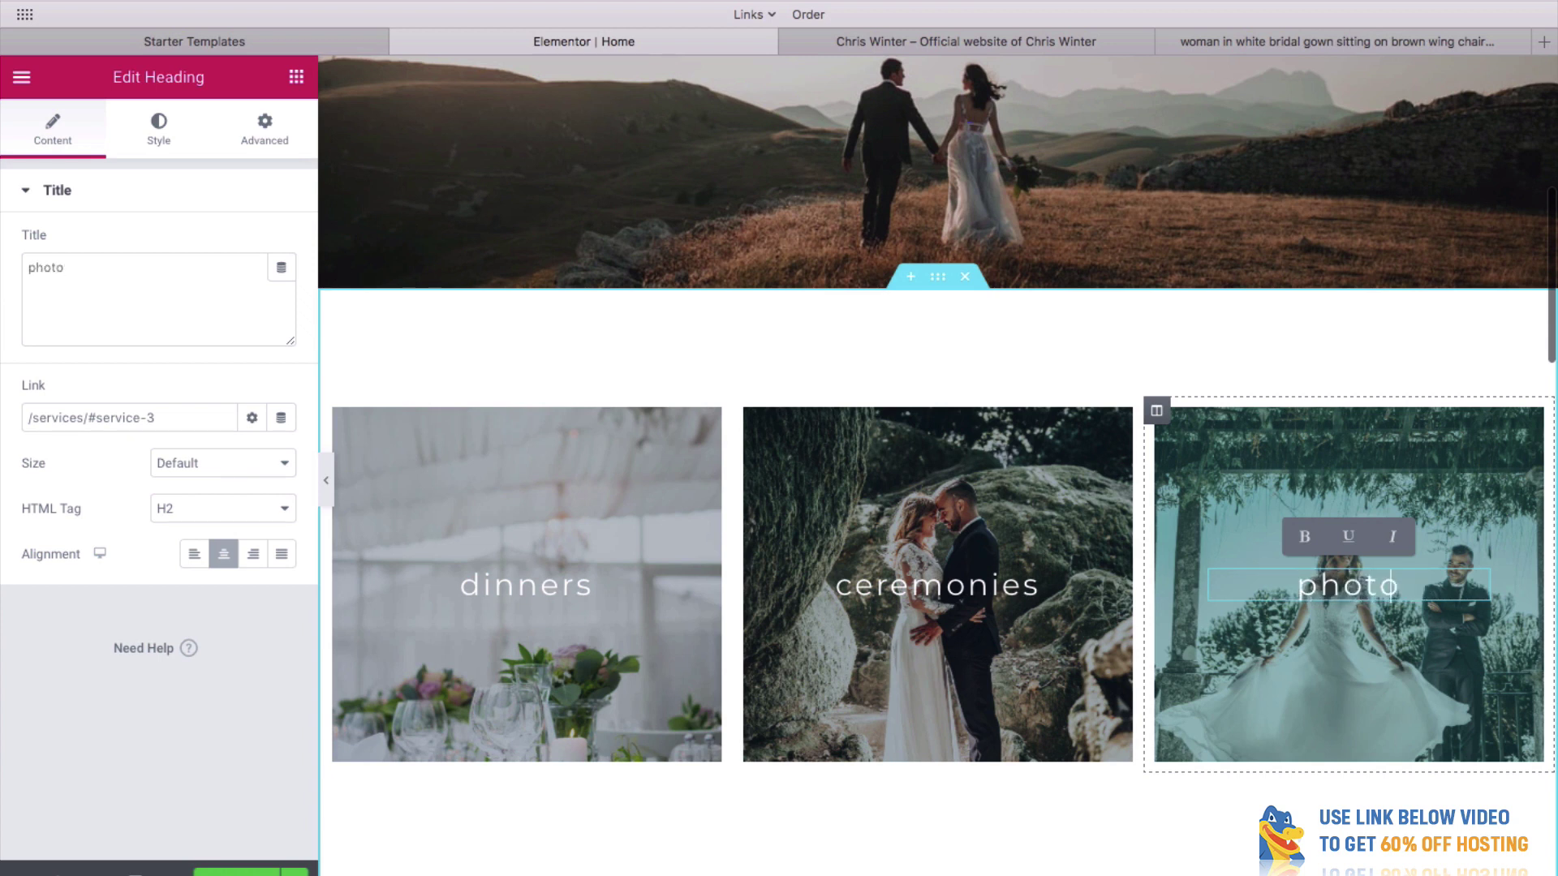
text(graphy)
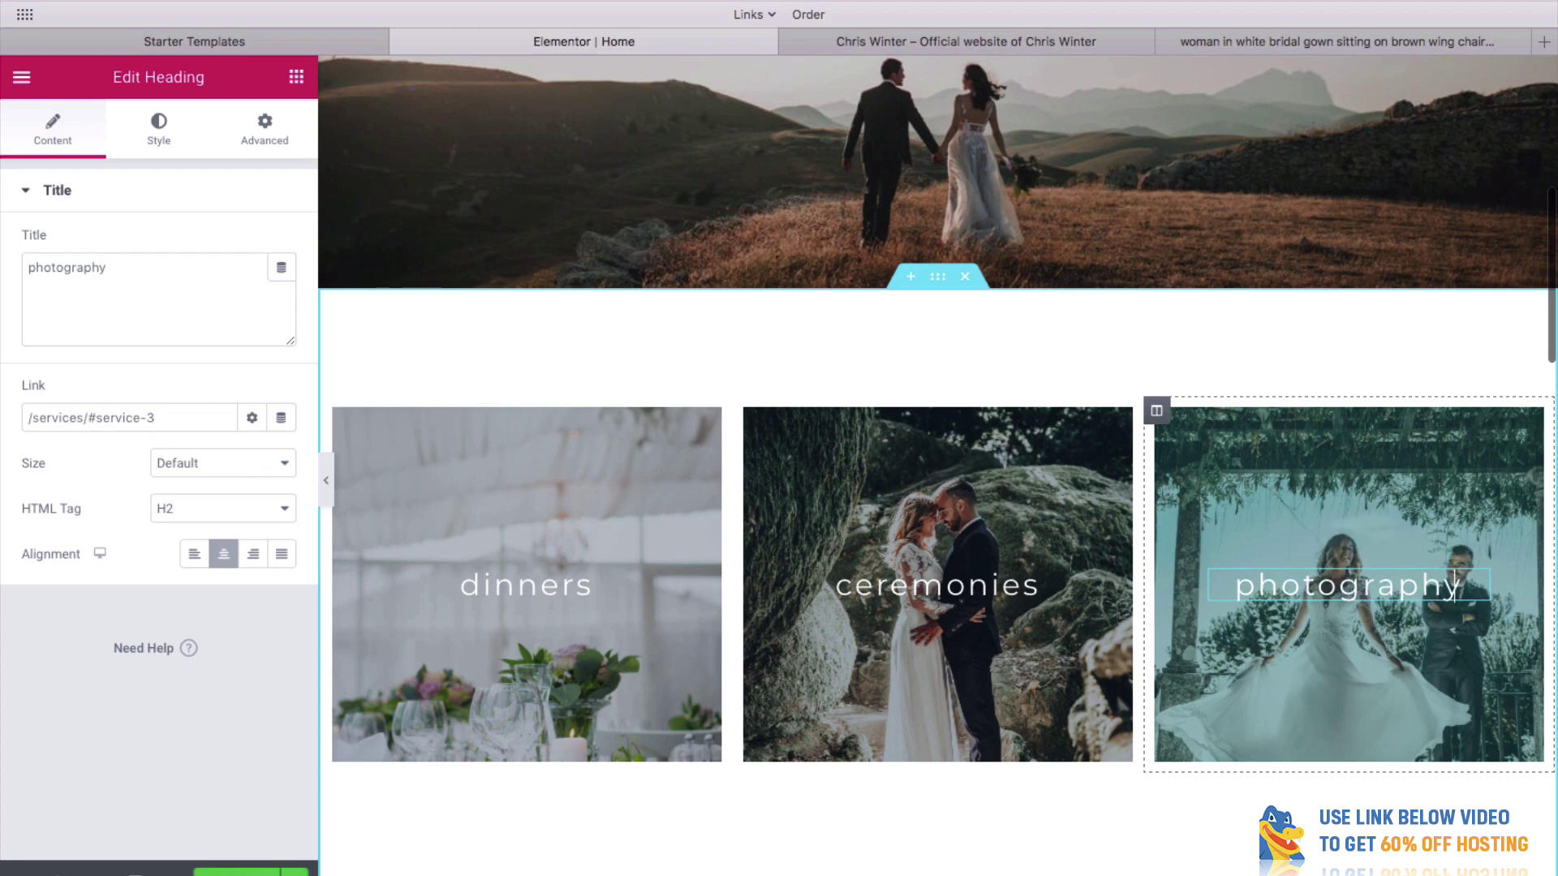
scroll(938, 466, up, 6)
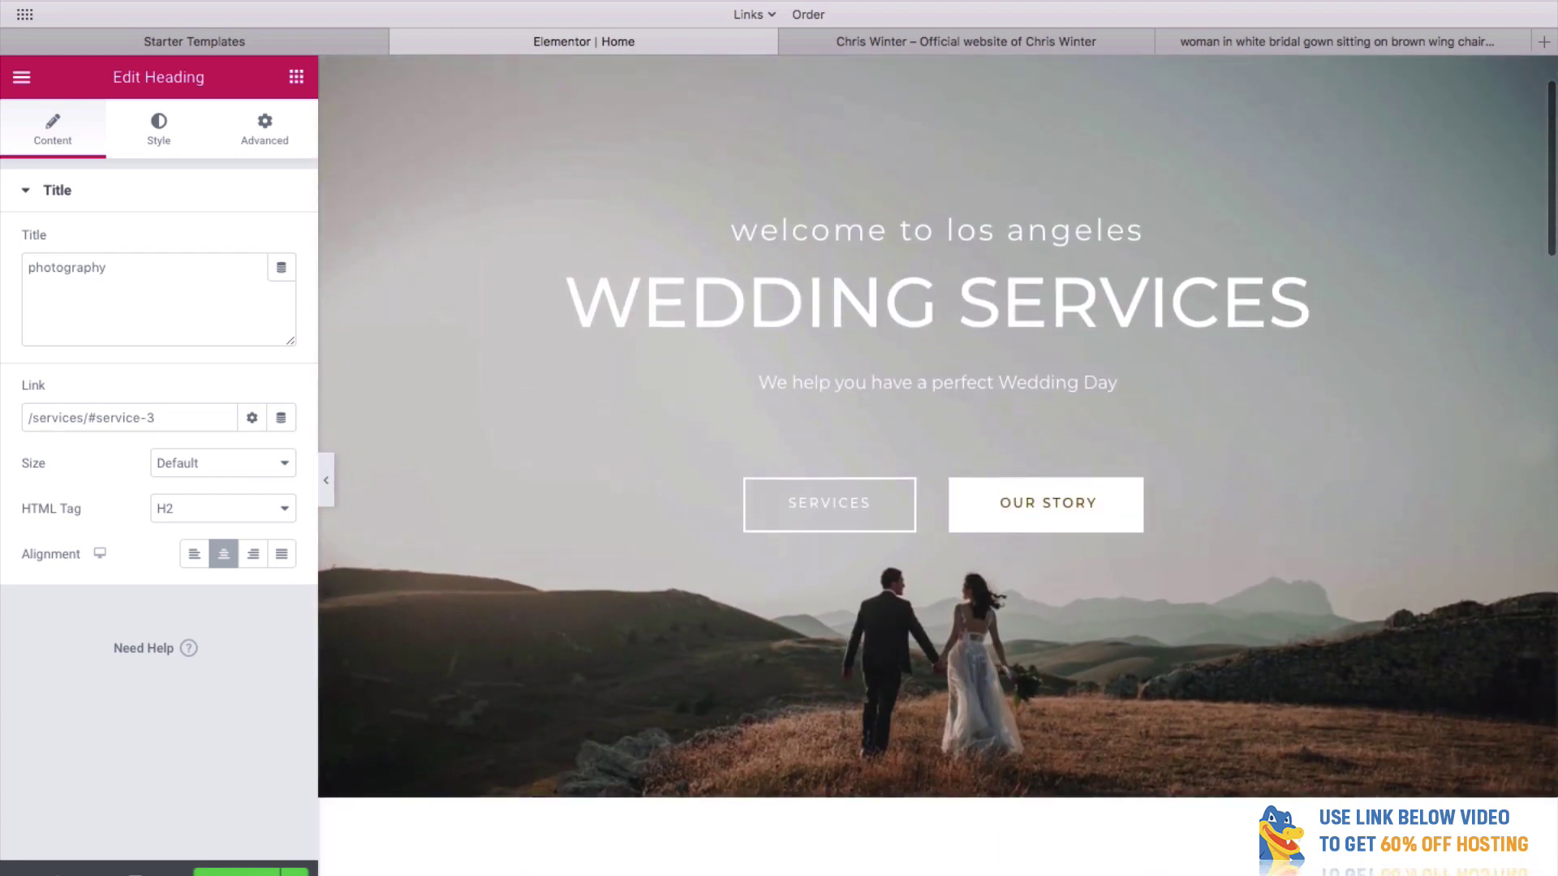
Replace the 'Amazing Things for You' heading with 'We've been making wonderful weddings since 1999'
scroll(937, 467, down, 5)
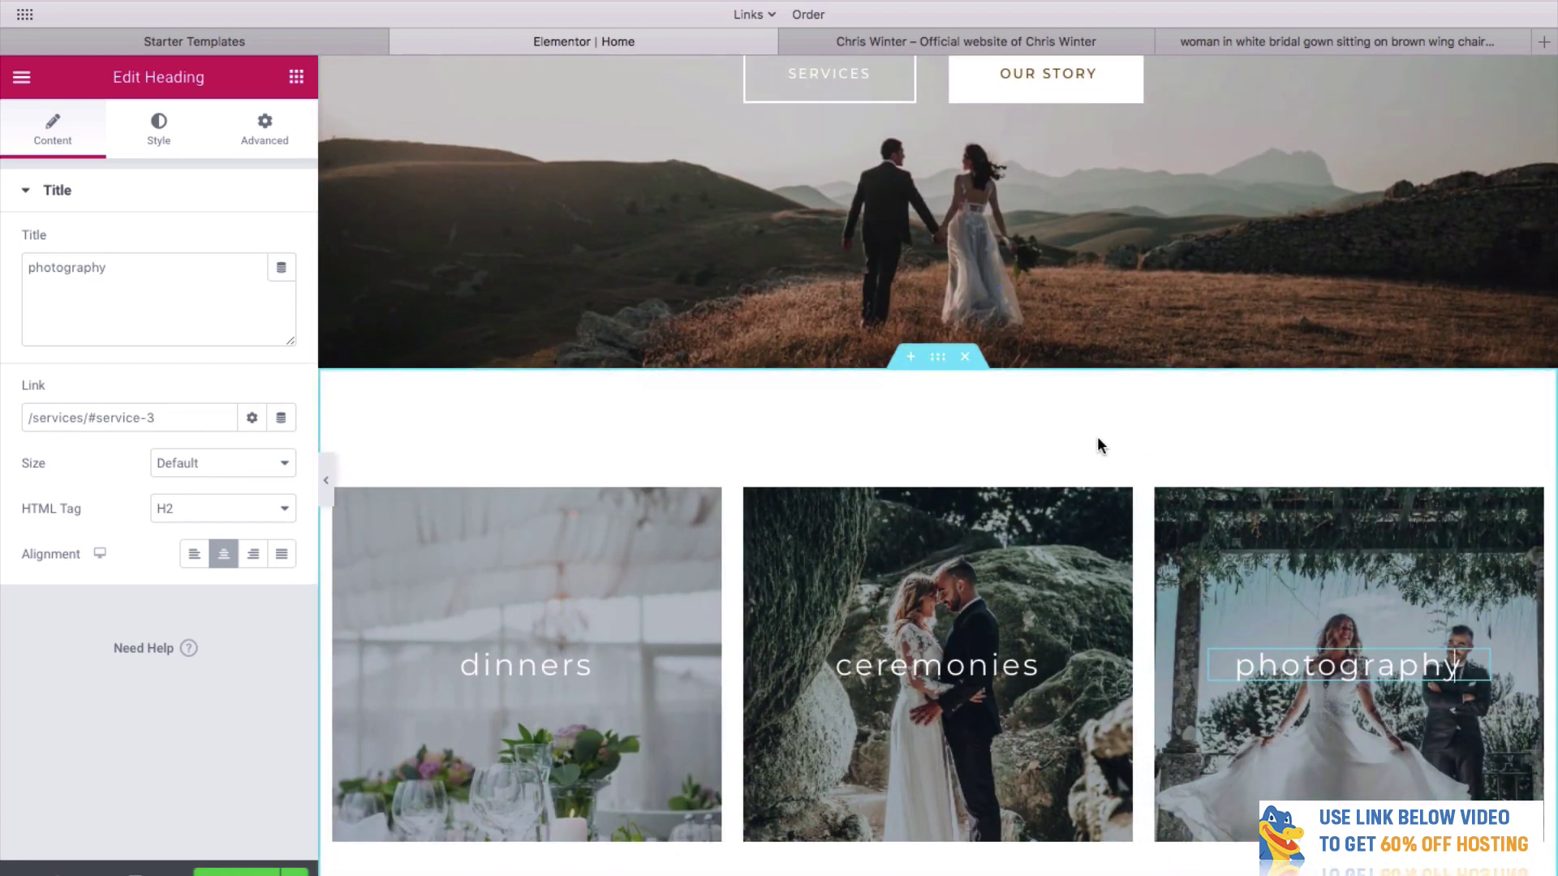
scroll(1092, 444, down, 1)
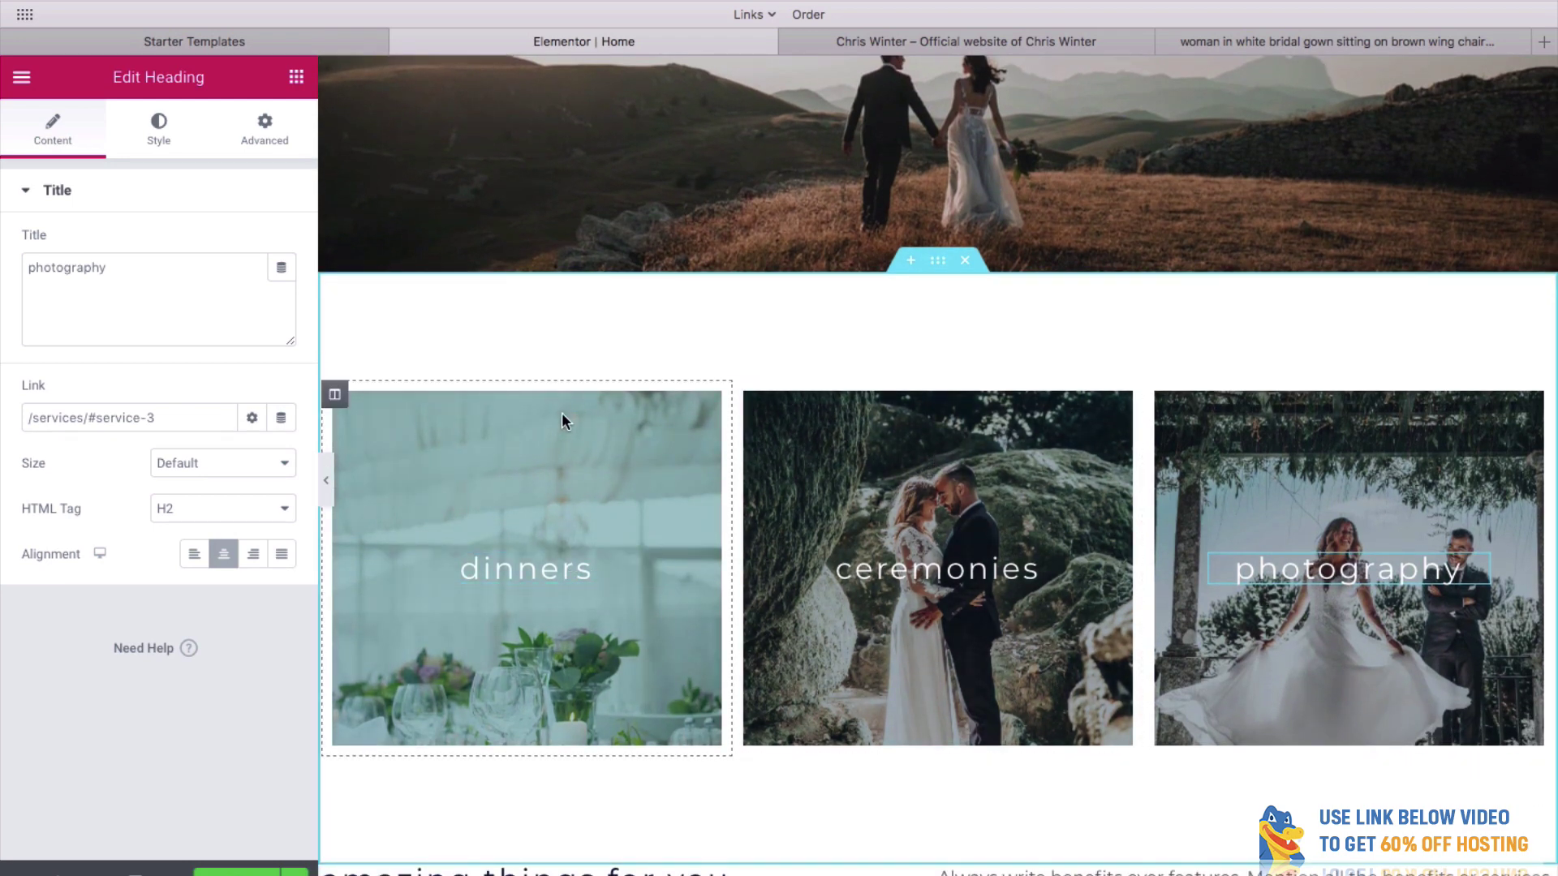
scroll(563, 421, down, 5)
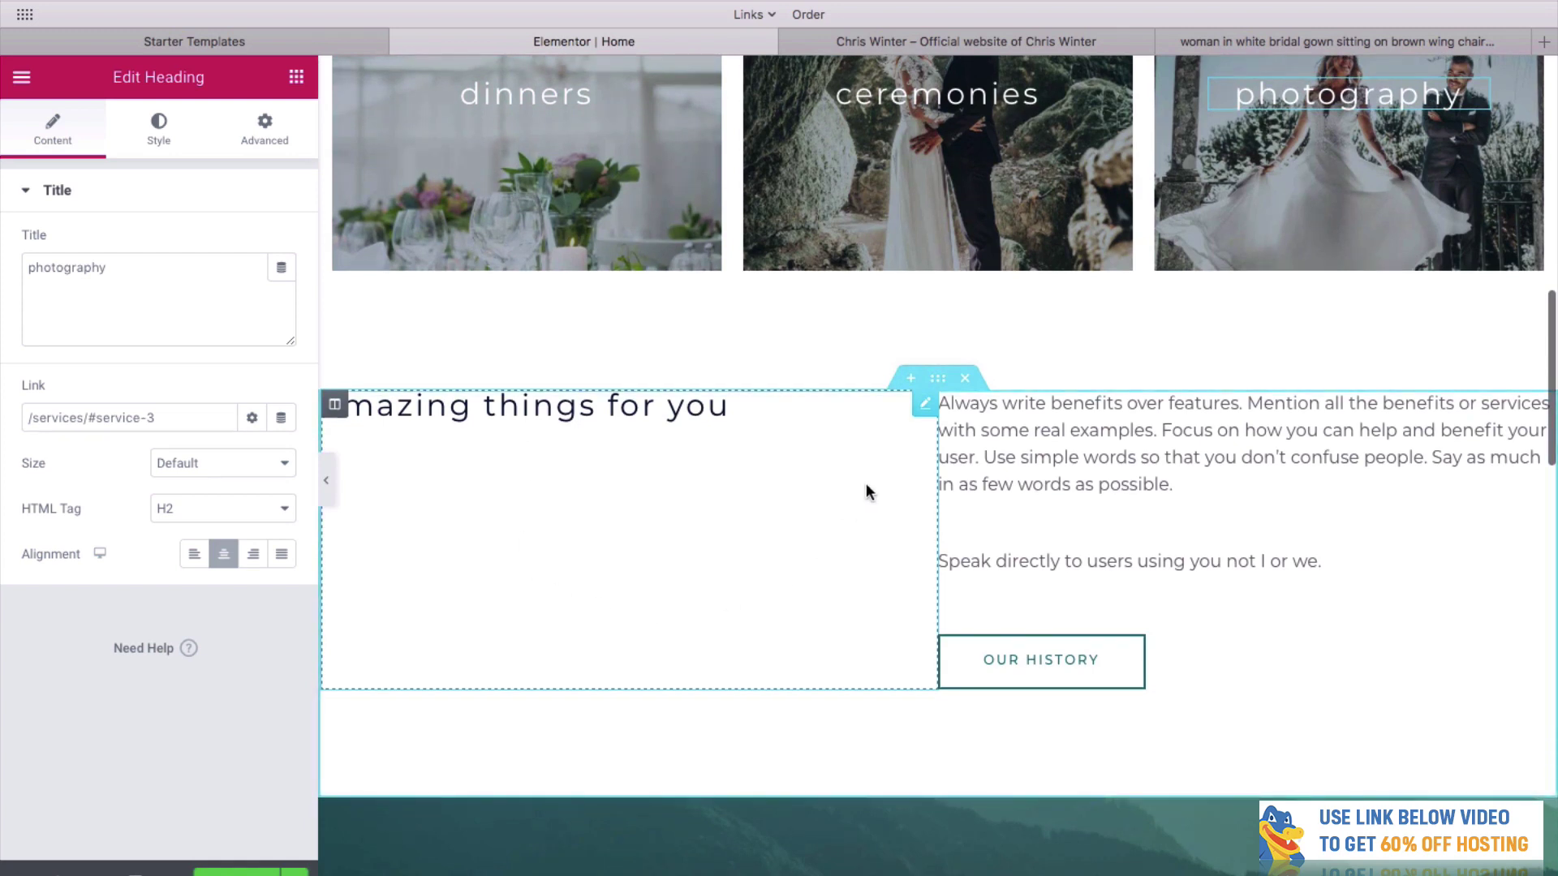
click(786, 506)
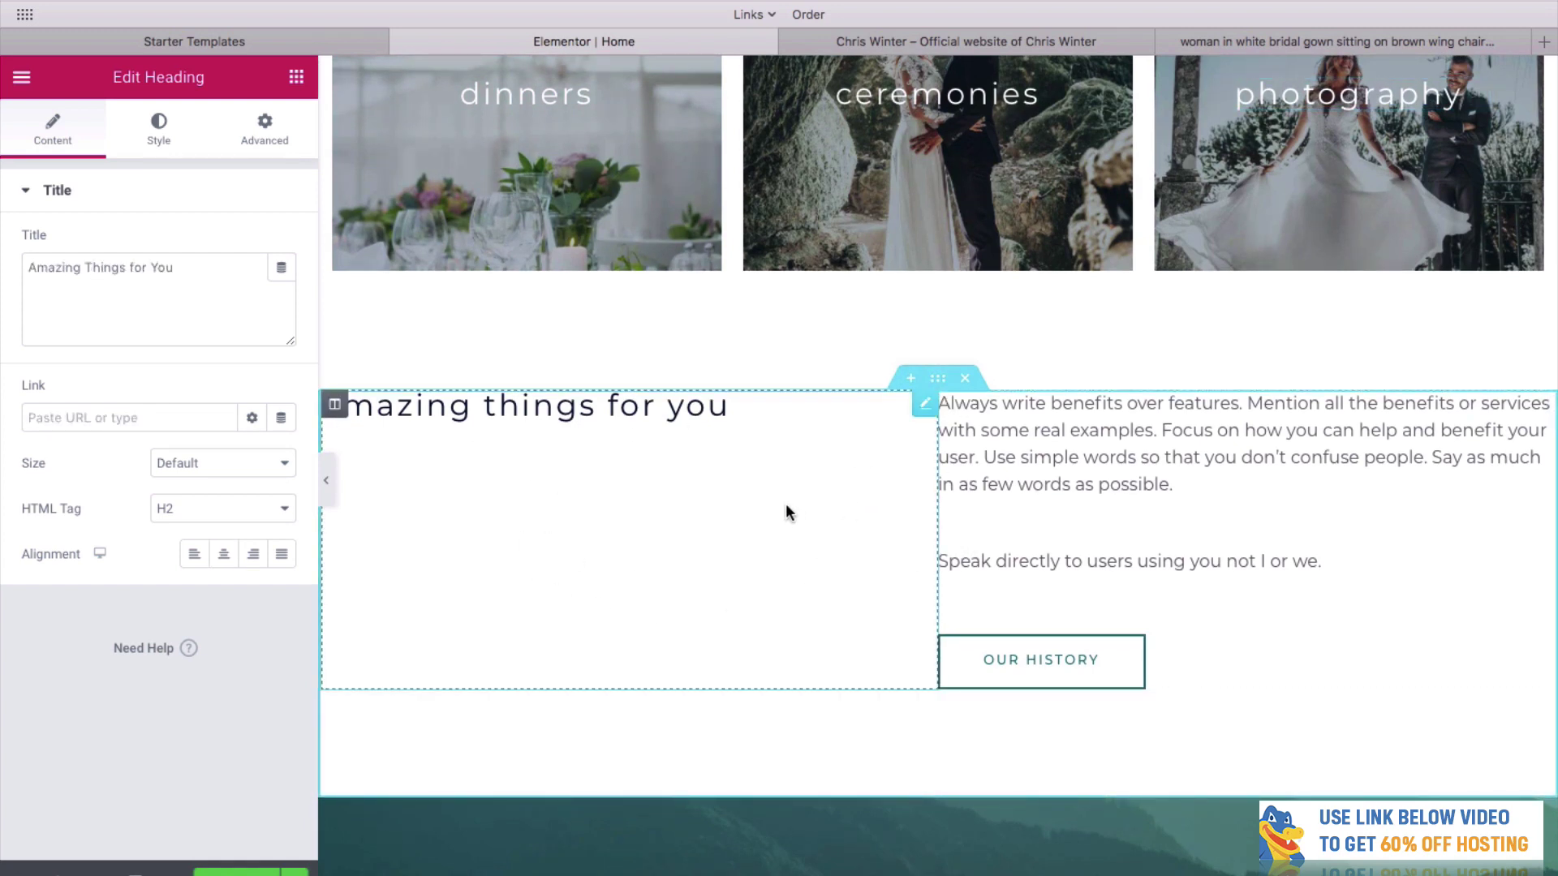
click(715, 411)
key(BackSpace)
key(BackSpace)
key(BackSpace)
key(BackSpace)
key(BackSpace)
key(BackSpace)
key(BackSpace)
key(BackSpace)
key(BackSpace)
key(BackSpace)
key(BackSpace)
key(BackSpace)
key(BackSpace)
key(BackSpace)
key(BackSpace)
key(BackSpace)
key(BackSpace)
key(BackSpace)
key(BackSpace)
key(BackSpace)
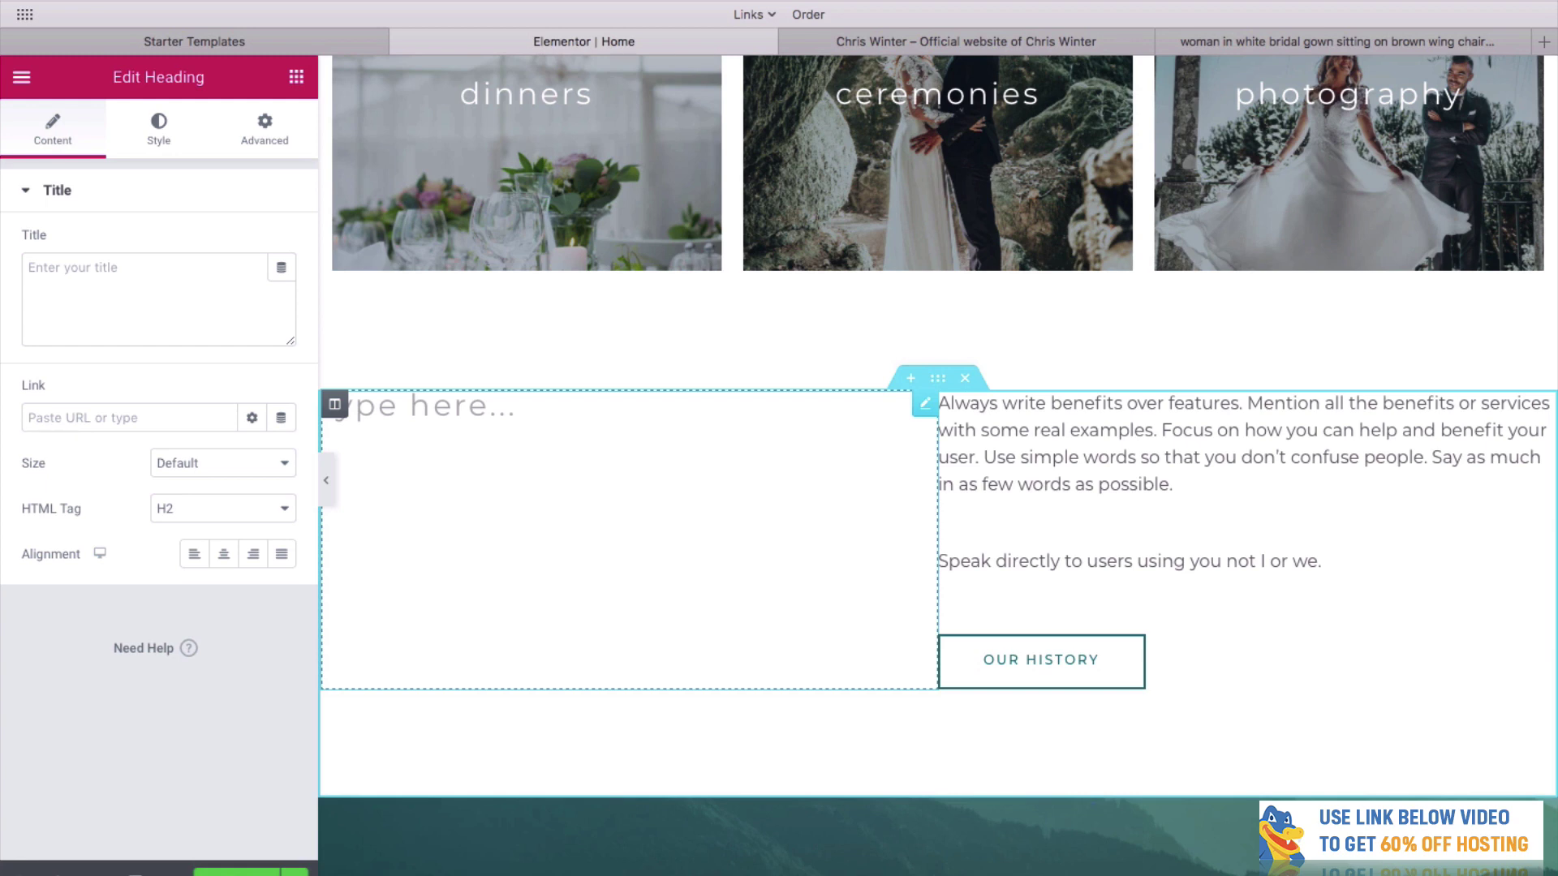
text(We've be)
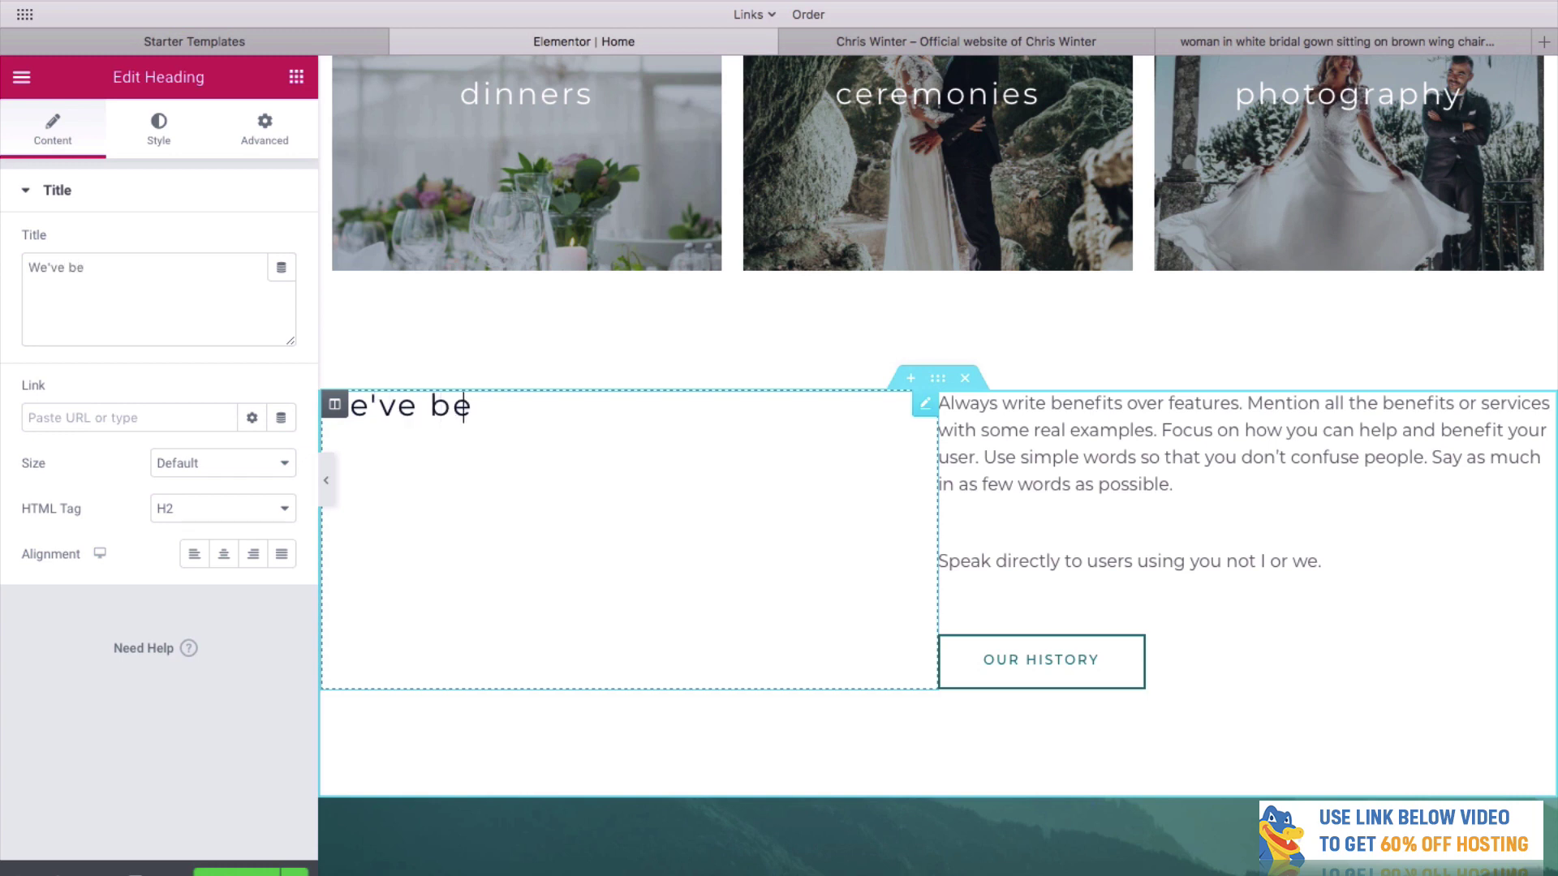
text(en makin)
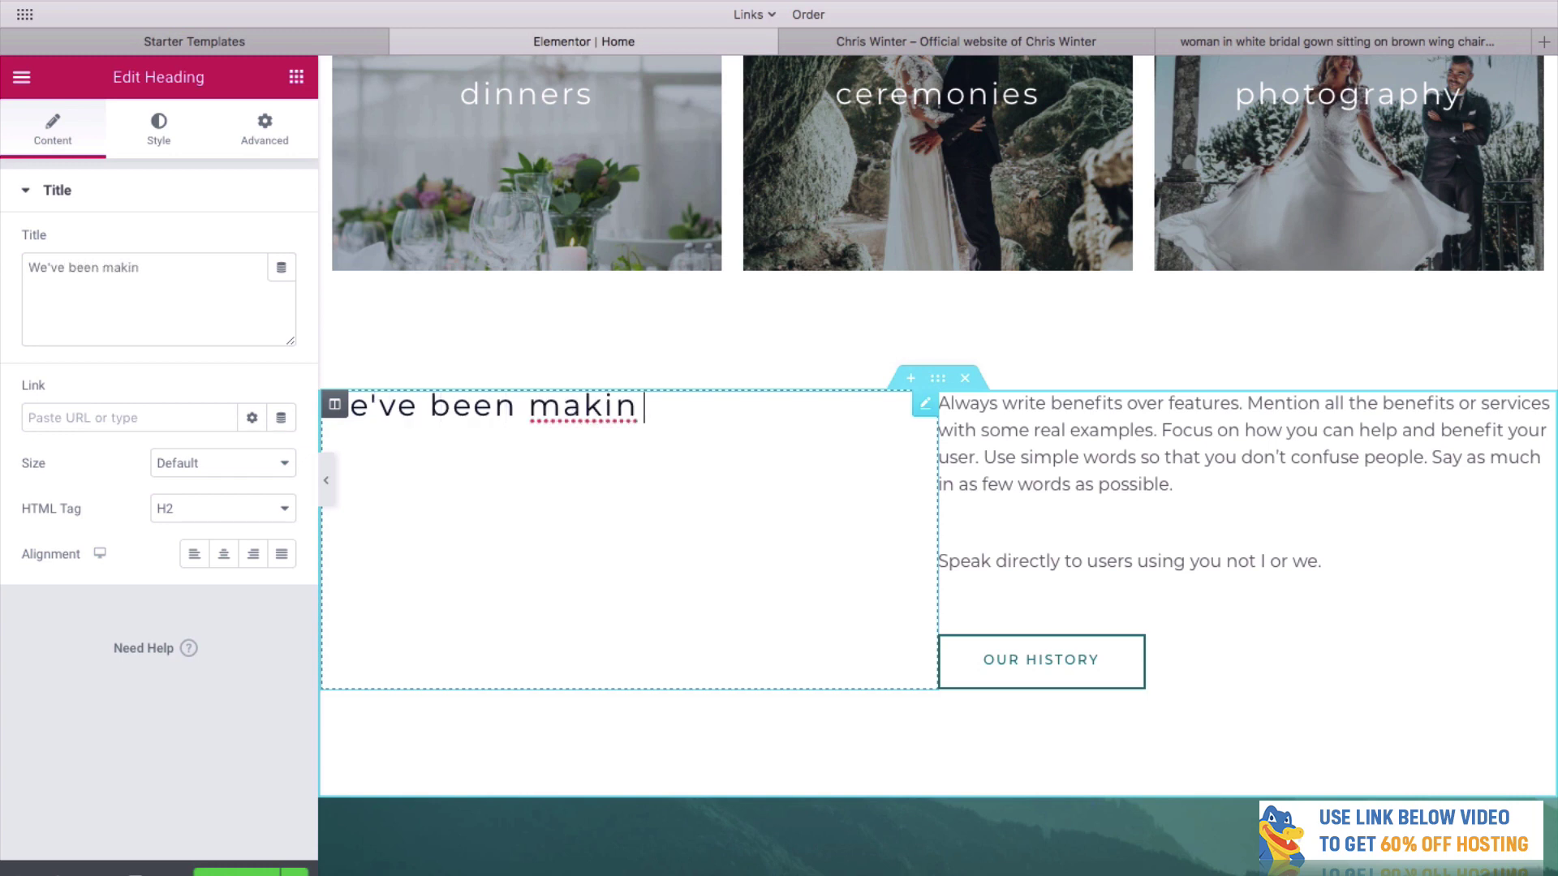
text(g wonderful)
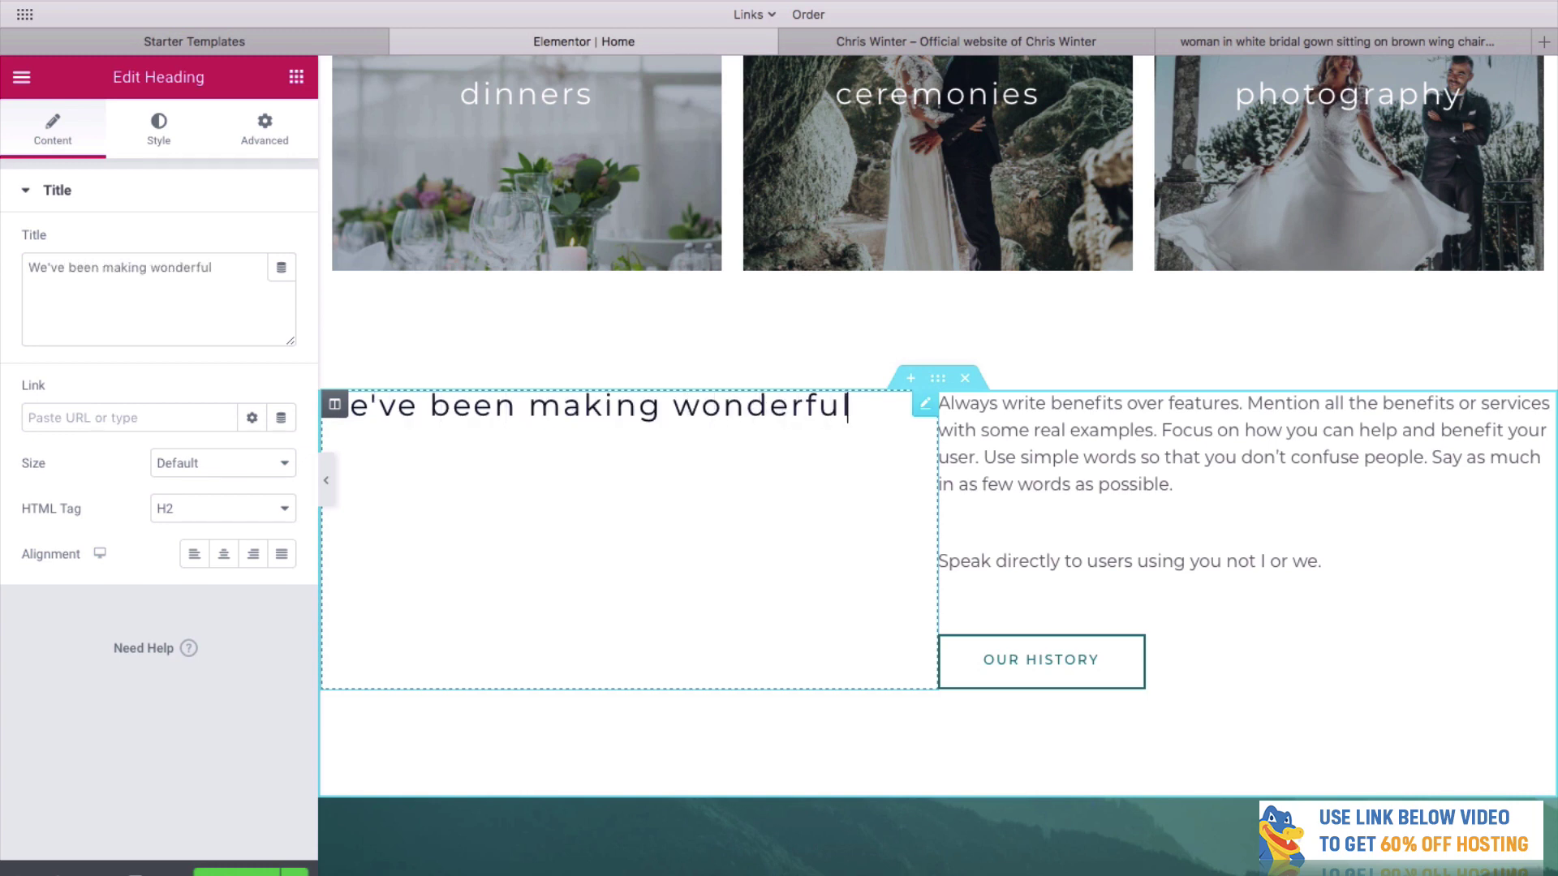
text( weddings si)
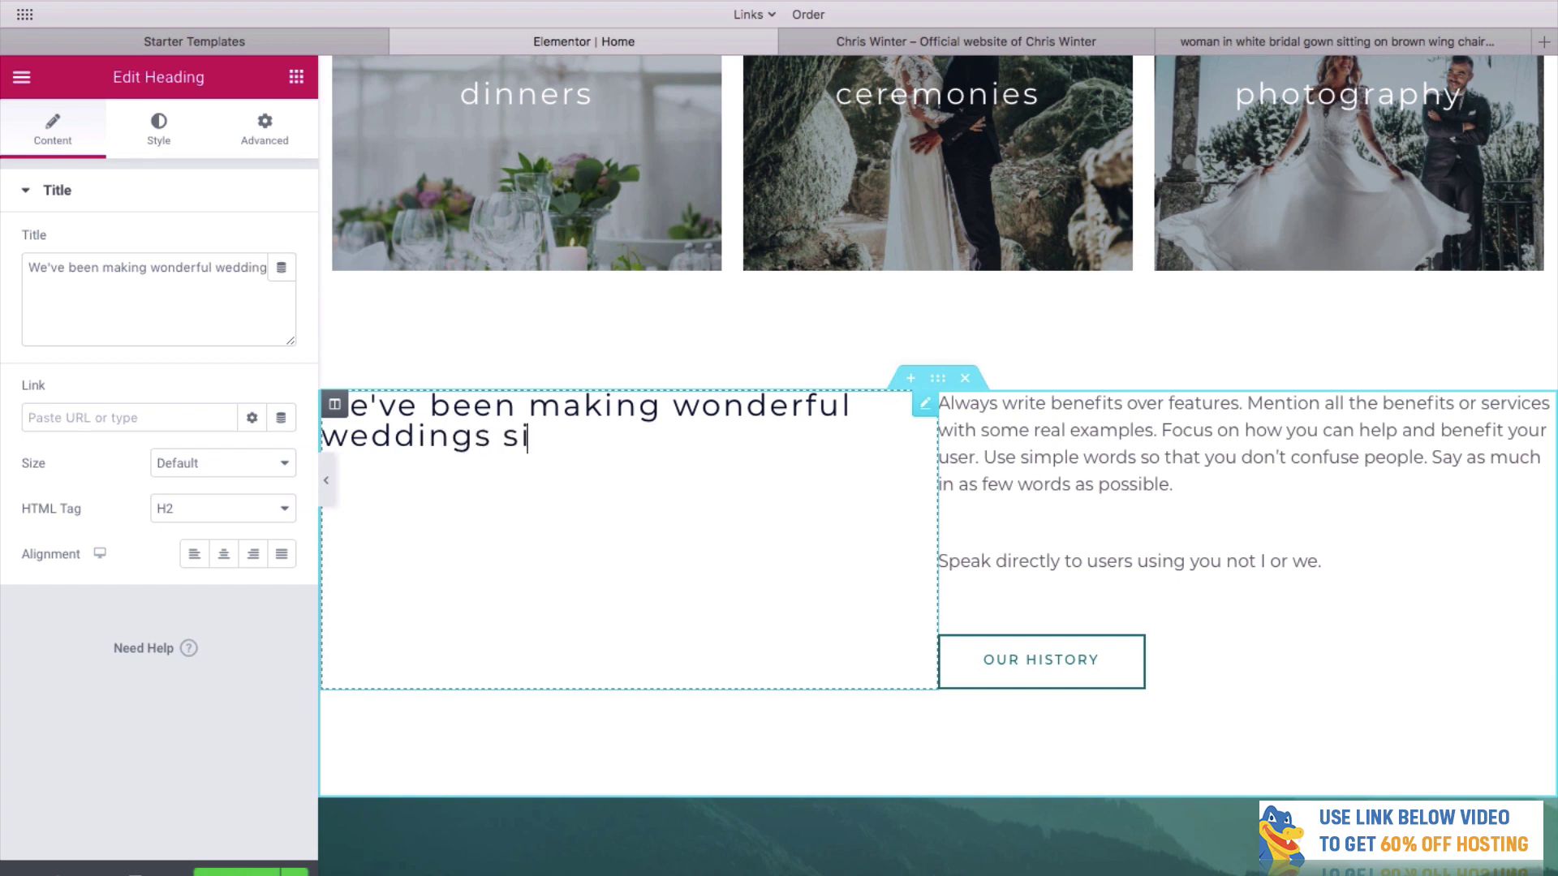
text(nce 1999)
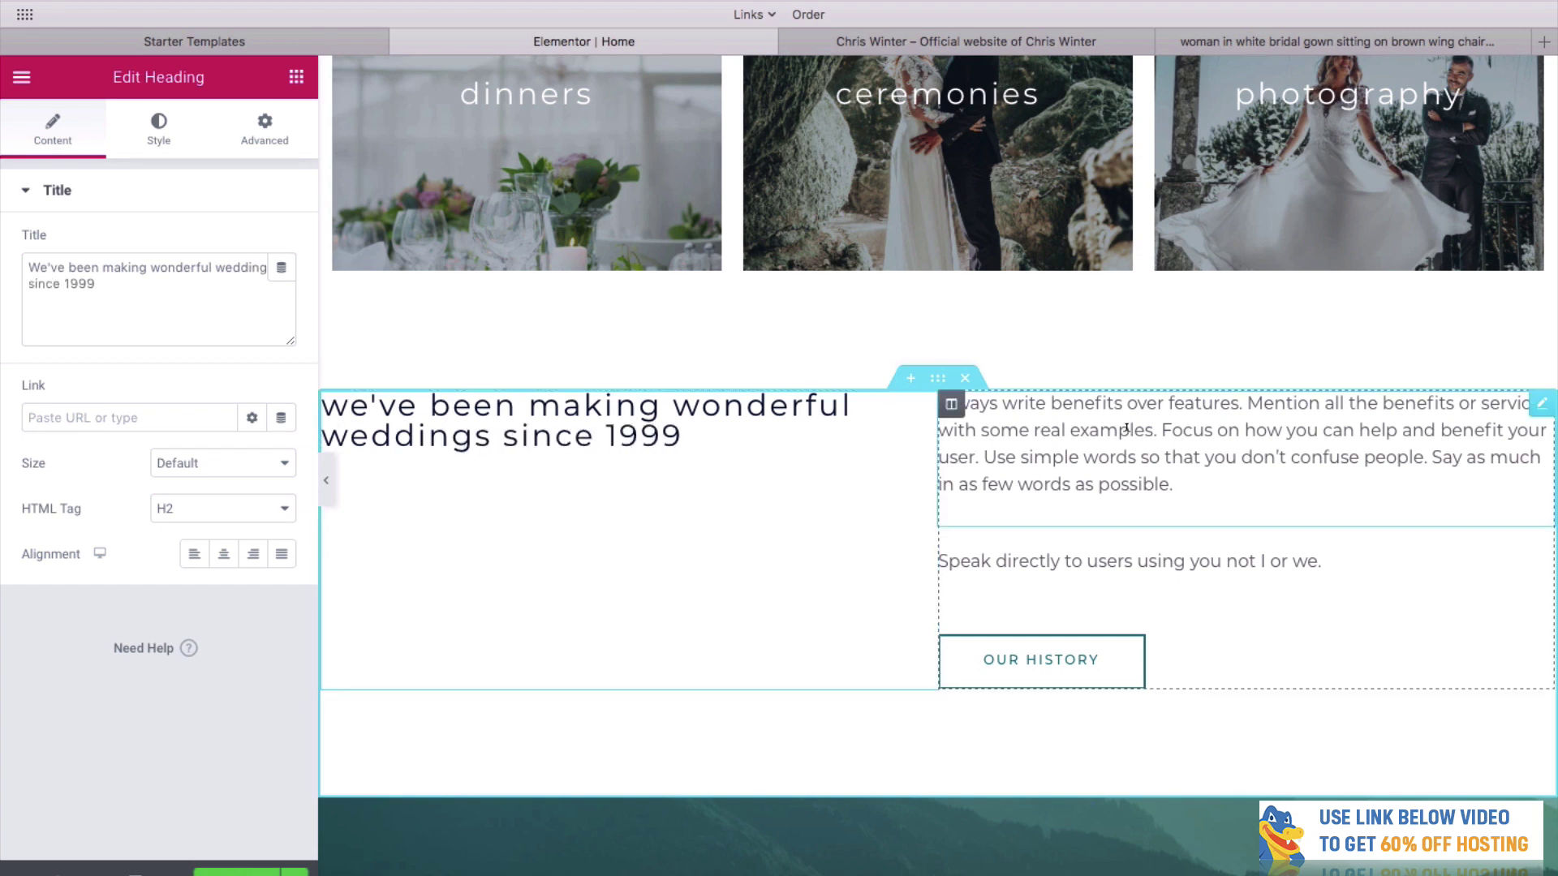
click(1126, 428)
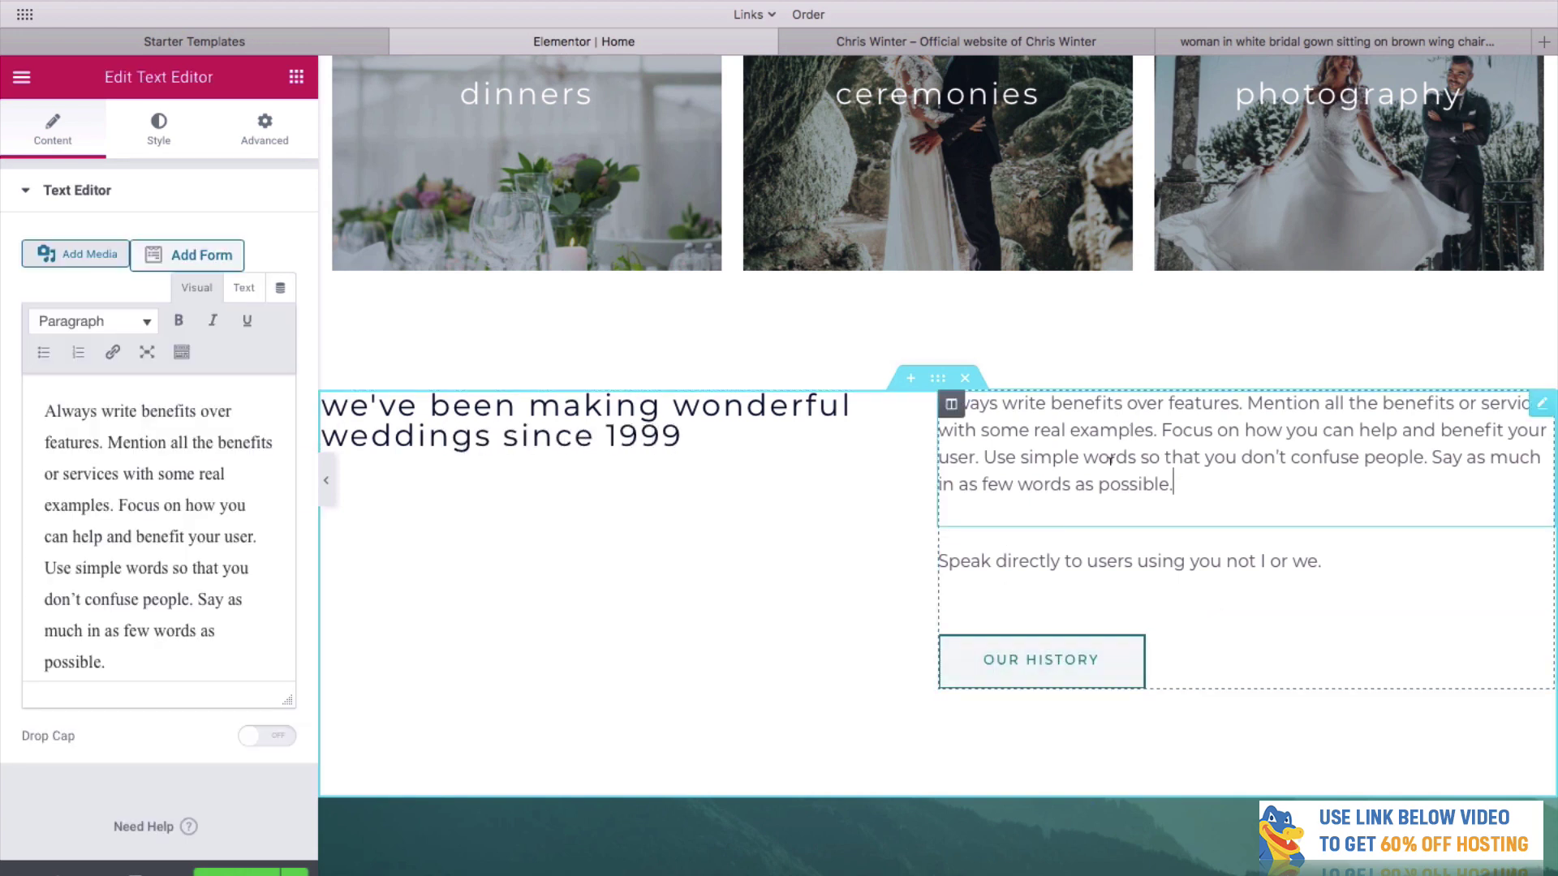
Relabel the OUR HISTORY button under the benefits paragraph to 'Our Story'
click(1052, 672)
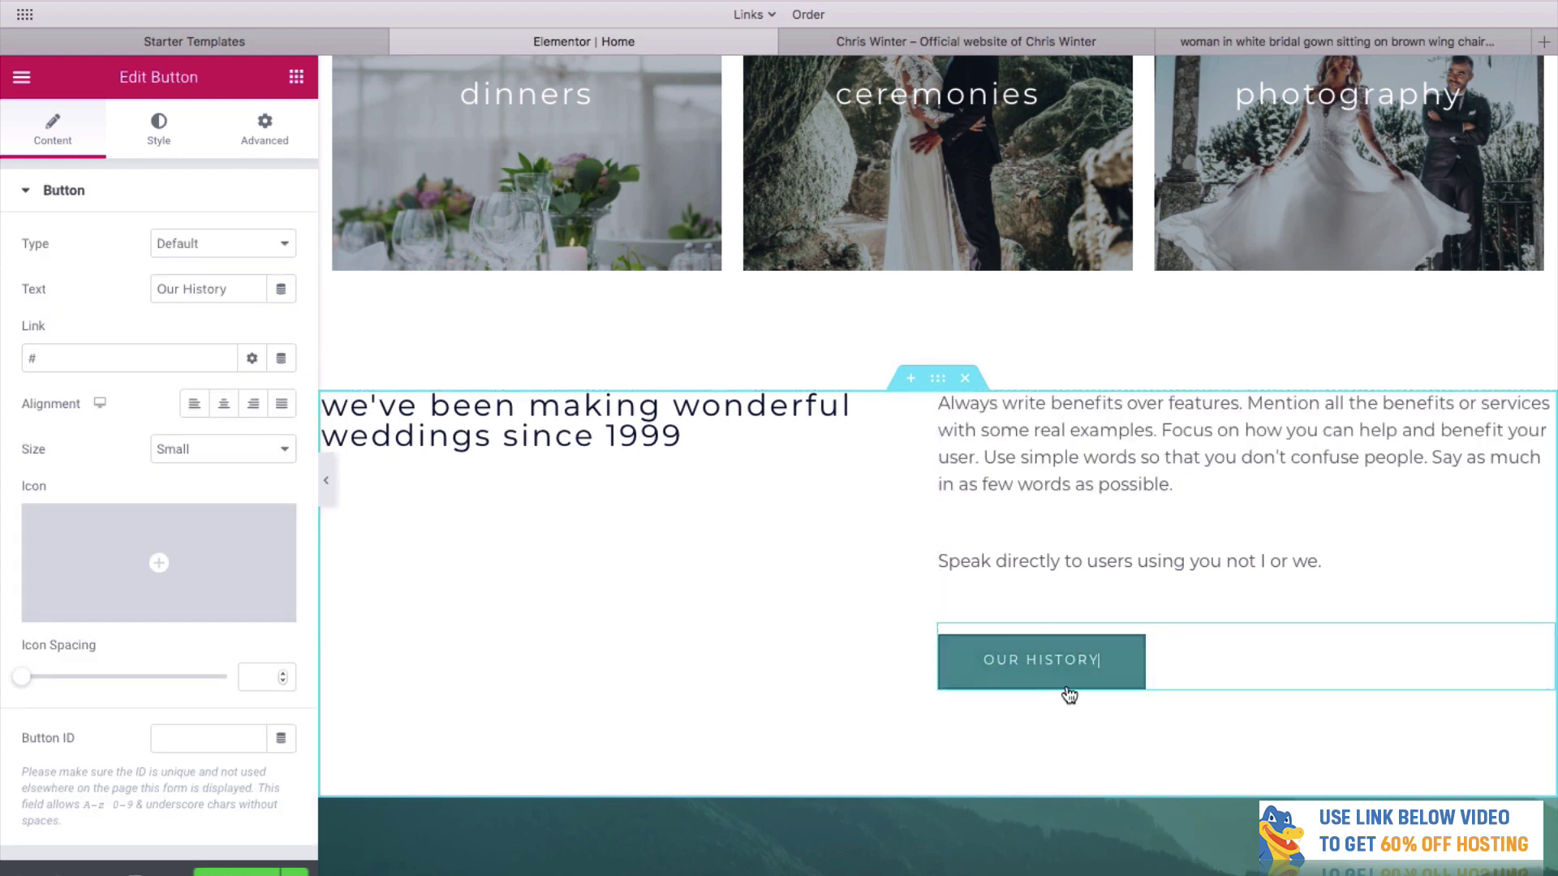
triple_click(210, 289)
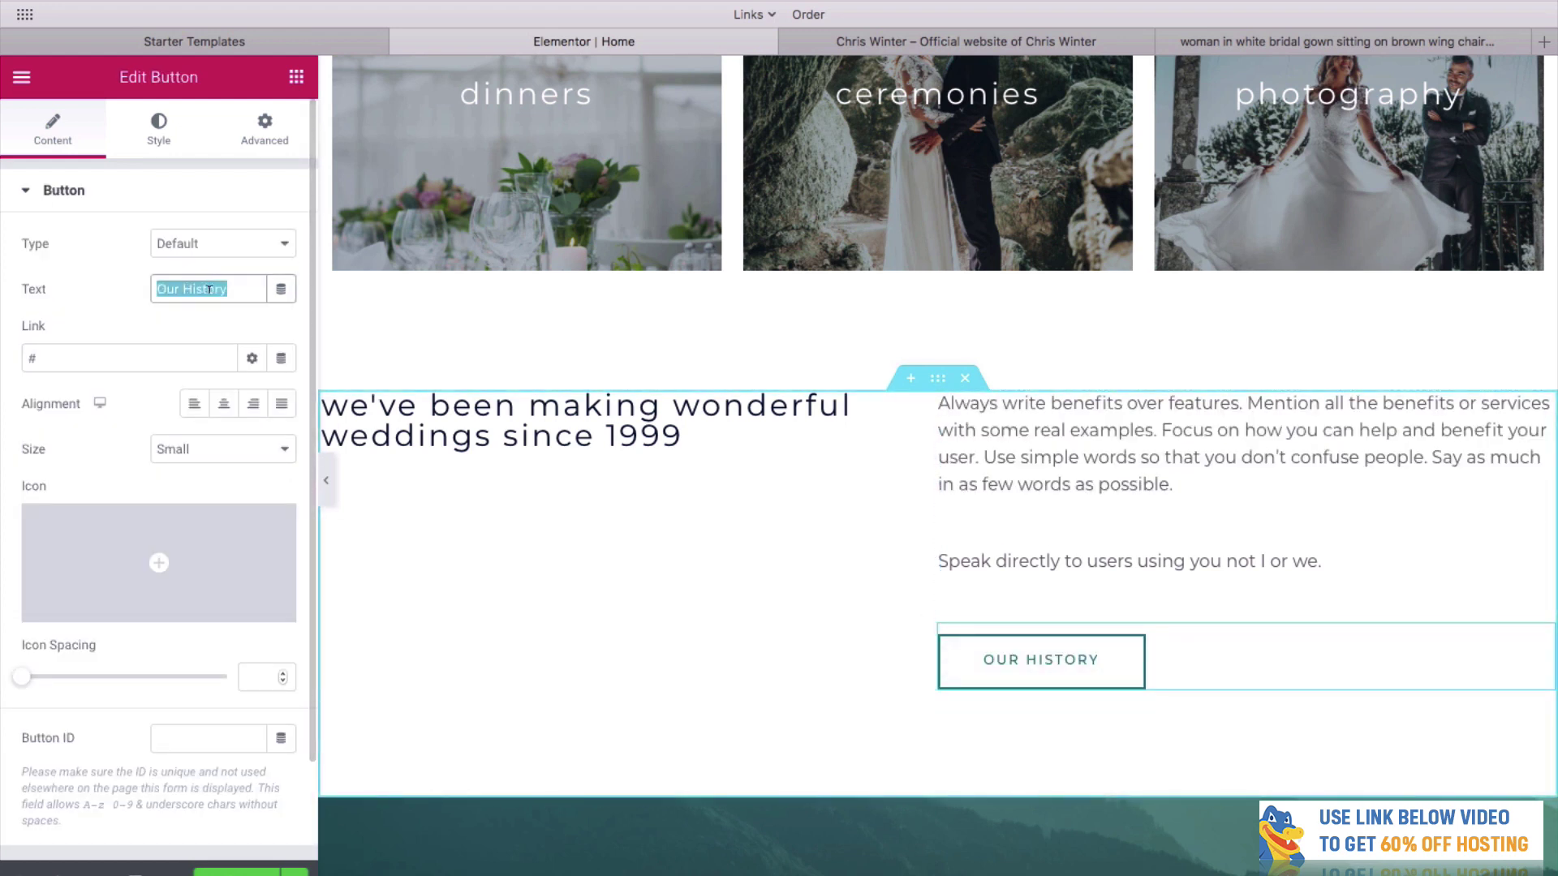
text(Our S)
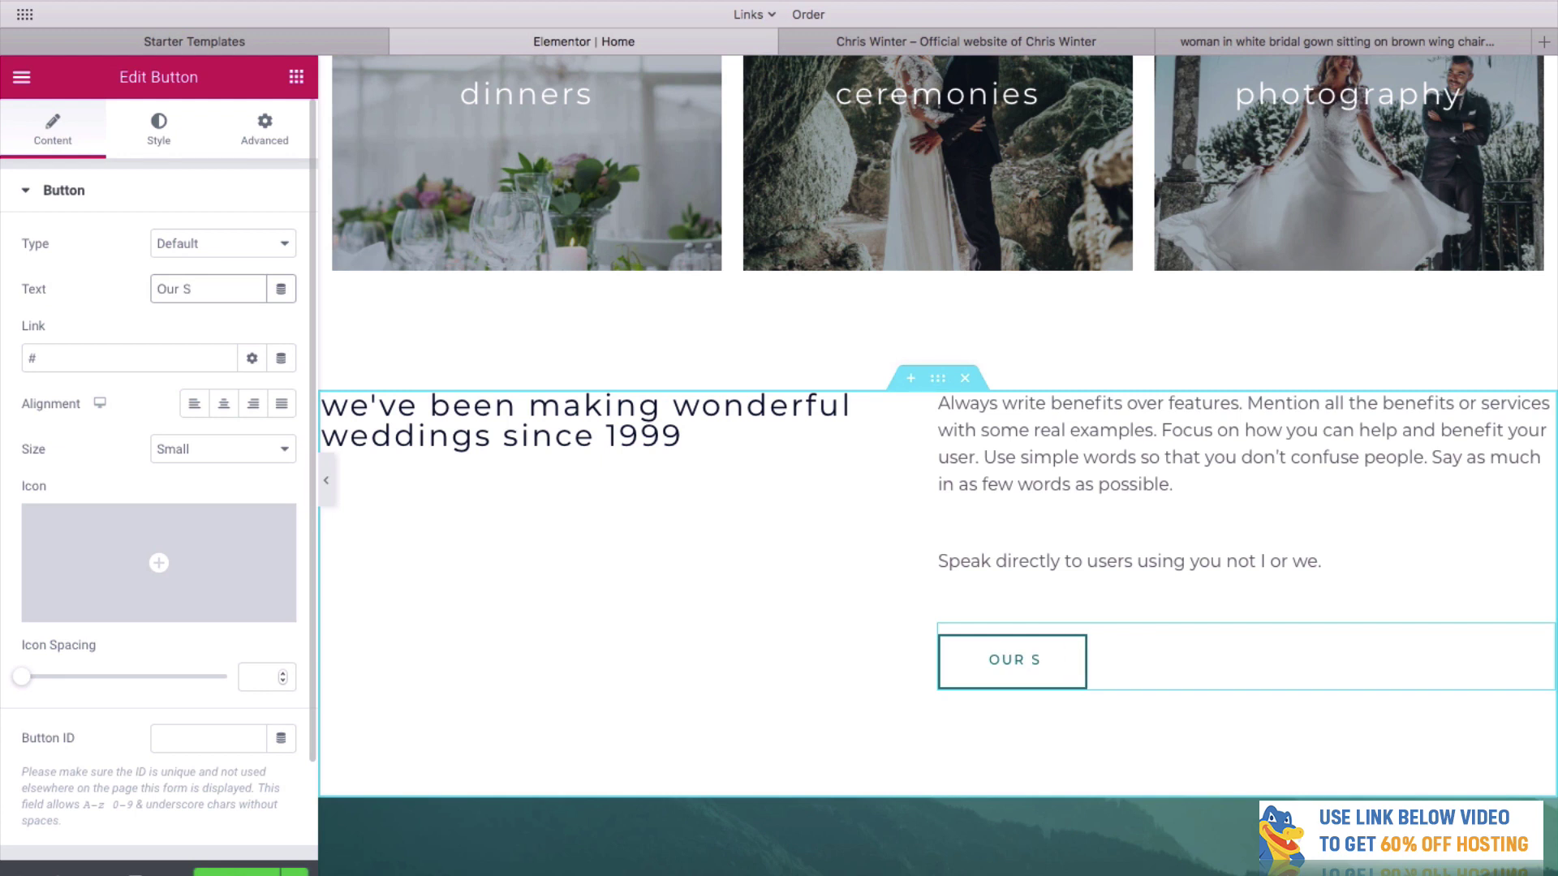
text(tory)
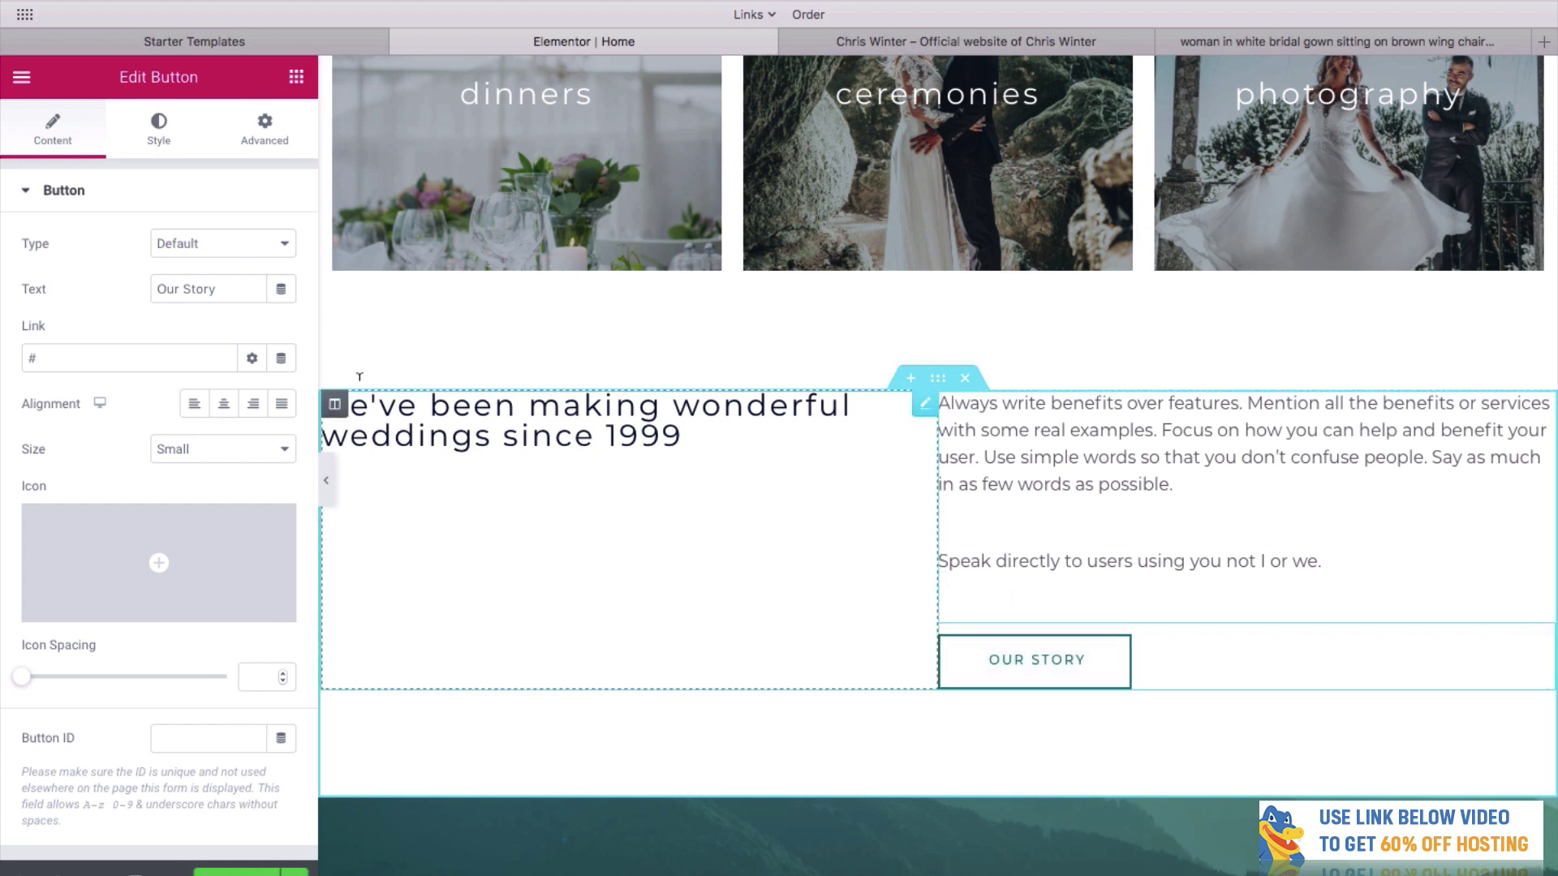
Give the OUR STORY button an olive #8D8539 hover background colour
click(156, 139)
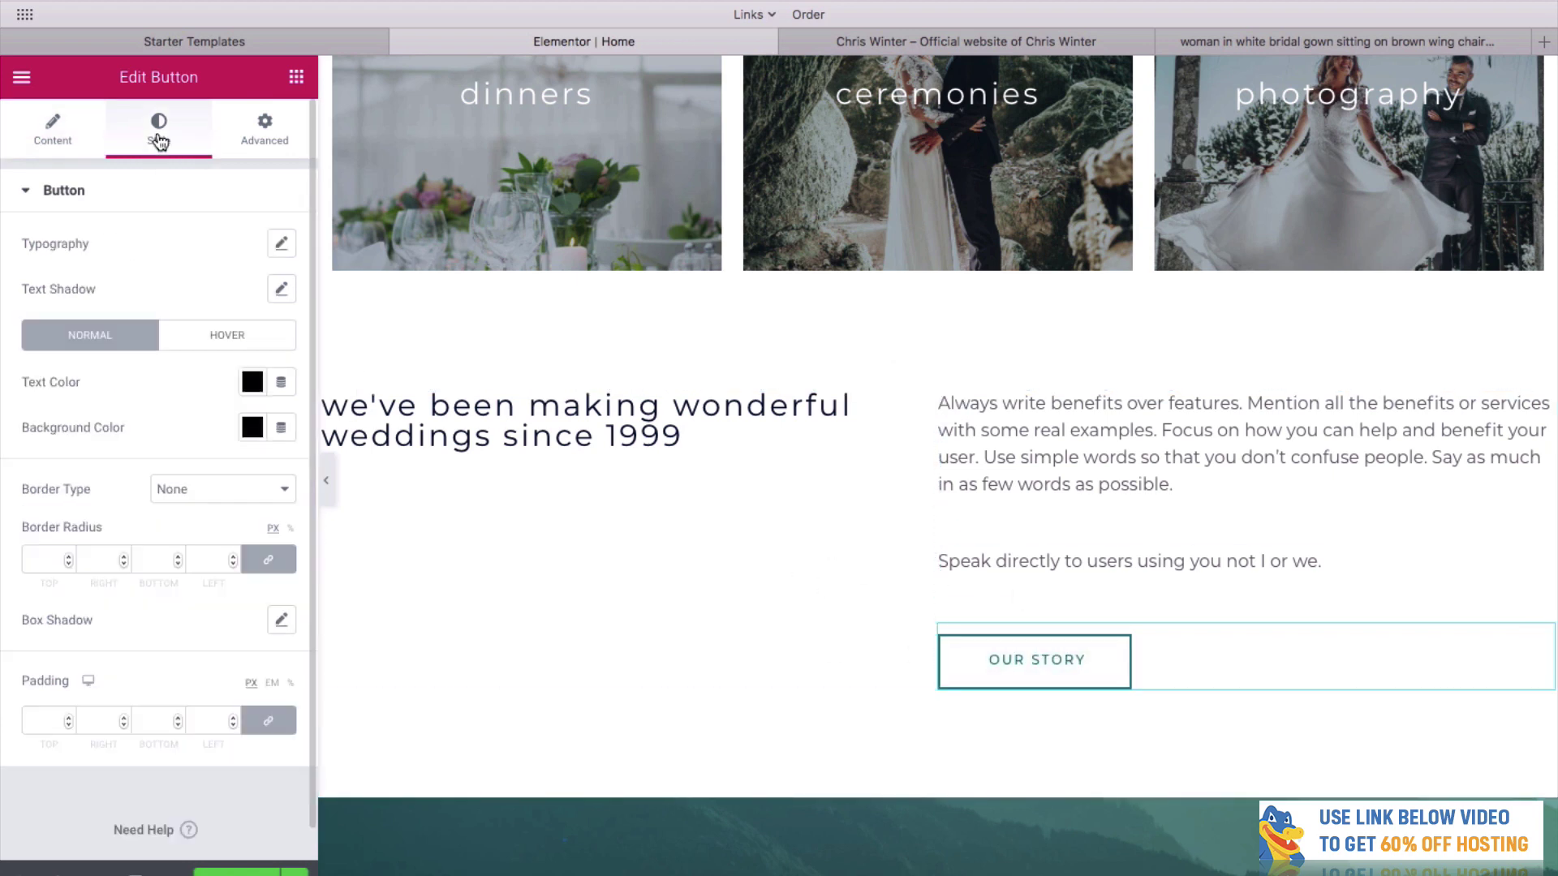
click(224, 335)
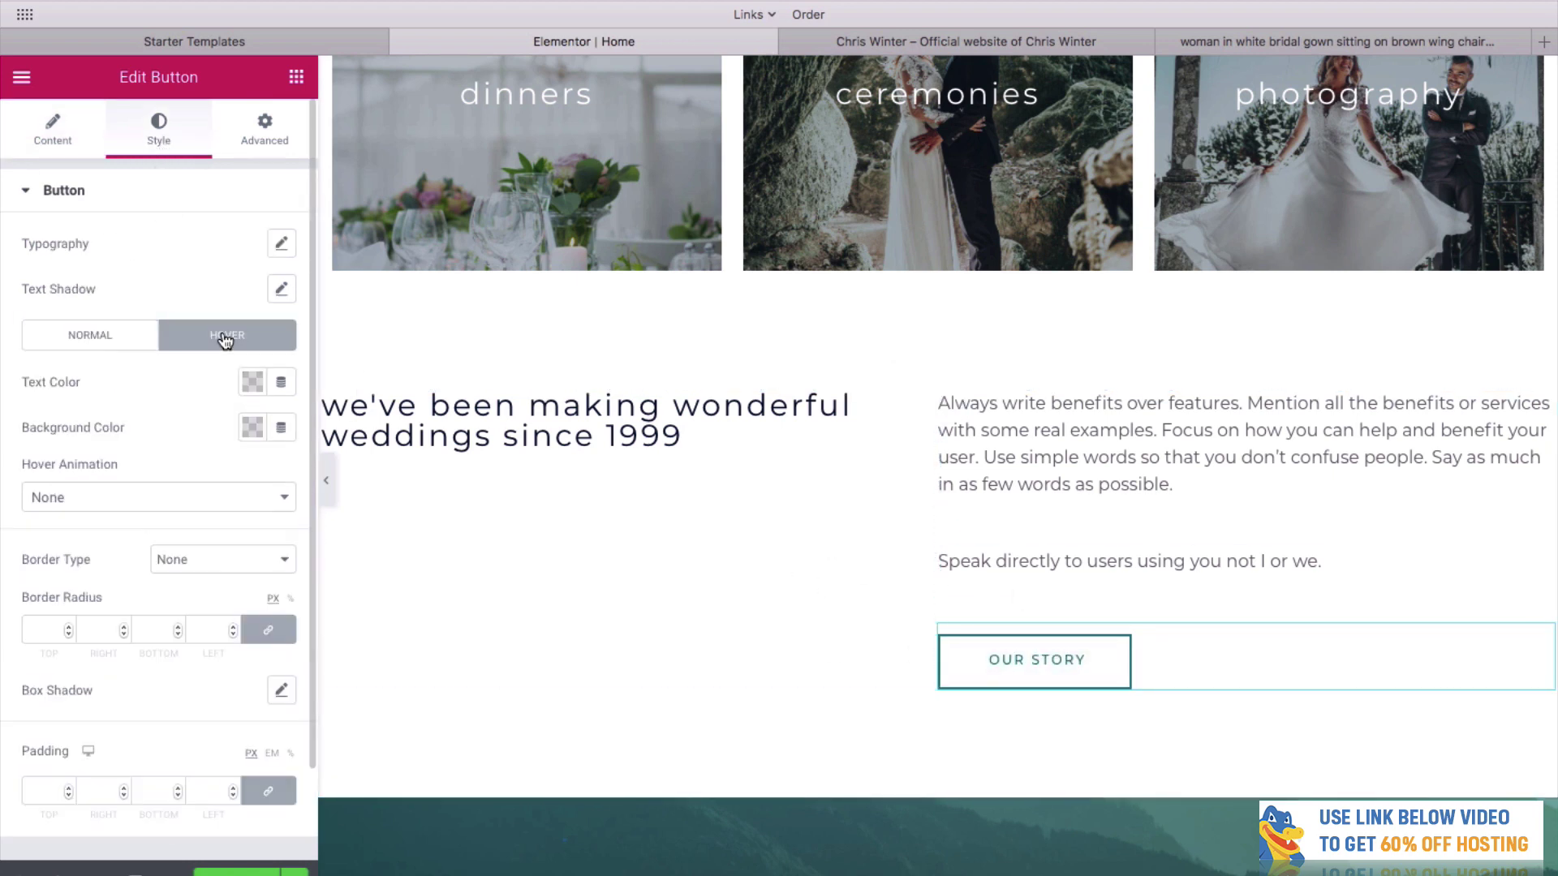
right_click(969, 662)
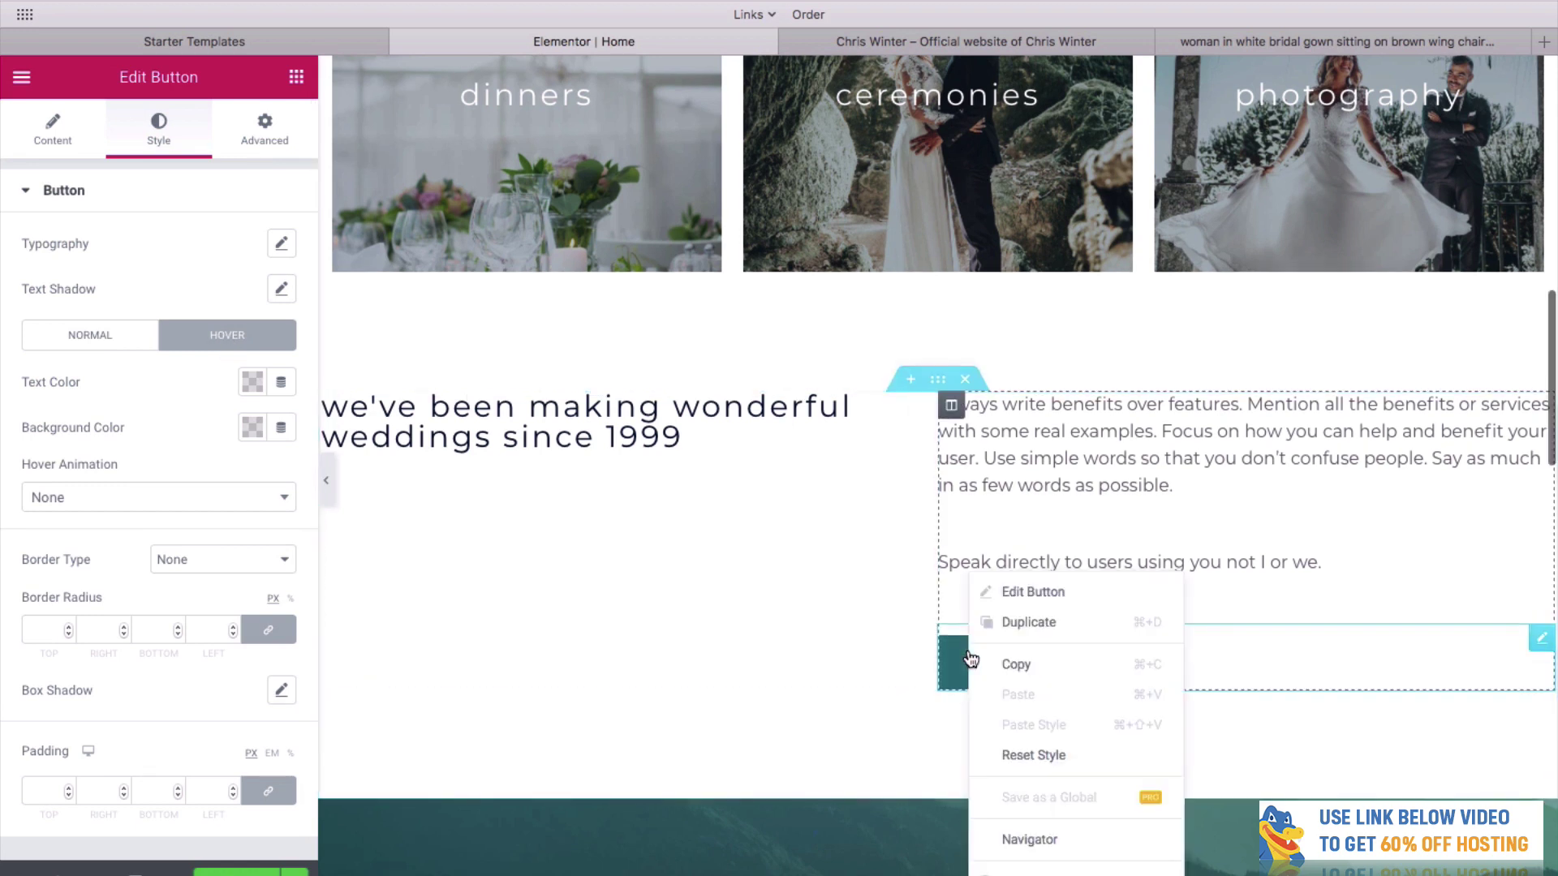
click(997, 607)
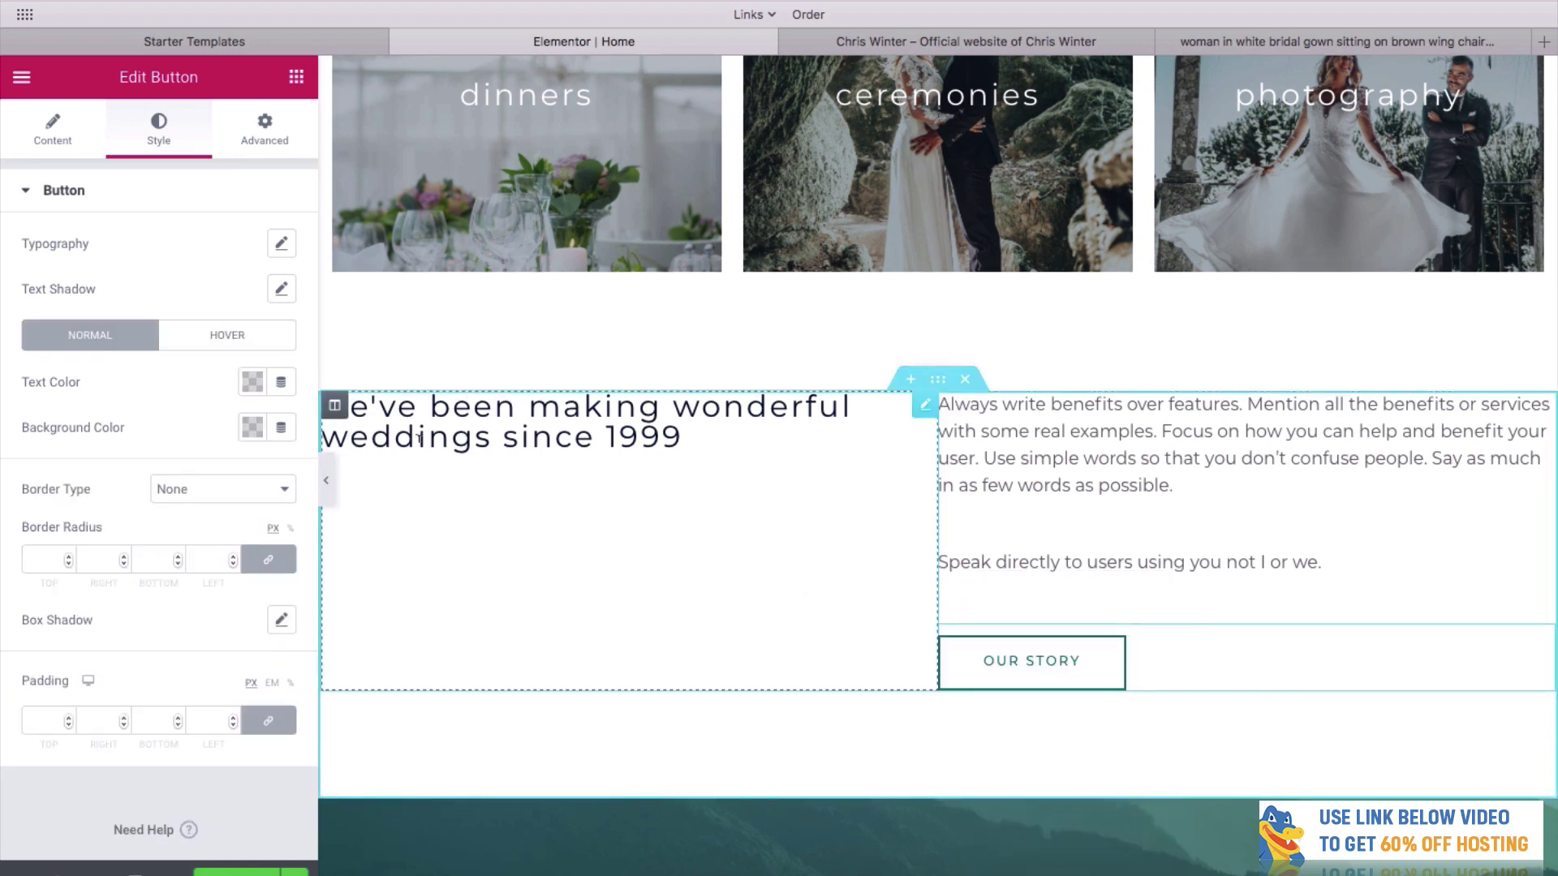
click(217, 341)
click(252, 427)
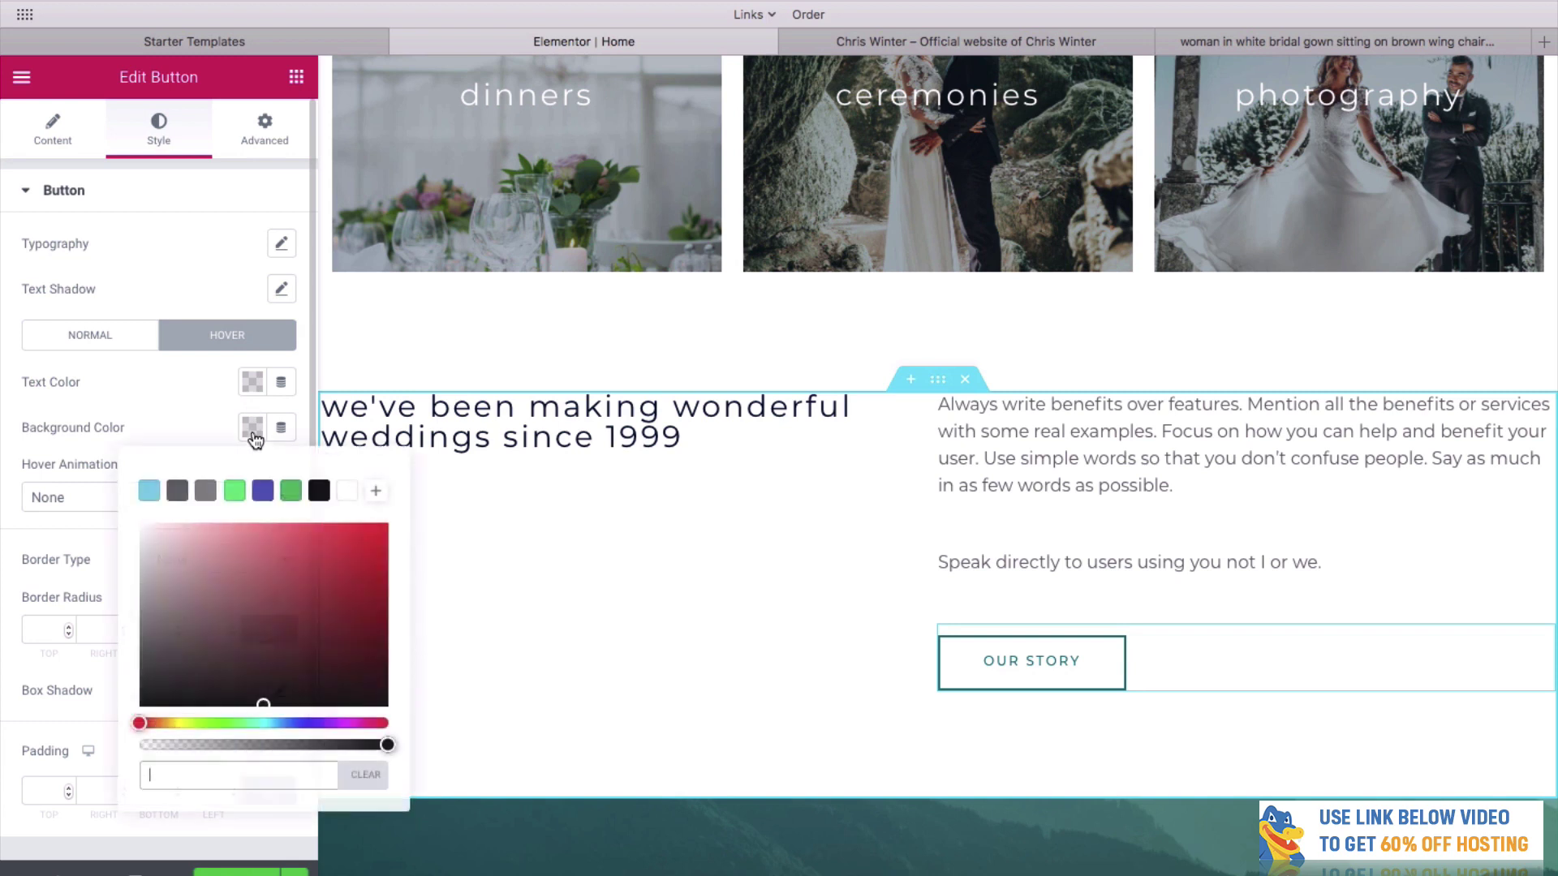
click(187, 722)
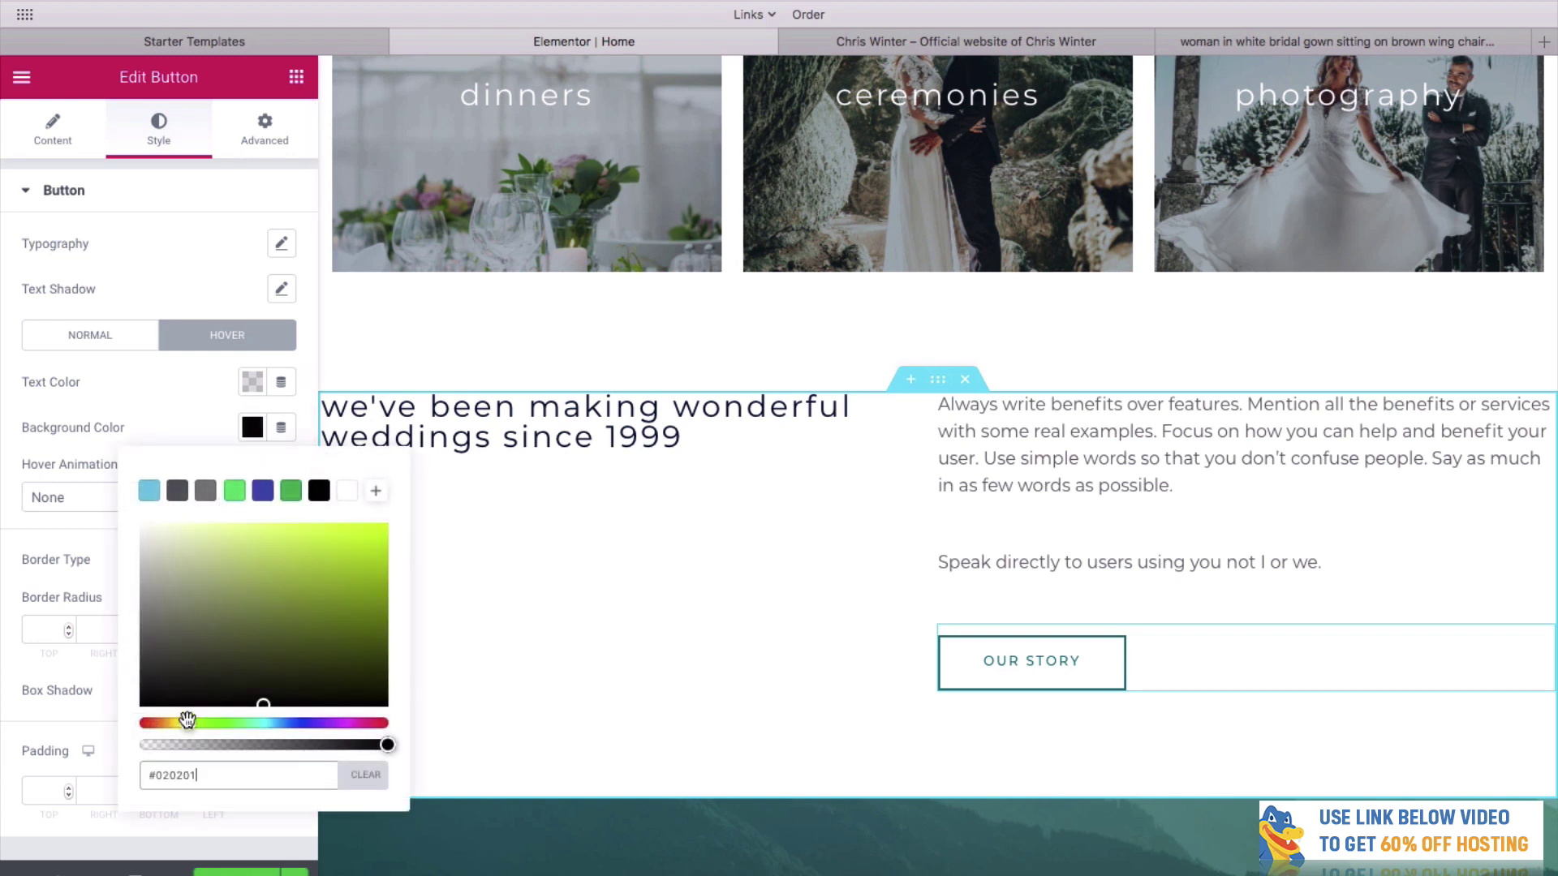
drag(224, 599, 227, 569)
drag(188, 722, 176, 722)
drag(227, 570, 288, 605)
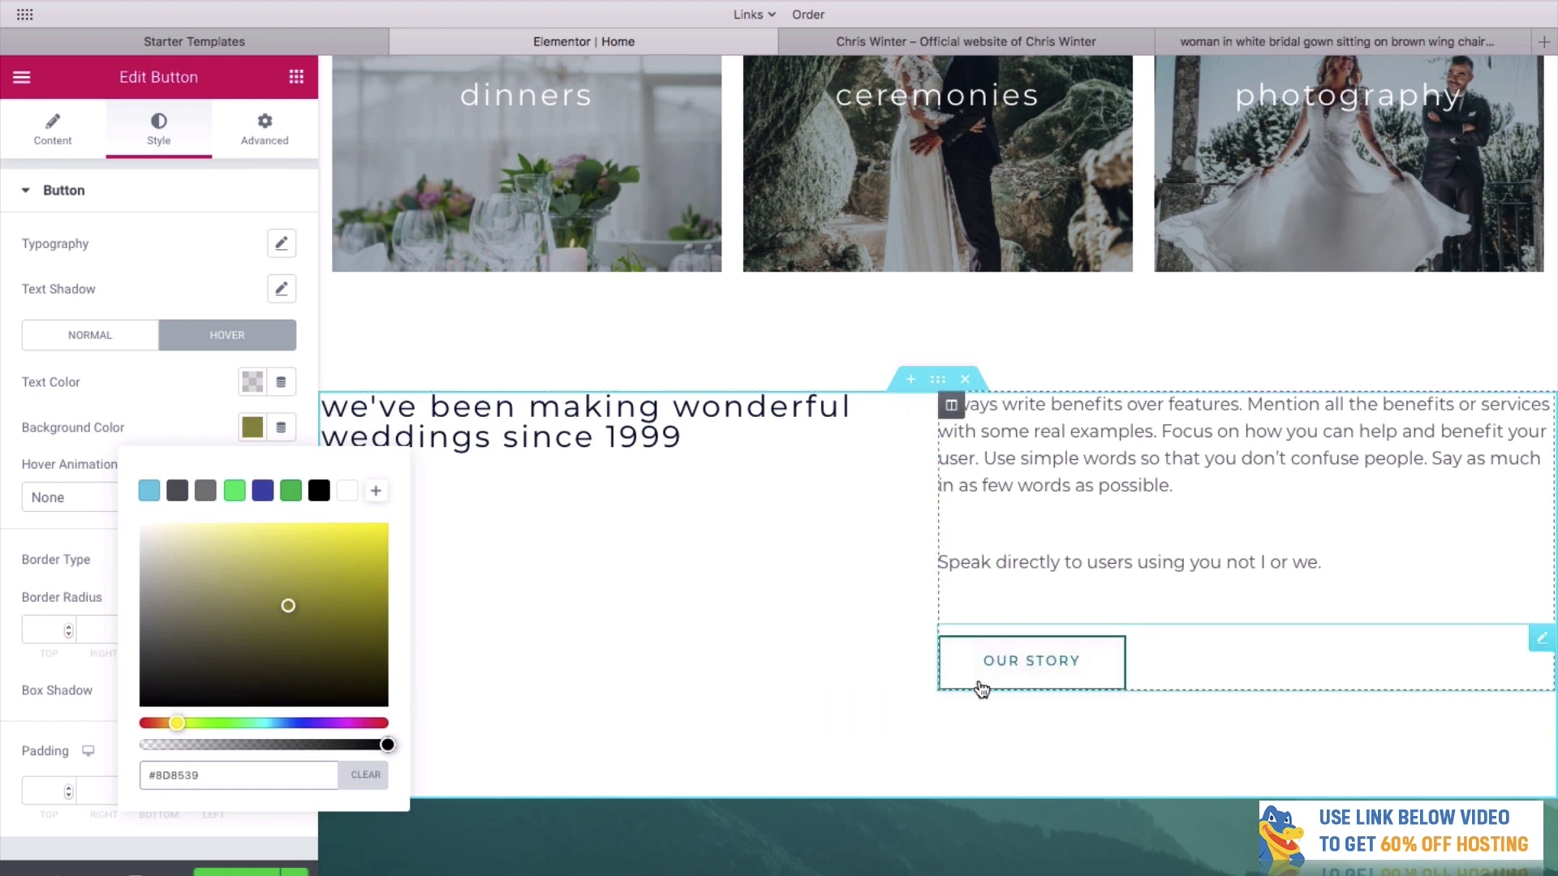
click(256, 828)
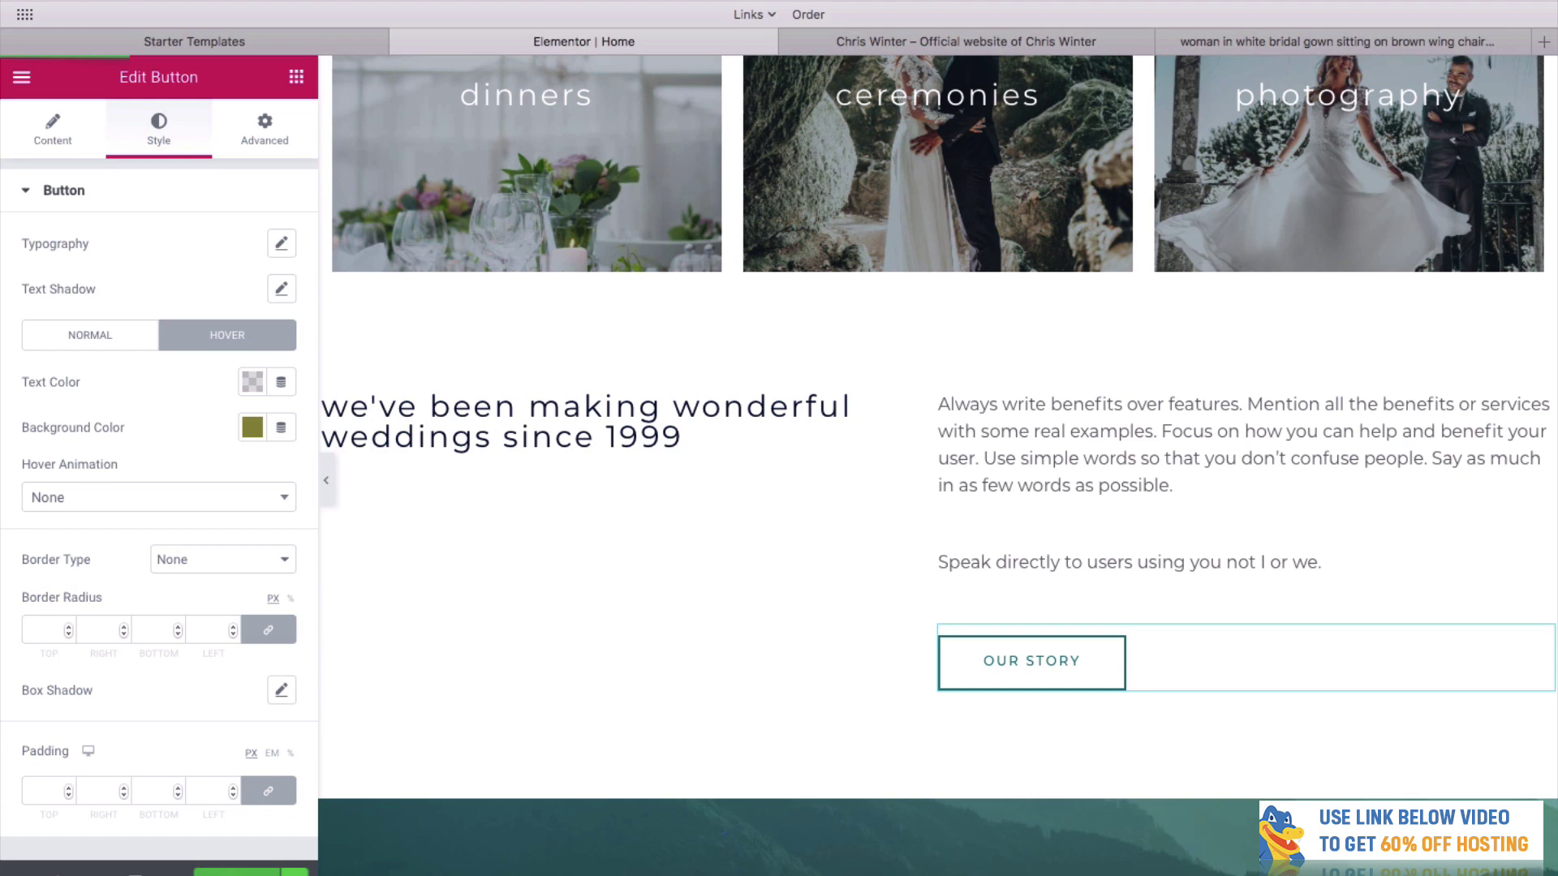
Scroll down to review the Call To Action section below the OUR STORY button
scroll(556, 595, down, 5)
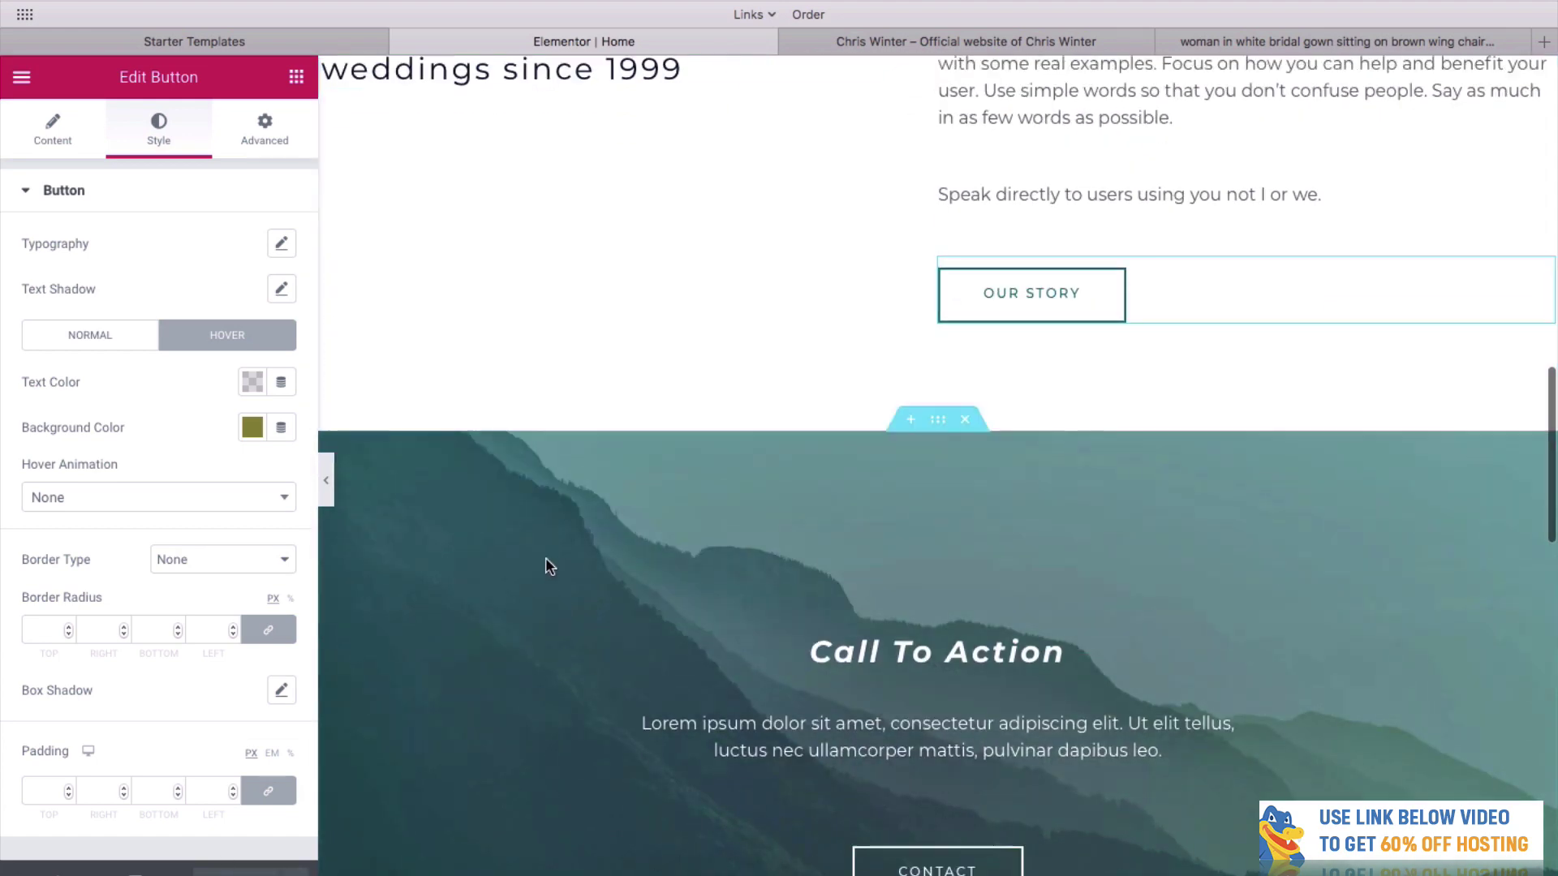
scroll(788, 417, down, 3)
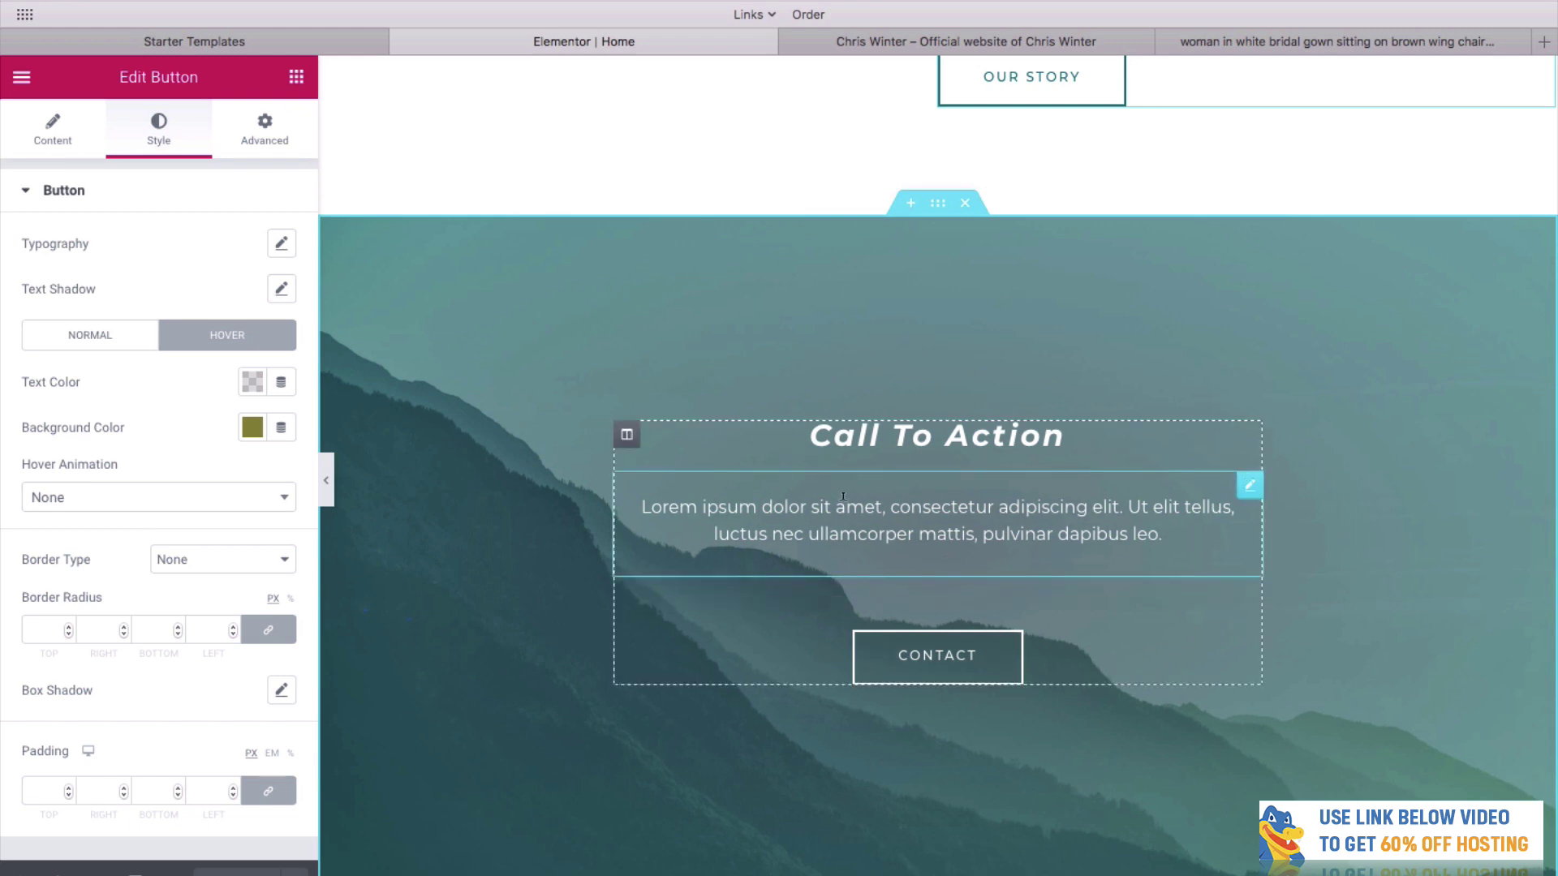
scroll(843, 498, up, 3)
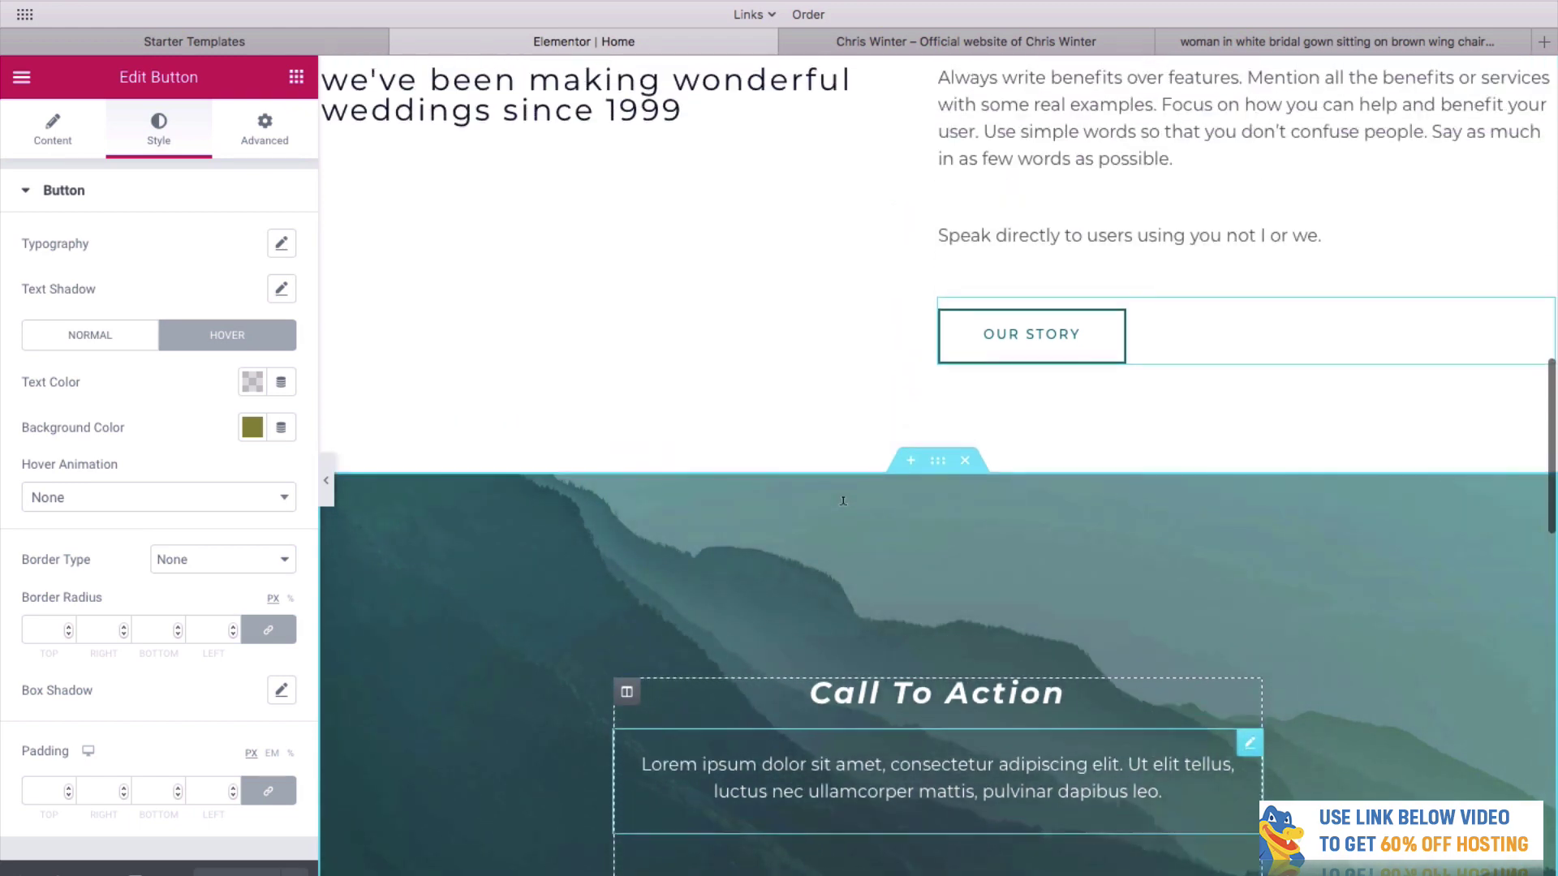
scroll(843, 503, down, 1)
scroll(841, 503, up, 5)
scroll(840, 511, down, 6)
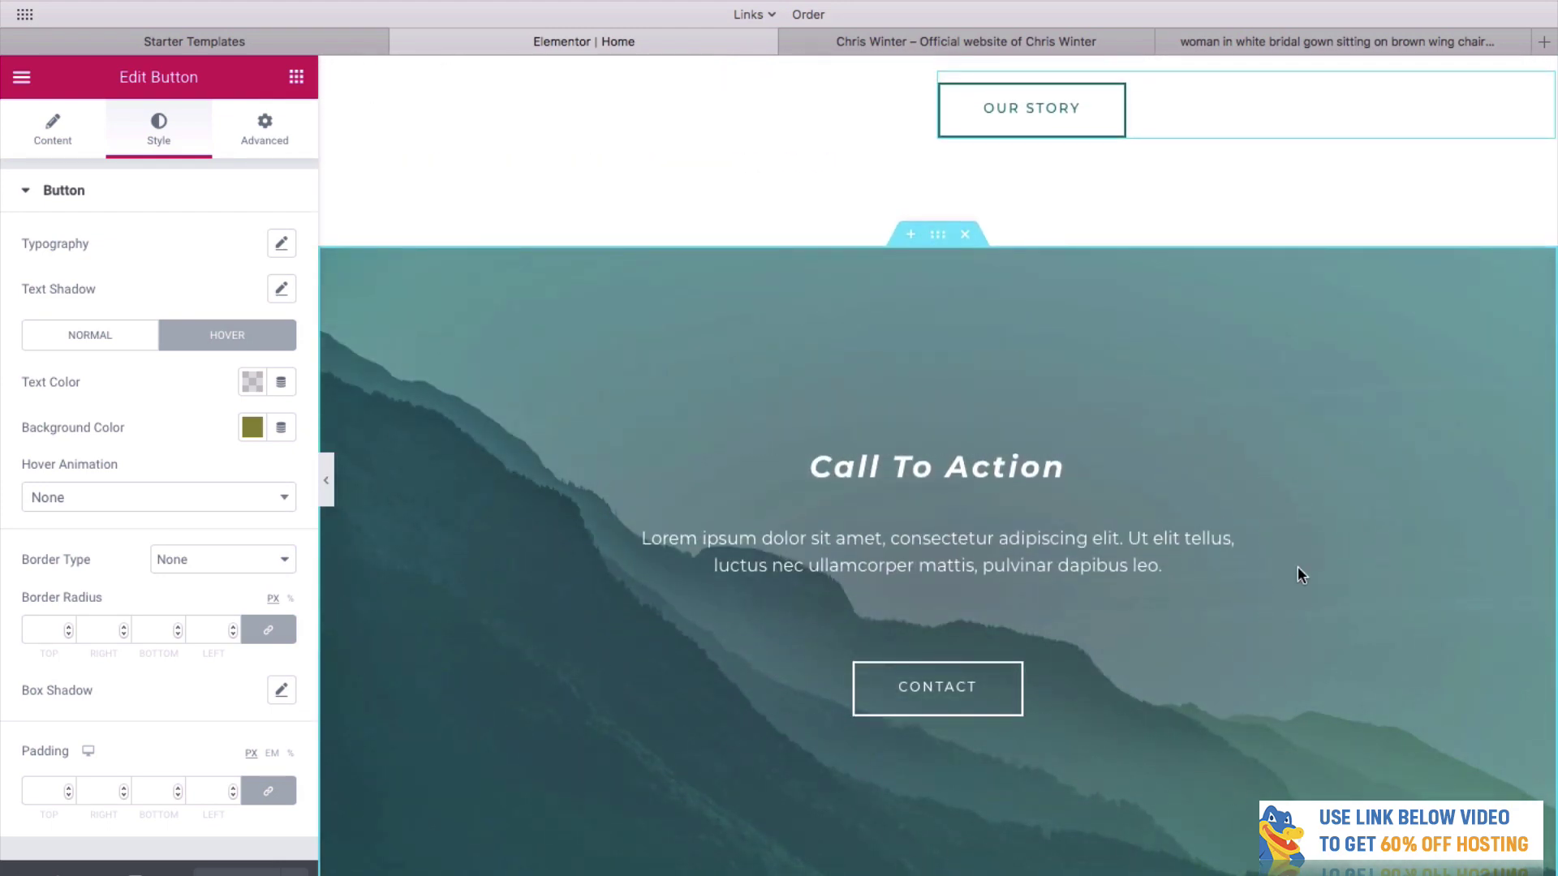
scroll(1450, 418, down, 1)
scroll(1449, 428, up, 1)
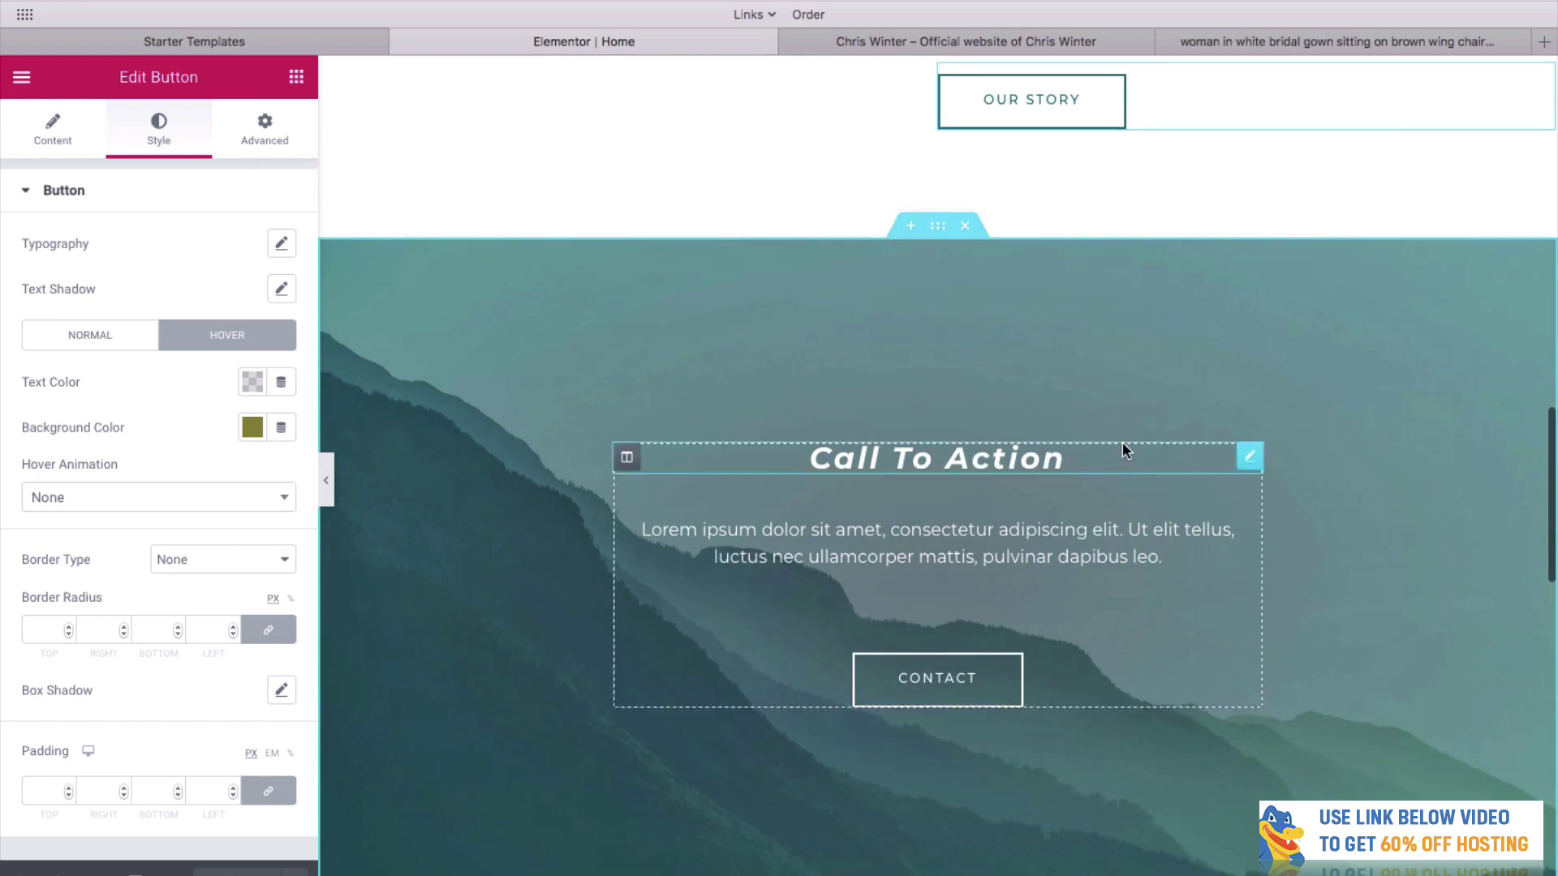
Change the Call To Action heading's title to 'Get In Touch With Us'
click(960, 457)
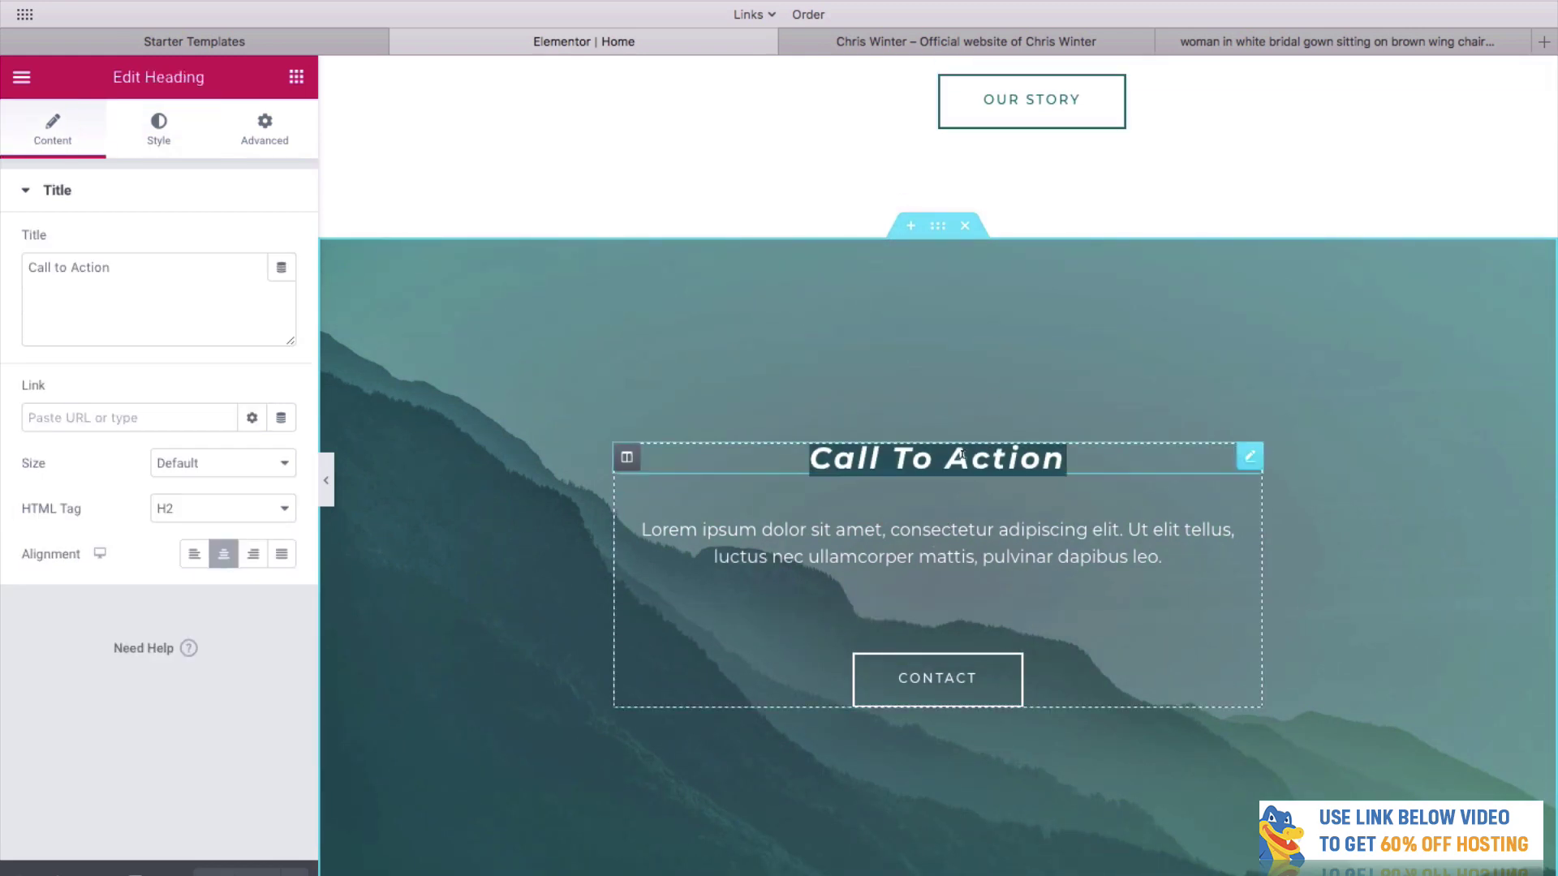
click(129, 270)
key(super+a)
text(Get )
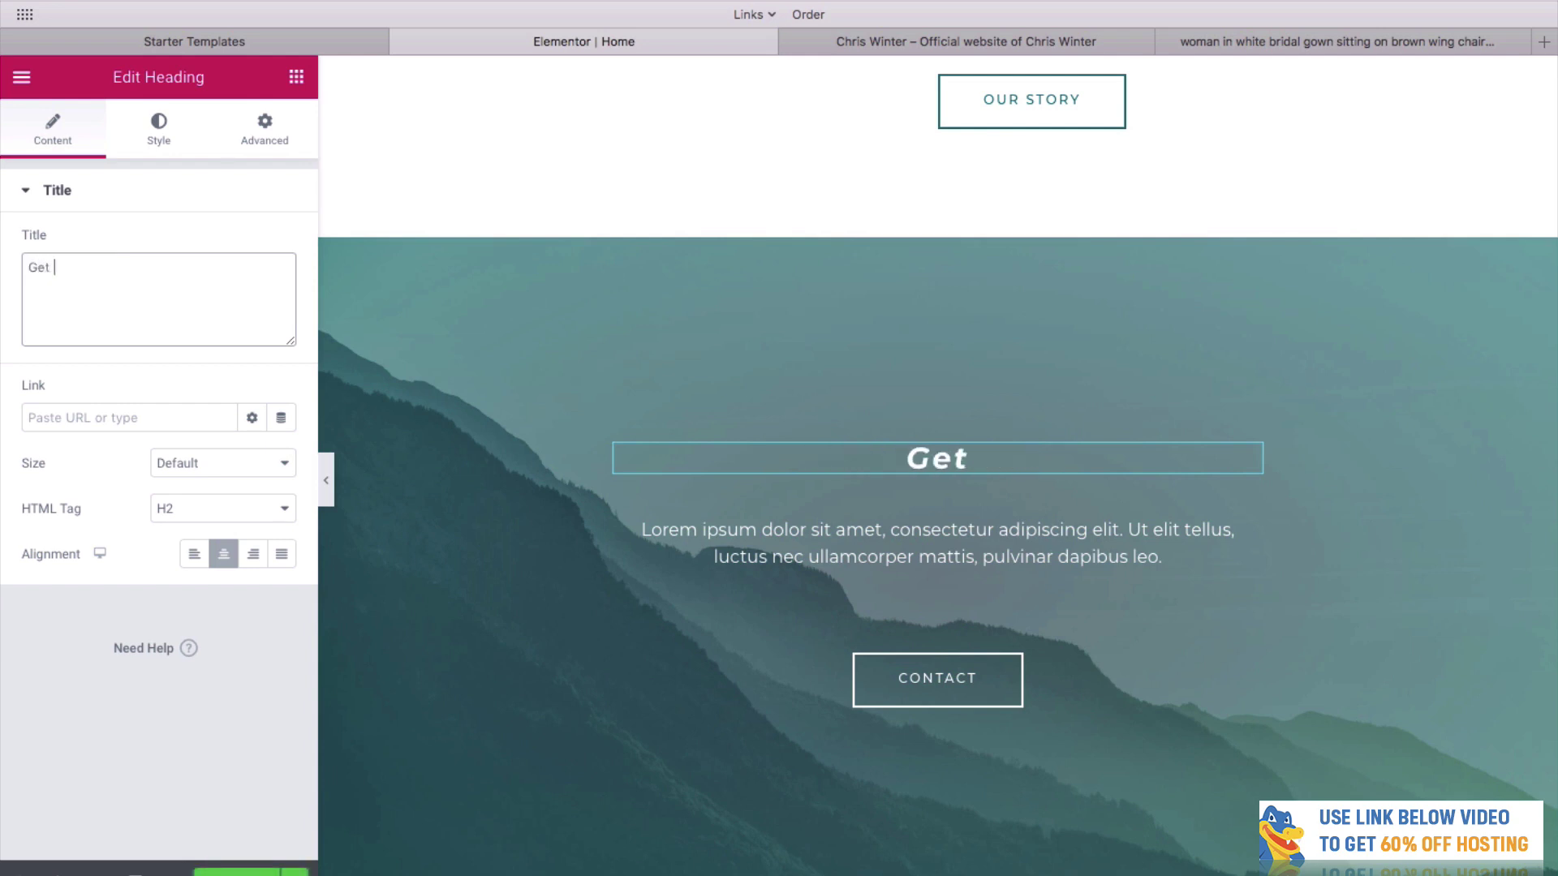
text(In Touch Wtih U)
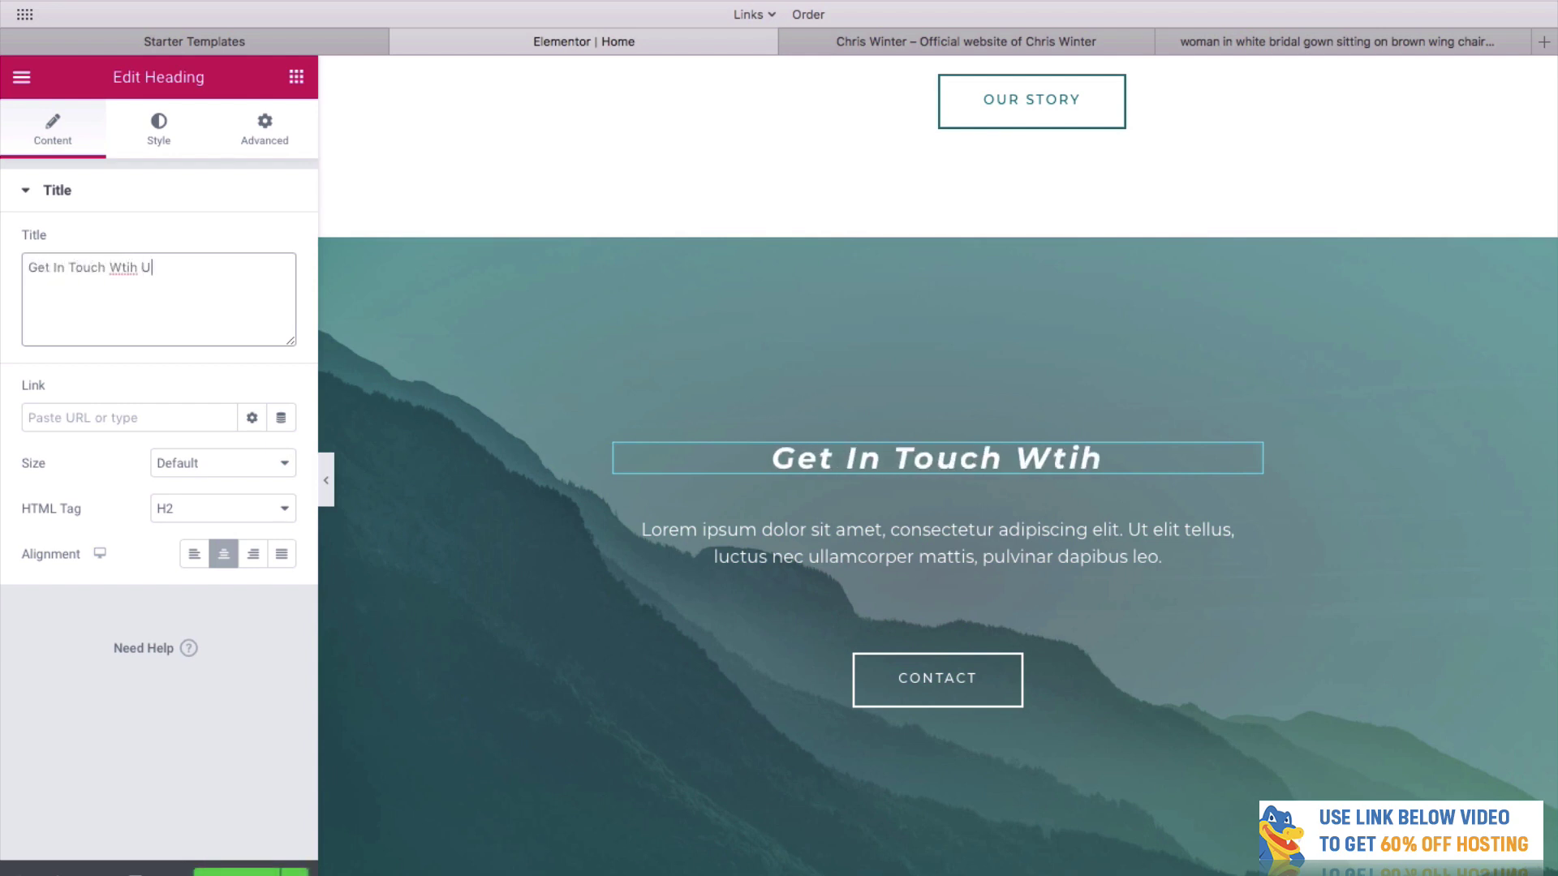
key(BackSpace)
key(BackSpace)
key(BackSpace)
key(BackSpace)
key(BackSpace)
text(ith Us)
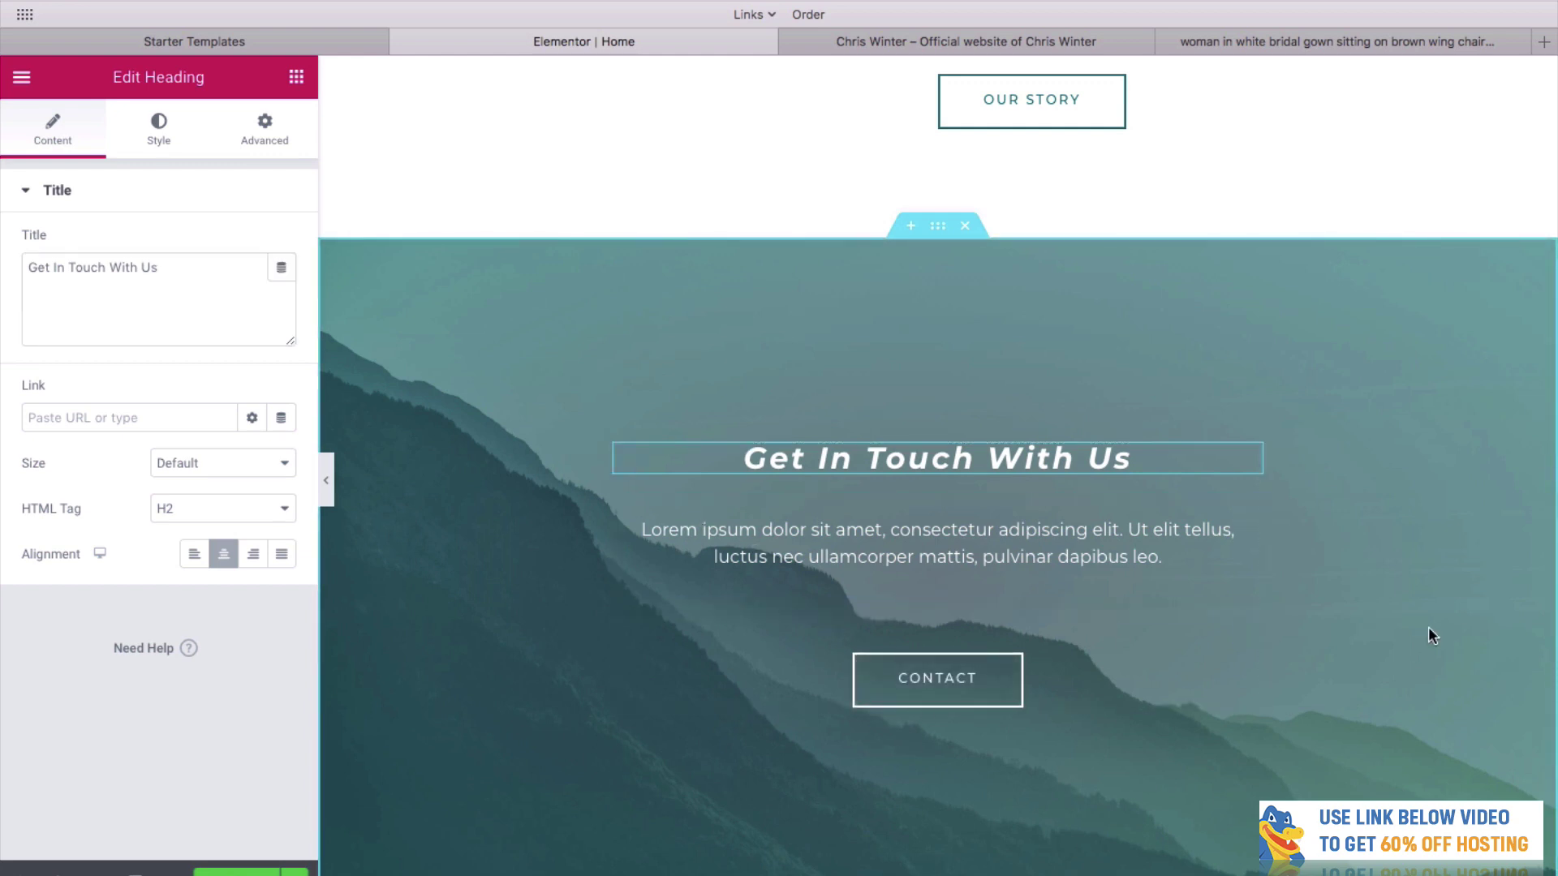
Open the contact section's Edit Section settings
scroll(1429, 628, down, 1)
scroll(1428, 628, down, 1)
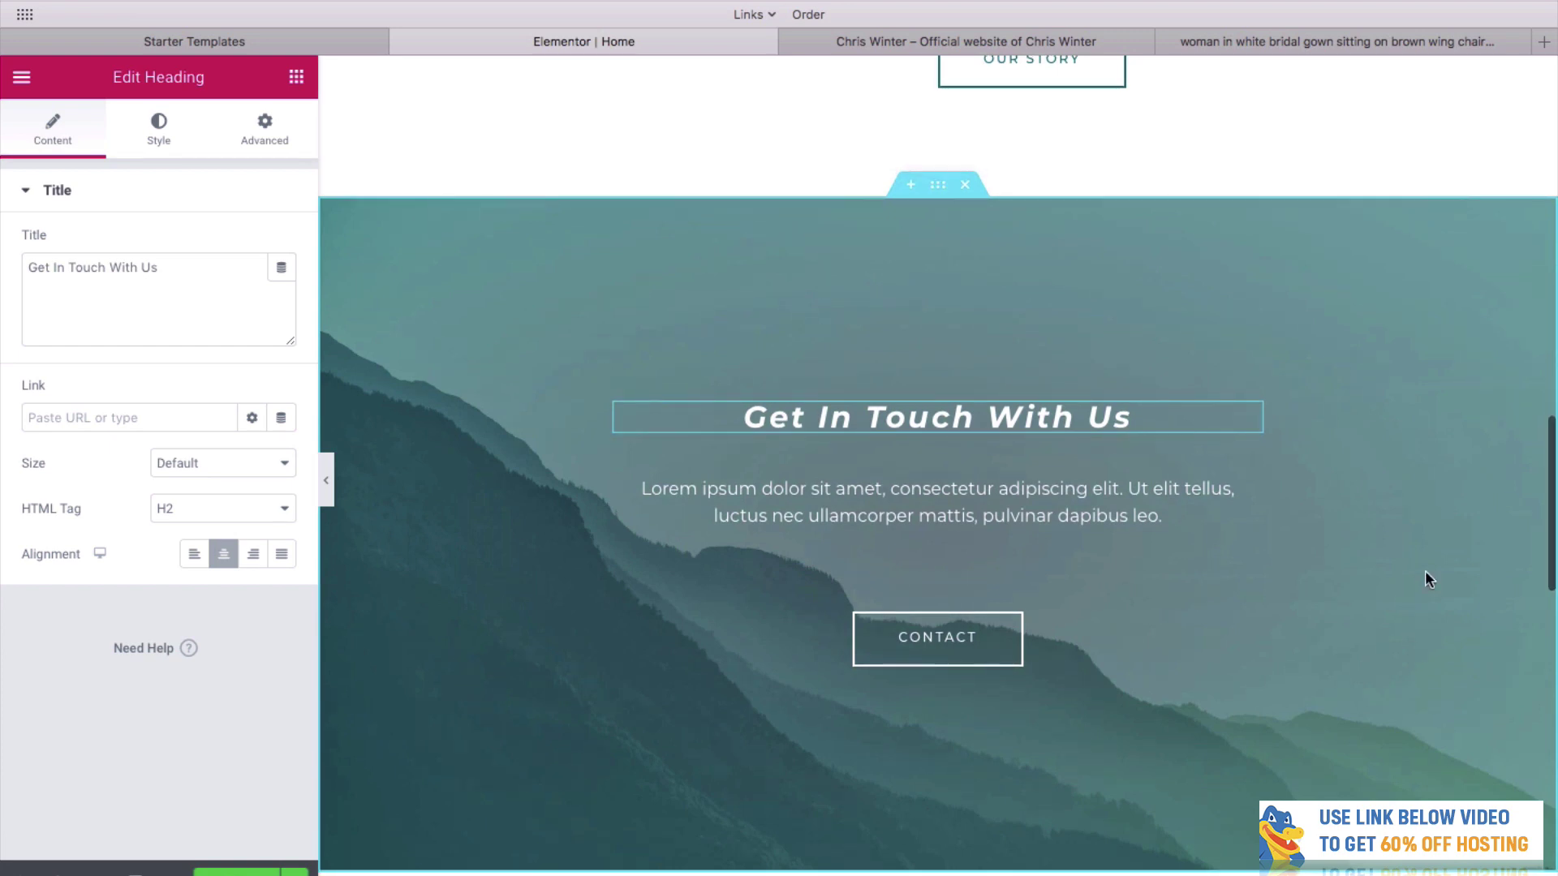
right_click(1424, 573)
click(1426, 598)
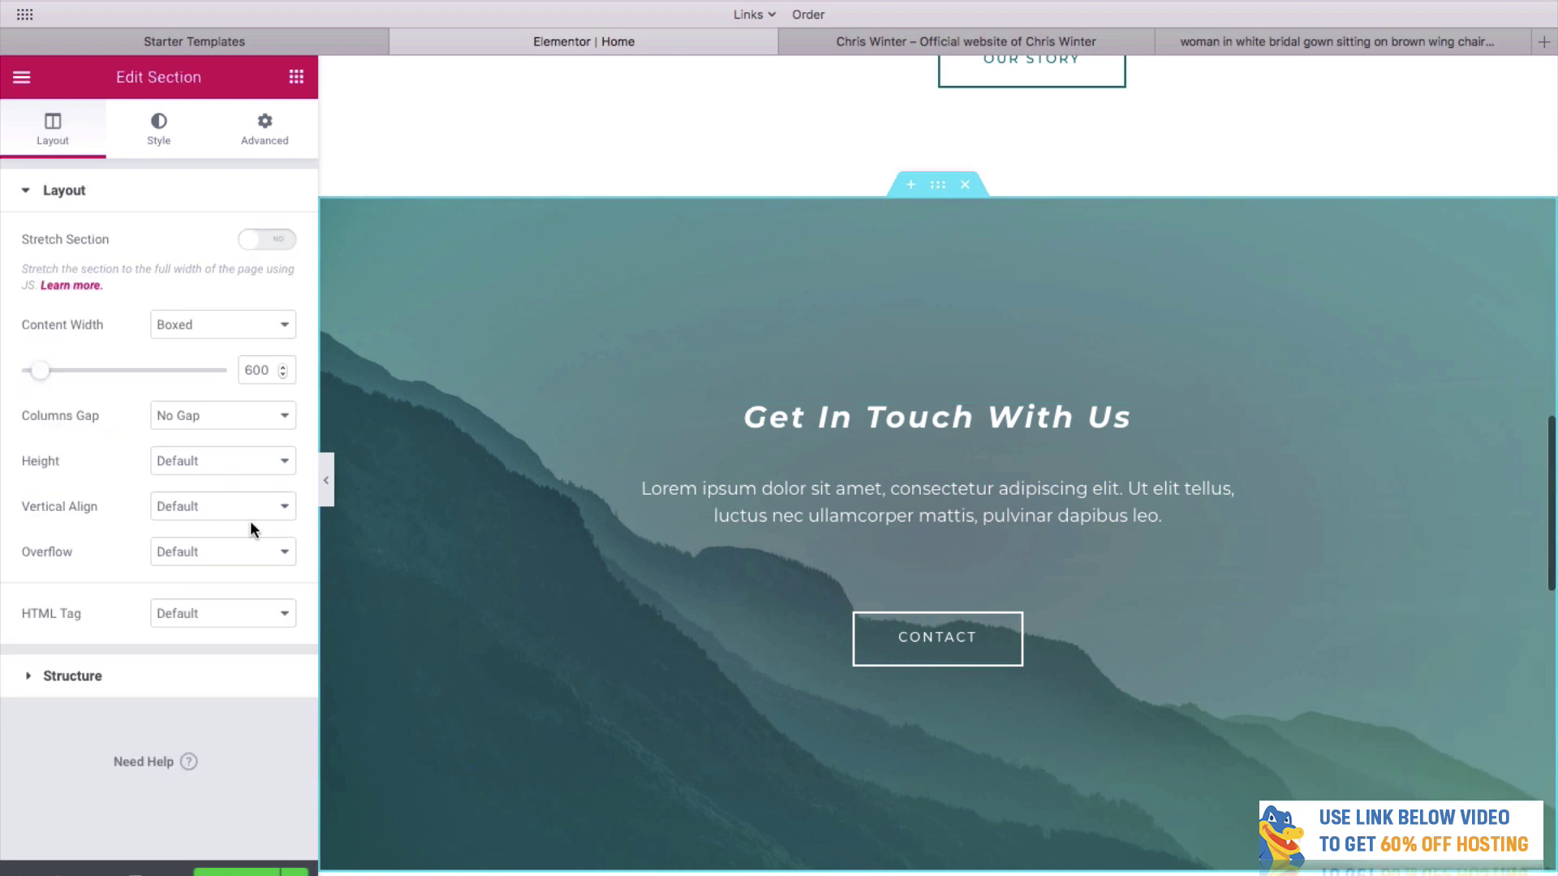
Upload the bride-with-bouquet photo and set it as the section's background image
click(148, 134)
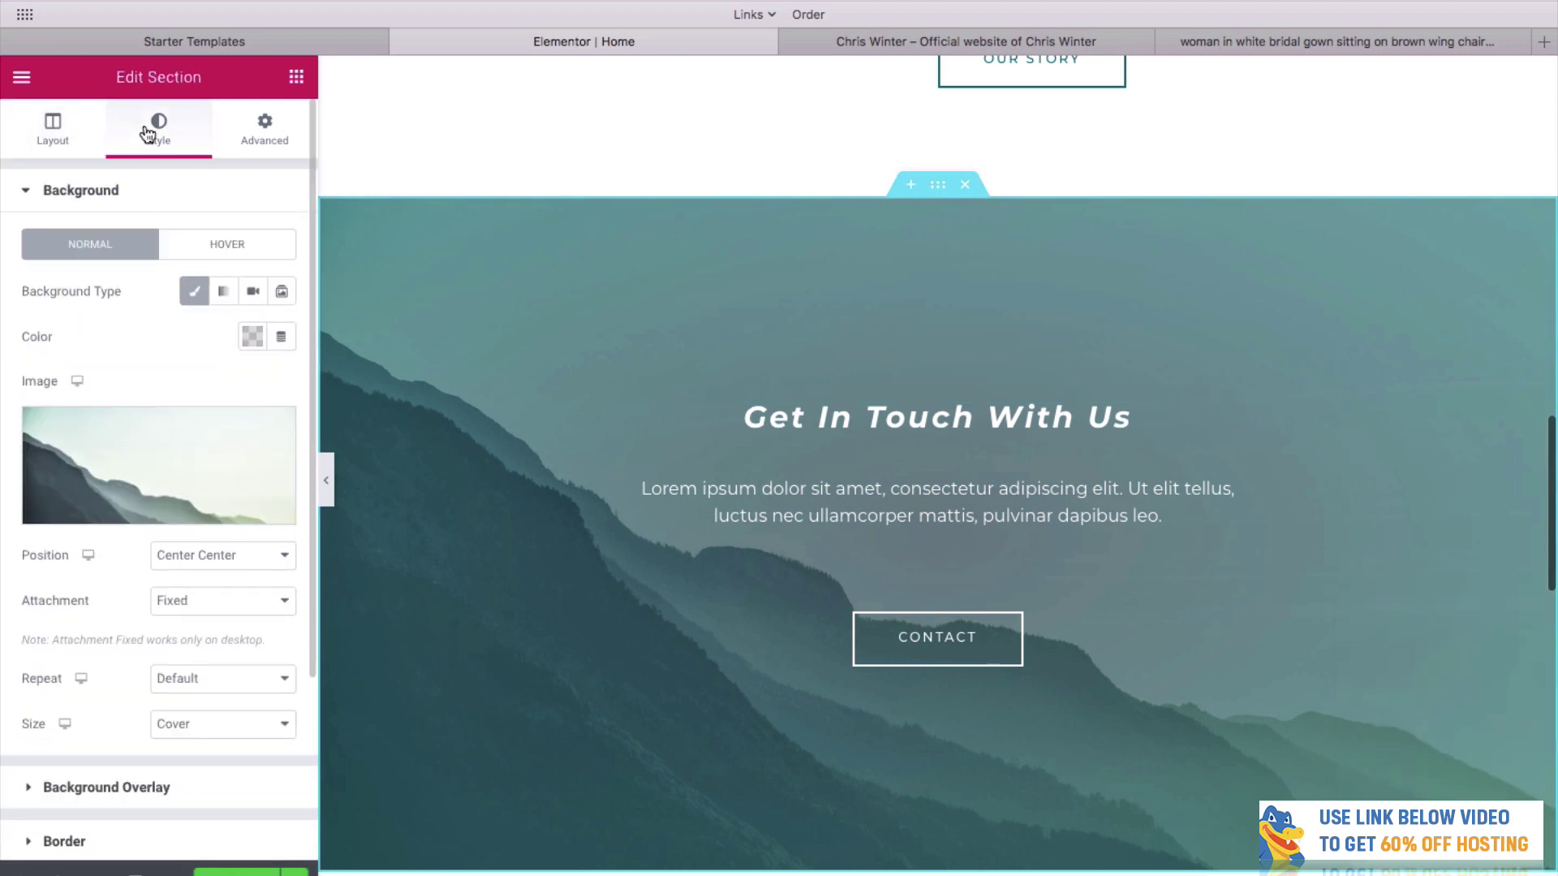
click(133, 519)
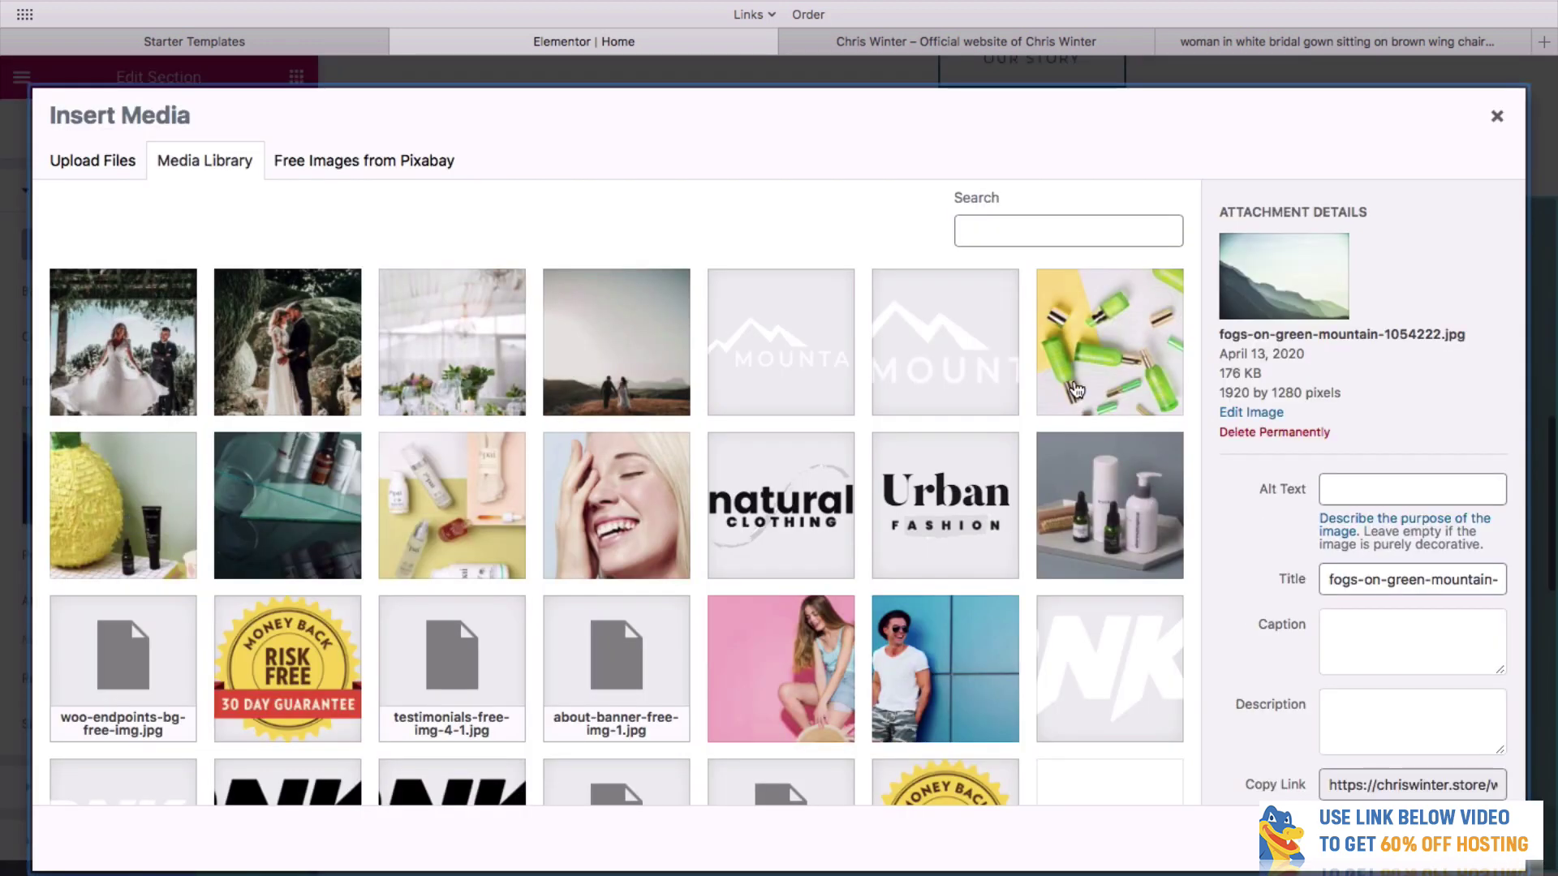
click(1551, 338)
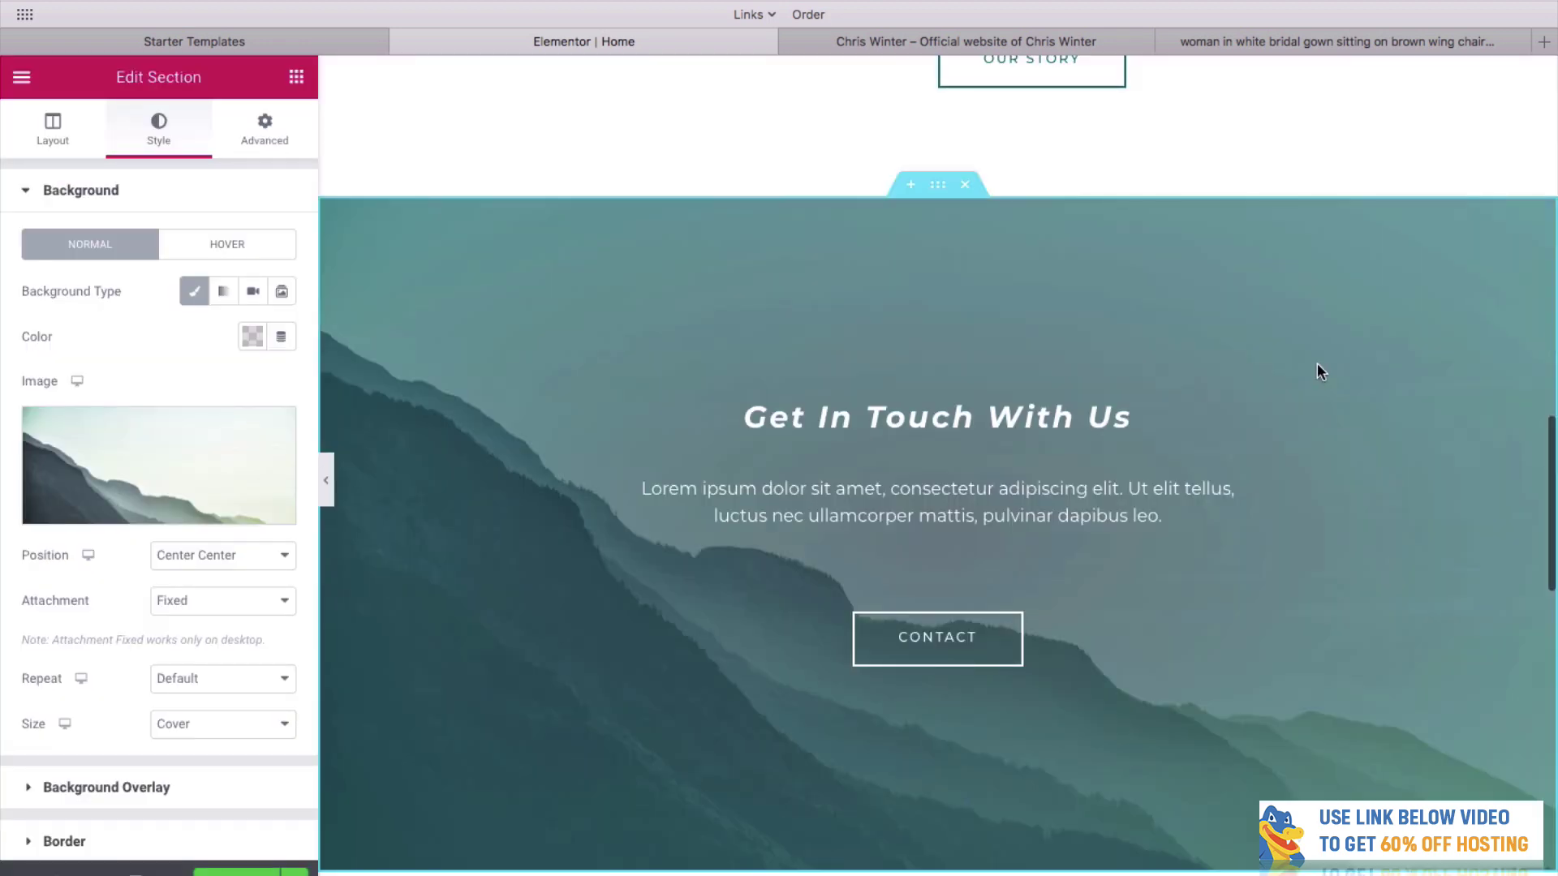
right_click(1316, 367)
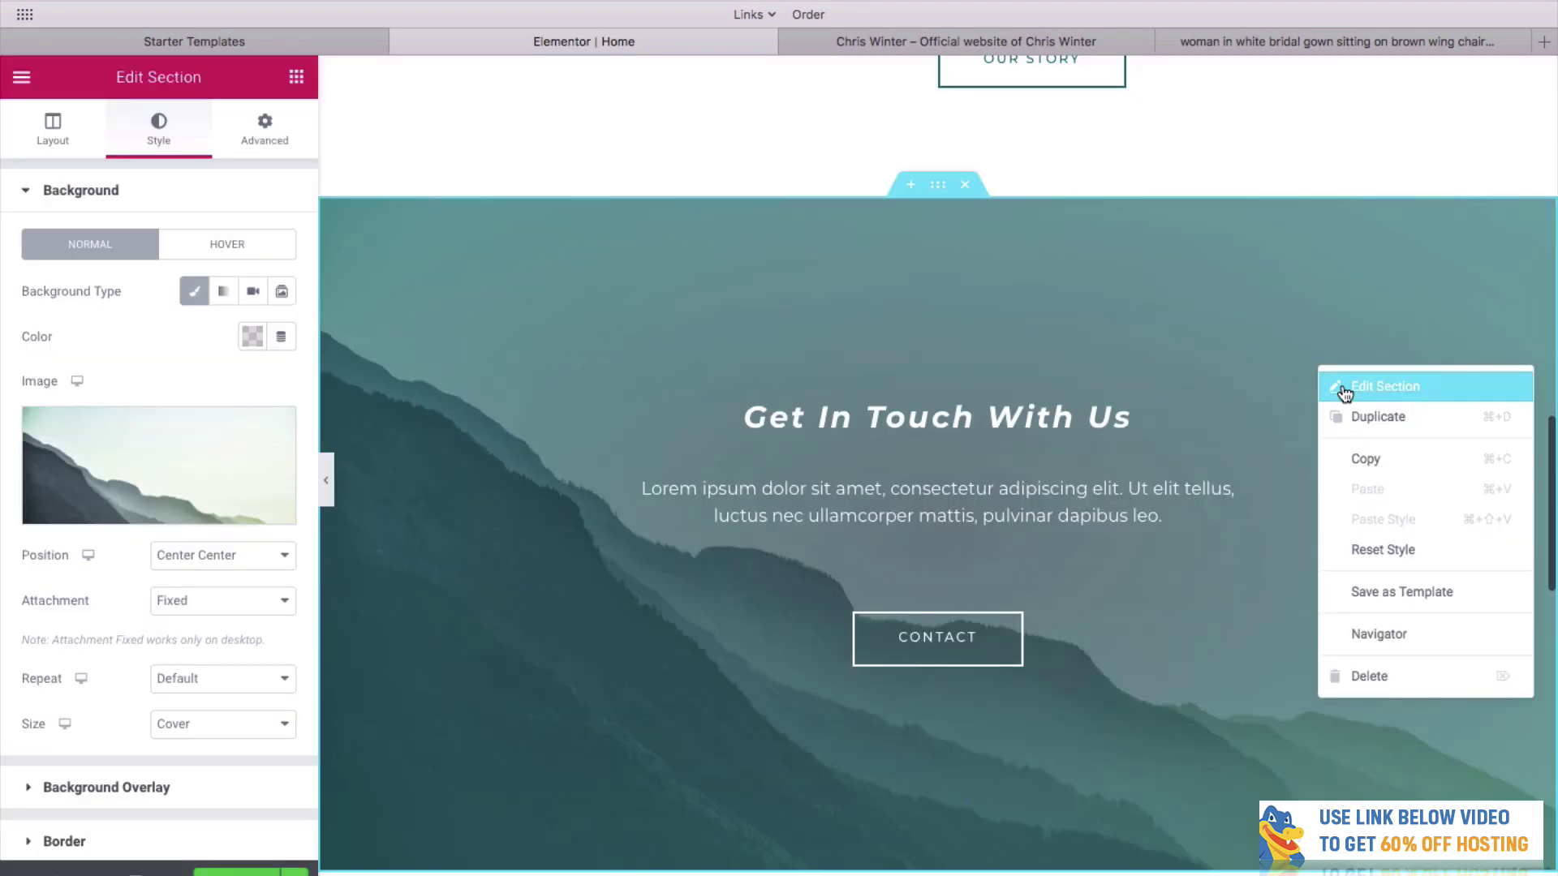
click(134, 516)
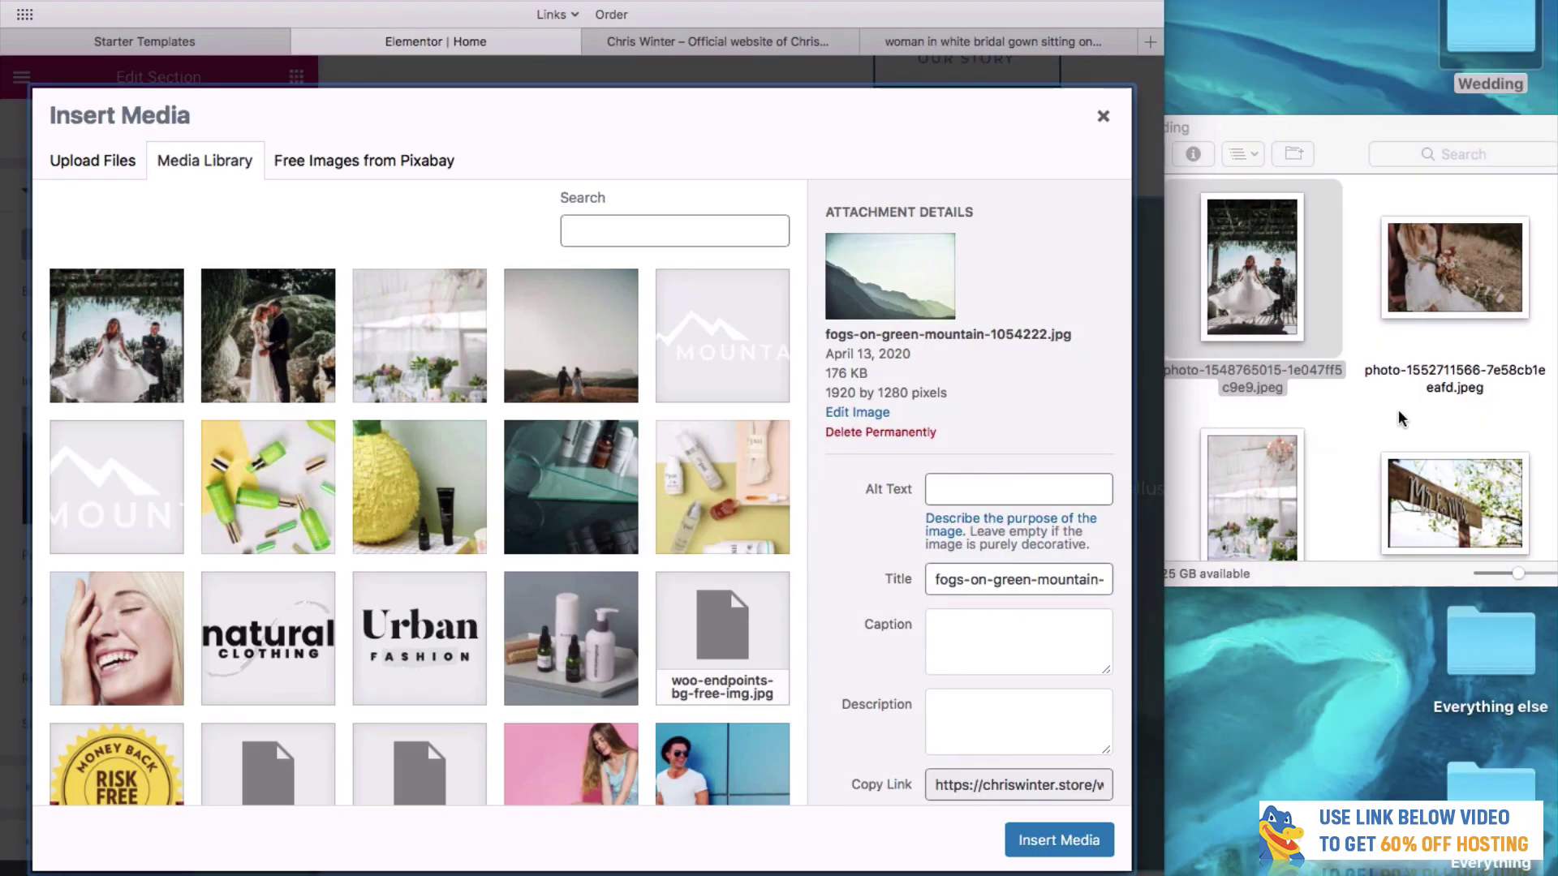
click(1398, 409)
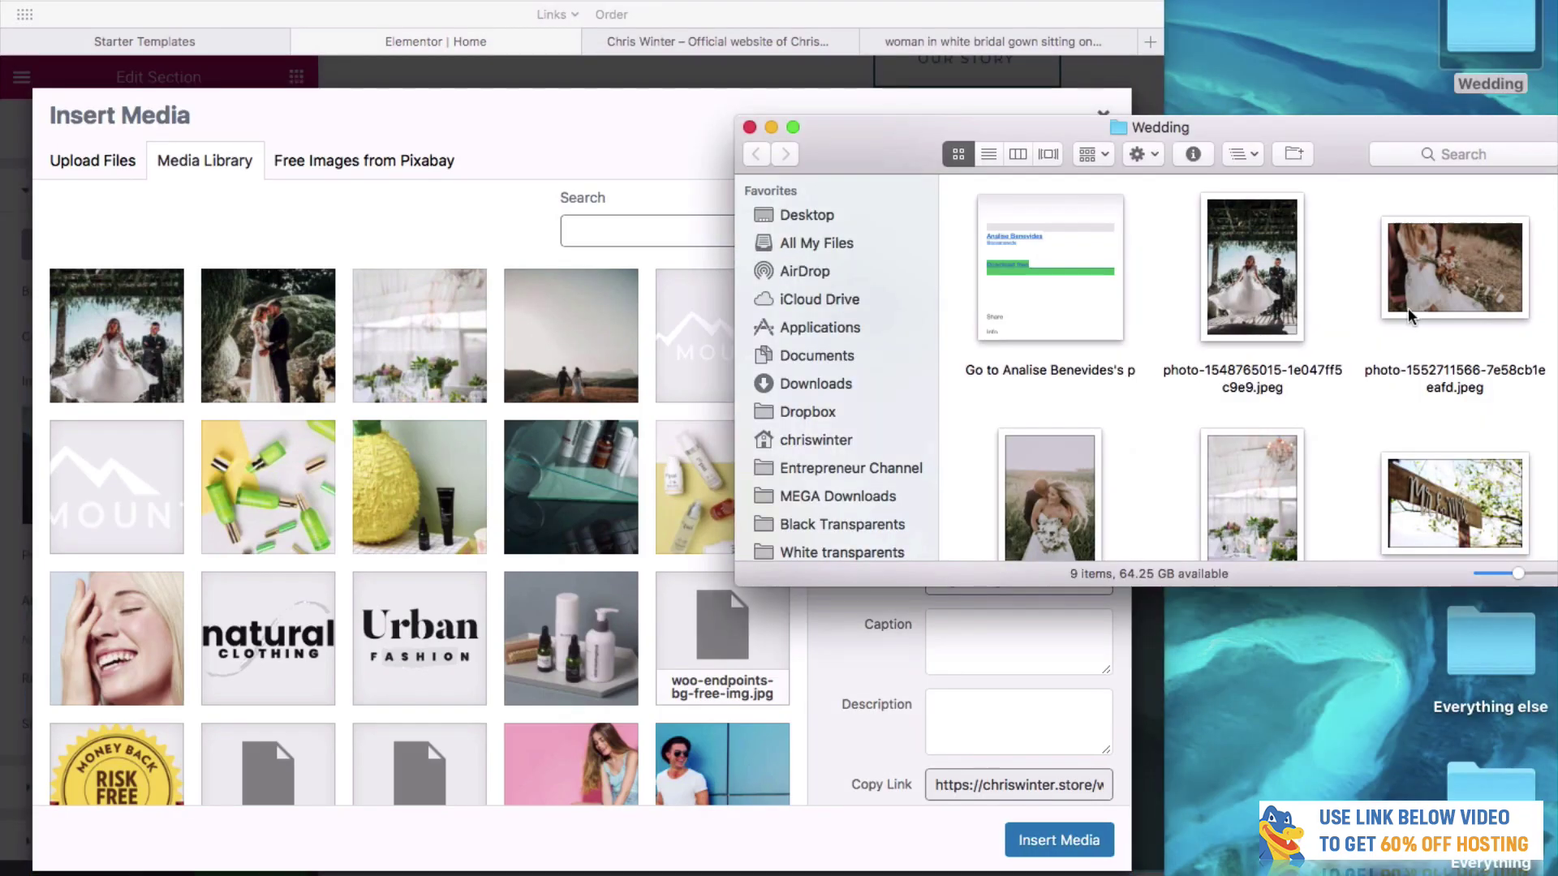
drag(1409, 308, 418, 436)
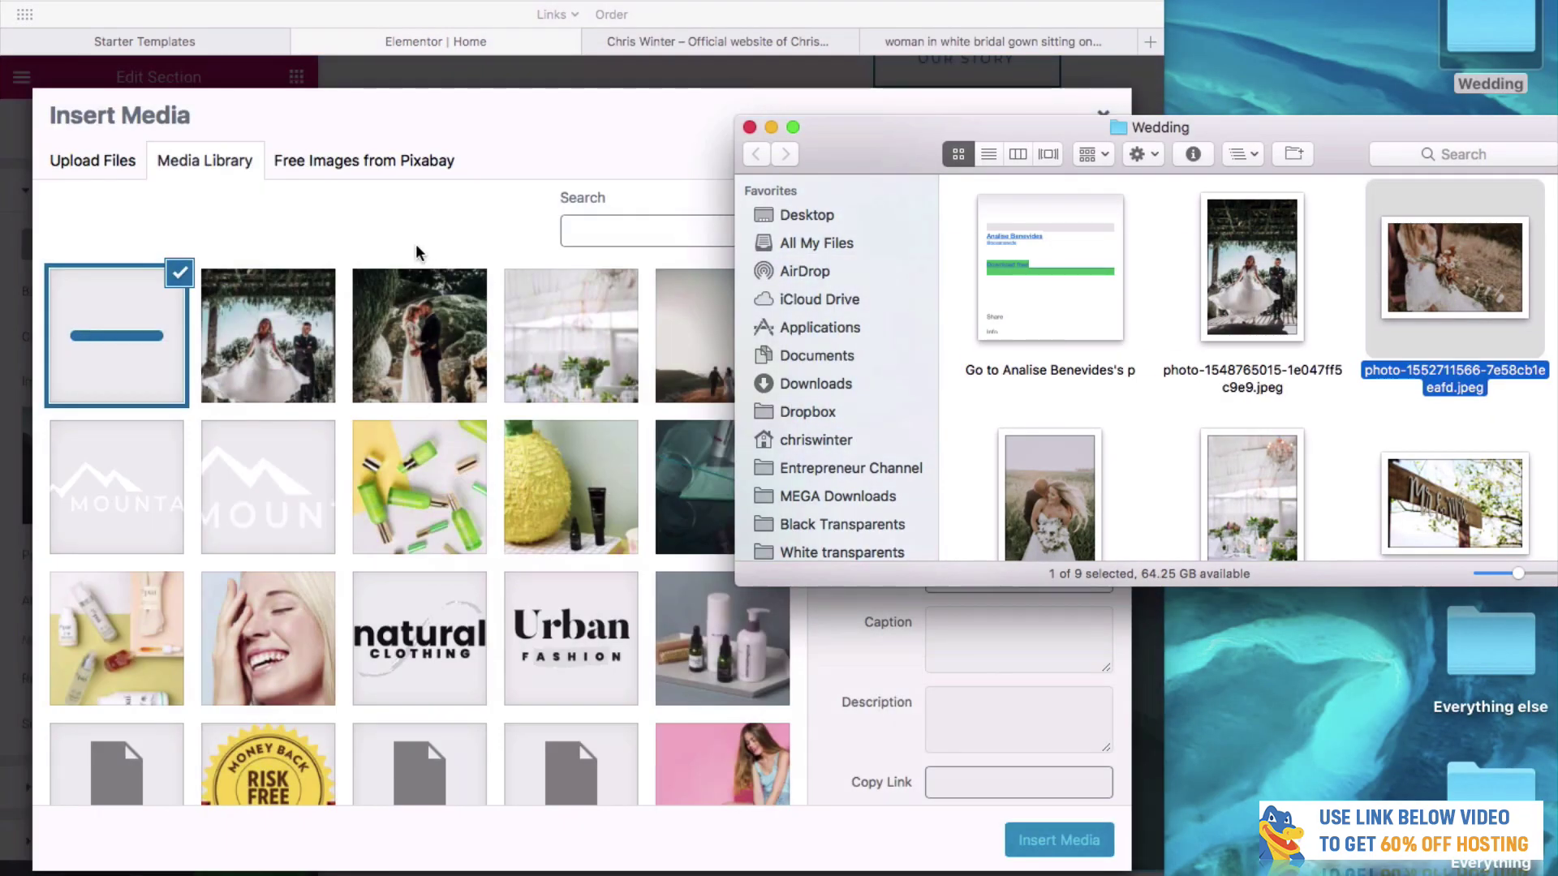
click(422, 238)
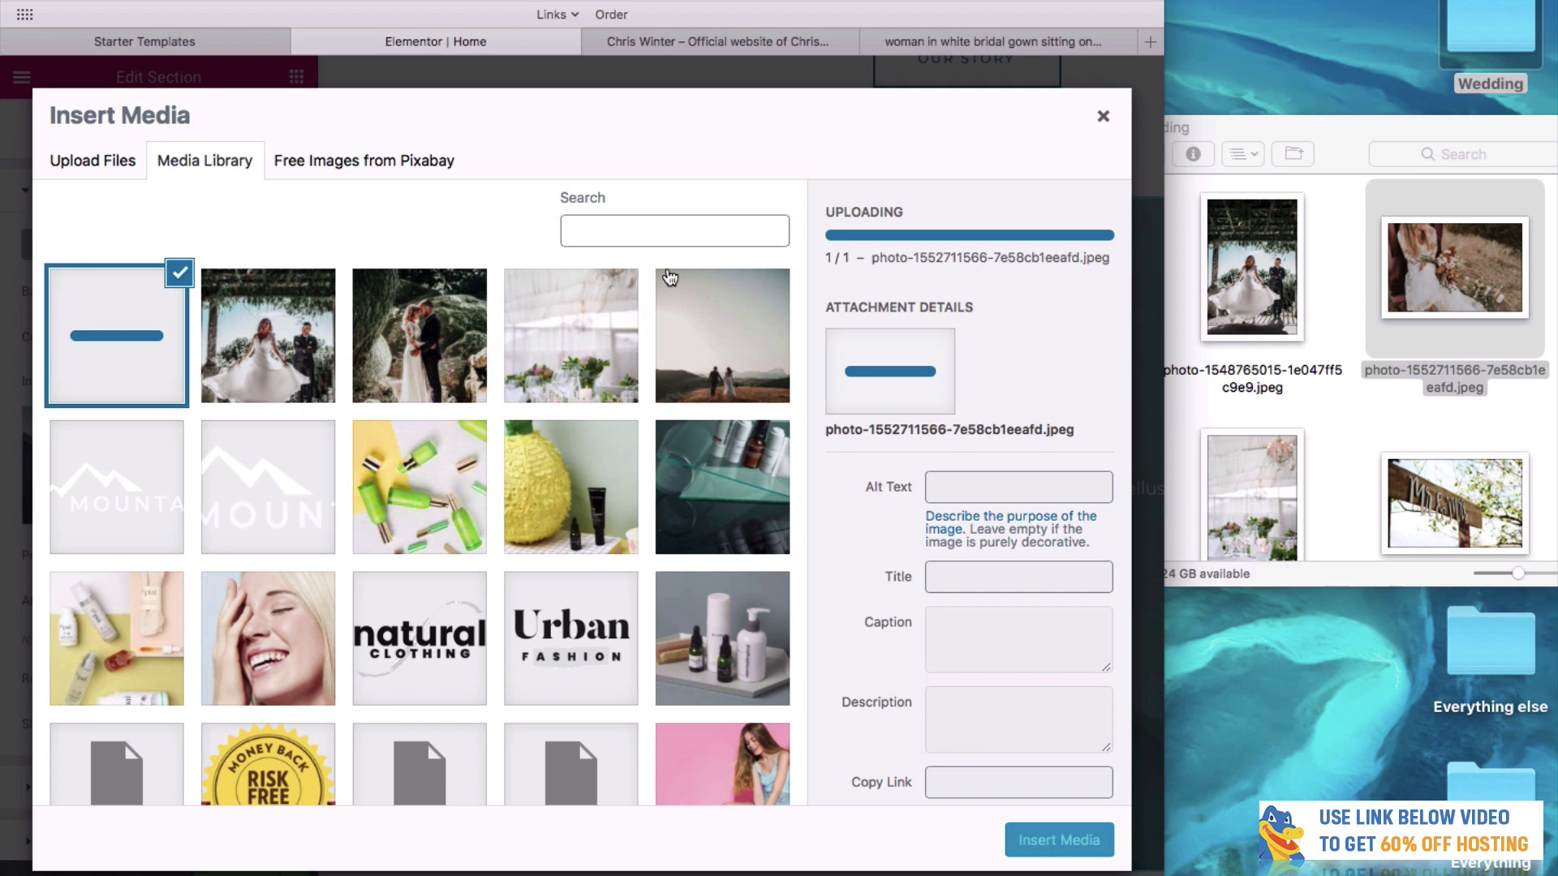
click(1055, 840)
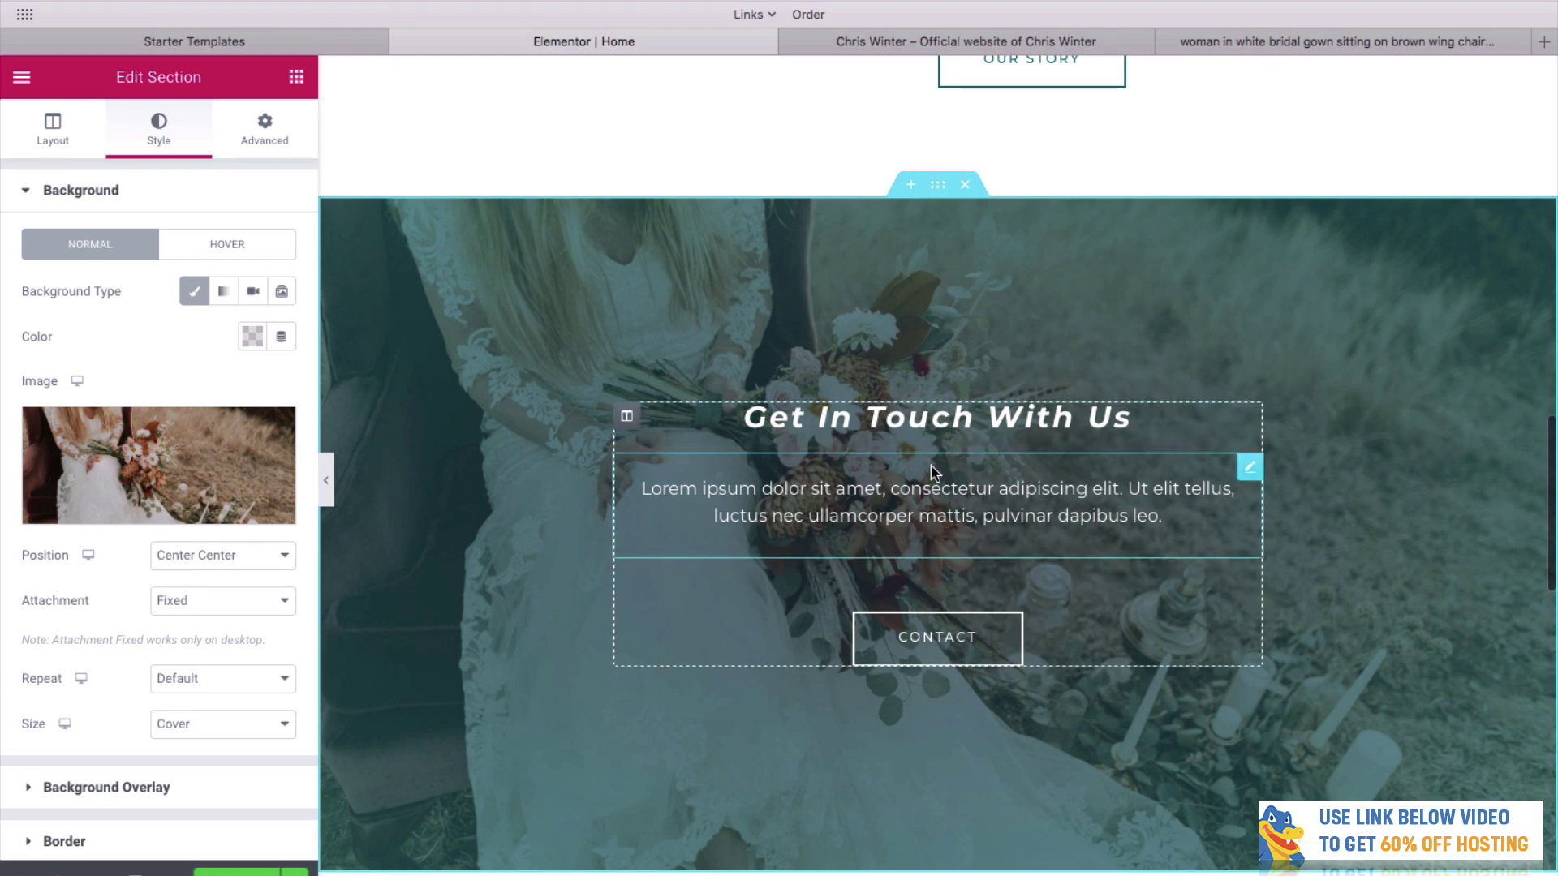
Scroll the page to inspect the new bride photo background
scroll(933, 470, up, 2)
scroll(932, 474, down, 5)
scroll(933, 475, up, 2)
scroll(932, 473, up, 3)
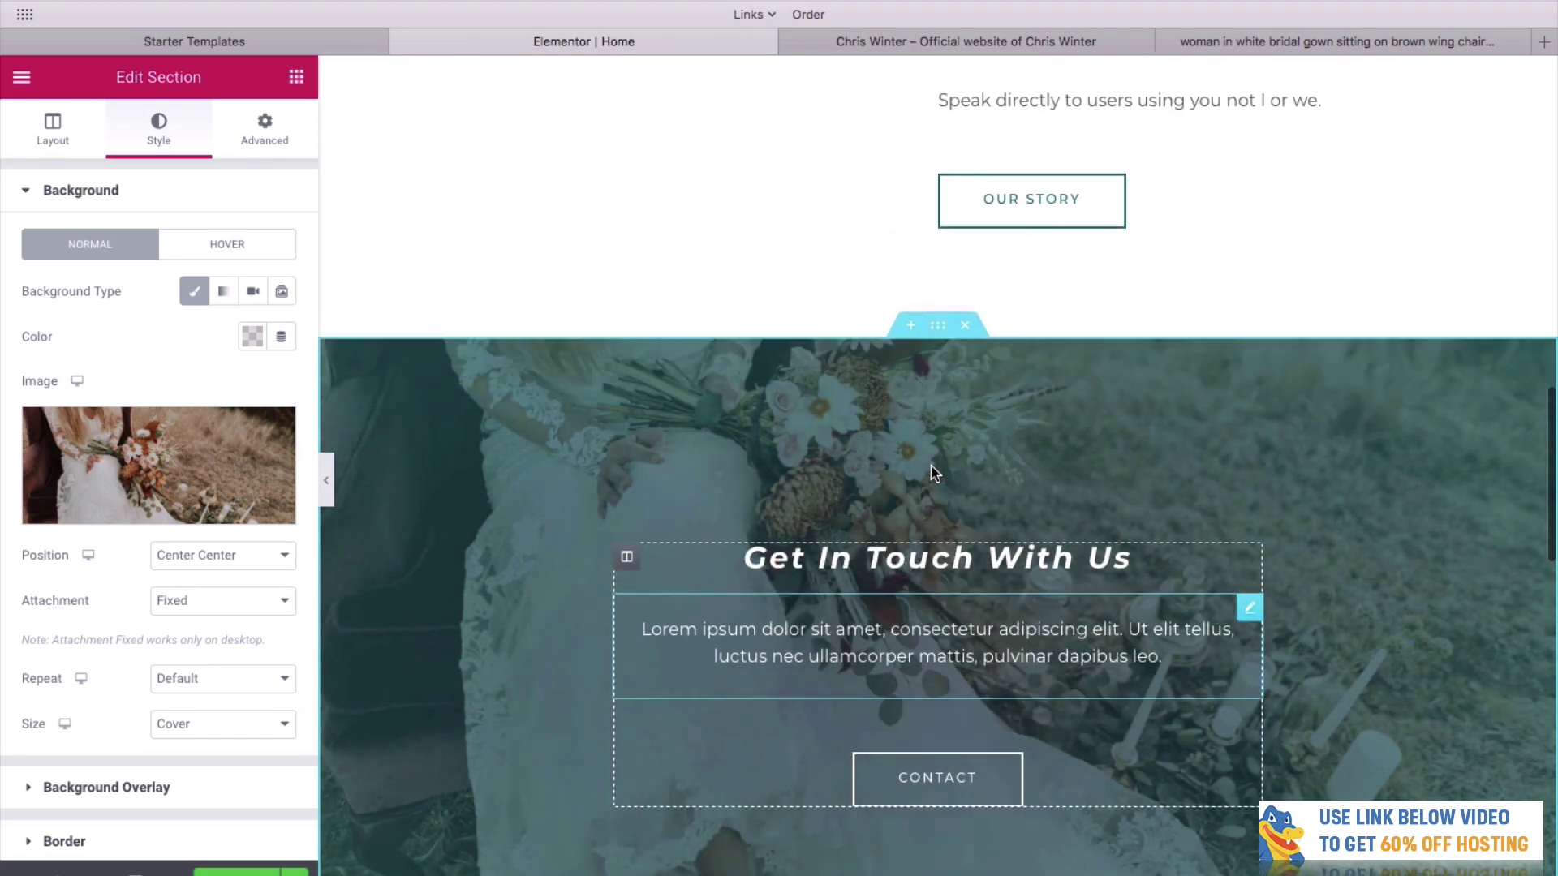
scroll(932, 473, down, 4)
scroll(932, 473, up, 1)
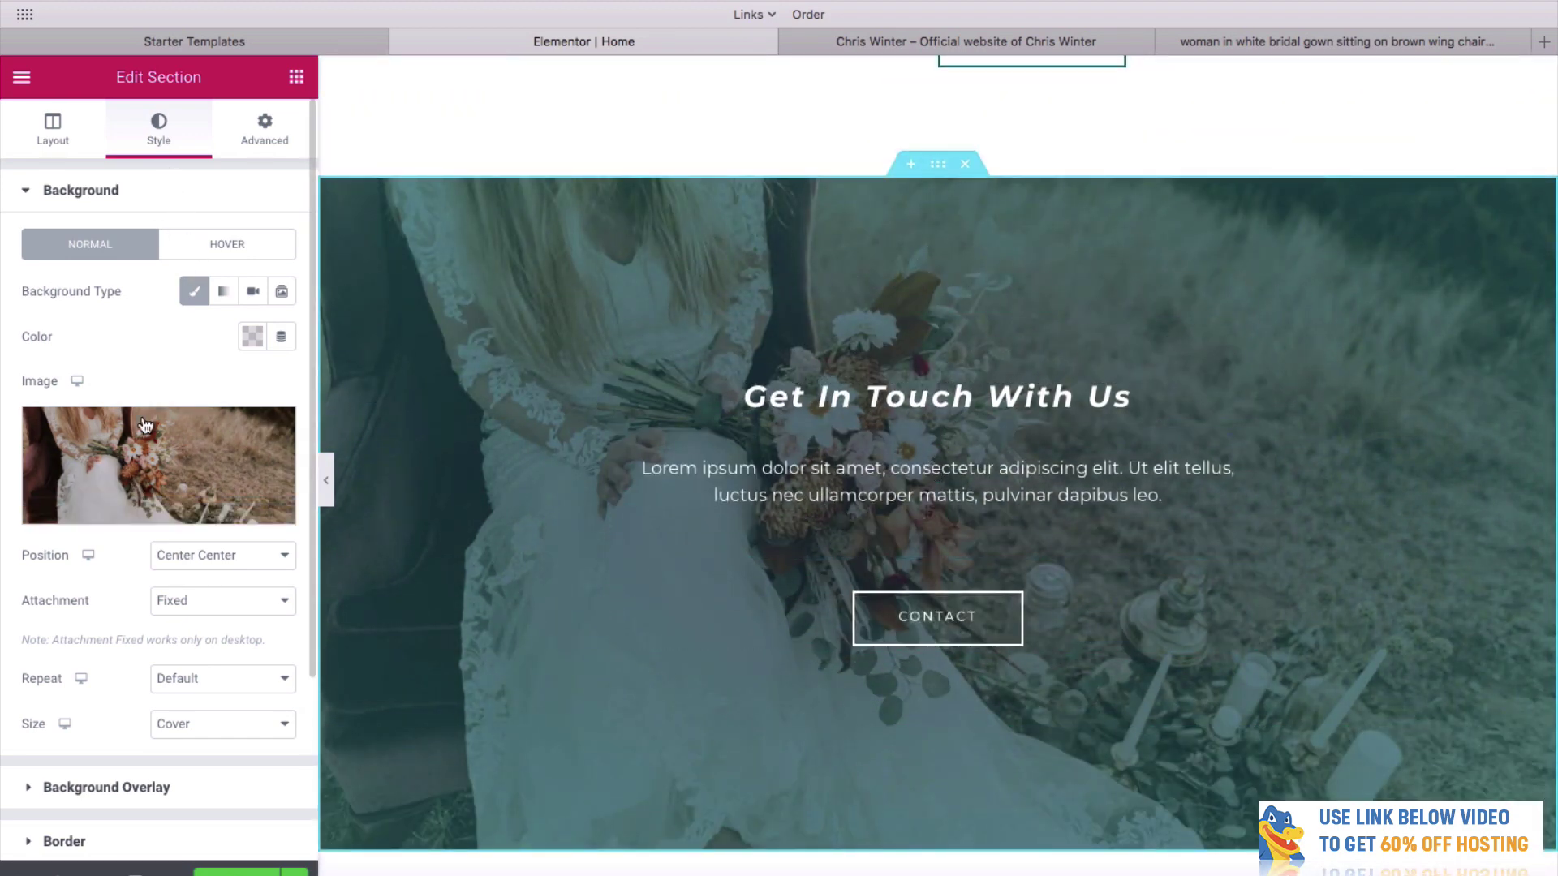
scroll(144, 423, down, 2)
Change the background overlay's second colour from teal to warm brown #8A7545
click(50, 661)
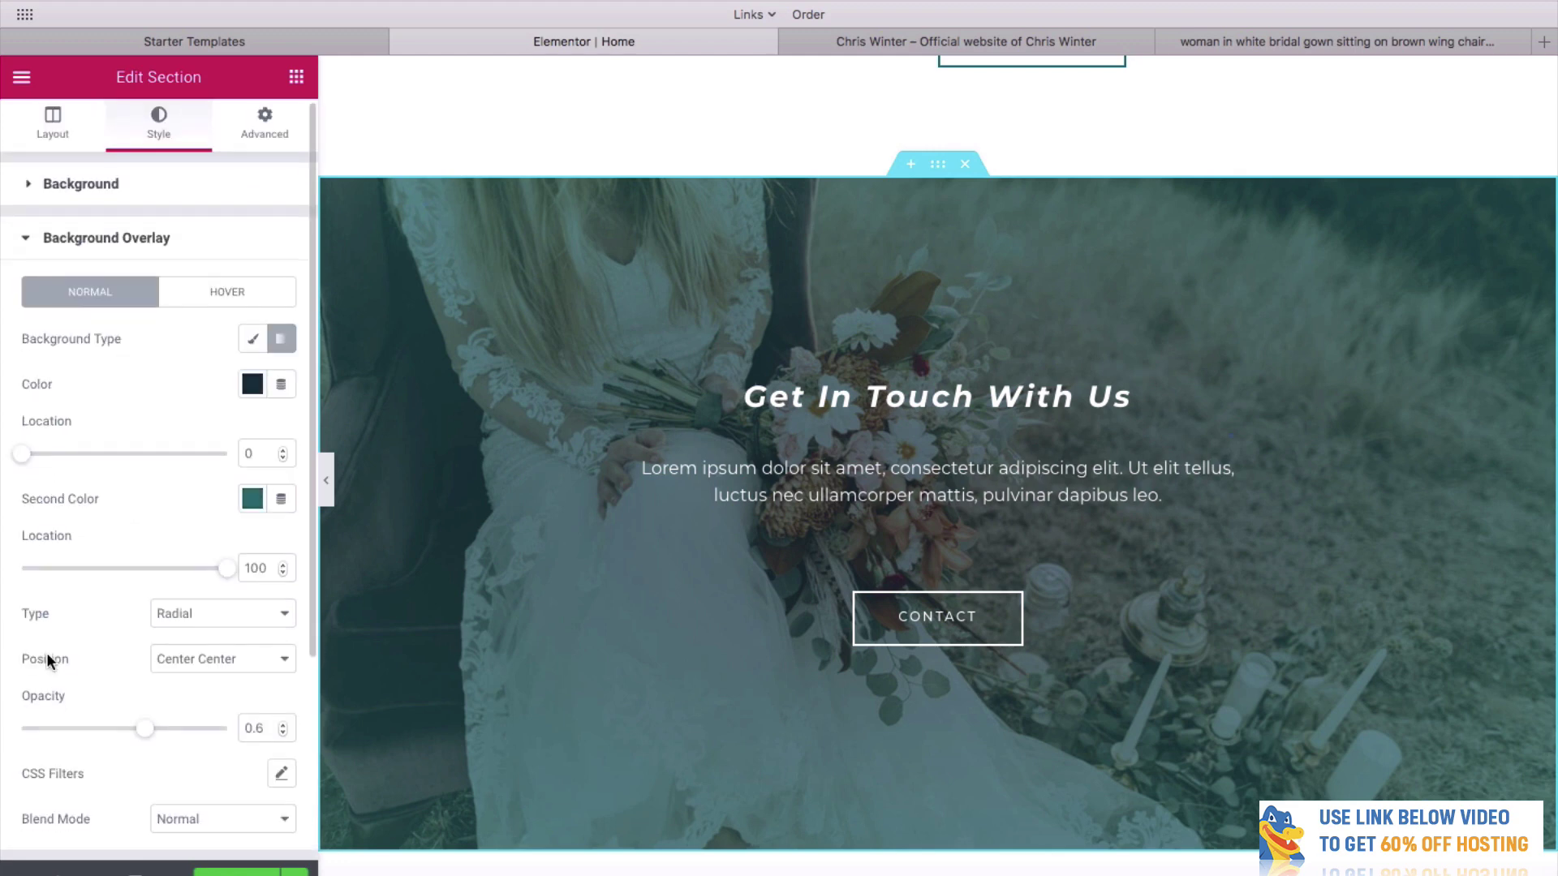
click(252, 491)
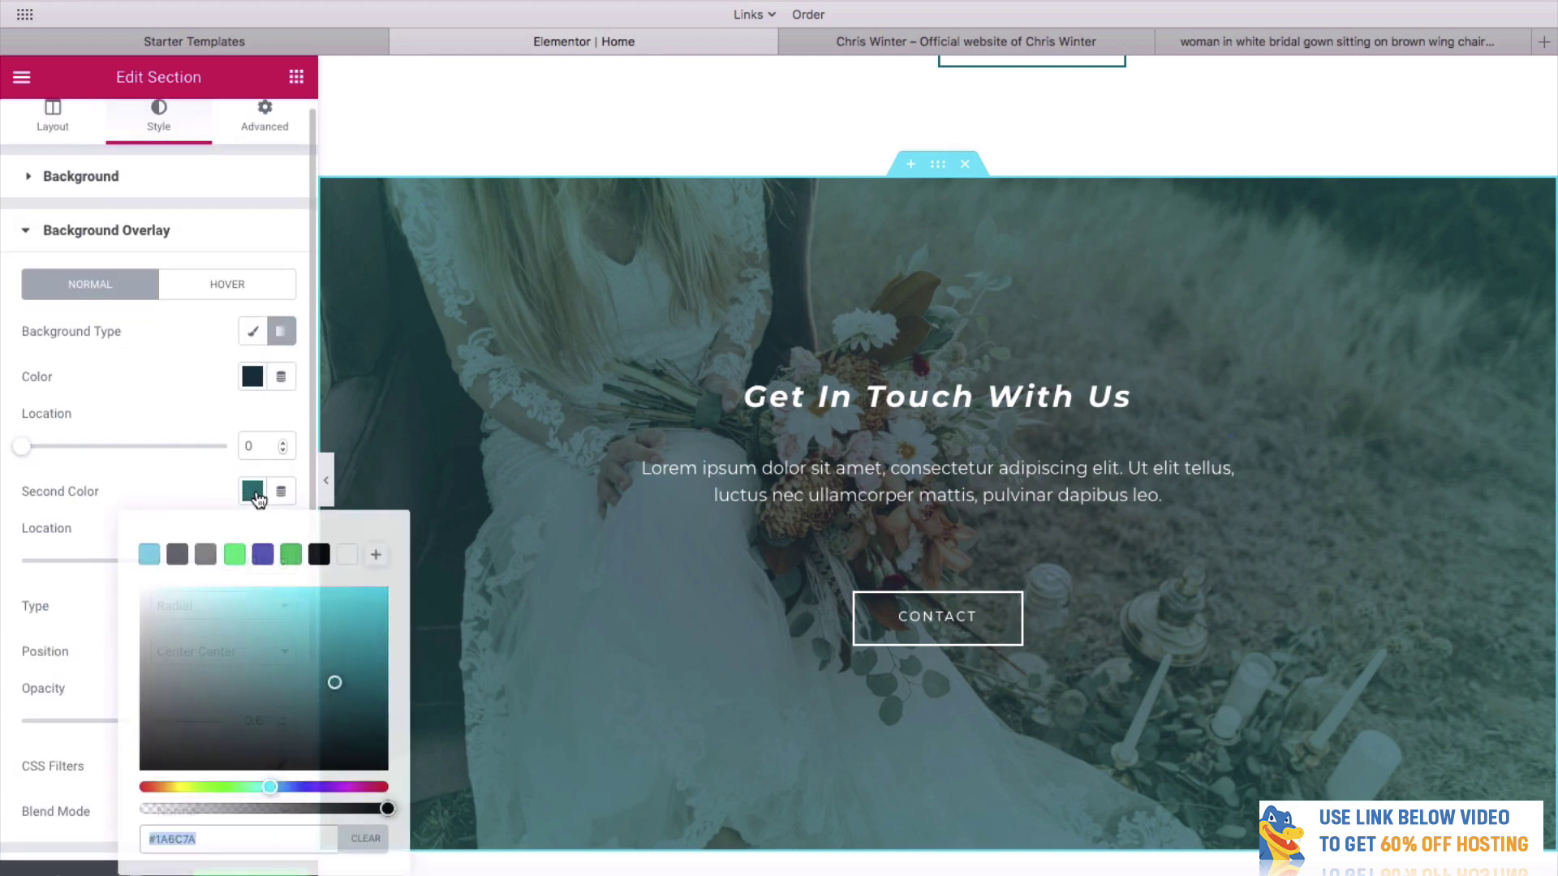
mouse_move(227, 737)
mouse_down()
mouse_move(202, 744)
mouse_move(205, 771)
mouse_up()
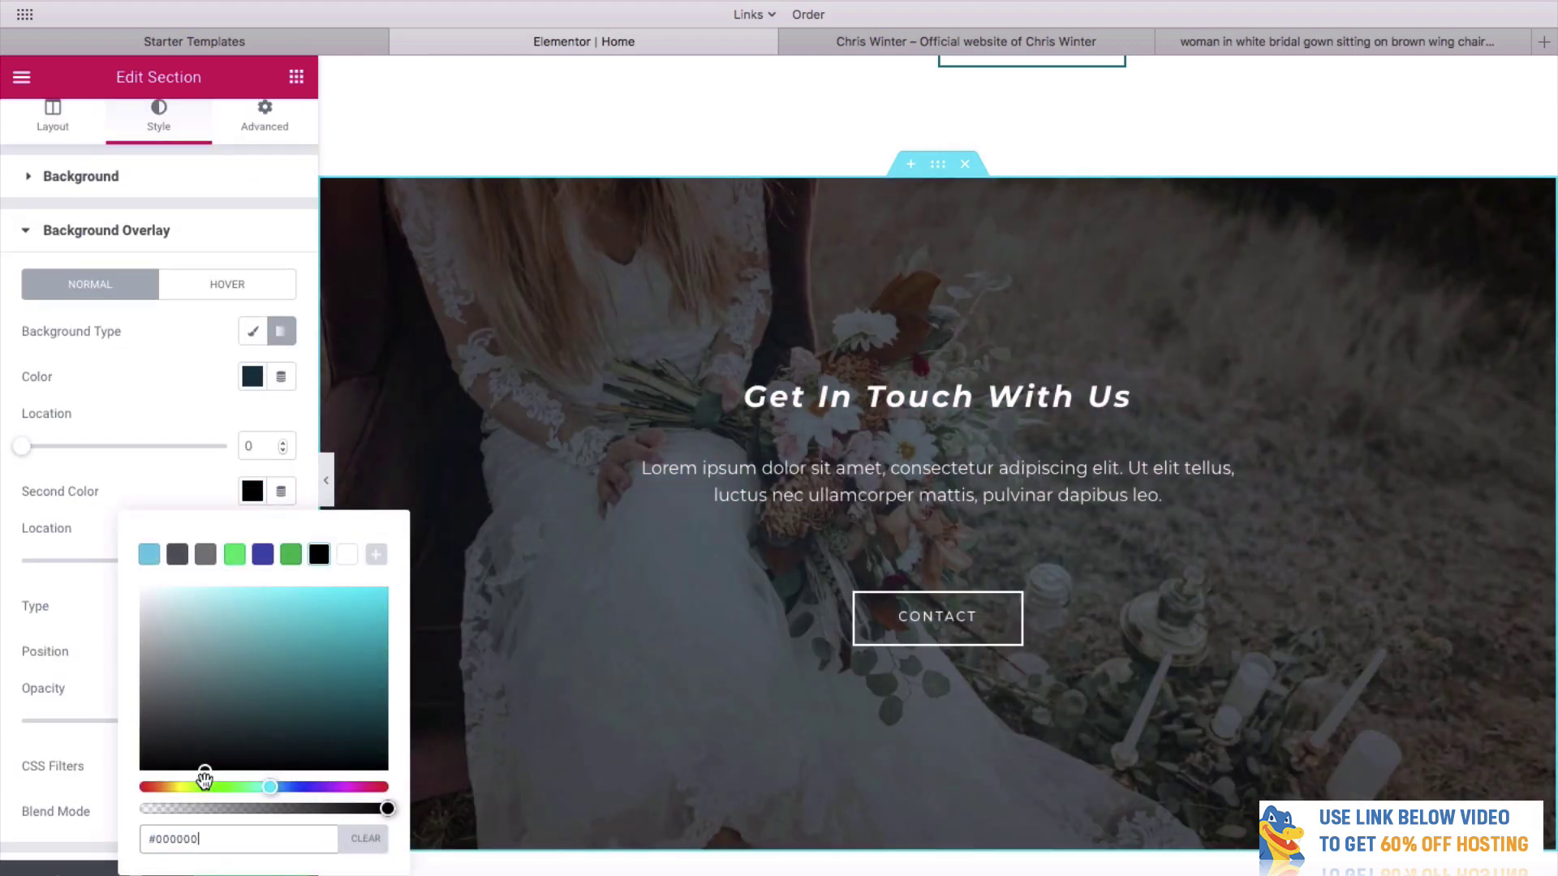
click(188, 787)
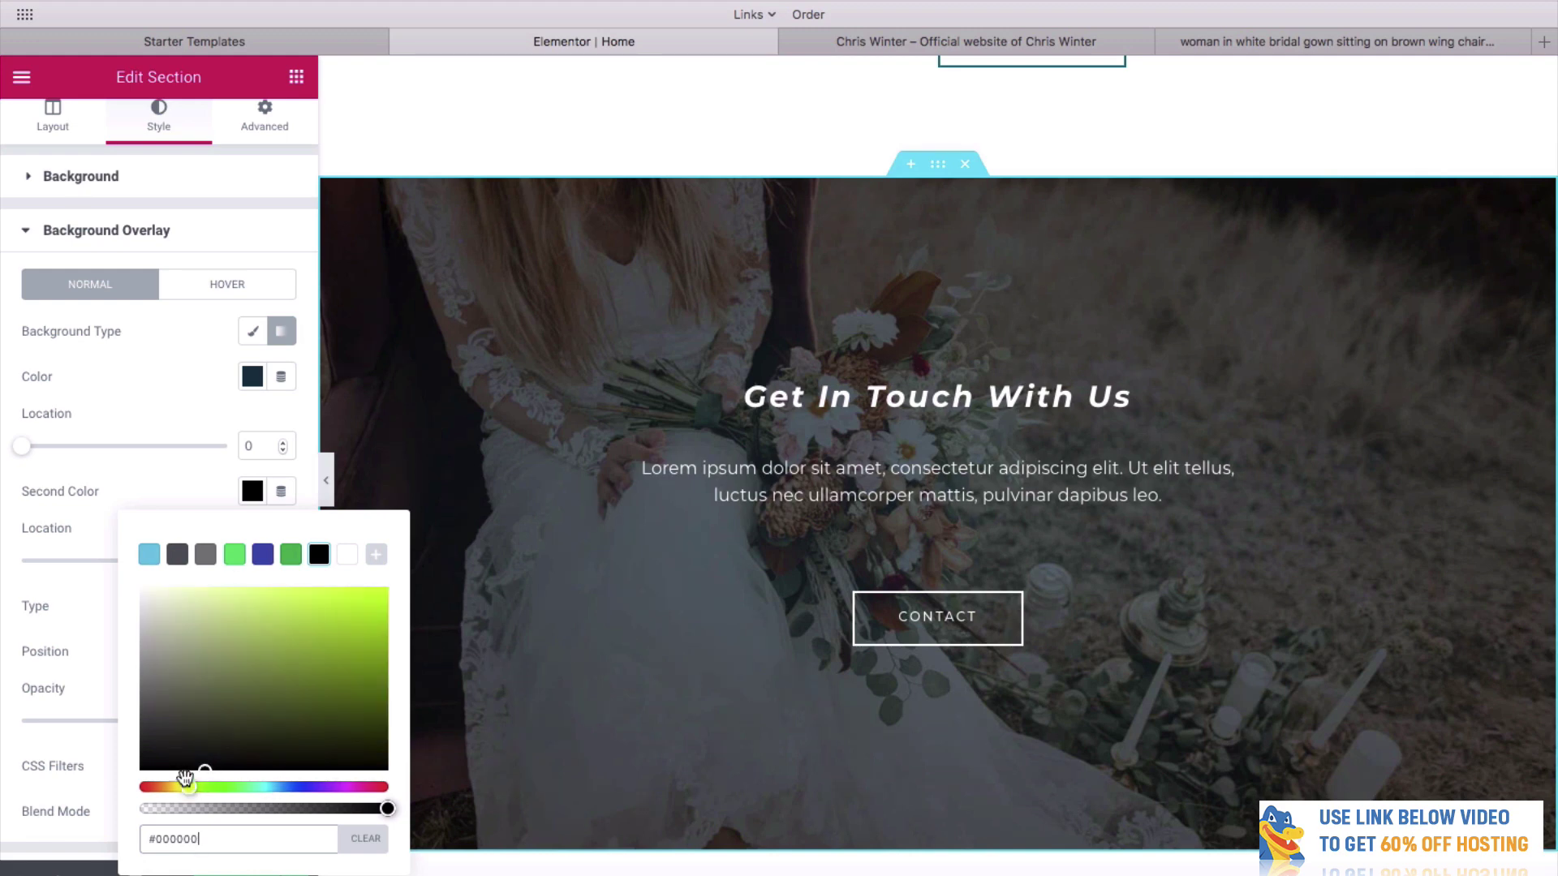
click(252, 707)
click(251, 672)
drag(183, 787, 168, 787)
drag(261, 670, 271, 685)
click(148, 482)
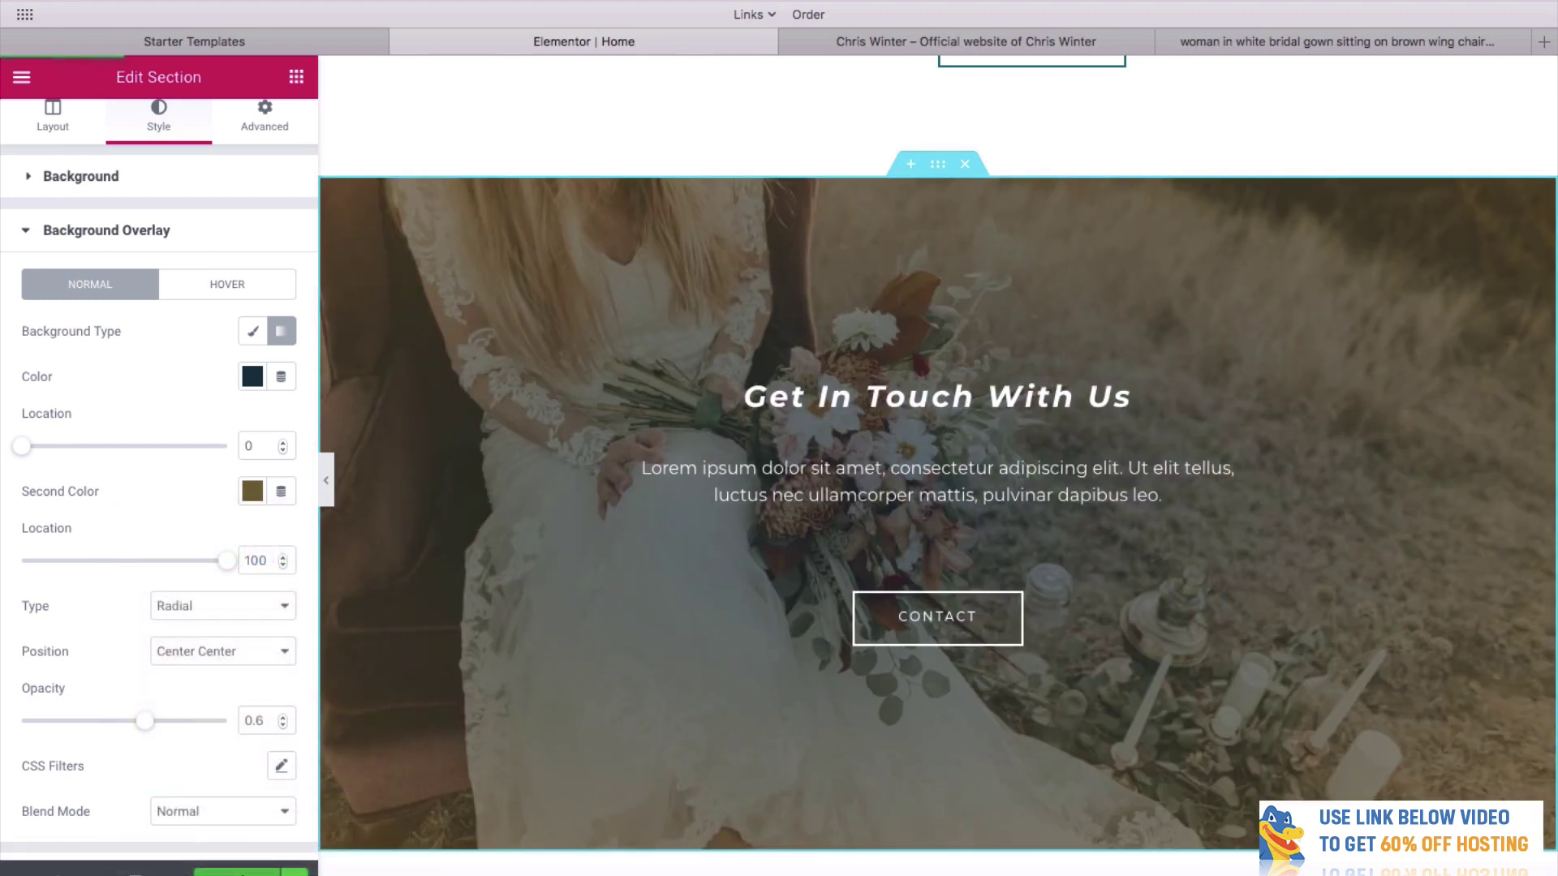
click(927, 32)
Scroll the live homepage down to the warm-toned Get In Touch With Us section
scroll(1159, 282, up, 7)
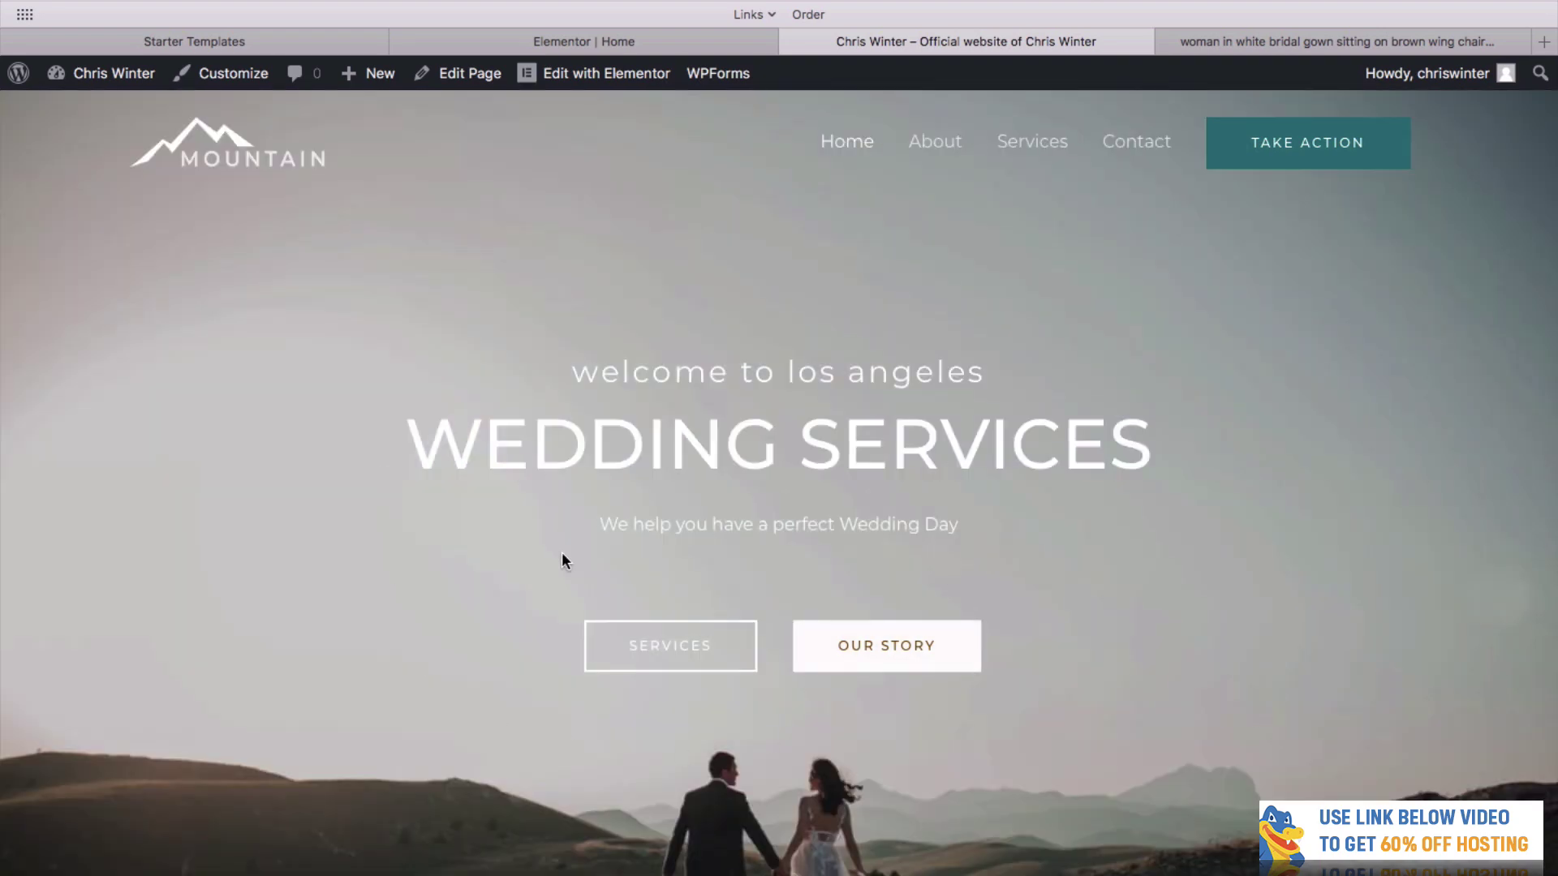
scroll(509, 749, down, 5)
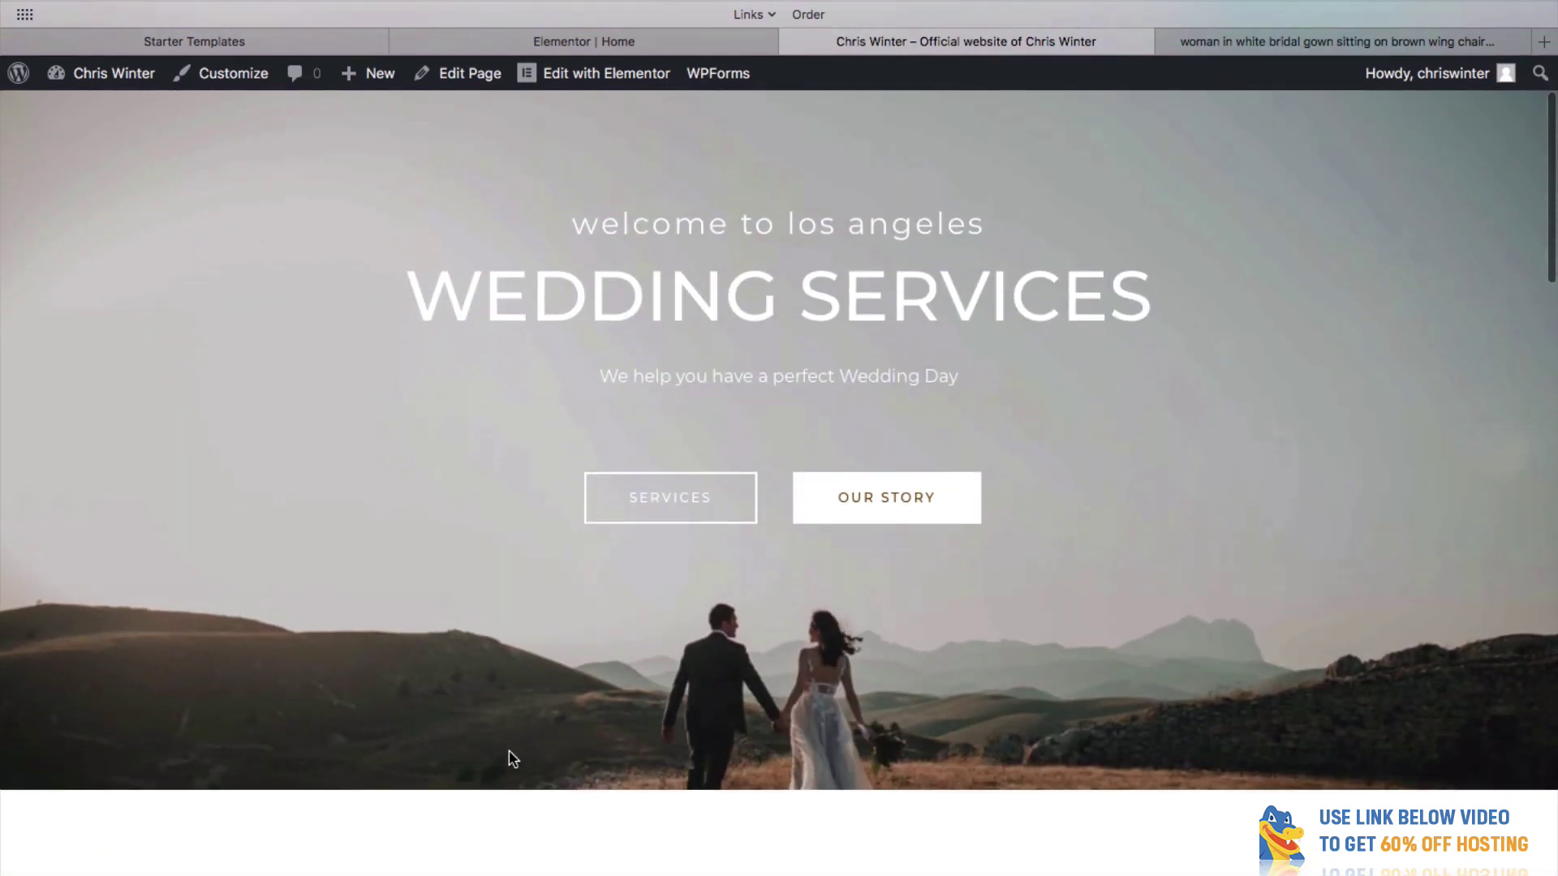
scroll(570, 692, down, 10)
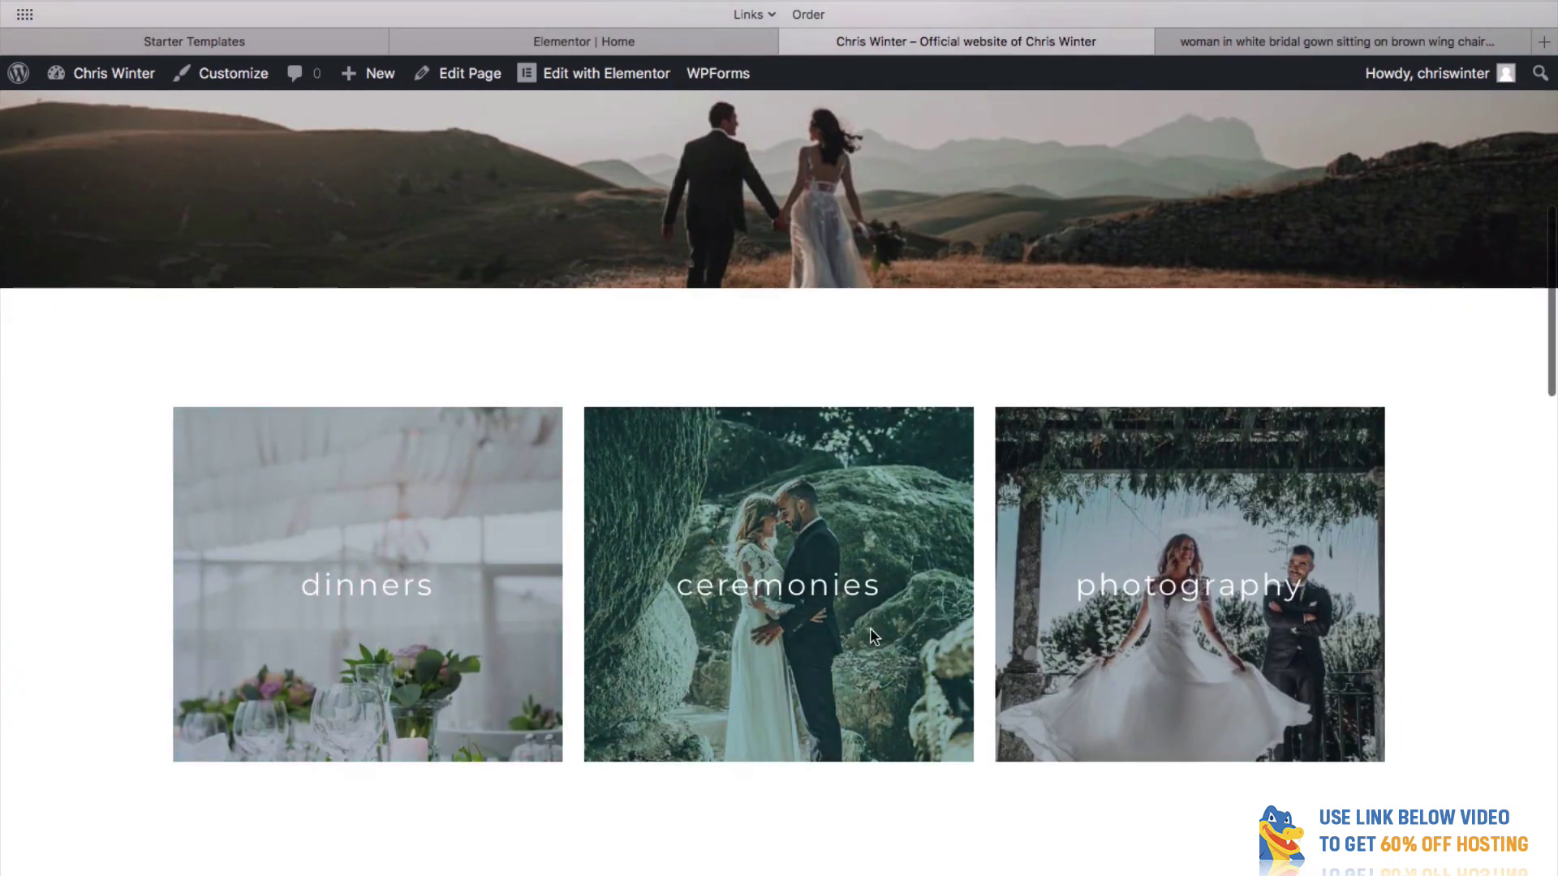
scroll(1201, 616, down, 3)
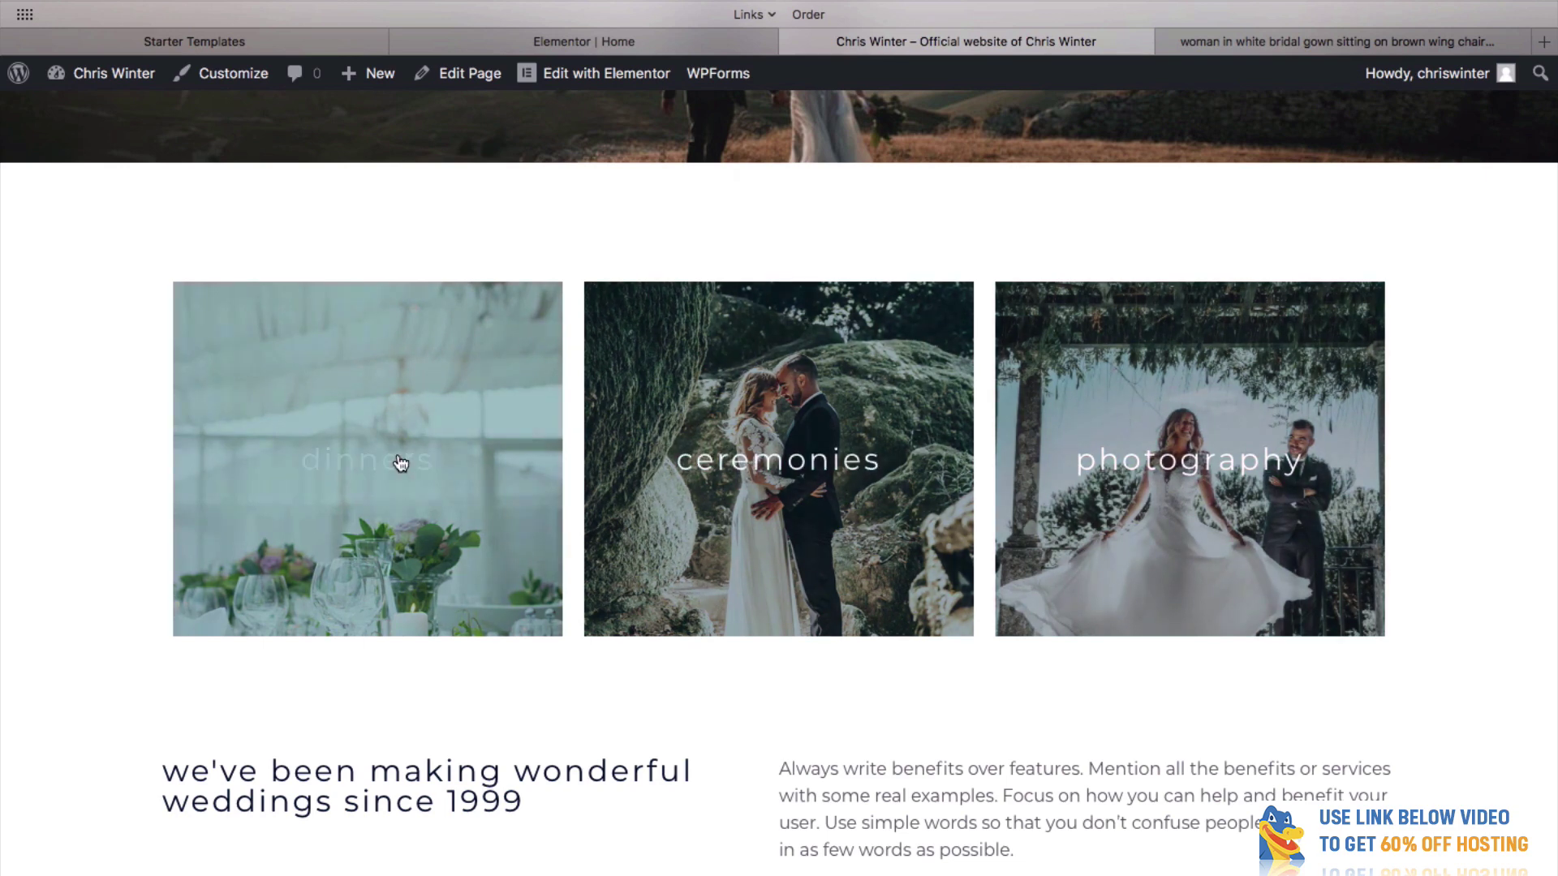
scroll(445, 487, down, 2)
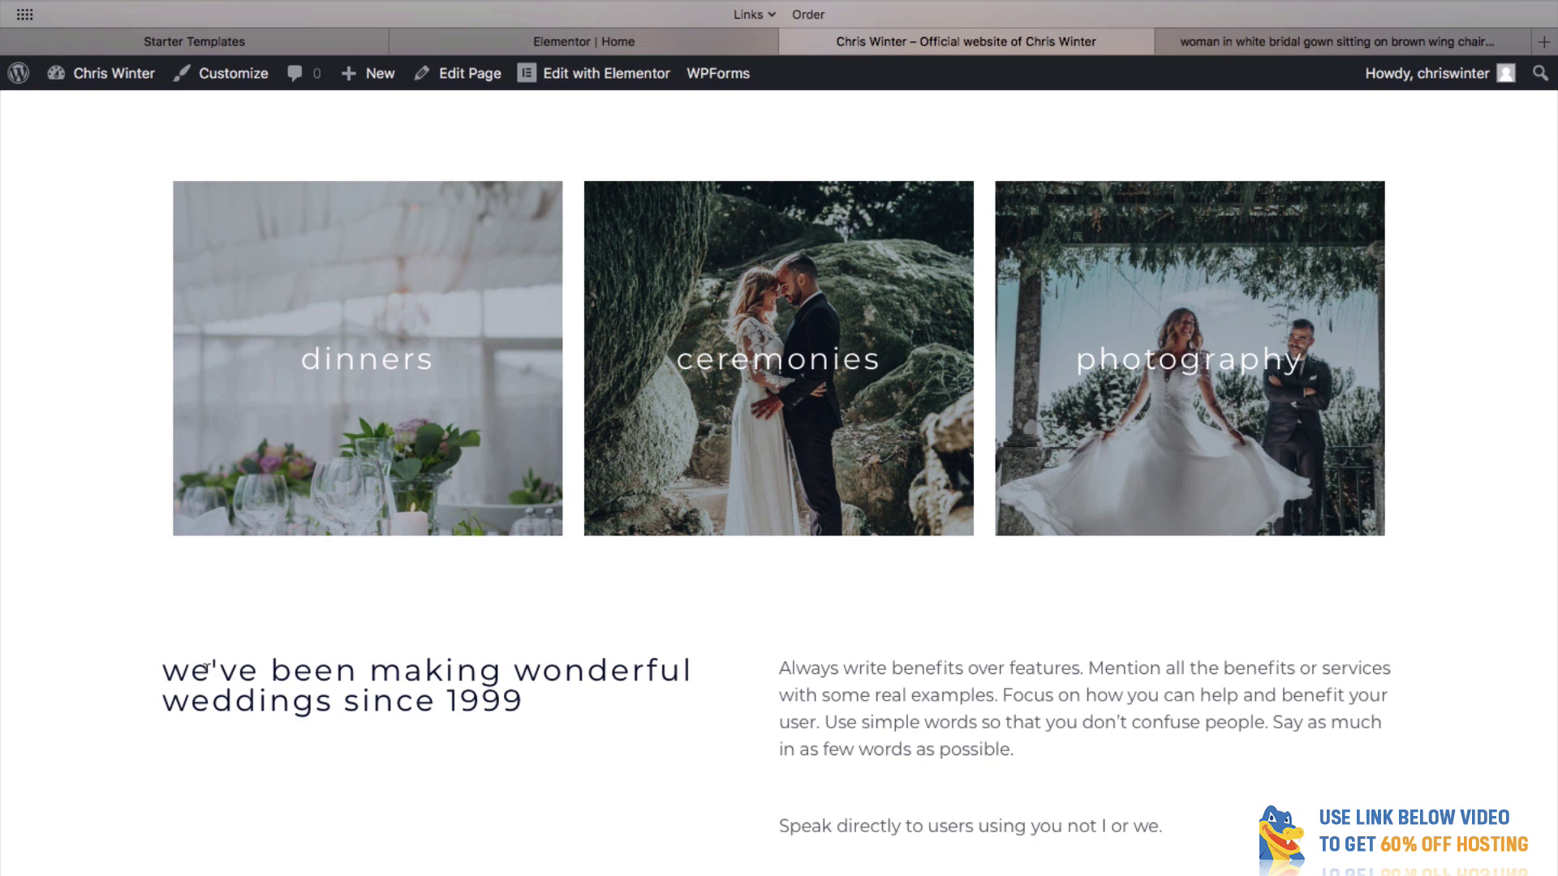
scroll(207, 667, down, 3)
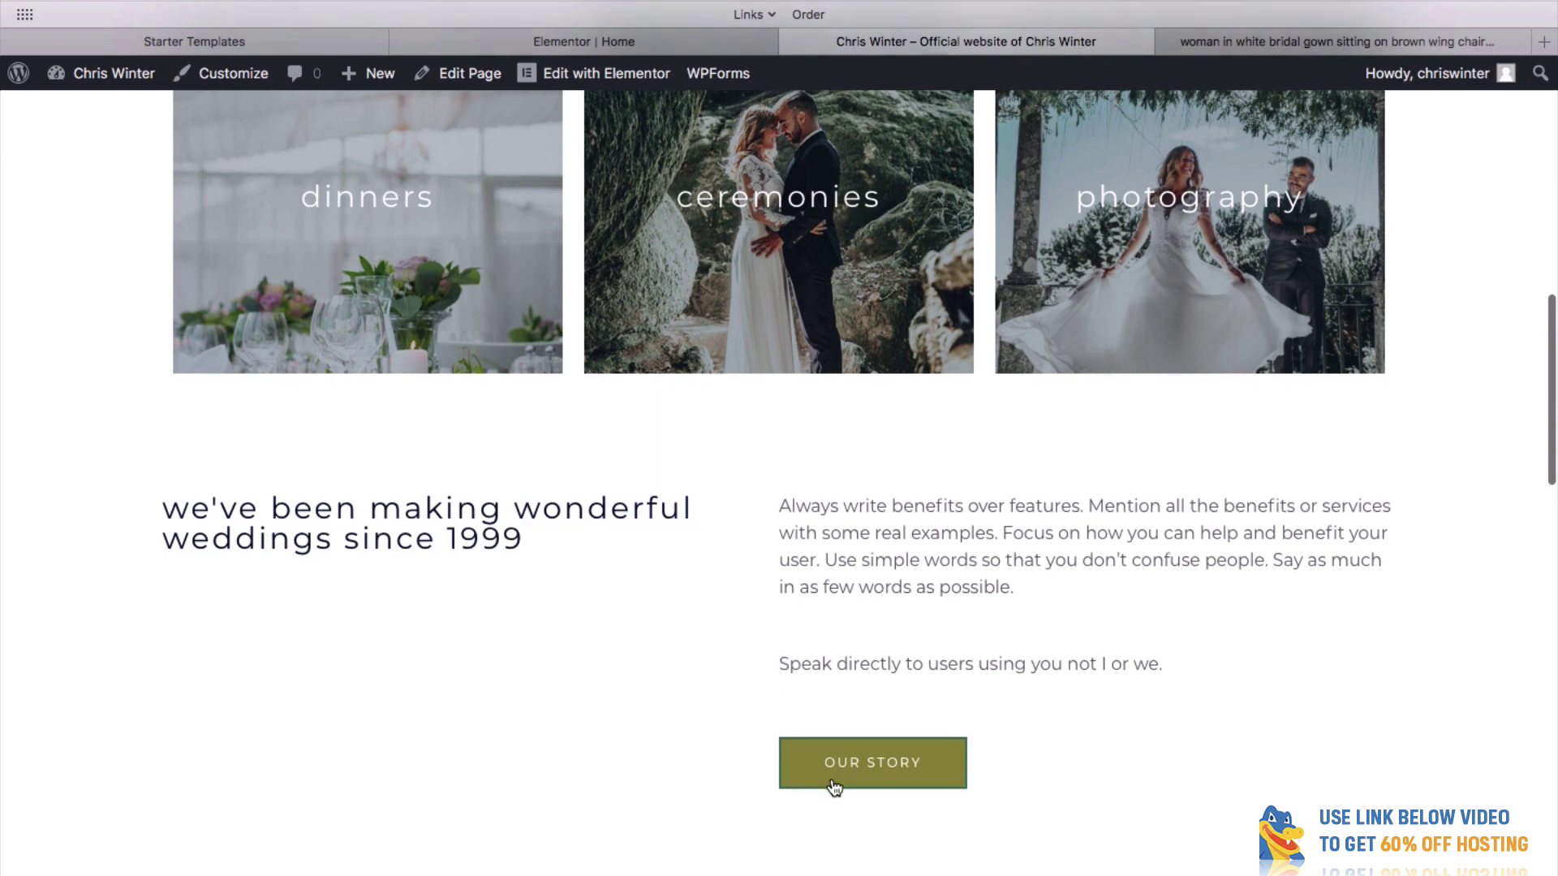
scroll(835, 790, down, 10)
scroll(835, 787, down, 3)
scroll(835, 787, up, 5)
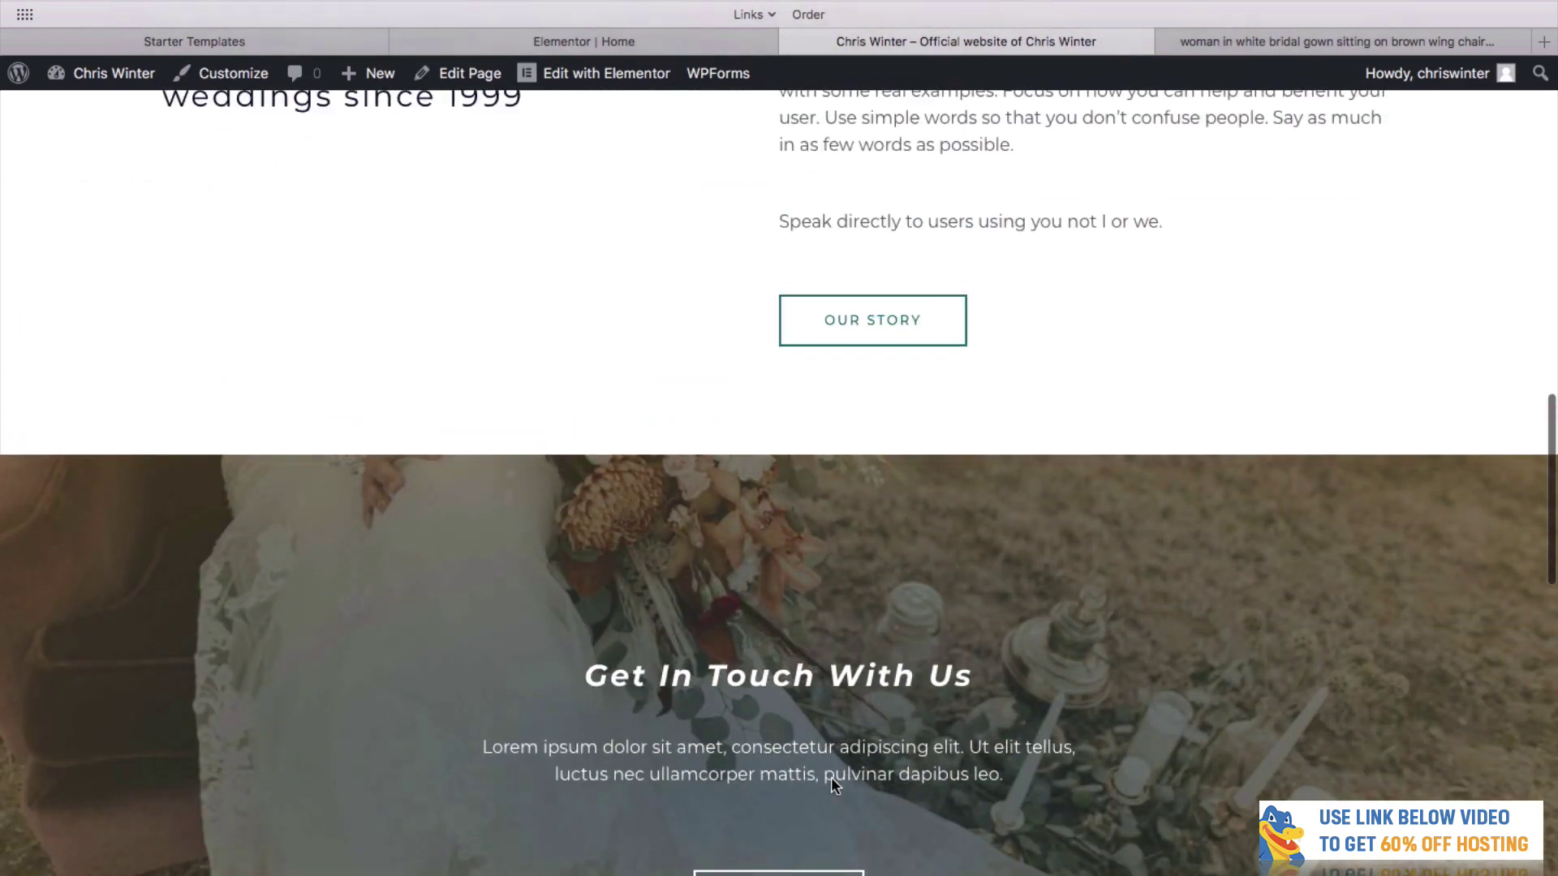
scroll(835, 787, down, 2)
scroll(867, 595, up, 1)
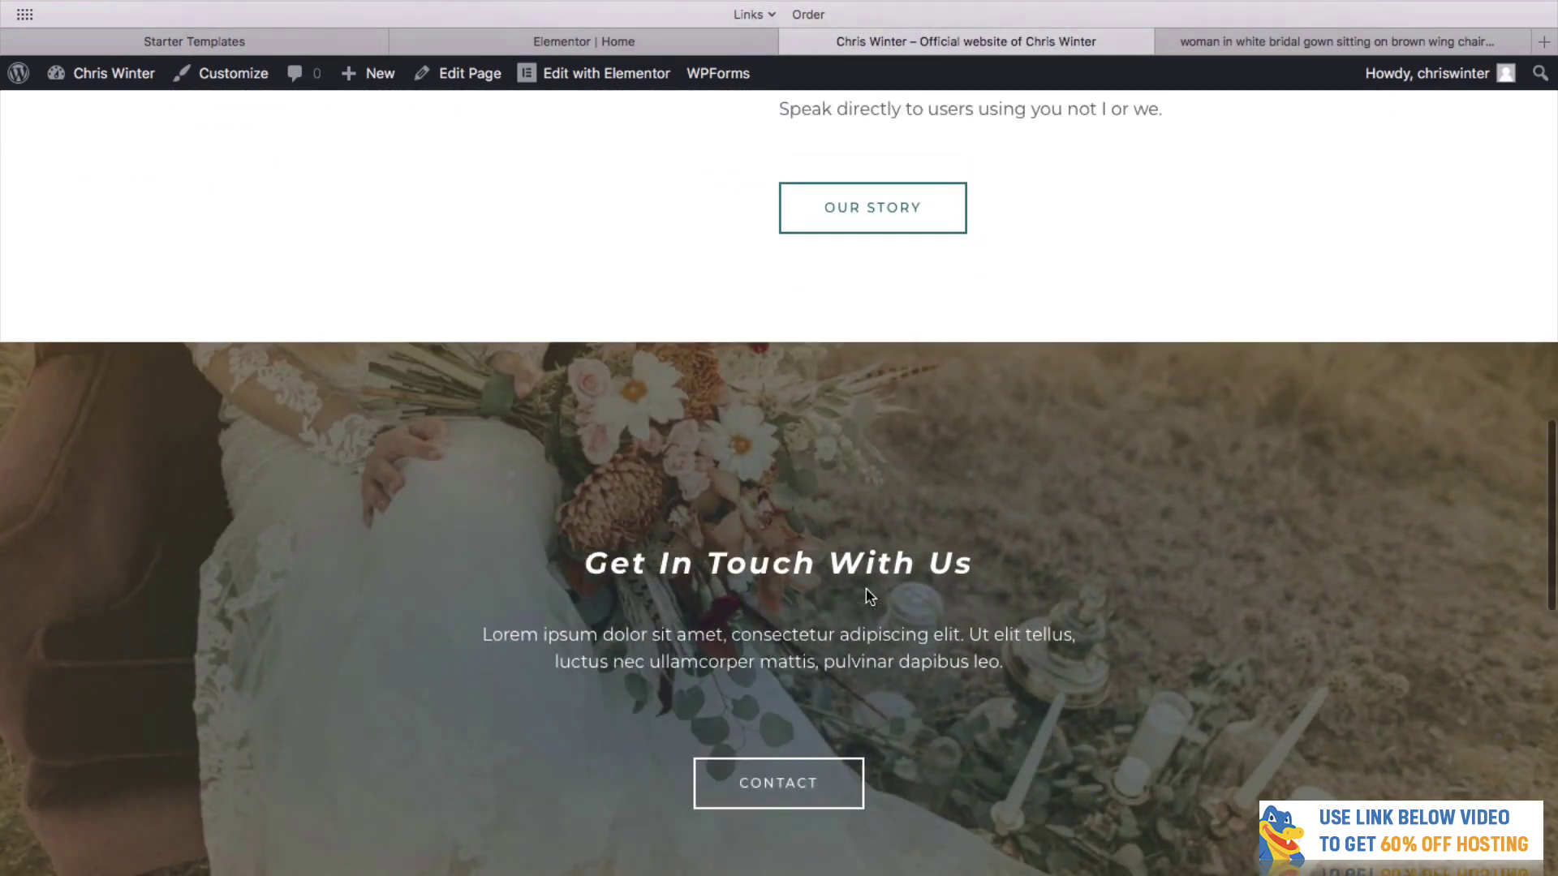
scroll(869, 595, down, 5)
scroll(870, 597, up, 2)
scroll(869, 596, up, 1)
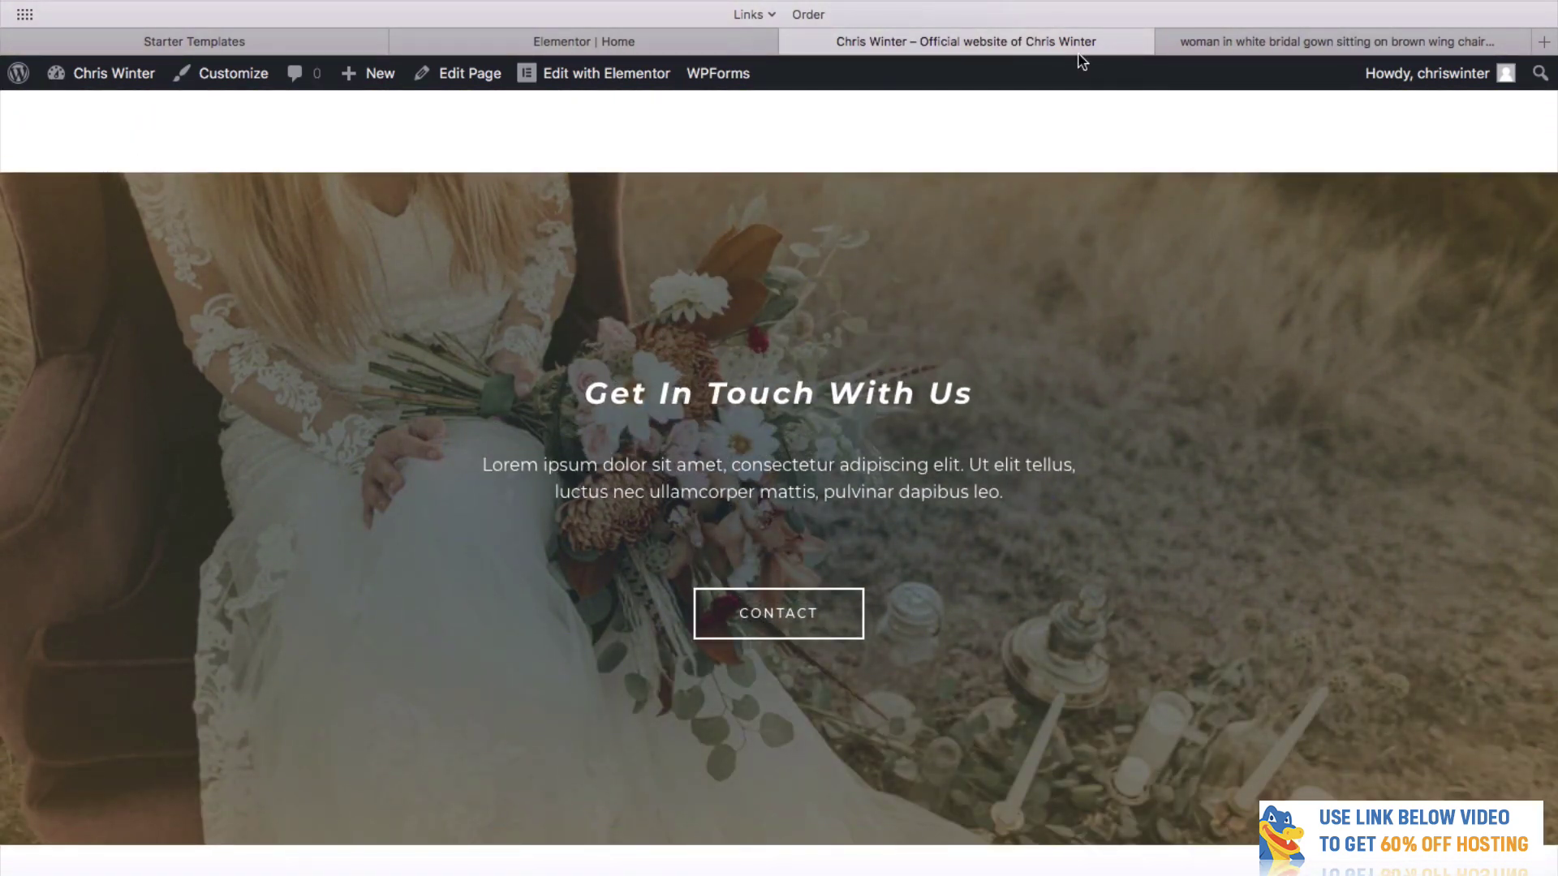
Search YouTube for 'wedding' in a new tab
key(super+t)
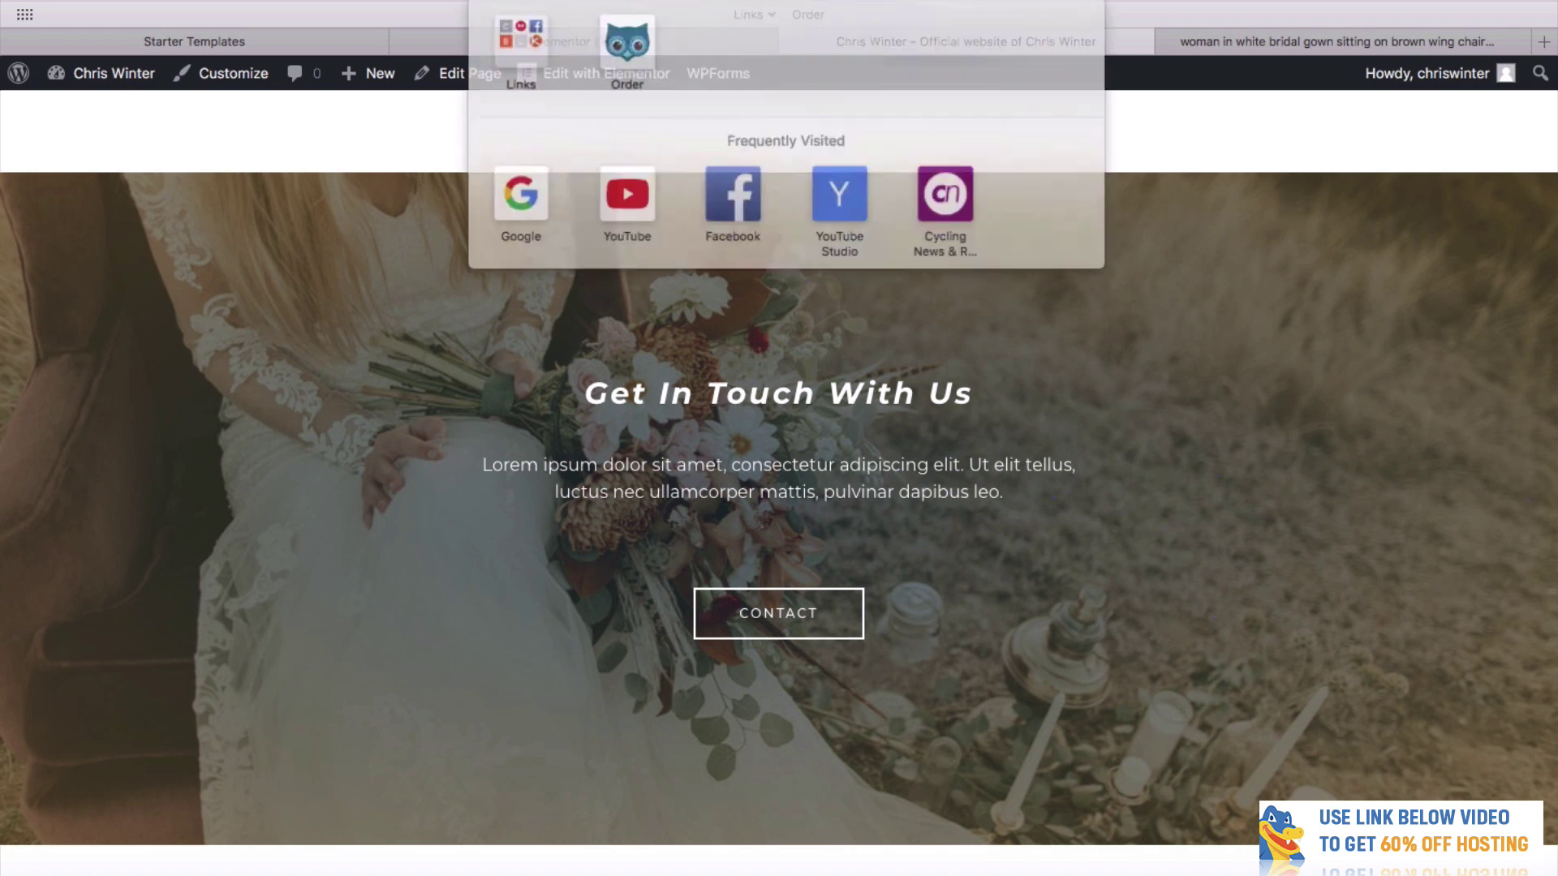
text(you)
key(super+shift+bracketleft)
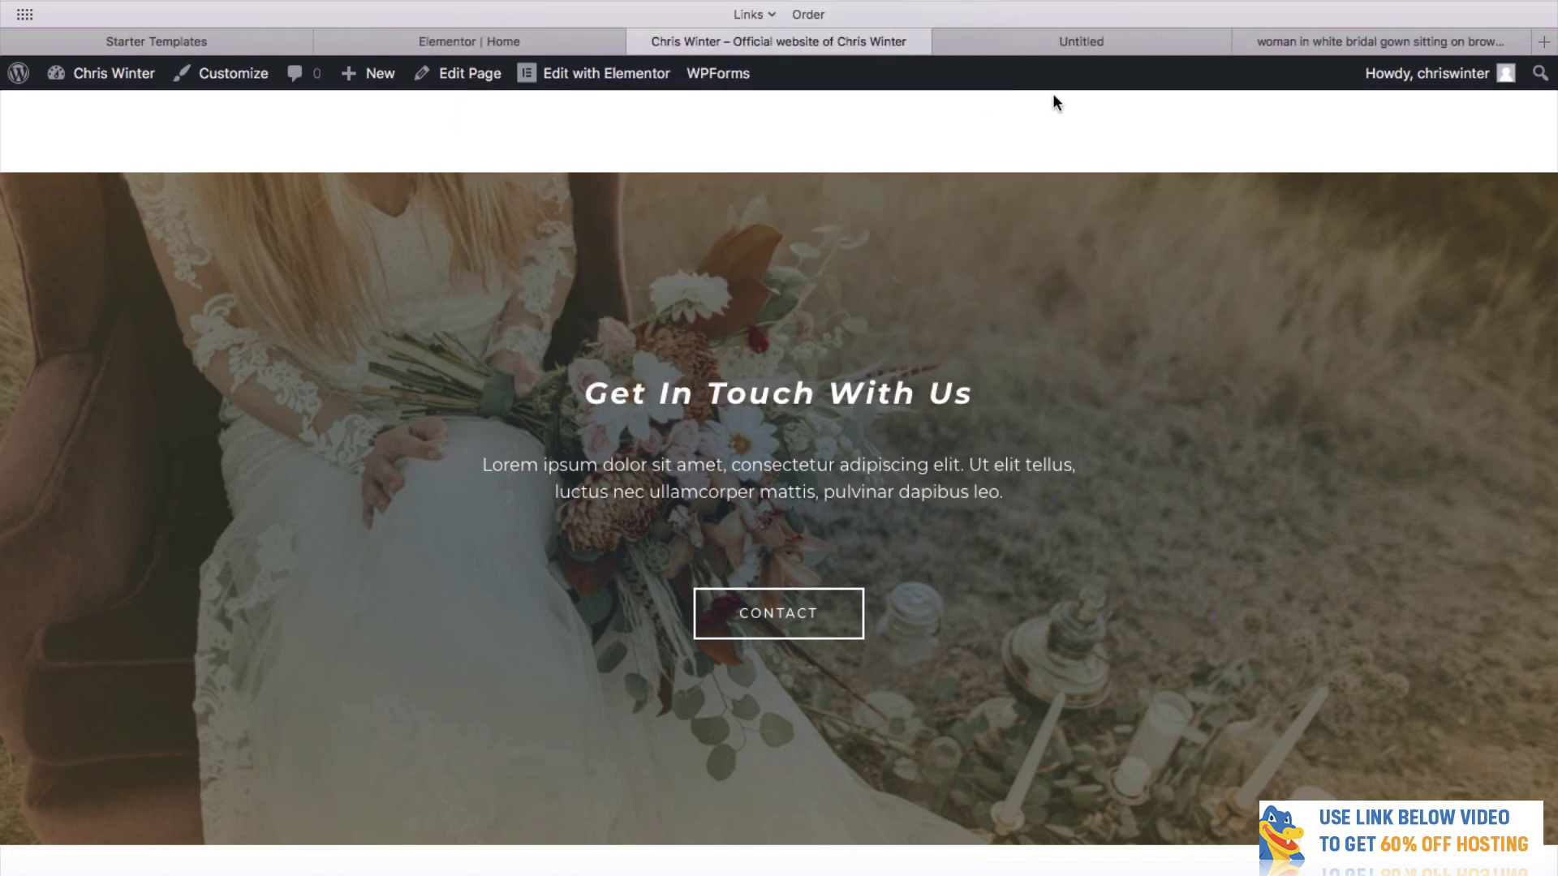
click(1012, 36)
click(782, 87)
text(wed)
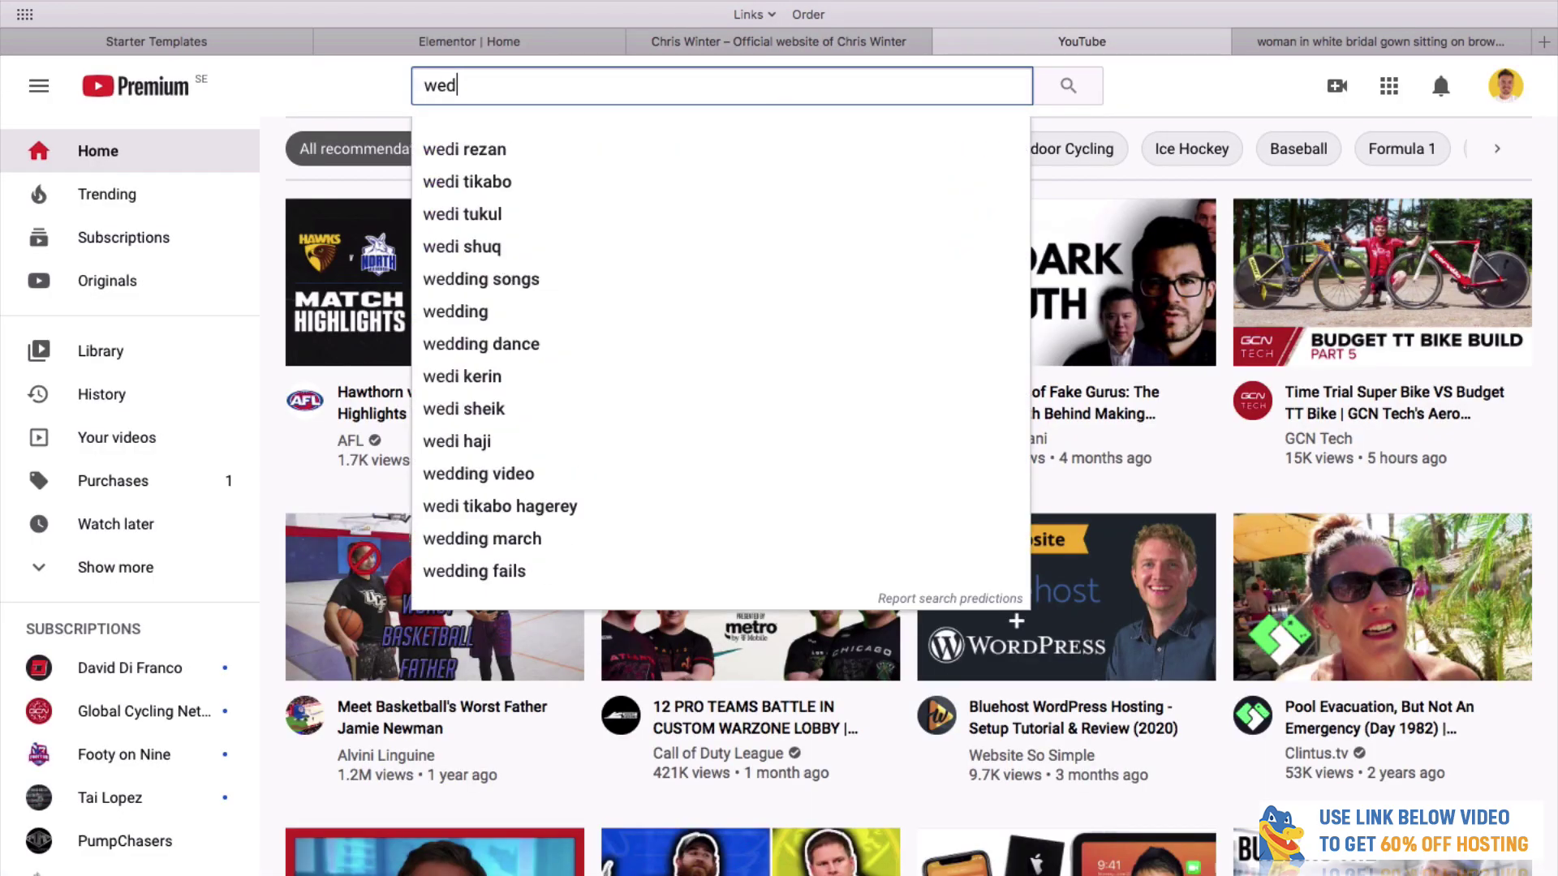
text(ding)
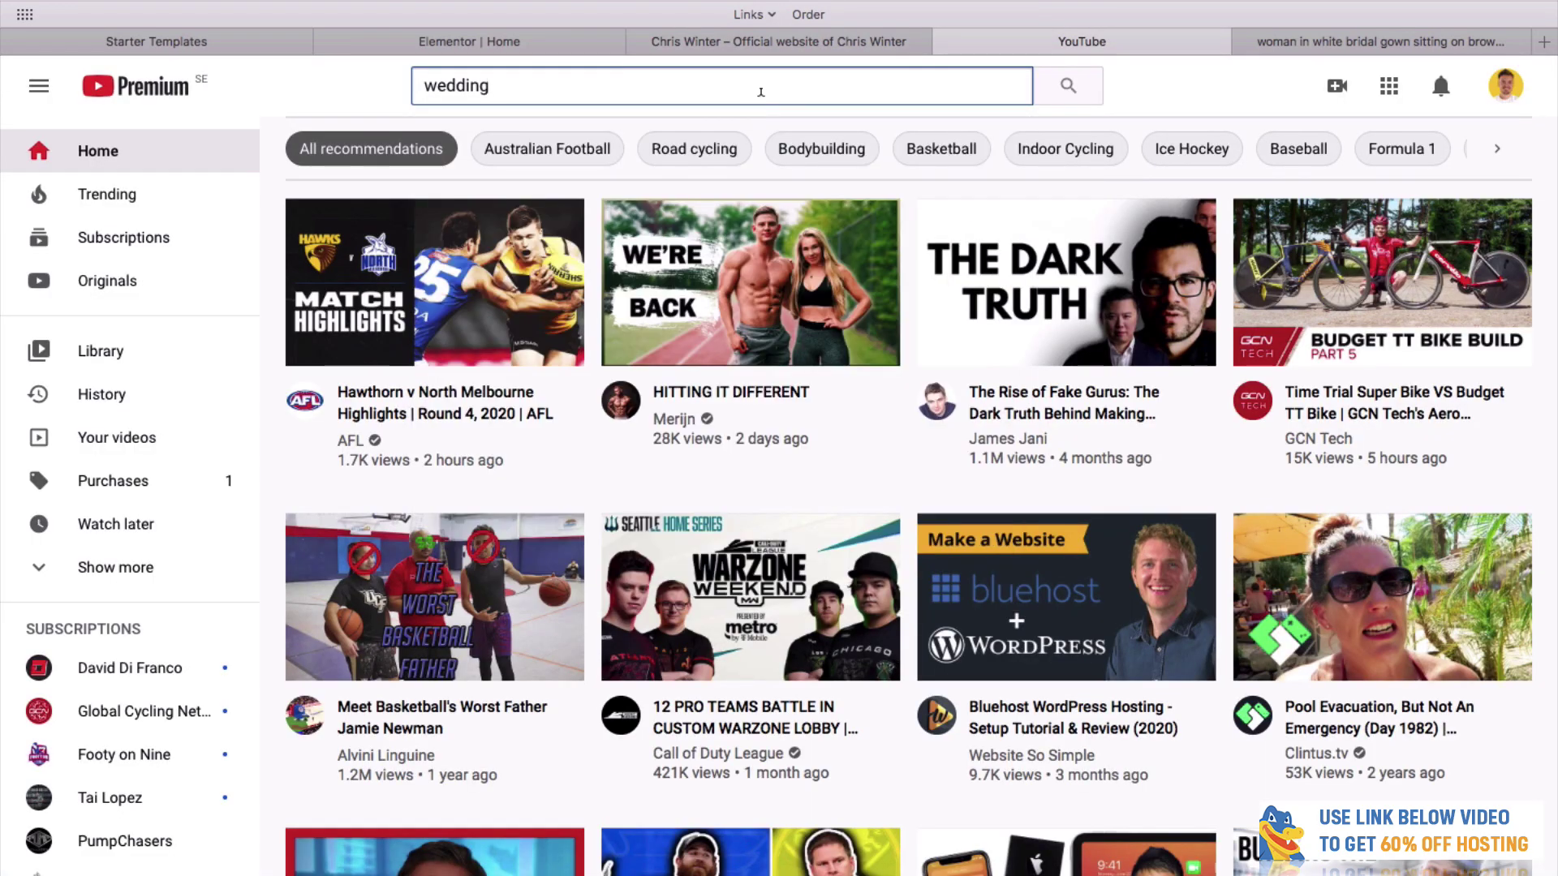
key(Return)
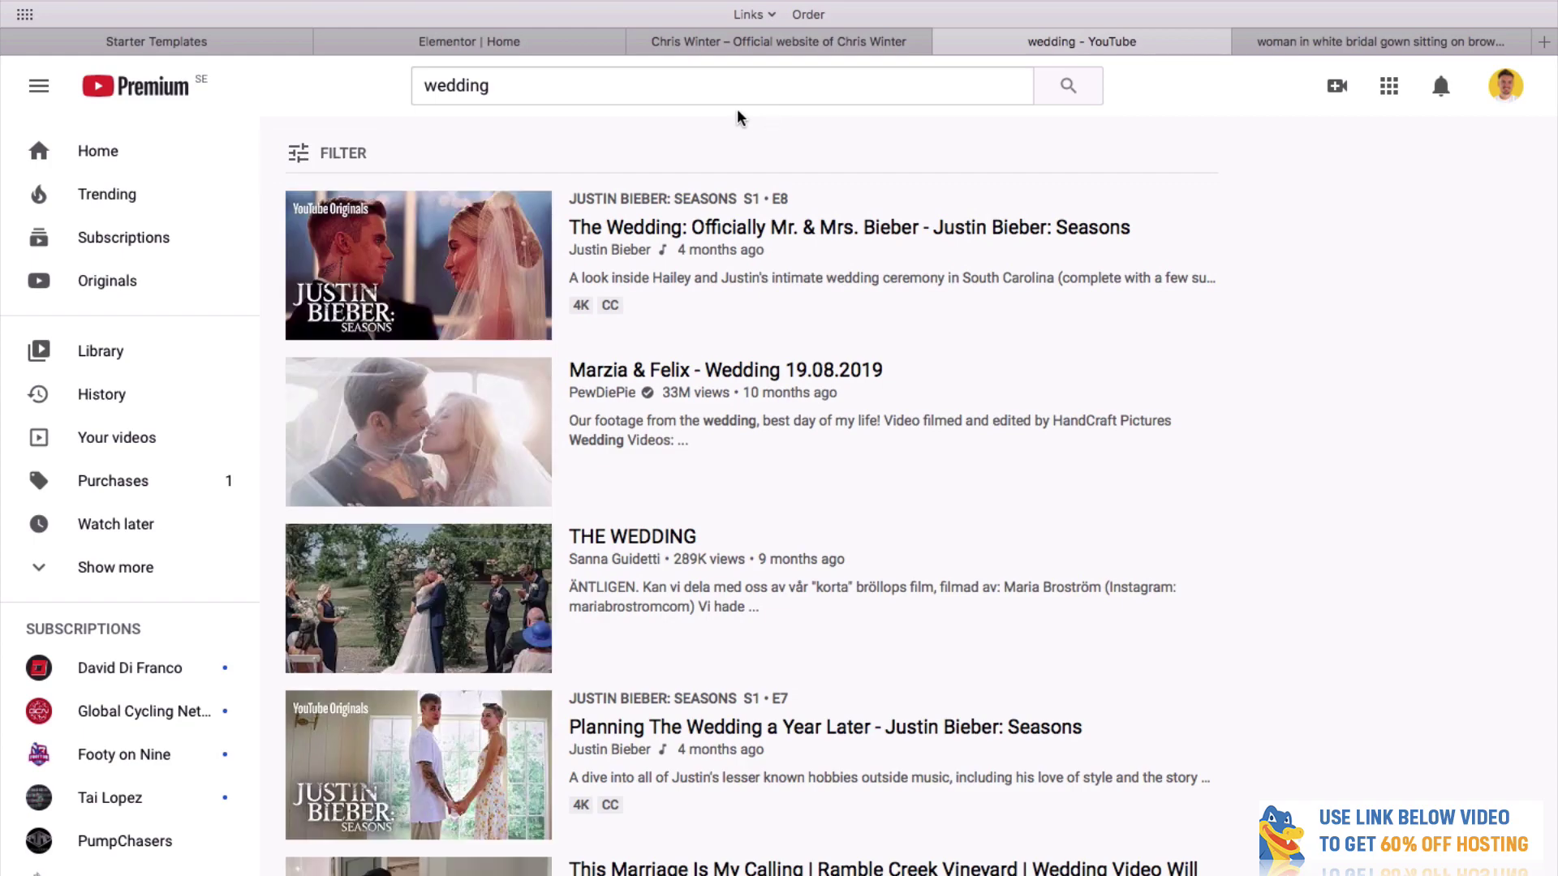
Copy the link of a wedding film from the search results
scroll(742, 276, down, 1)
scroll(755, 351, down, 13)
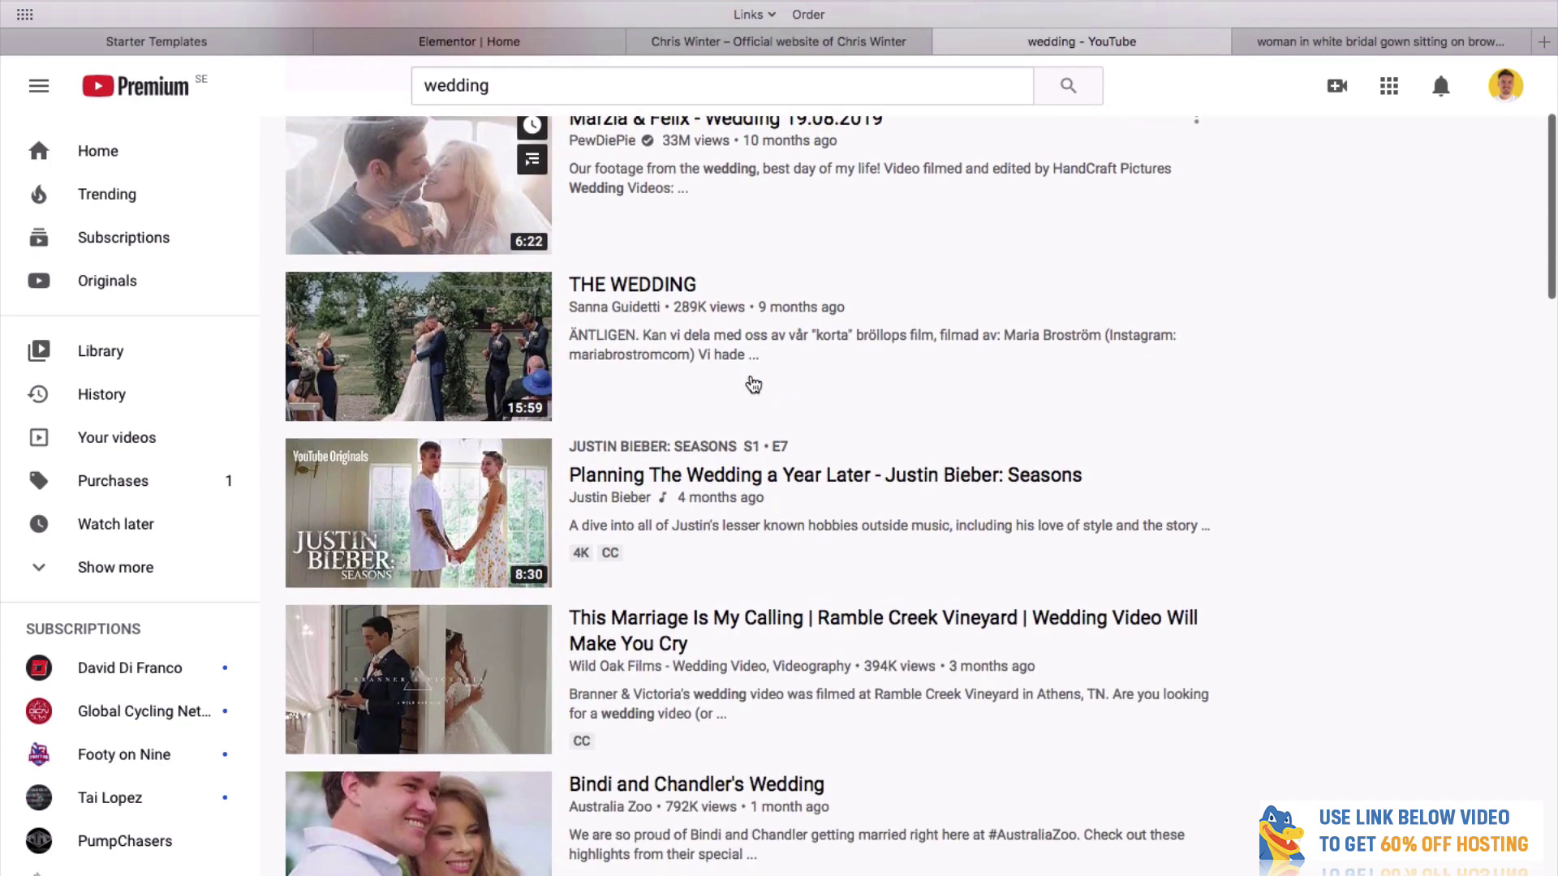
scroll(750, 381, down, 20)
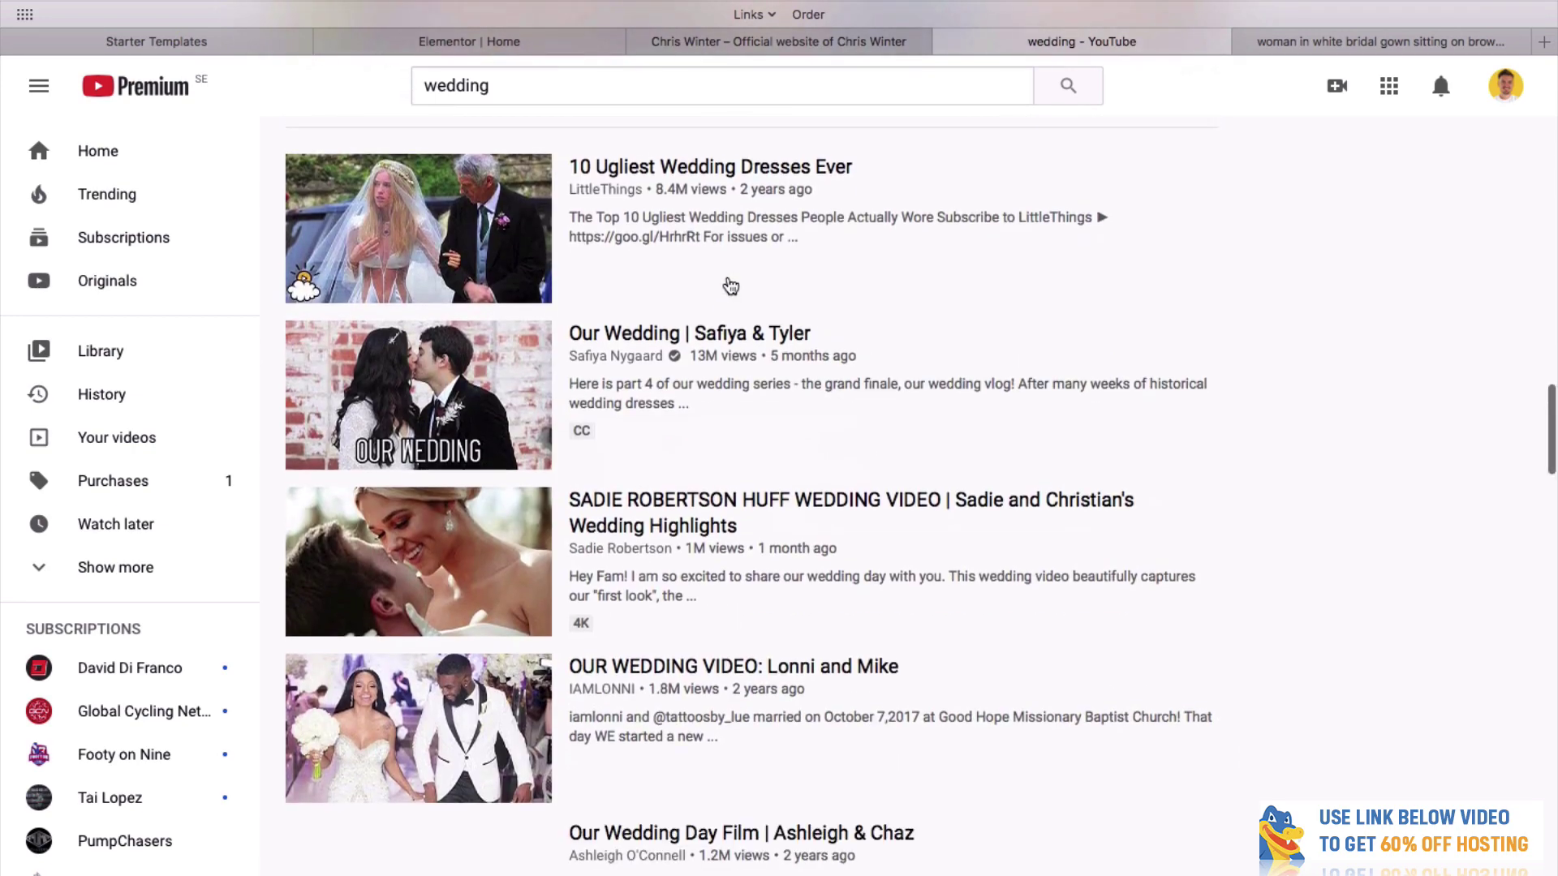
scroll(704, 525, down, 1)
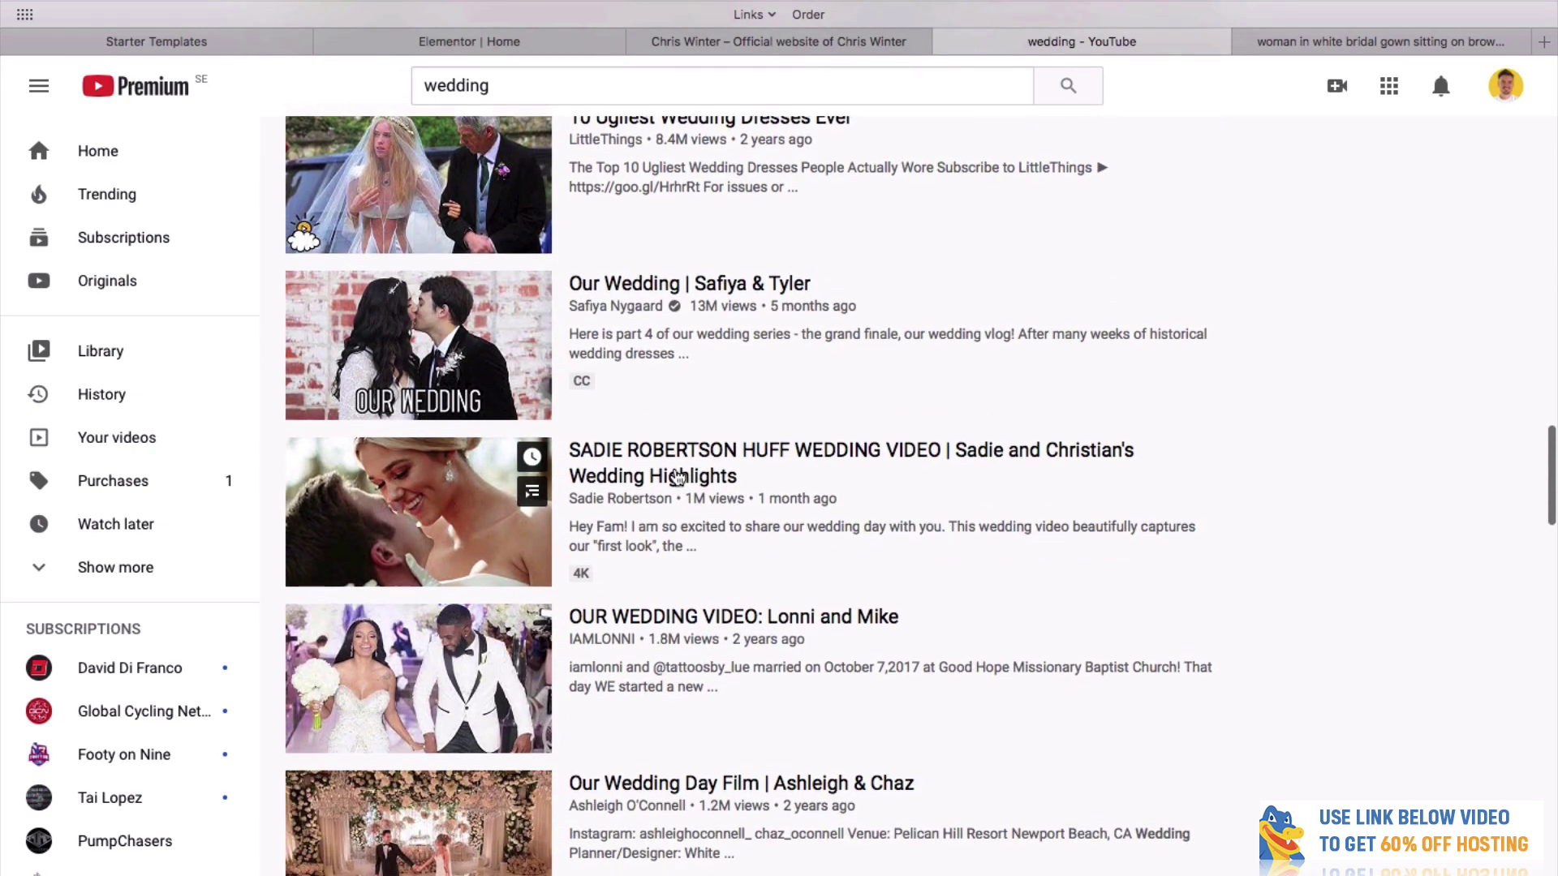
right_click(725, 787)
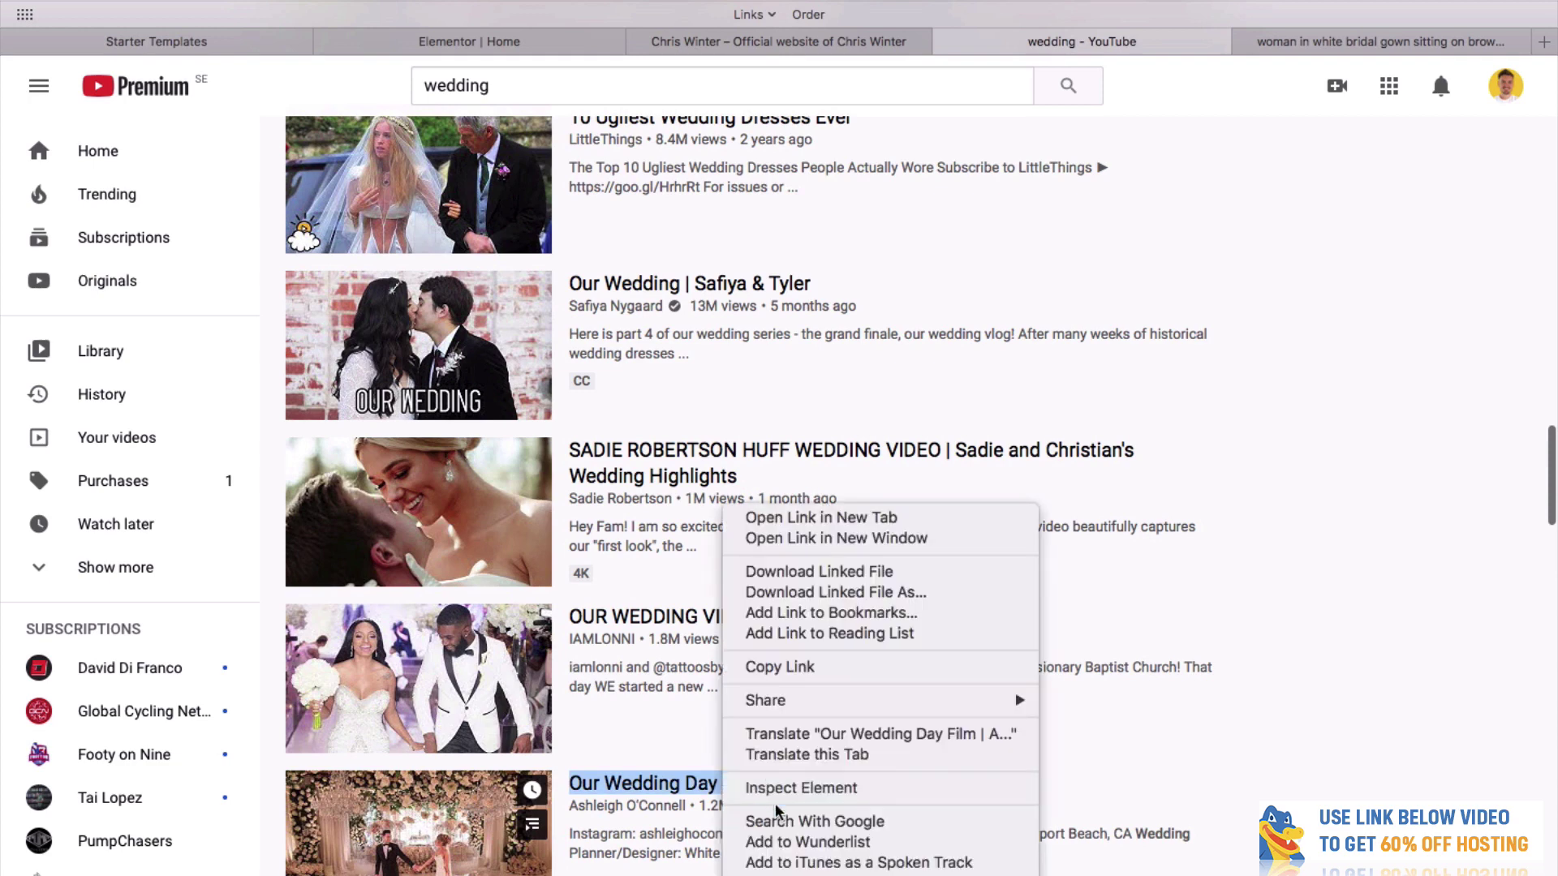
click(775, 667)
click(720, 42)
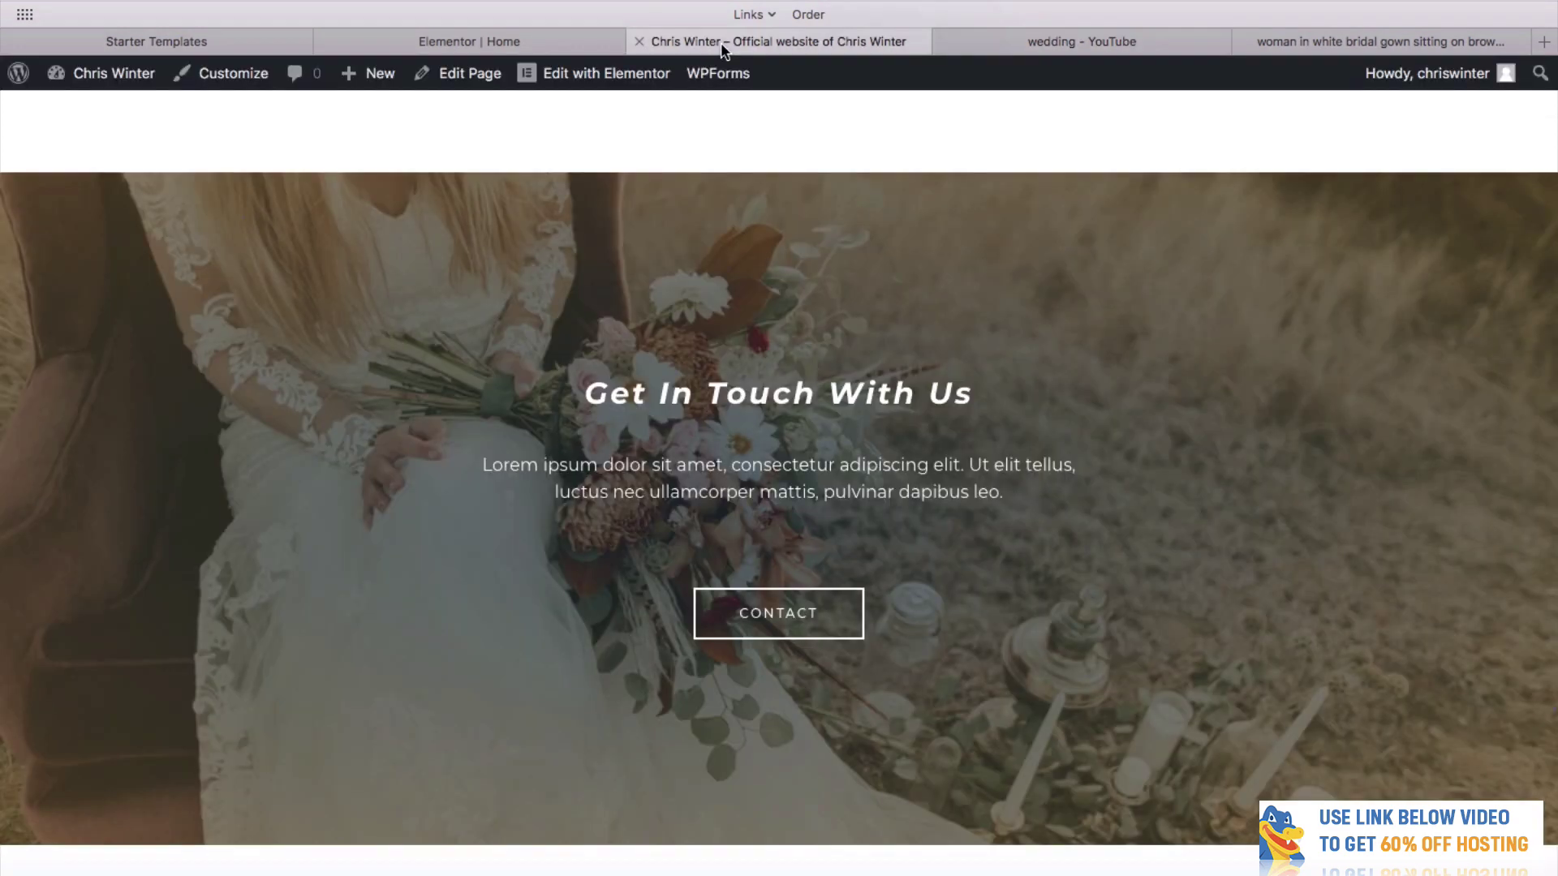
Make the Get In Touch section's background the pasted YouTube wedding video
click(568, 39)
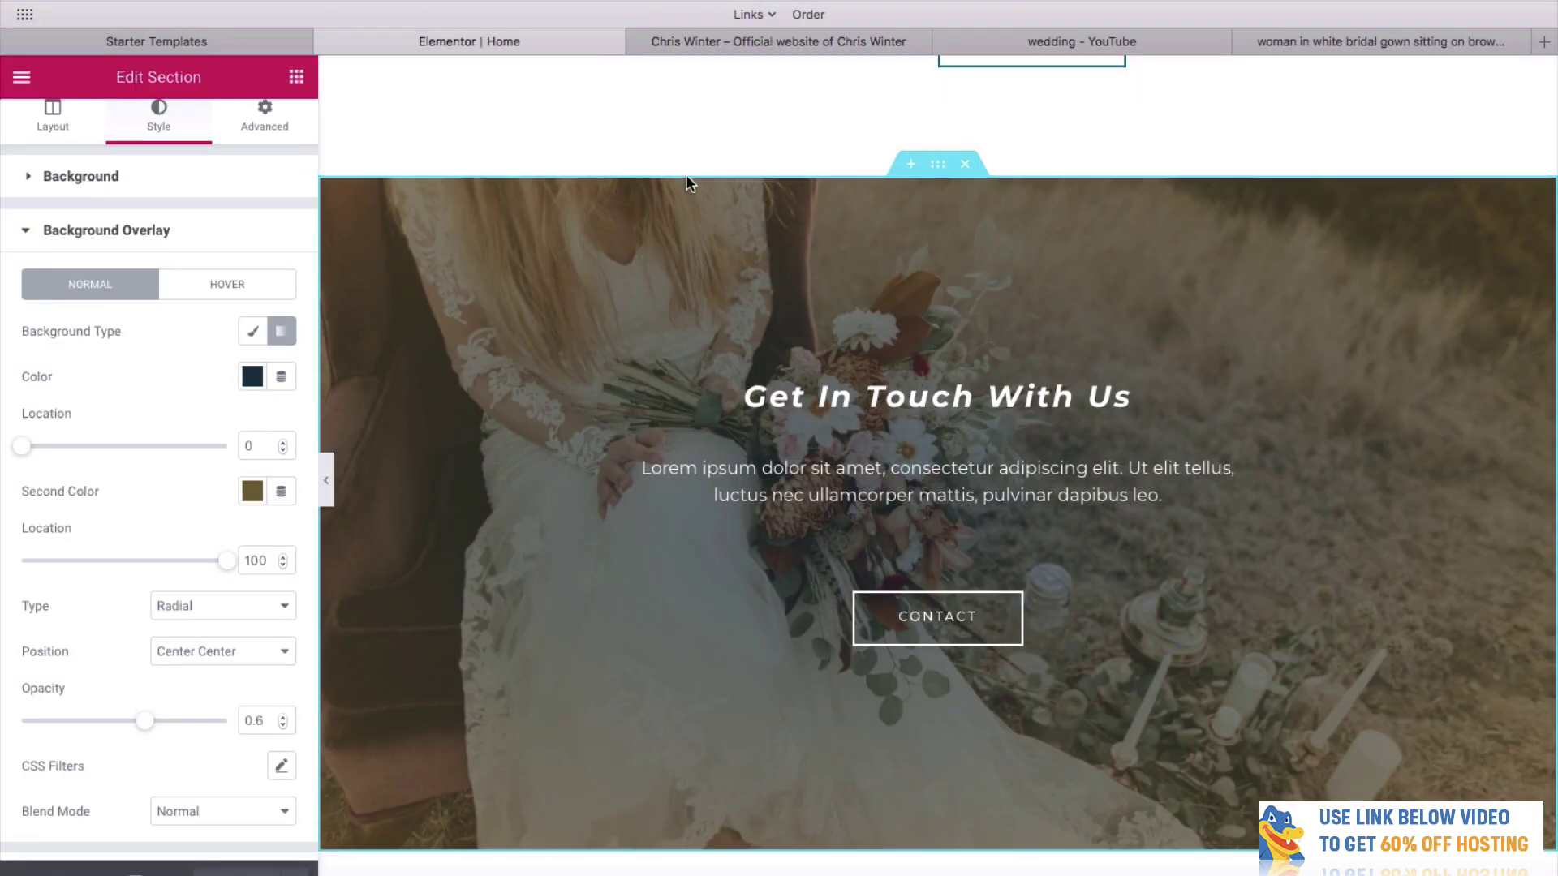
click(52, 192)
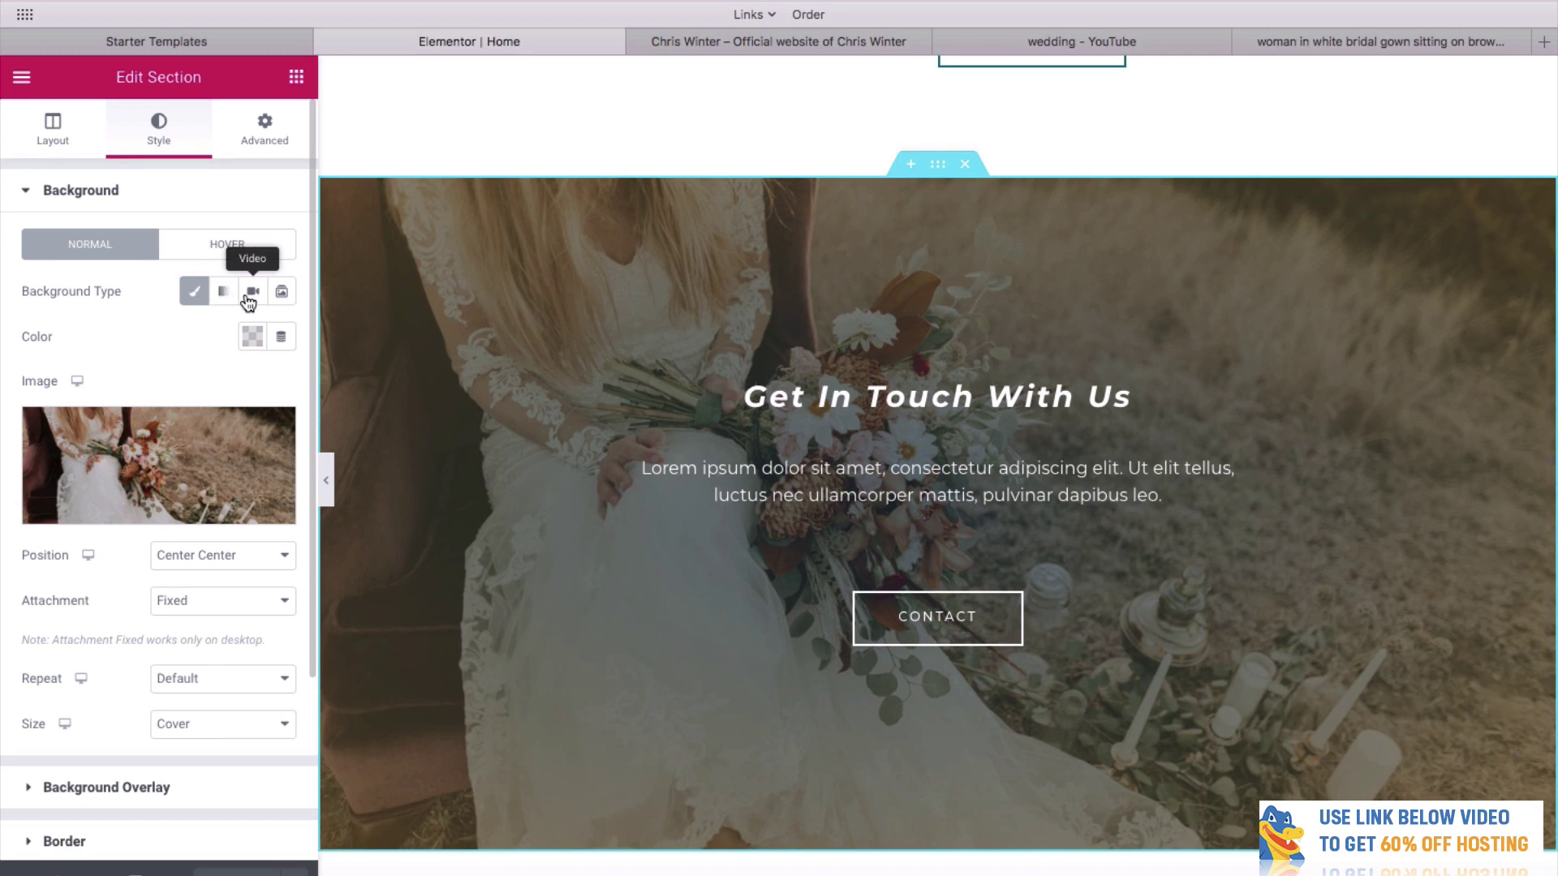
click(251, 292)
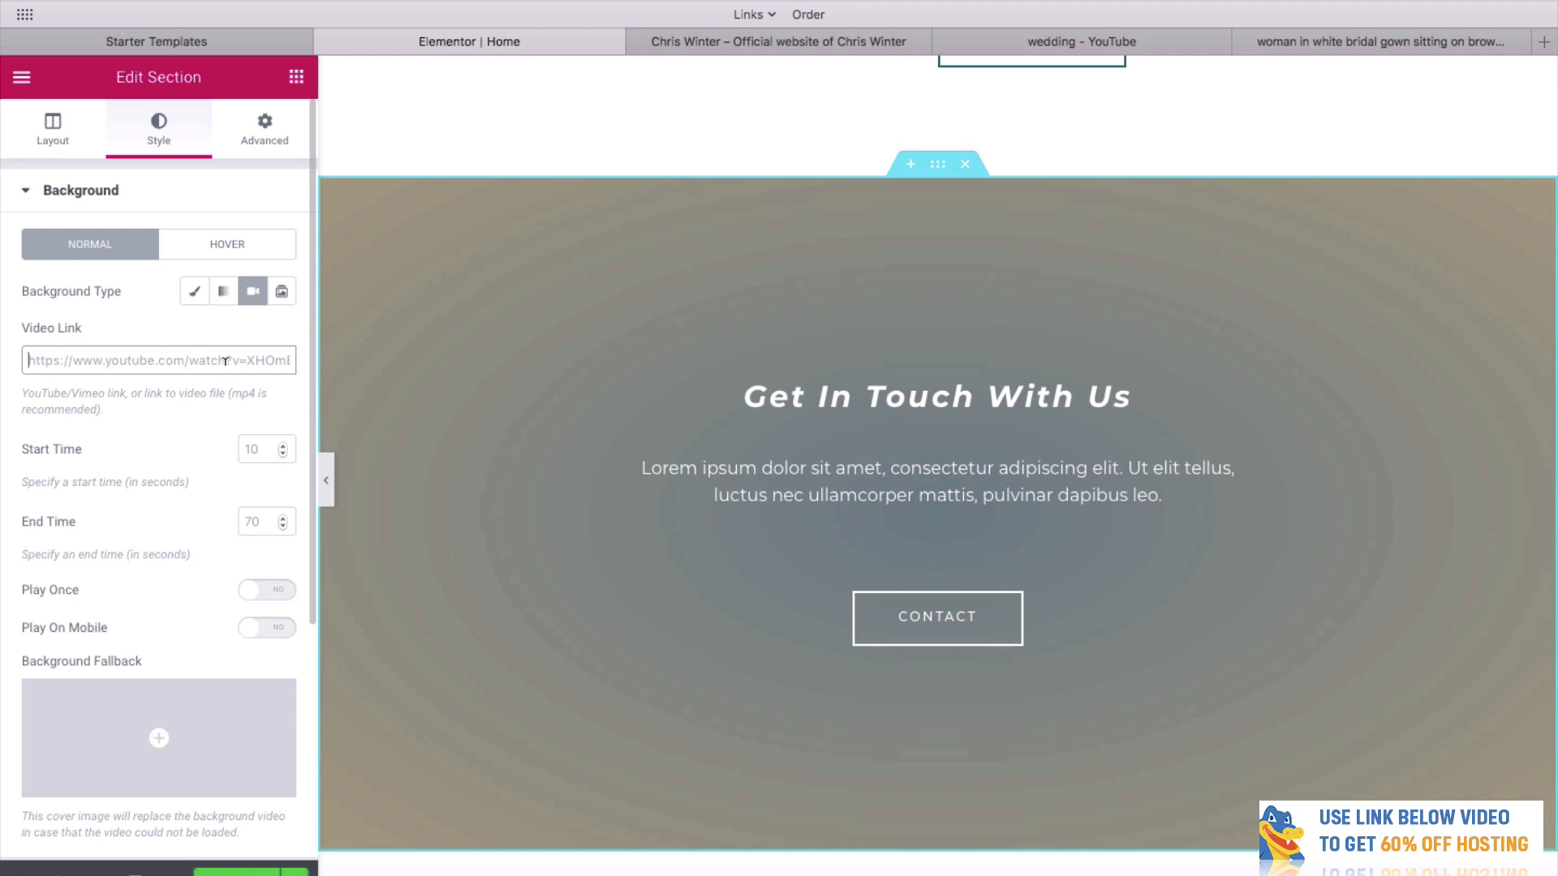
key(super+v)
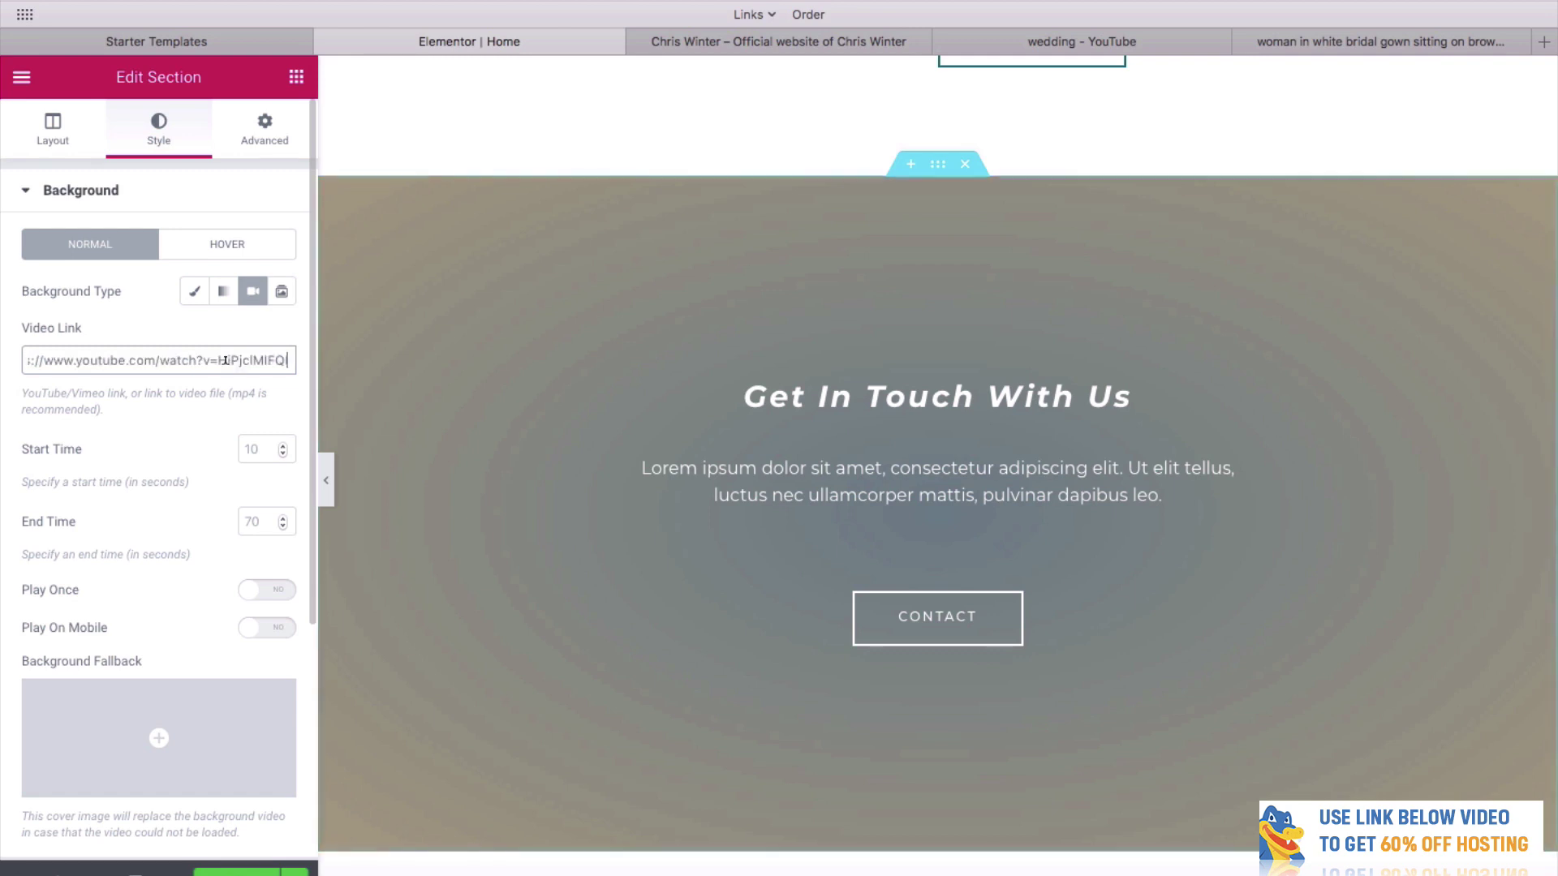
click(207, 418)
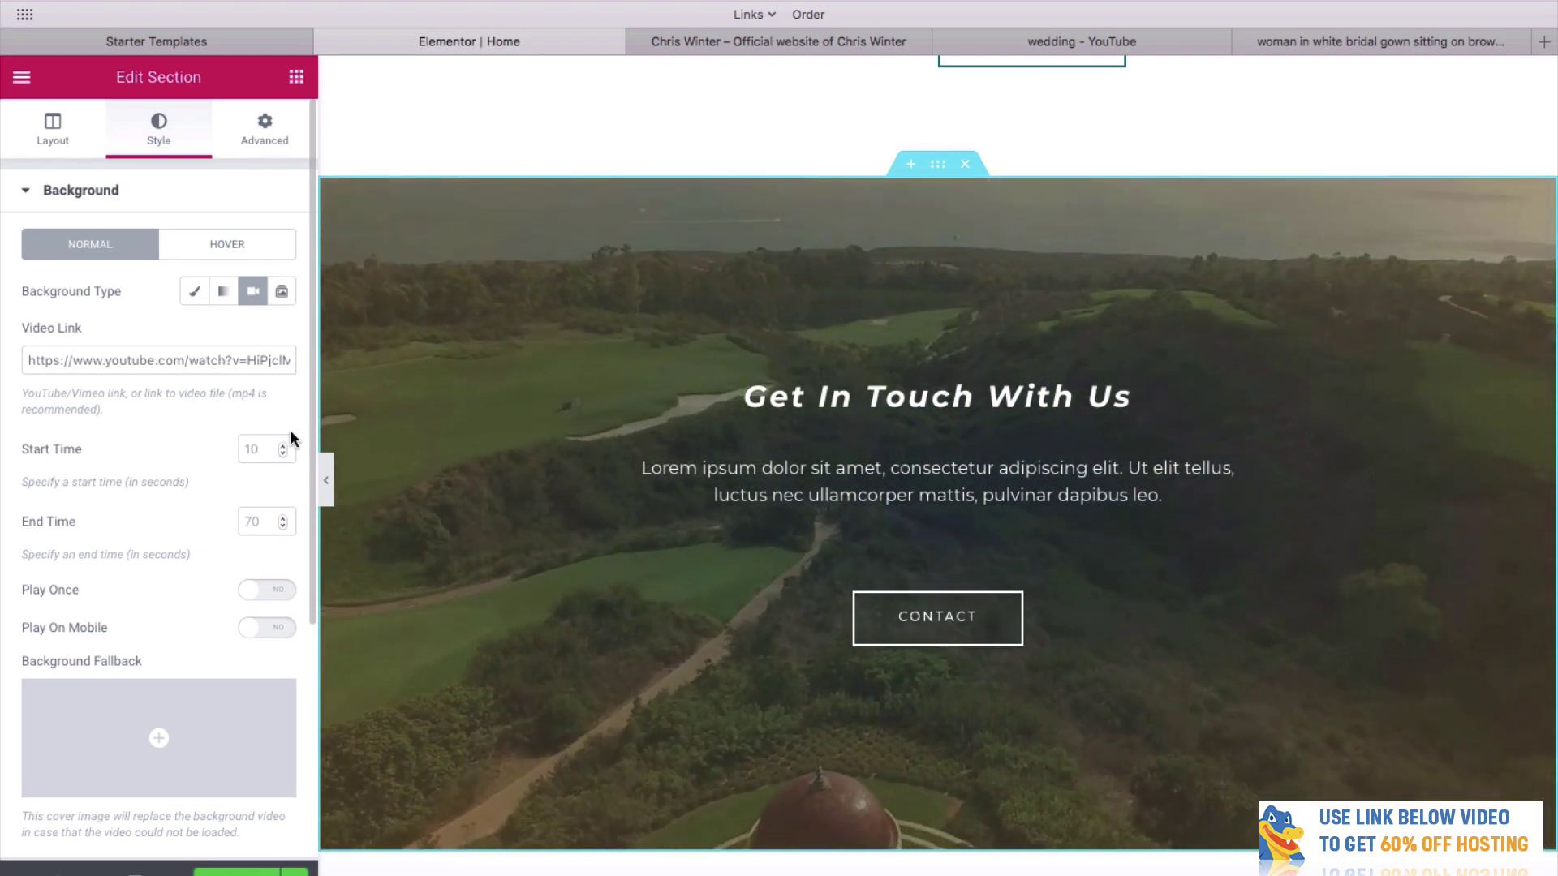
scroll(485, 527, up, 3)
scroll(485, 527, down, 4)
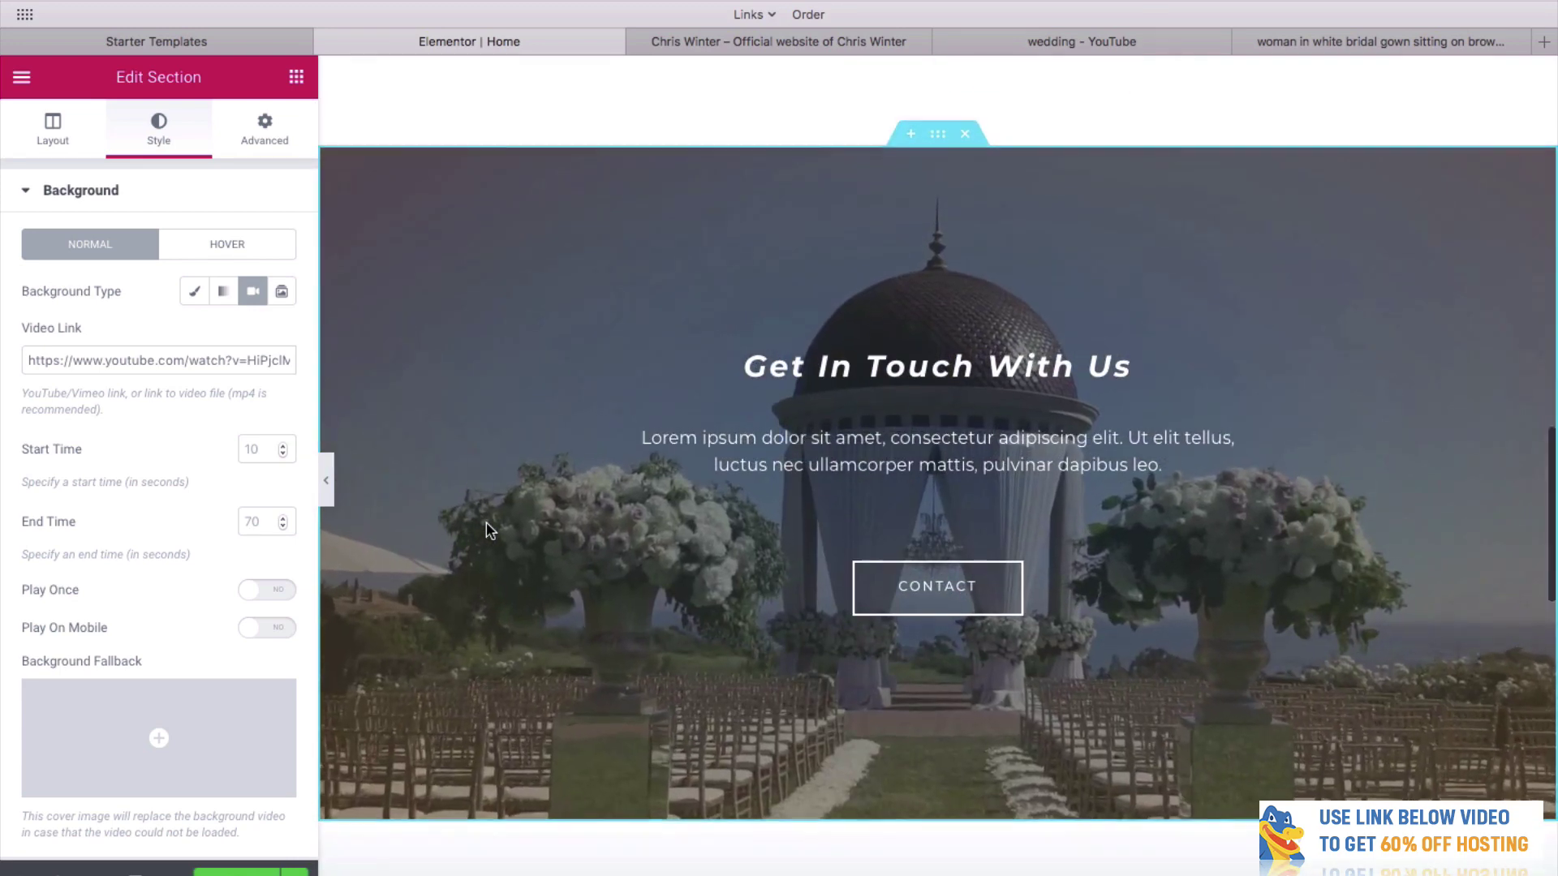
scroll(486, 523, up, 1)
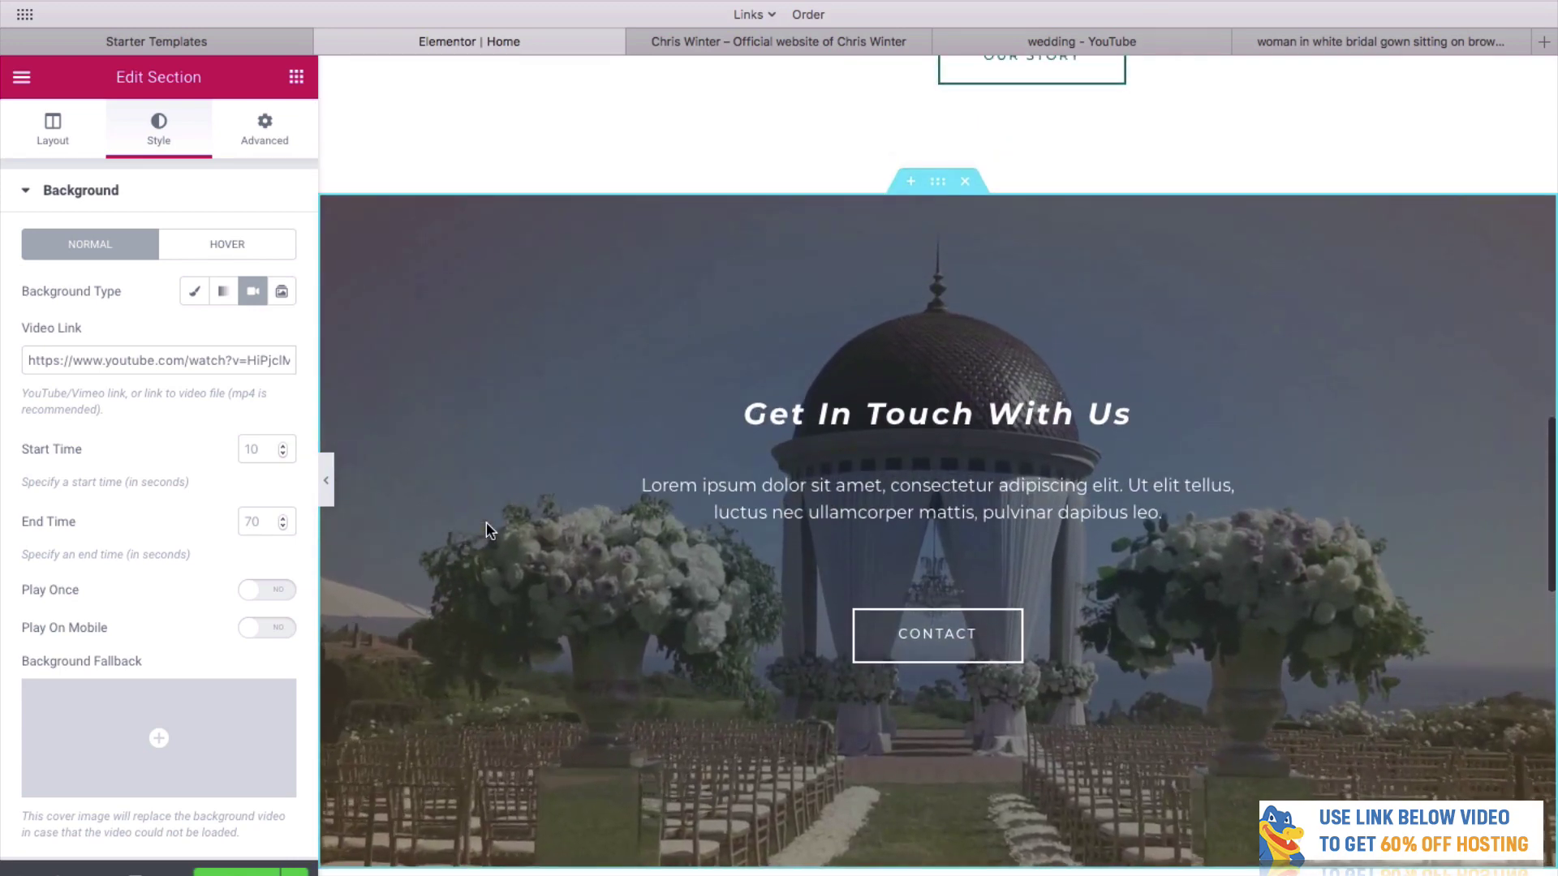
scroll(485, 529, down, 1)
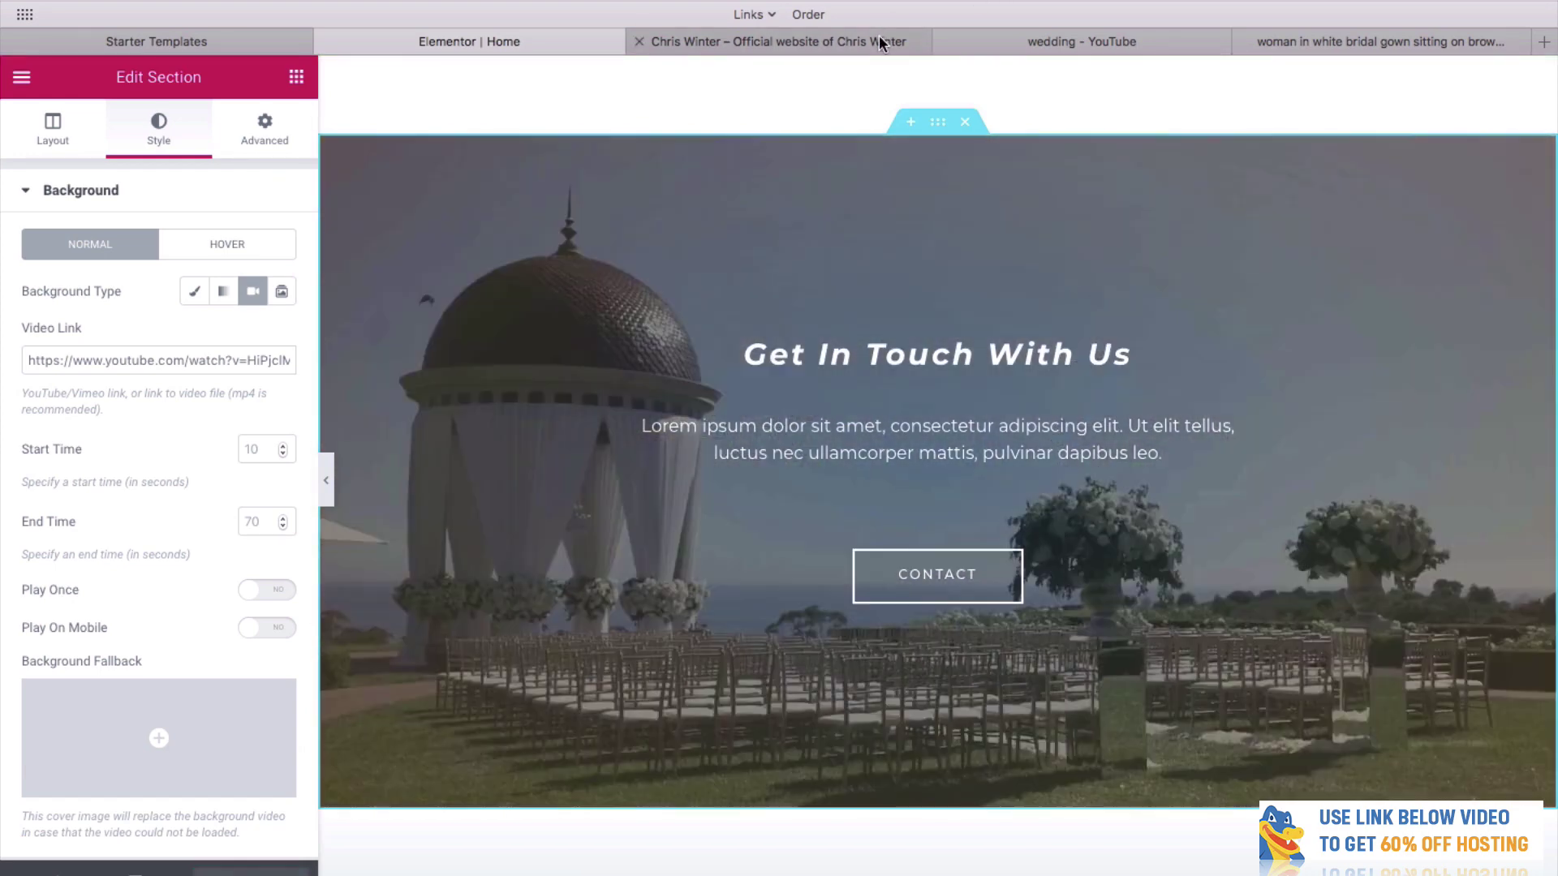
click(878, 37)
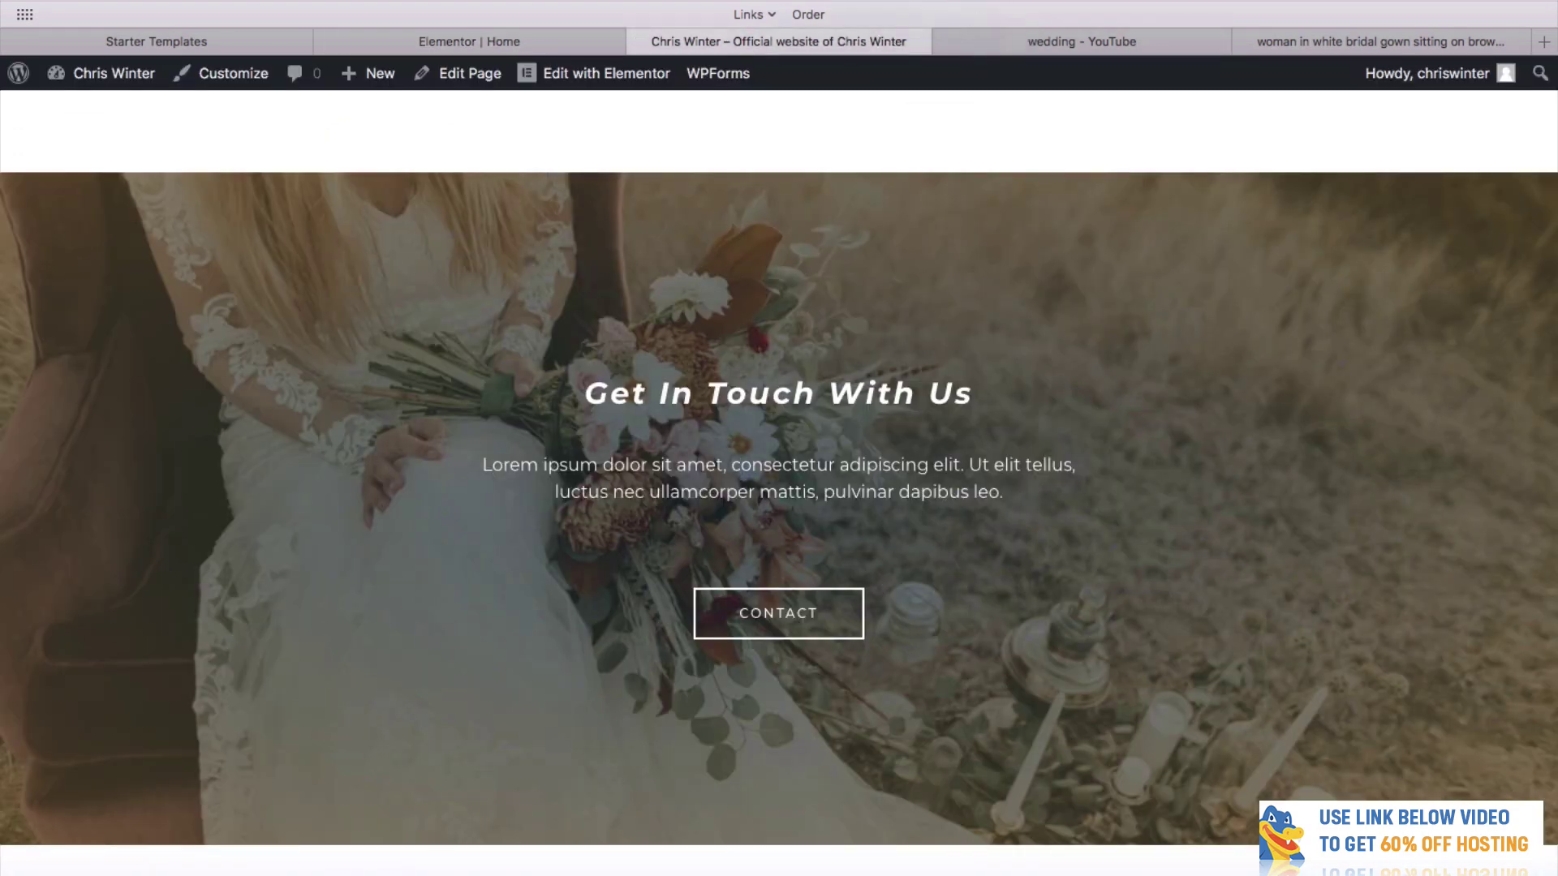
Reload the live homepage and check the wedding video behind Get In Touch With Us
key(super+r)
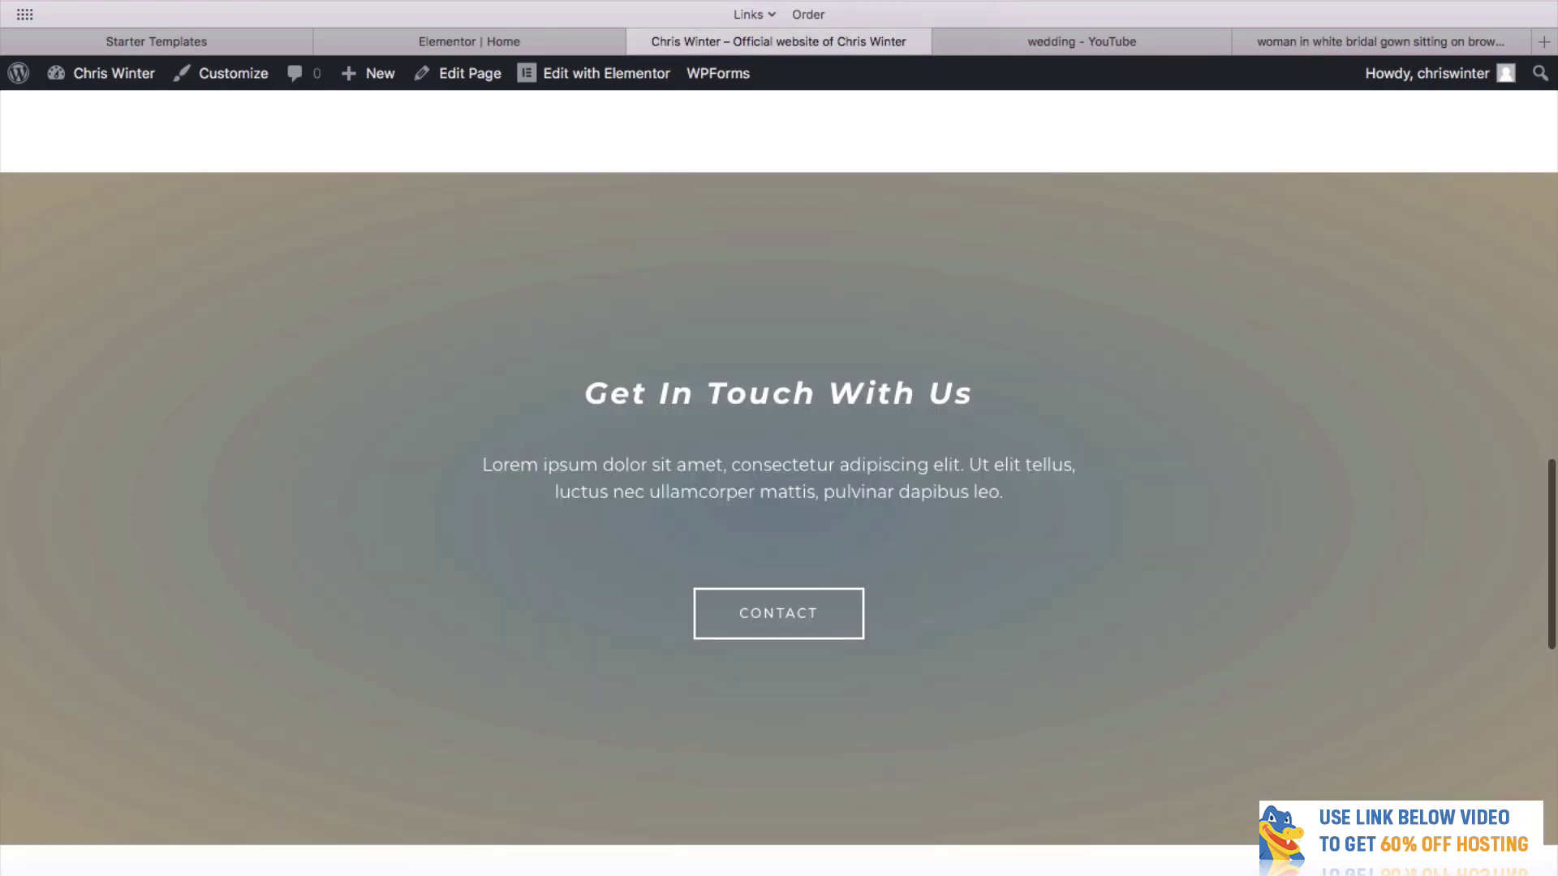
scroll(1010, 244, up, 15)
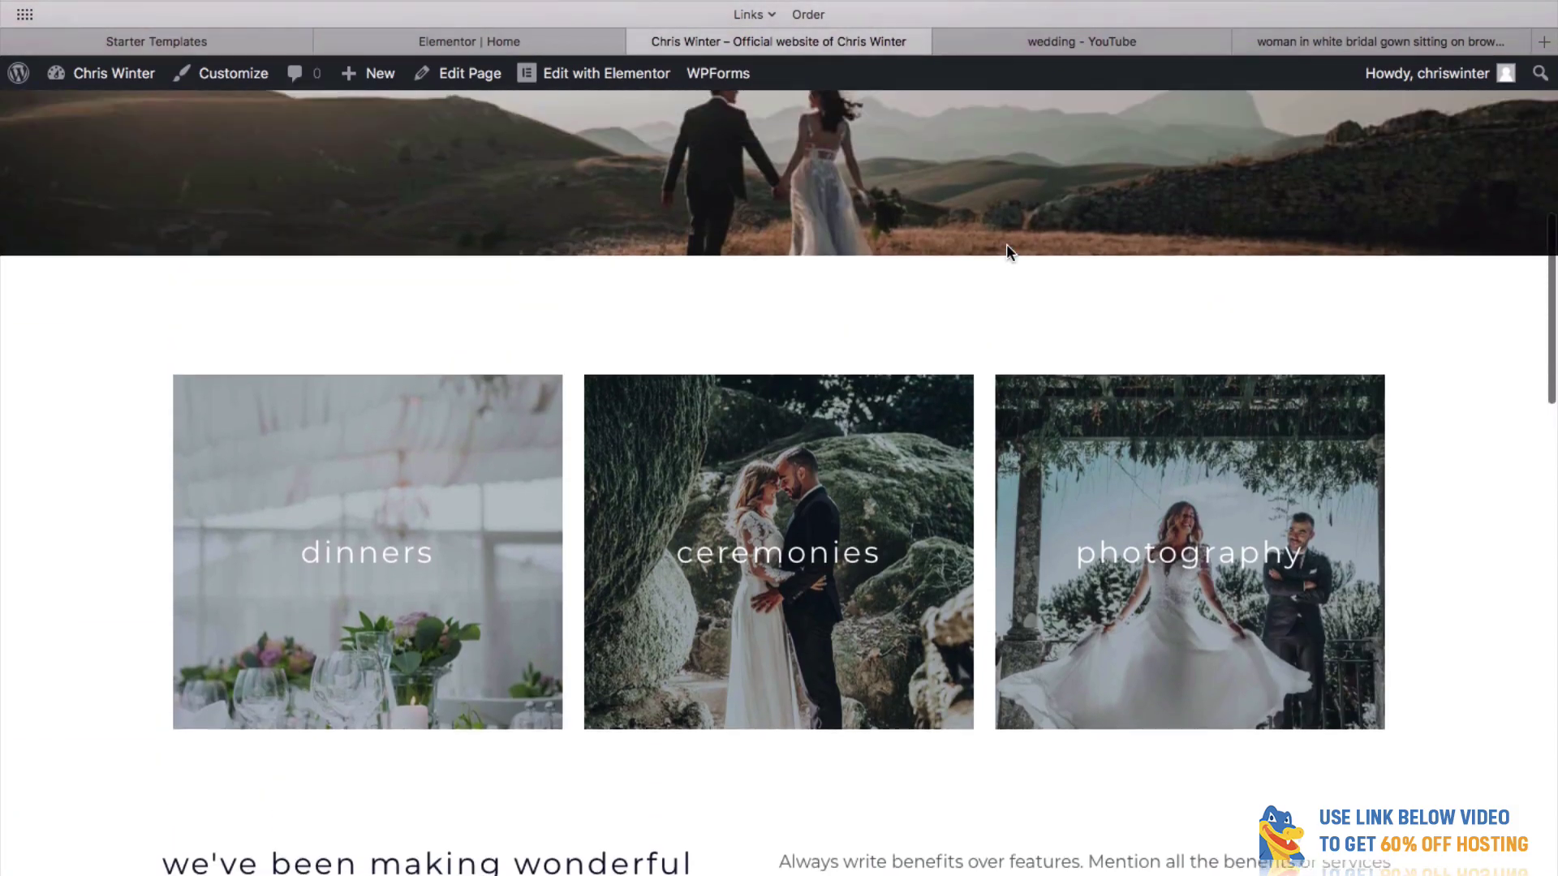
scroll(1006, 245, down, 12)
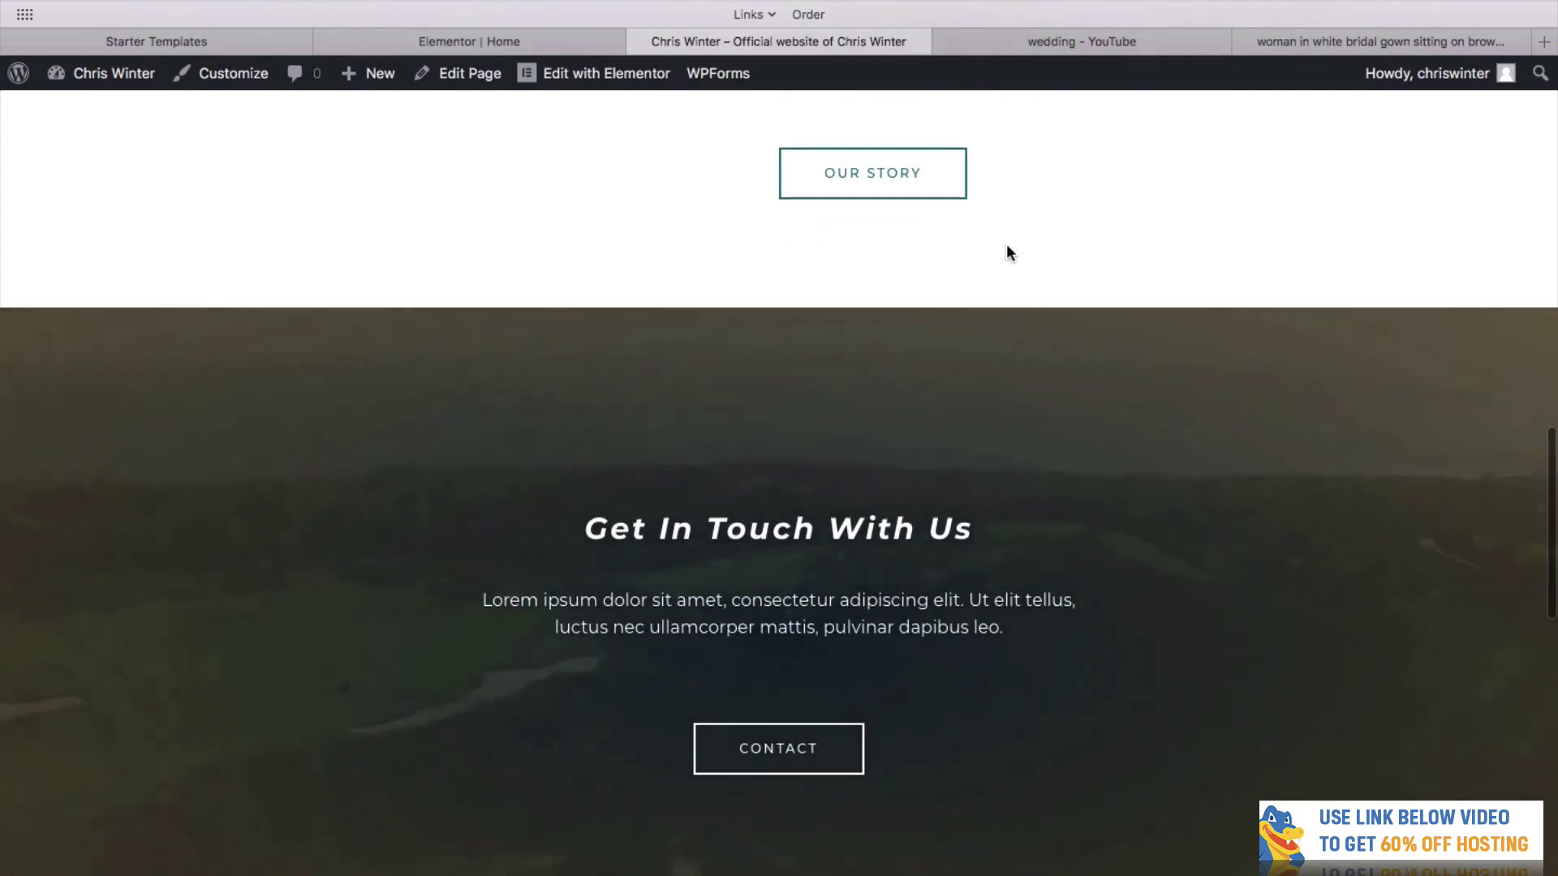
scroll(1006, 243, down, 1)
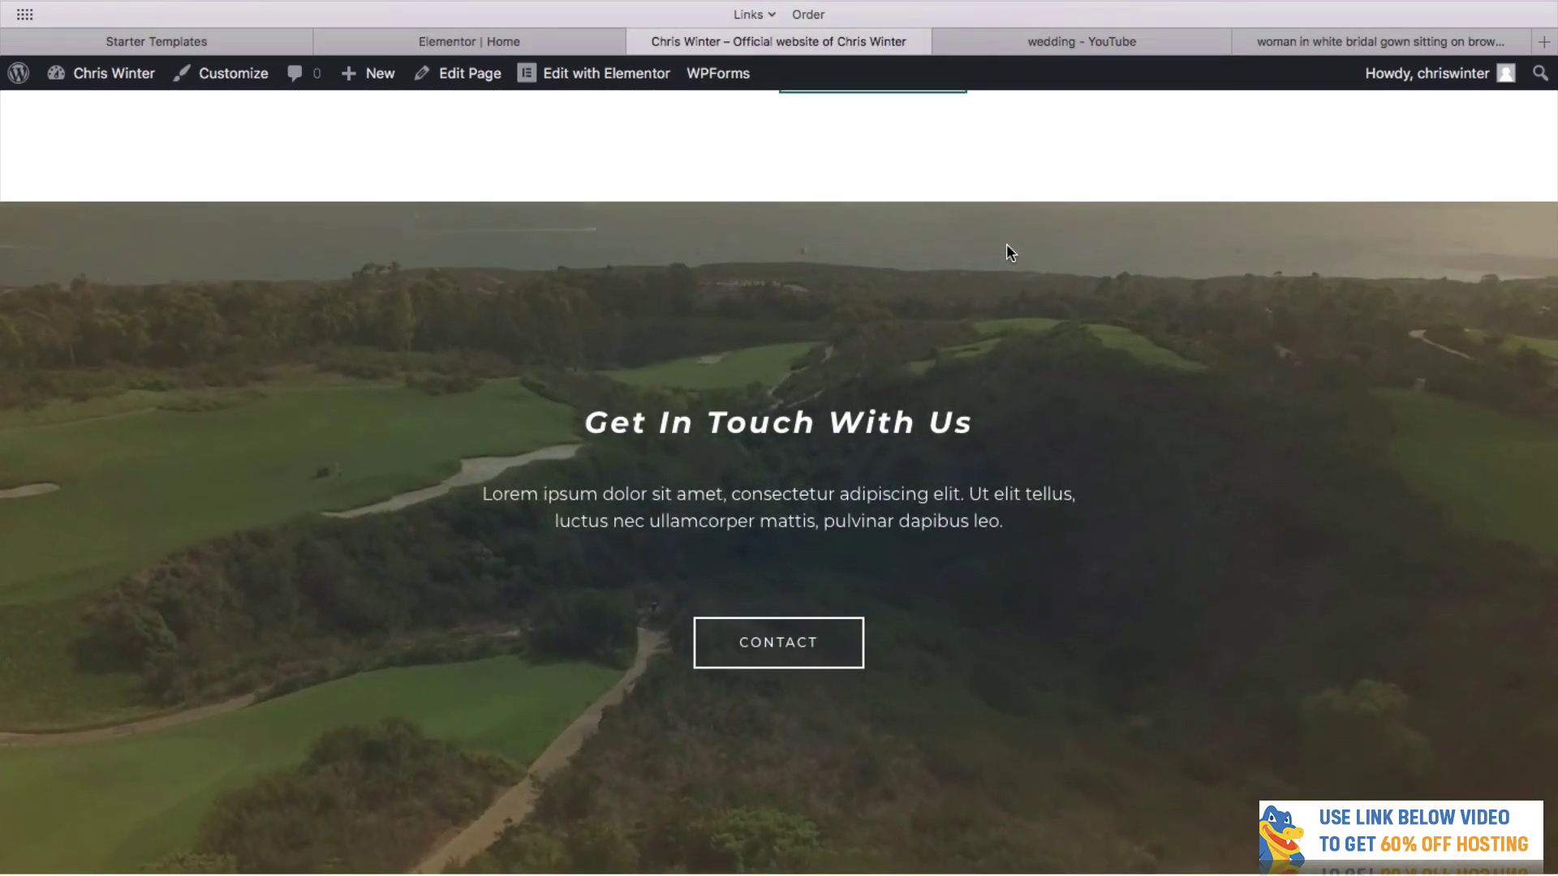
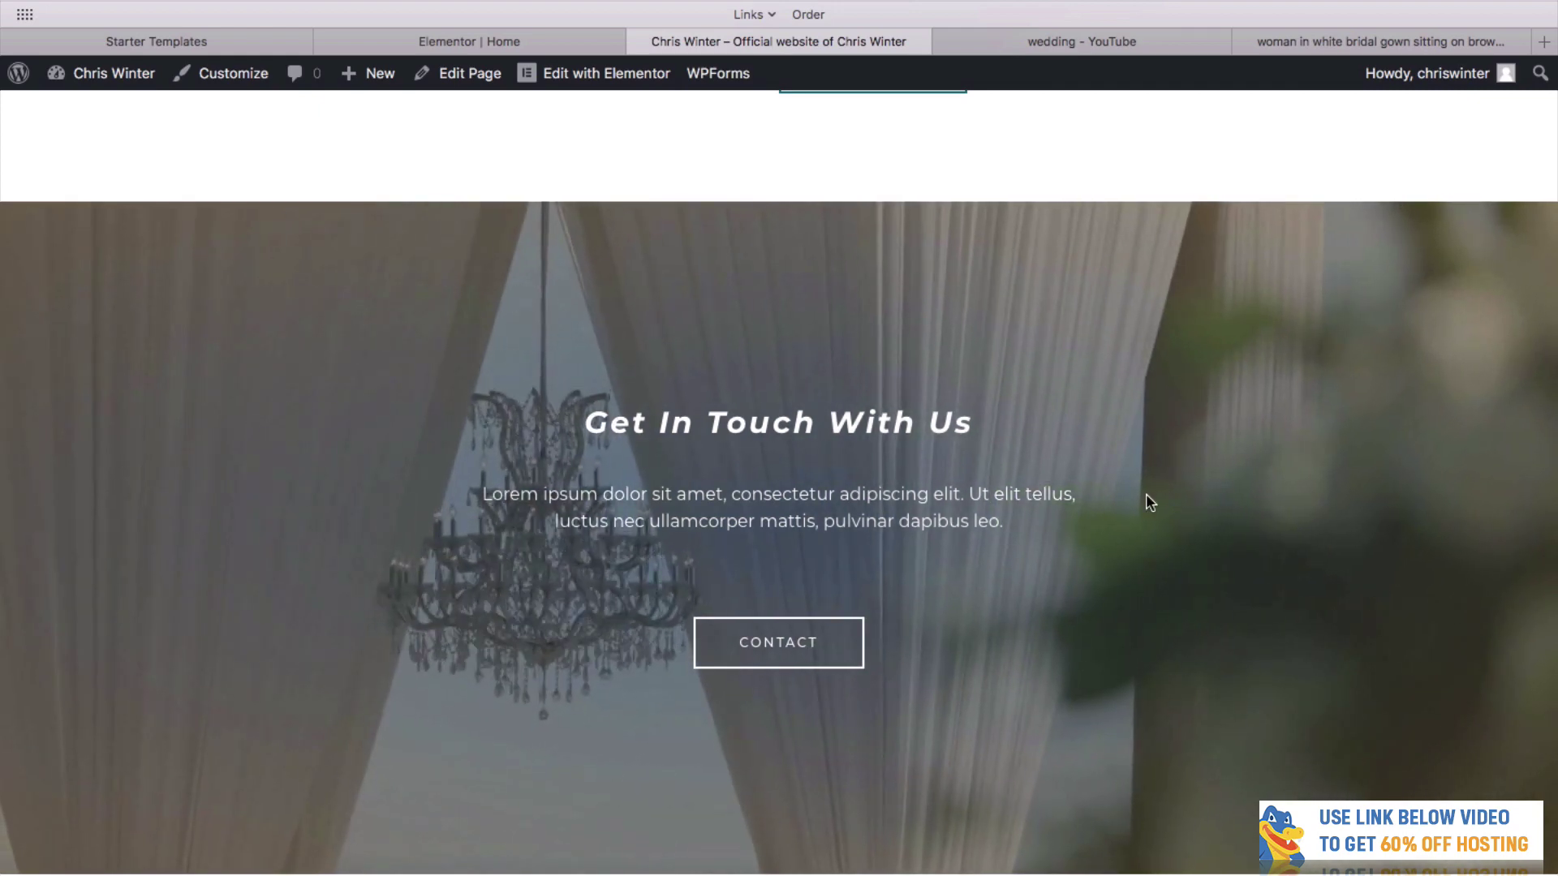
Return to the Elementor editor and start editing the Basic Gallery
scroll(1146, 497, down, 2)
scroll(1146, 496, up, 2)
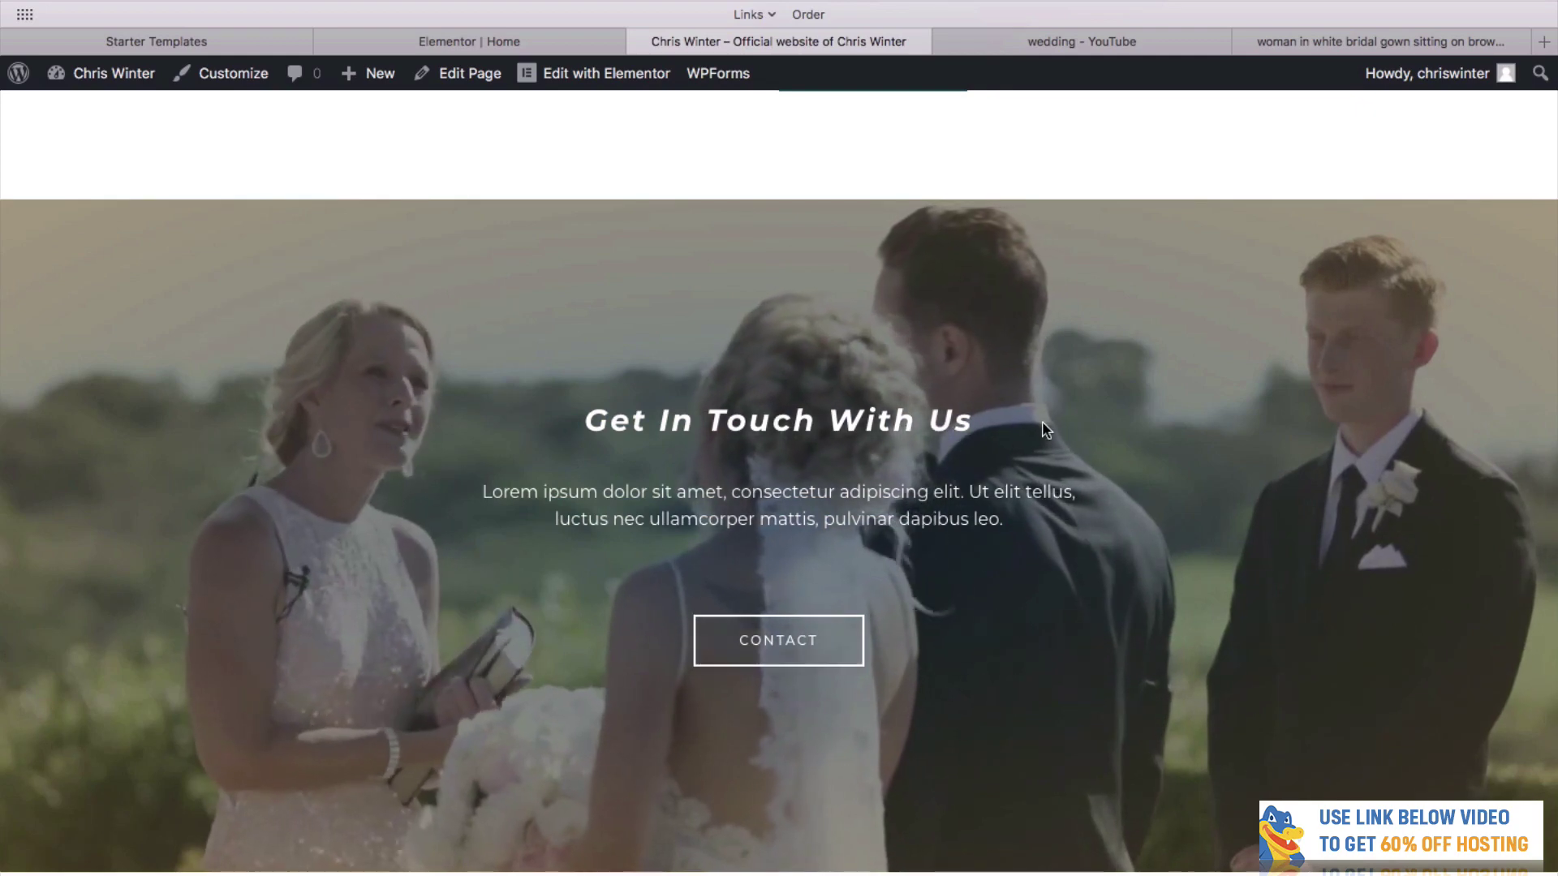
scroll(1000, 471, down, 3)
scroll(1000, 471, down, 5)
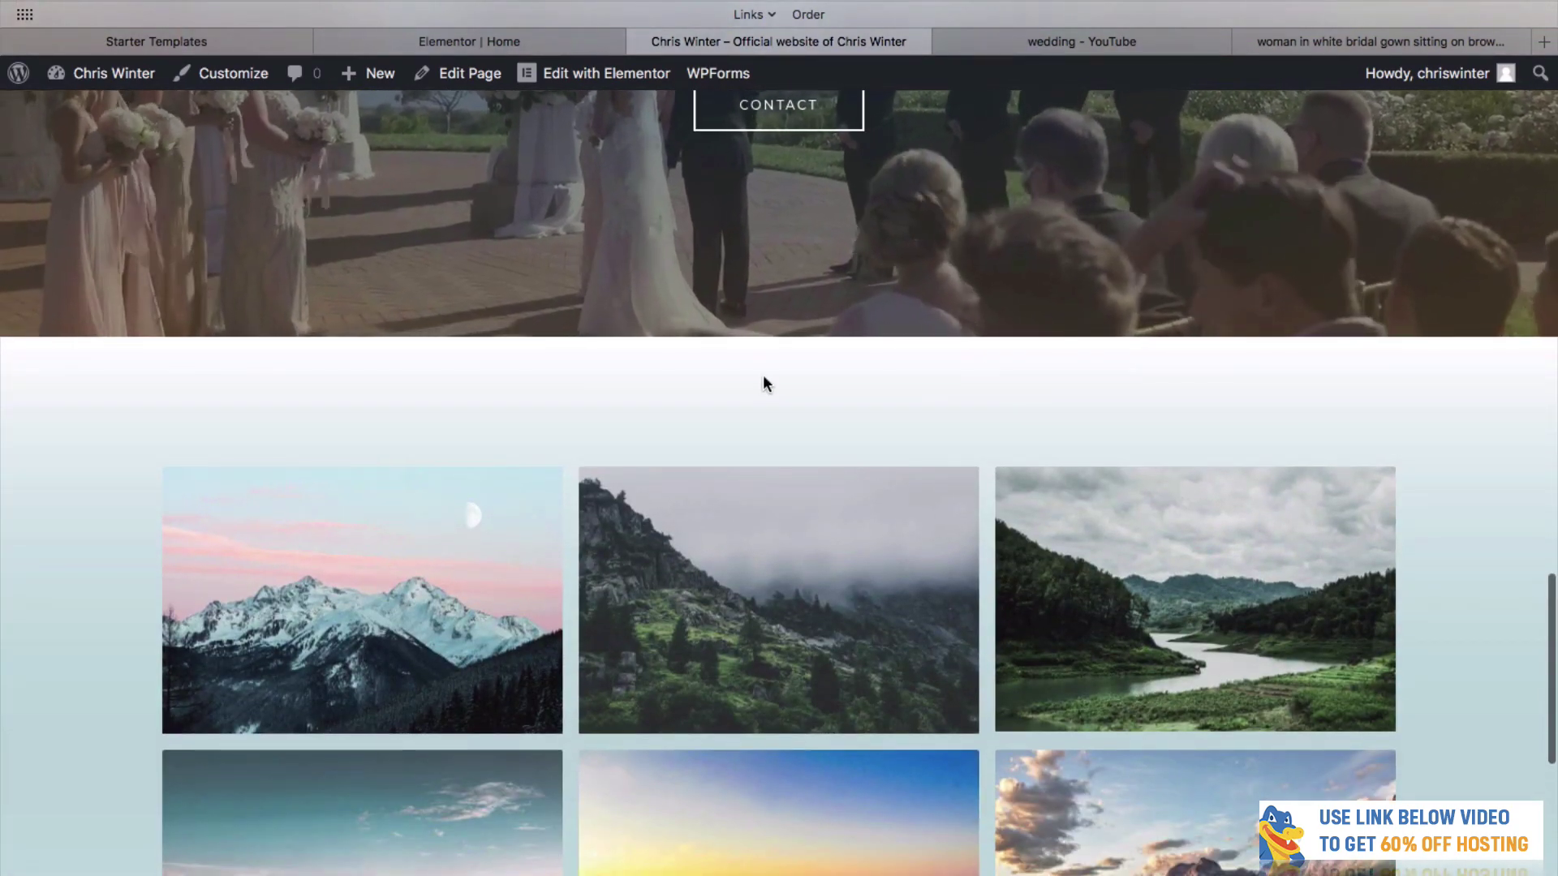
scroll(691, 521, down, 3)
scroll(691, 521, down, 1)
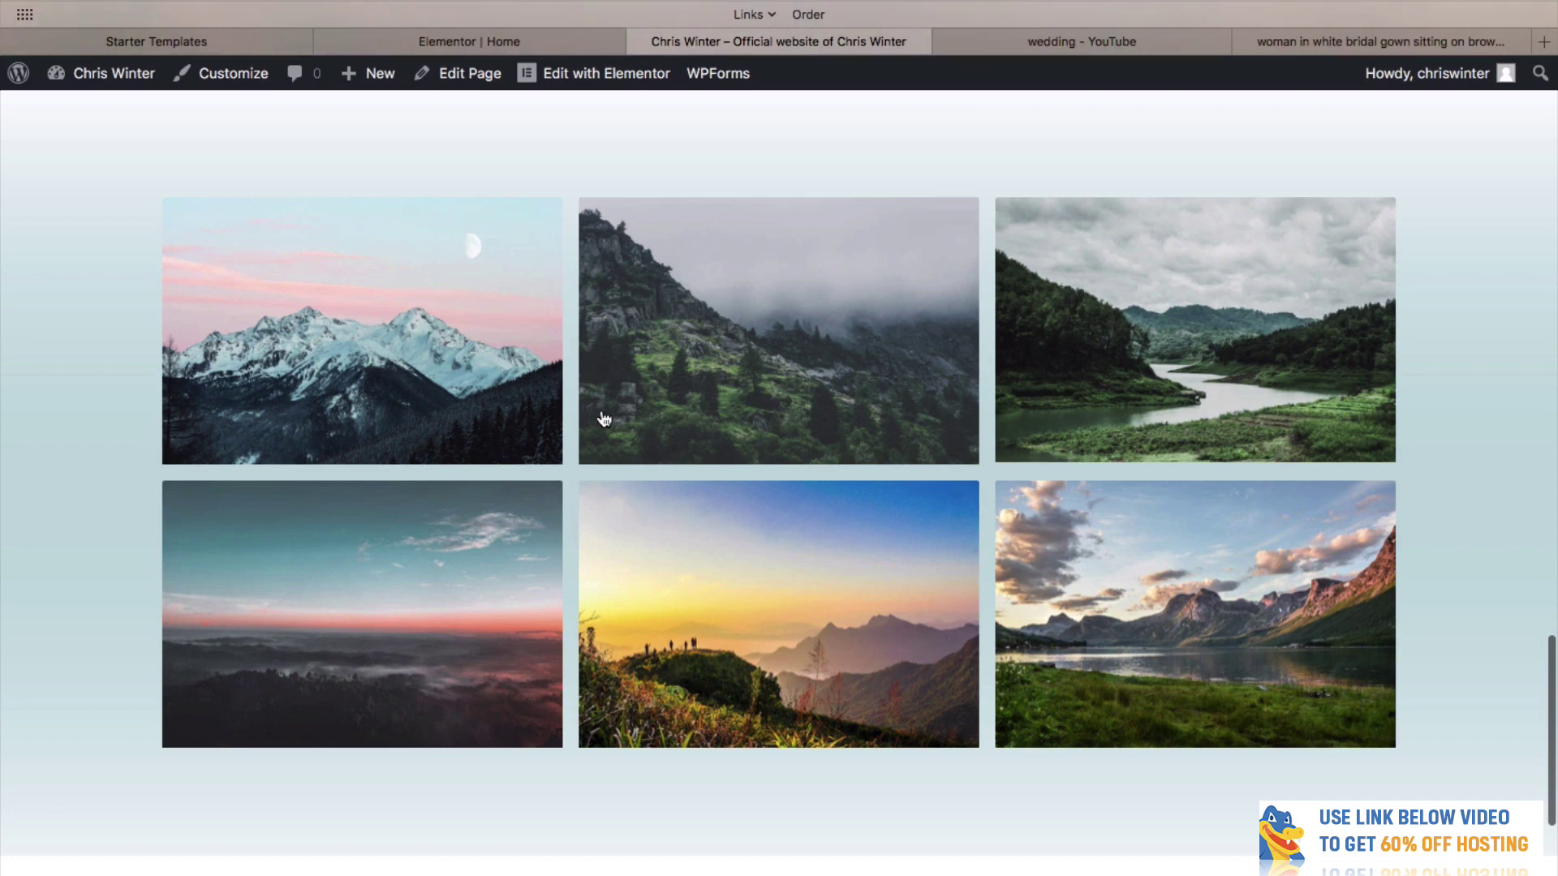
click(581, 44)
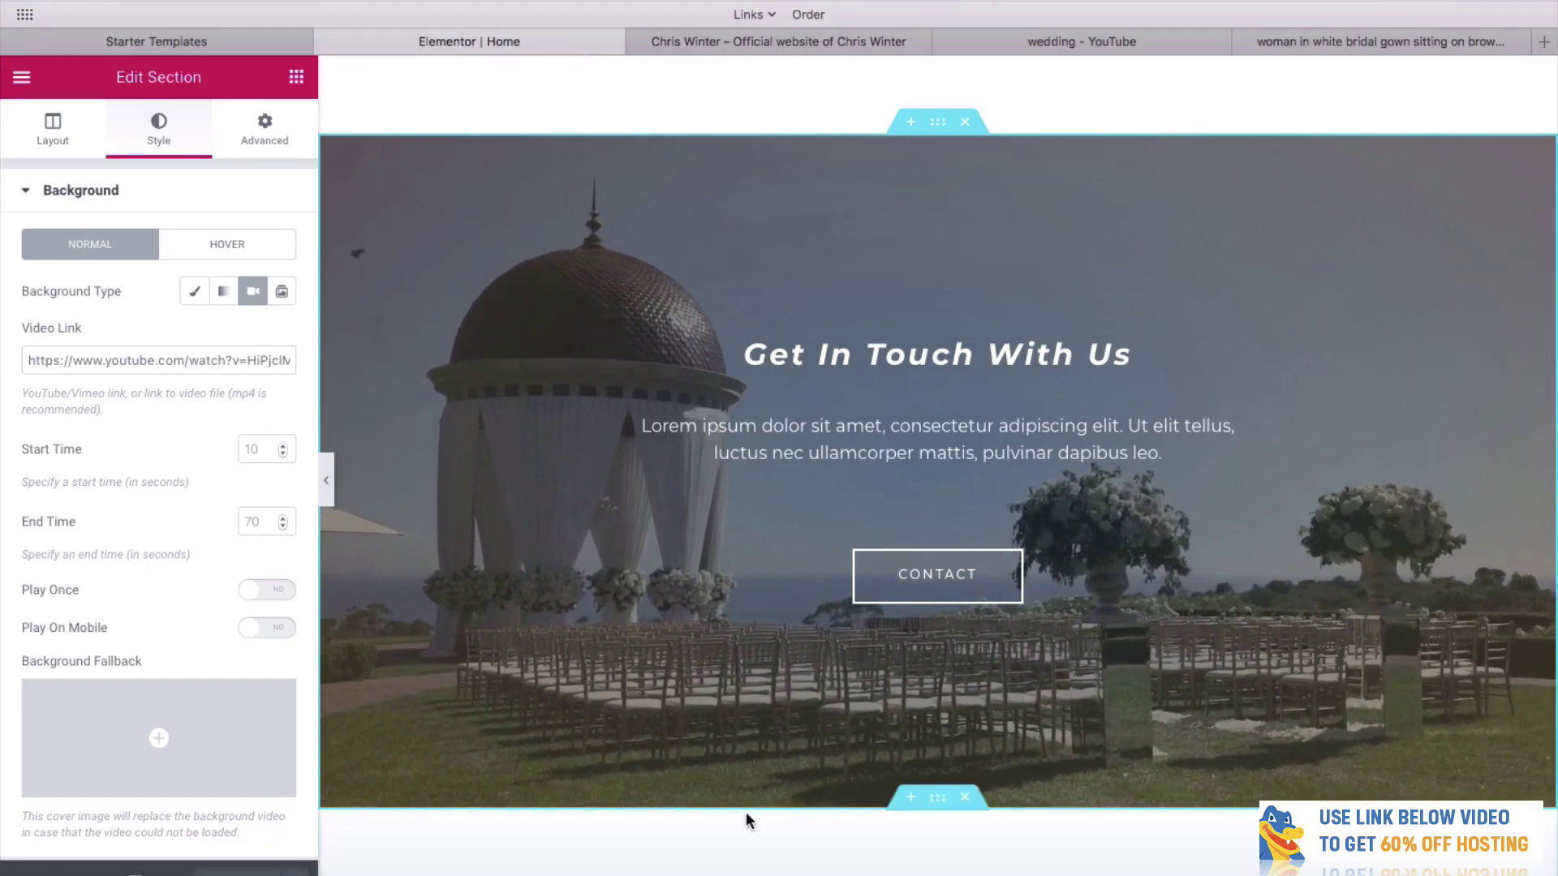
scroll(746, 812, down, 8)
scroll(734, 558, down, 1)
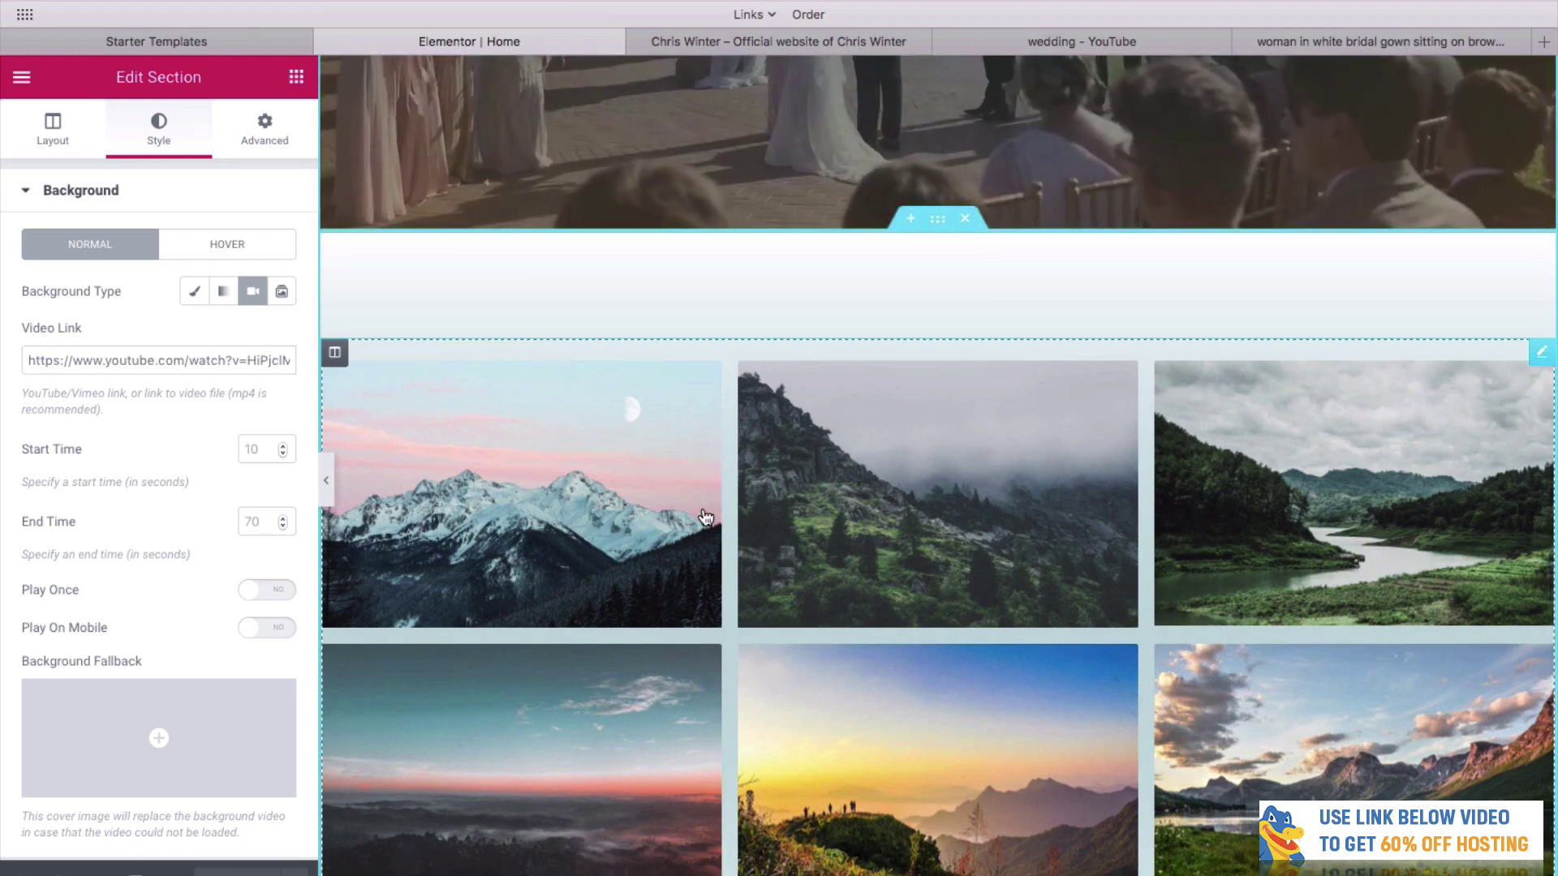
right_click(733, 364)
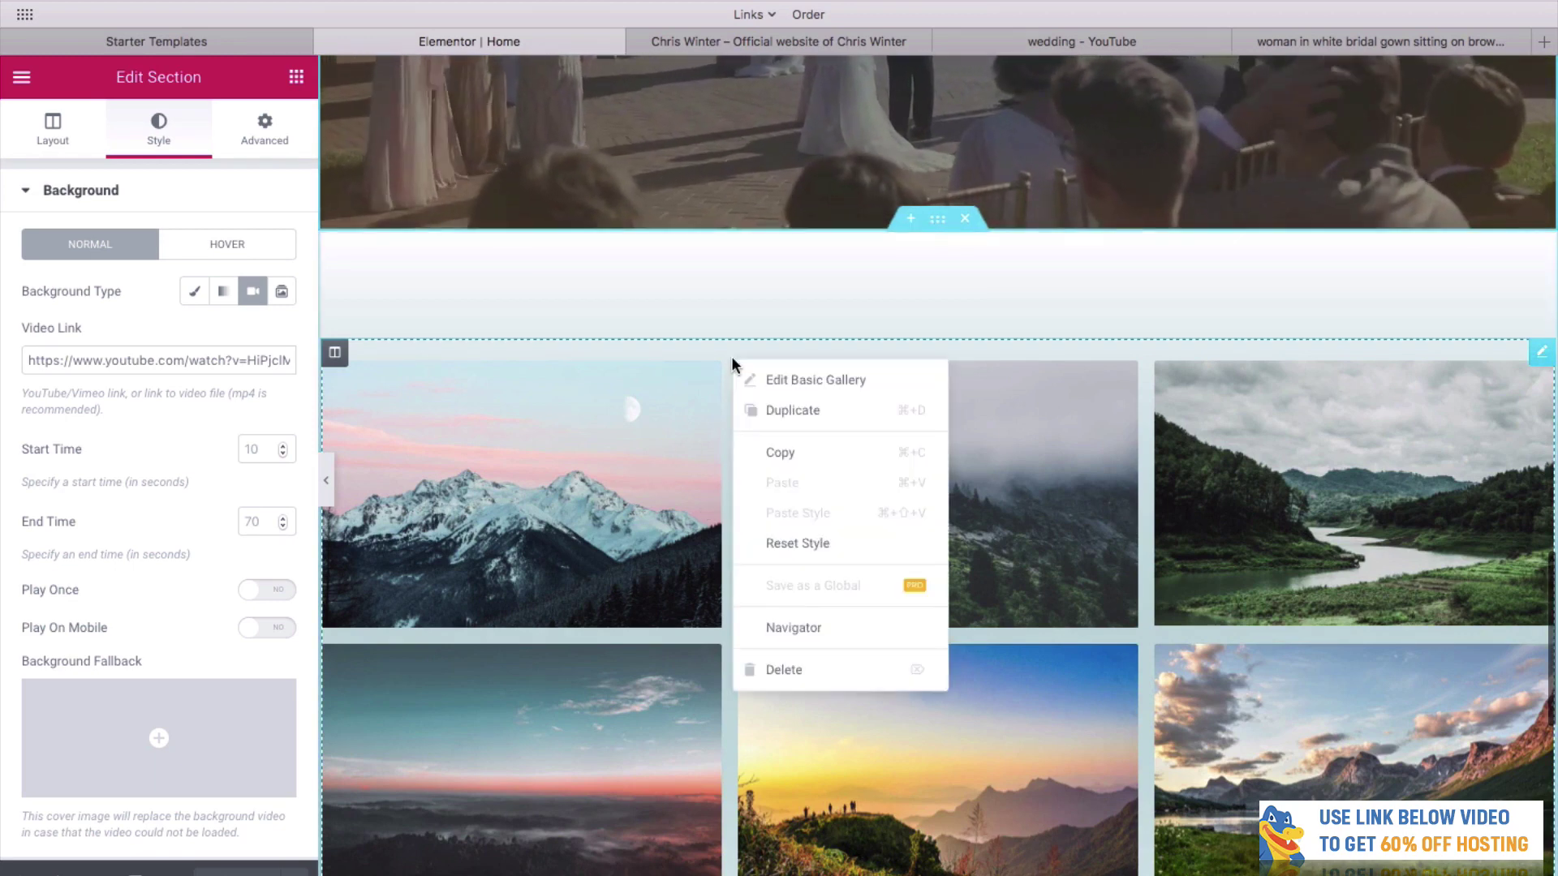
click(750, 379)
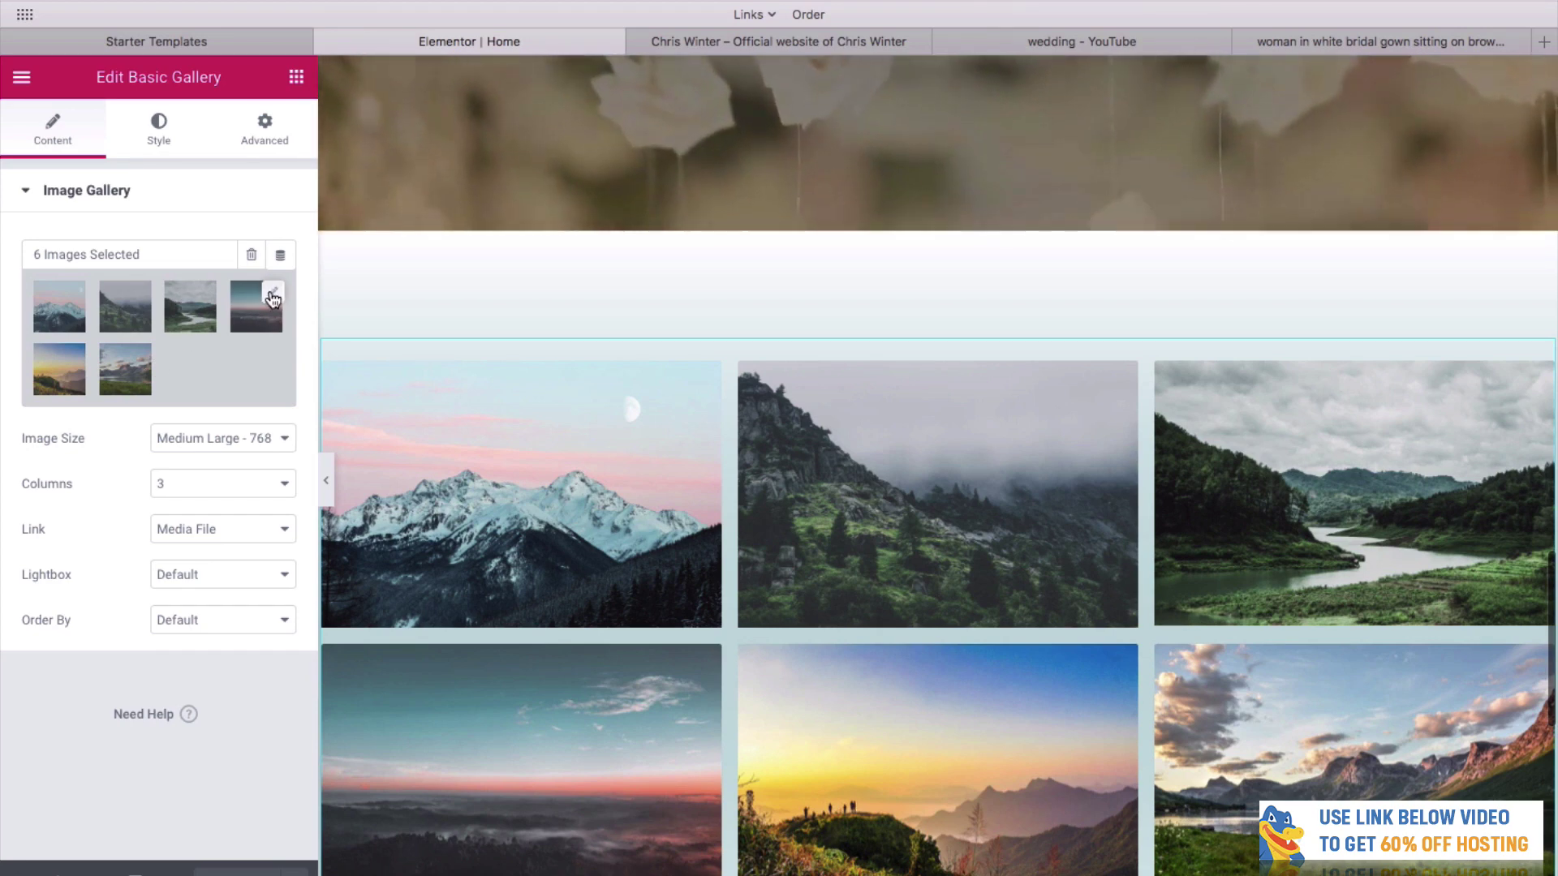
Reorder the landscapes: sunset sea second, snowy mountain third, foggy forest fourth, then browse the media library
click(273, 296)
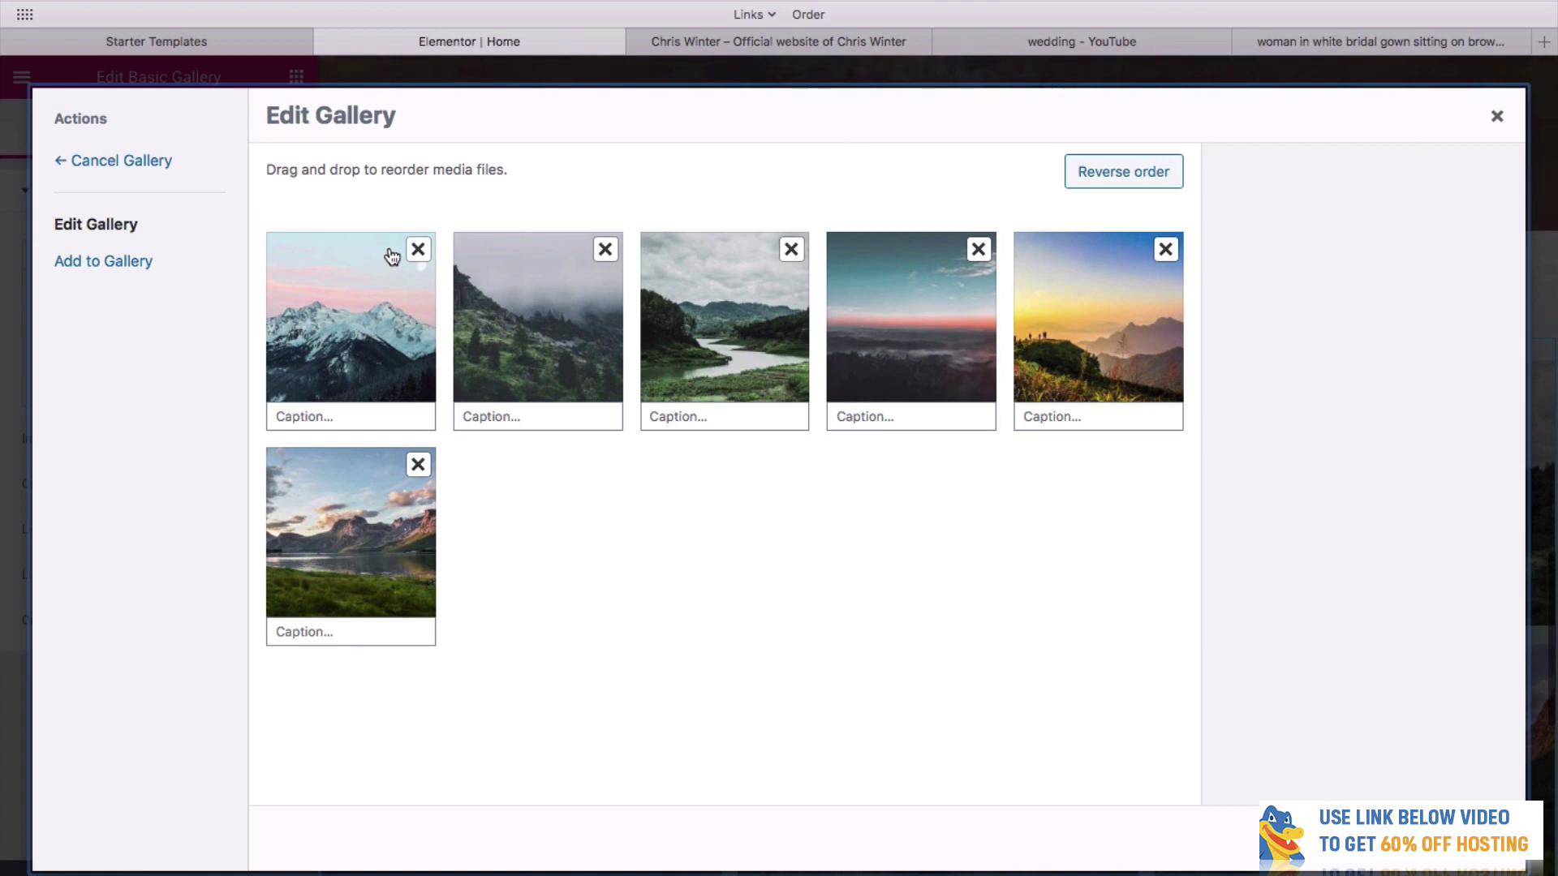
drag(417, 256, 799, 296)
drag(969, 343, 523, 329)
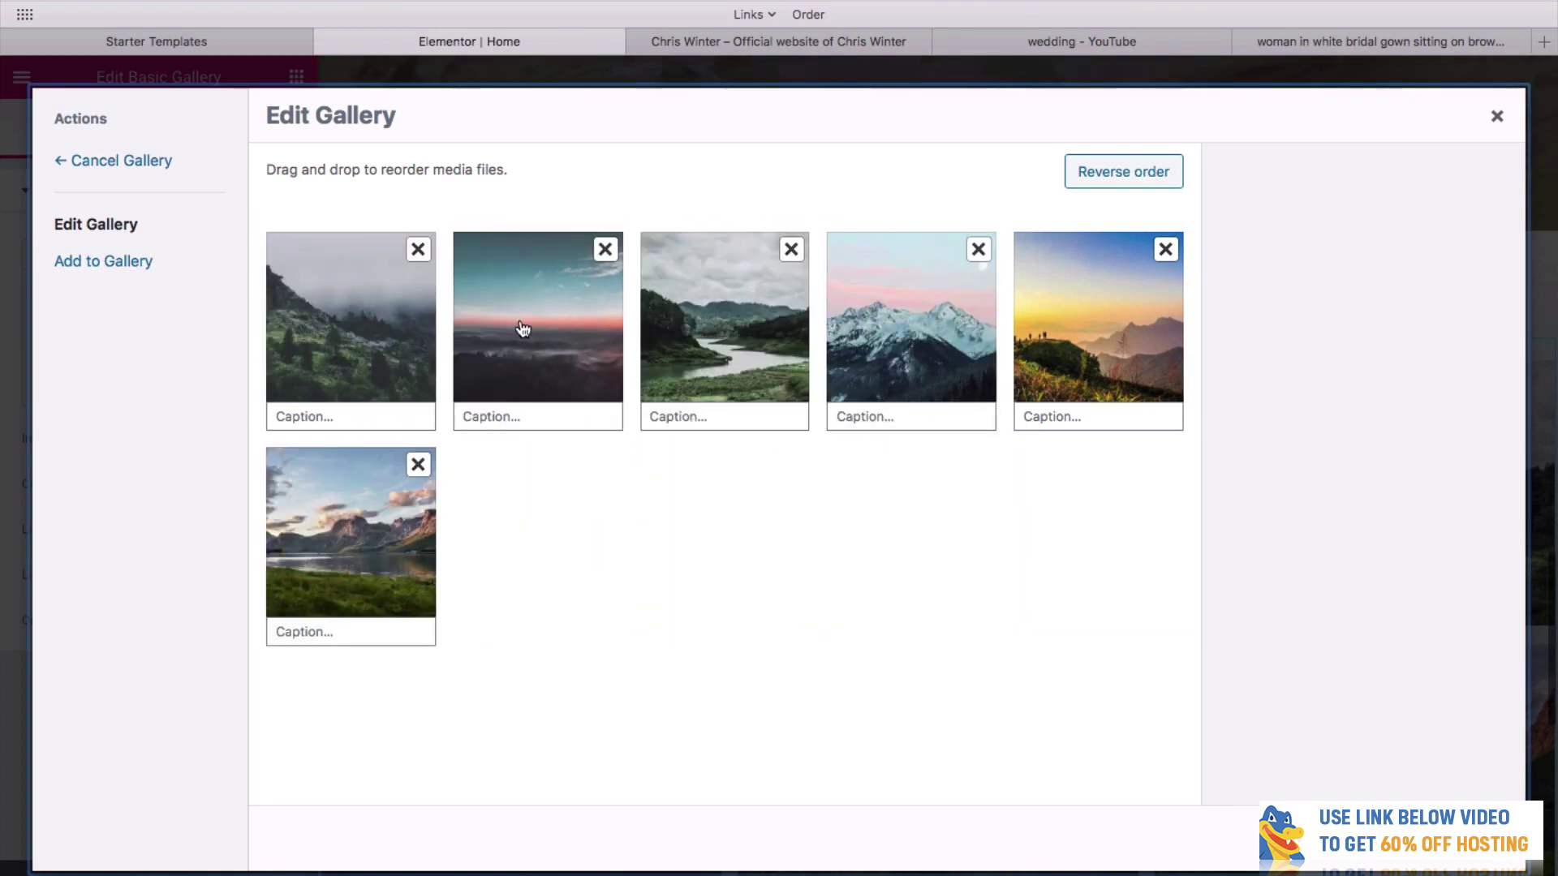
drag(374, 358, 983, 349)
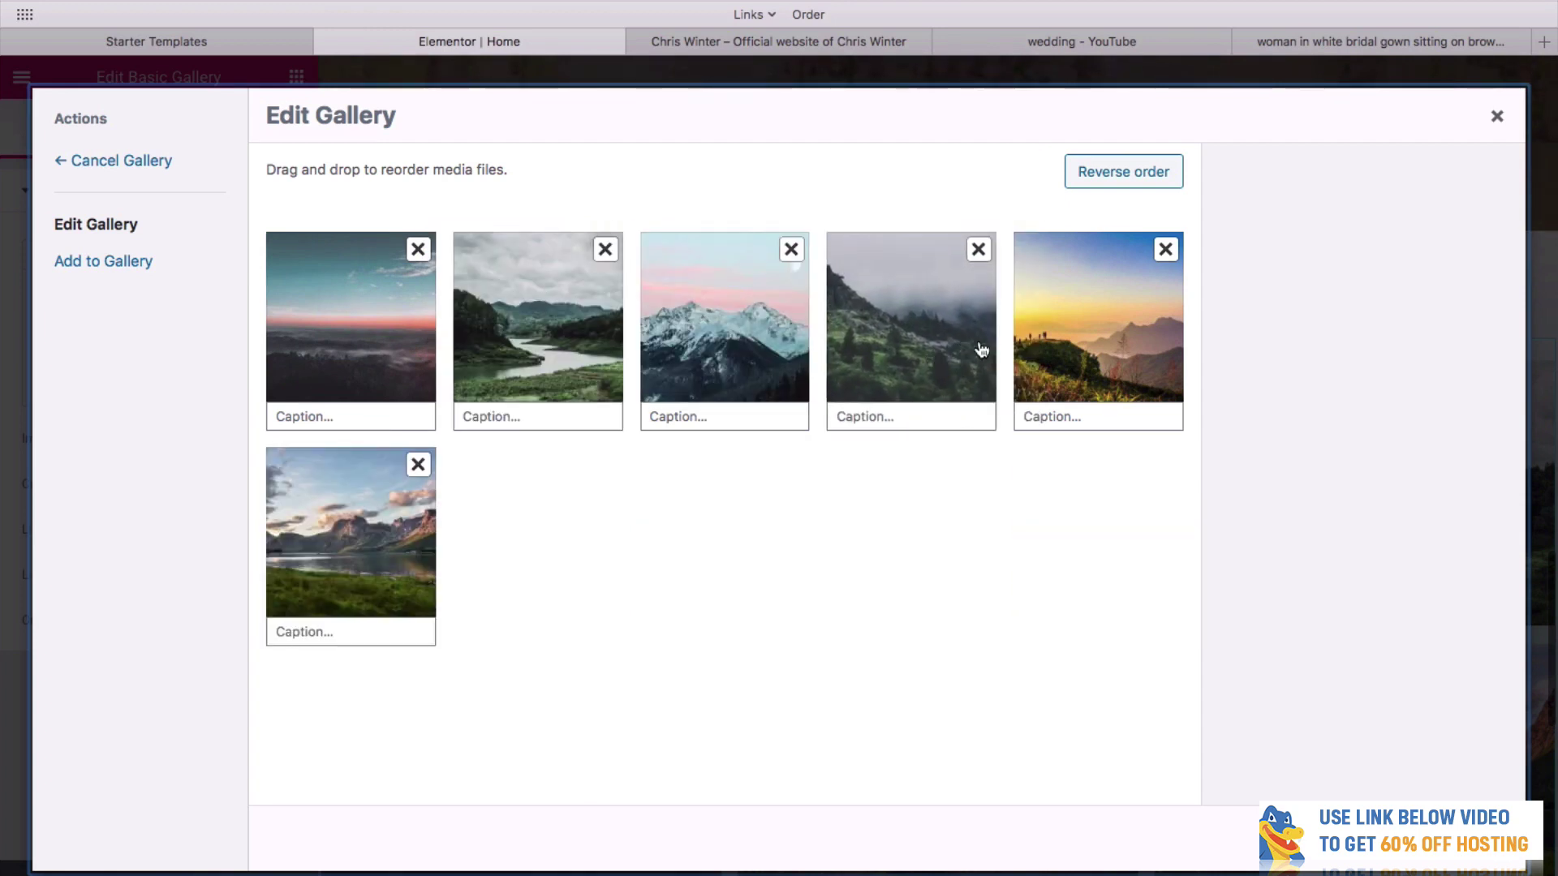
click(141, 266)
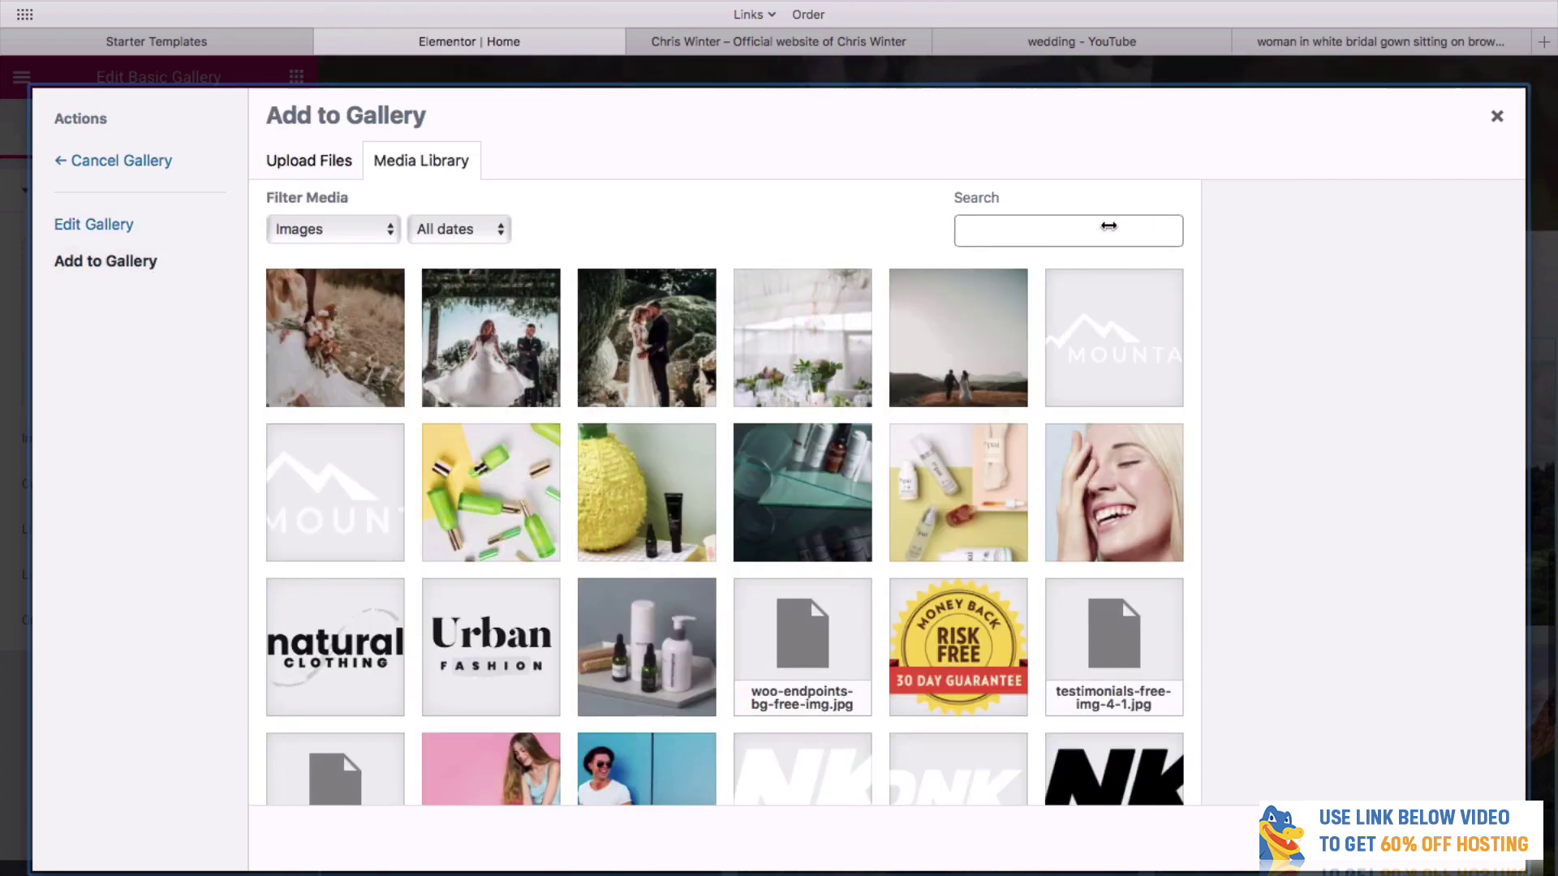
Upload the bouquet, Mr & Mrs sign and couple landscape photos from the Wedding folder
drag(1552, 260, 1052, 261)
click(1252, 276)
click(1352, 433)
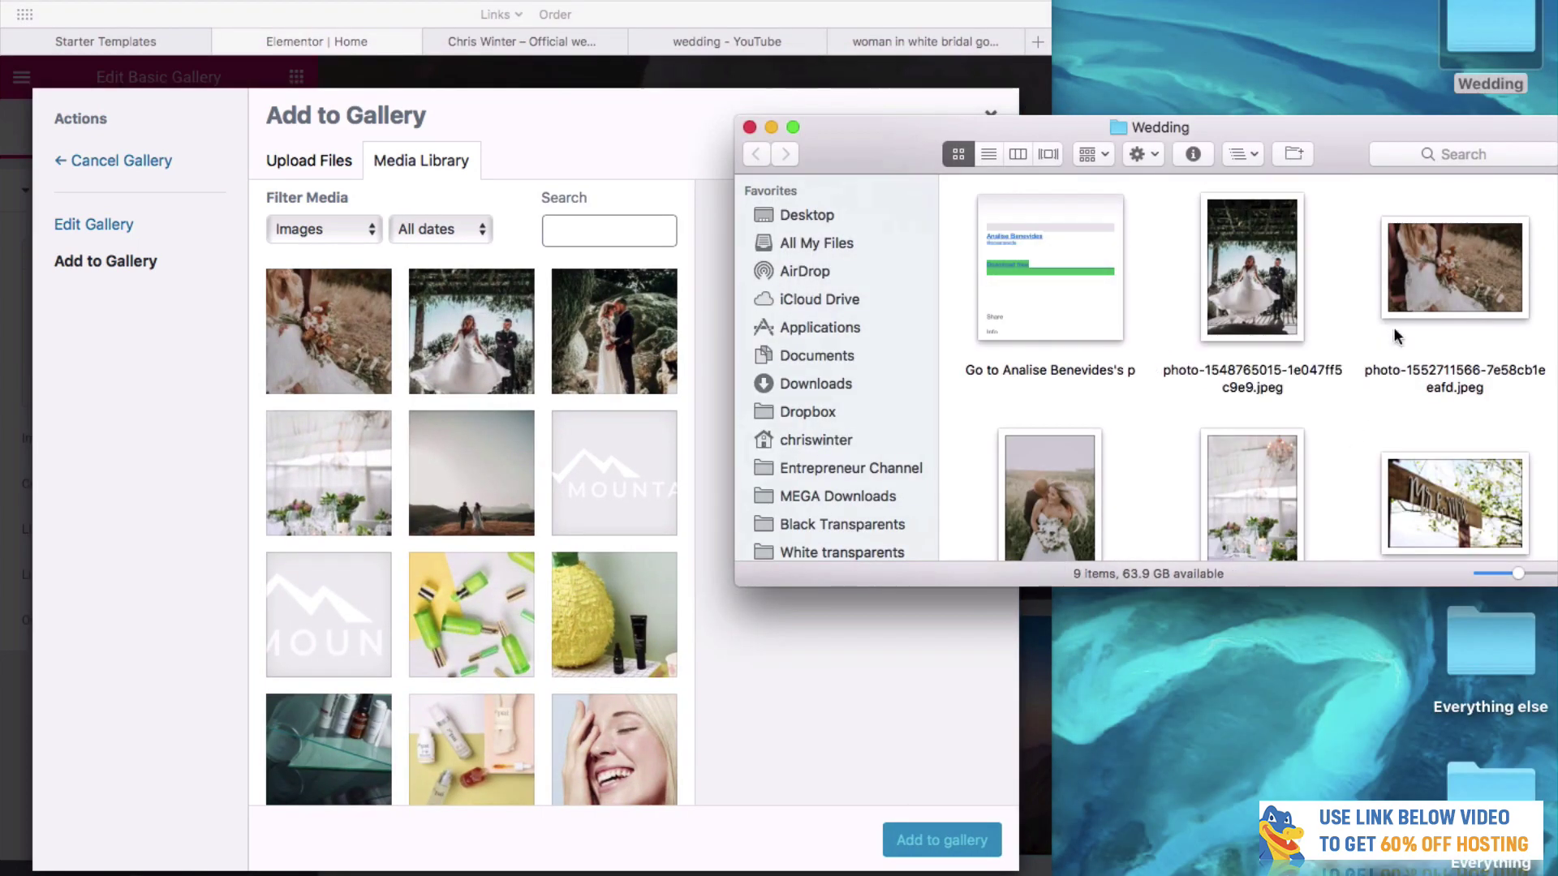
click(1431, 276)
scroll(1402, 463, down, 2)
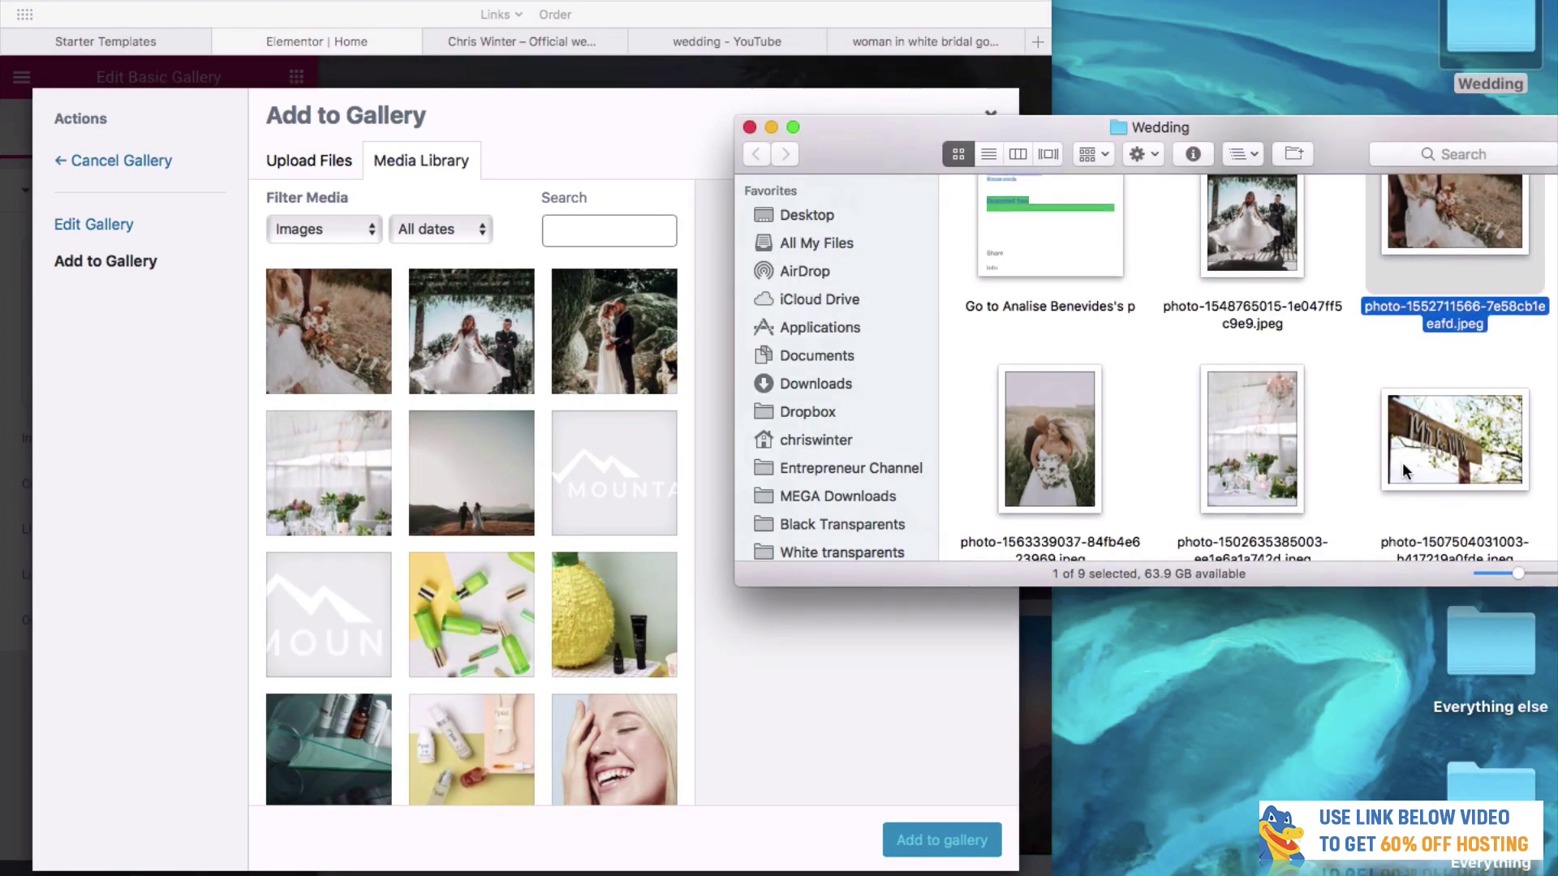
super+click(1398, 442)
scroll(1389, 422, down, 3)
super+click(1263, 494)
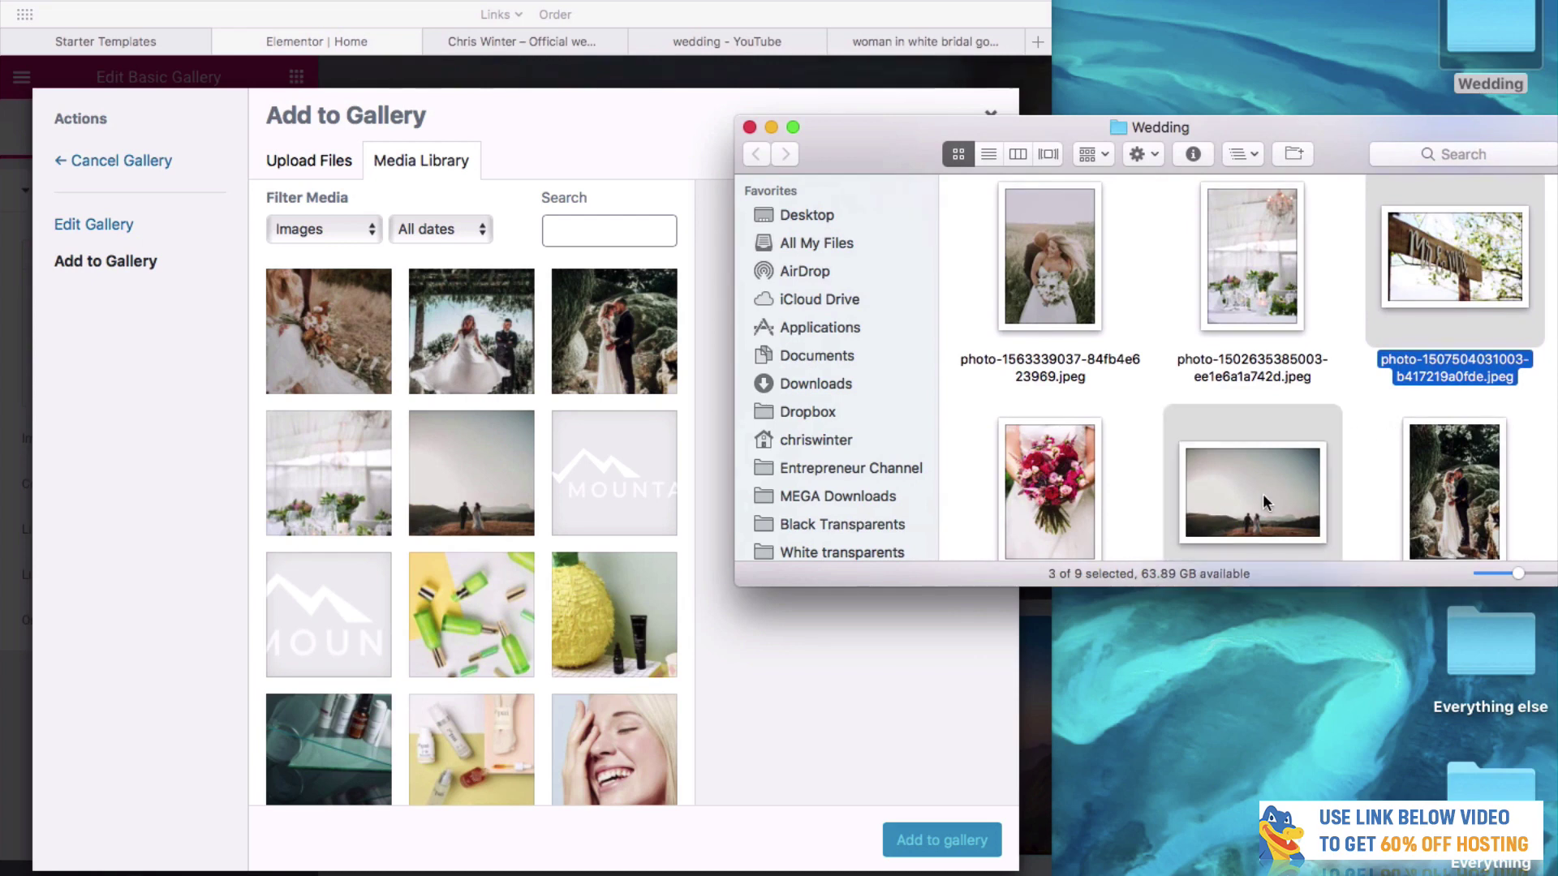
scroll(1262, 494, down, 2)
drag(1255, 439, 514, 230)
click(528, 185)
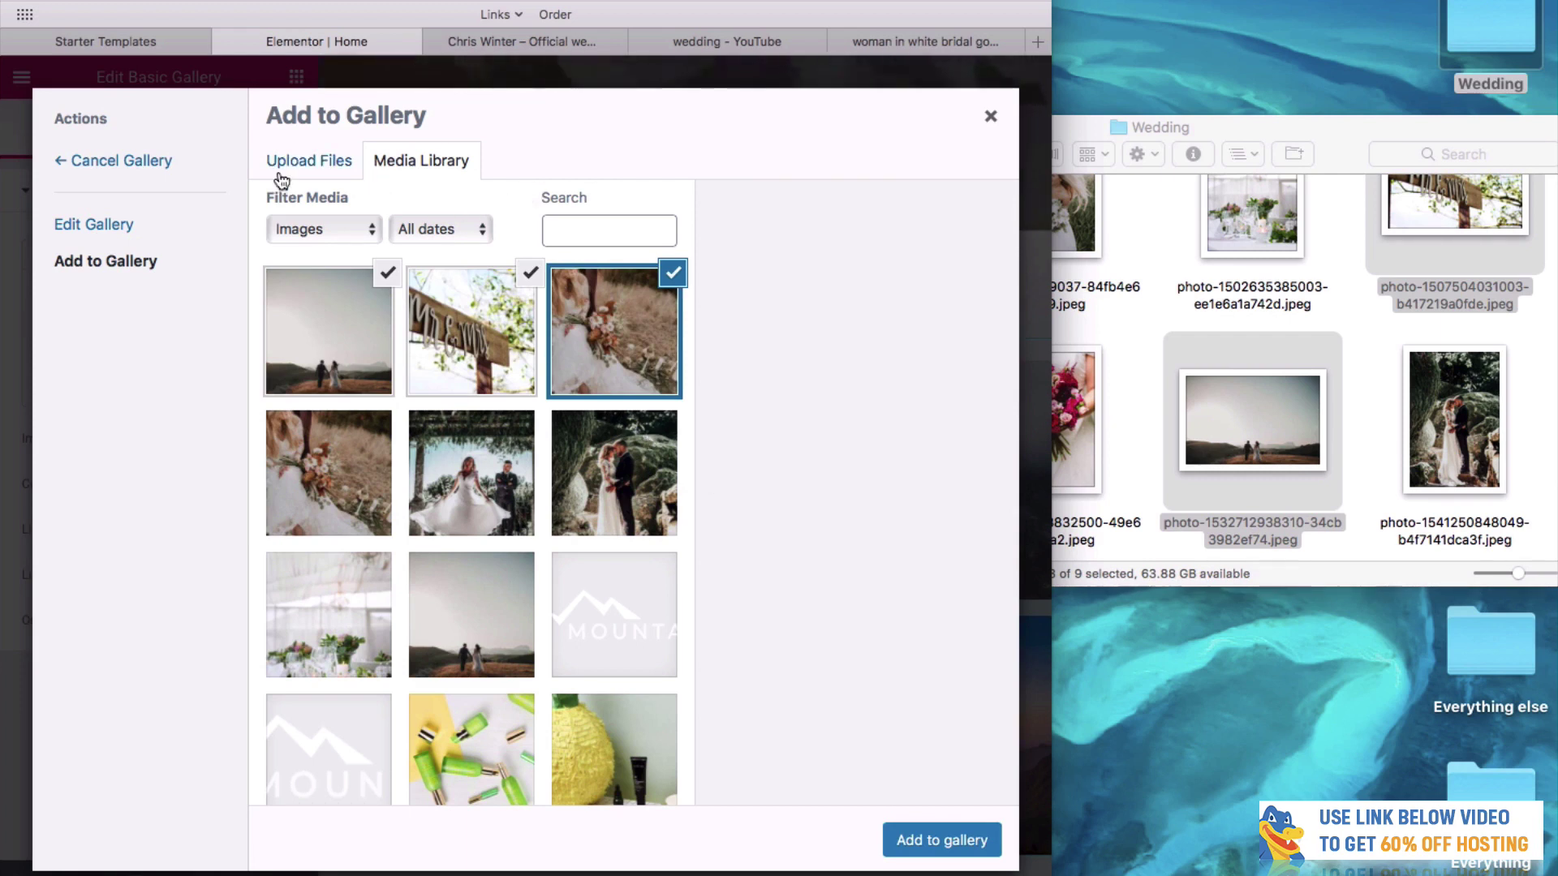
click(159, 228)
Add the three selected wedding photos to the gallery
scroll(554, 532, down, 3)
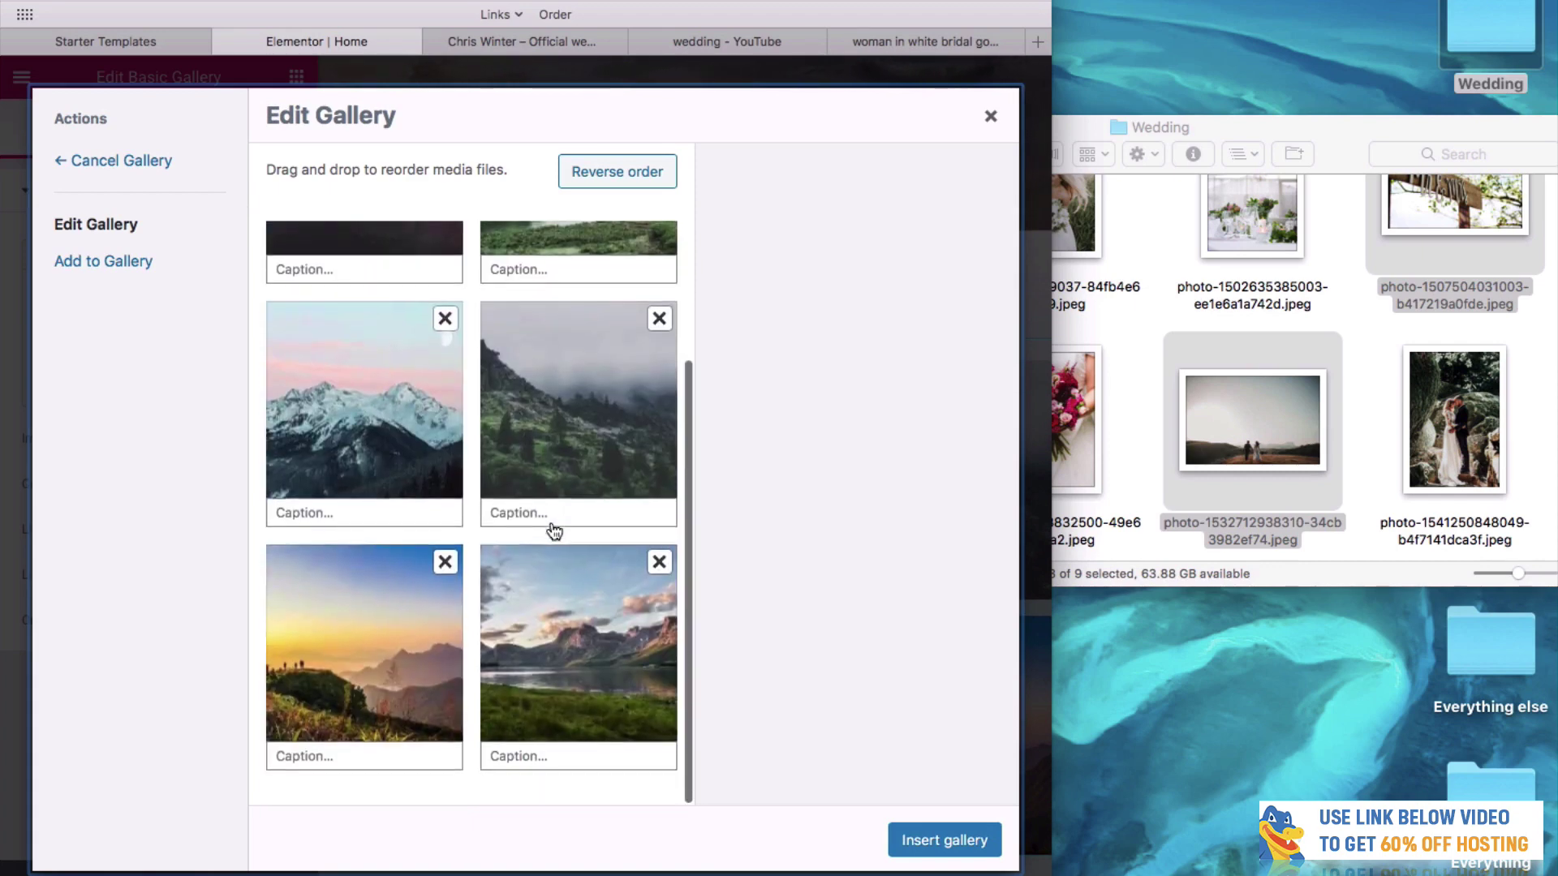
scroll(554, 532, up, 3)
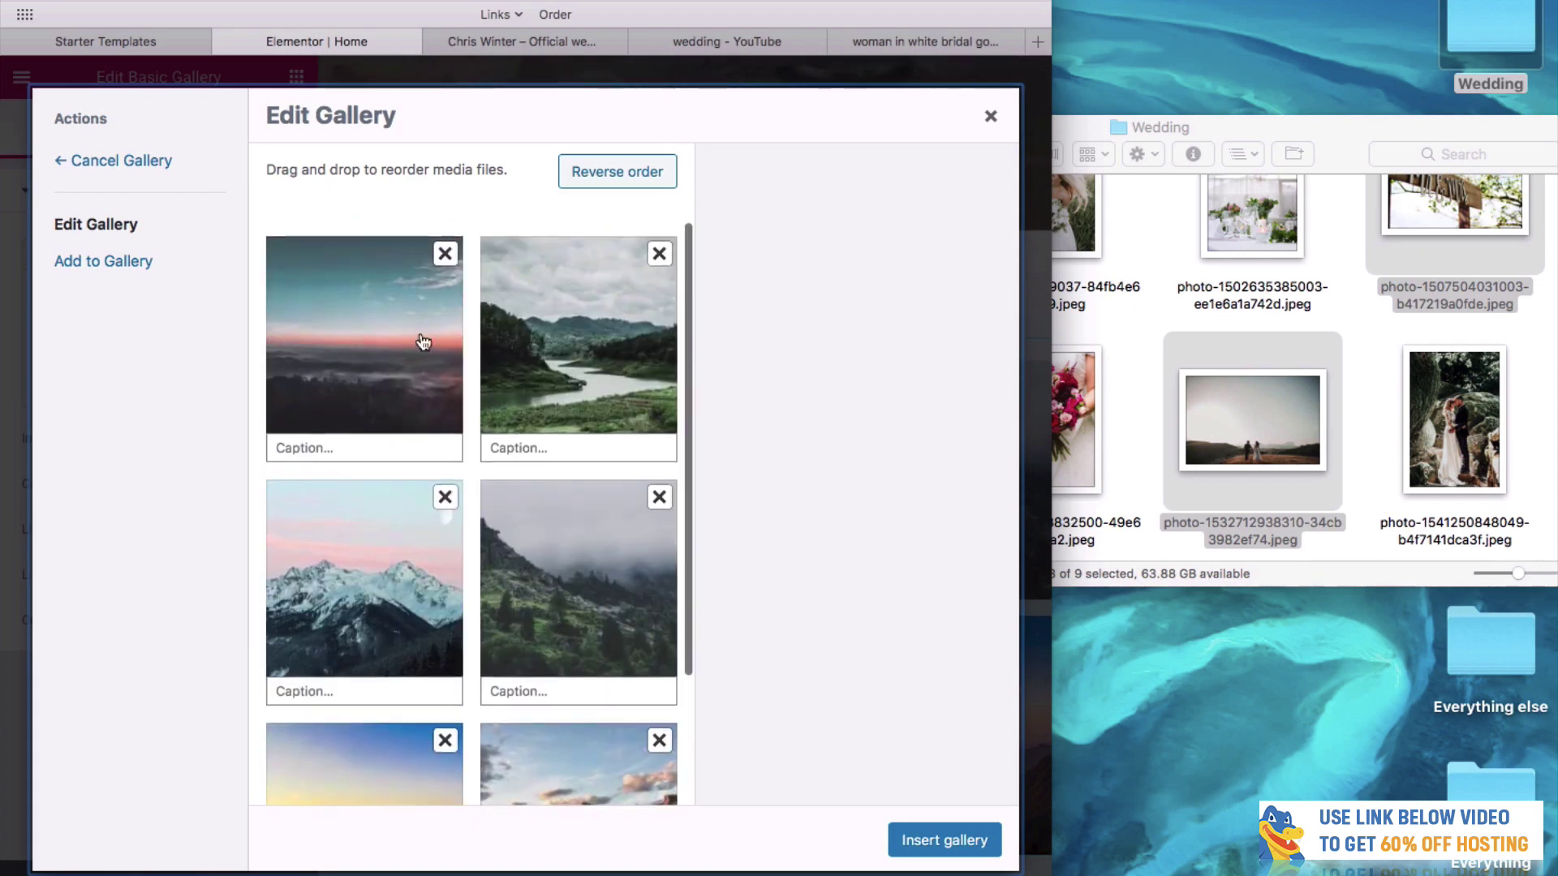
click(148, 262)
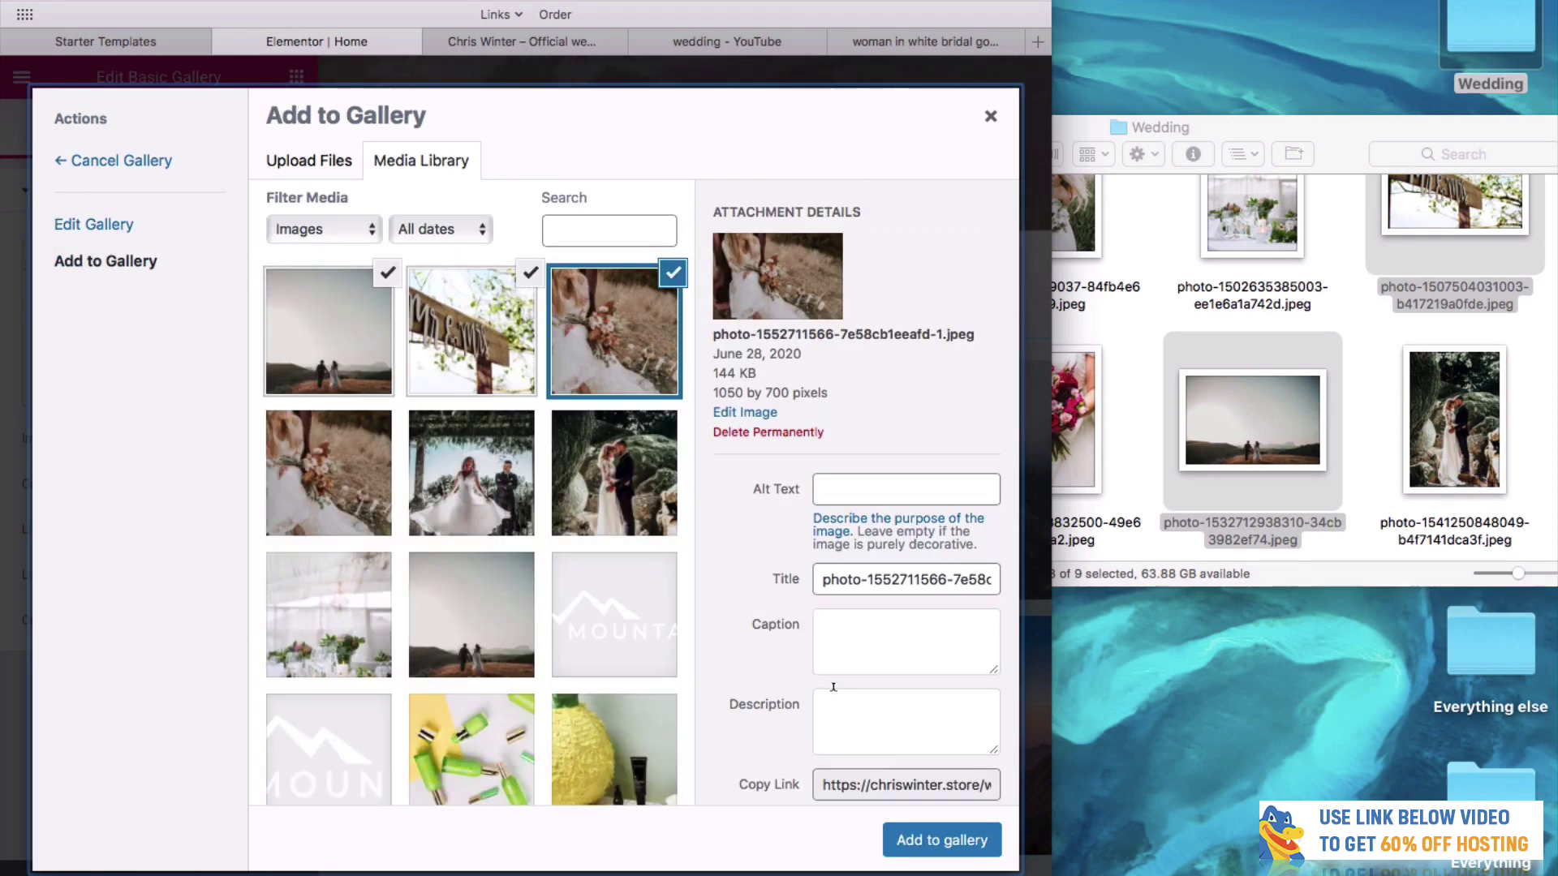
click(907, 842)
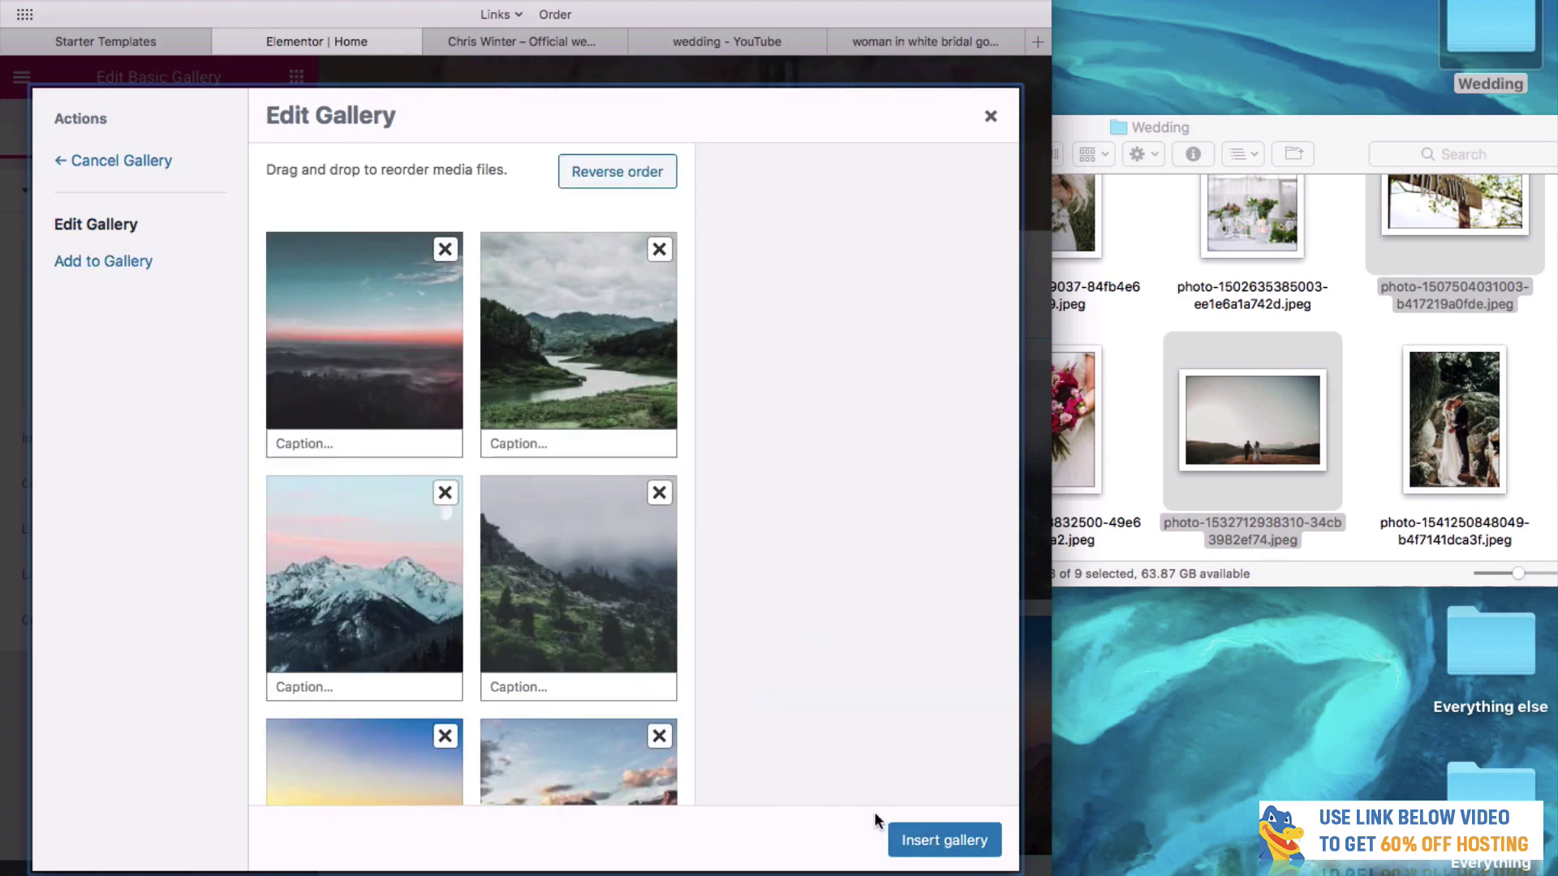
scroll(559, 556, down, 6)
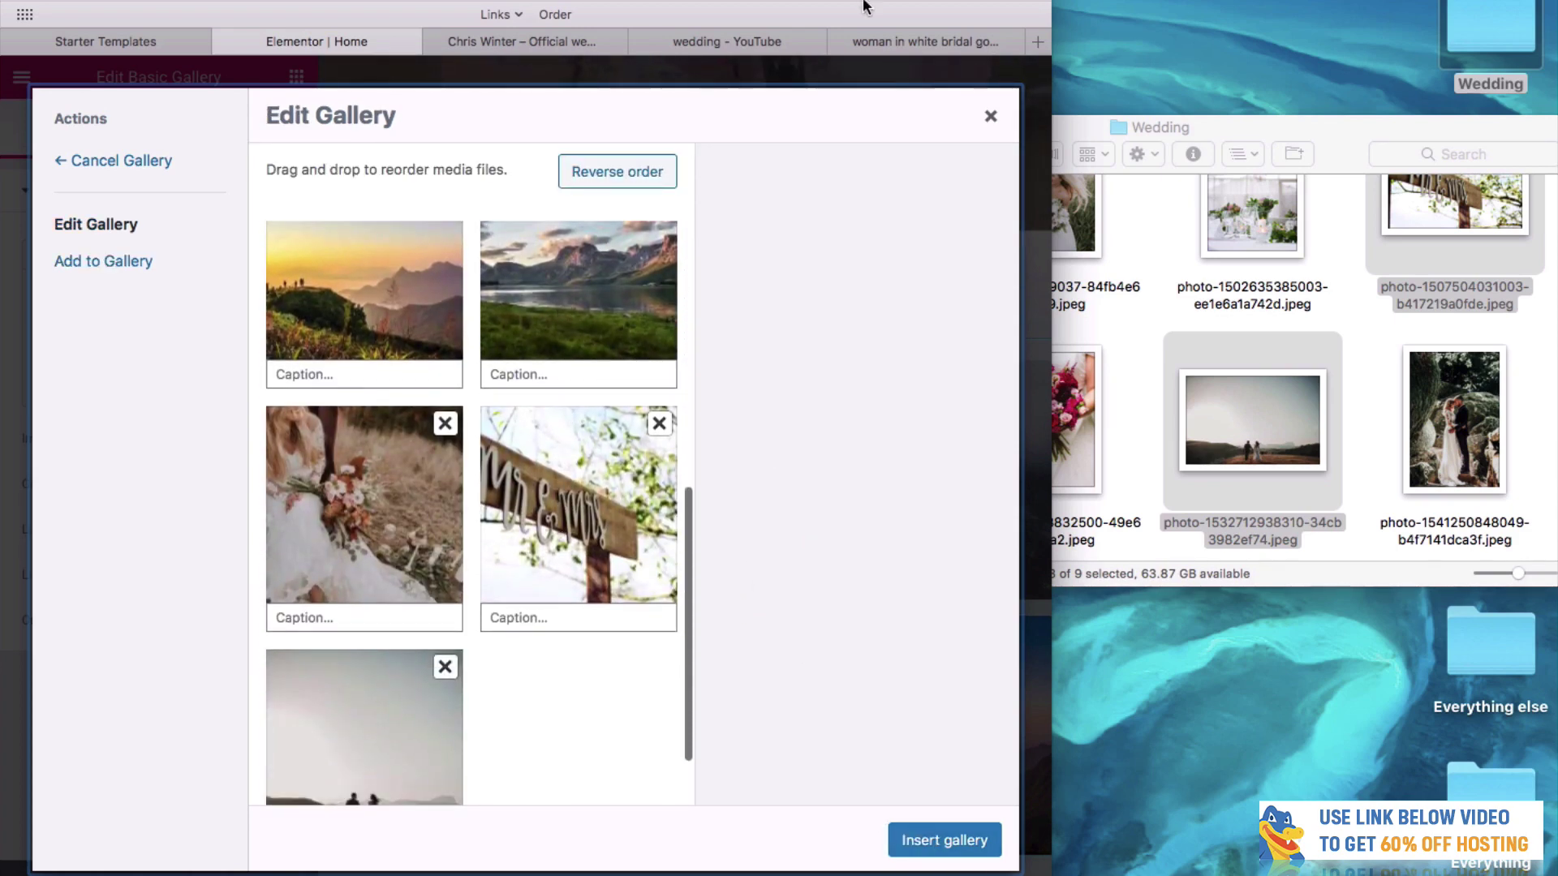
double_click(866, 11)
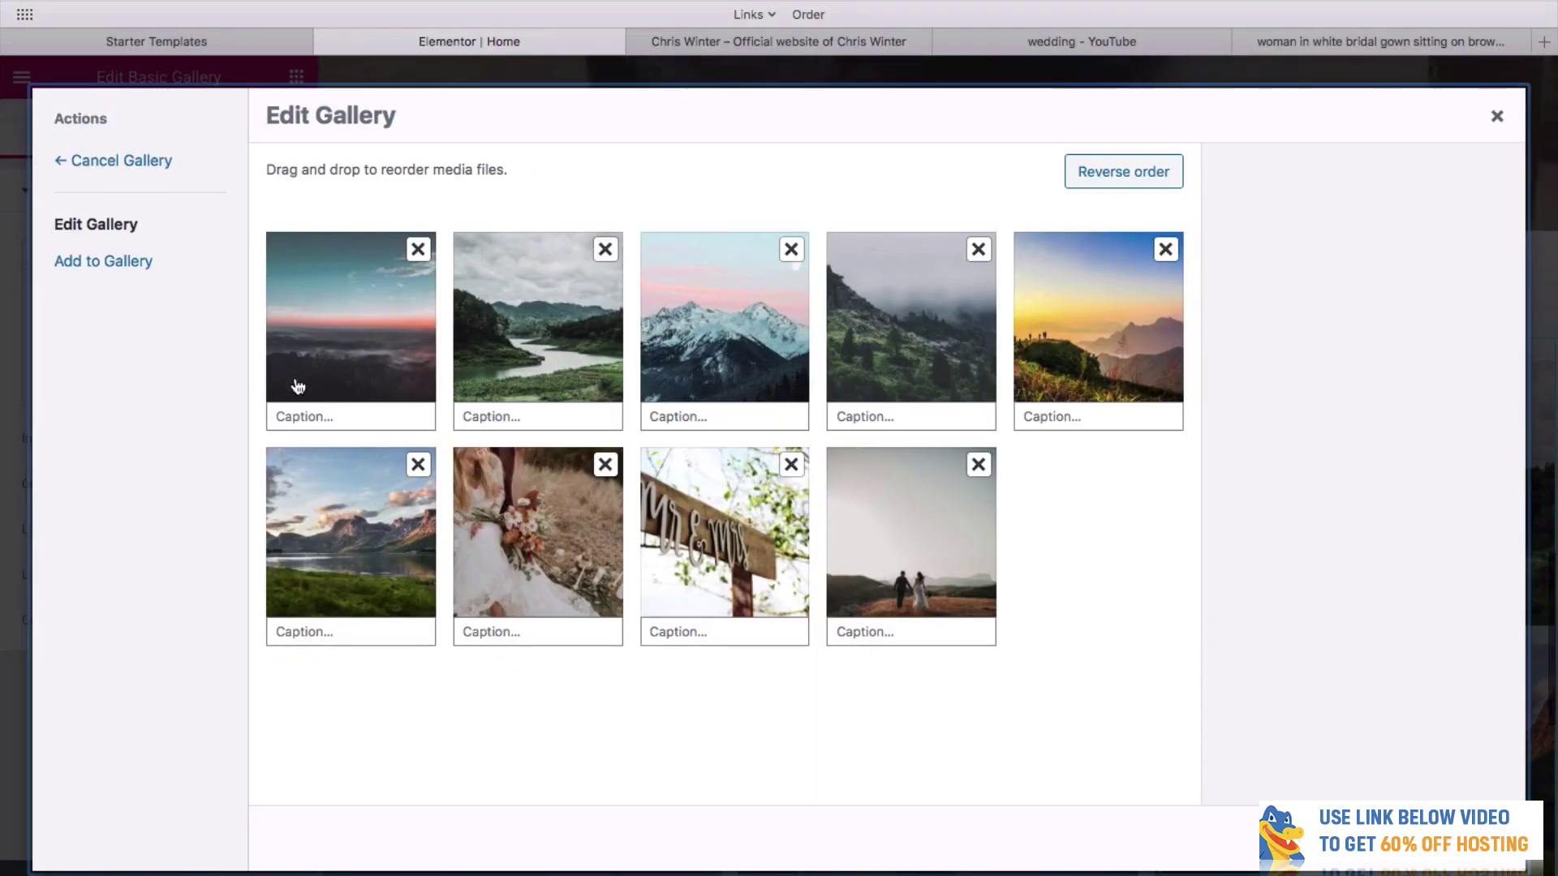
Remove the dark sunset, river and snowy mountain photos, put bouquet, couple, Mr & Mrs first, and insert
click(419, 253)
click(420, 252)
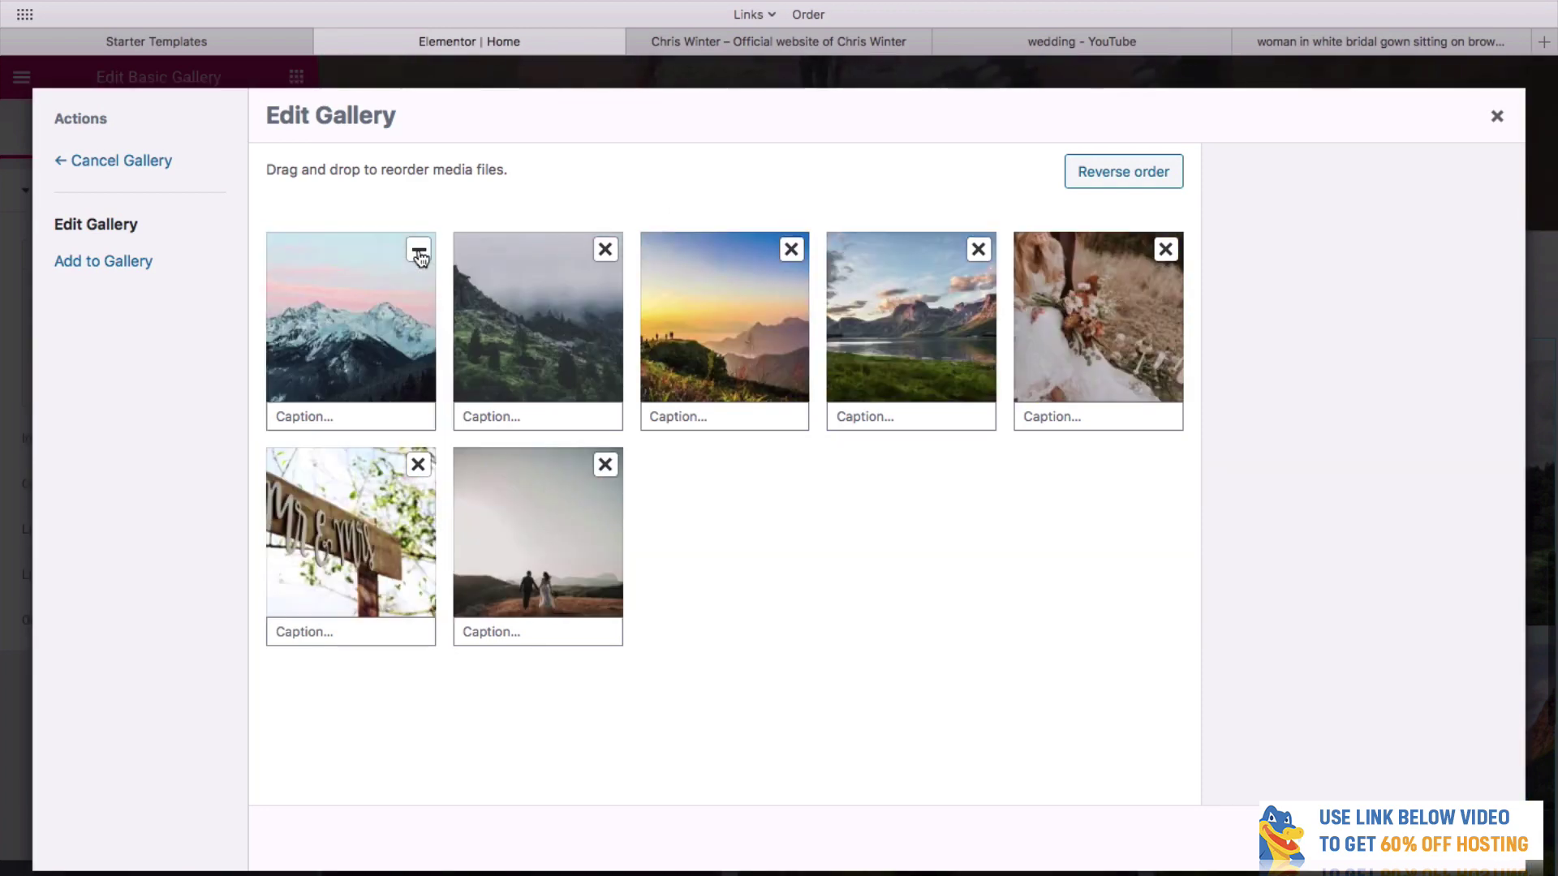
click(419, 252)
drag(867, 318, 357, 317)
drag(410, 536, 485, 330)
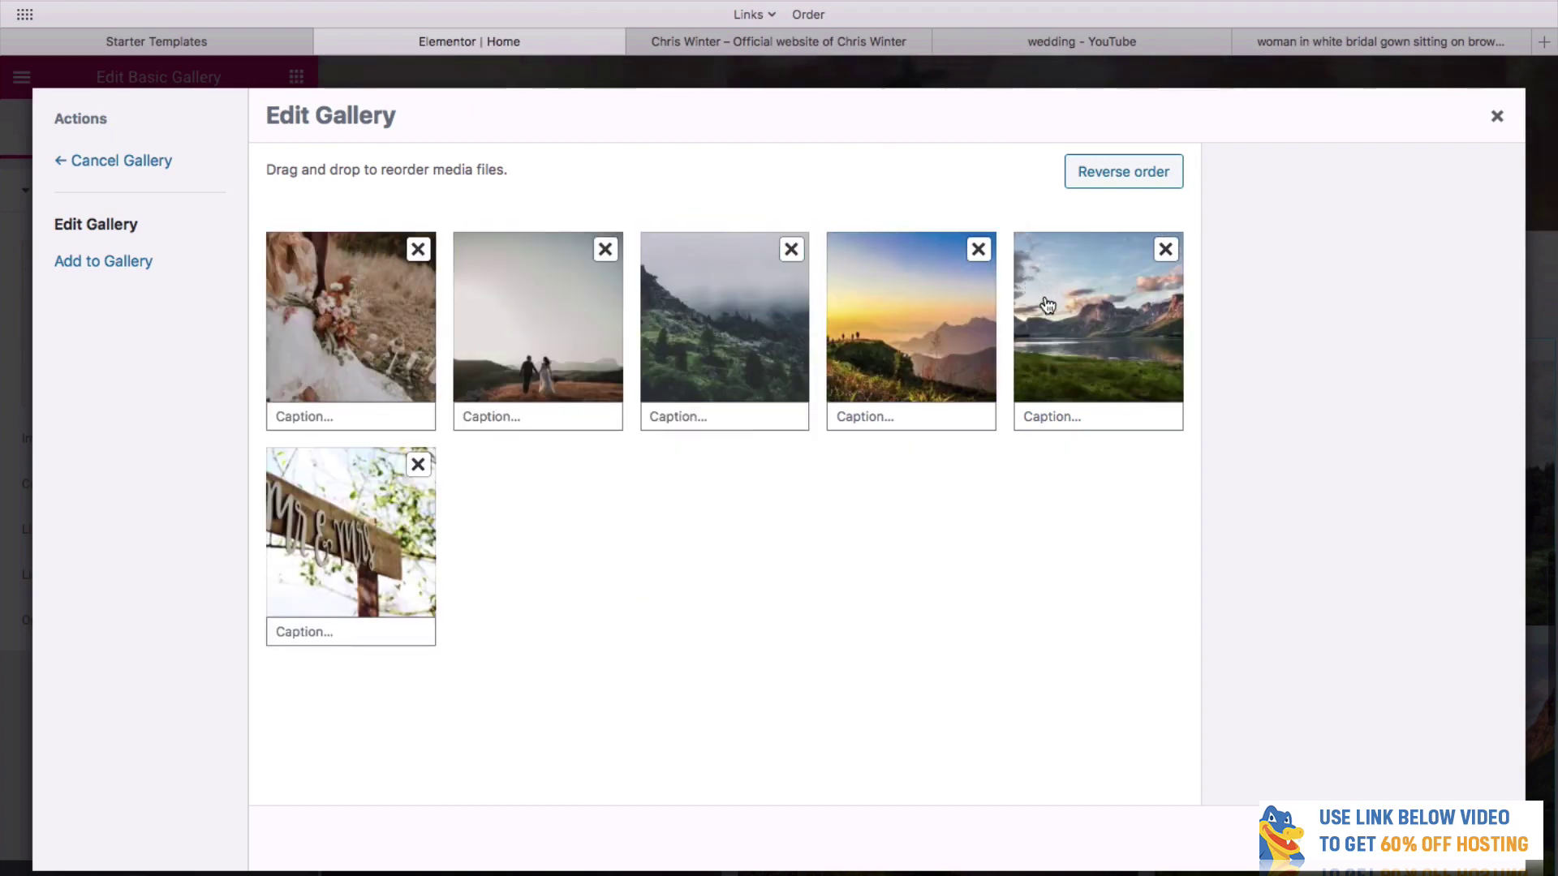
drag(376, 562, 677, 337)
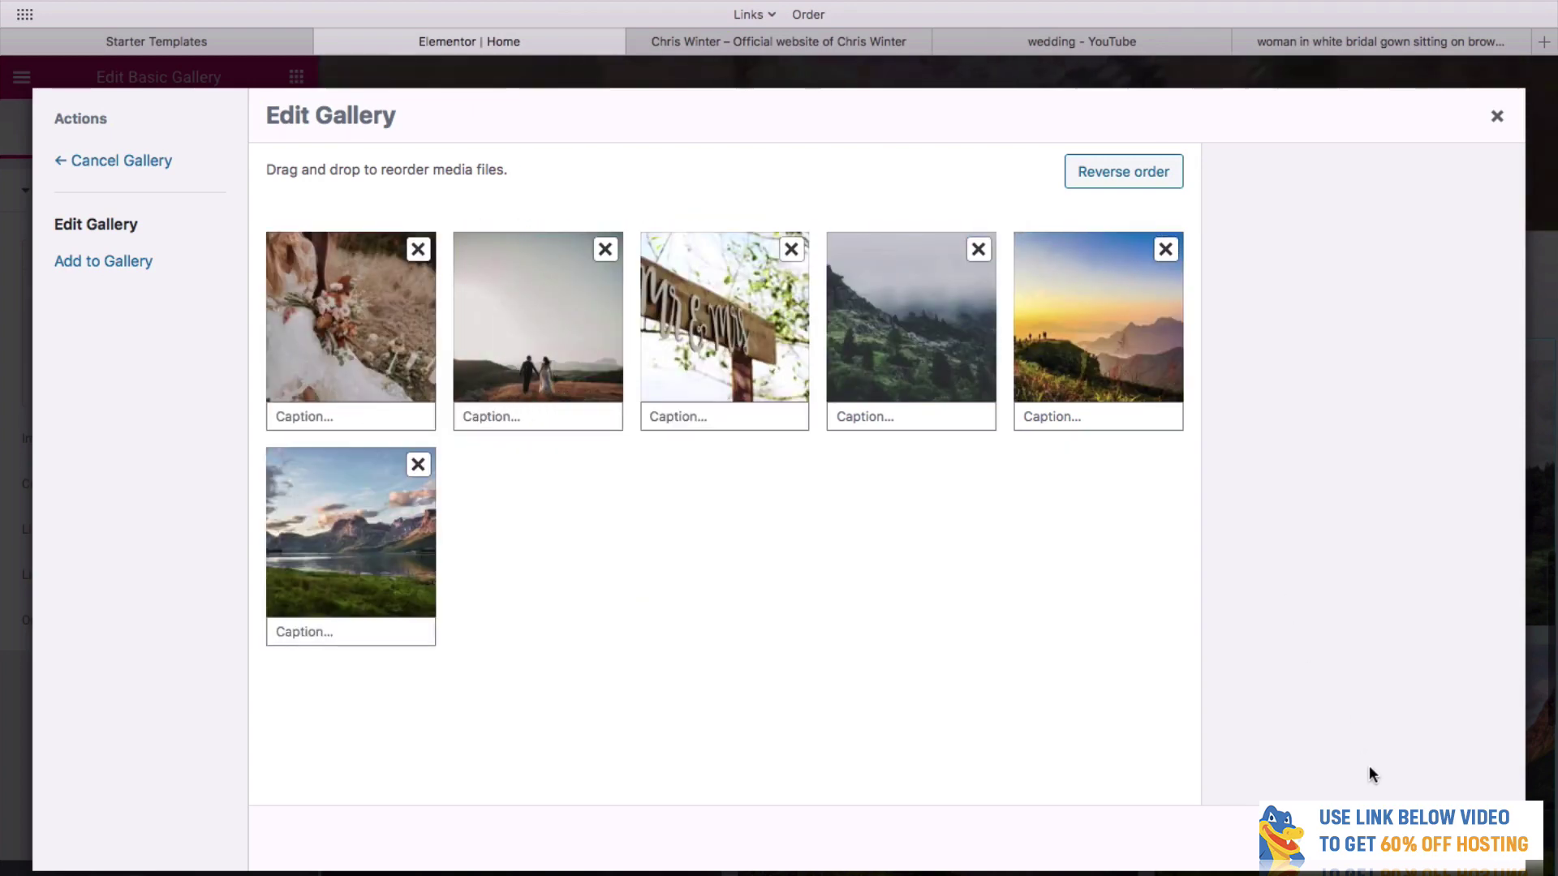
click(1416, 836)
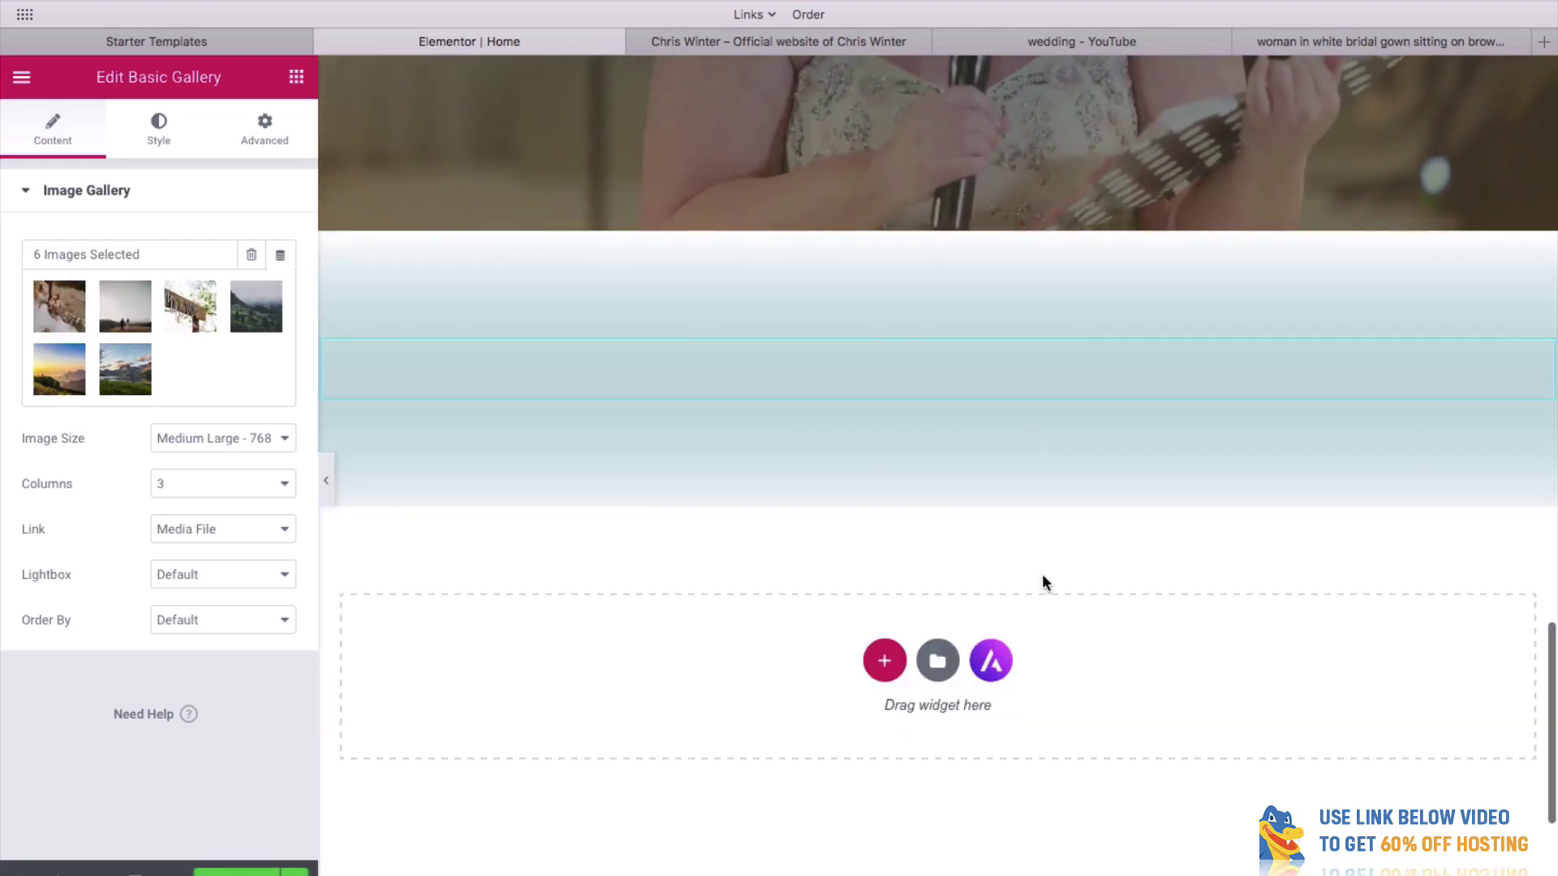
Change the wedding gallery layout from 3 columns to 2 columns
scroll(946, 411, down, 1)
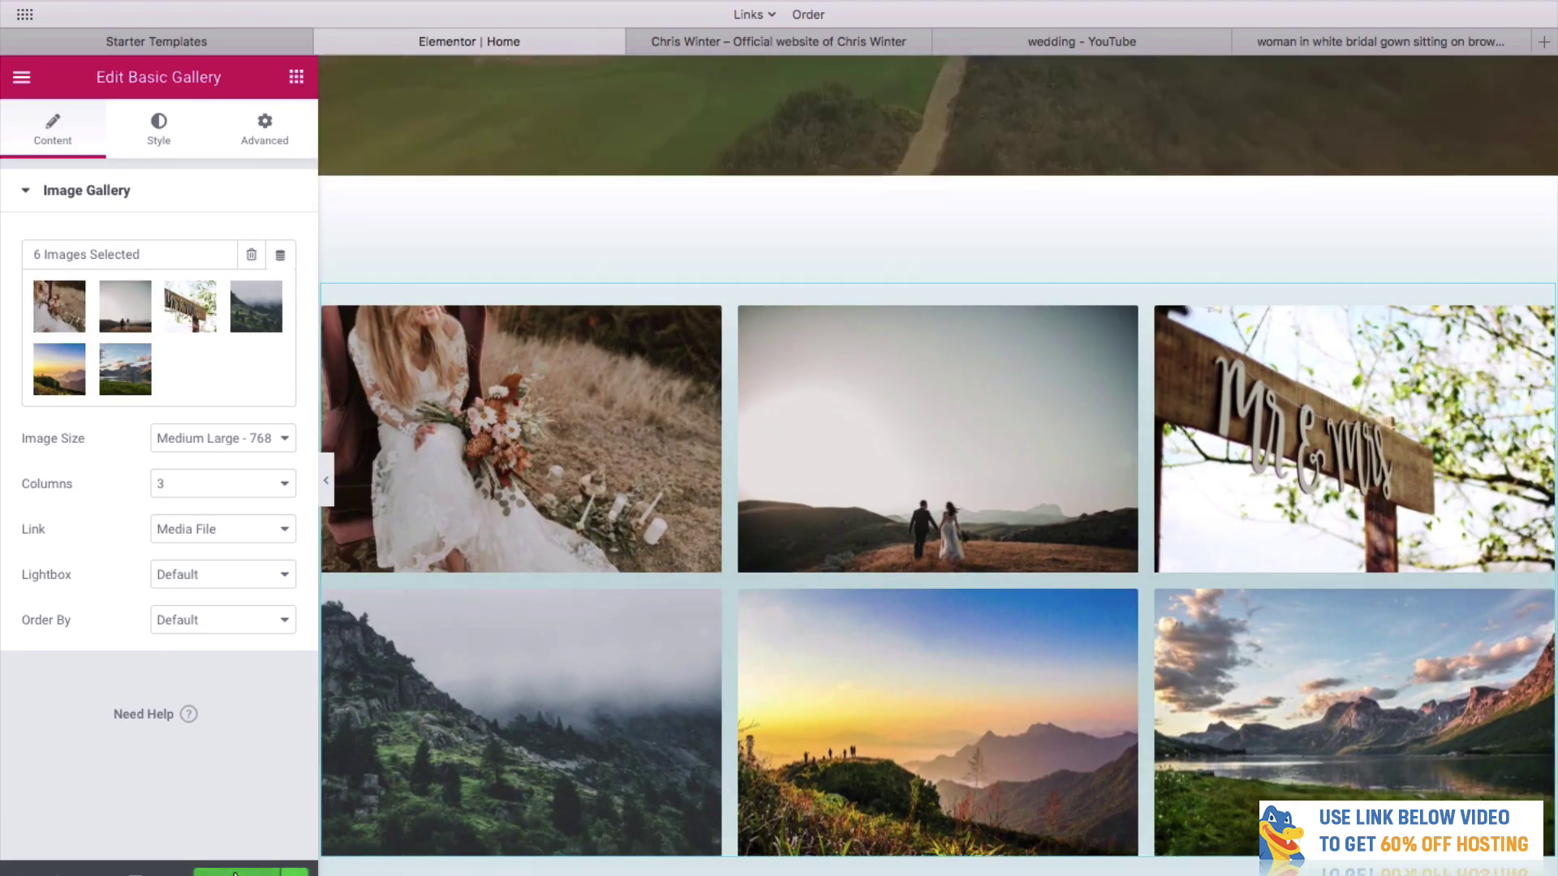
click(276, 493)
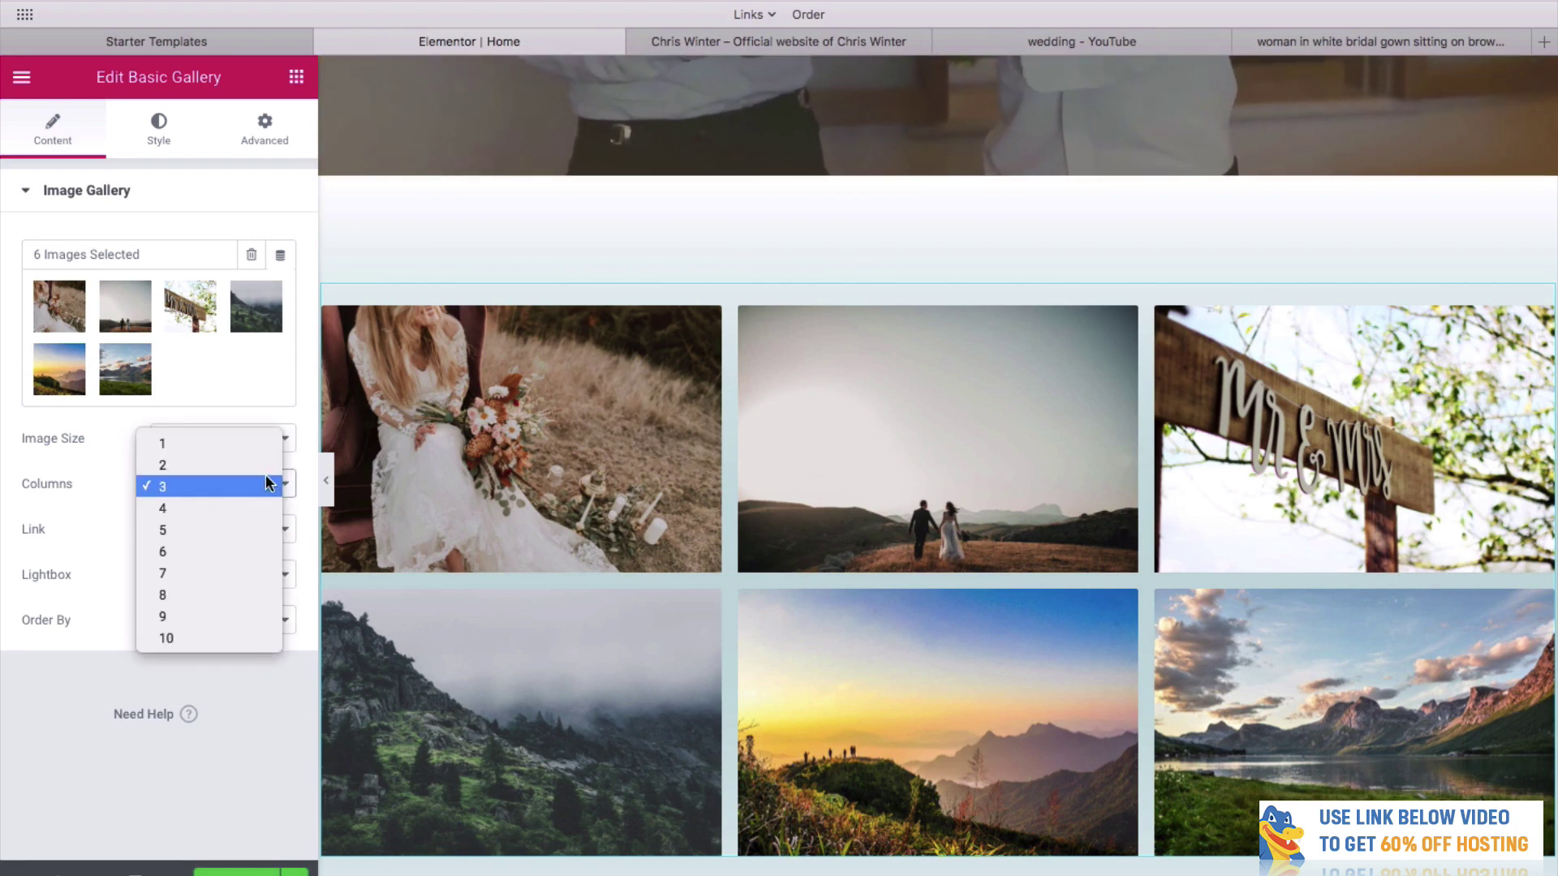
click(261, 467)
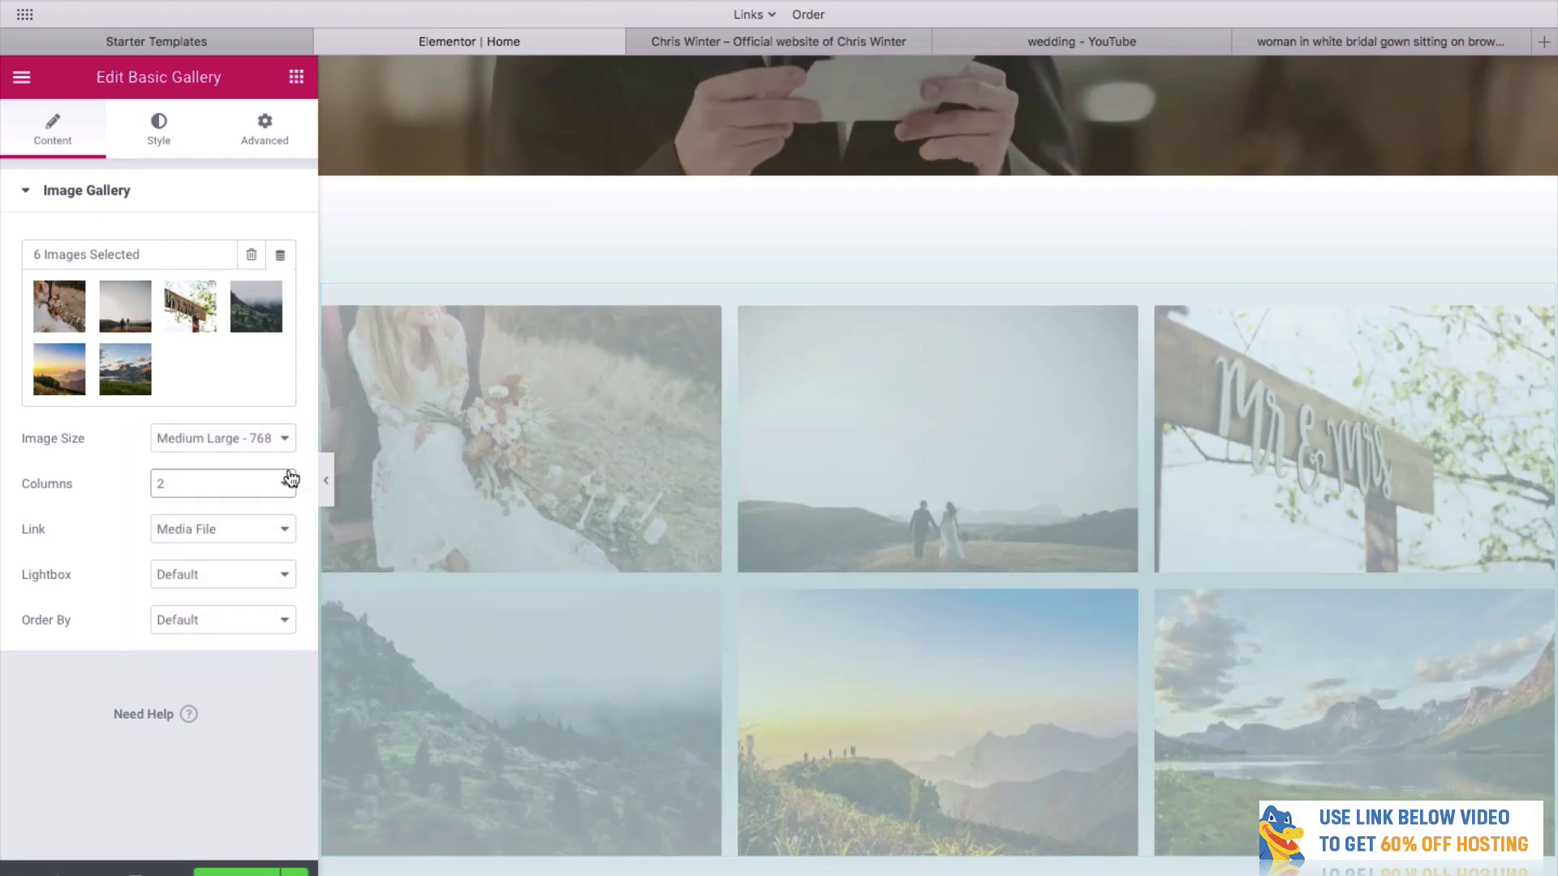
scroll(873, 559, down, 4)
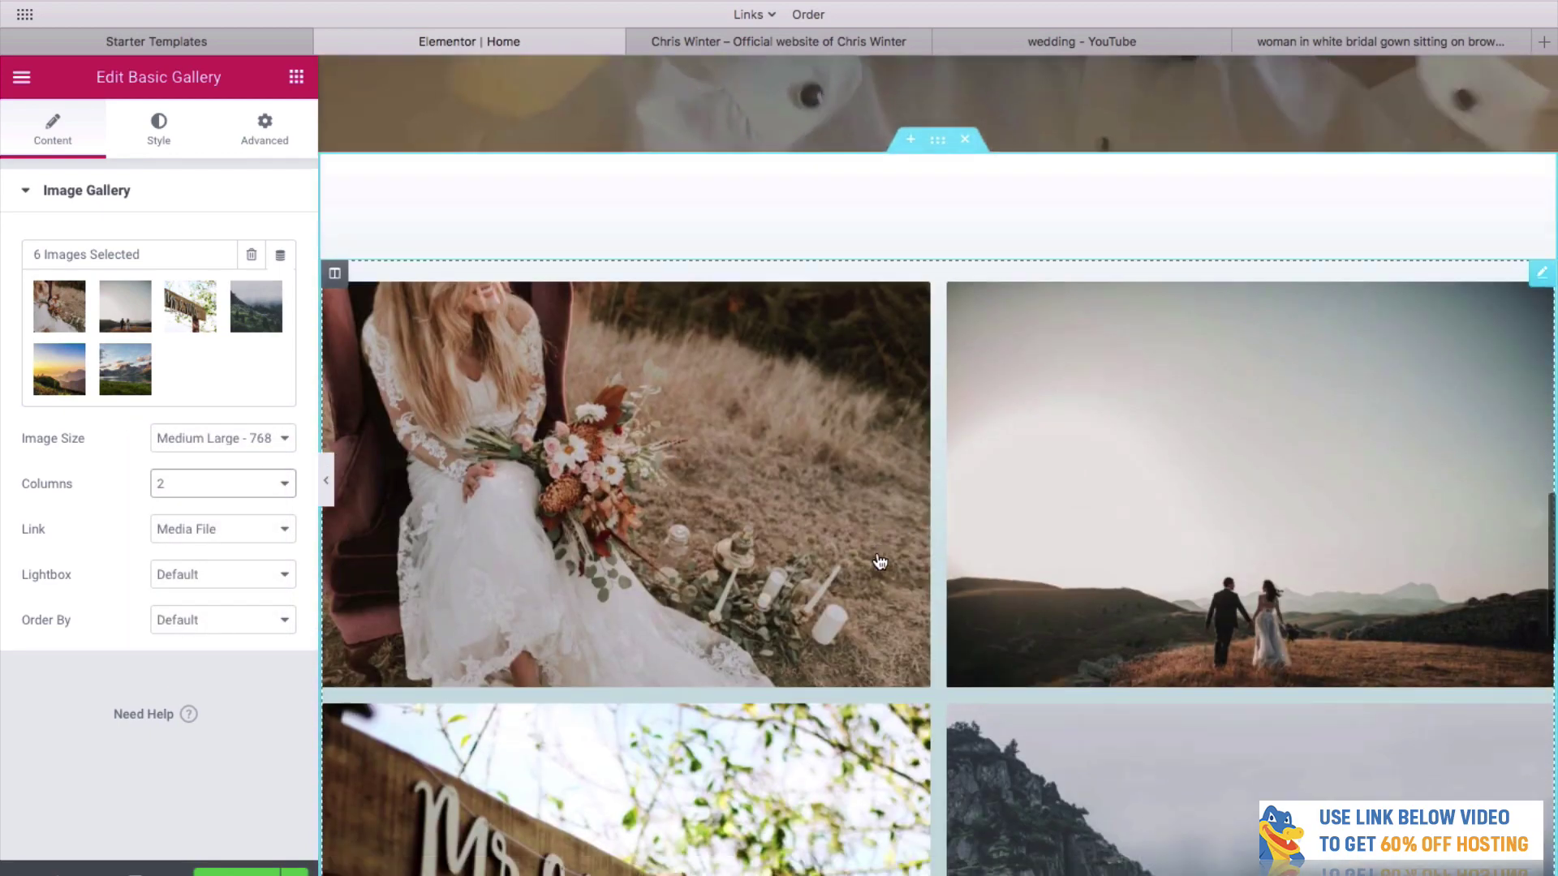
scroll(833, 567, up, 3)
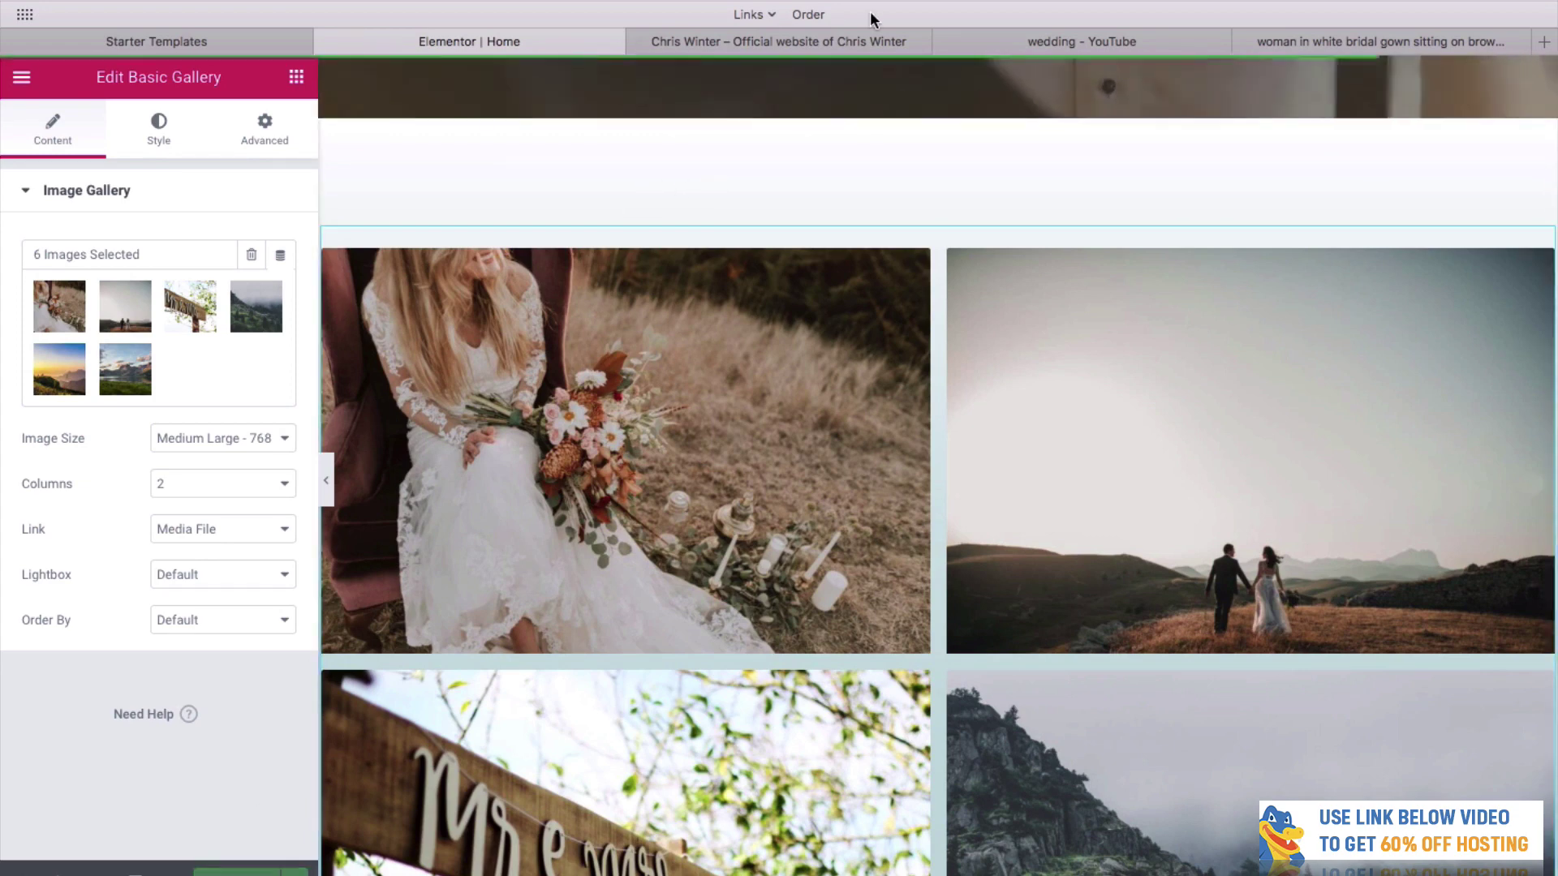
Reload the live site and scroll through the updated photo gallery
click(866, 38)
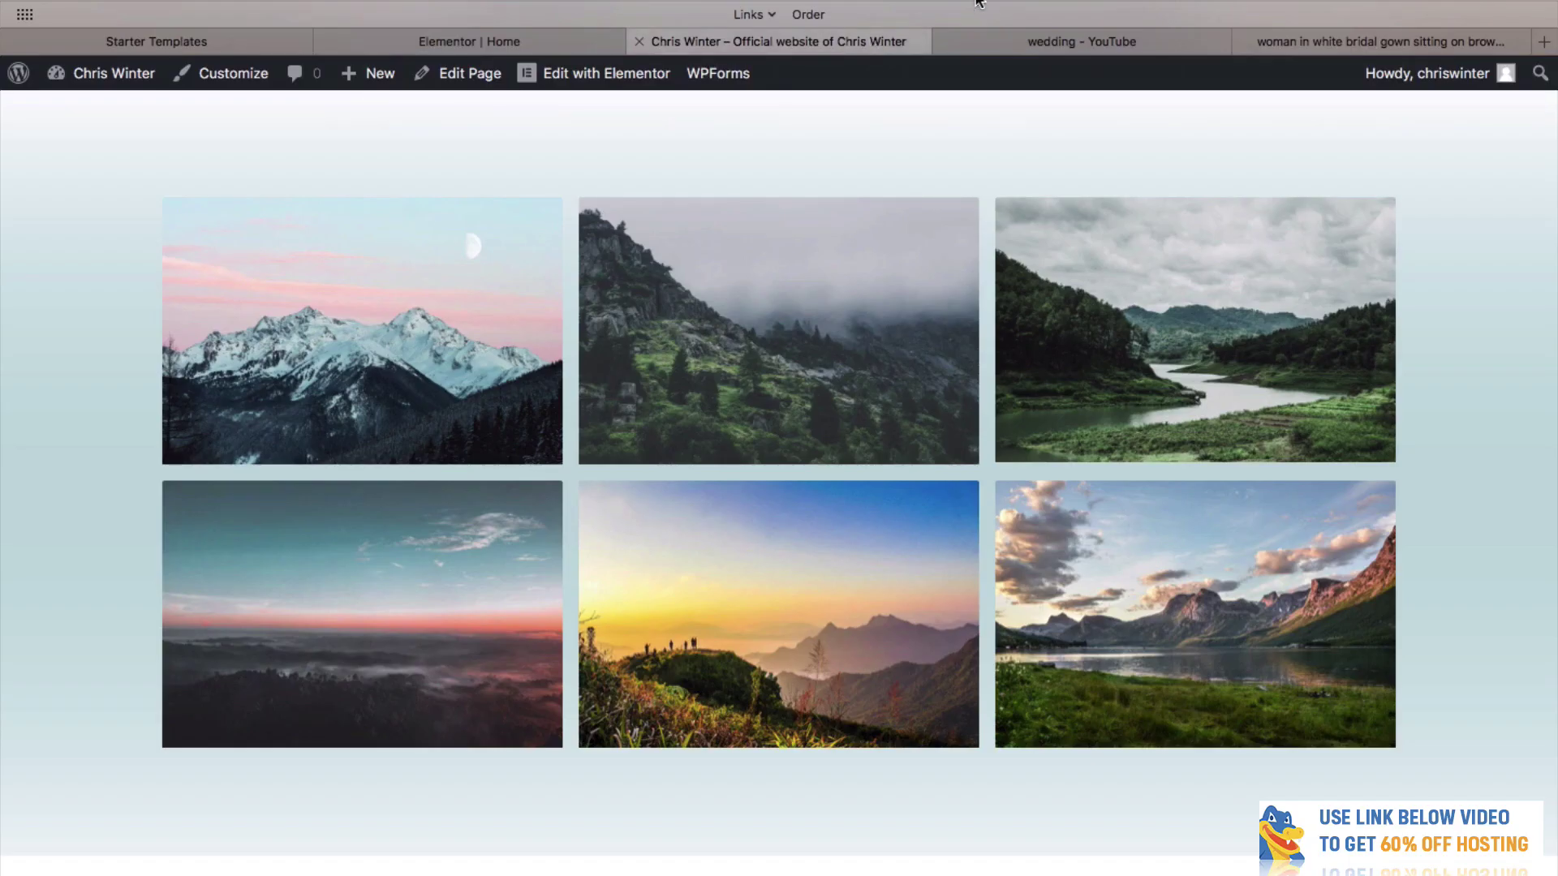
key(super+r)
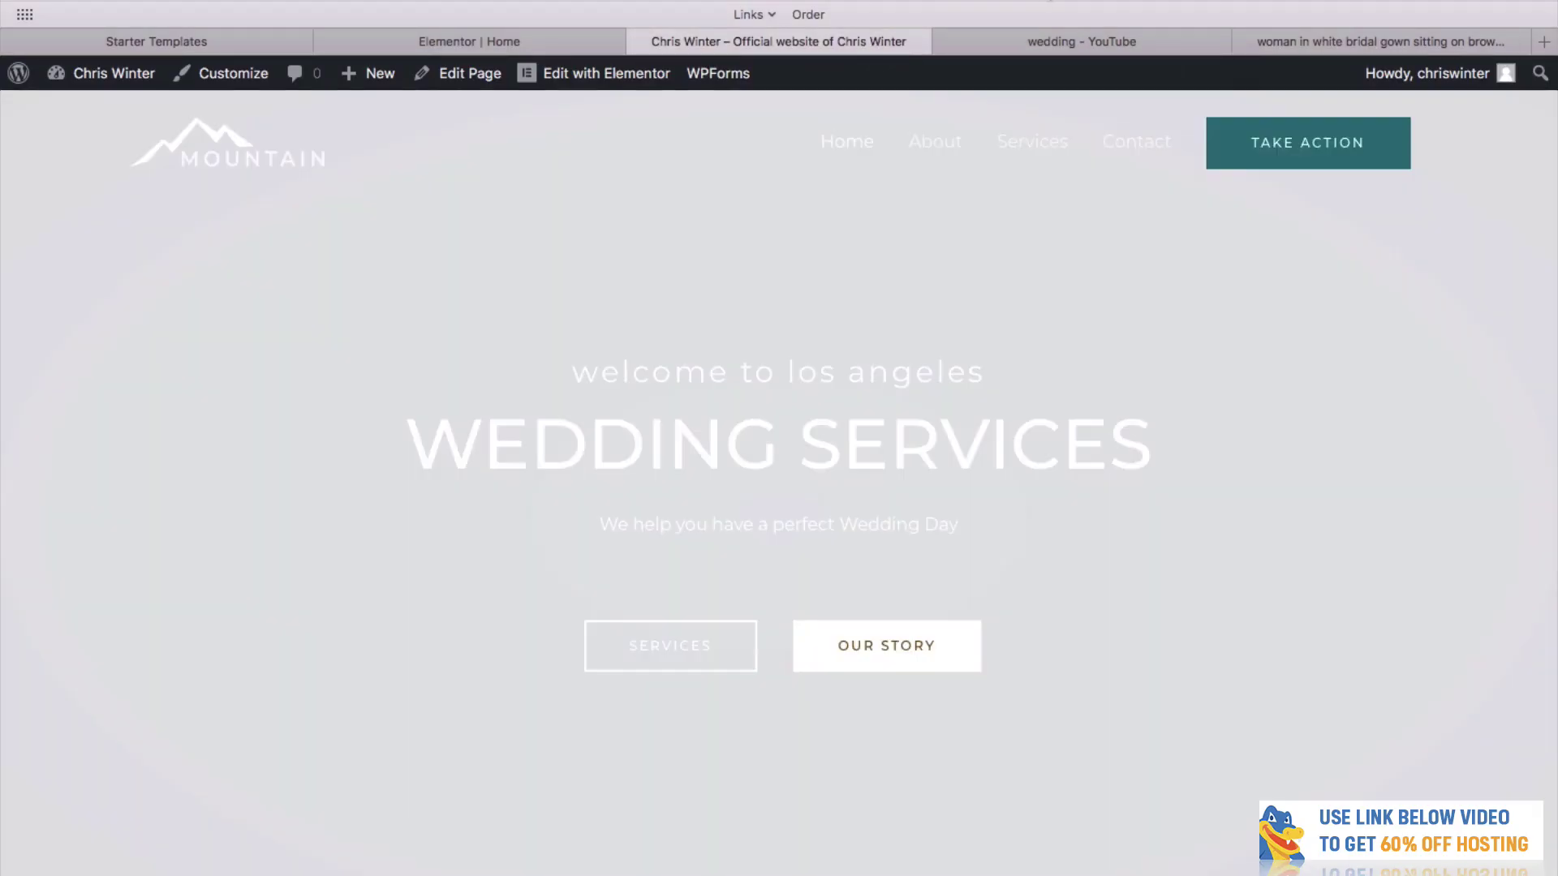
scroll(1070, 513, down, 5)
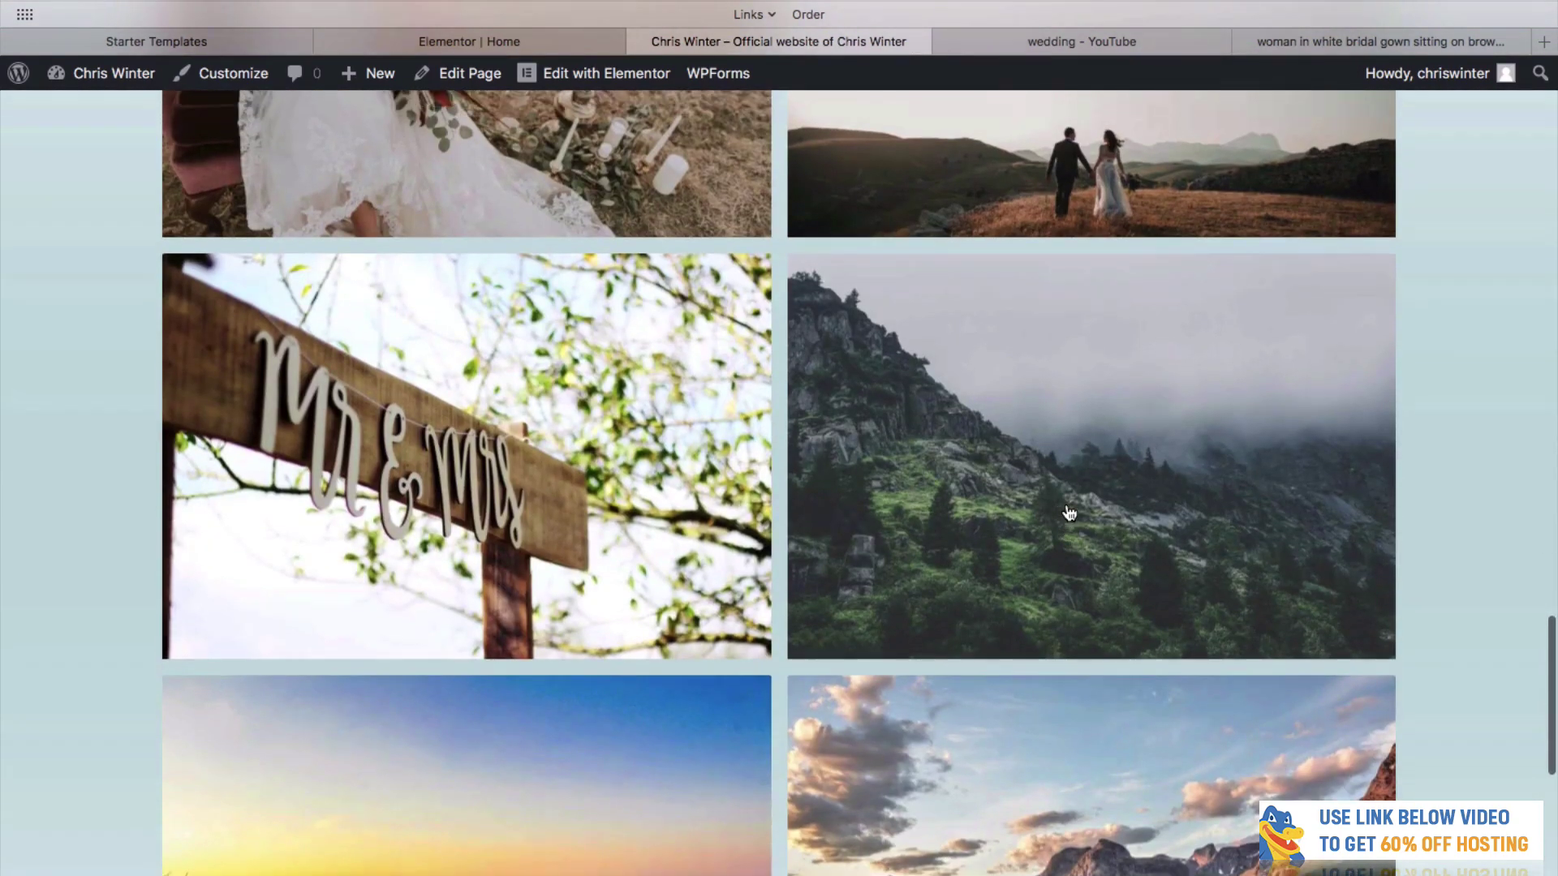
scroll(1066, 514, up, 5)
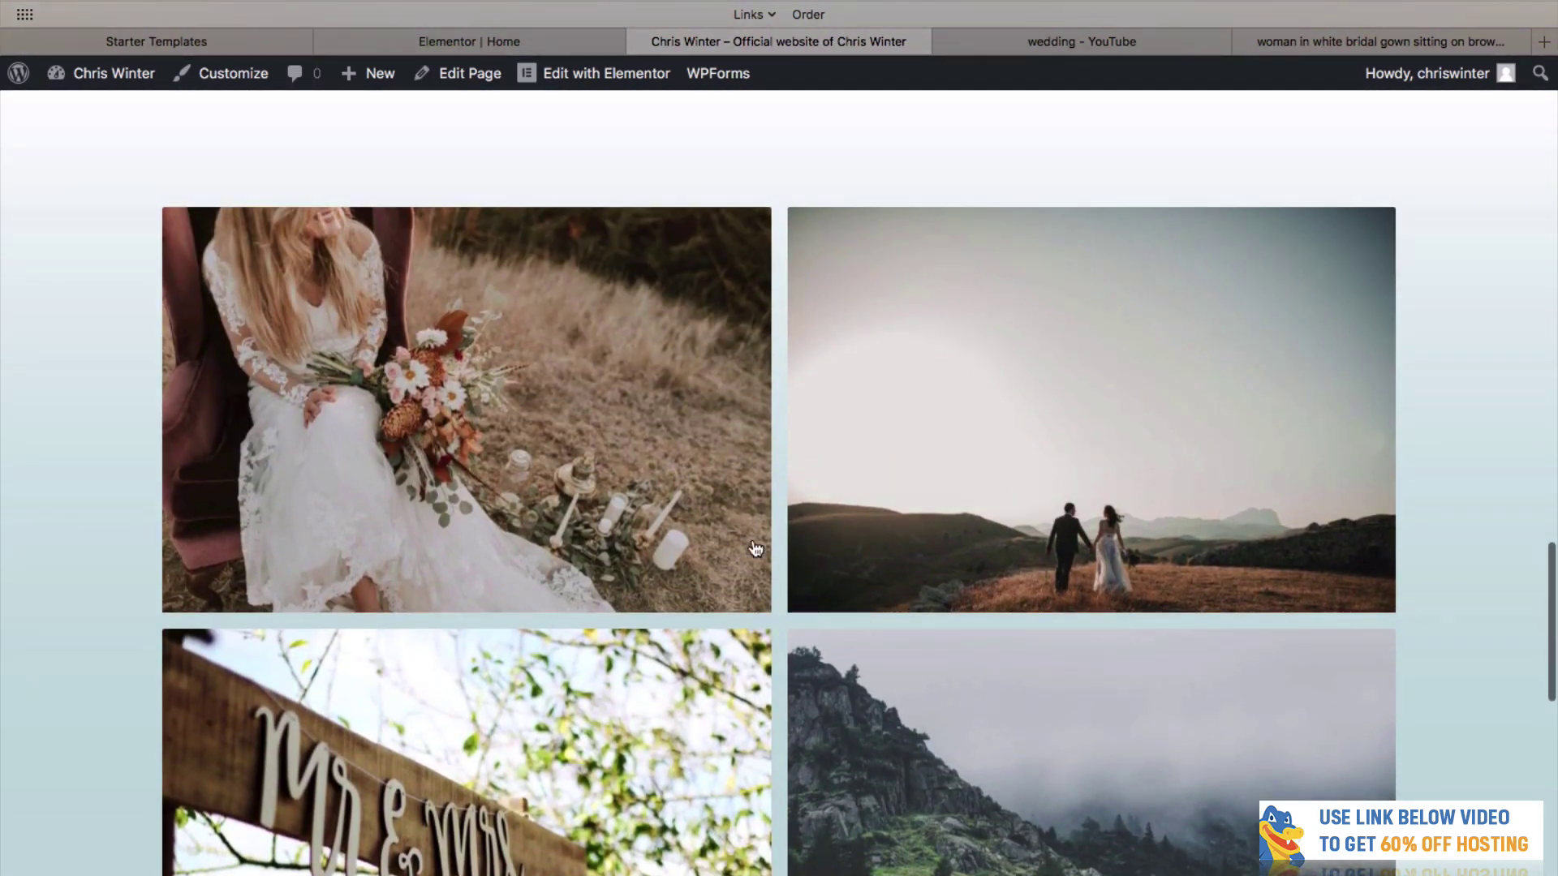
scroll(756, 550, up, 3)
scroll(756, 549, down, 12)
scroll(755, 550, up, 4)
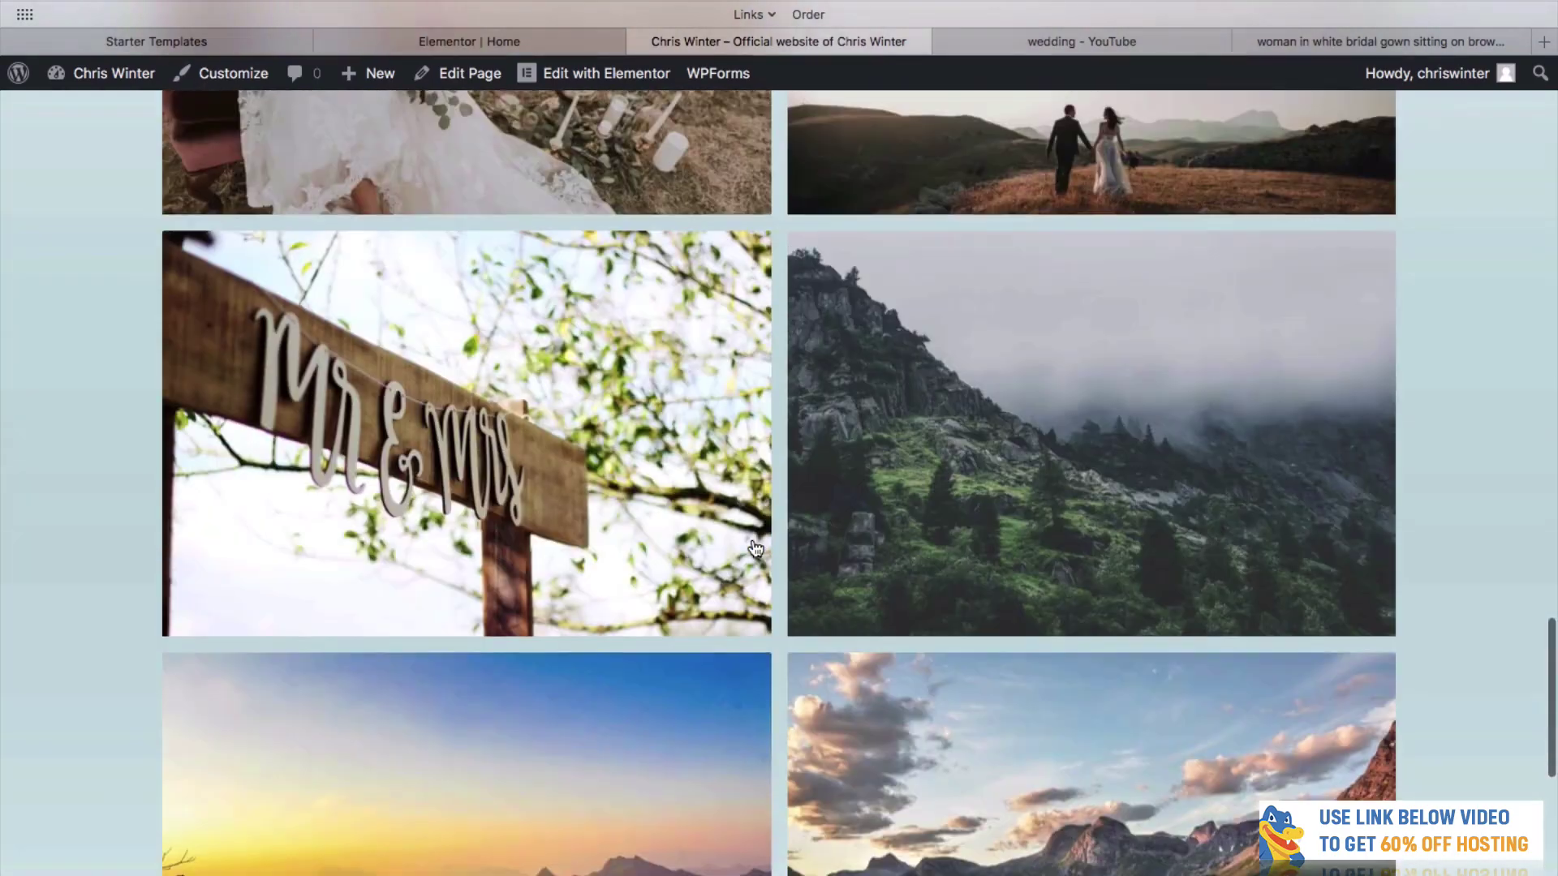
scroll(756, 549, up, 5)
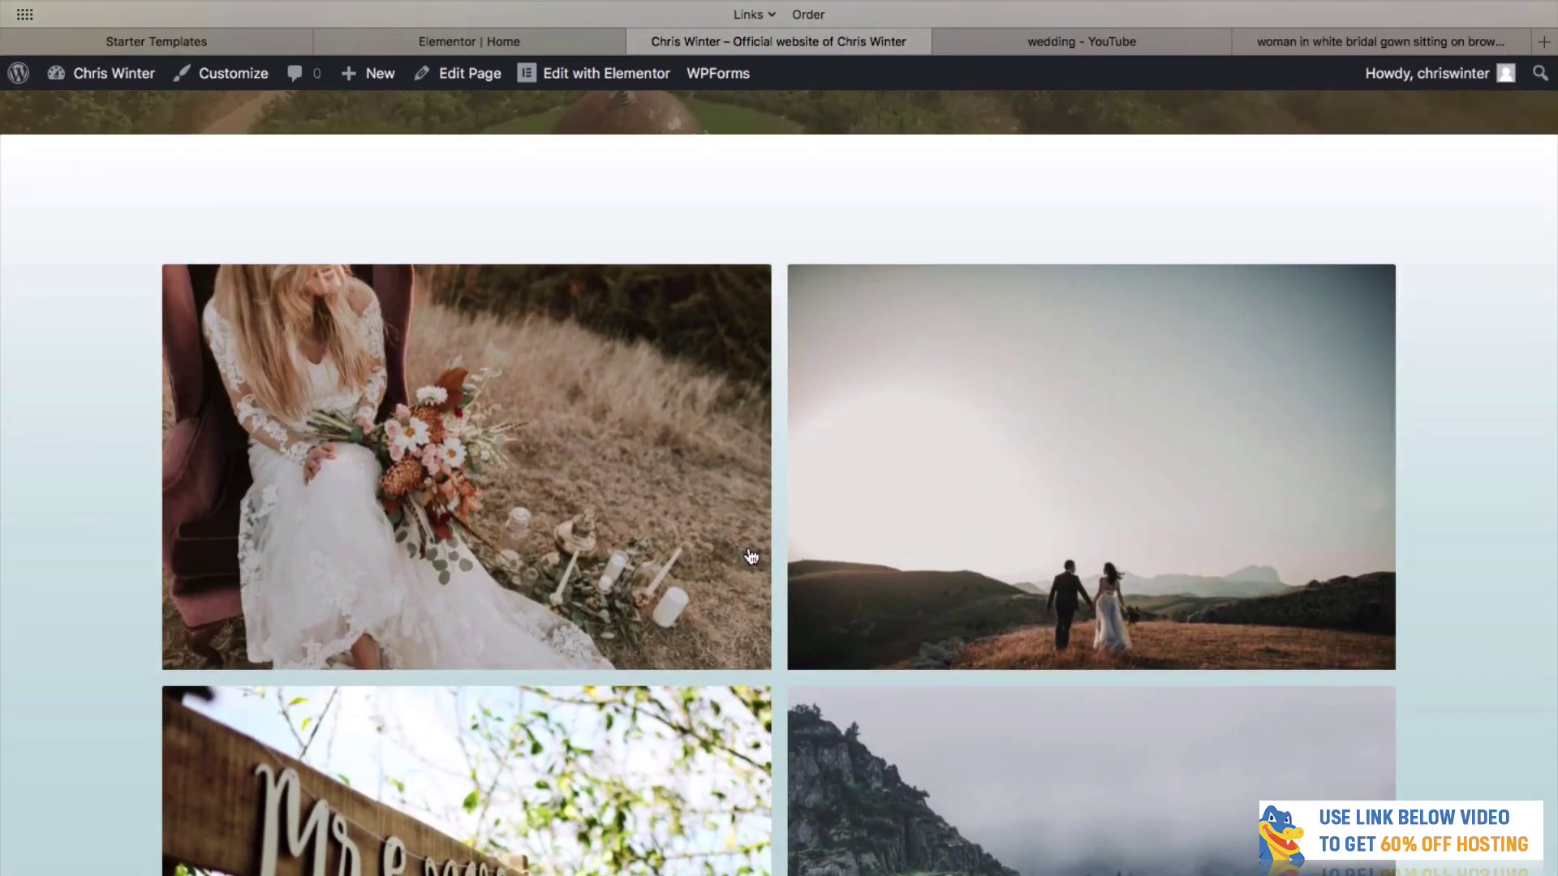
Open the bride photo in the lightbox, browse the photos, and return to Elementor
click(714, 555)
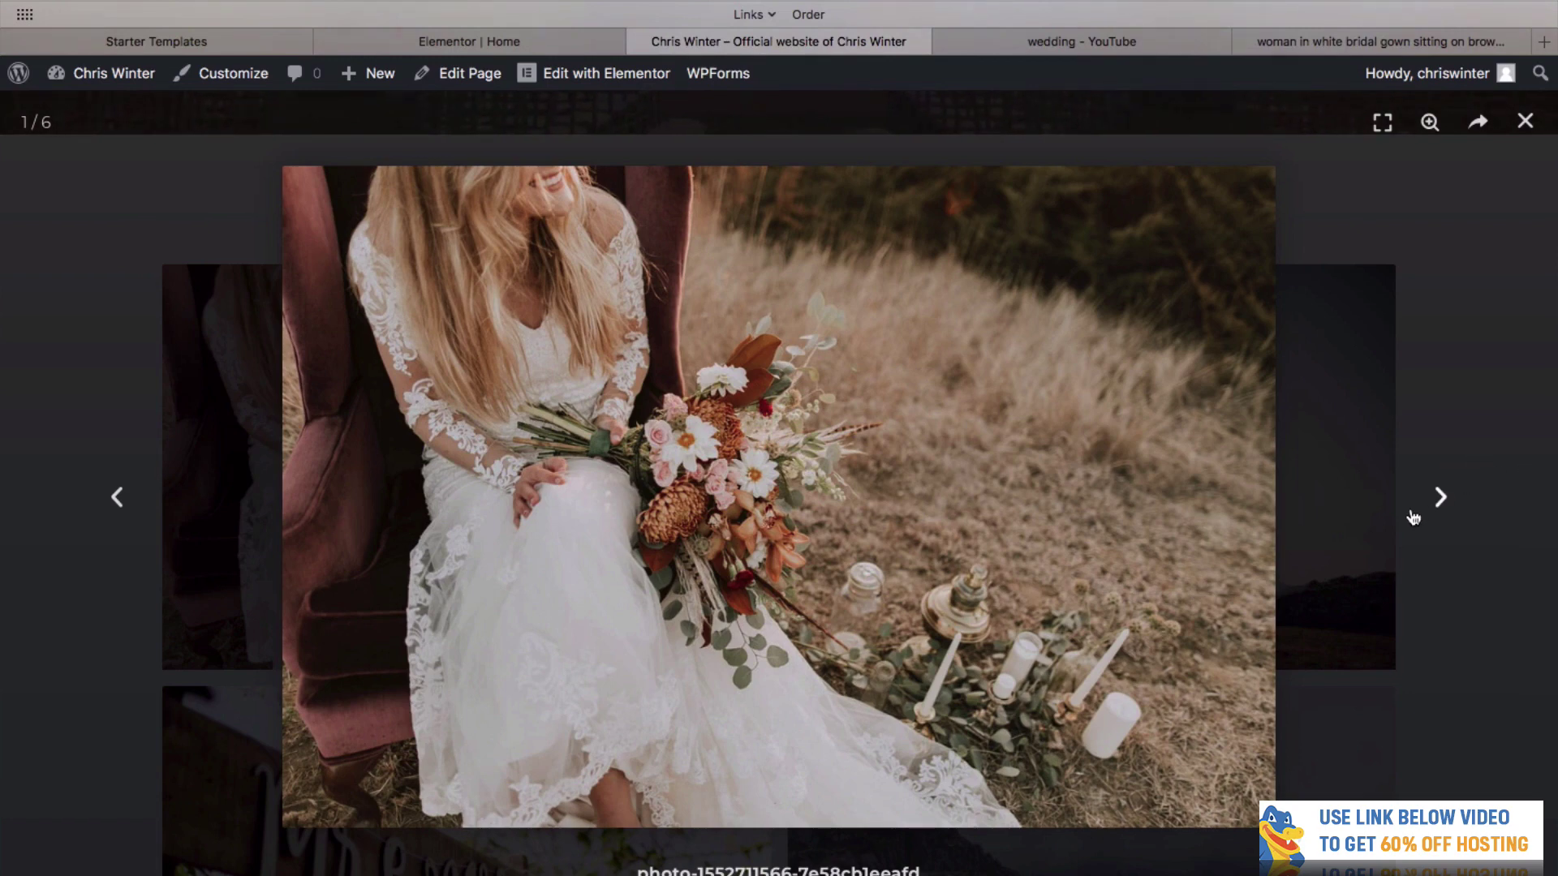
click(1441, 498)
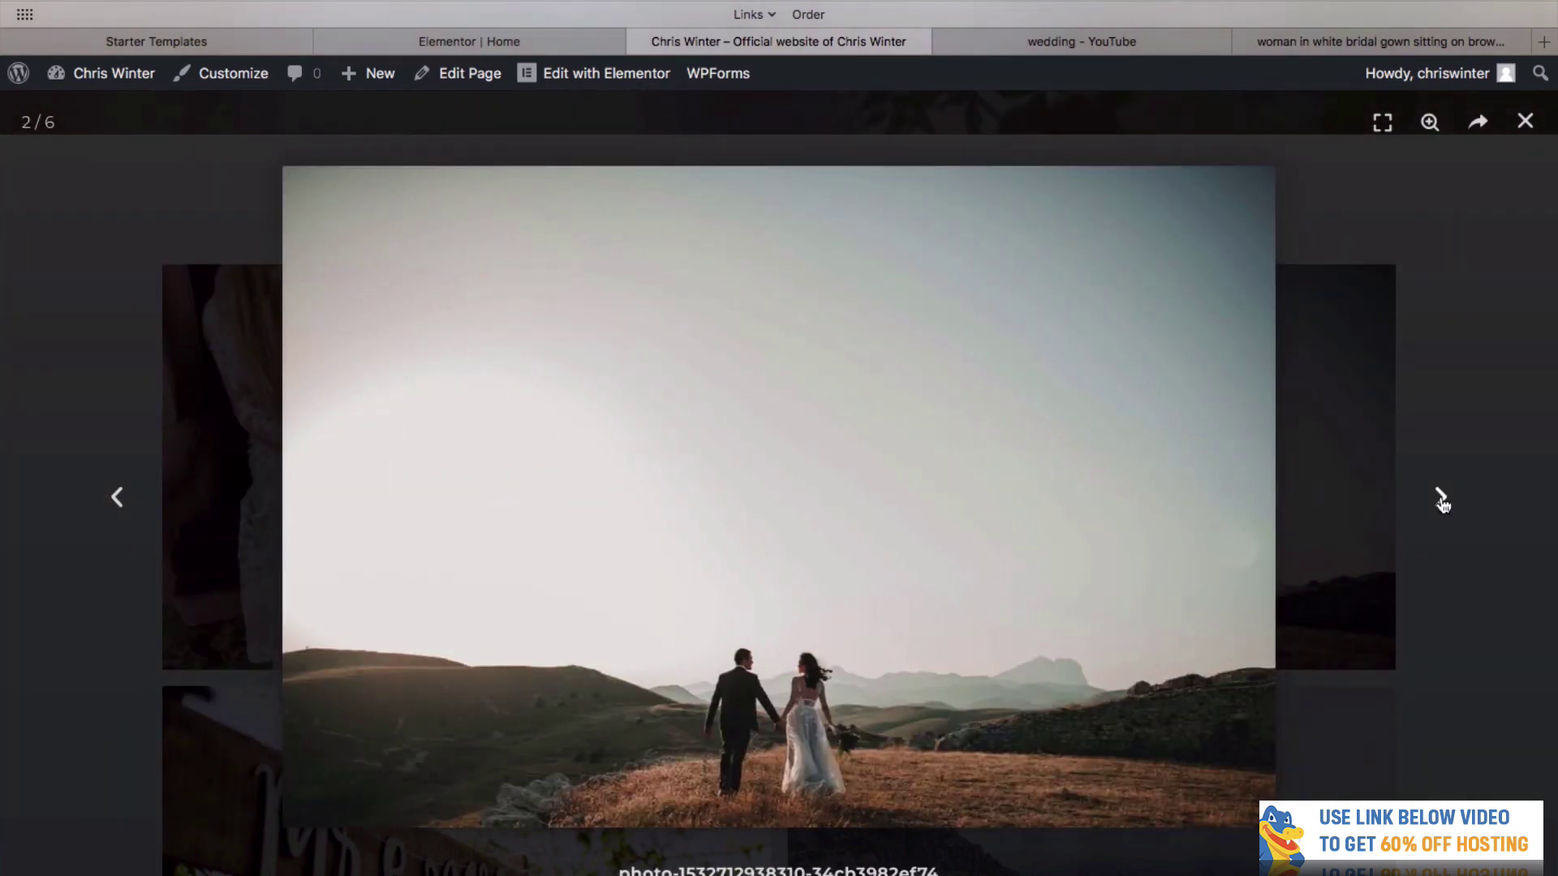
click(1442, 499)
click(116, 497)
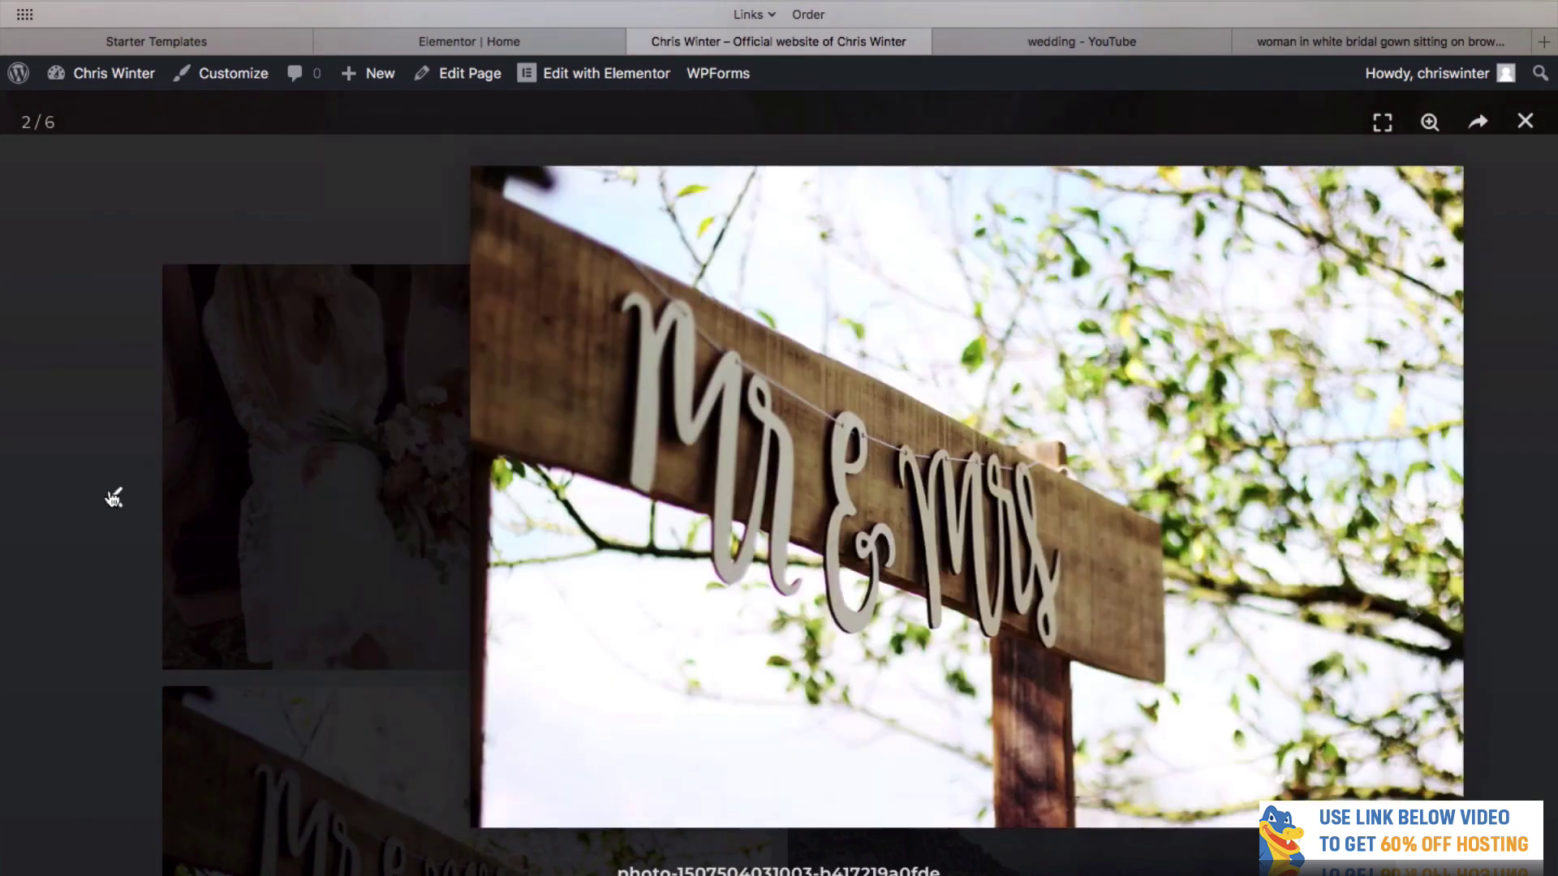
click(116, 497)
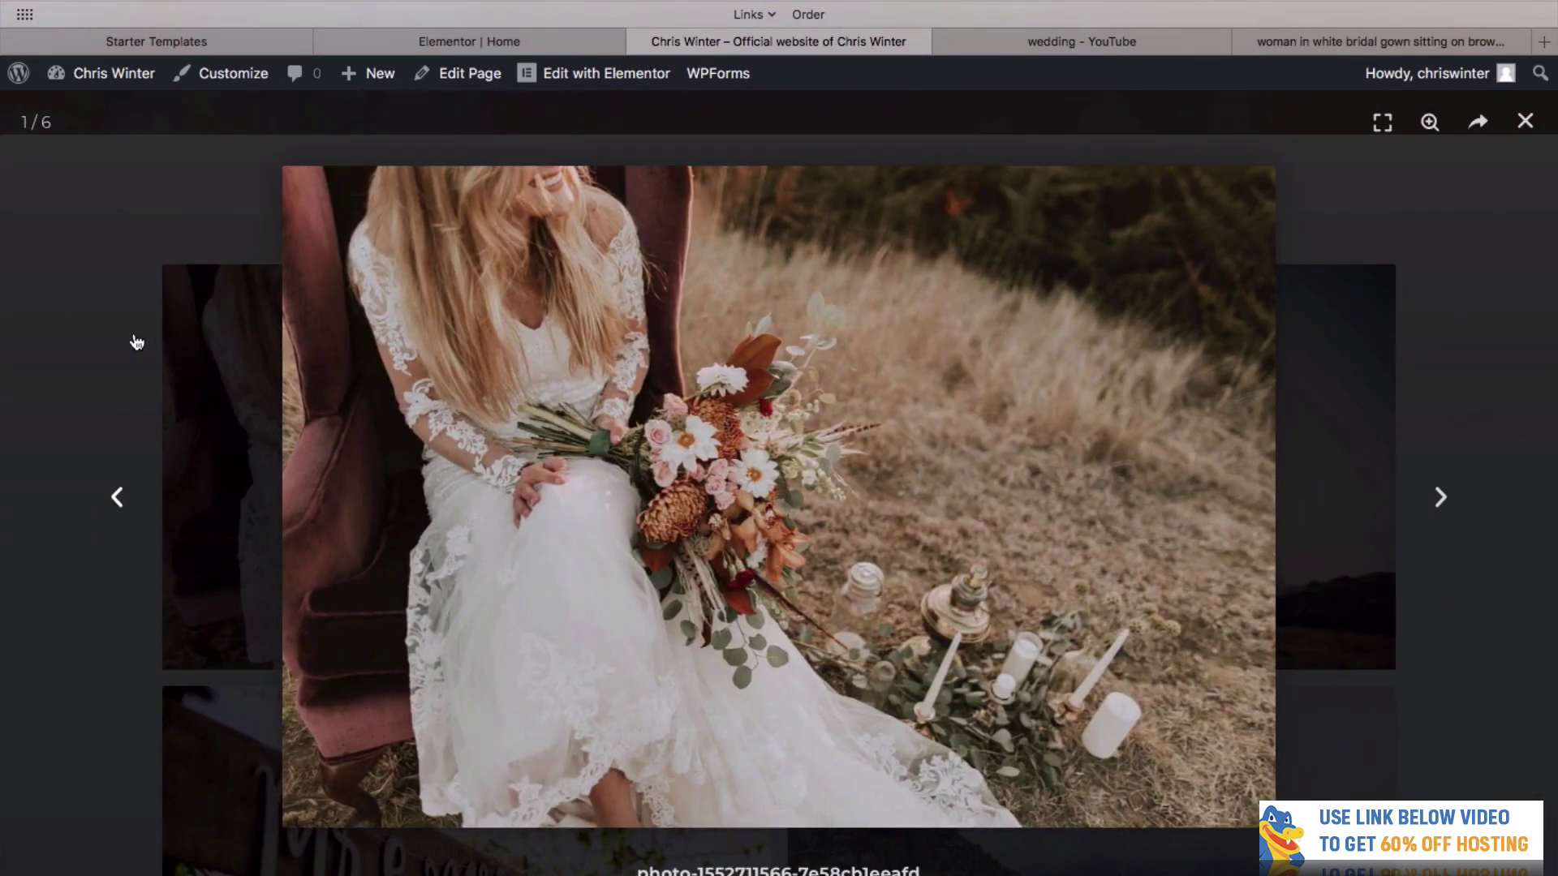
click(111, 329)
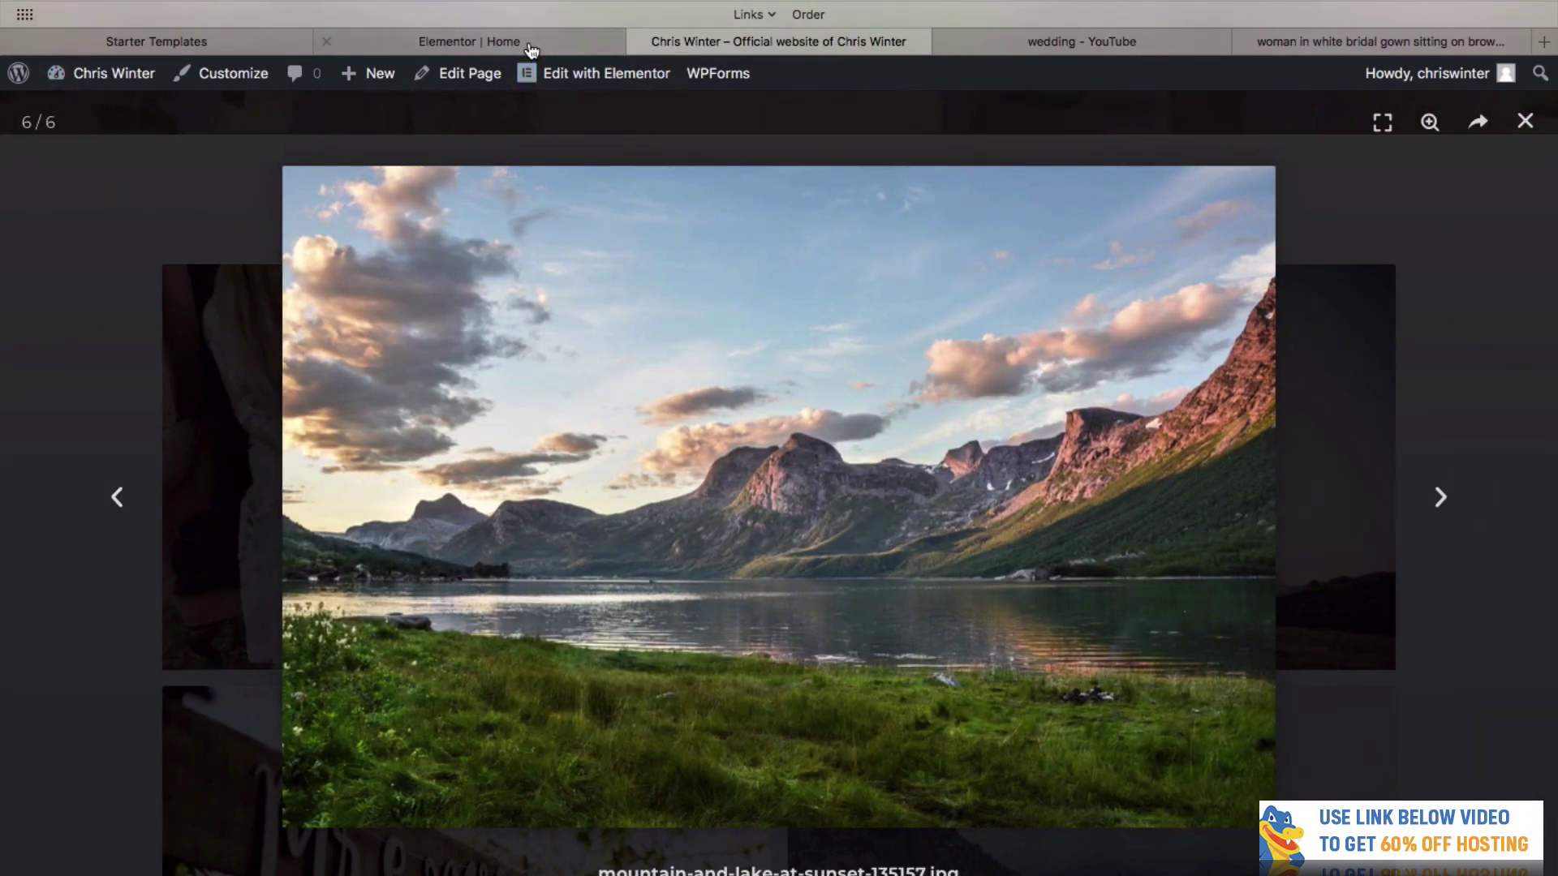
click(530, 47)
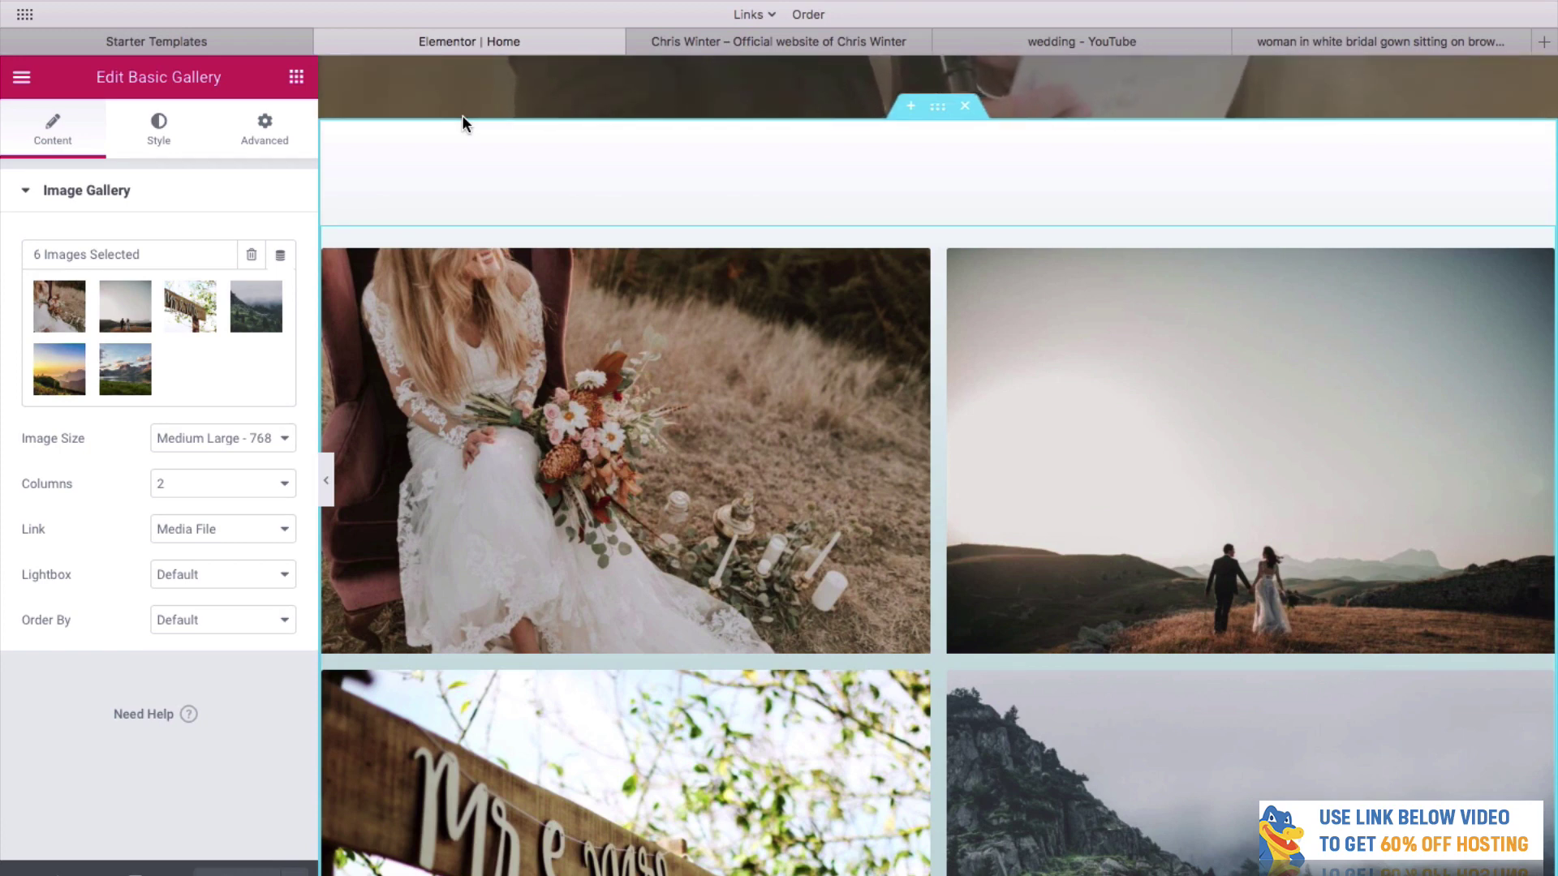
Add a Heading above the gallery reading 'Some of our Wedding photography'
click(296, 78)
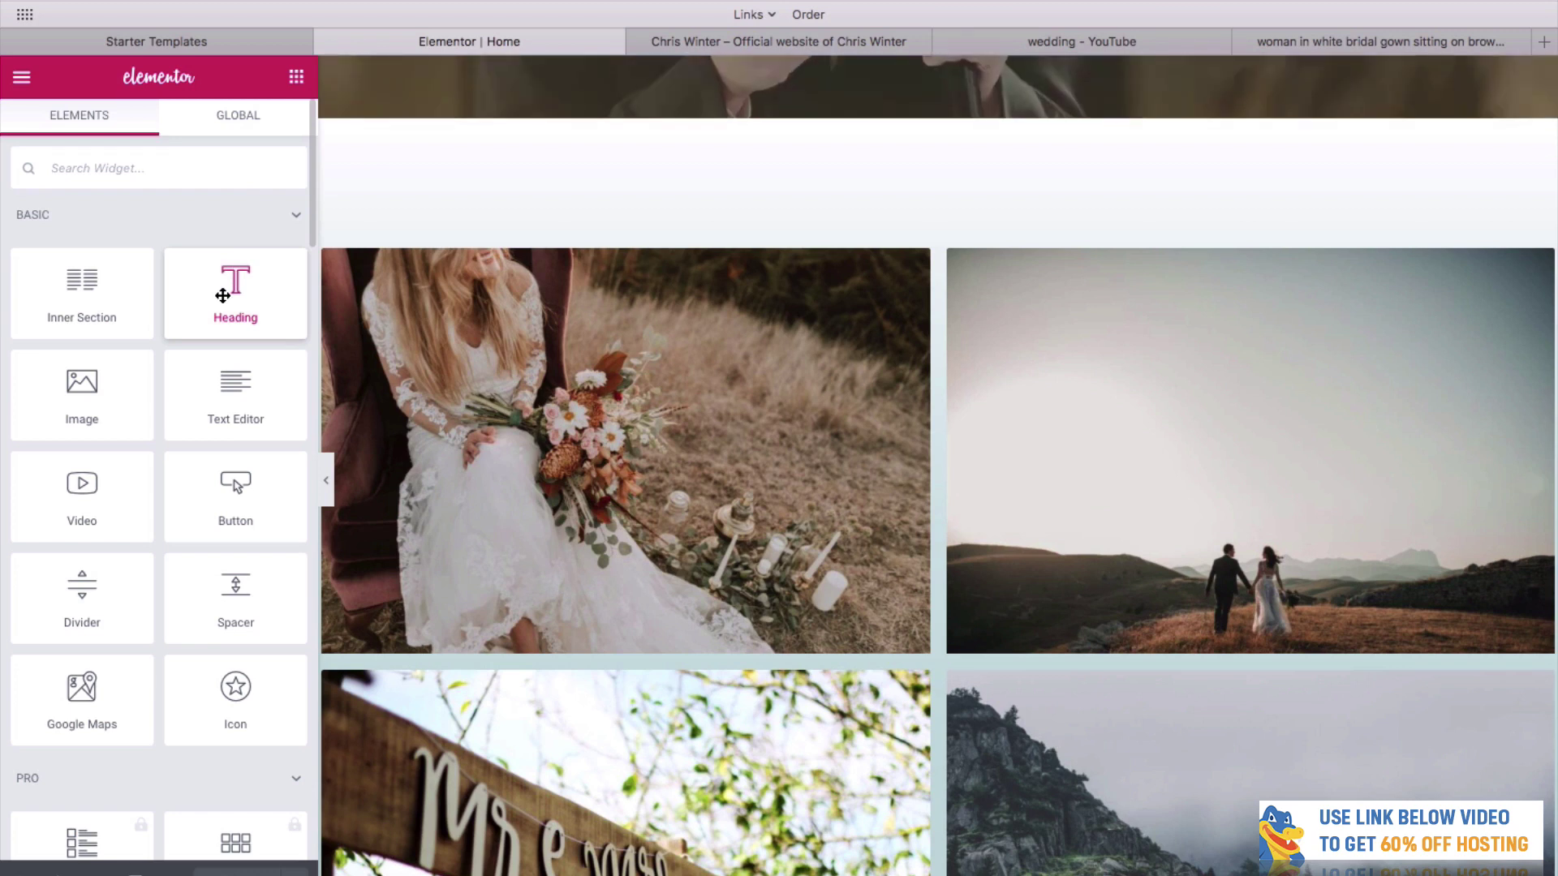
drag(223, 296, 791, 236)
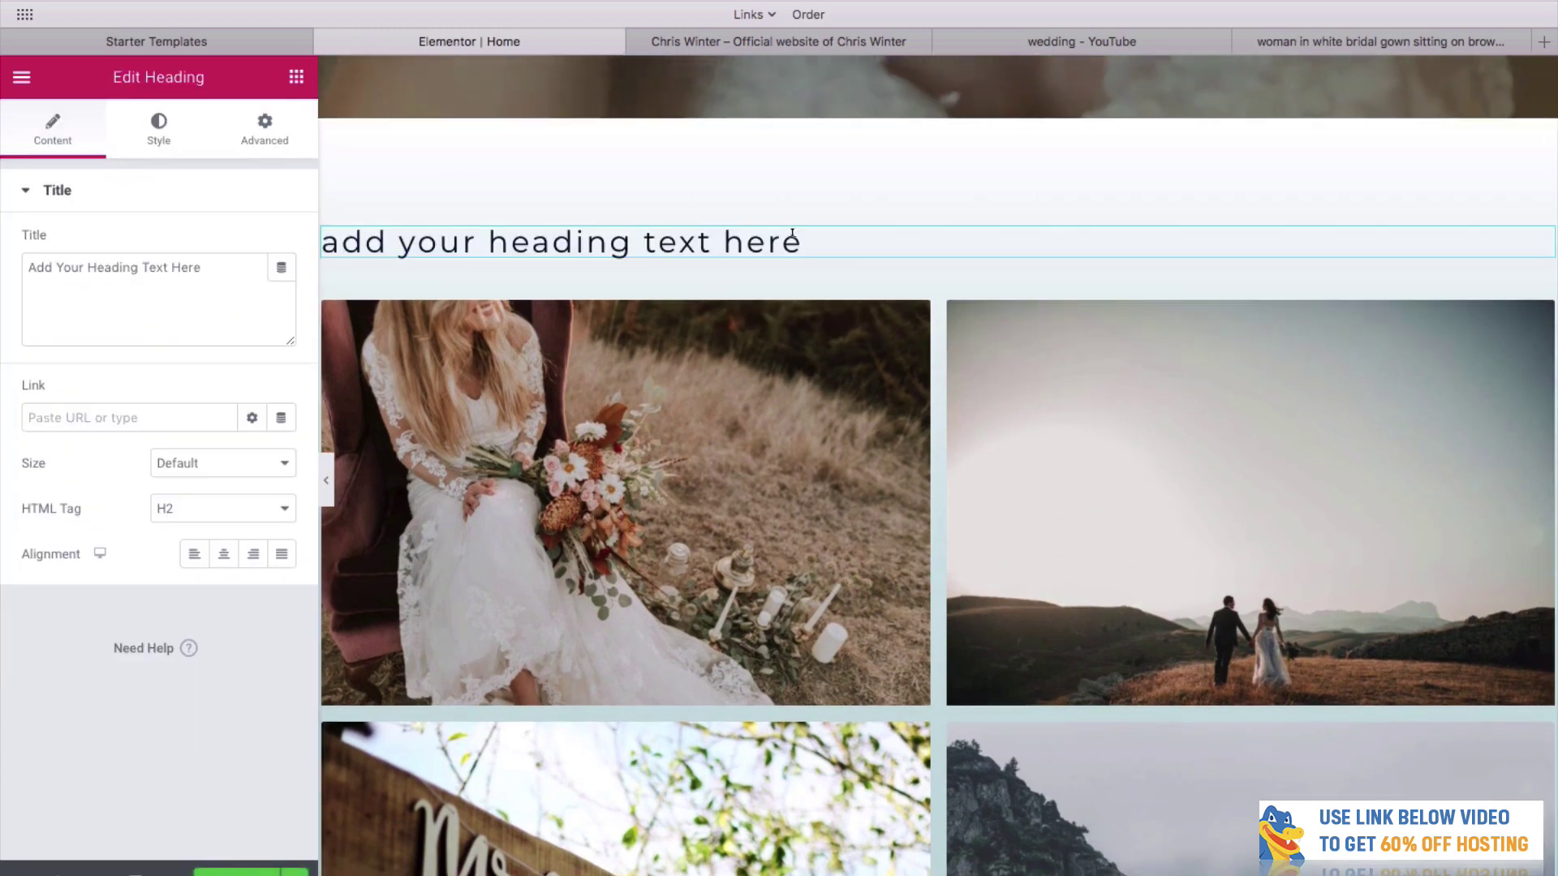
click(791, 236)
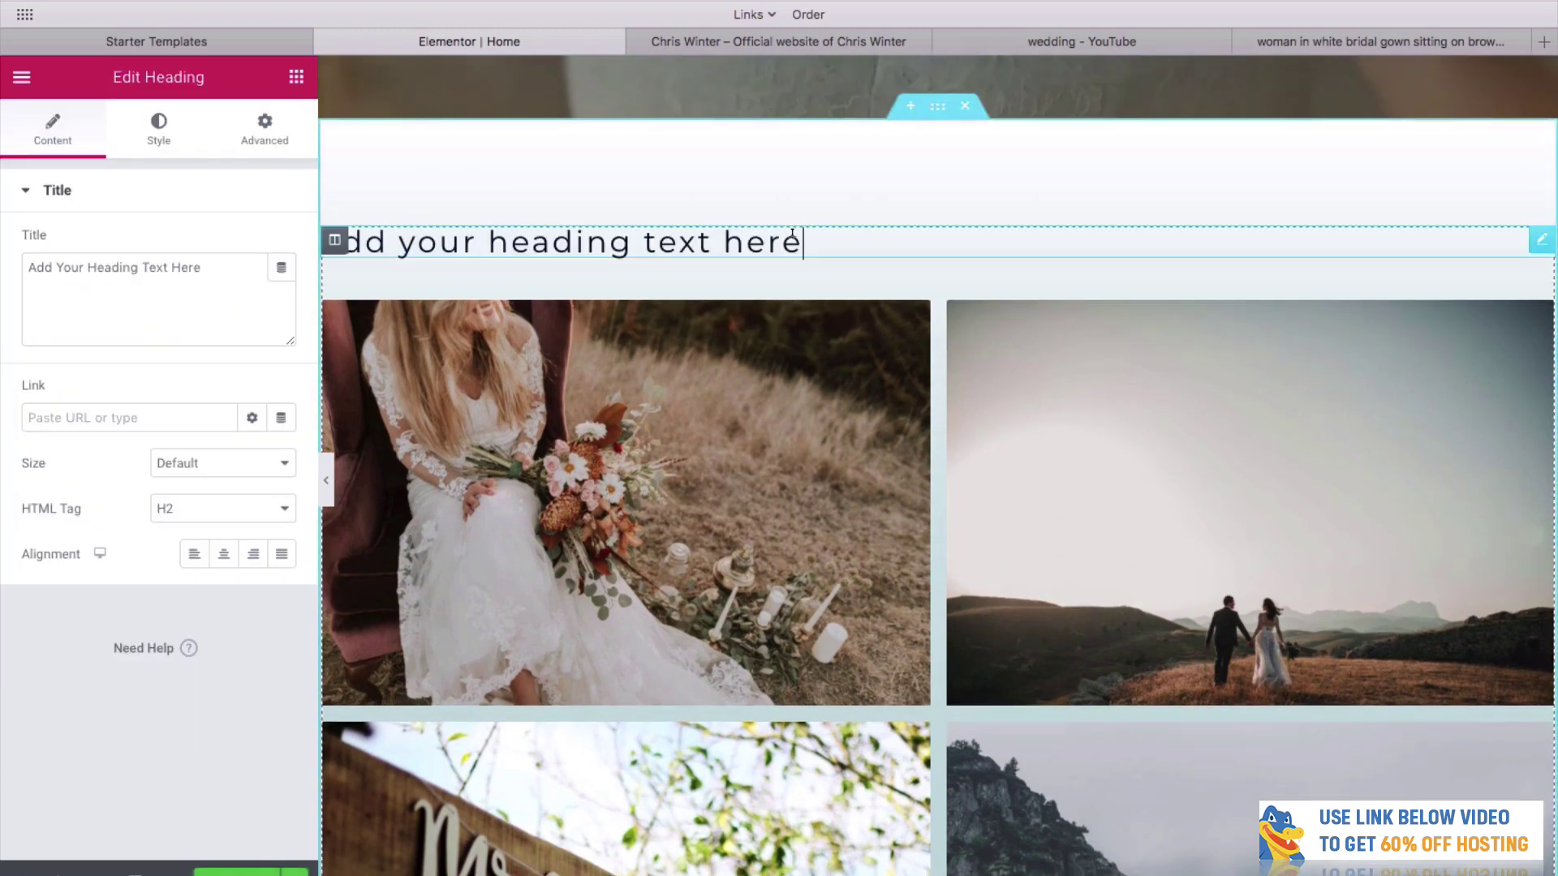
key(super+a)
text(S)
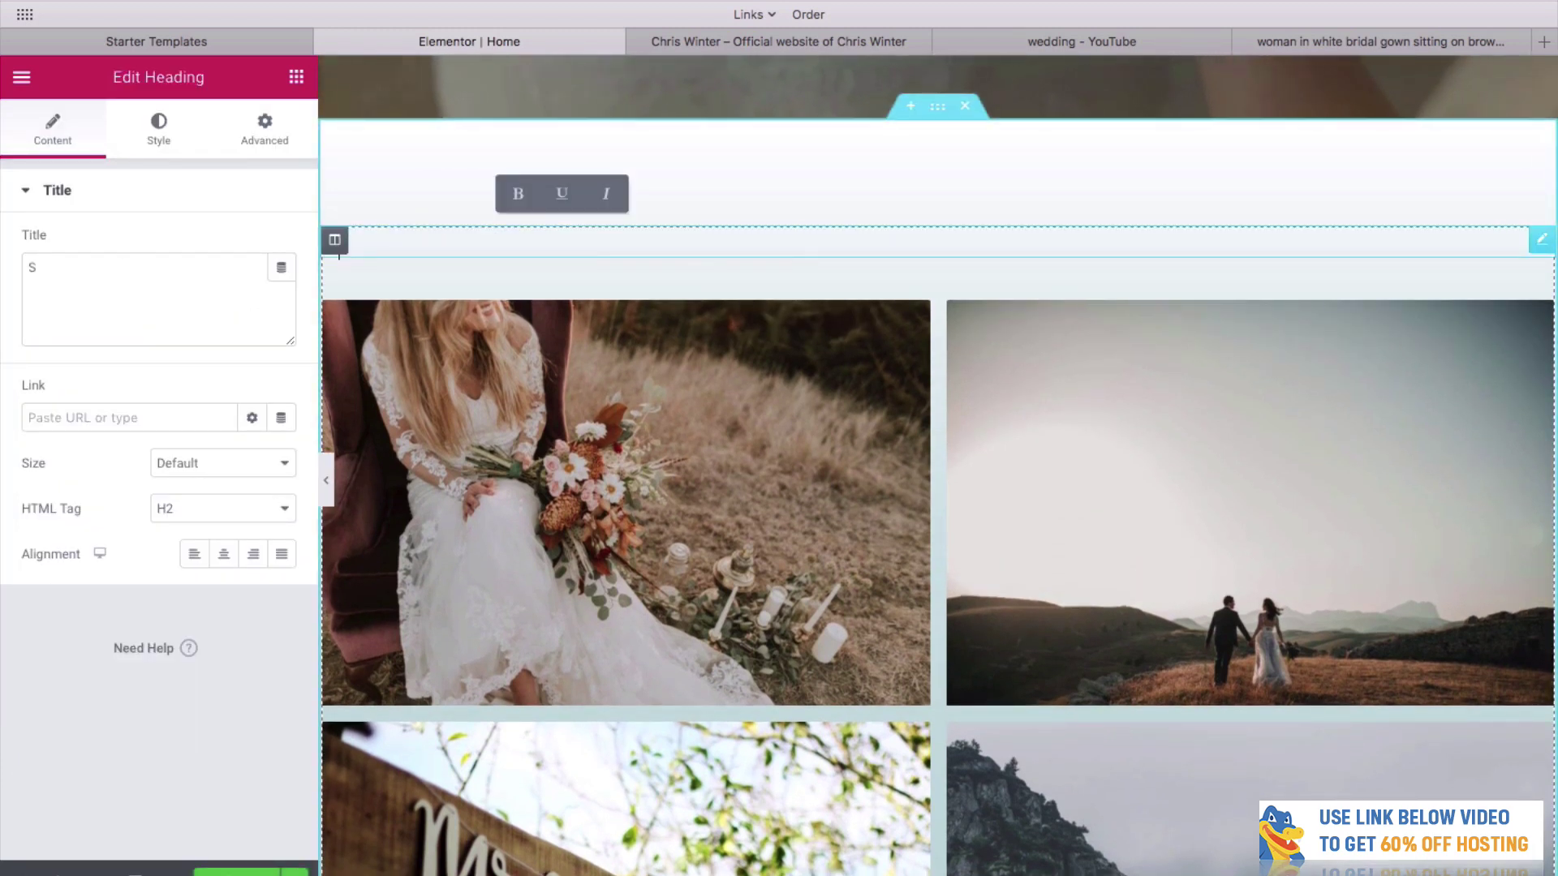
text(ome of our)
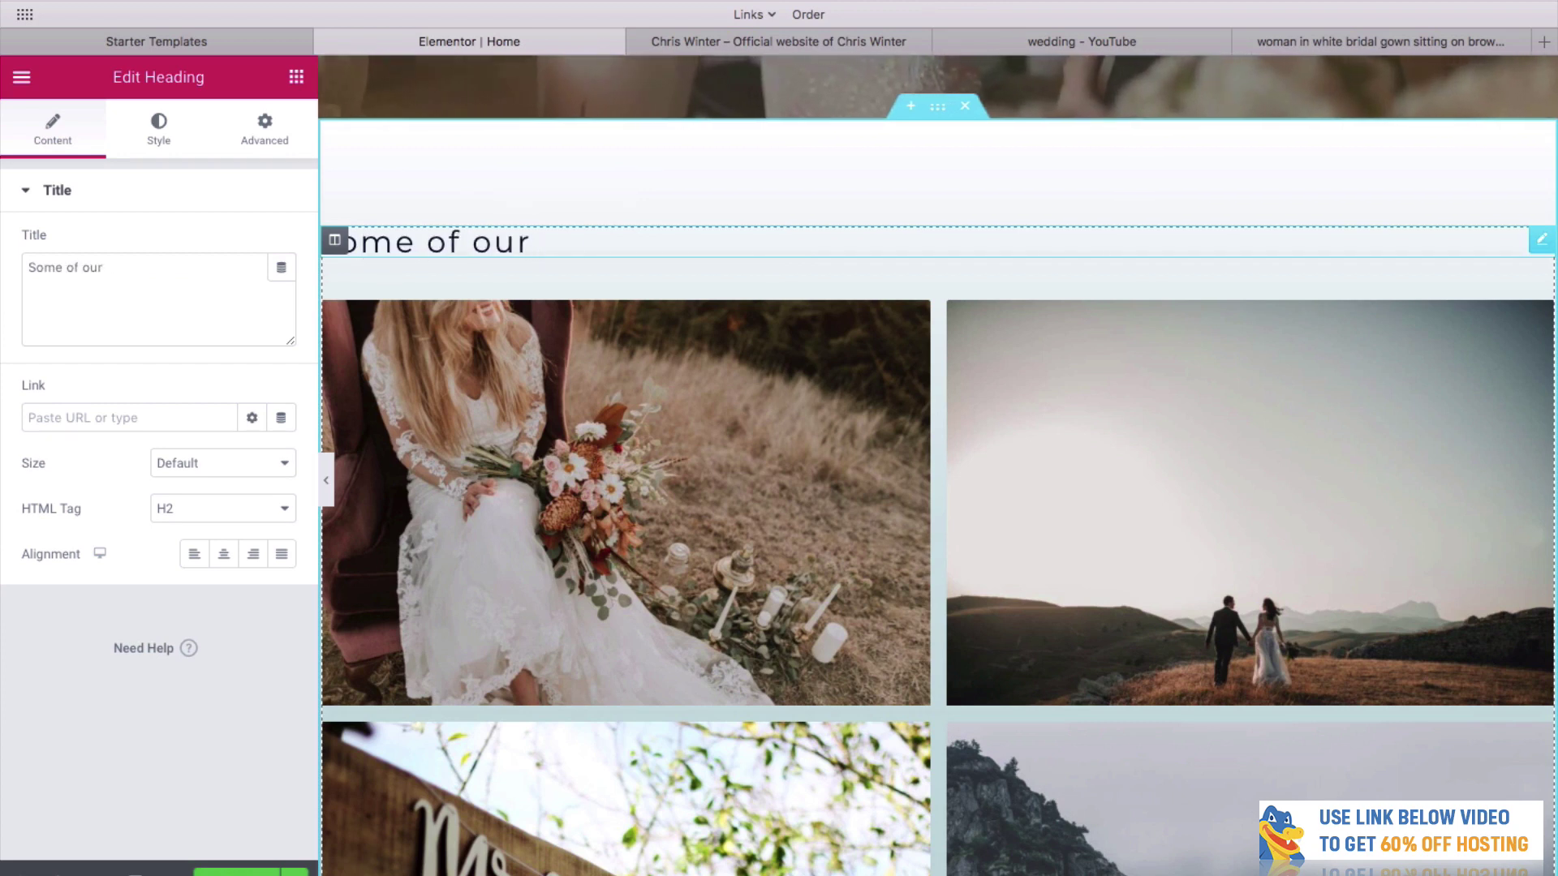
text( Wedding photography)
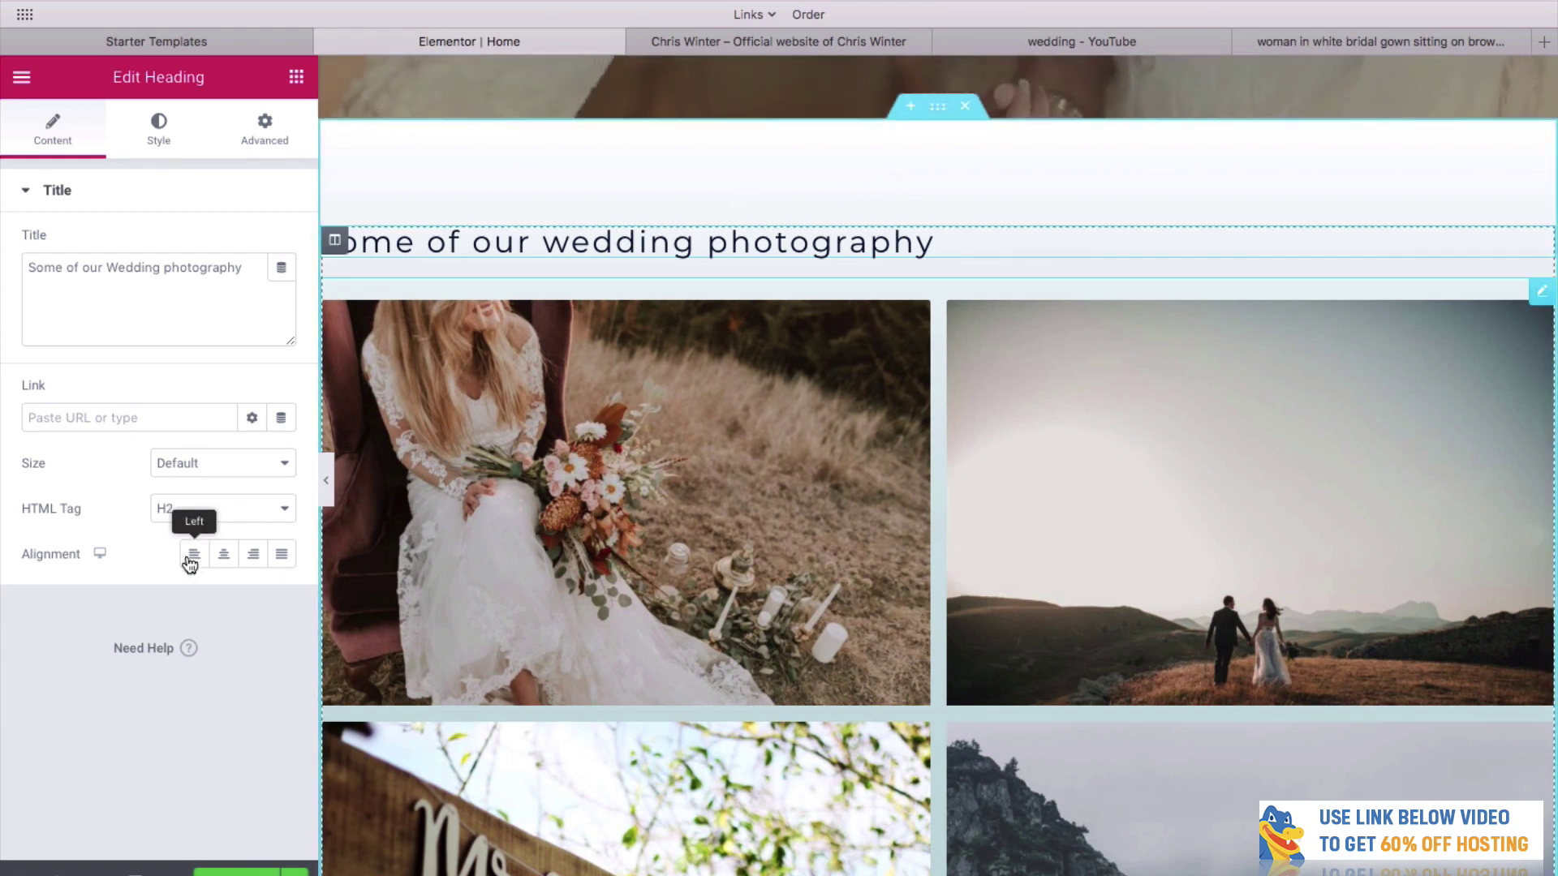
Centre the heading and set its size to XL
click(222, 560)
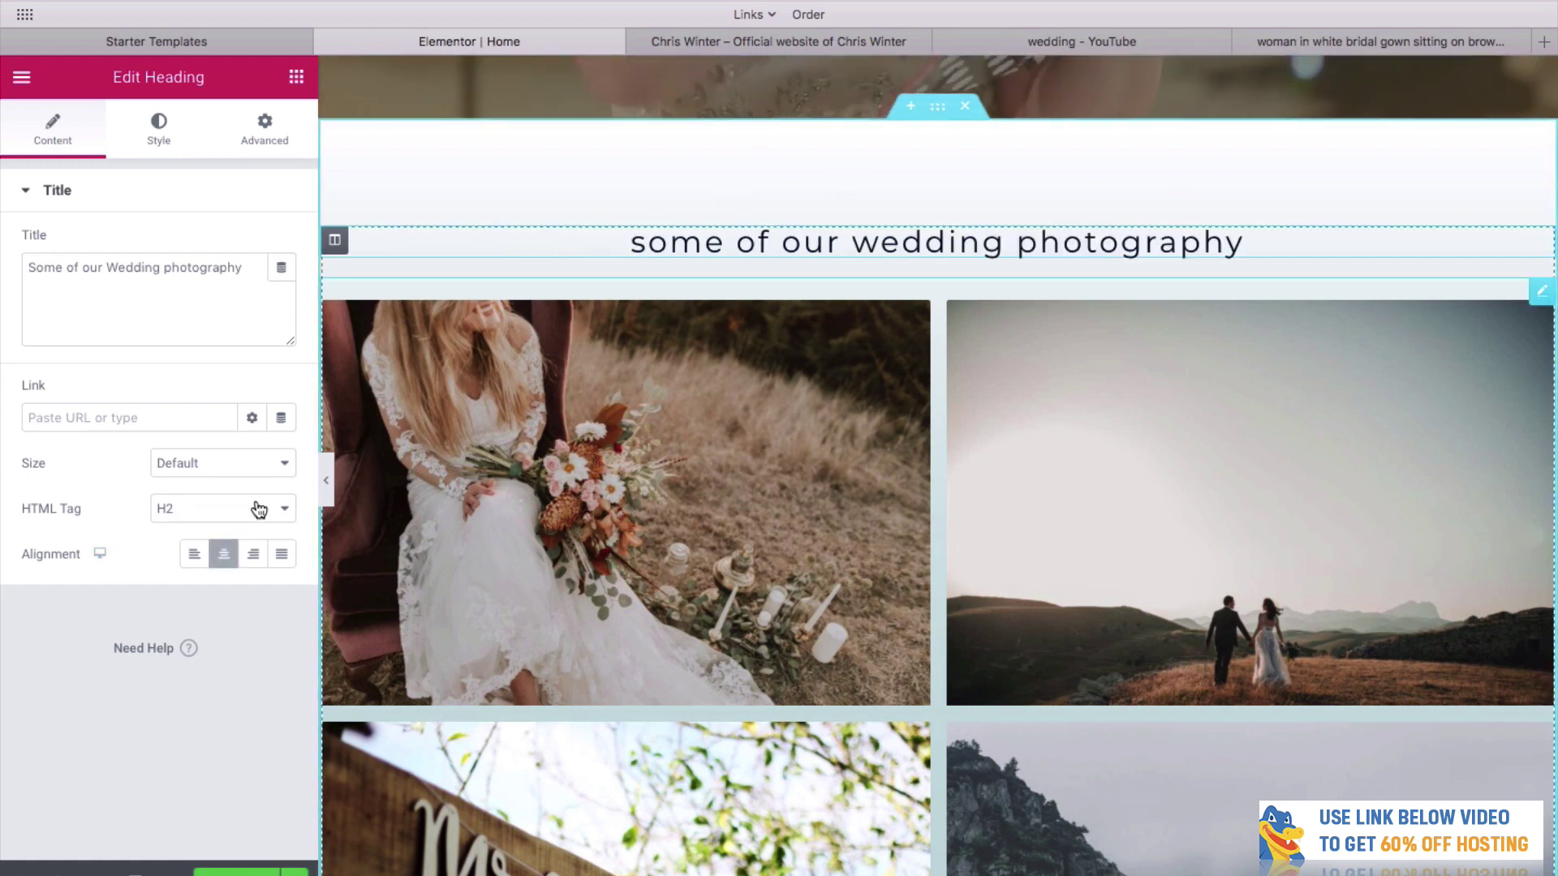
click(237, 460)
click(222, 463)
click(222, 462)
click(221, 463)
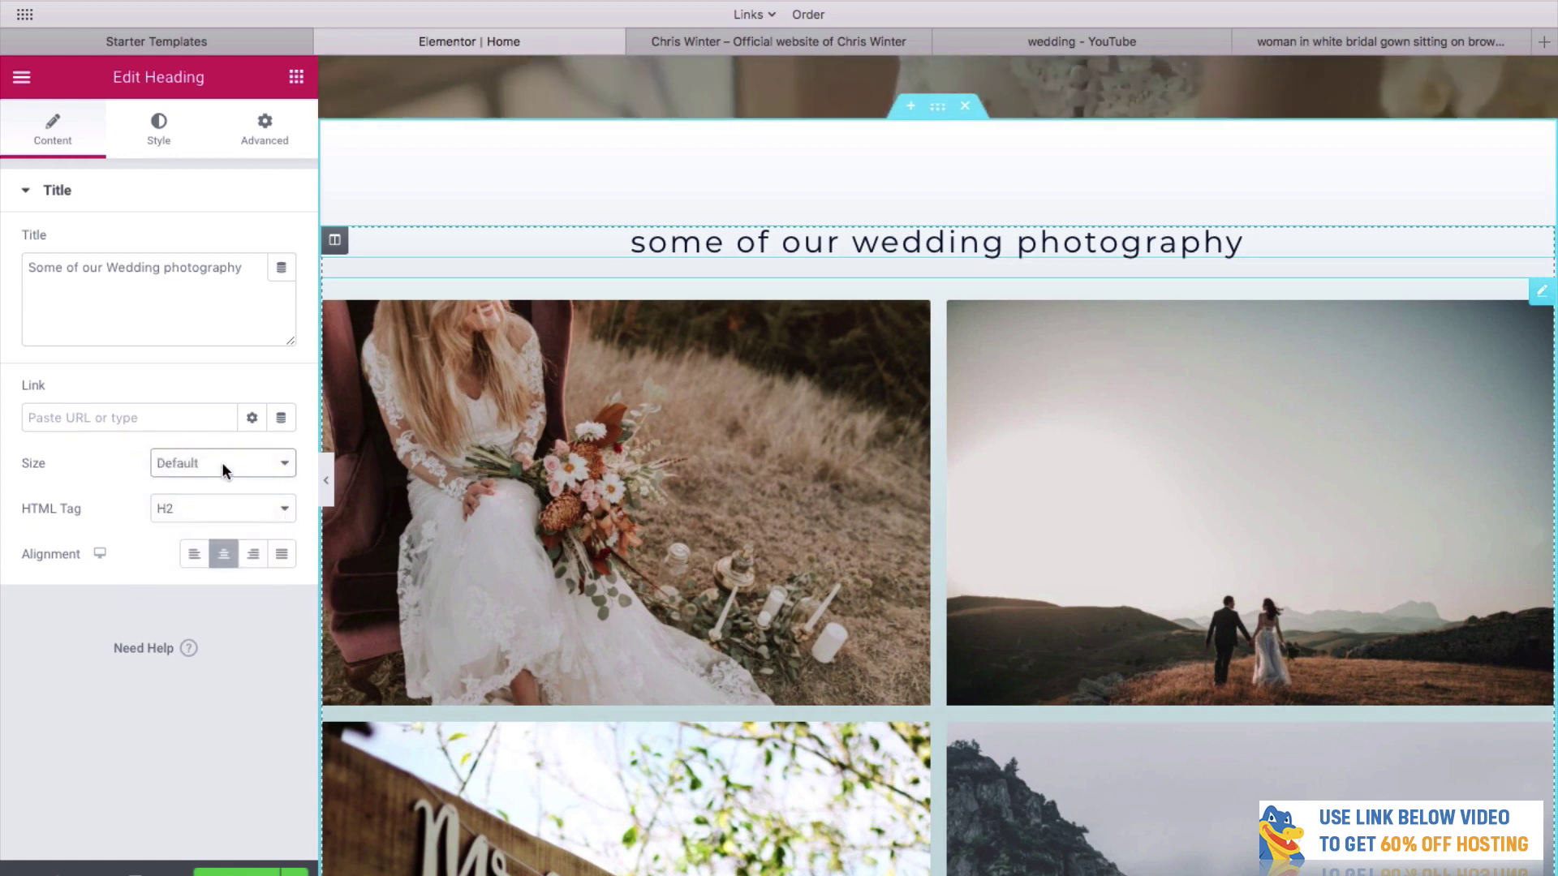
click(222, 461)
click(217, 510)
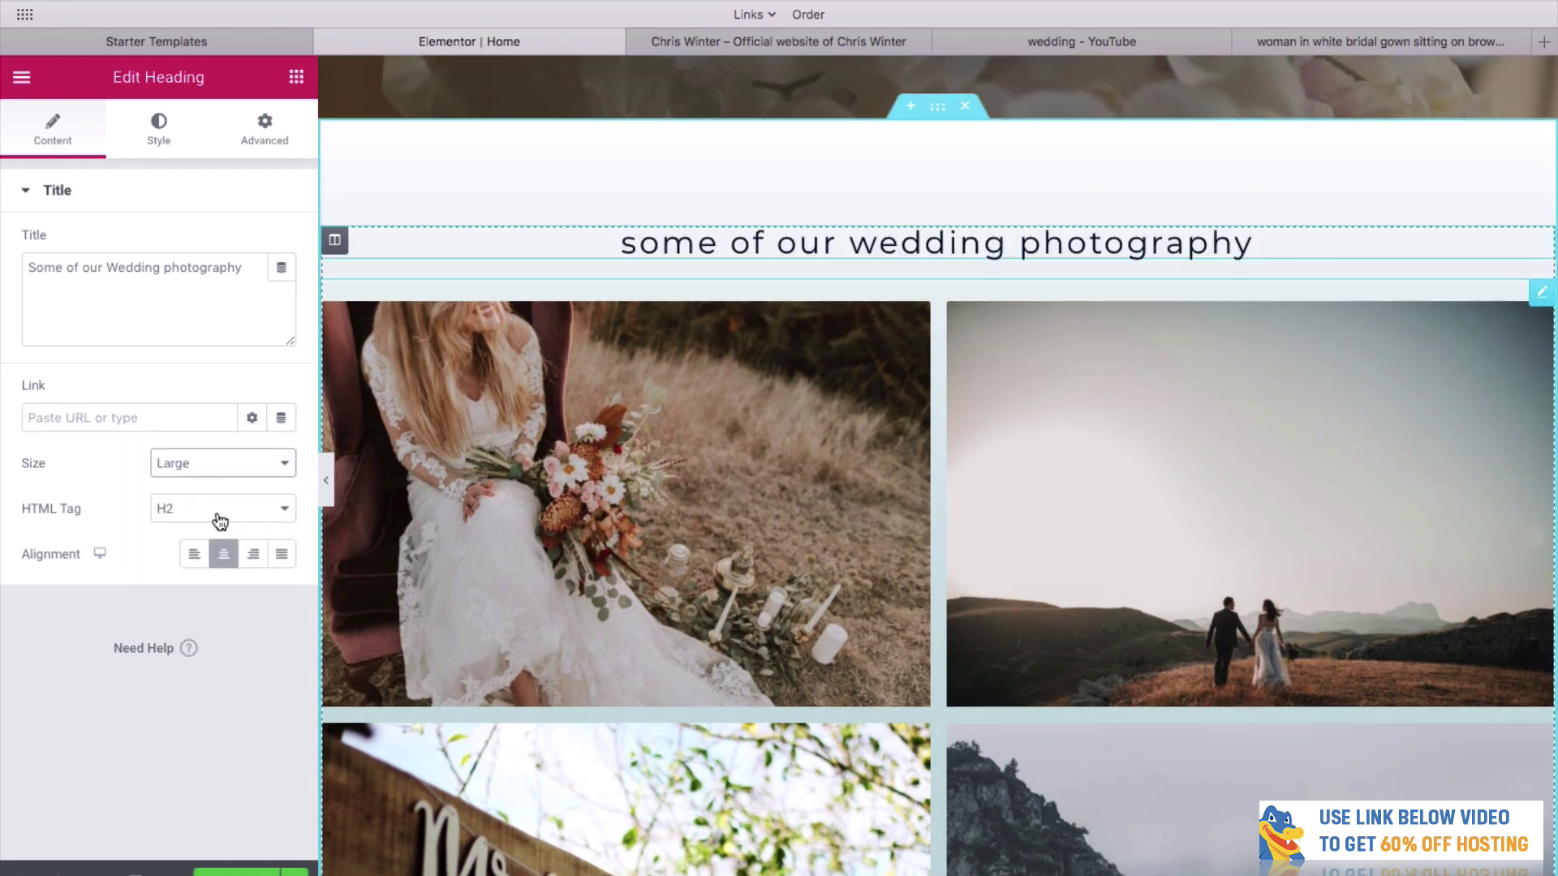
click(220, 464)
click(220, 489)
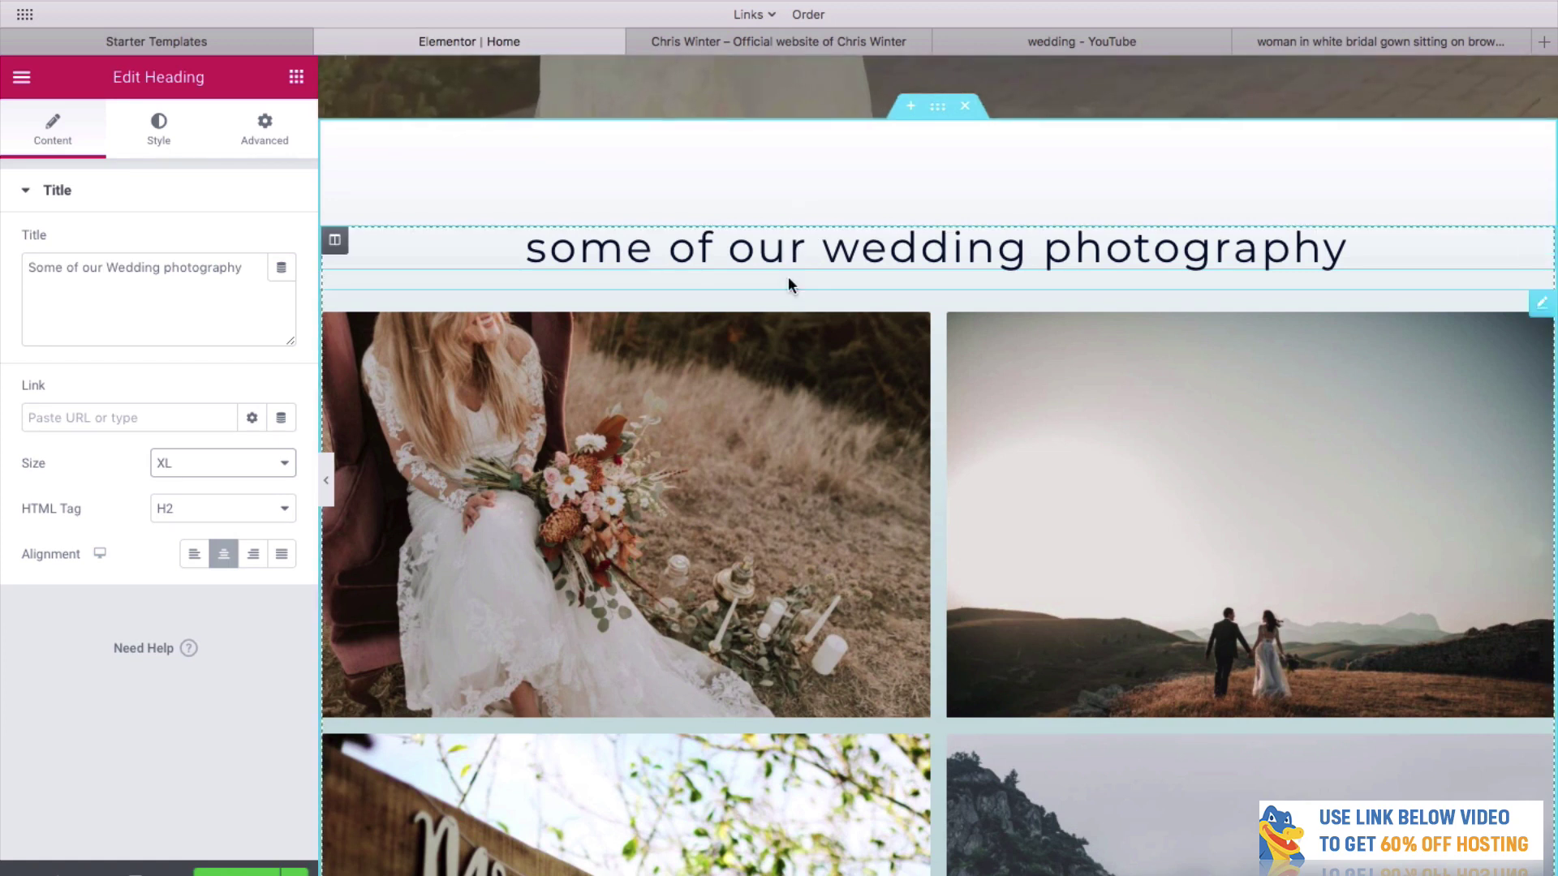
Set the heading's padding to 15 px, linked on all sides
click(185, 147)
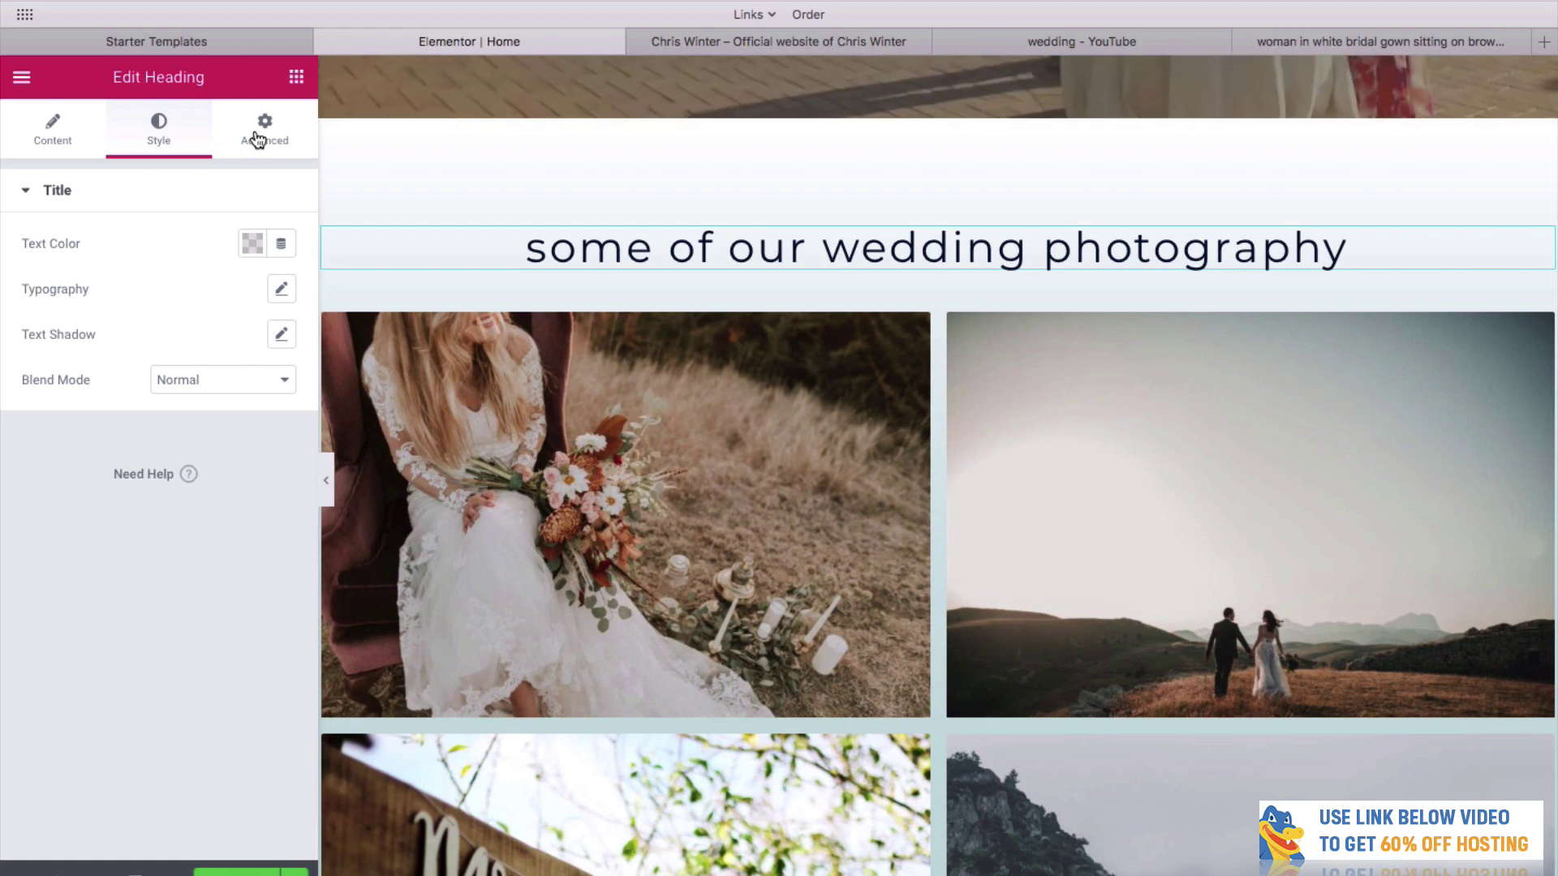
click(258, 140)
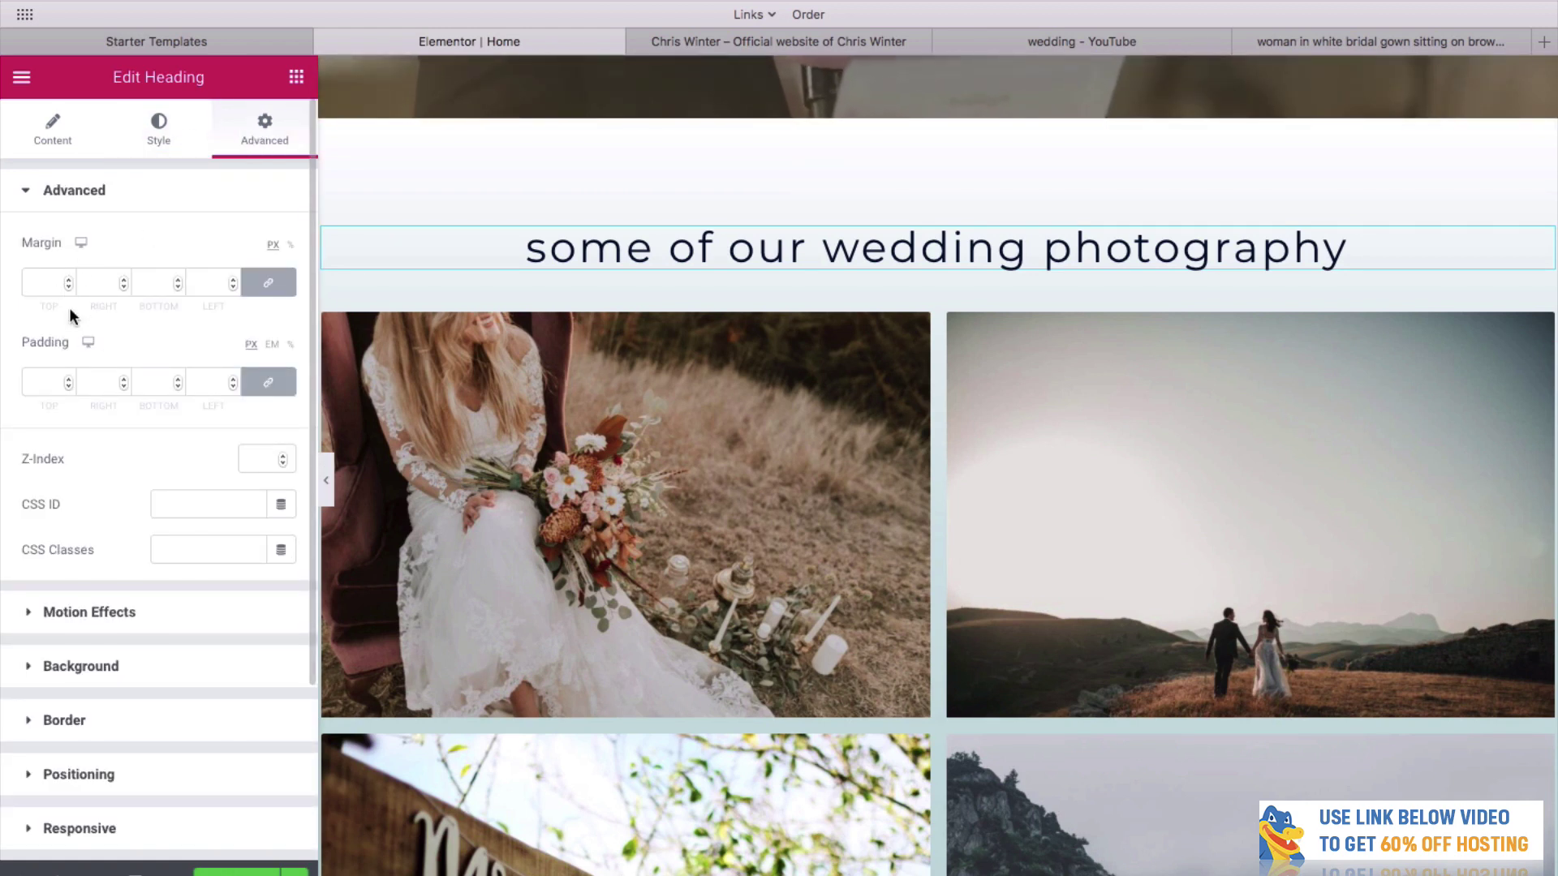
click(68, 380)
text(8)
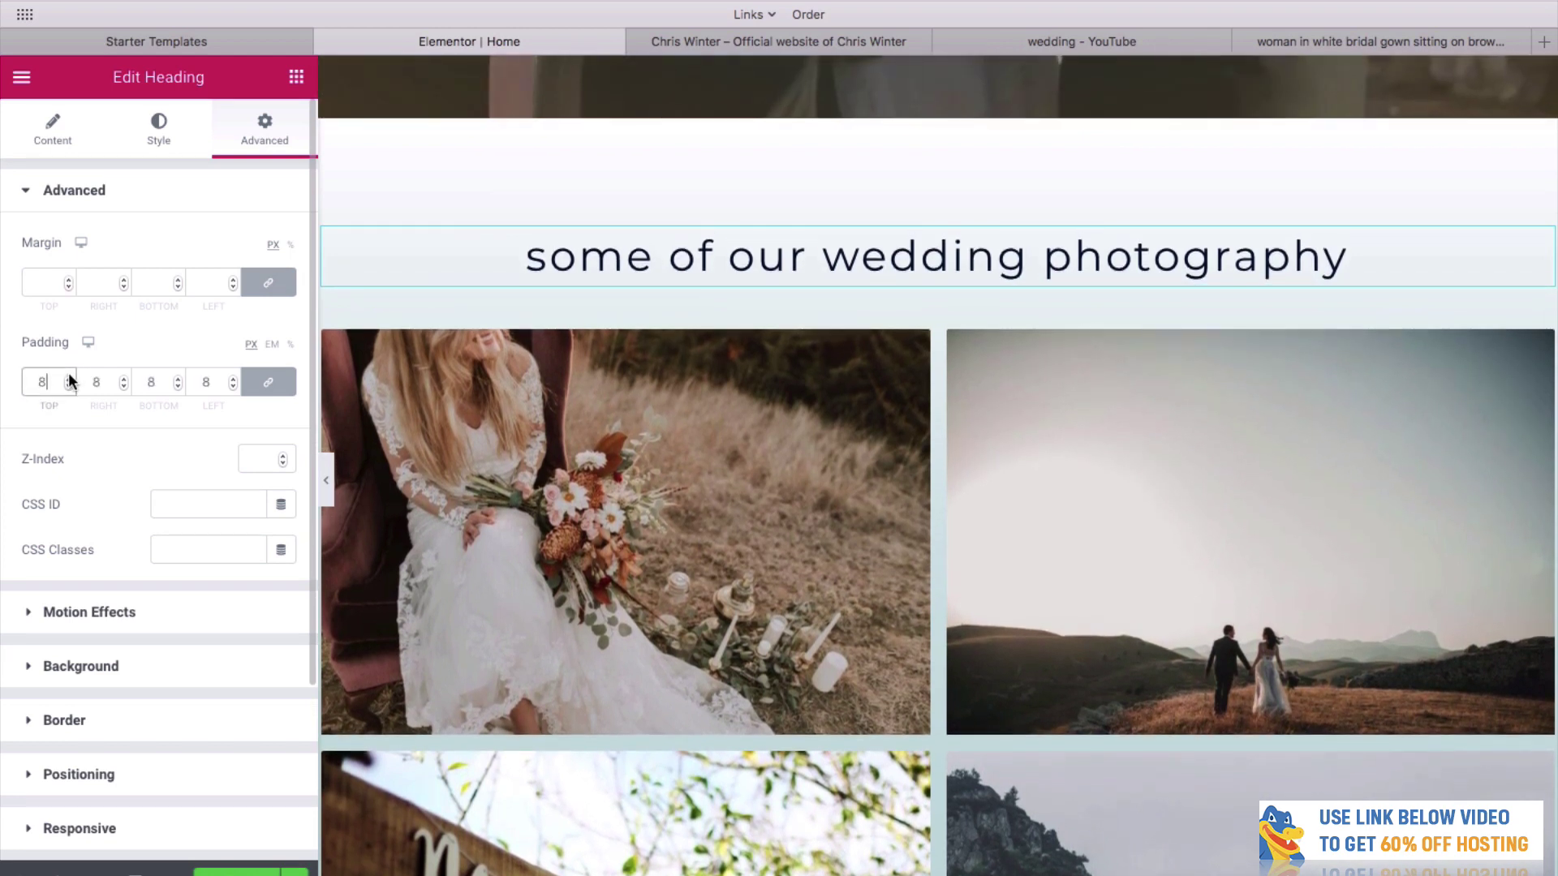
key(Up)
key(Up)
key(Up)
key(Up)
key(Up)
key(Up)
key(Up)
key(Up)
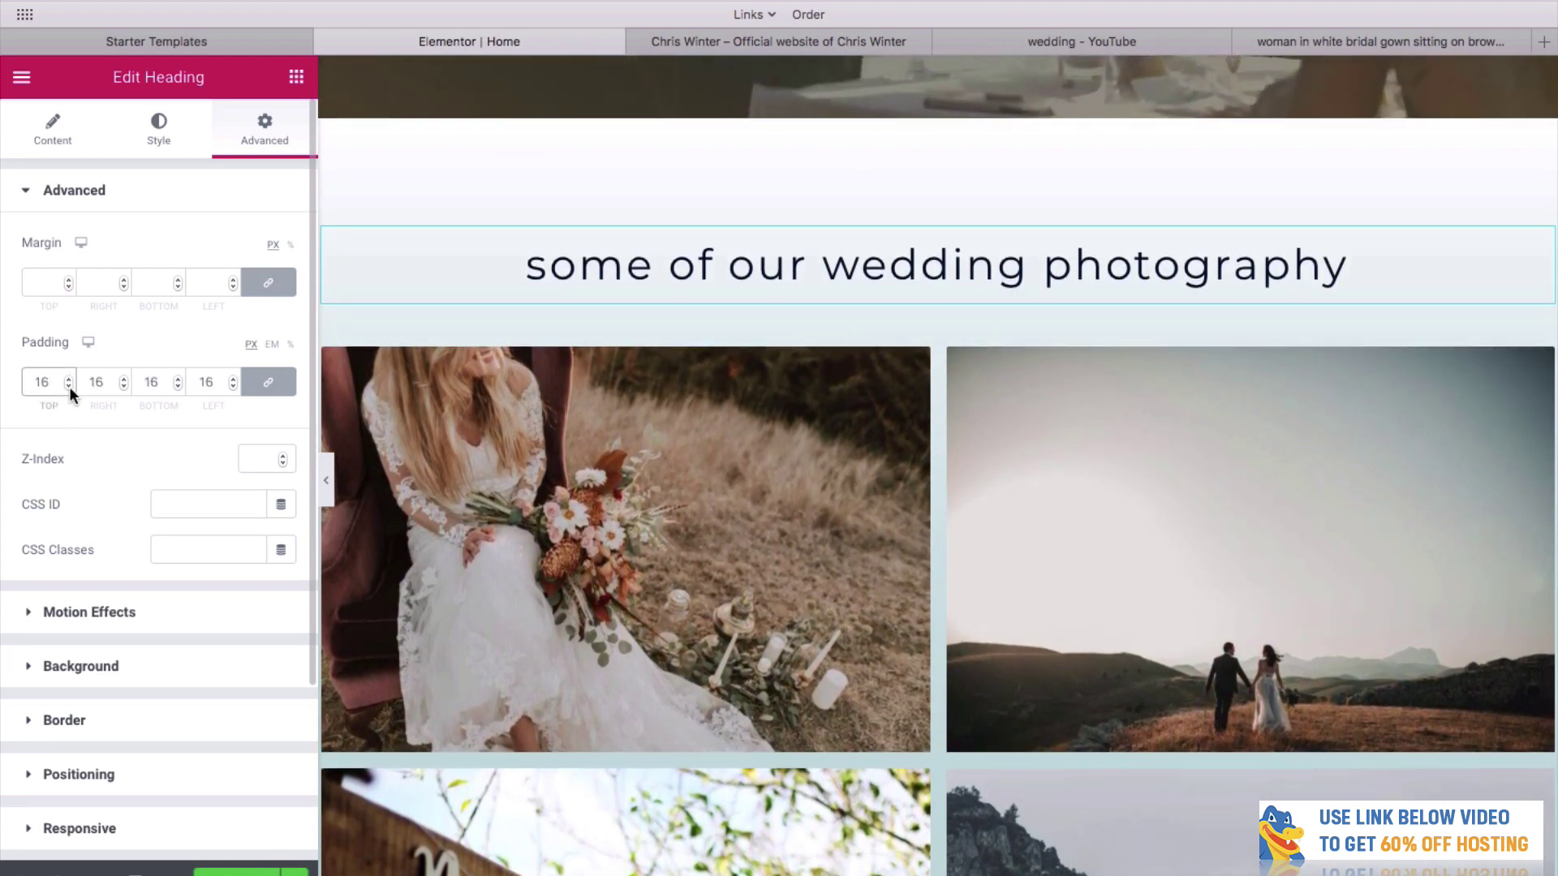
key(Down)
key(Down)
key(Down)
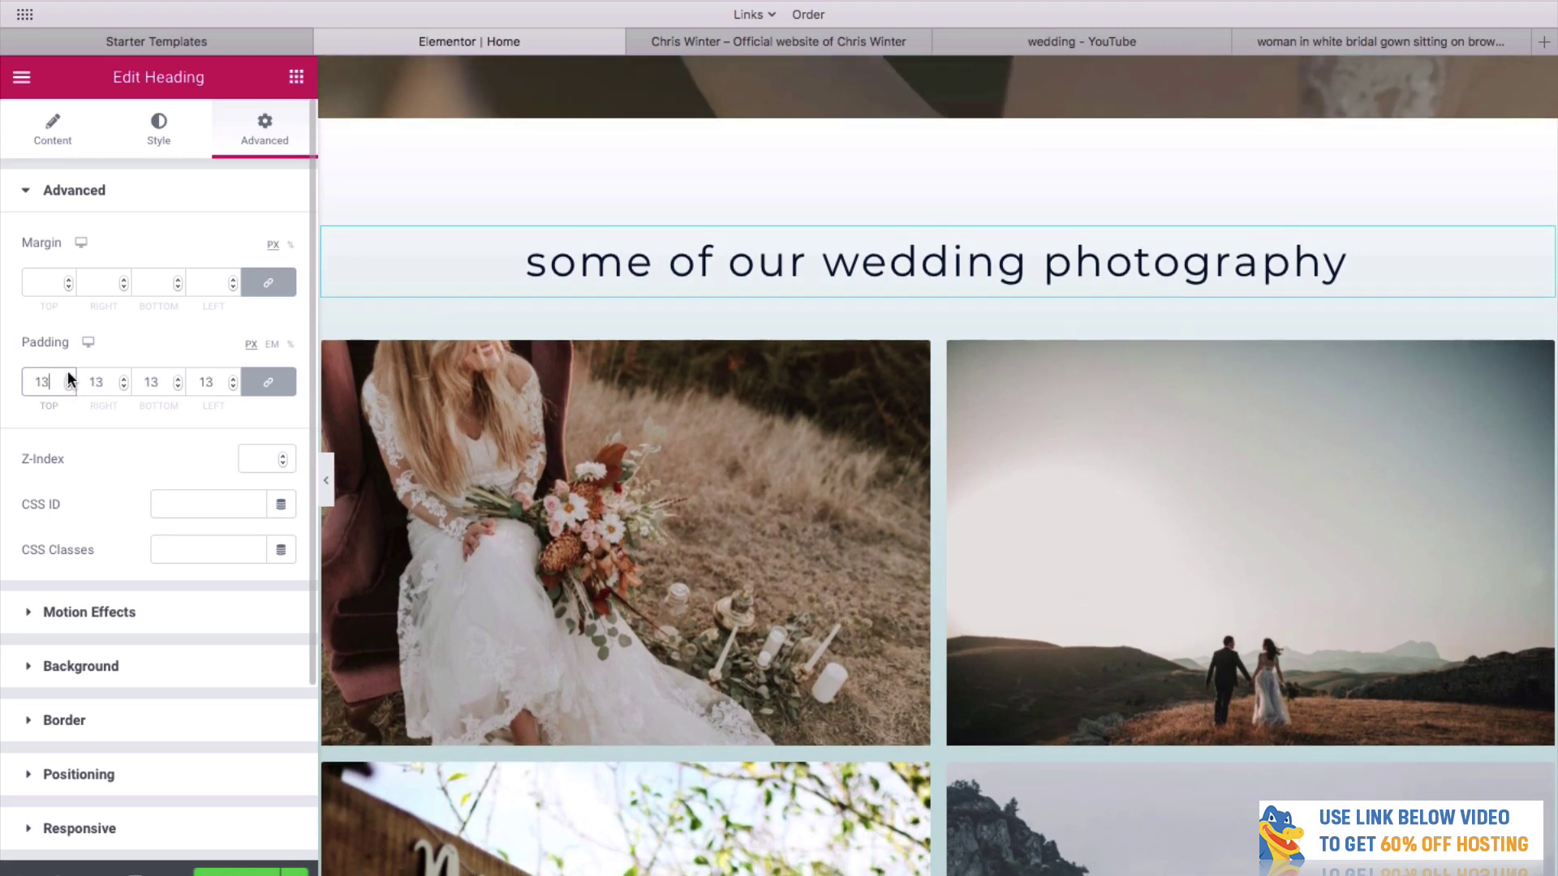
key(Up)
key(Up)
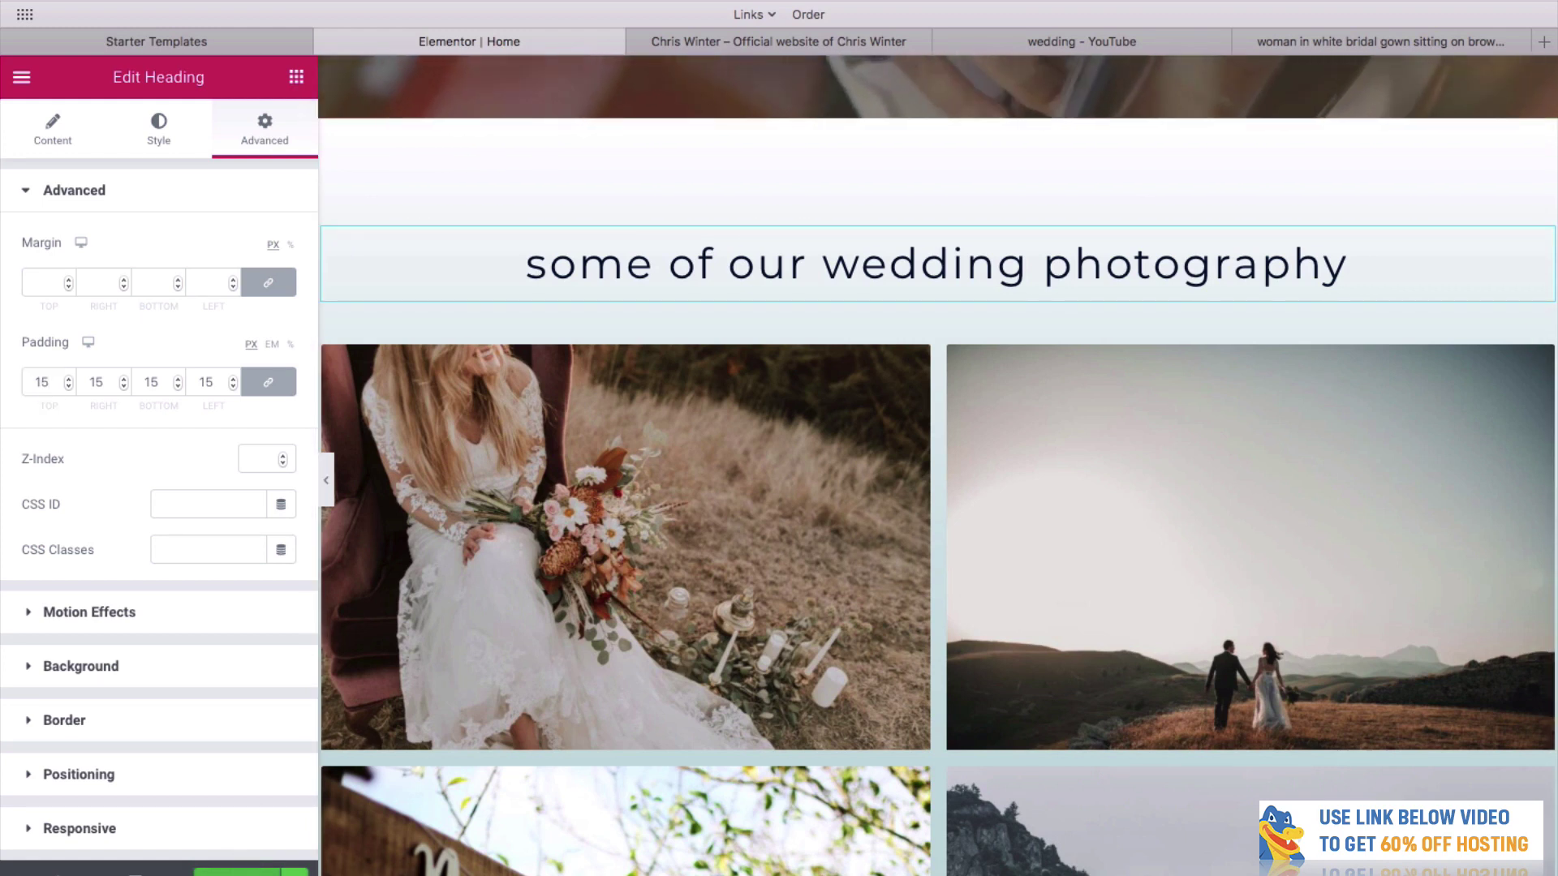
Preview the live site's wedding gallery, browsing photos like the bride and couple walking in the lightbox
click(878, 36)
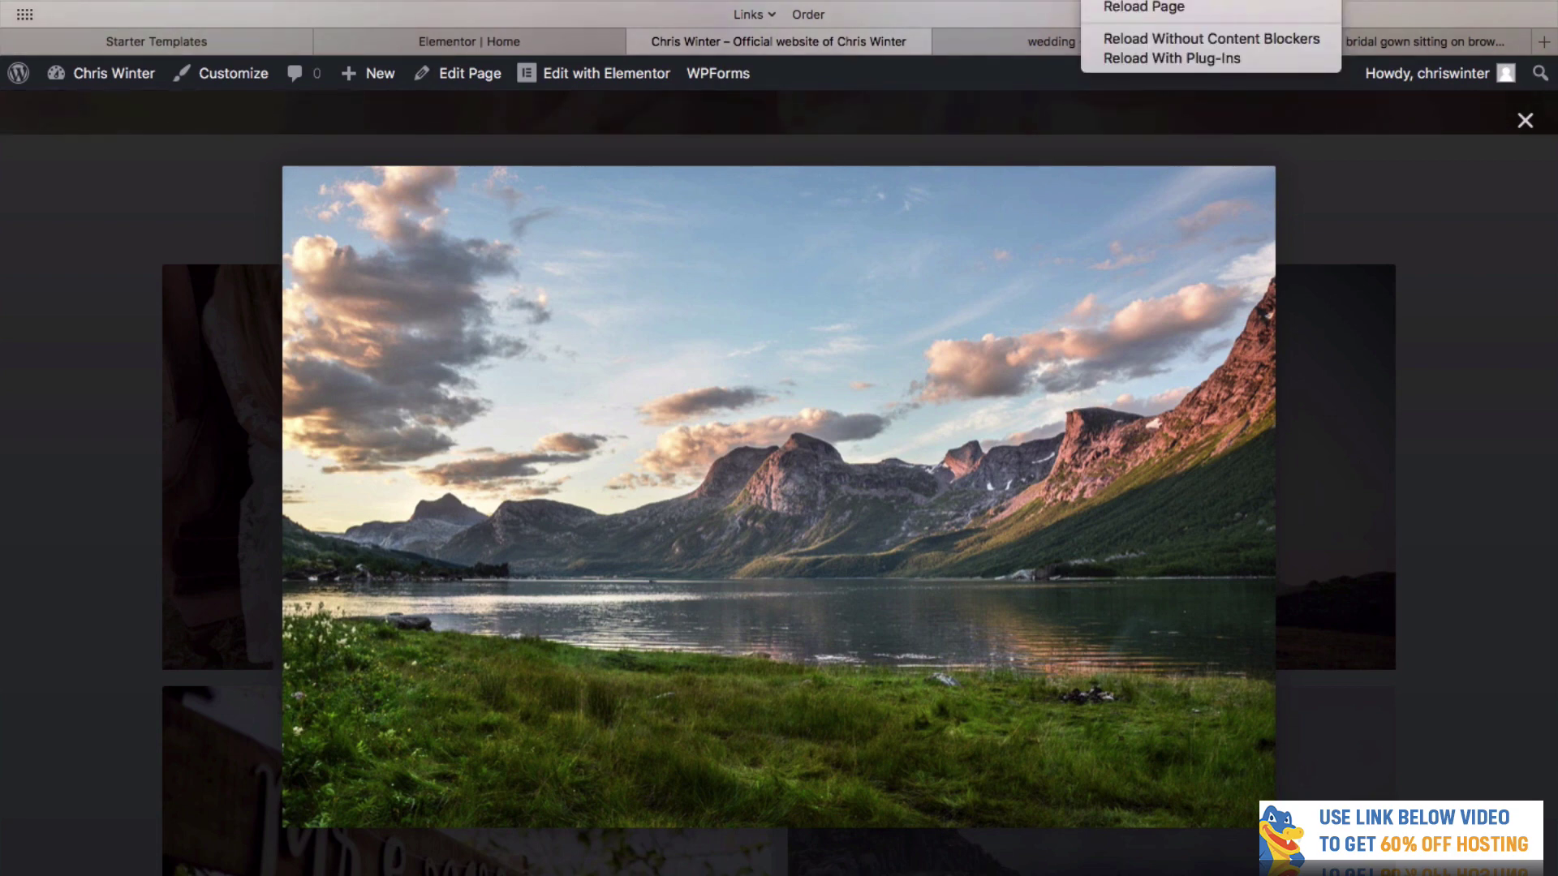
drag(1289, 124, 1217, 73)
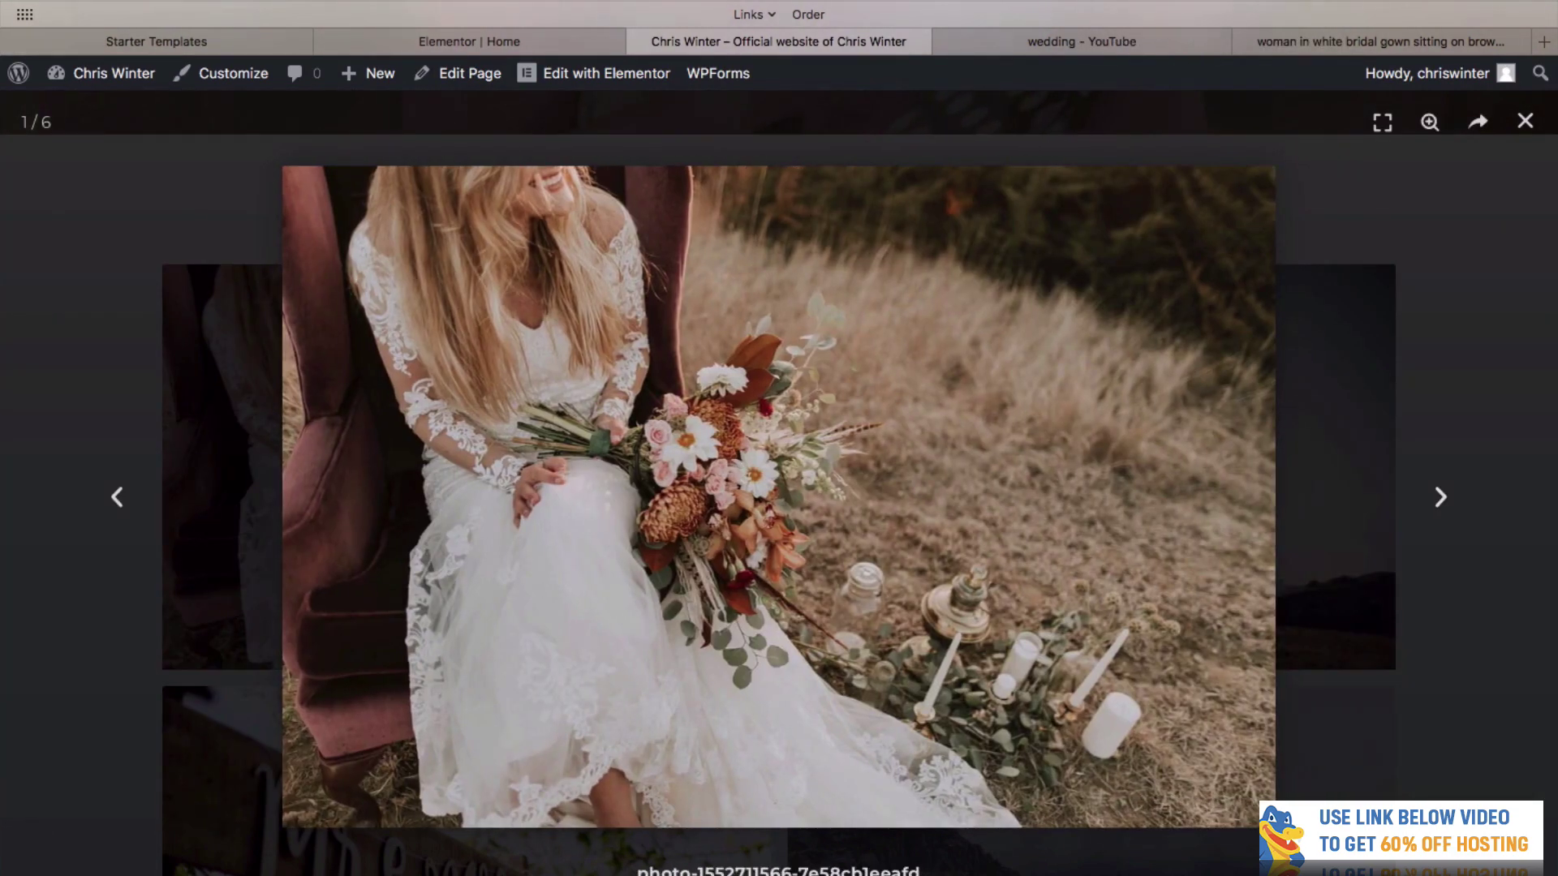
key(Escape)
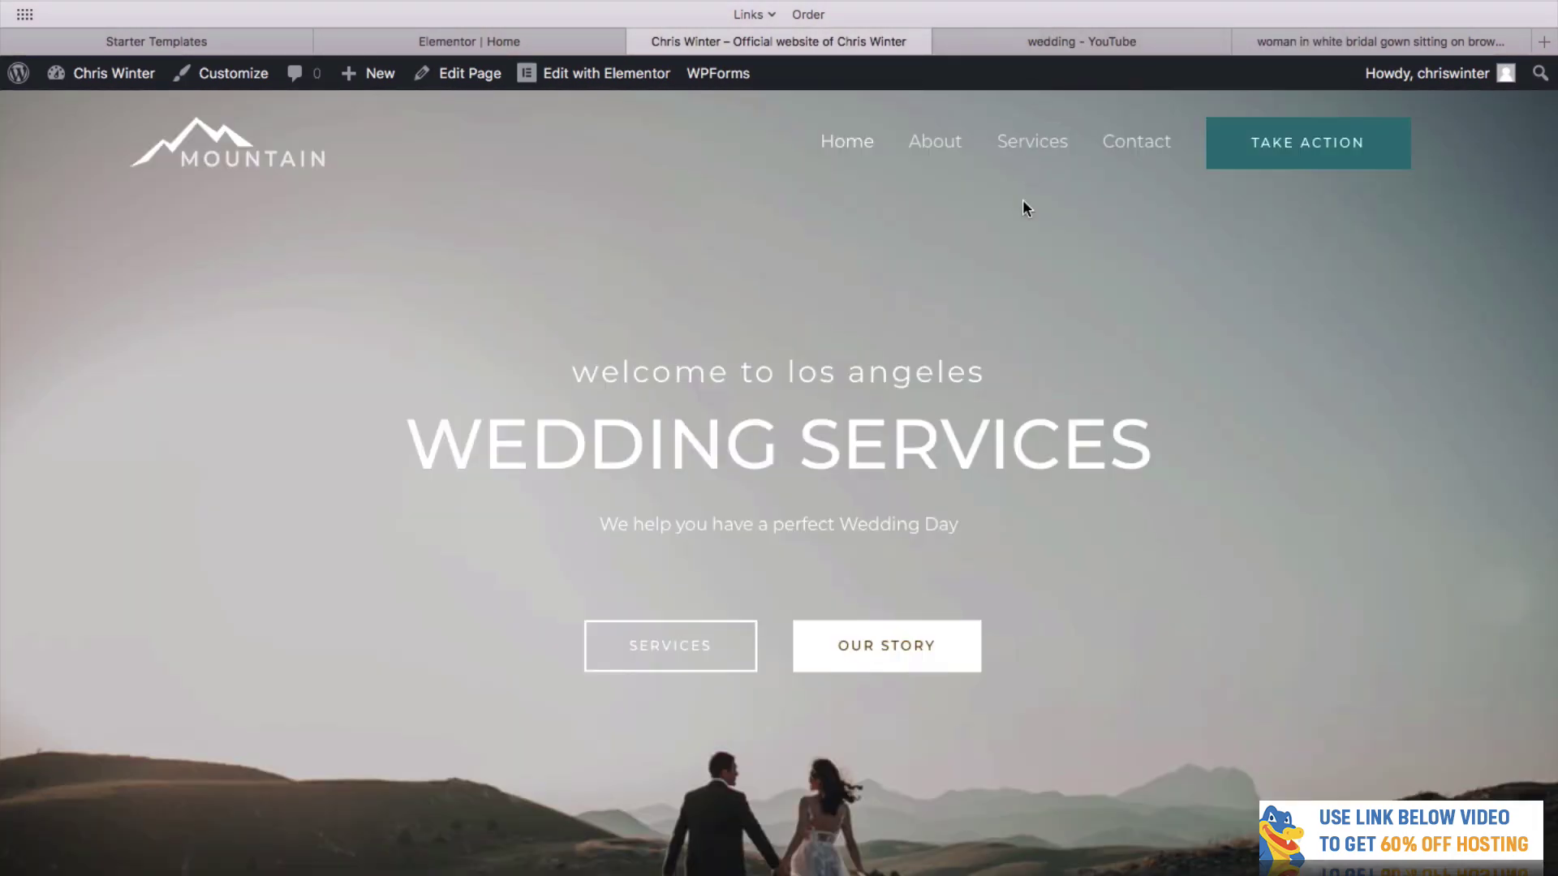
scroll(1011, 318, down, 15)
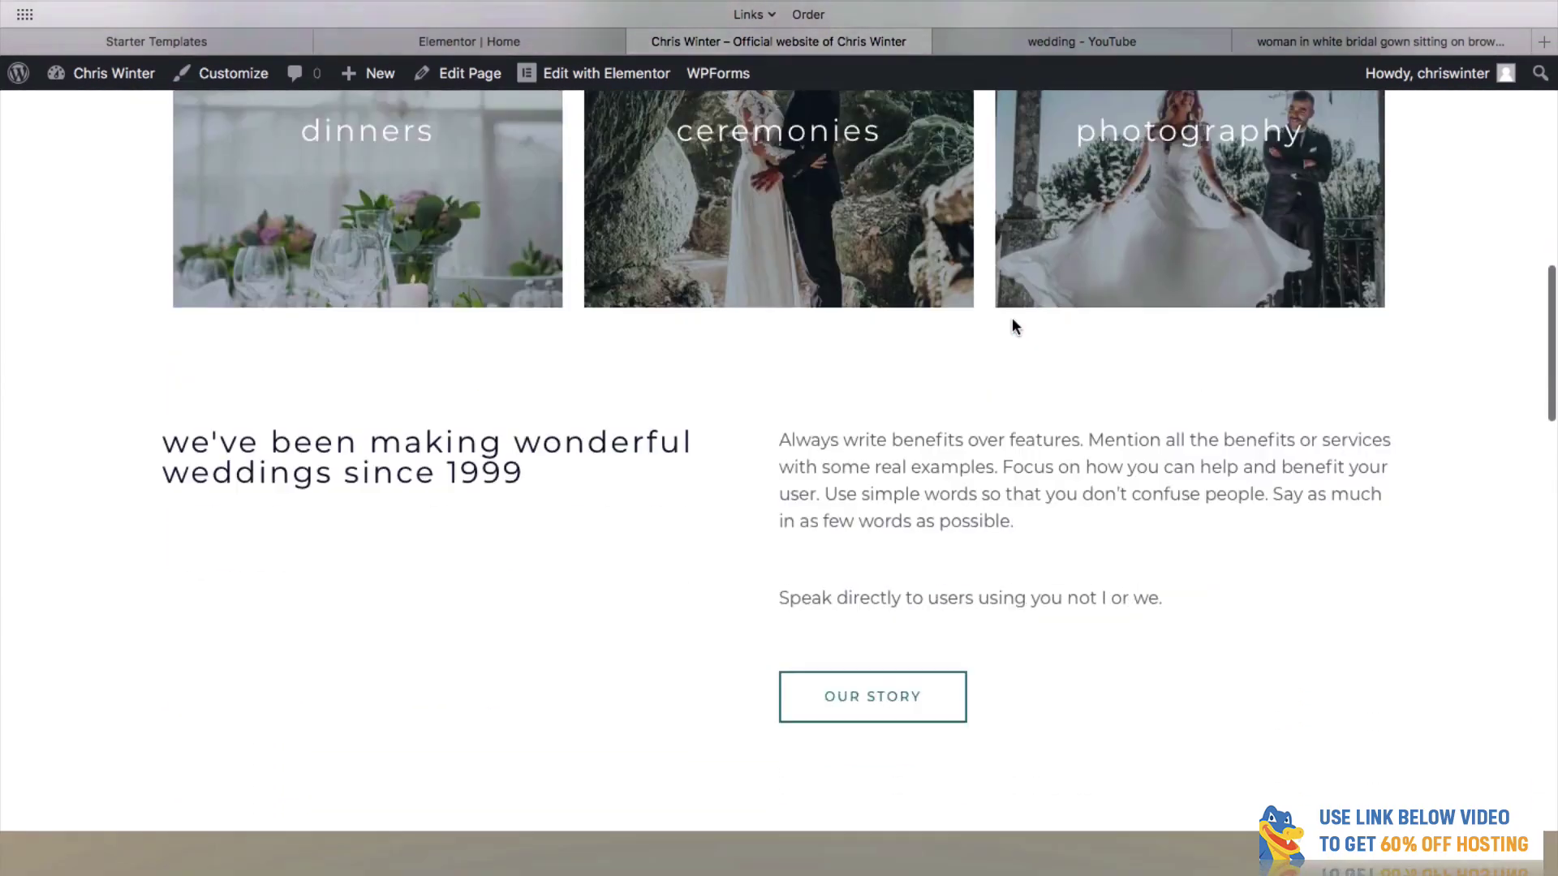
scroll(1011, 318, down, 15)
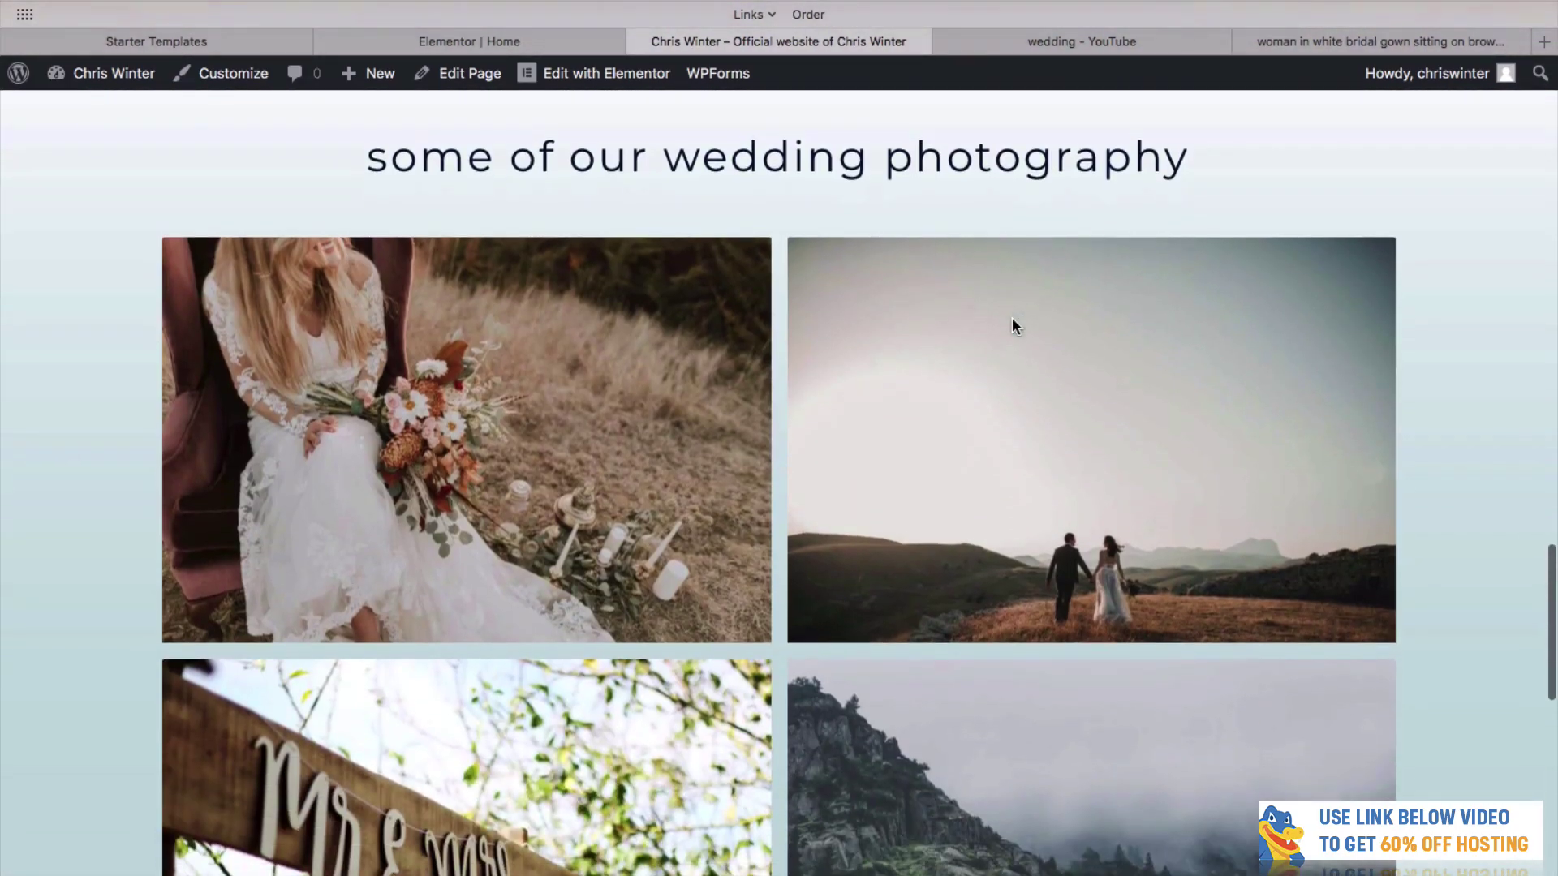
scroll(1015, 328, down, 6)
scroll(1011, 329, up, 8)
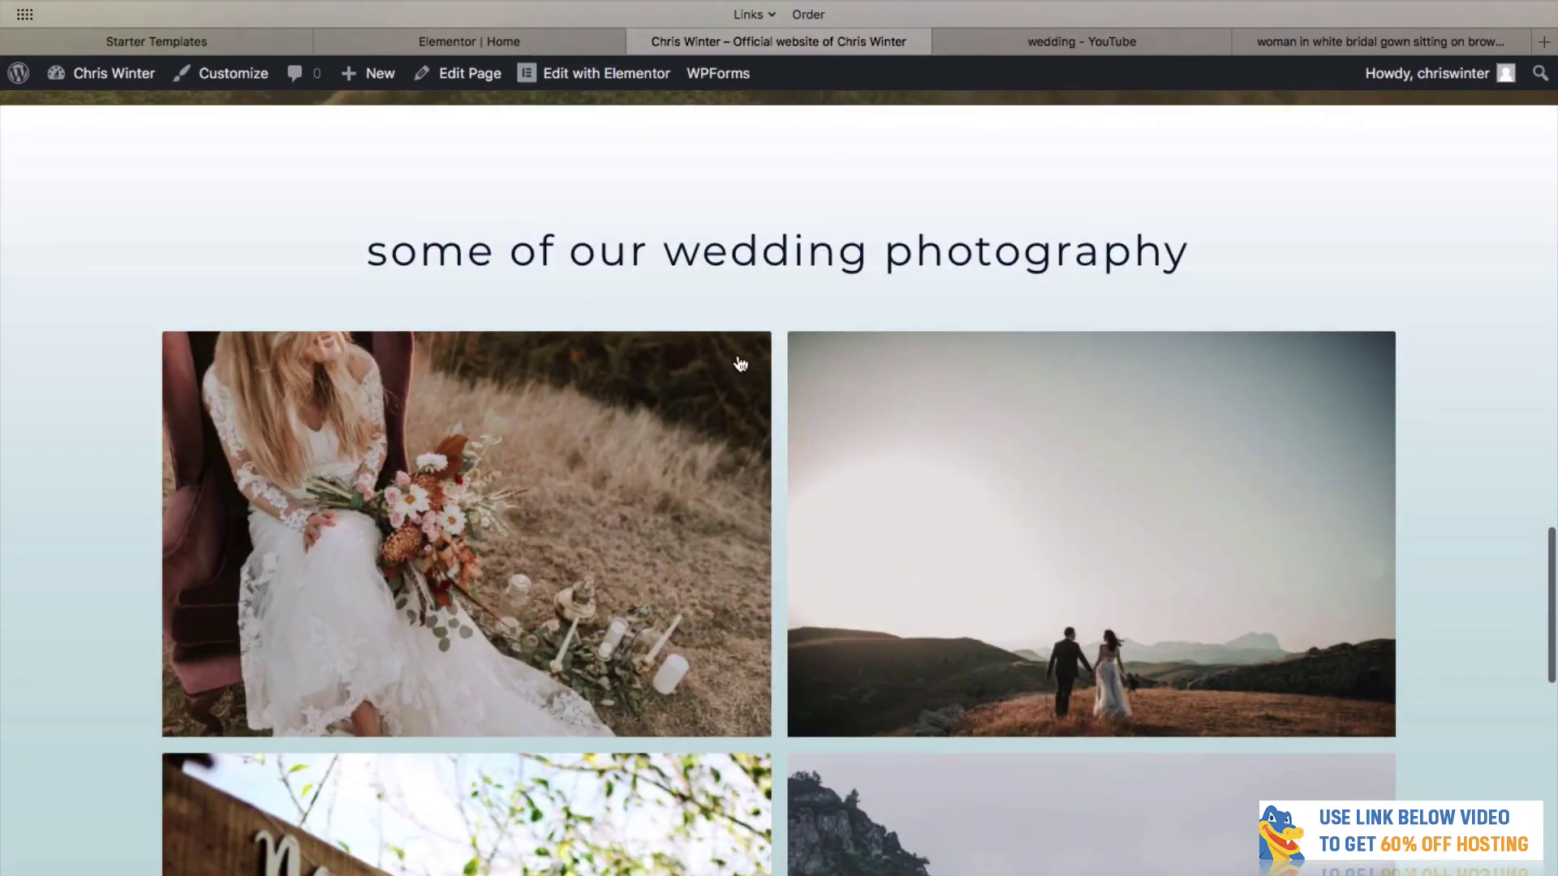
scroll(740, 364, down, 1)
click(733, 455)
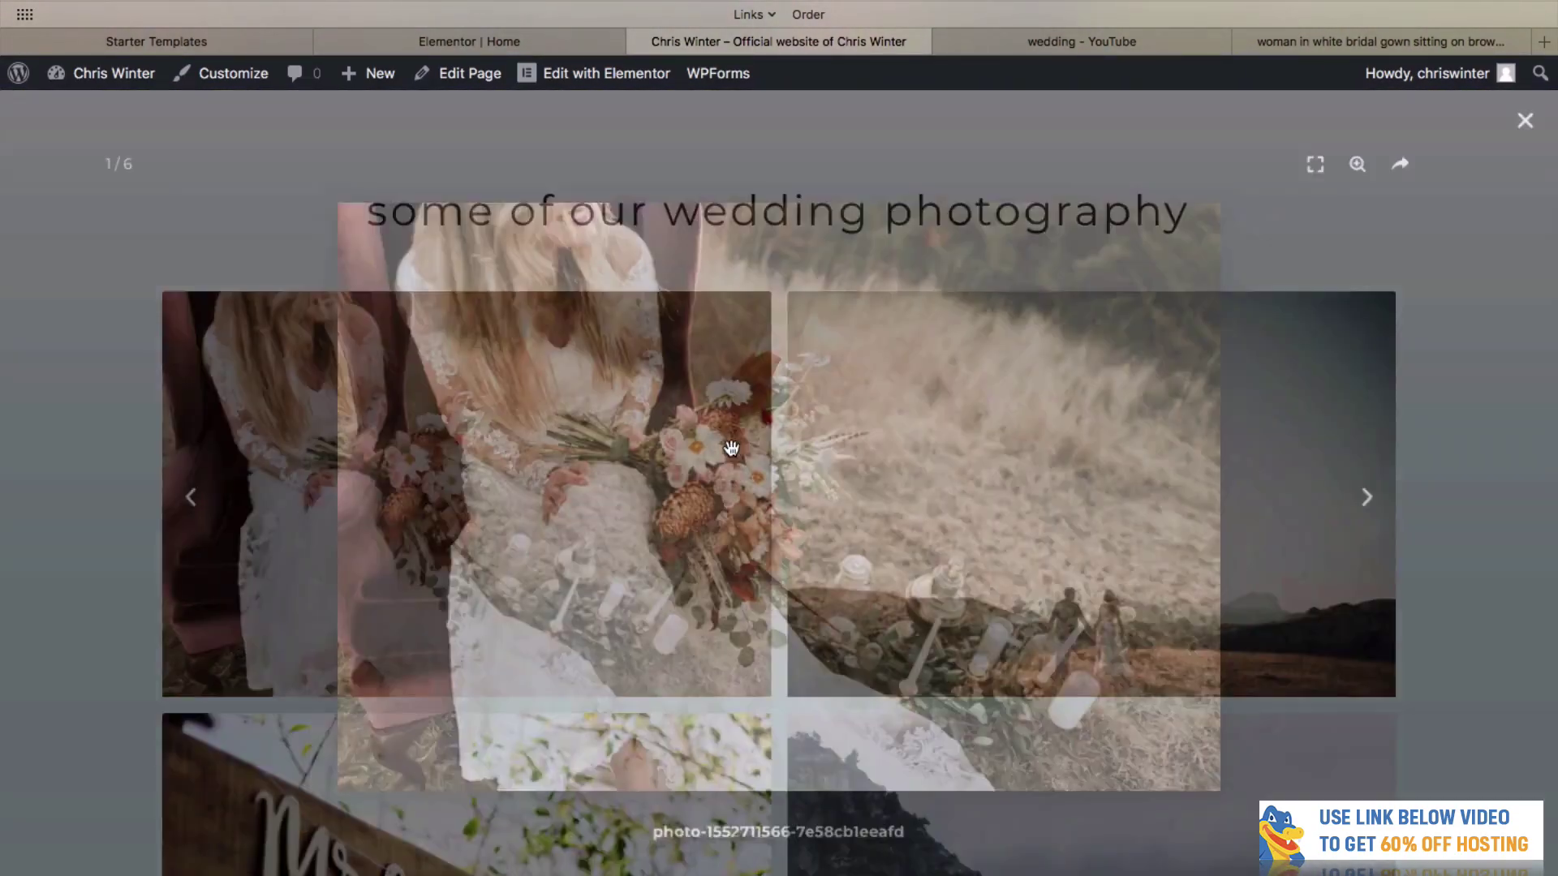
click(1442, 492)
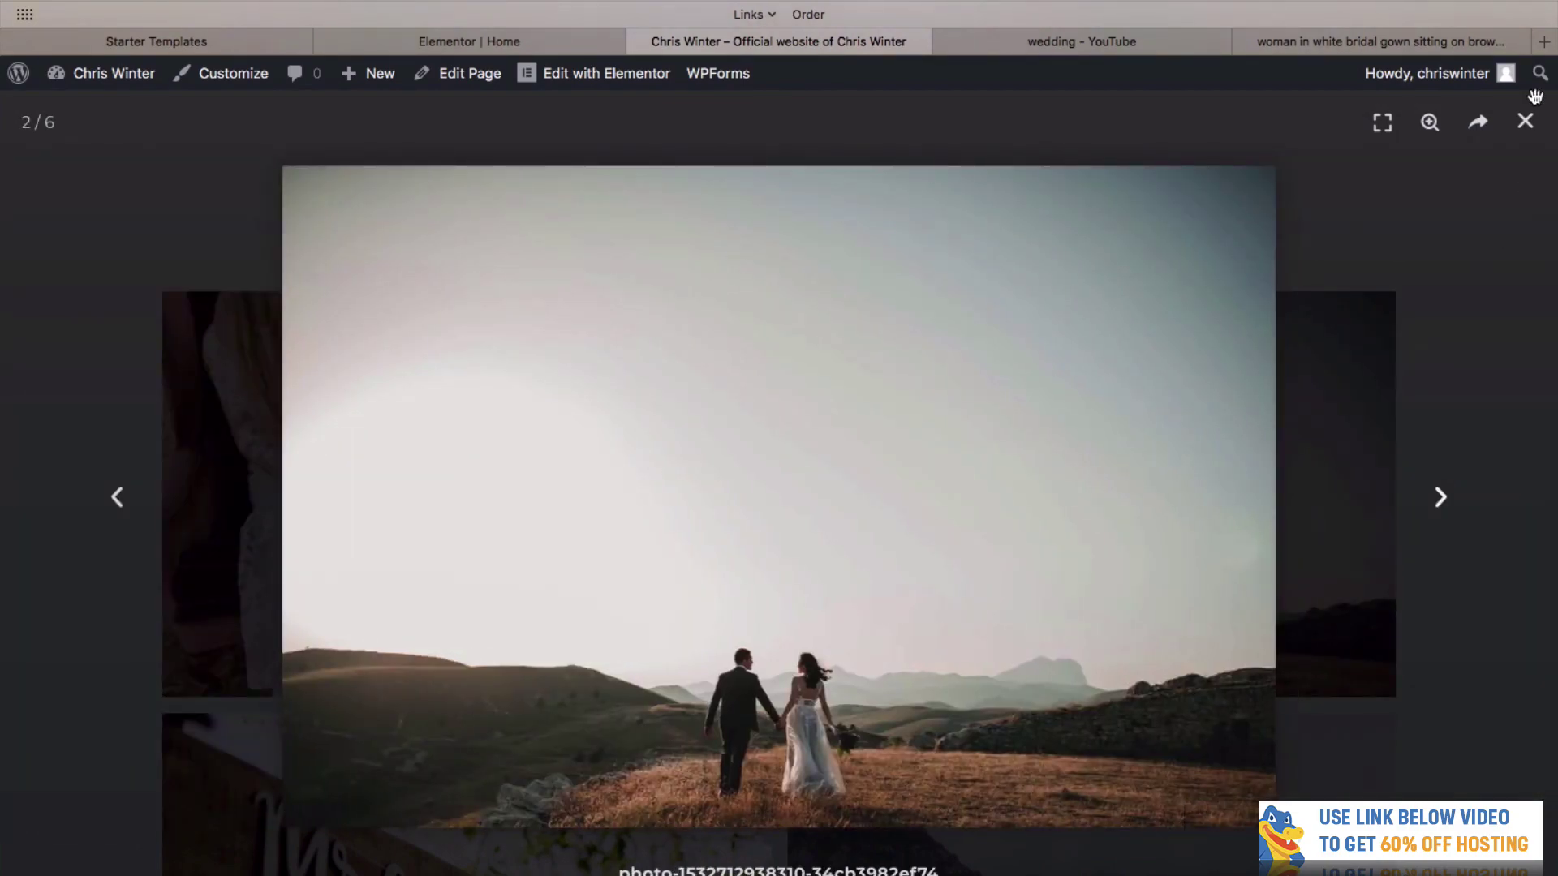
click(1526, 122)
scroll(1278, 236, down, 12)
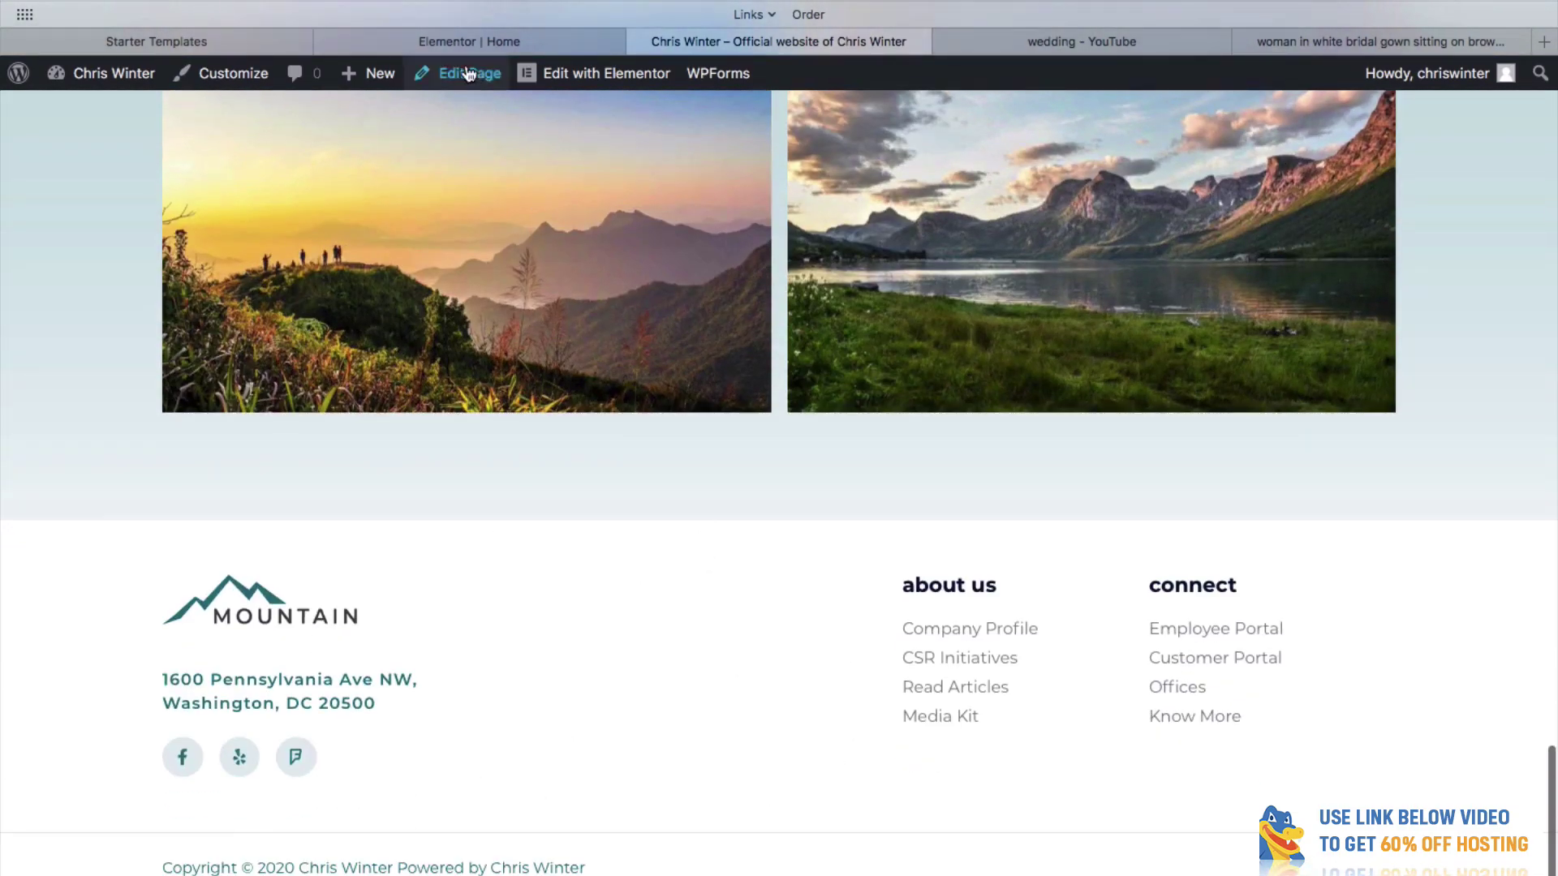
Check the Home page in Elementor, then return to the top of the live site
click(458, 41)
scroll(568, 300, up, 10)
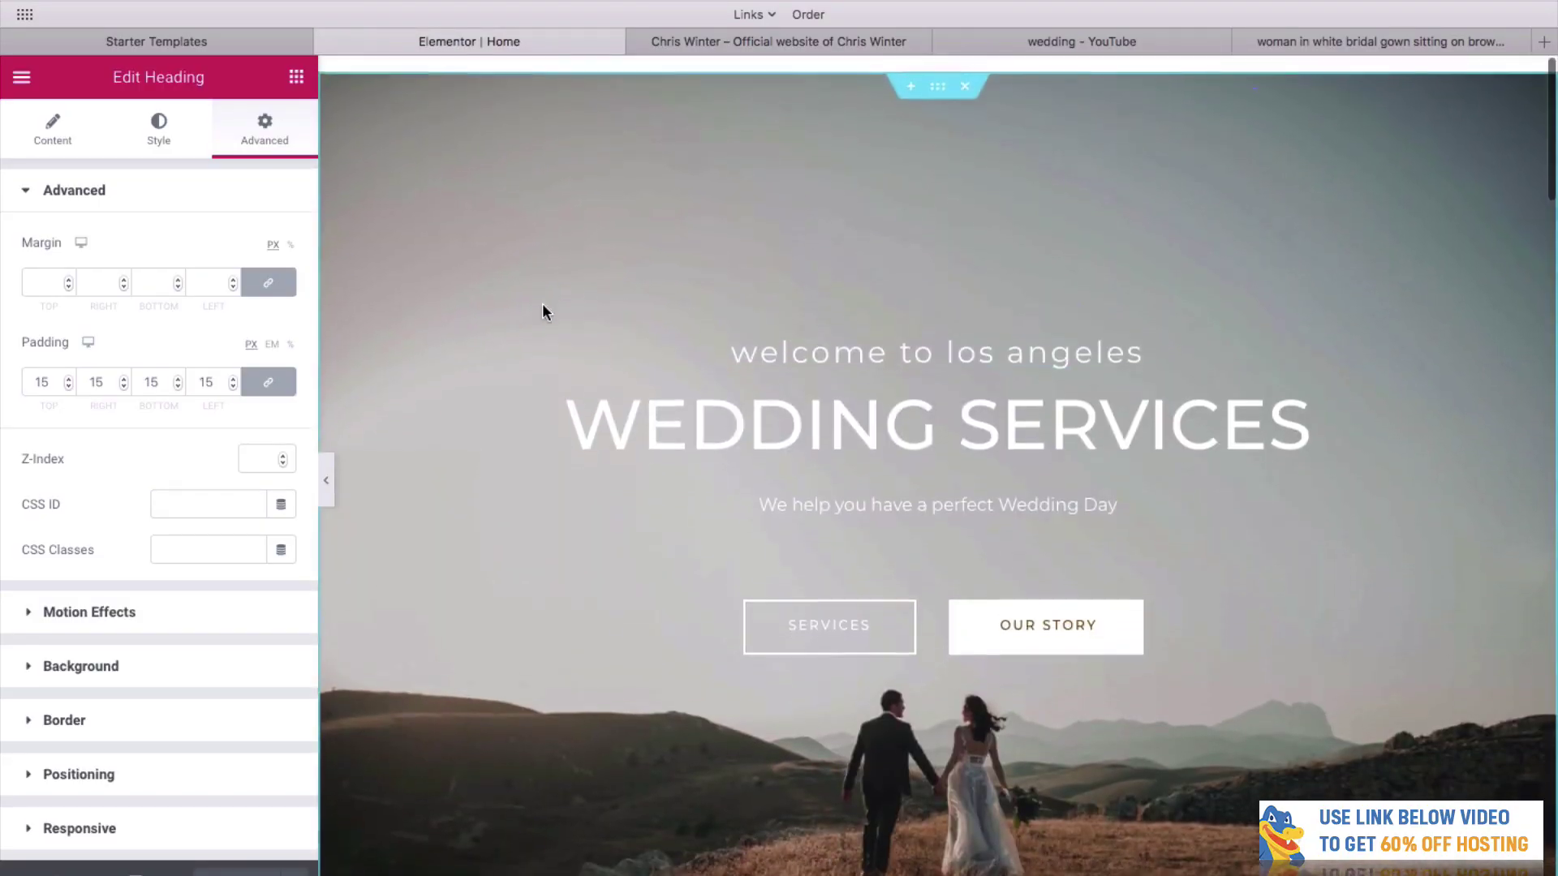
scroll(357, 565, down, 15)
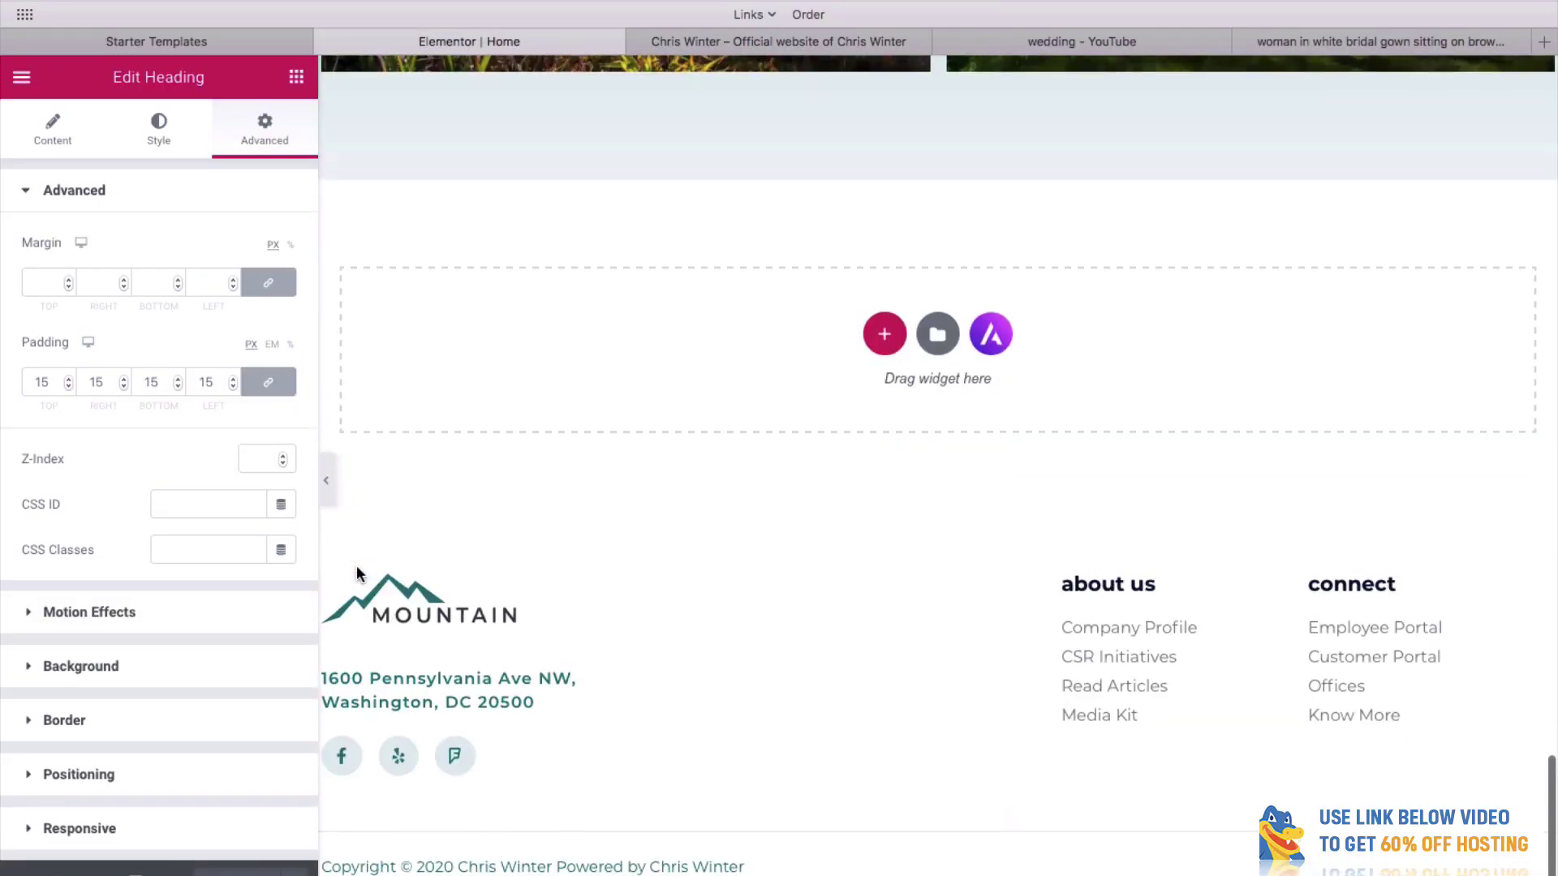
scroll(356, 568, up, 15)
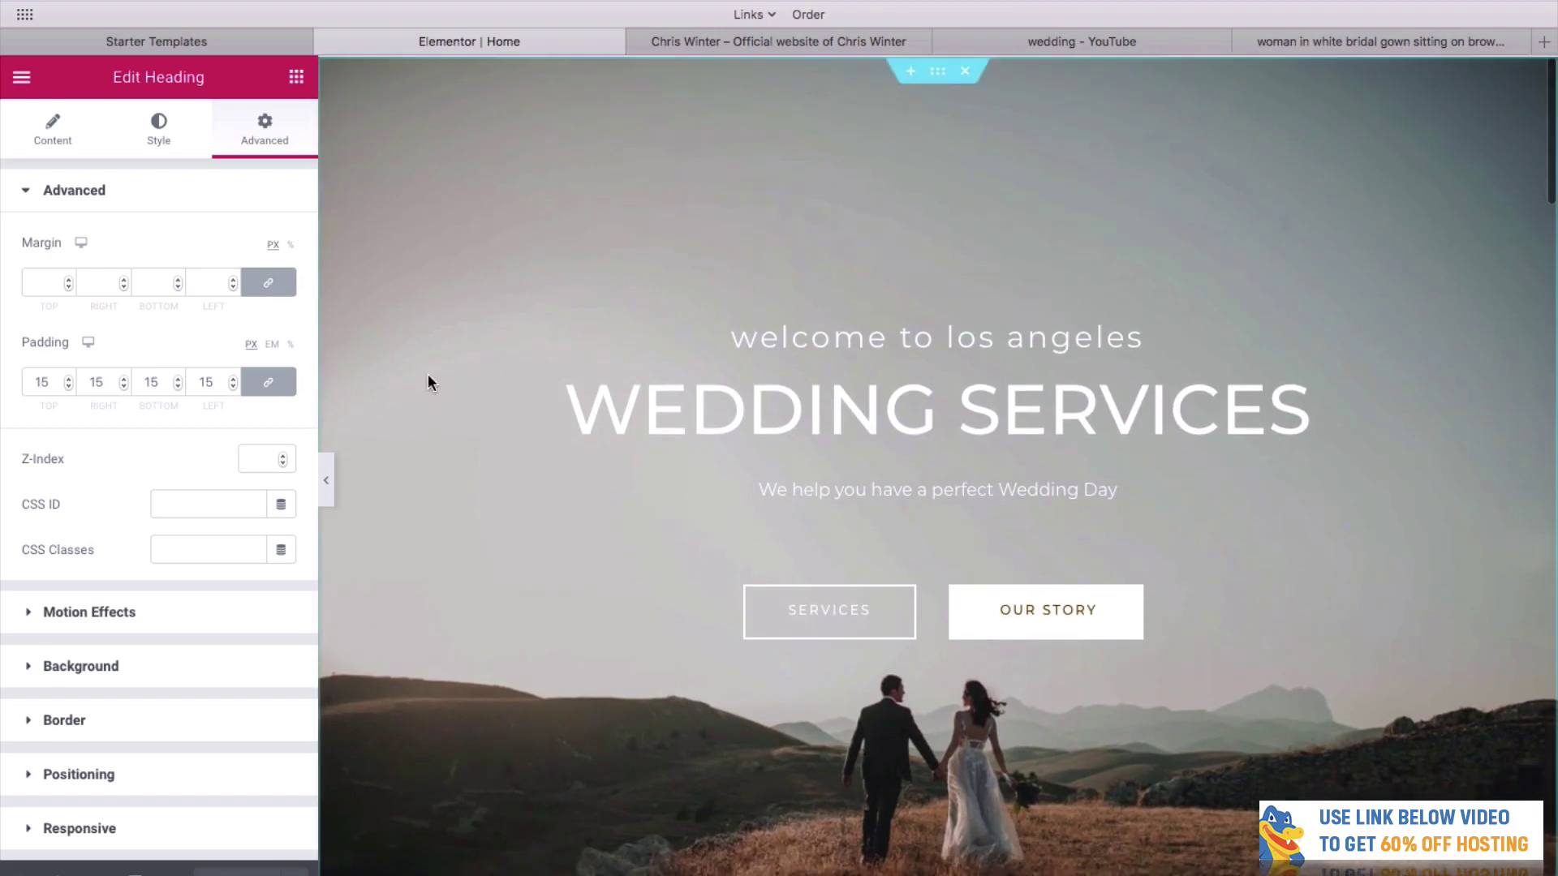
click(778, 42)
scroll(904, 146, up, 15)
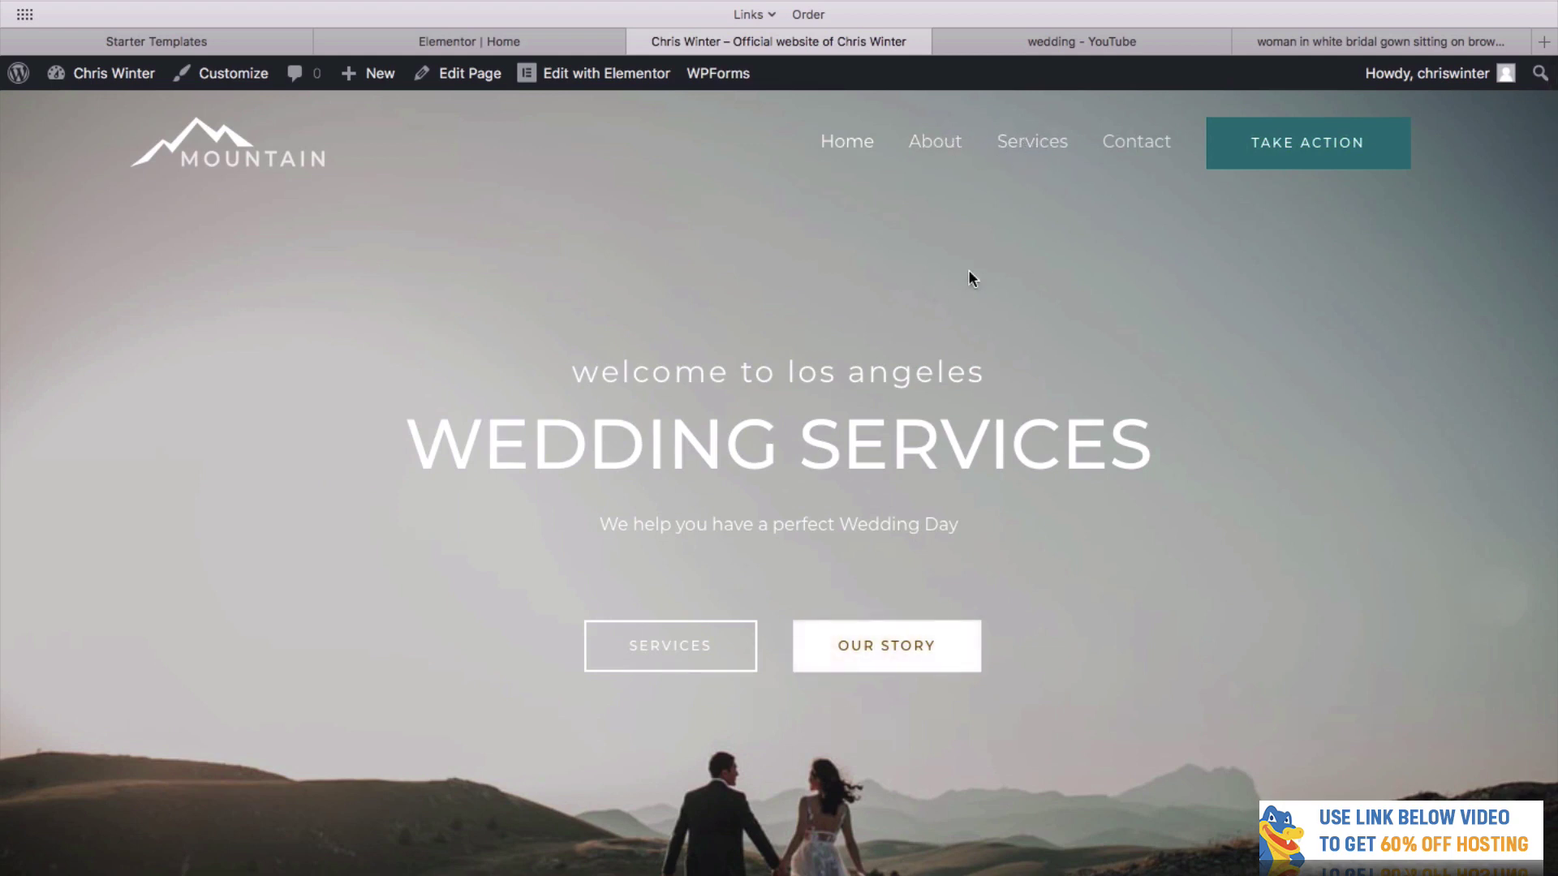
Open the Services page in Elementor and retitle its hero heading 'Our Wedding Services'
click(1033, 154)
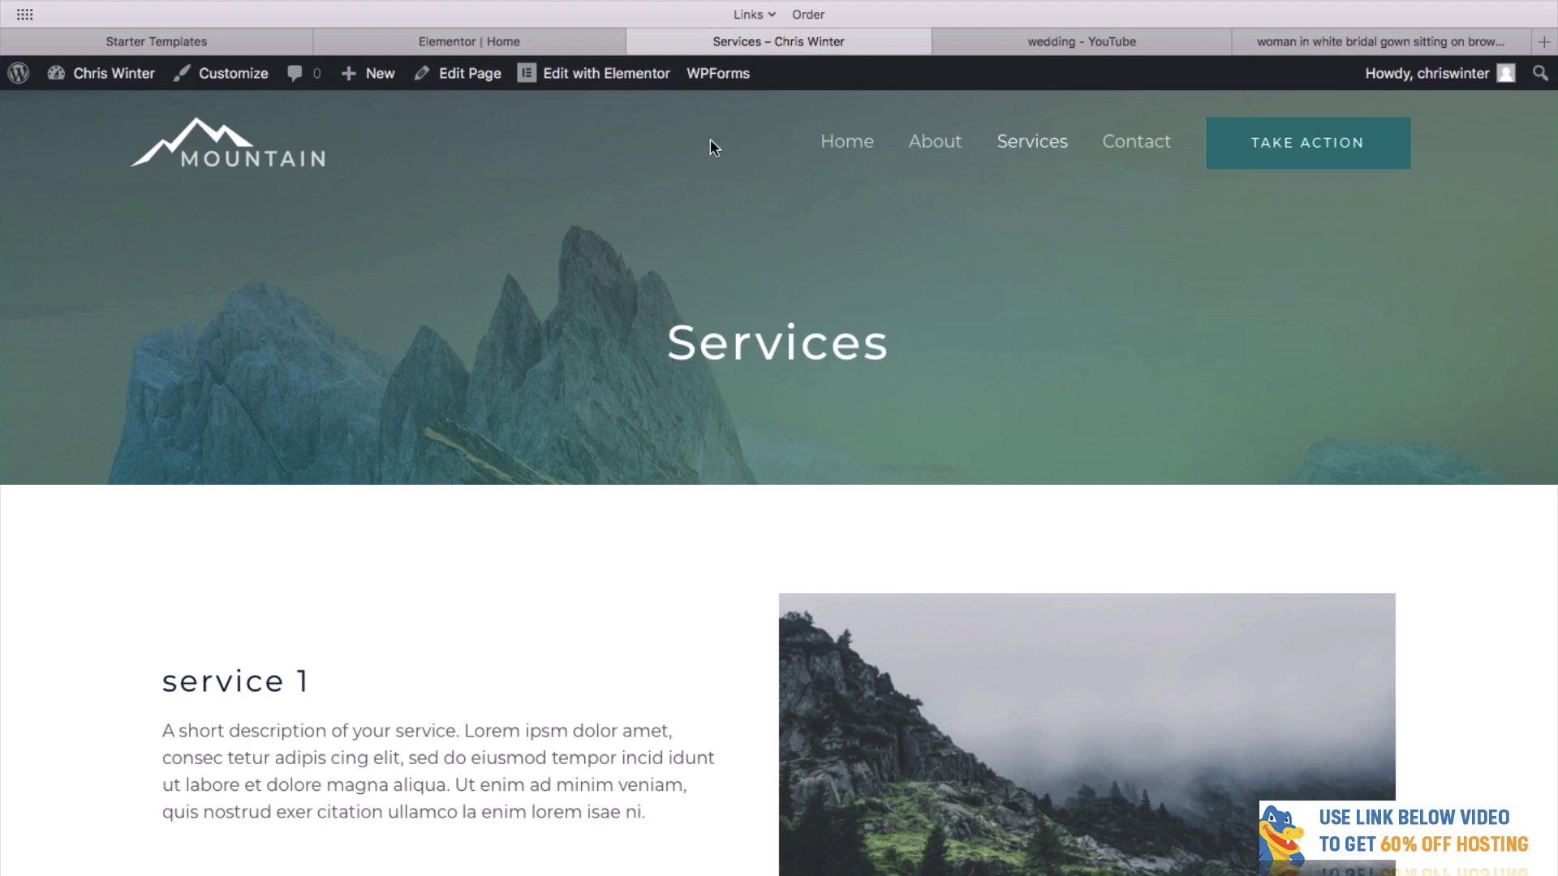
mouse_move(627, 77)
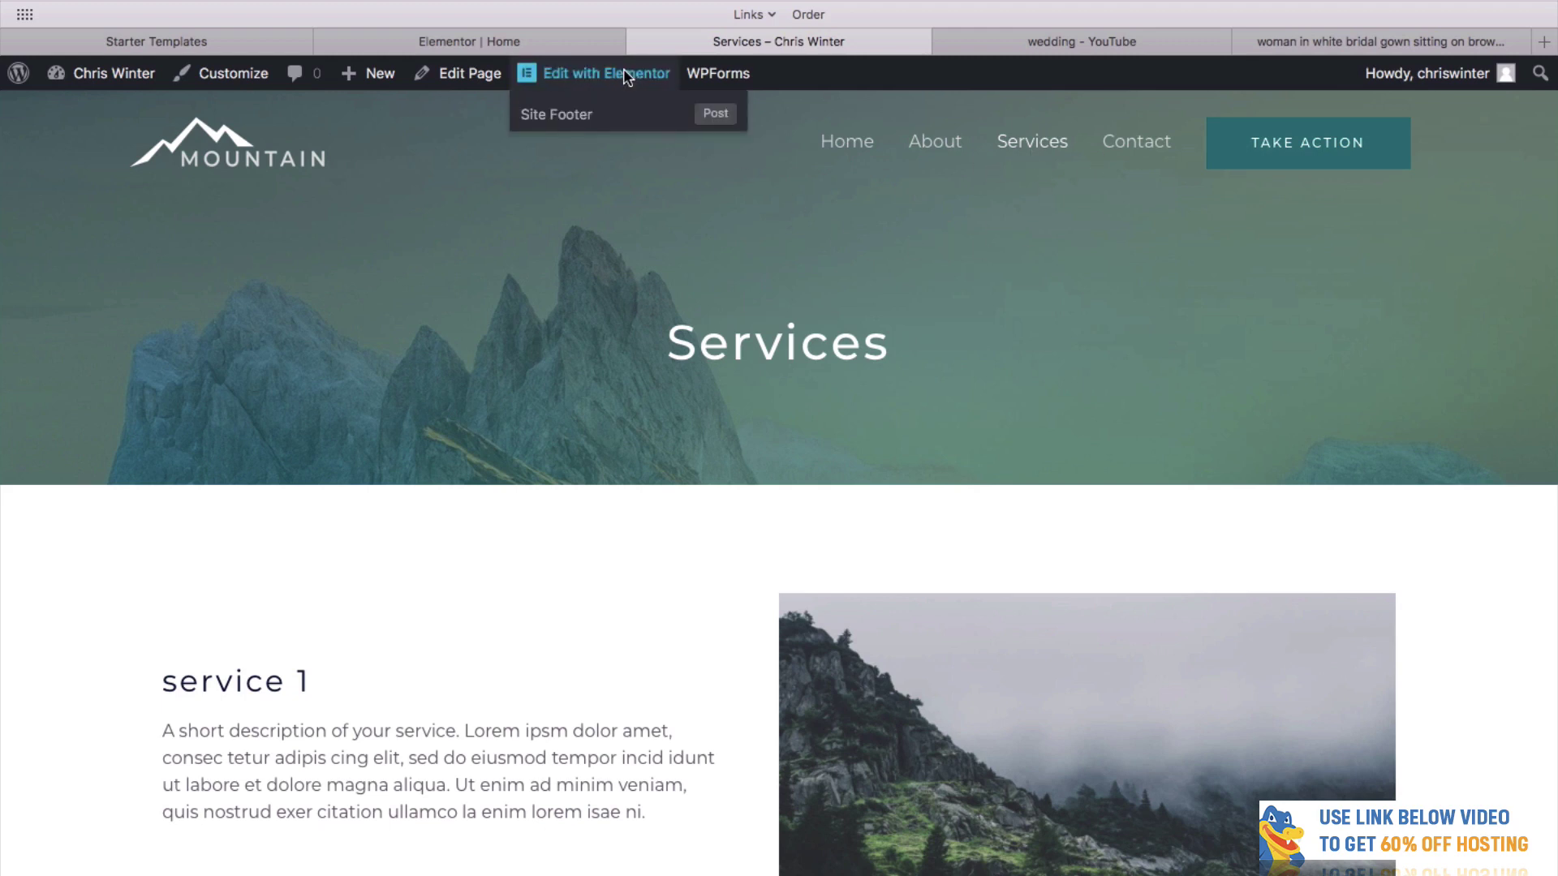
click(627, 75)
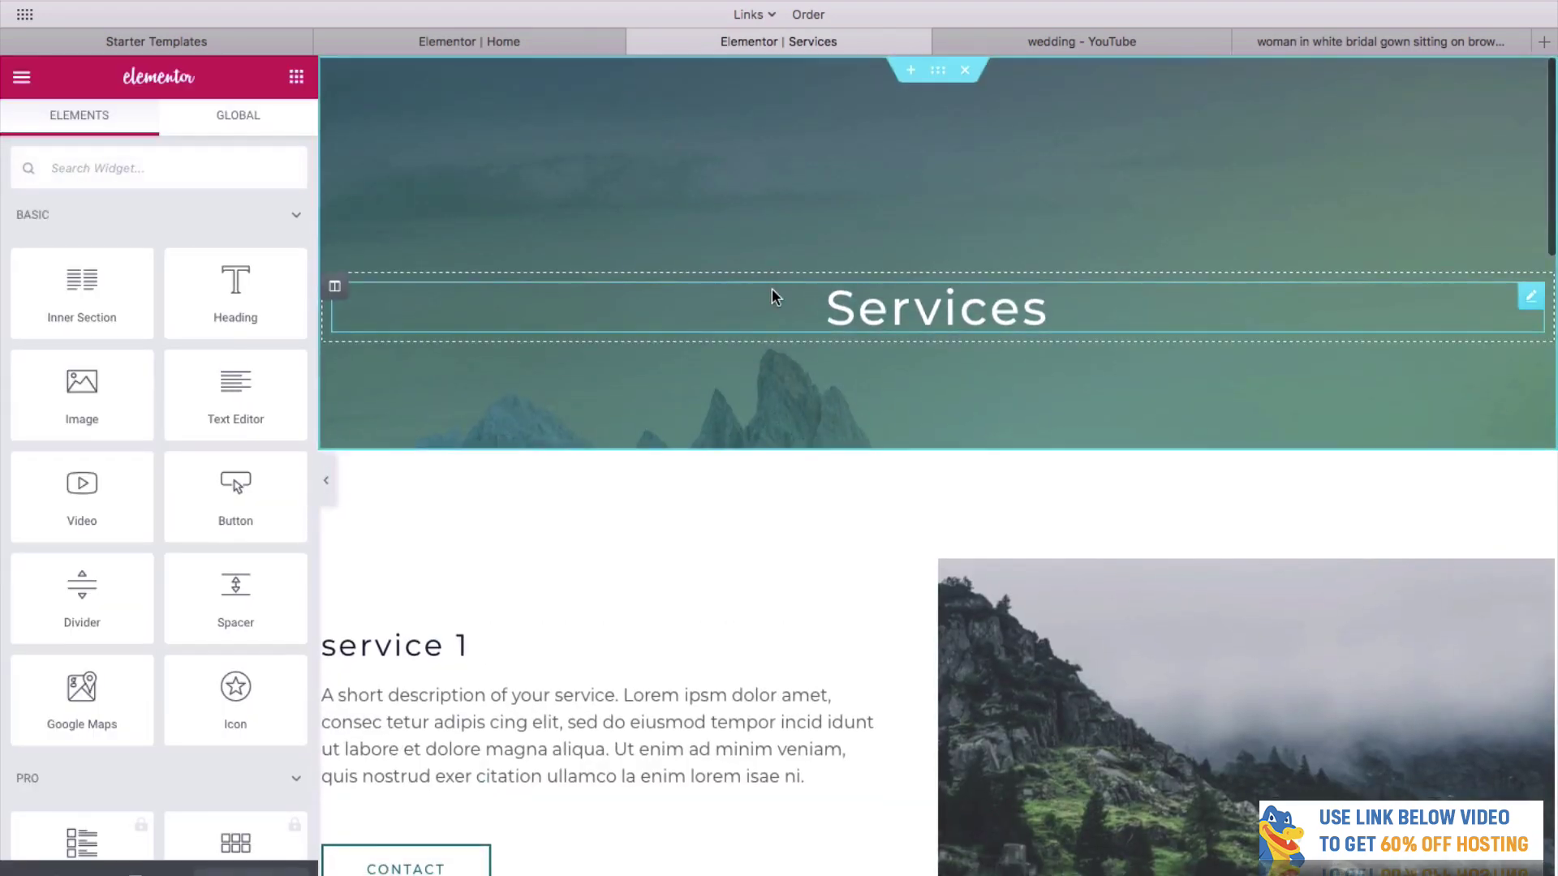
double_click(833, 305)
text(Our Wed)
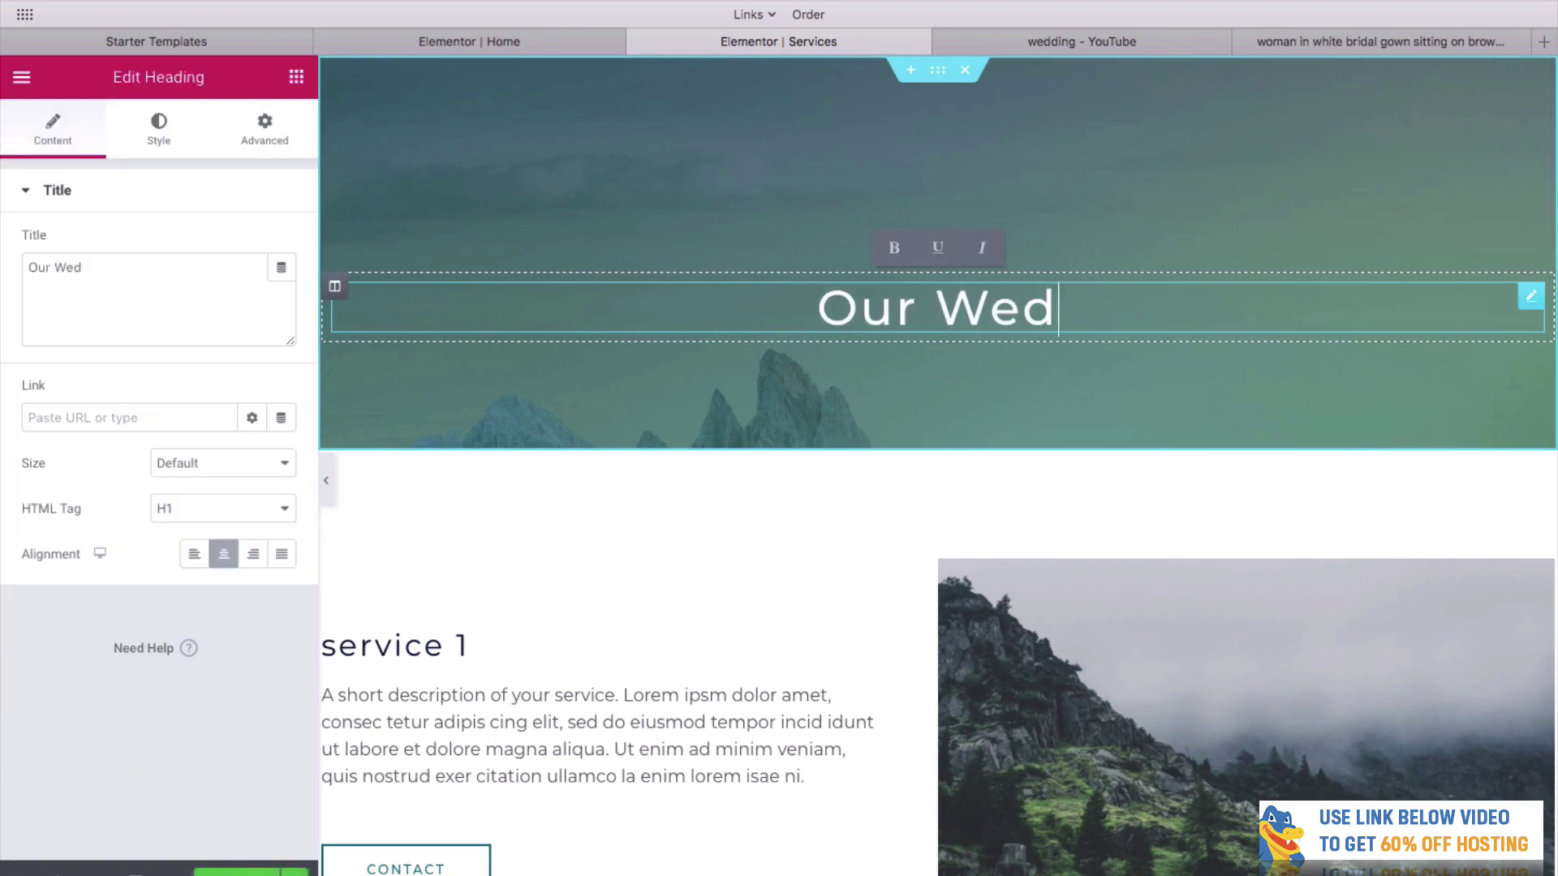
text(ding Services)
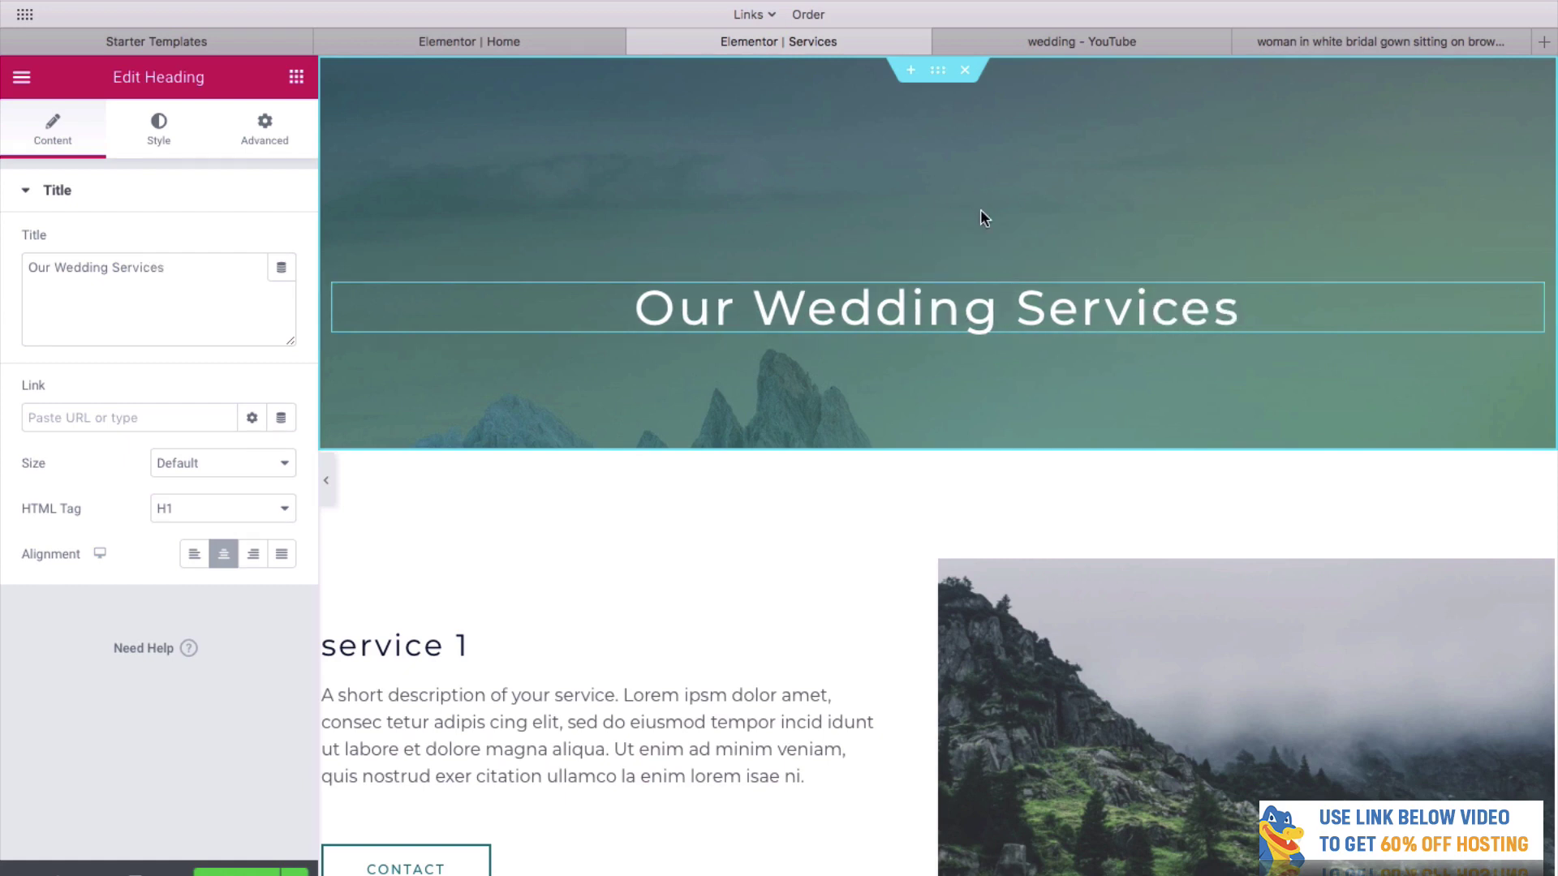
Set the Services hero background image to the bride-with-bouquet photo
right_click(1178, 159)
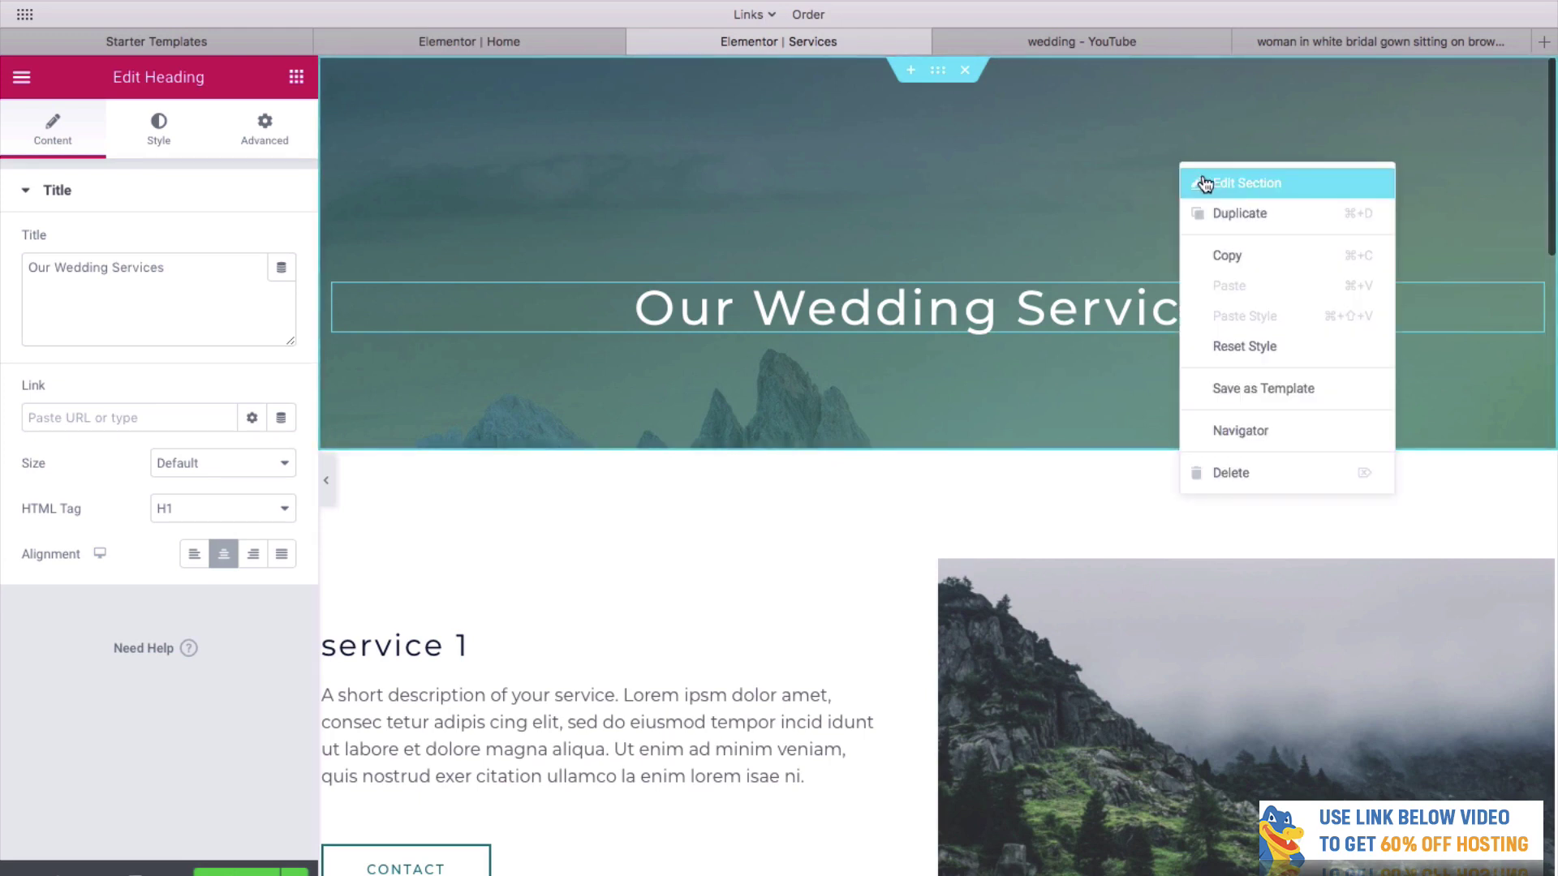
click(1206, 184)
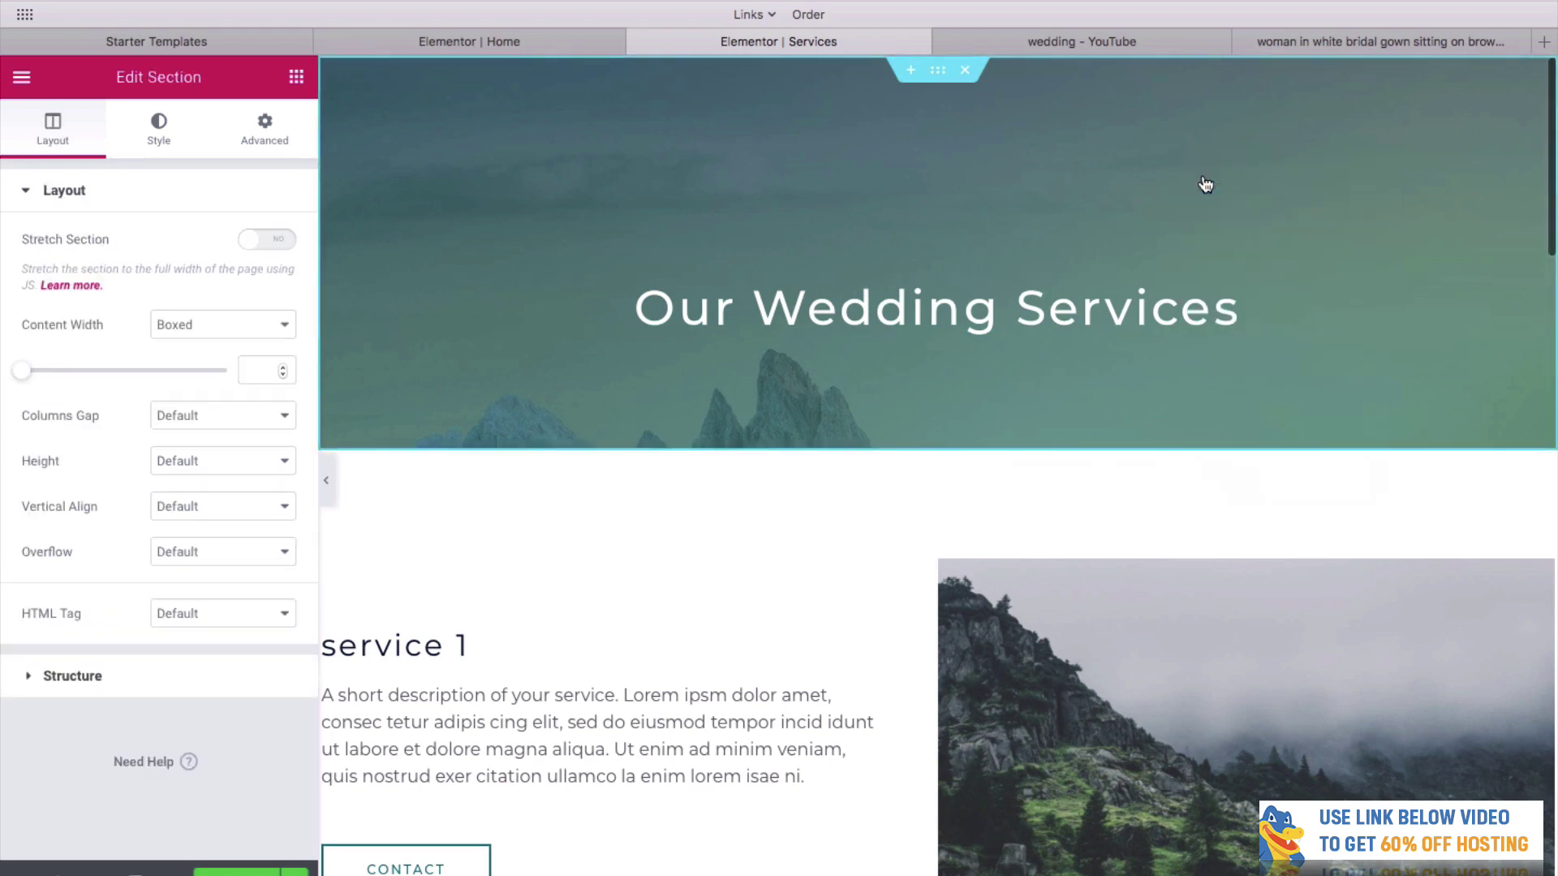
click(147, 130)
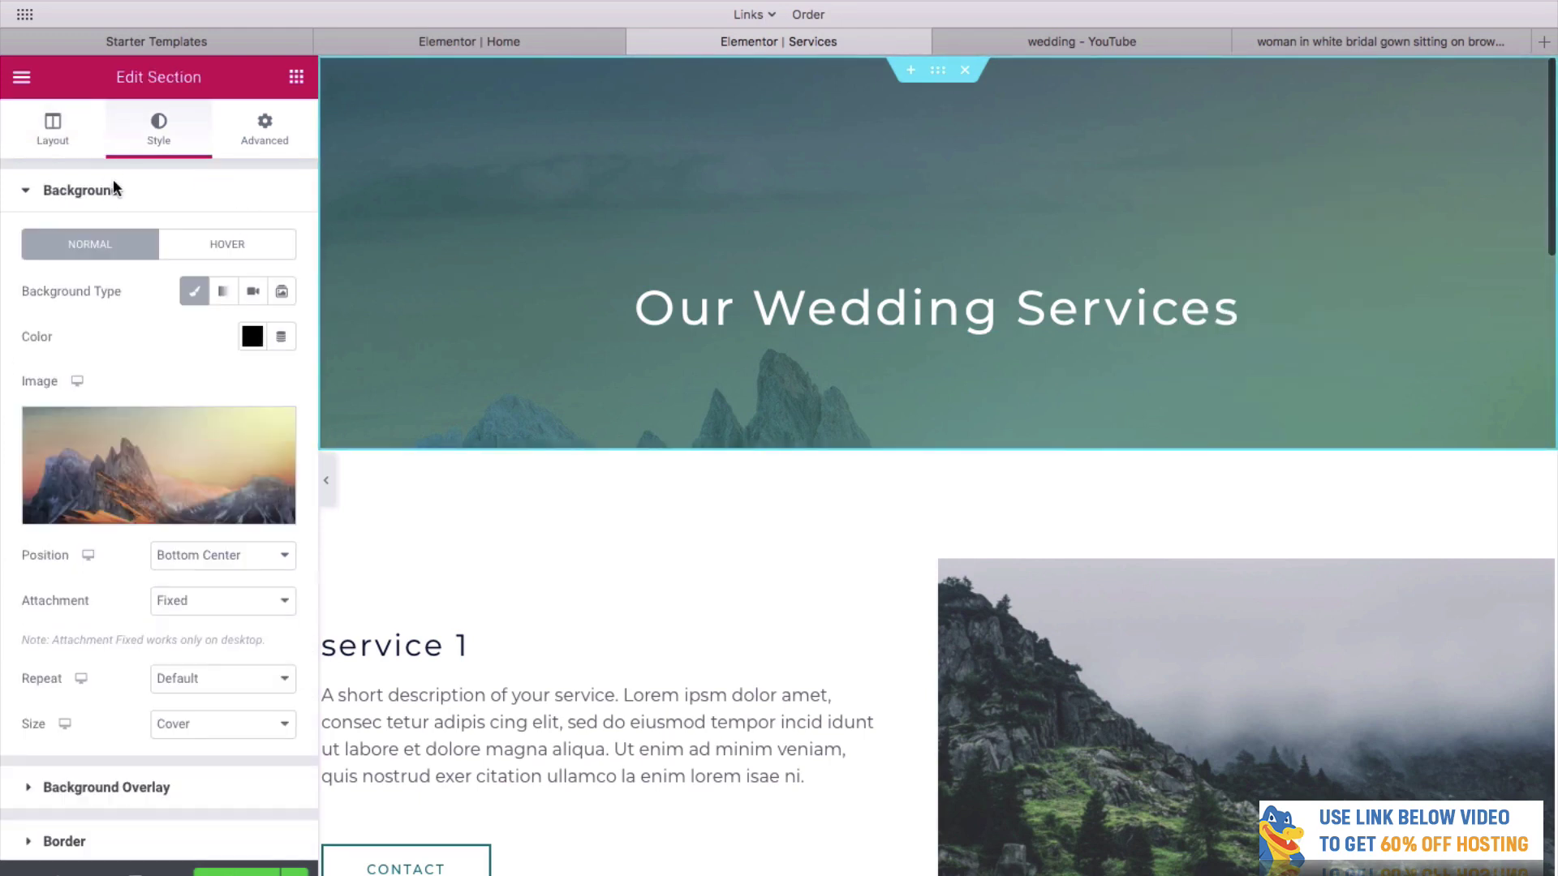
click(144, 509)
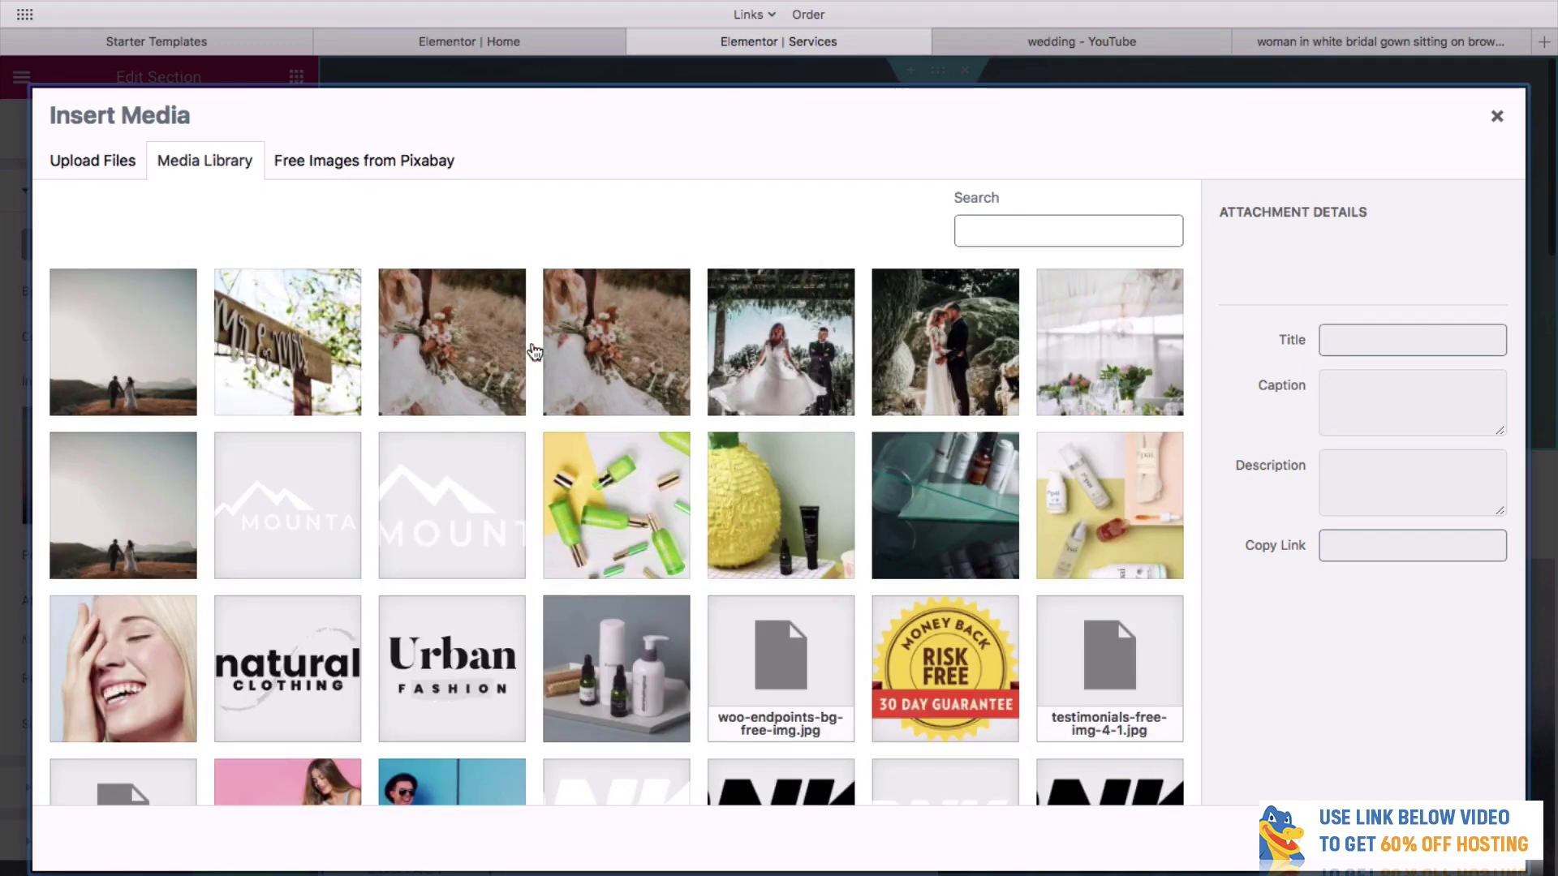
click(624, 363)
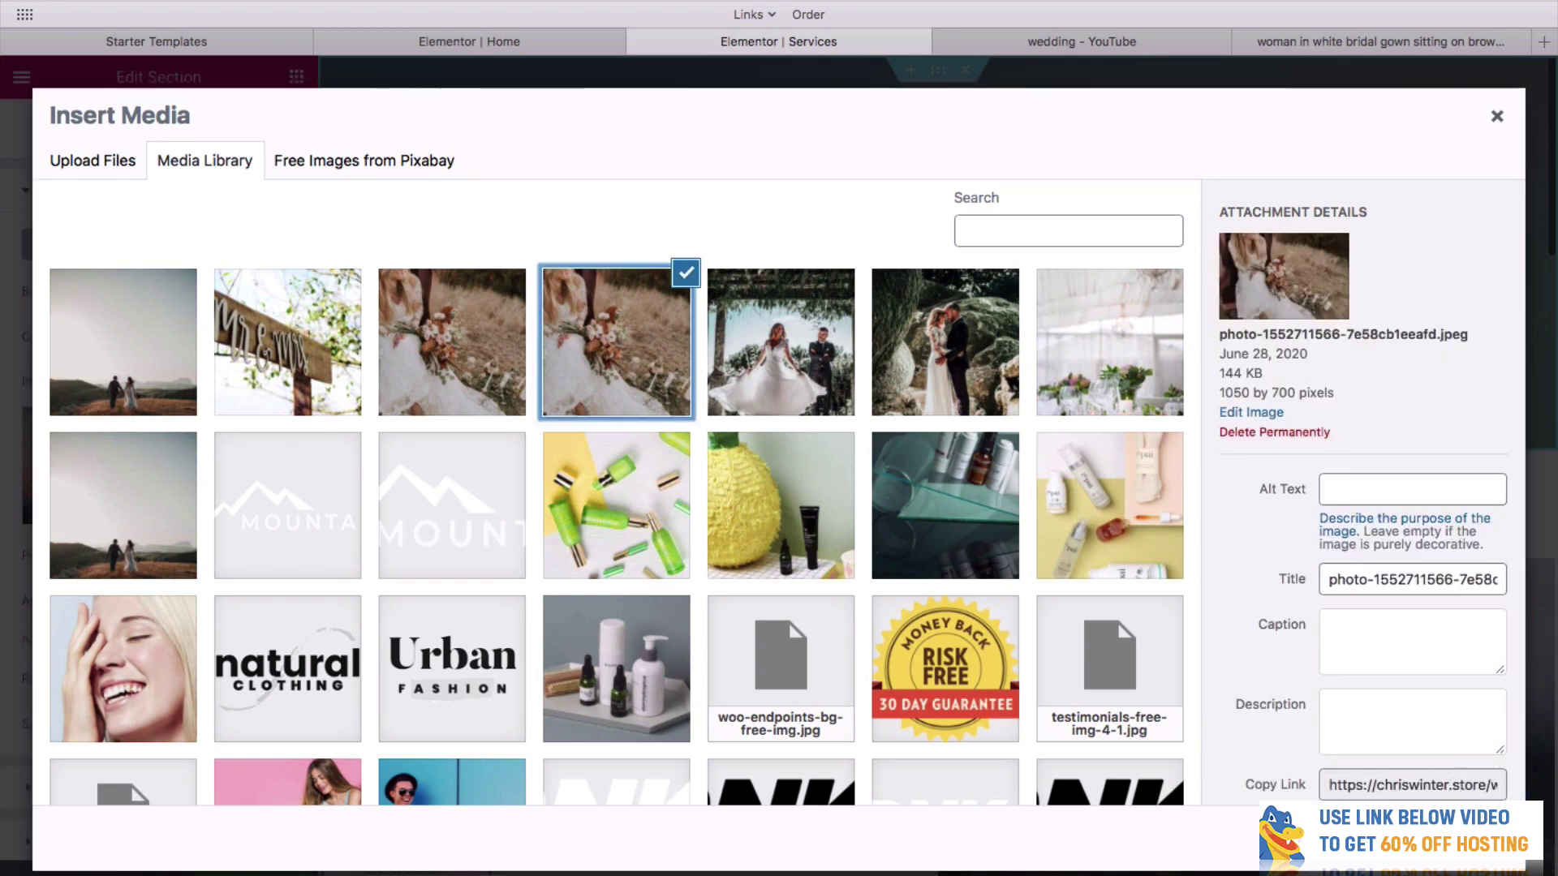
click(1468, 838)
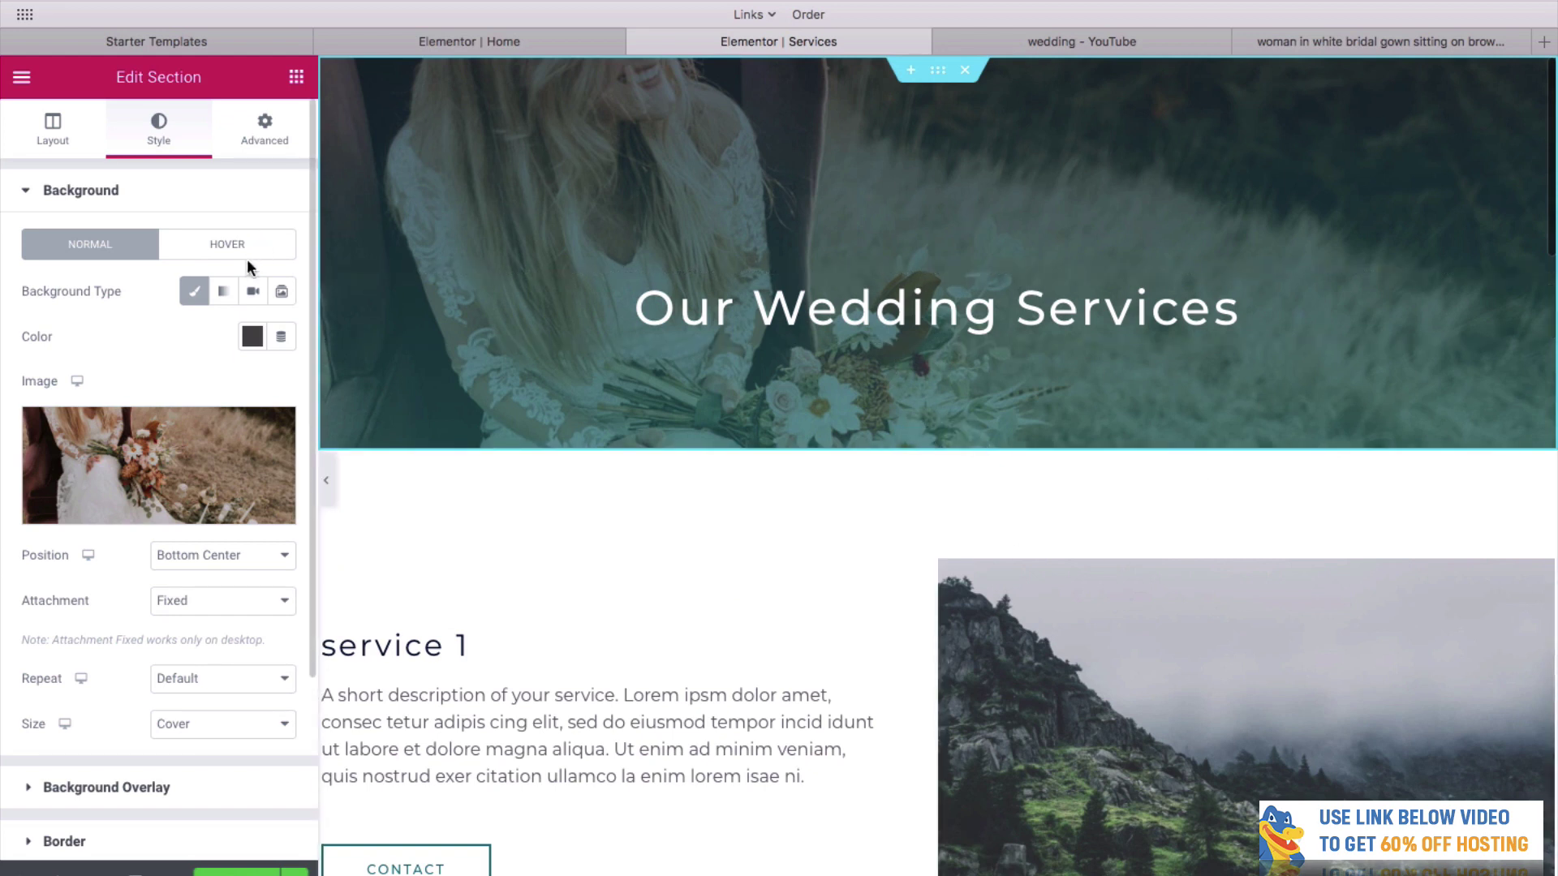
Give the hero a navy-to-olive (#ABA66D) linear gradient overlay at 180° and 0.6 opacity
scroll(105, 523, down, 3)
click(18, 588)
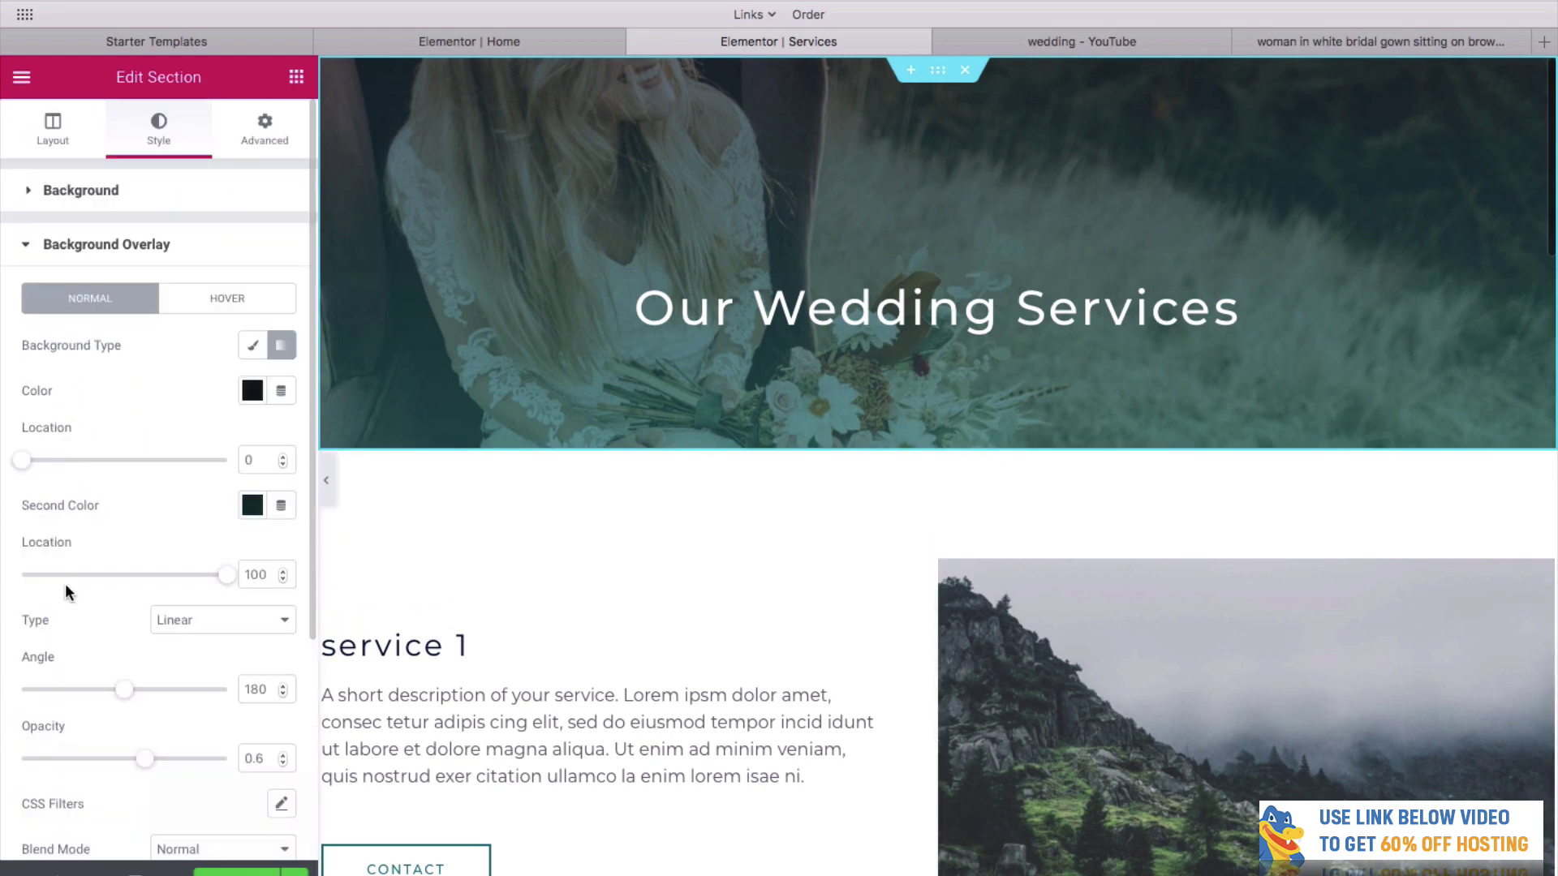
scroll(197, 466, down, 1)
click(249, 443)
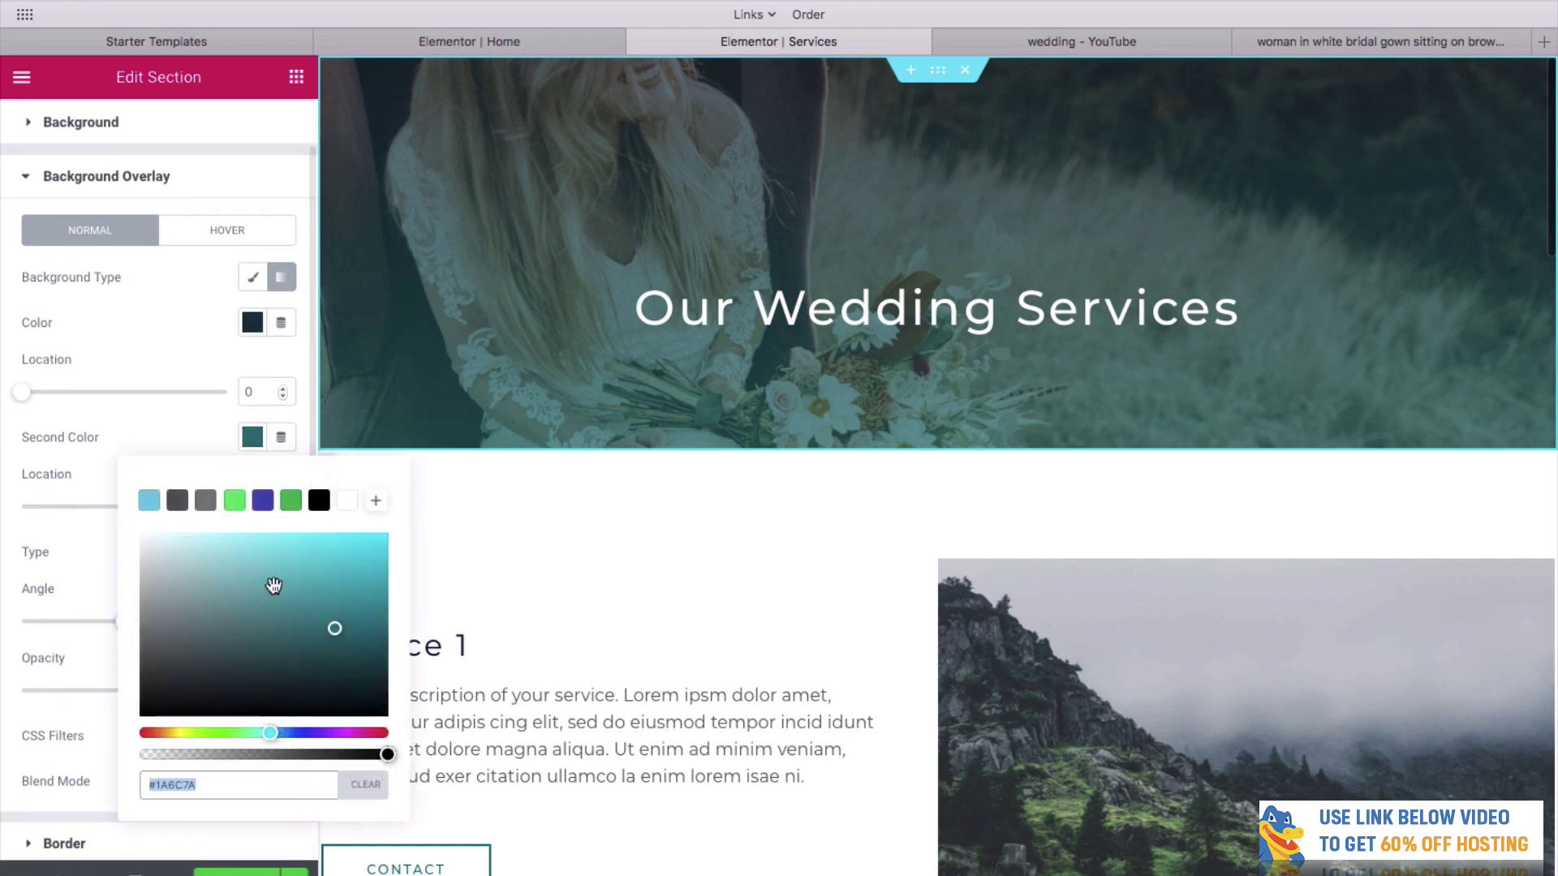
drag(199, 733, 177, 733)
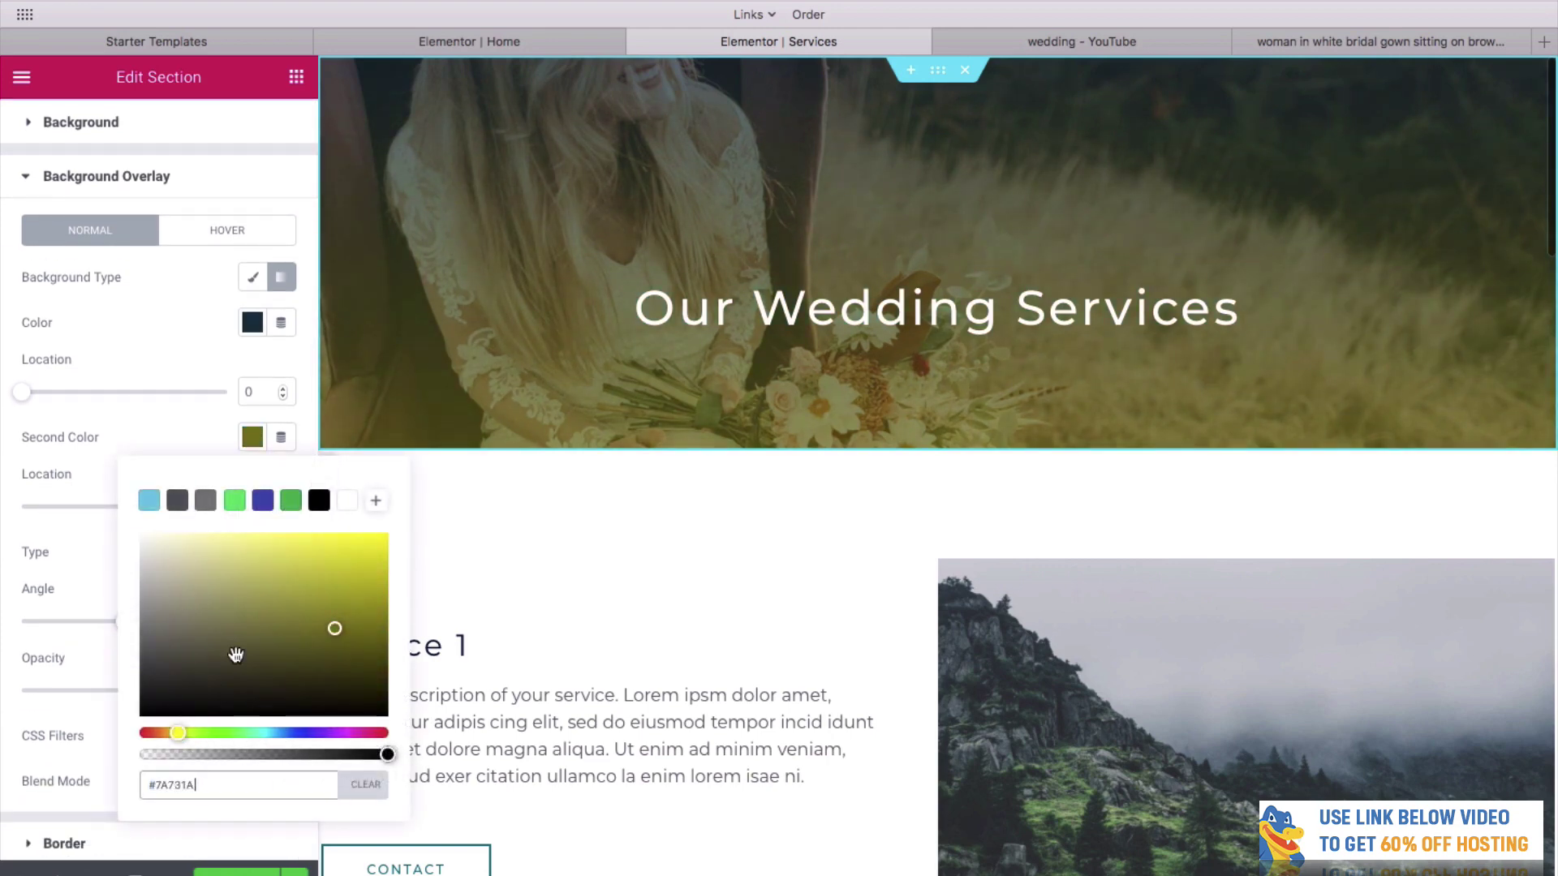
drag(260, 620, 230, 594)
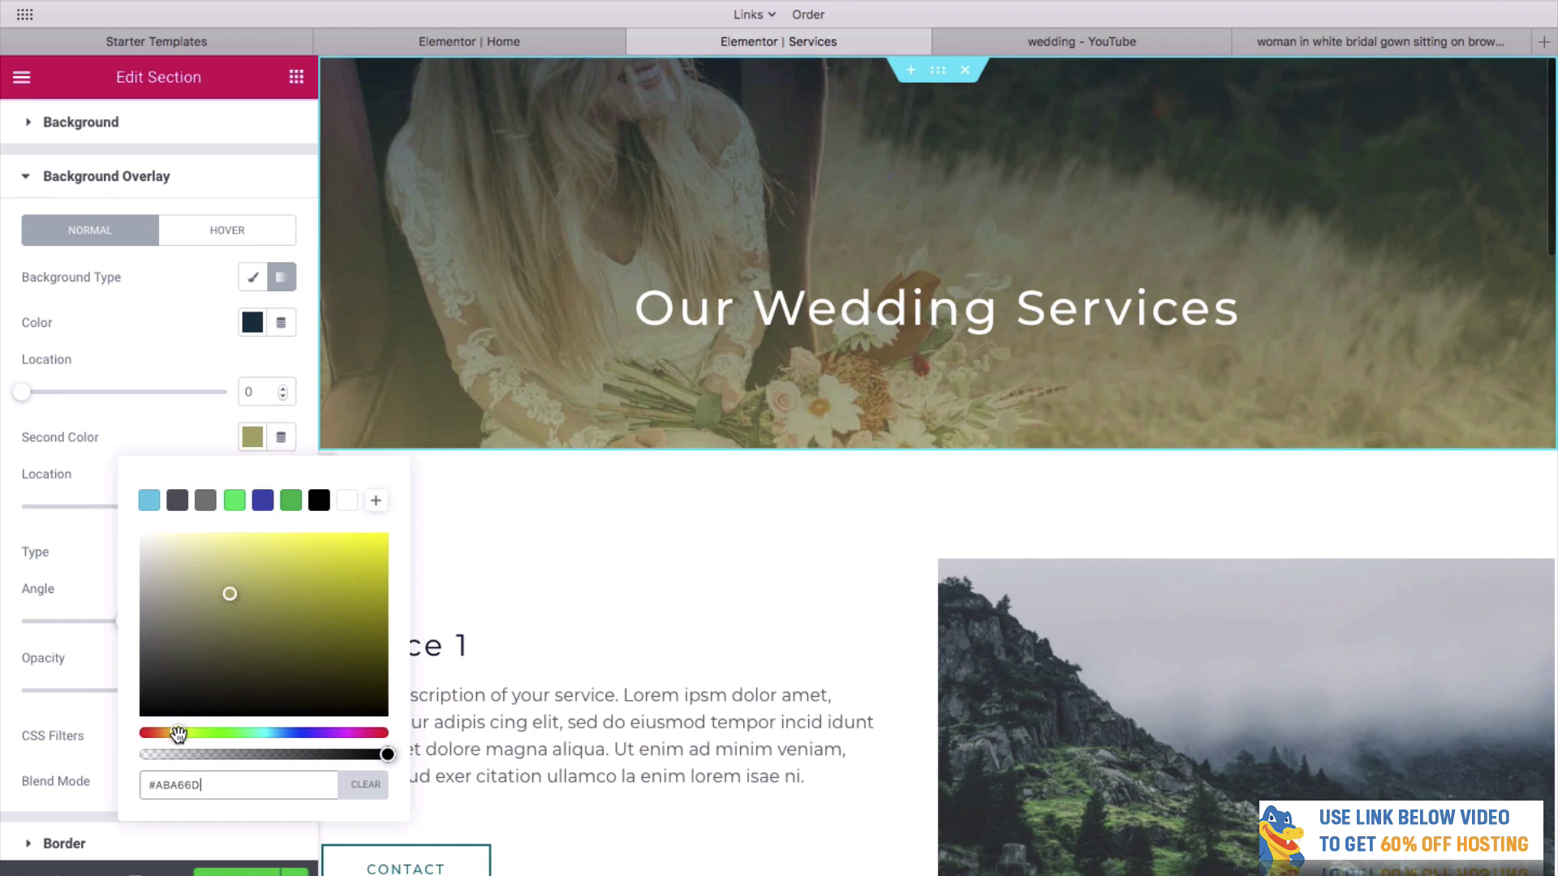
click(71, 708)
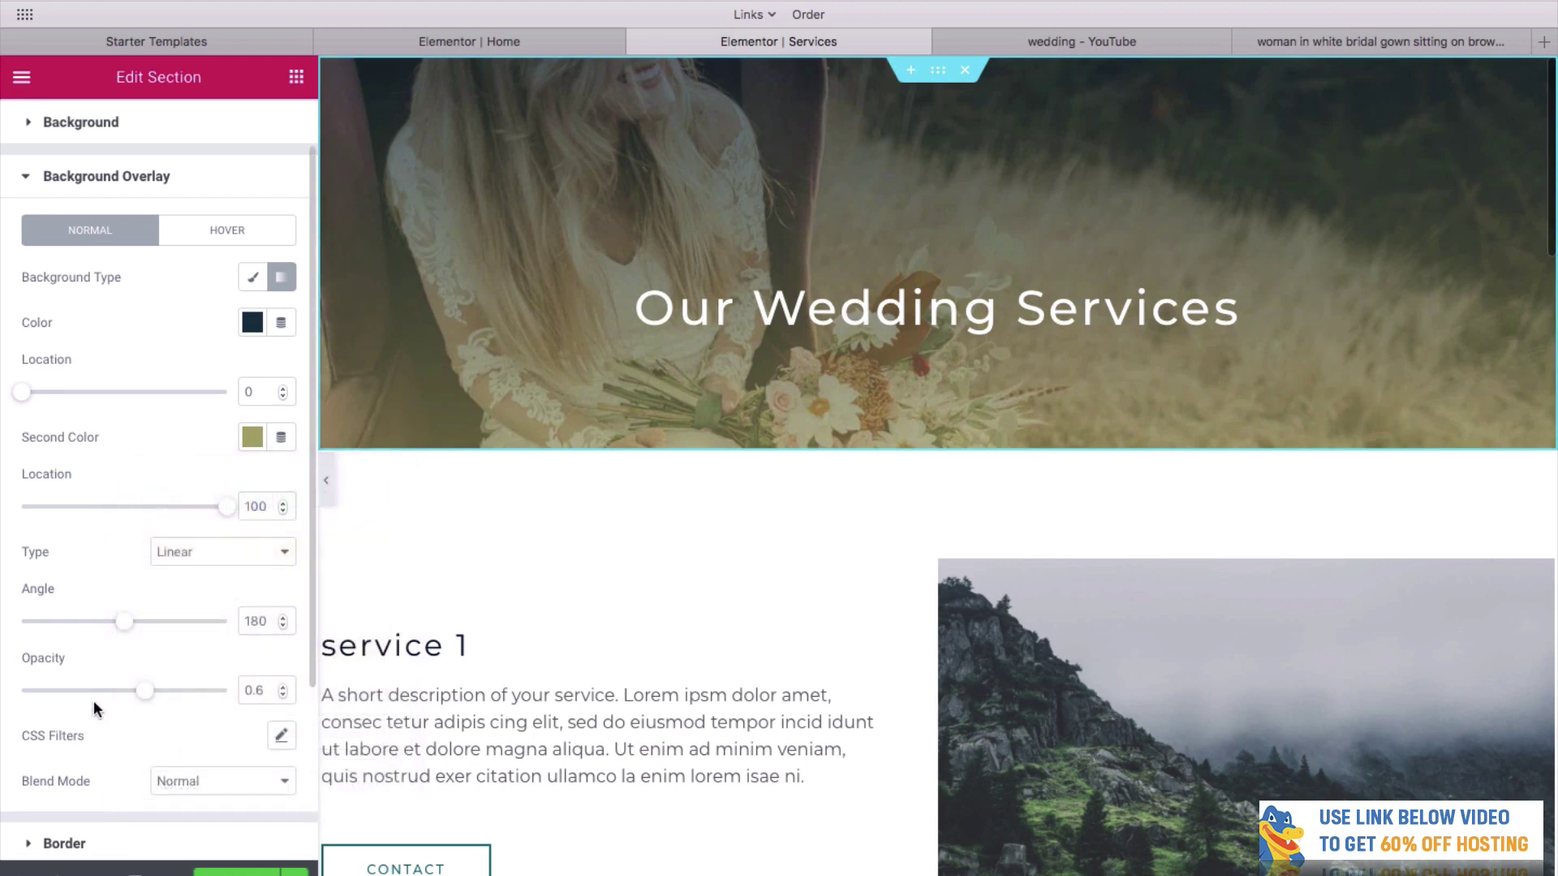
scroll(94, 702, down, 3)
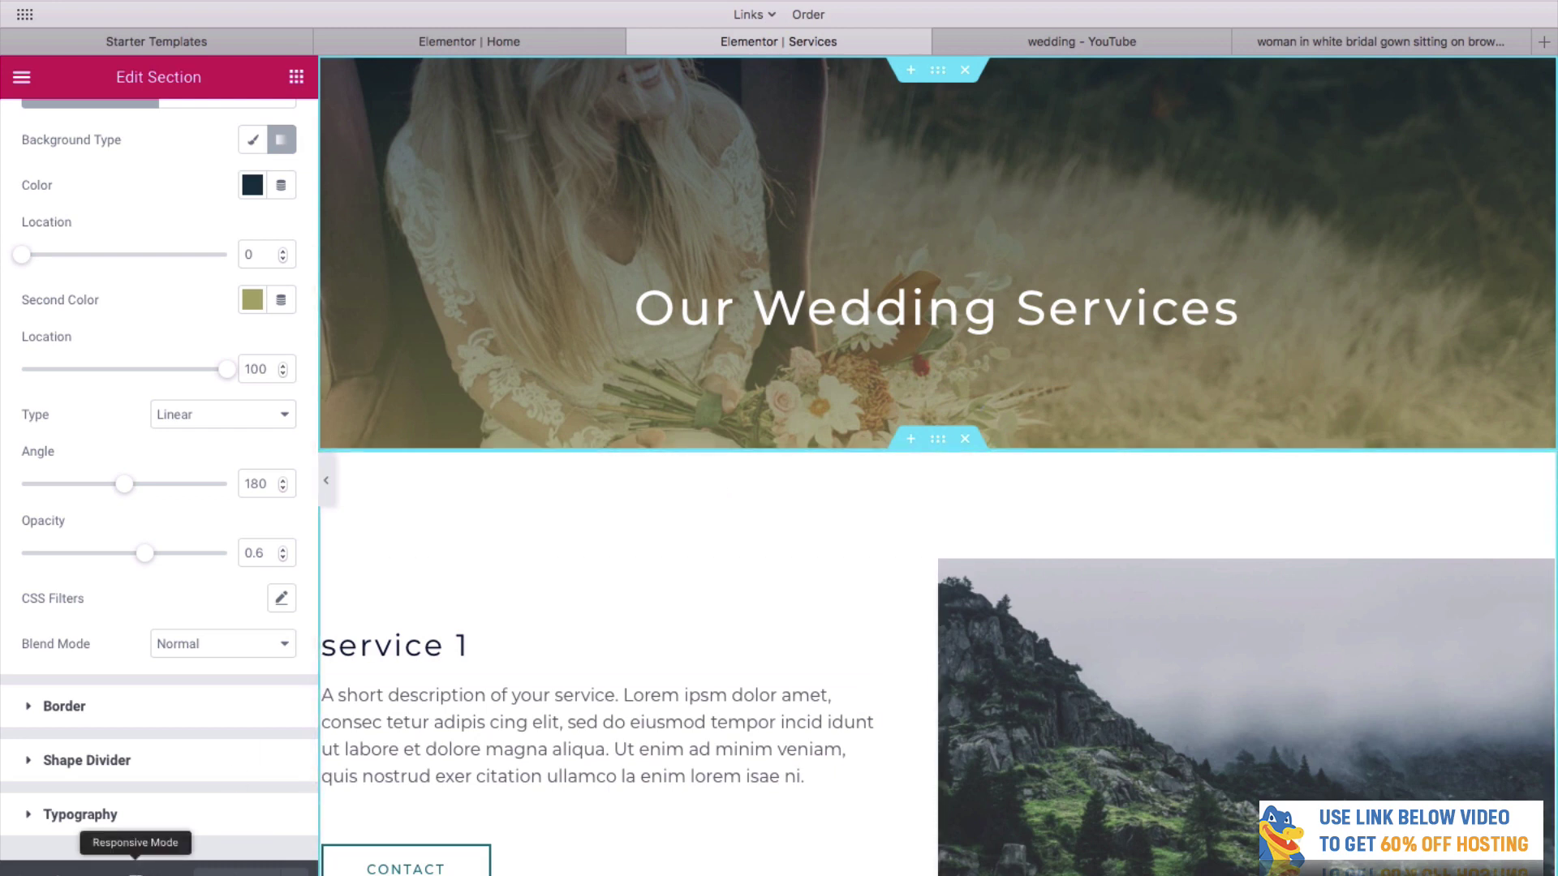
click(135, 869)
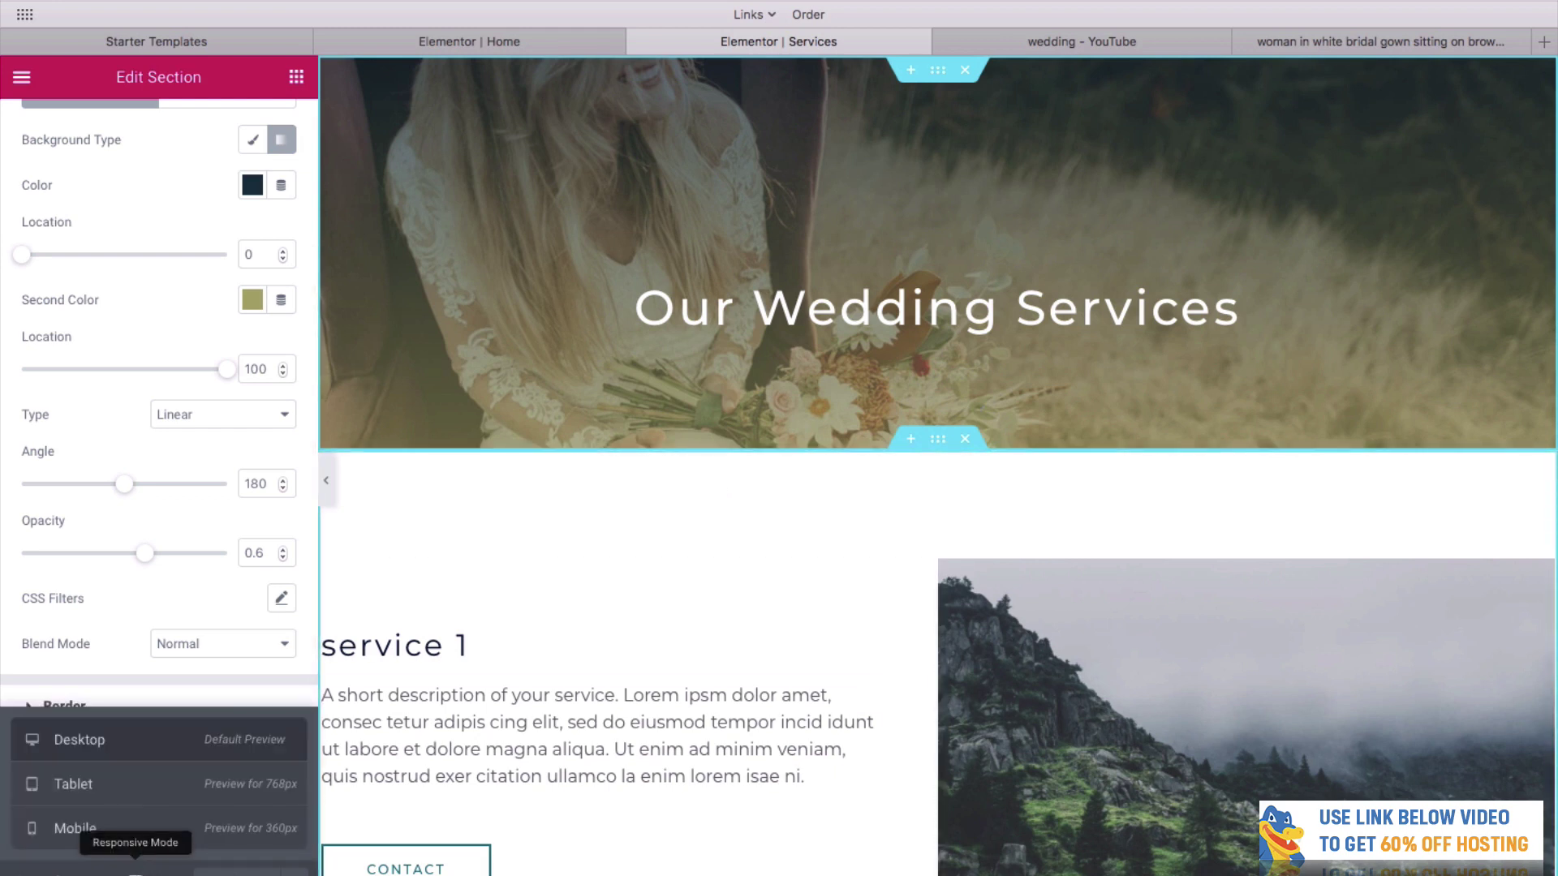
click(138, 785)
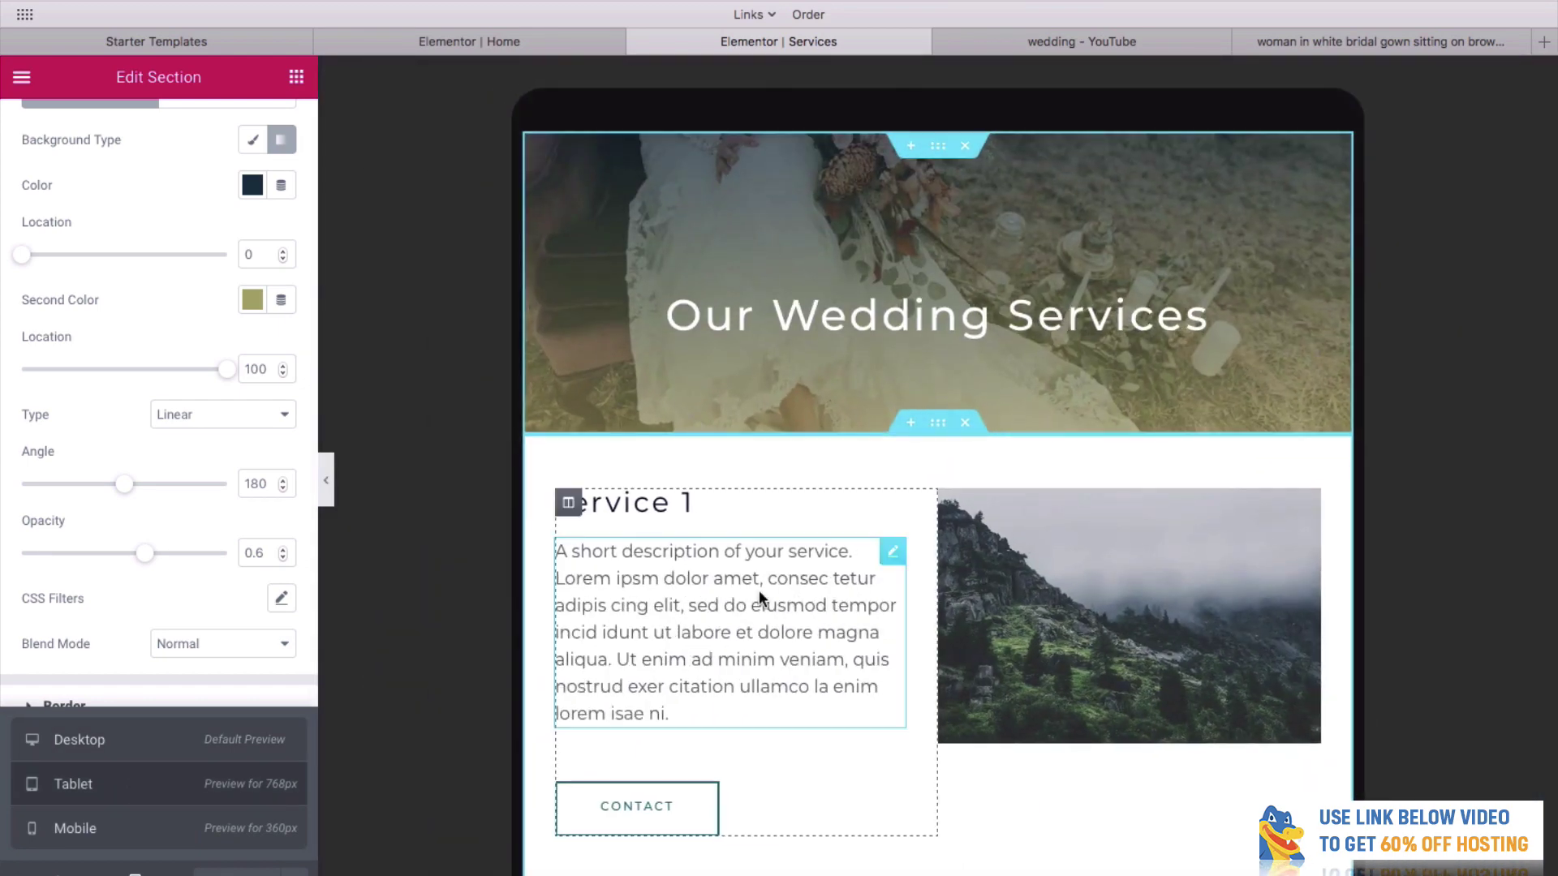
scroll(746, 601, down, 6)
scroll(747, 601, up, 6)
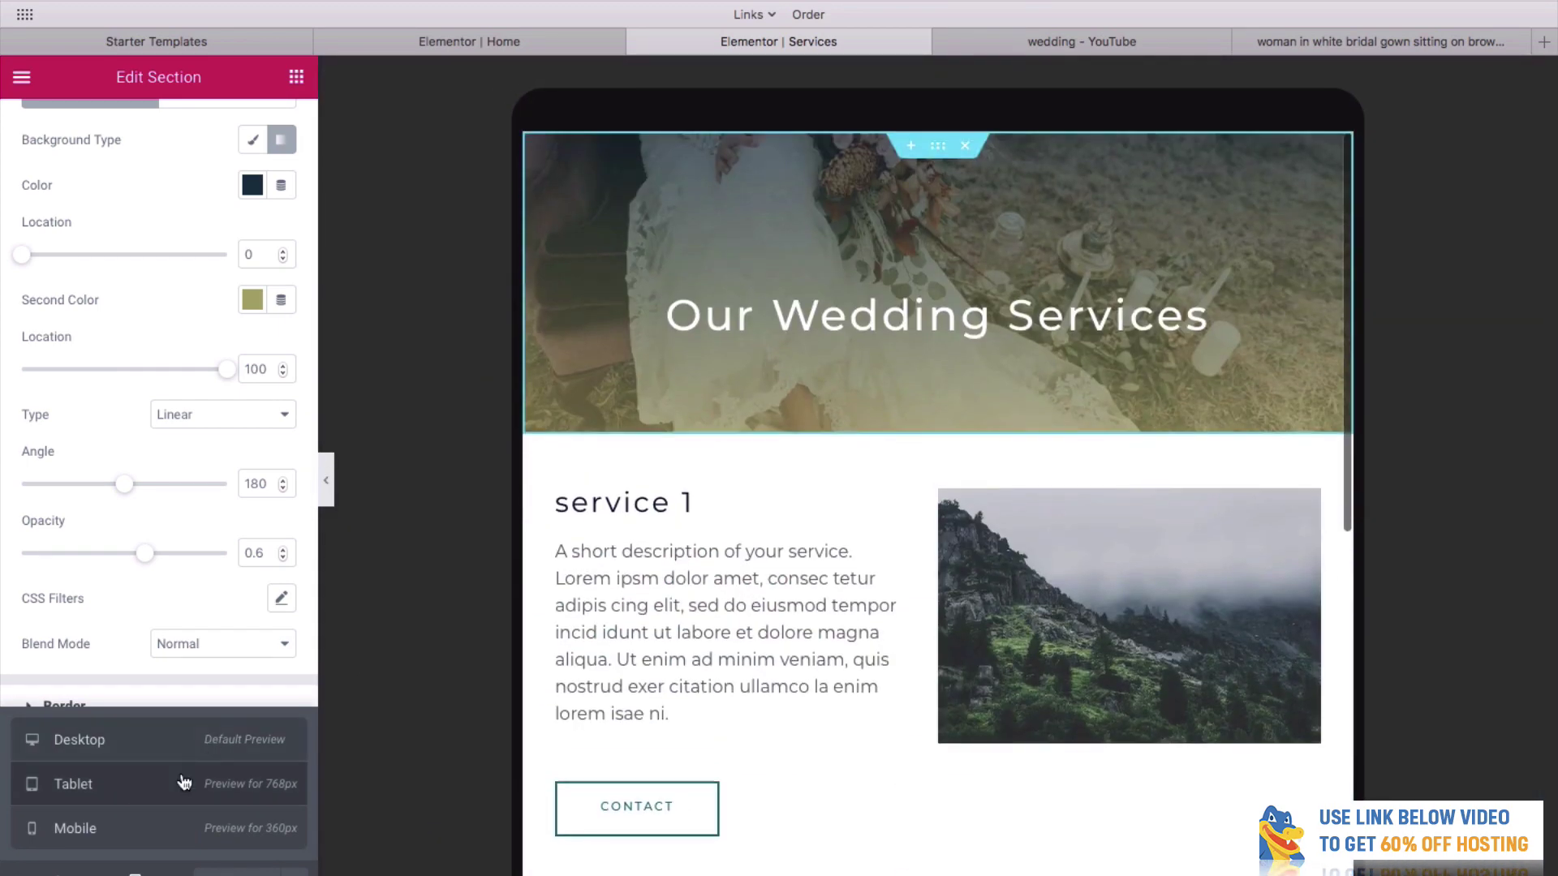
click(139, 839)
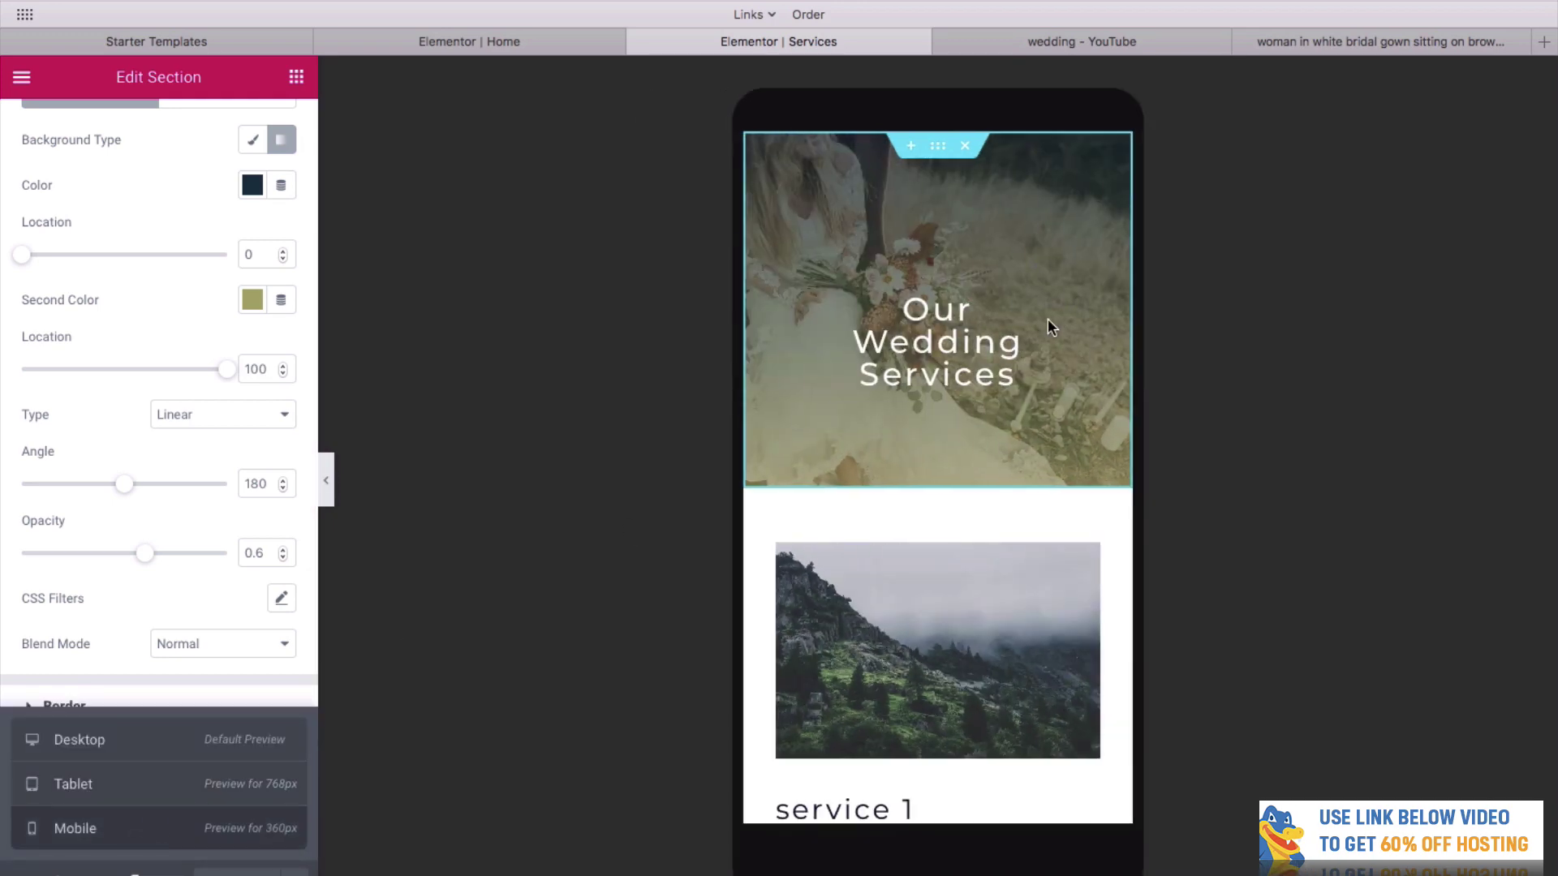
scroll(1028, 403, down, 15)
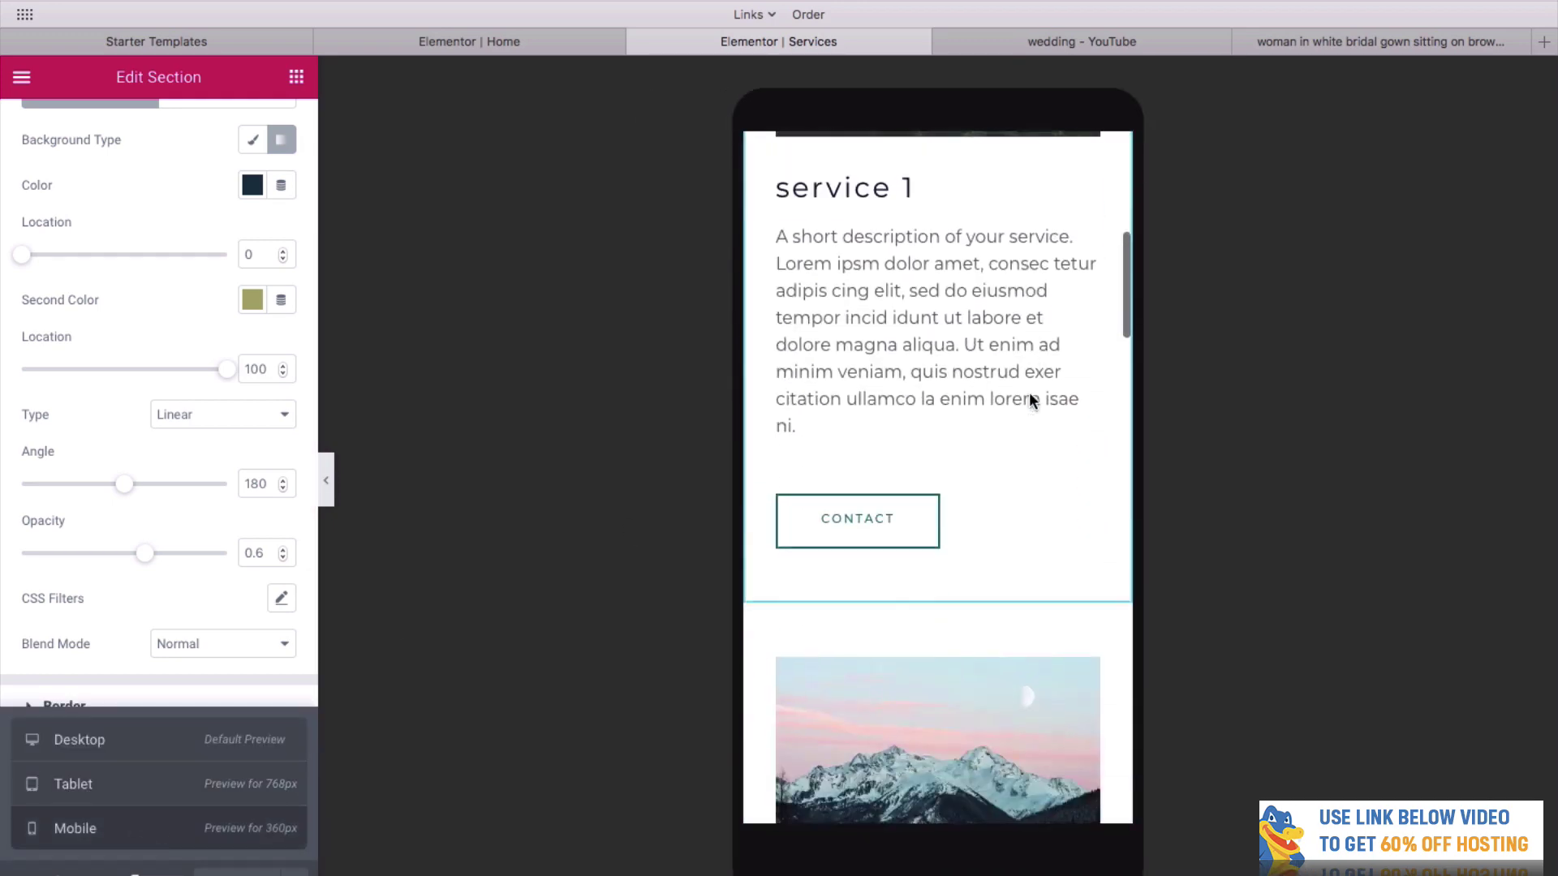
scroll(1029, 402, up, 15)
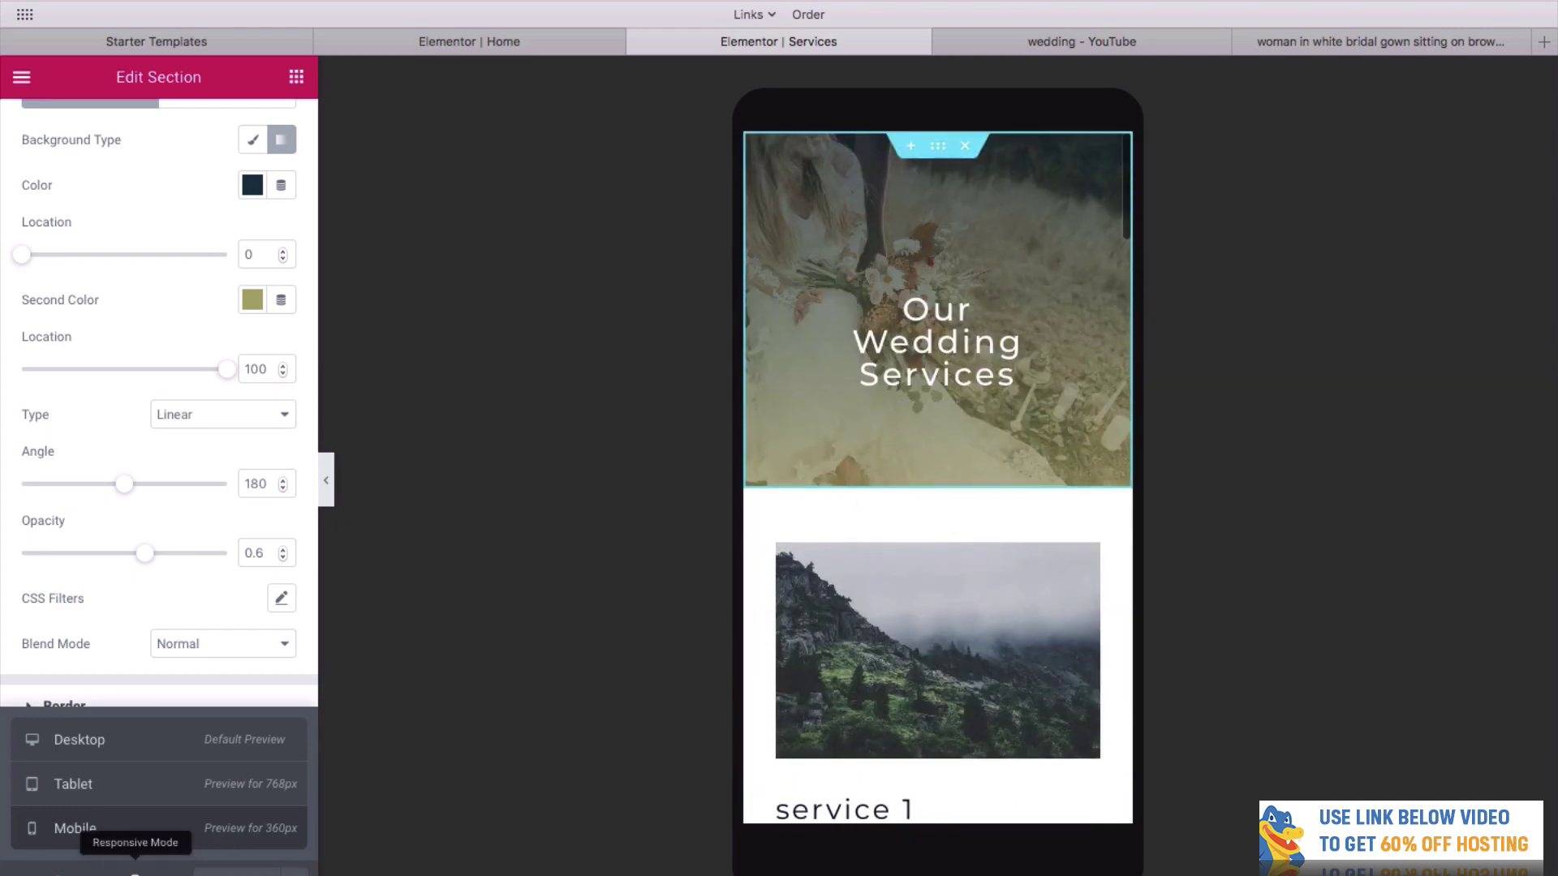
mouse_move(137, 866)
click(138, 748)
Replace service 1's mountain image with the bride-with-bouquet photo from the Media Library
scroll(575, 633, down, 1)
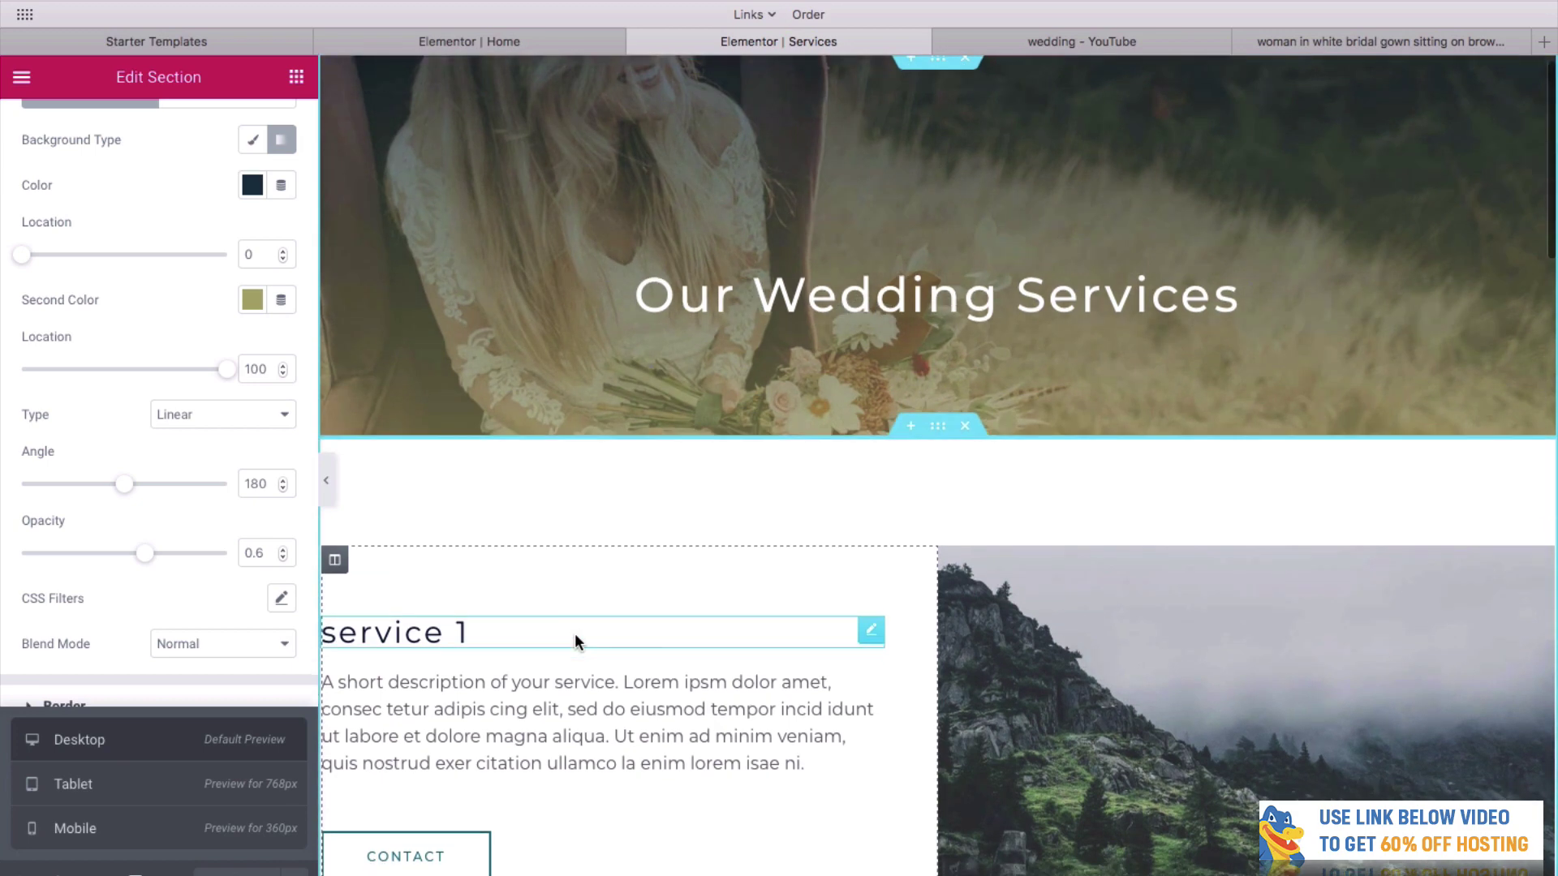
scroll(986, 536, down, 5)
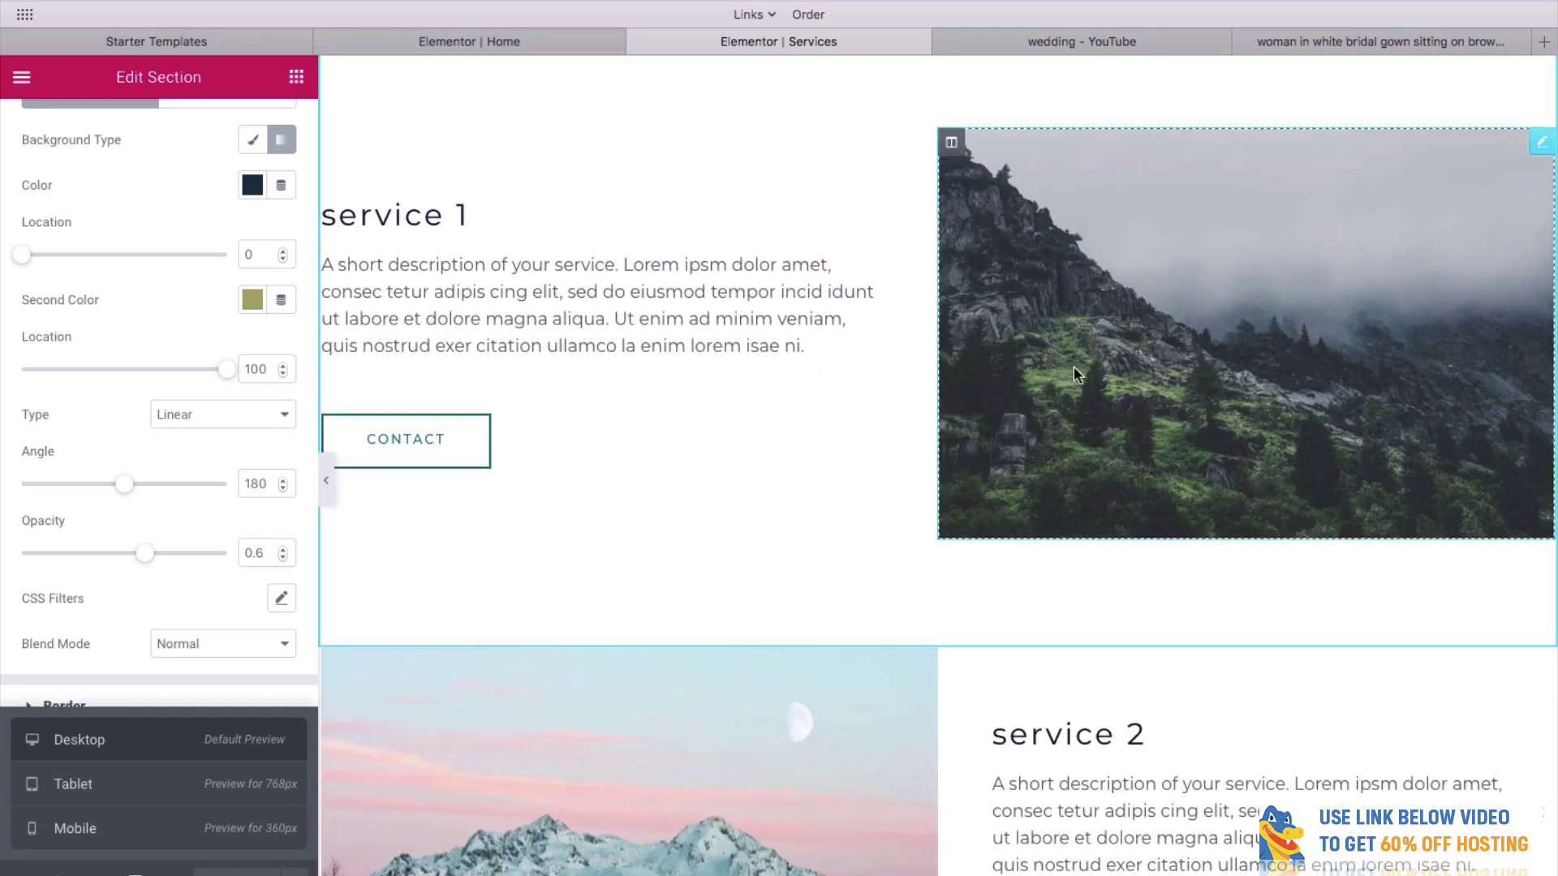
right_click(1110, 284)
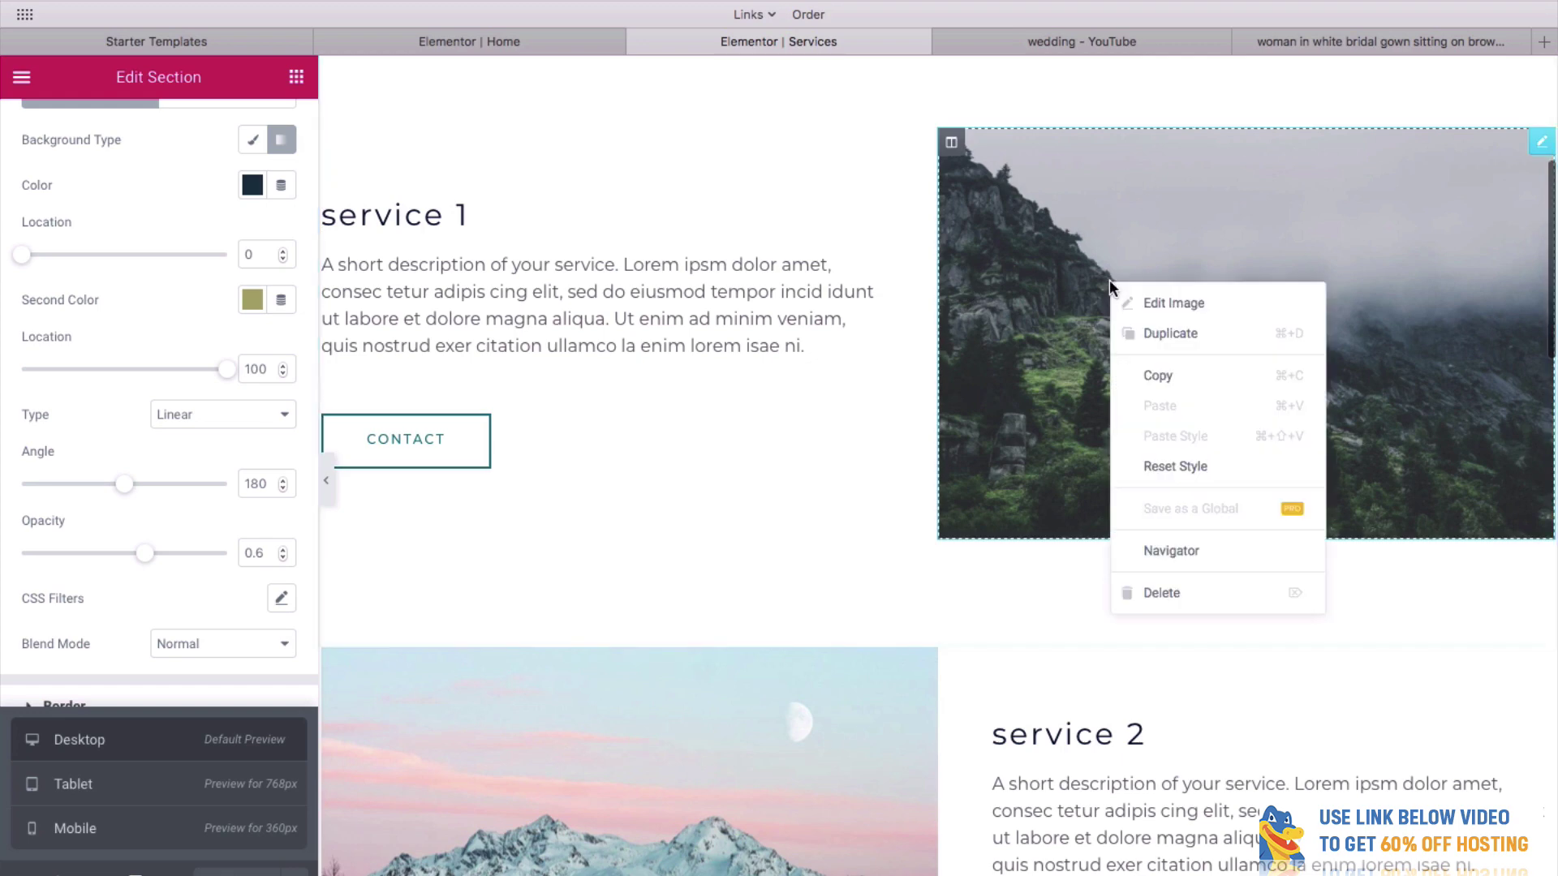
click(1147, 305)
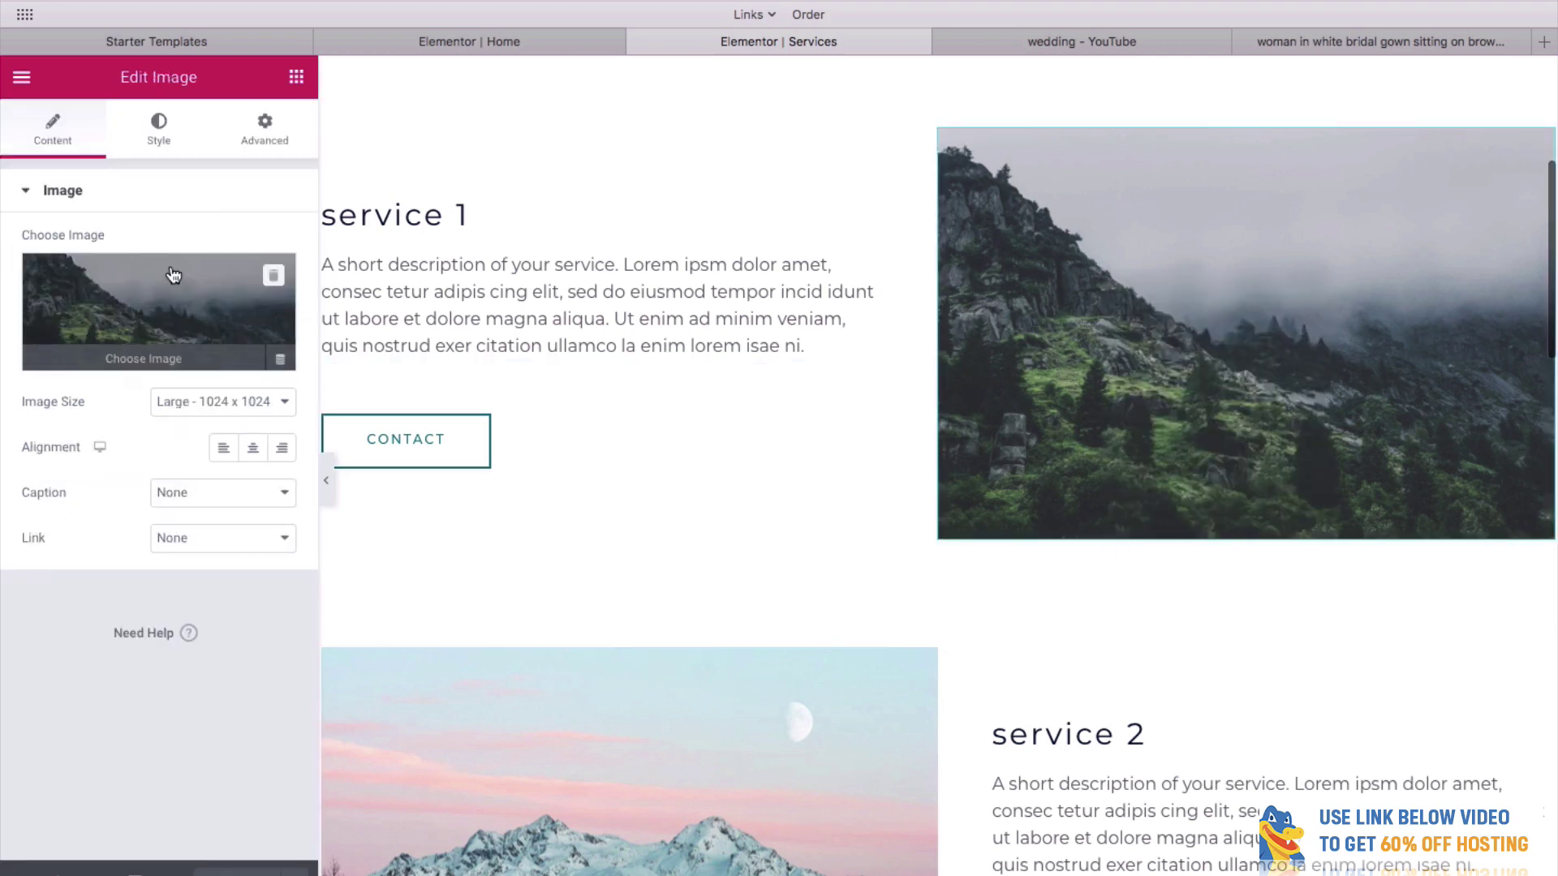
click(158, 350)
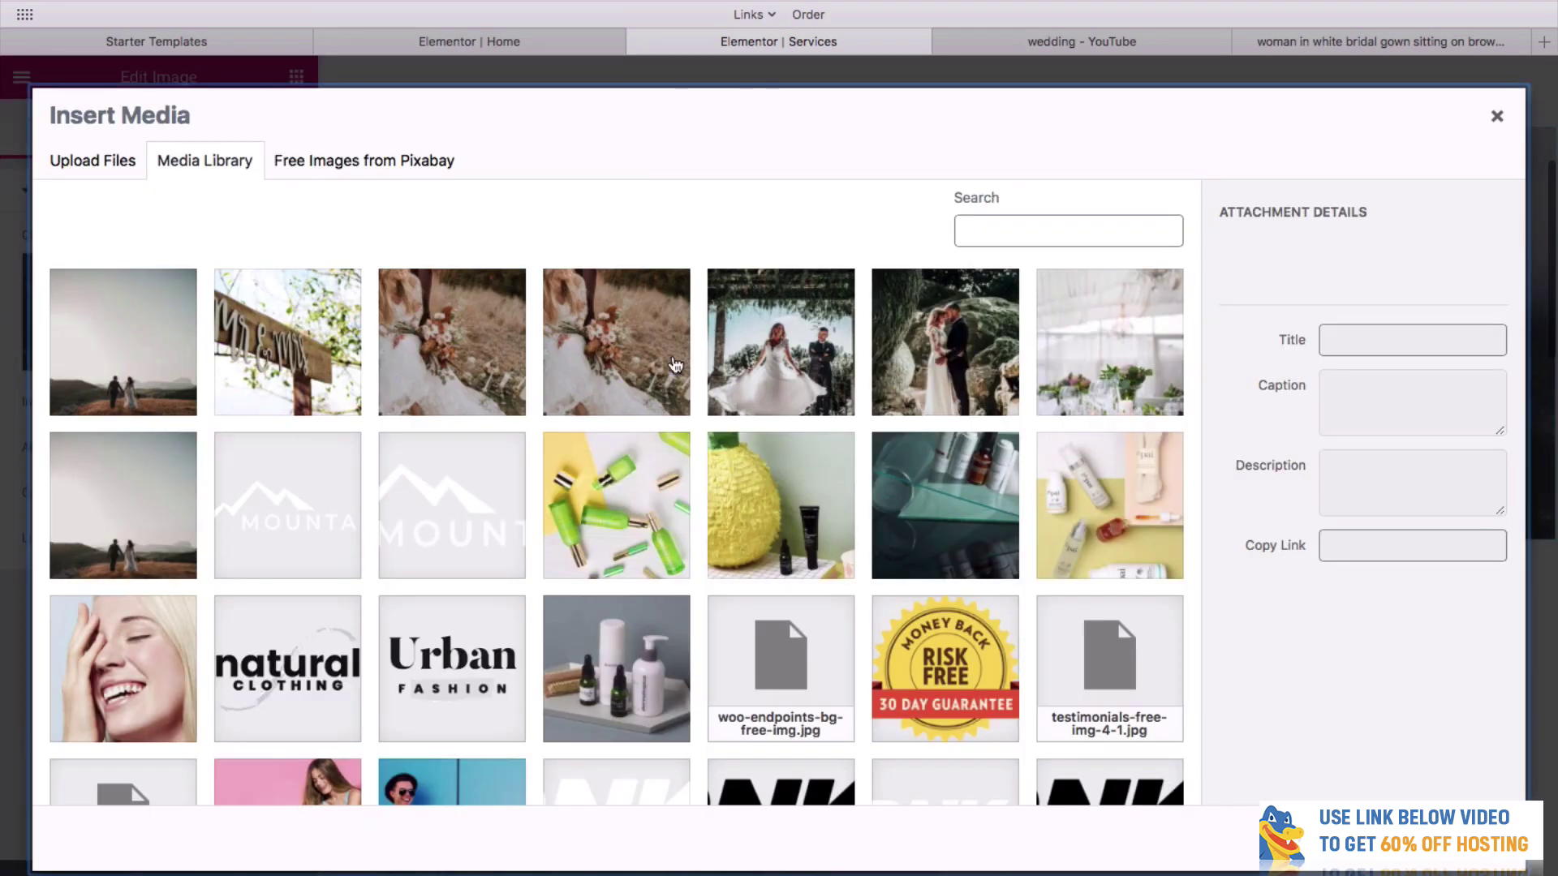
click(759, 359)
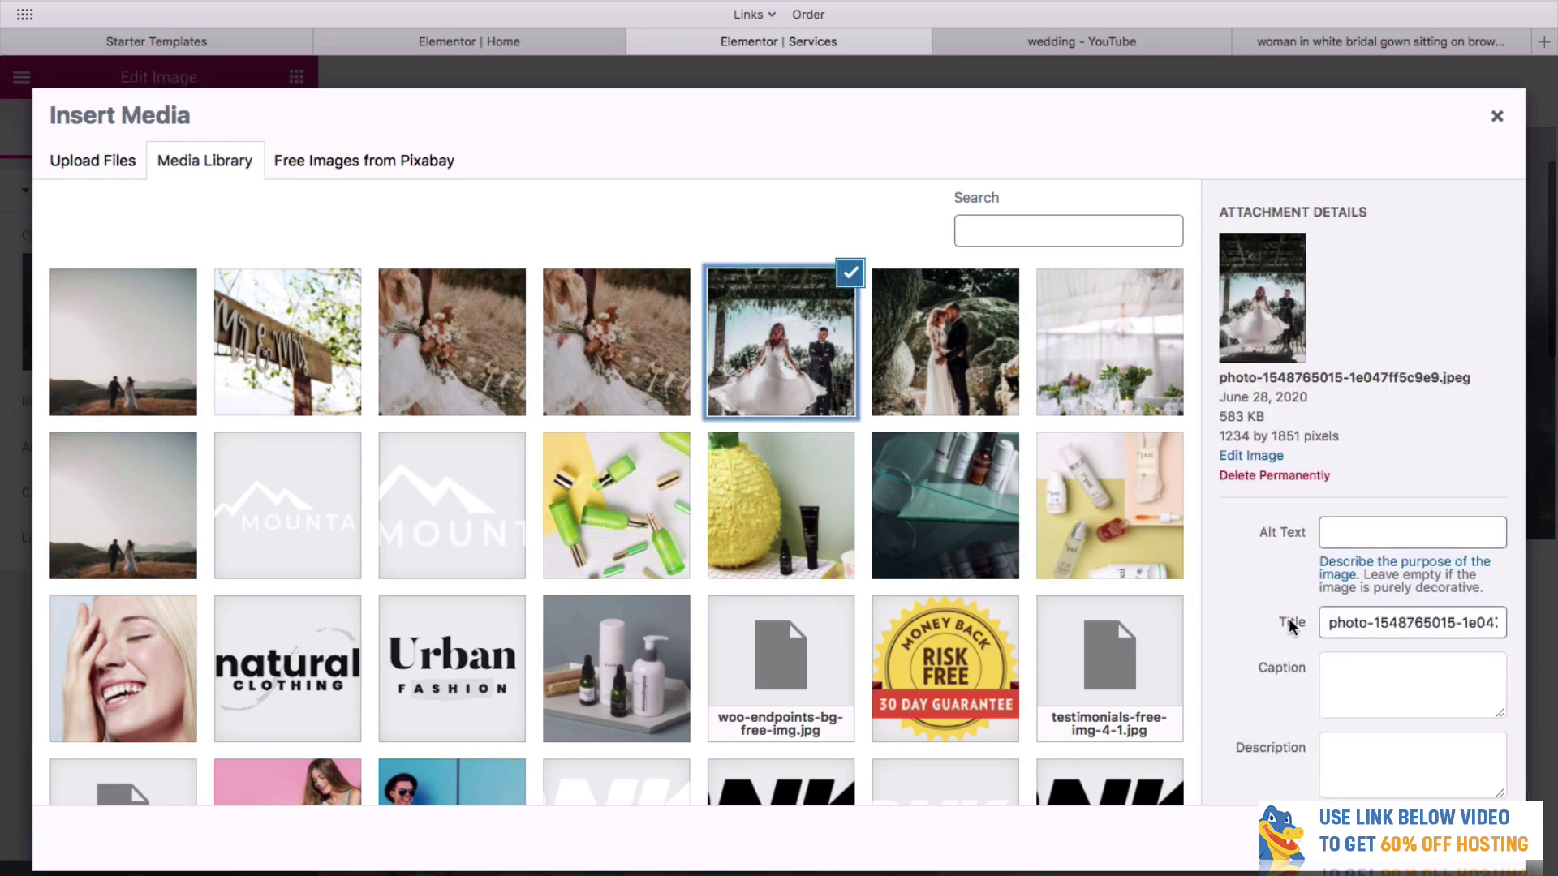
click(477, 365)
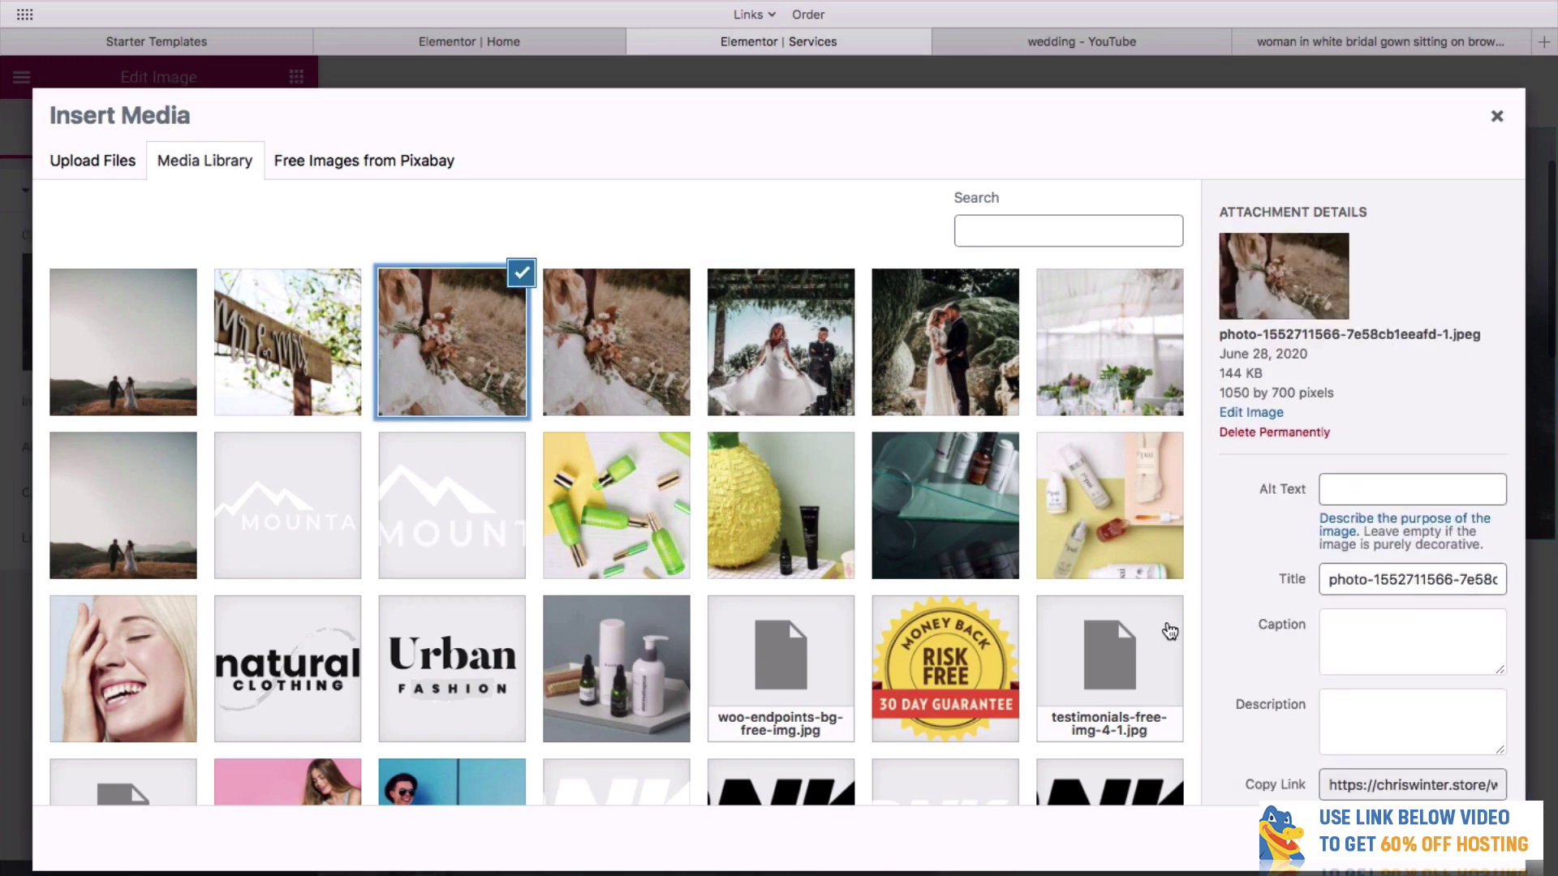
click(1453, 844)
Replace service 2's mountain image with the photo of the couple walking on the hillside
scroll(1224, 675, down, 3)
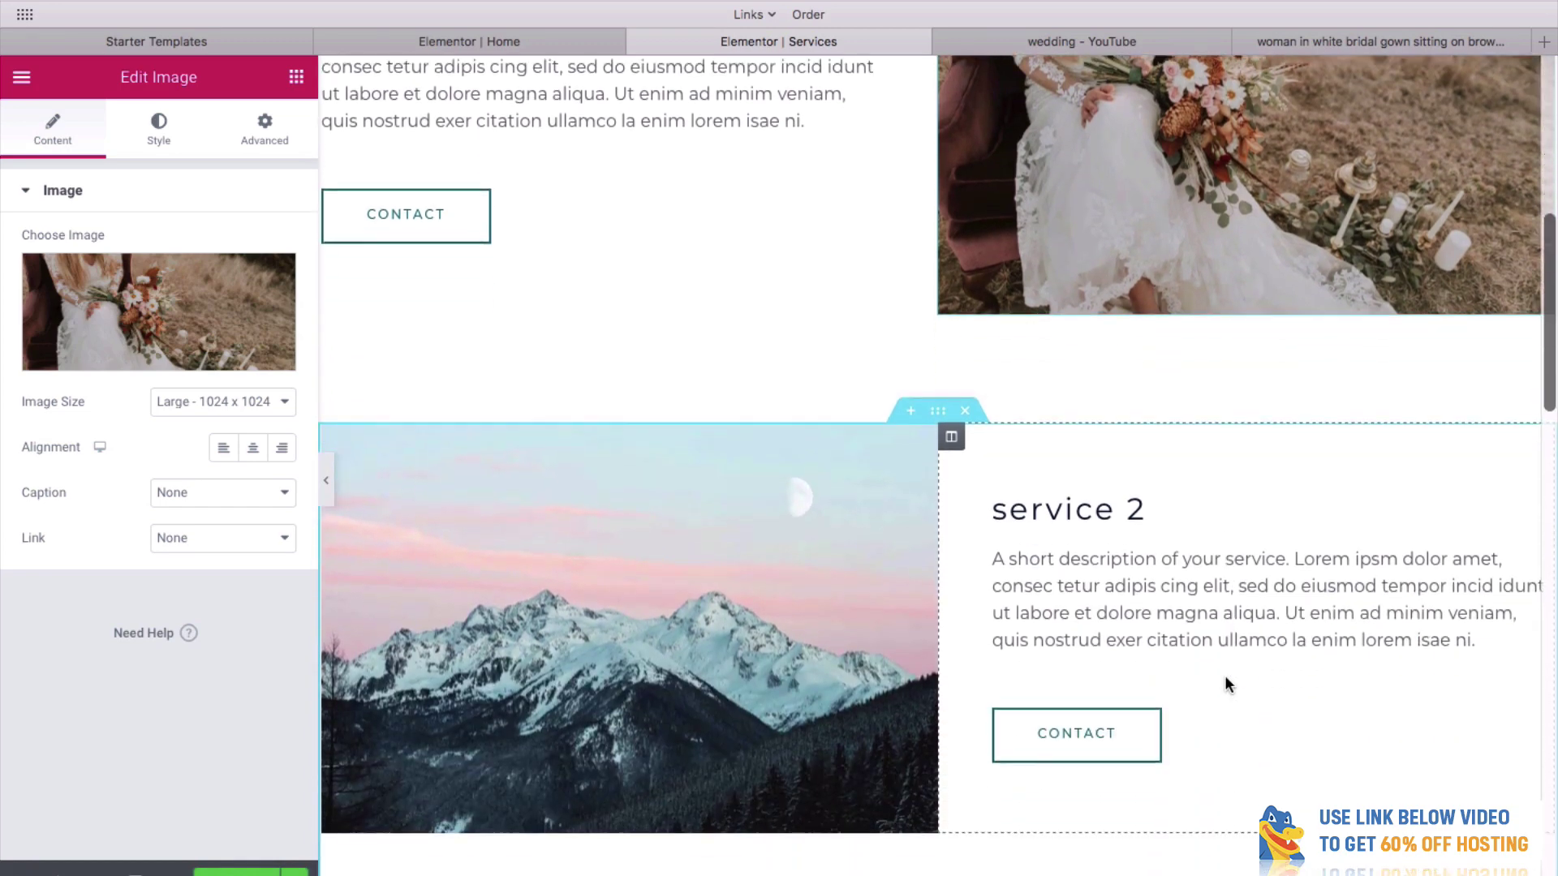
right_click(876, 576)
click(906, 584)
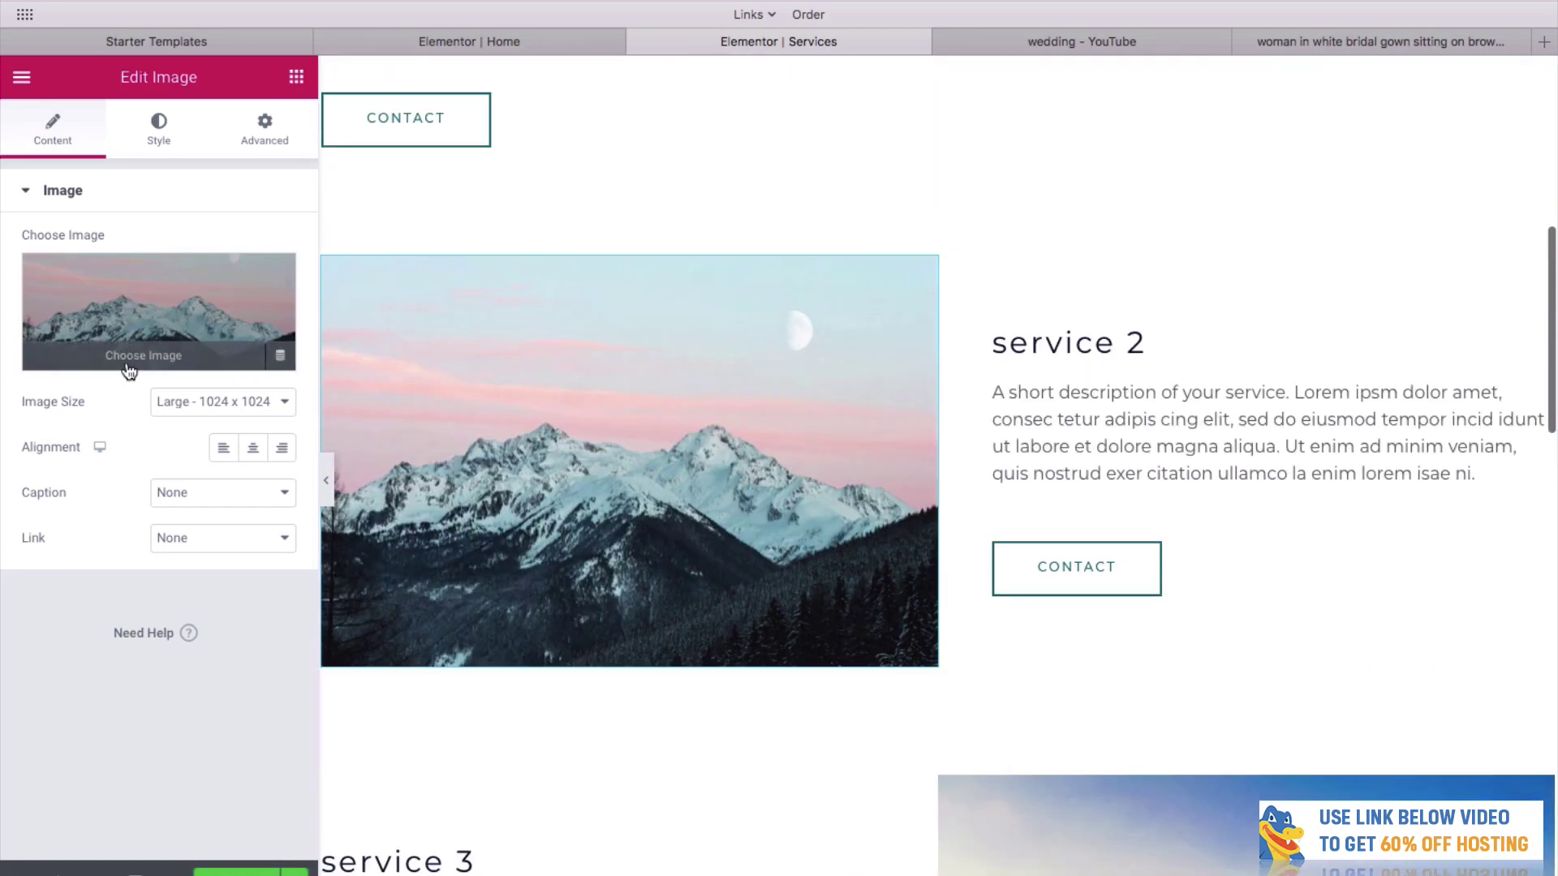
click(128, 369)
click(122, 457)
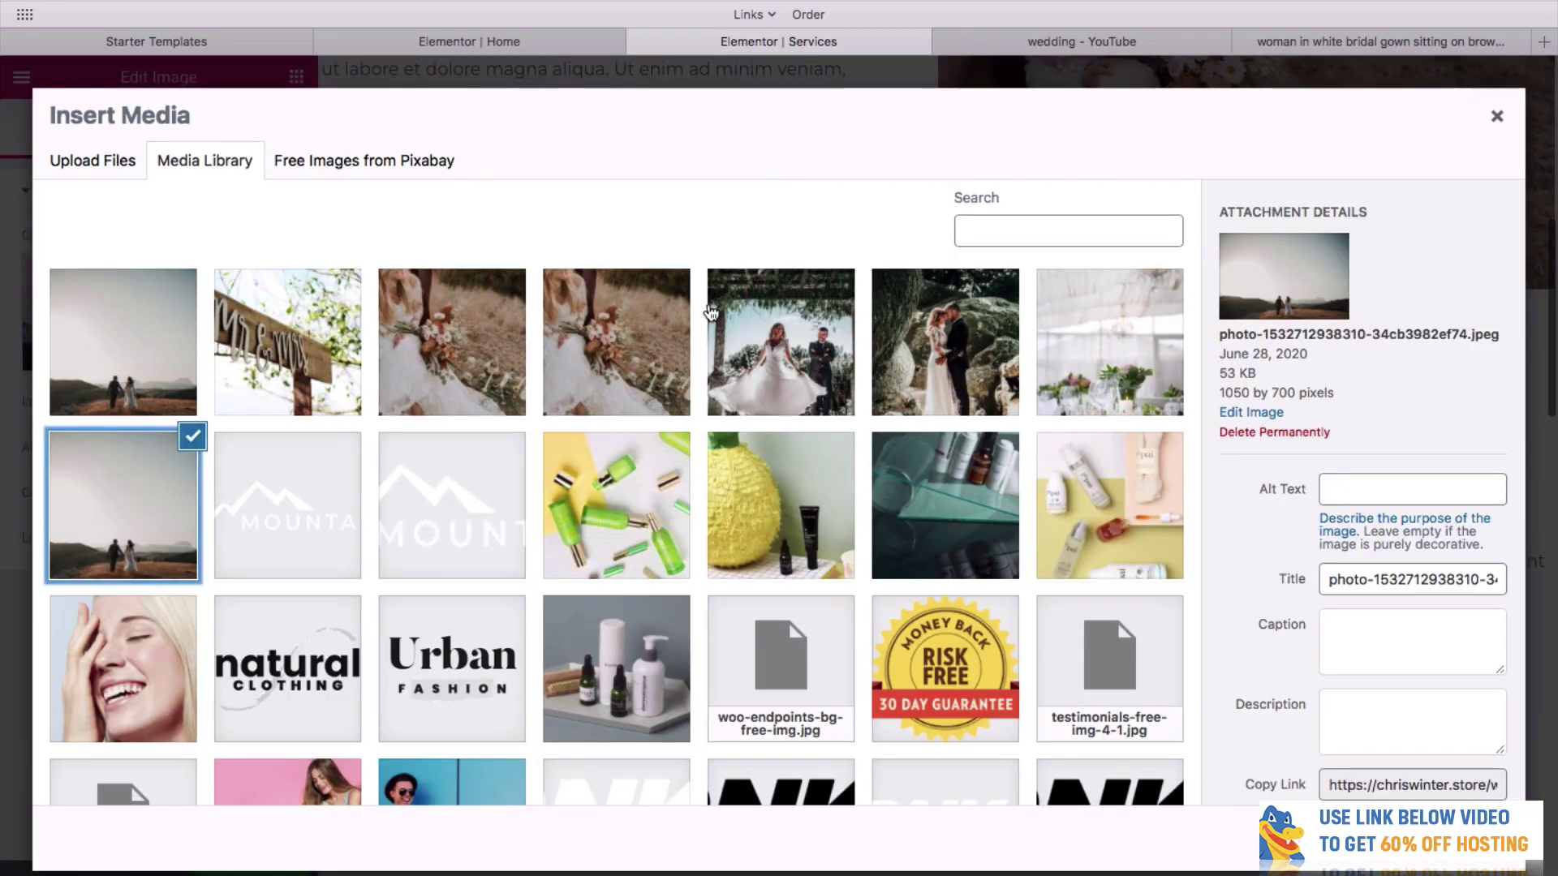
click(1460, 838)
Replace service 3's sunrise image with the Mr & Mrs sign photo
scroll(1080, 636, down, 5)
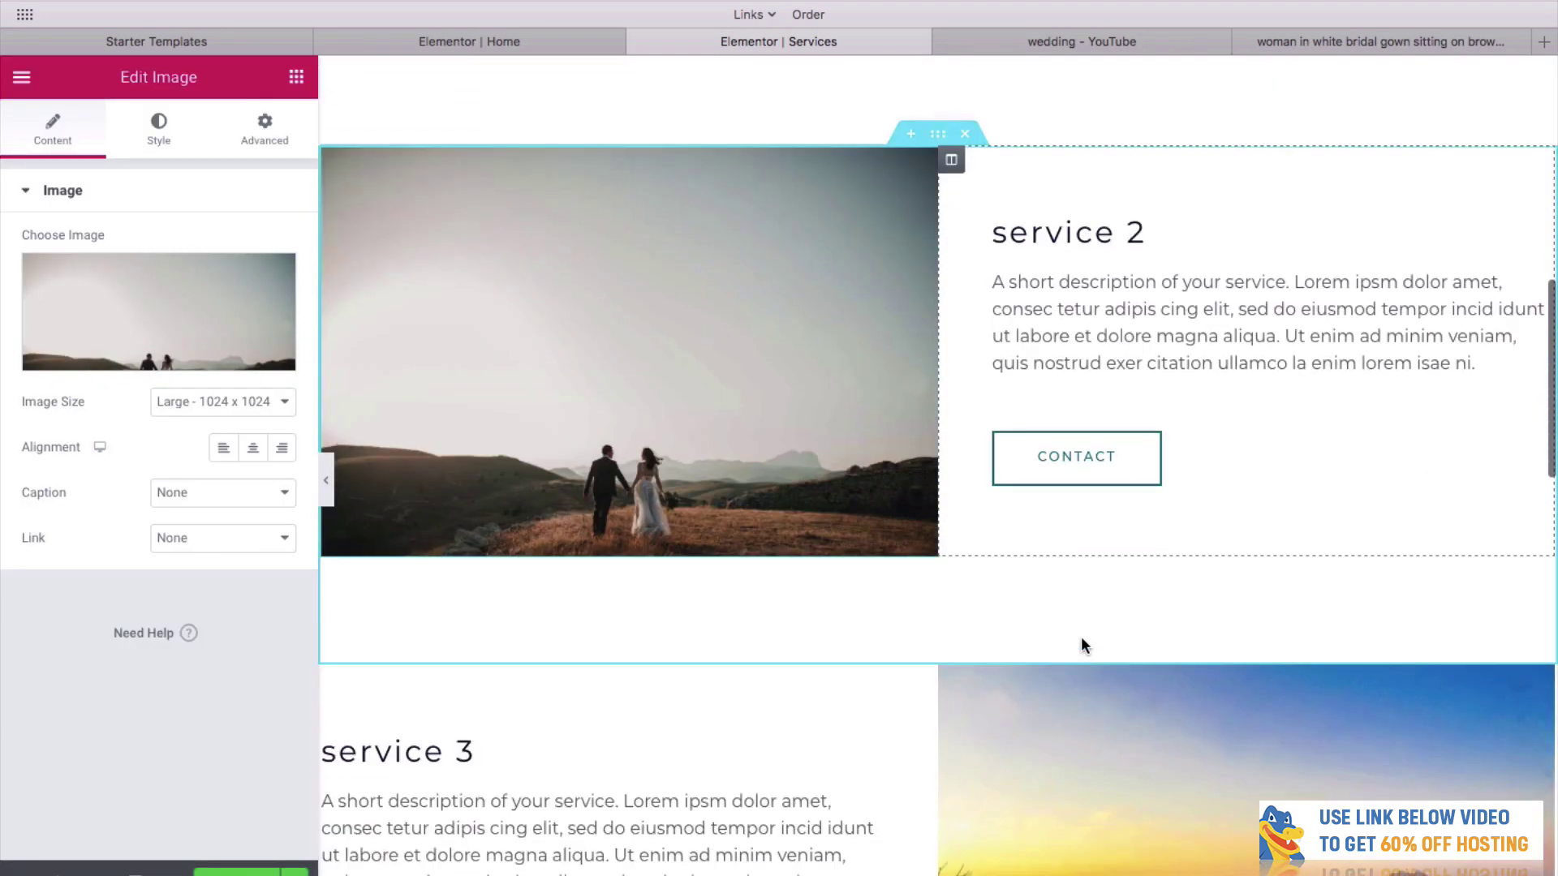
right_click(1081, 645)
click(1111, 592)
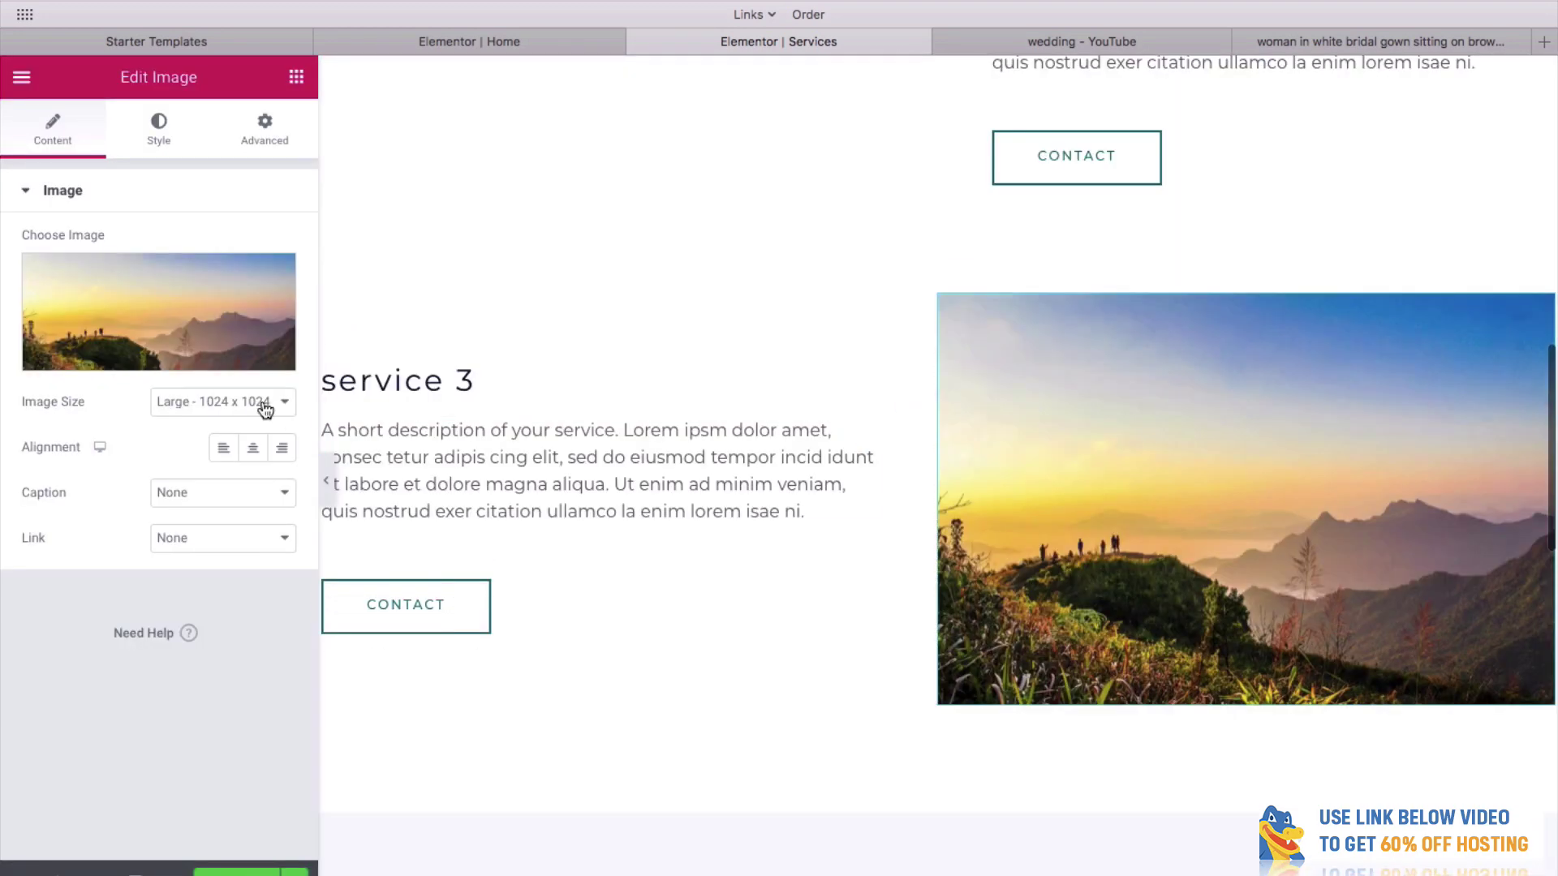
click(119, 355)
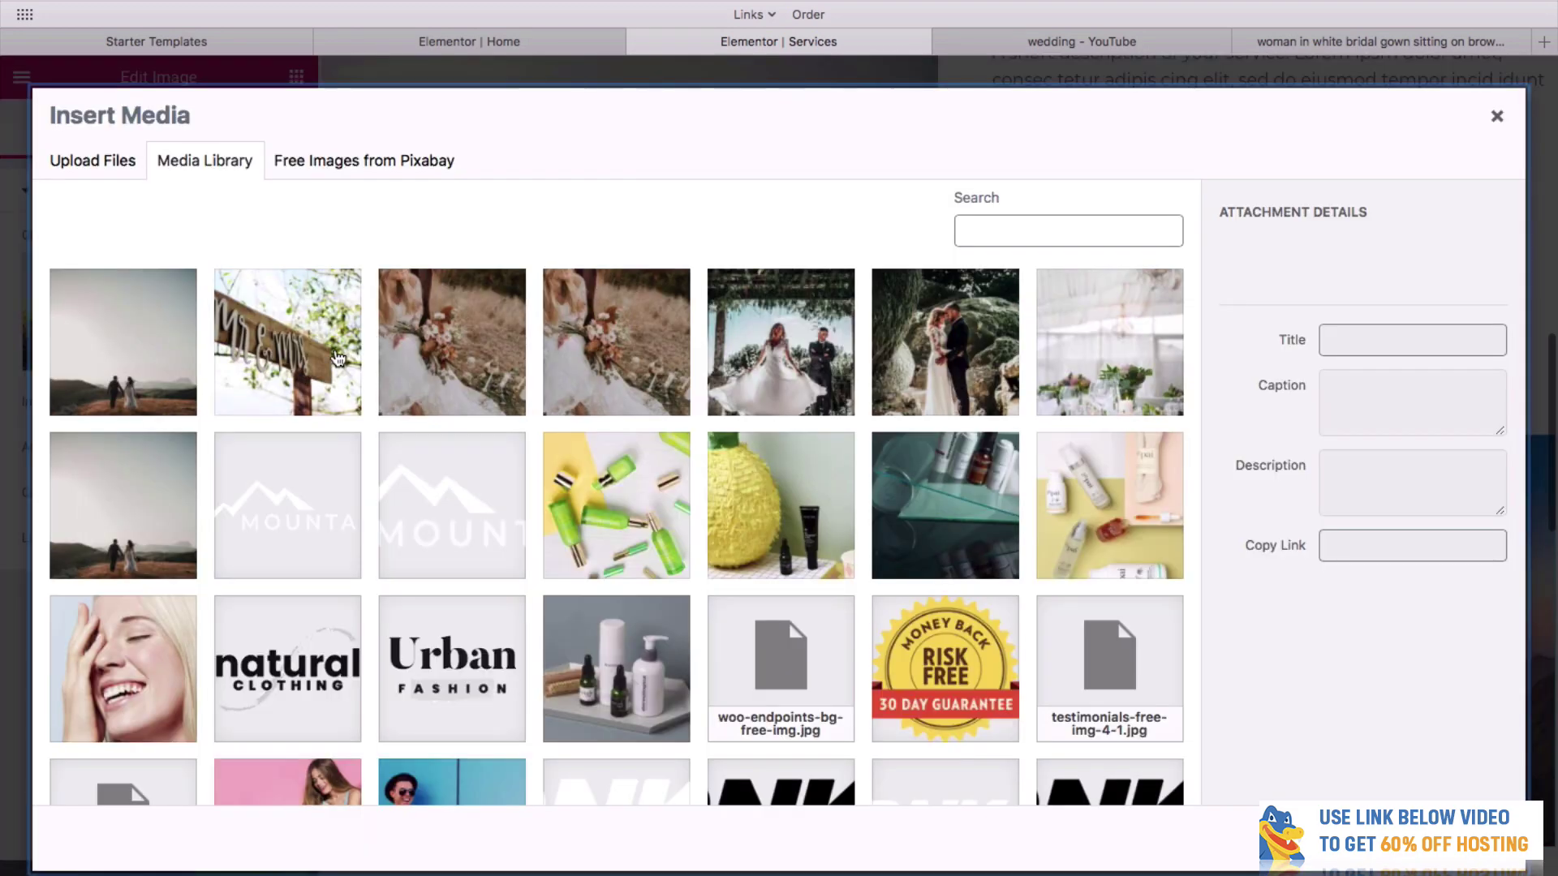
click(338, 358)
click(1460, 838)
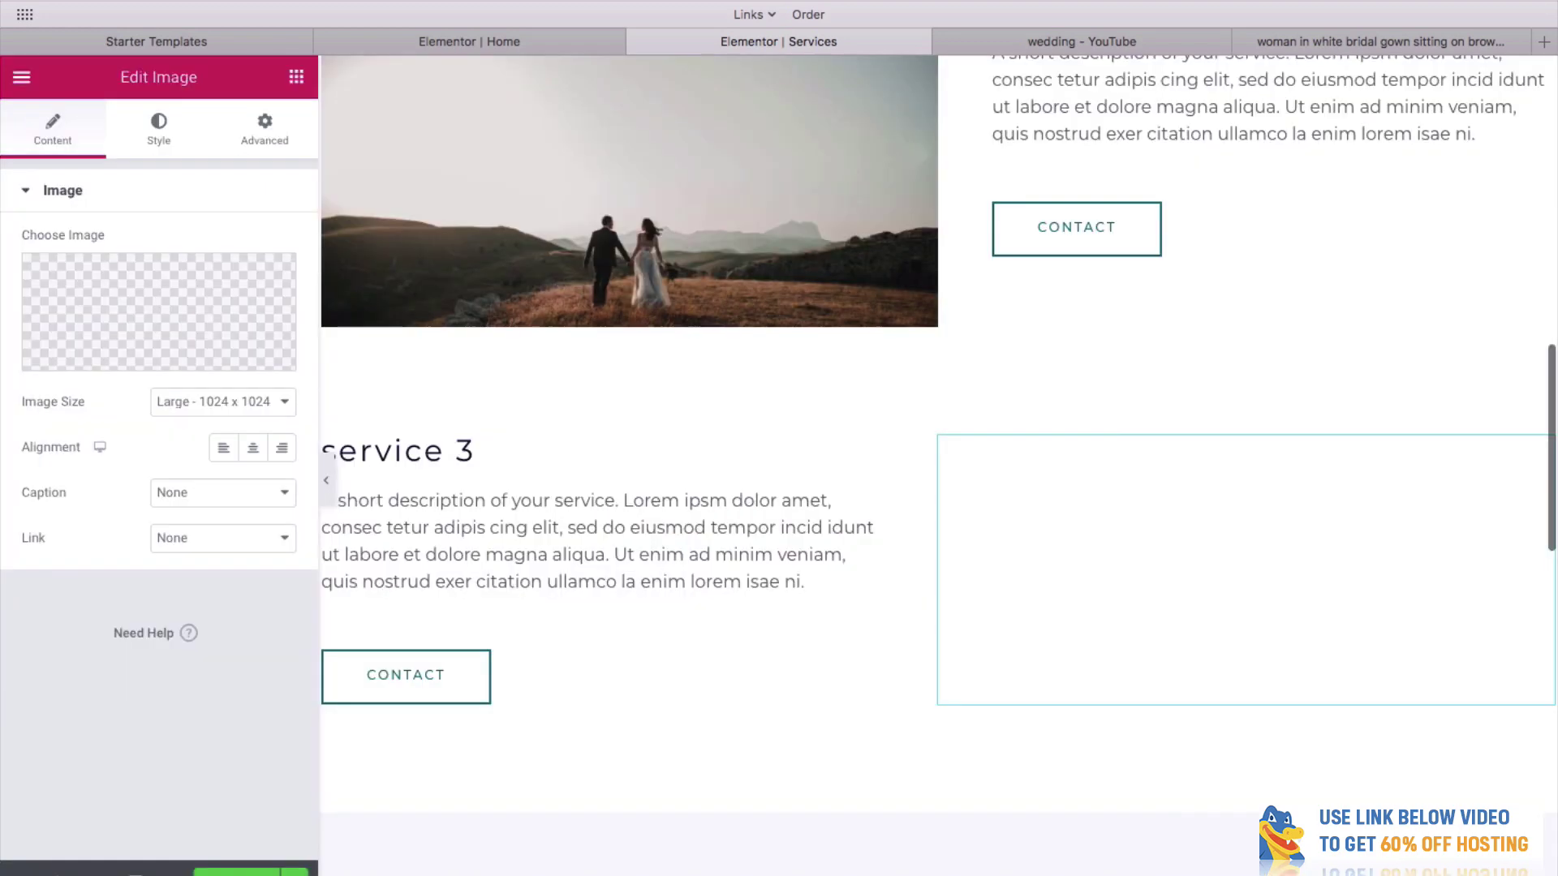
scroll(1077, 650, up, 10)
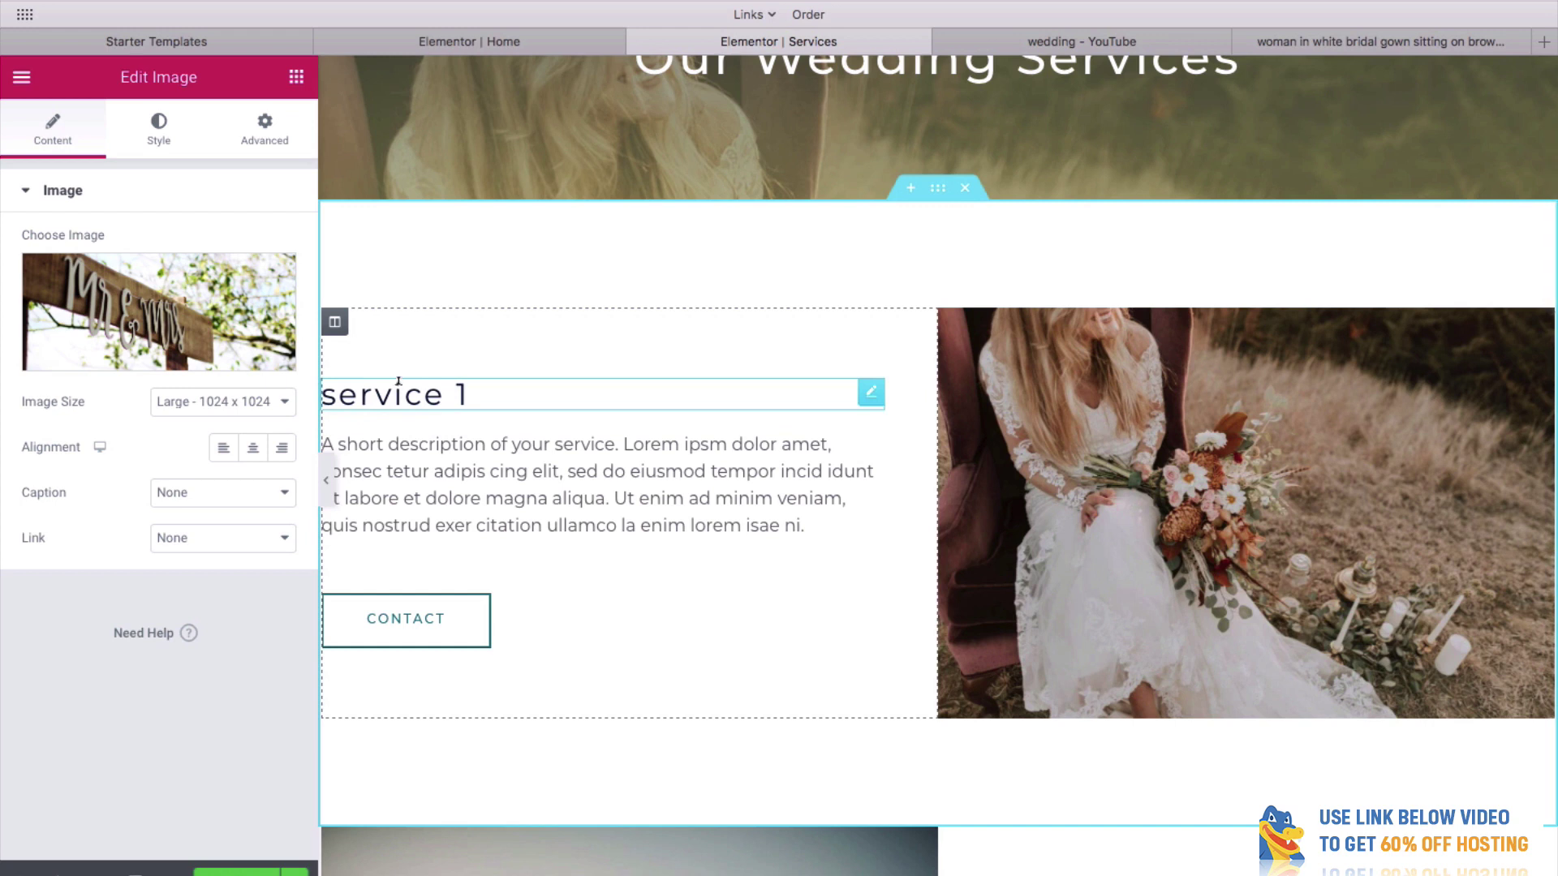
Retitle the first two service headings to 'Wedding planning' and 'photography'
double_click(461, 395)
drag(77, 268, 116, 283)
key(ctrl+a)
text(W)
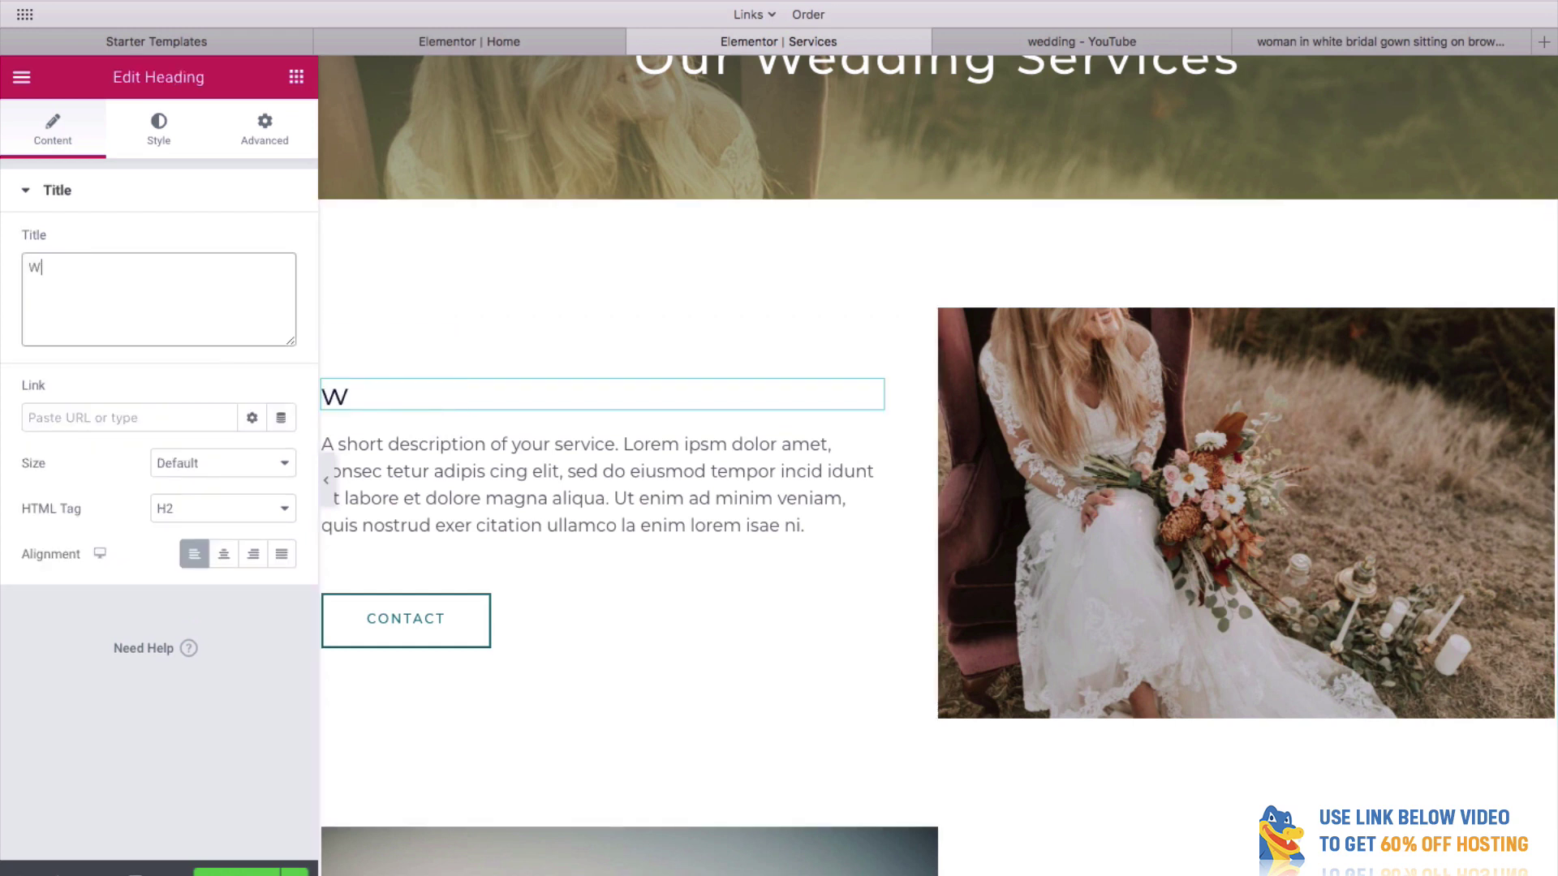
text(edding planning)
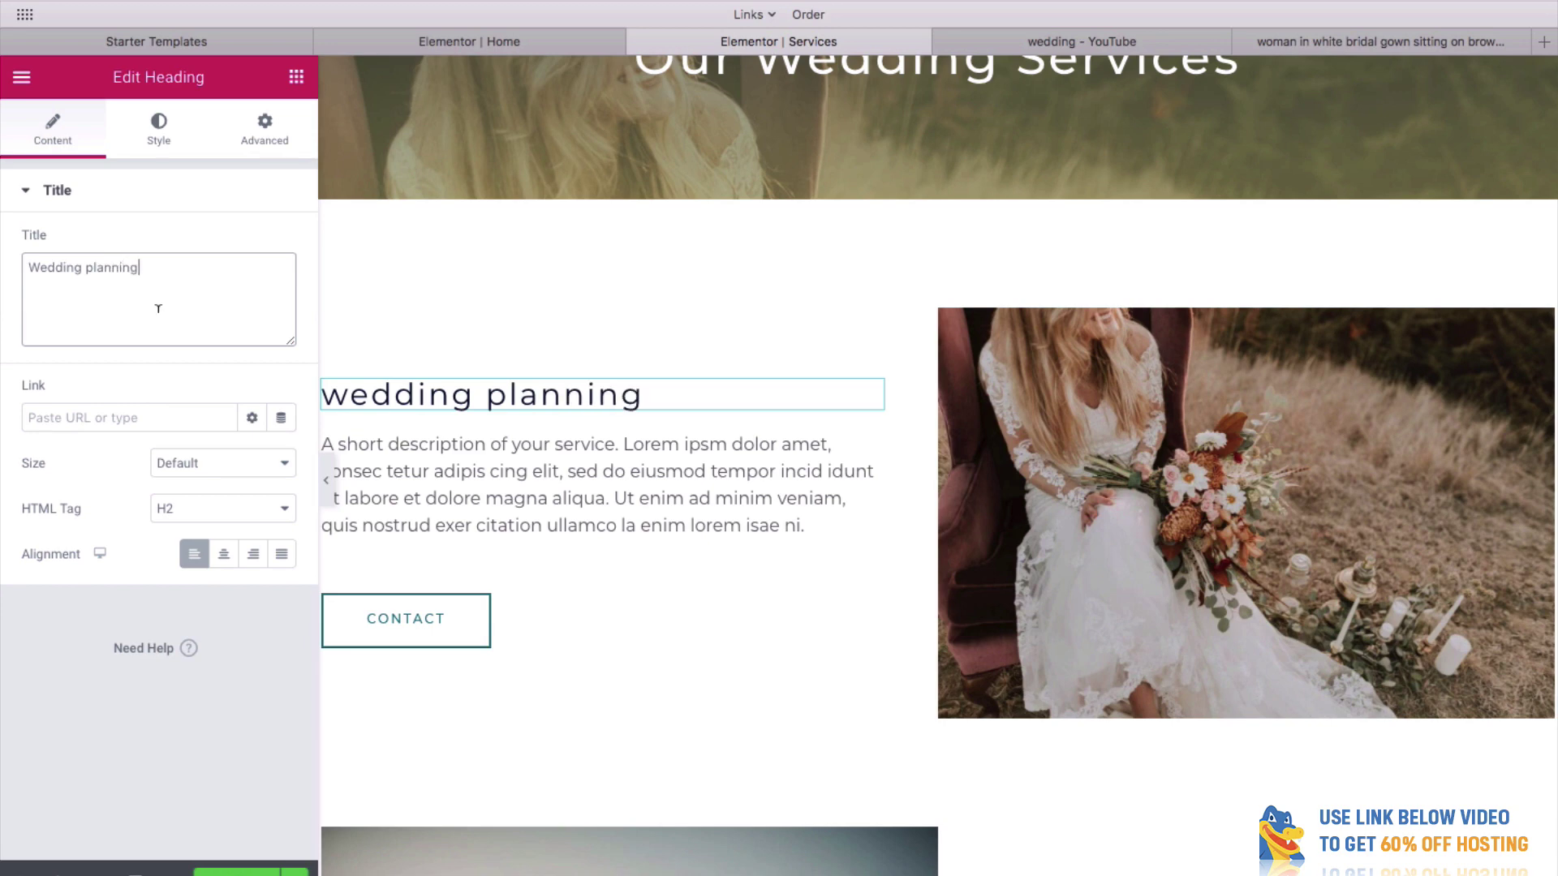
scroll(792, 539, down, 5)
triple_click(1063, 544)
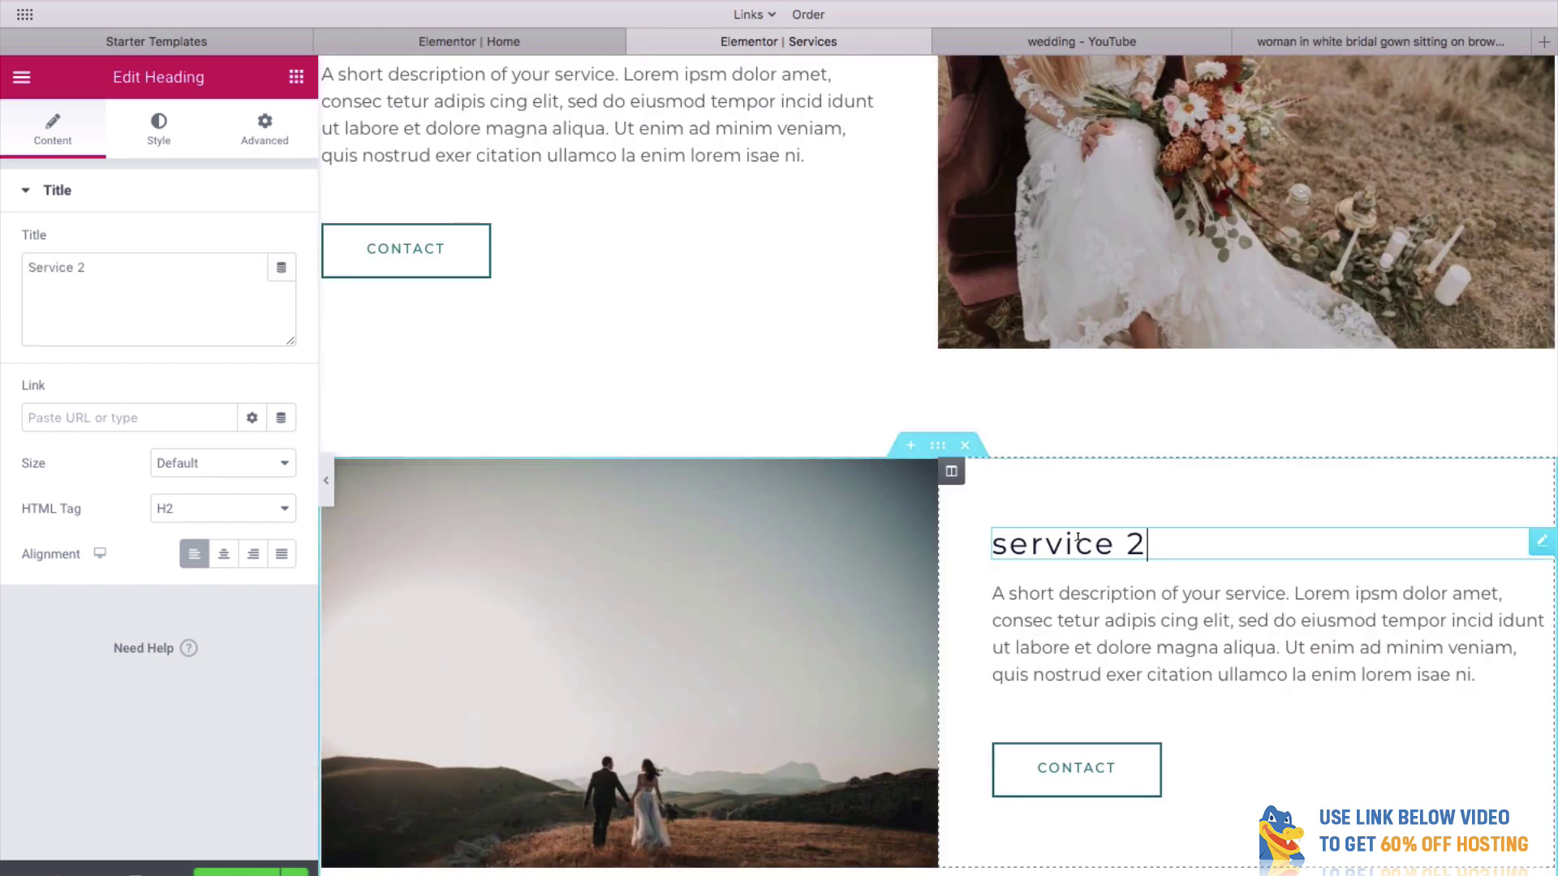
click(204, 298)
key(ctrl+a)
text(photog)
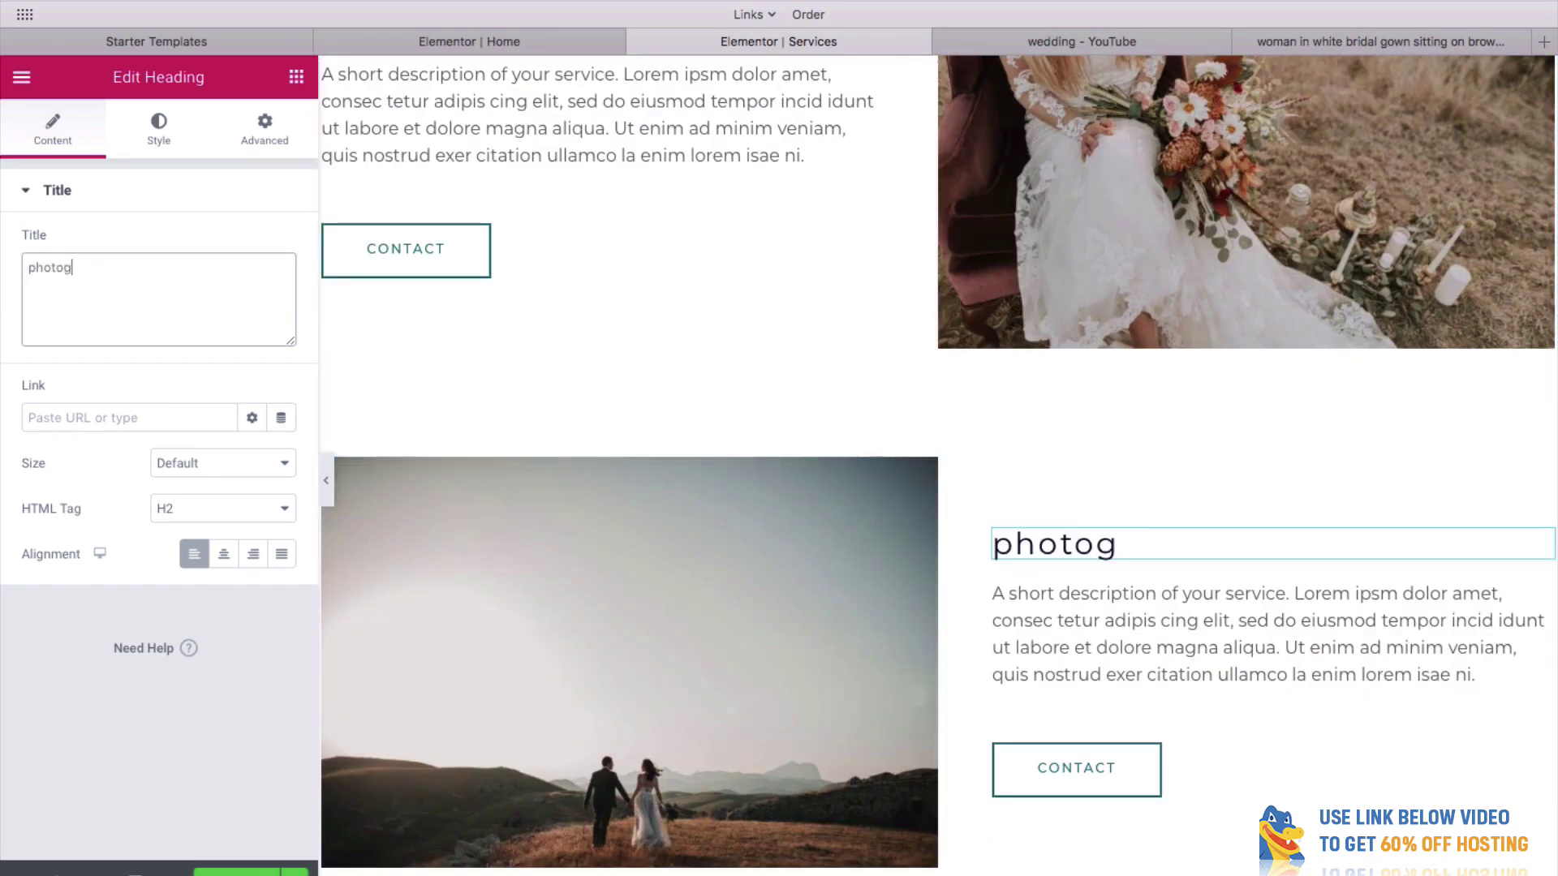
Retitle the third service heading, beside the Mr & Mrs photo, to 'videography'
scroll(591, 417, down, 6)
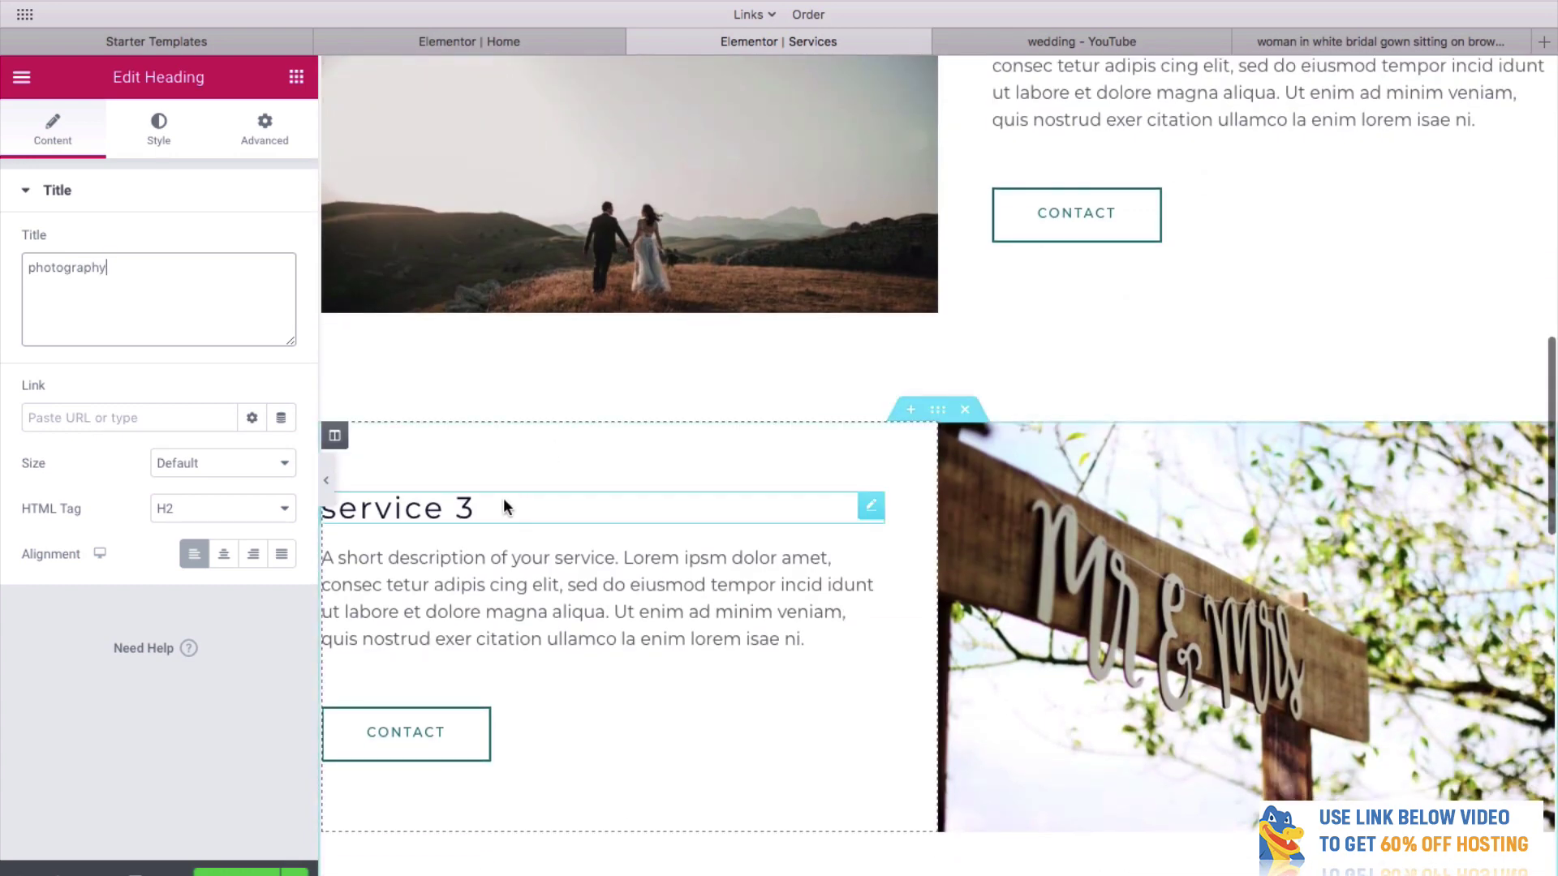
triple_click(503, 500)
click(134, 292)
key(ctrl+a)
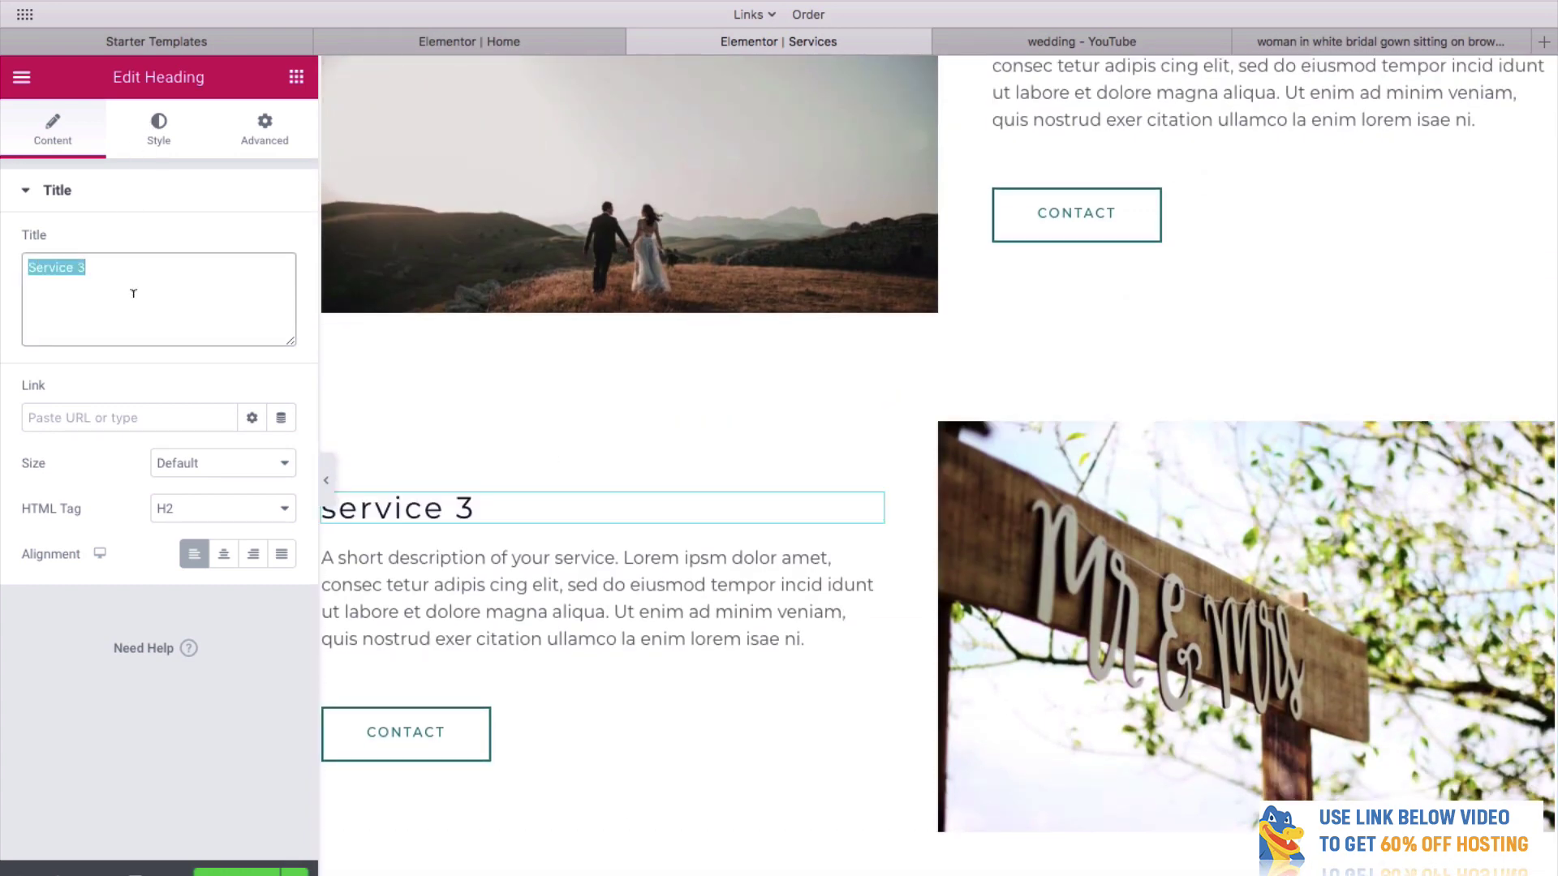
text(videography)
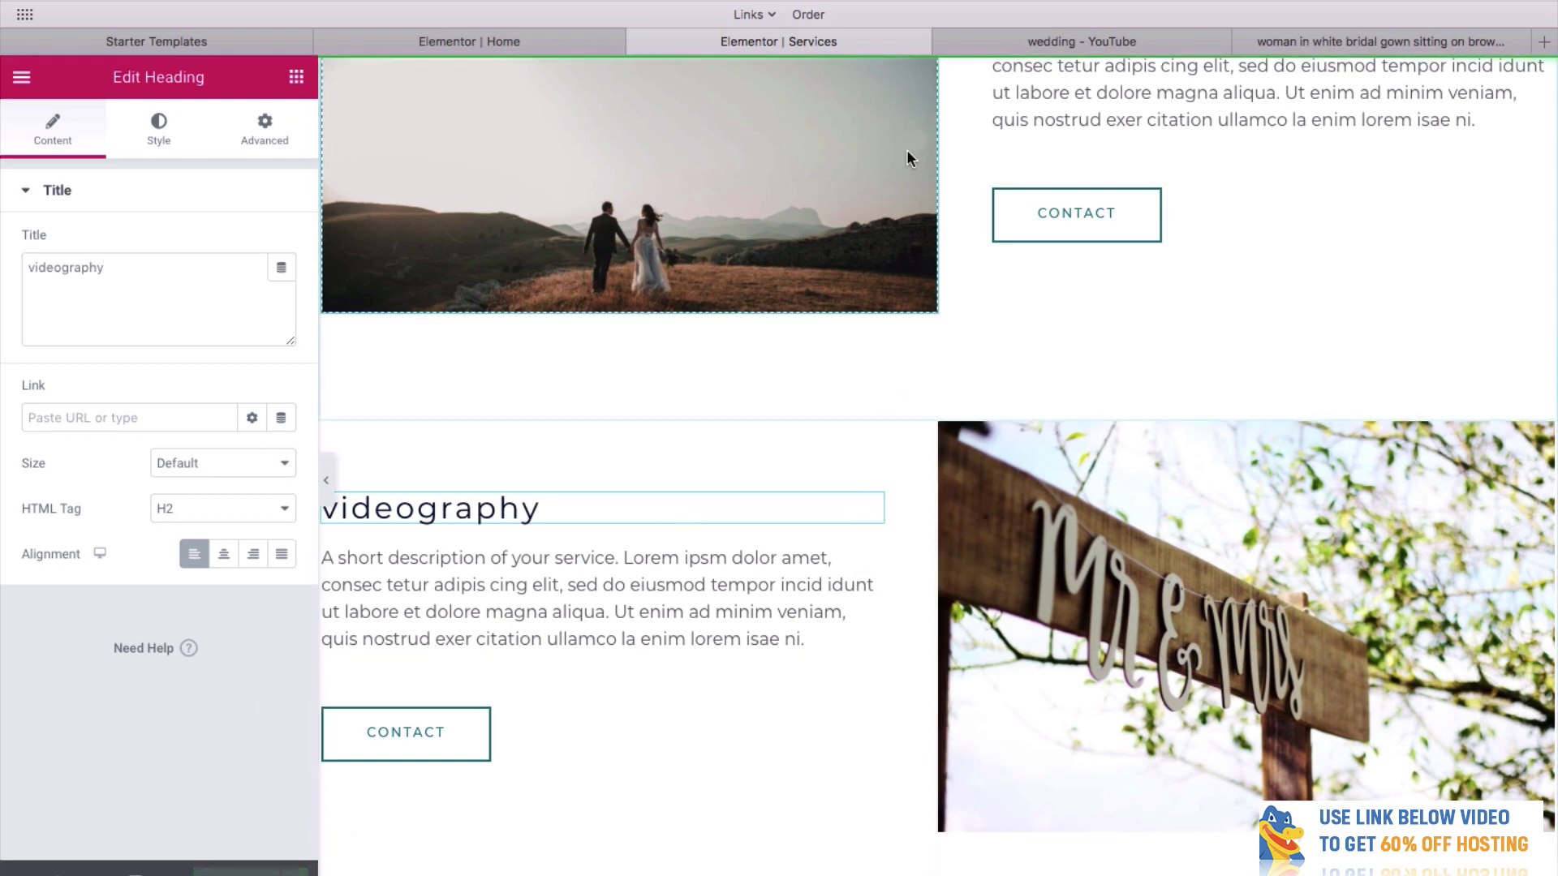
Open the published site and scroll down the live Services page to the F.A.Q
click(1009, 41)
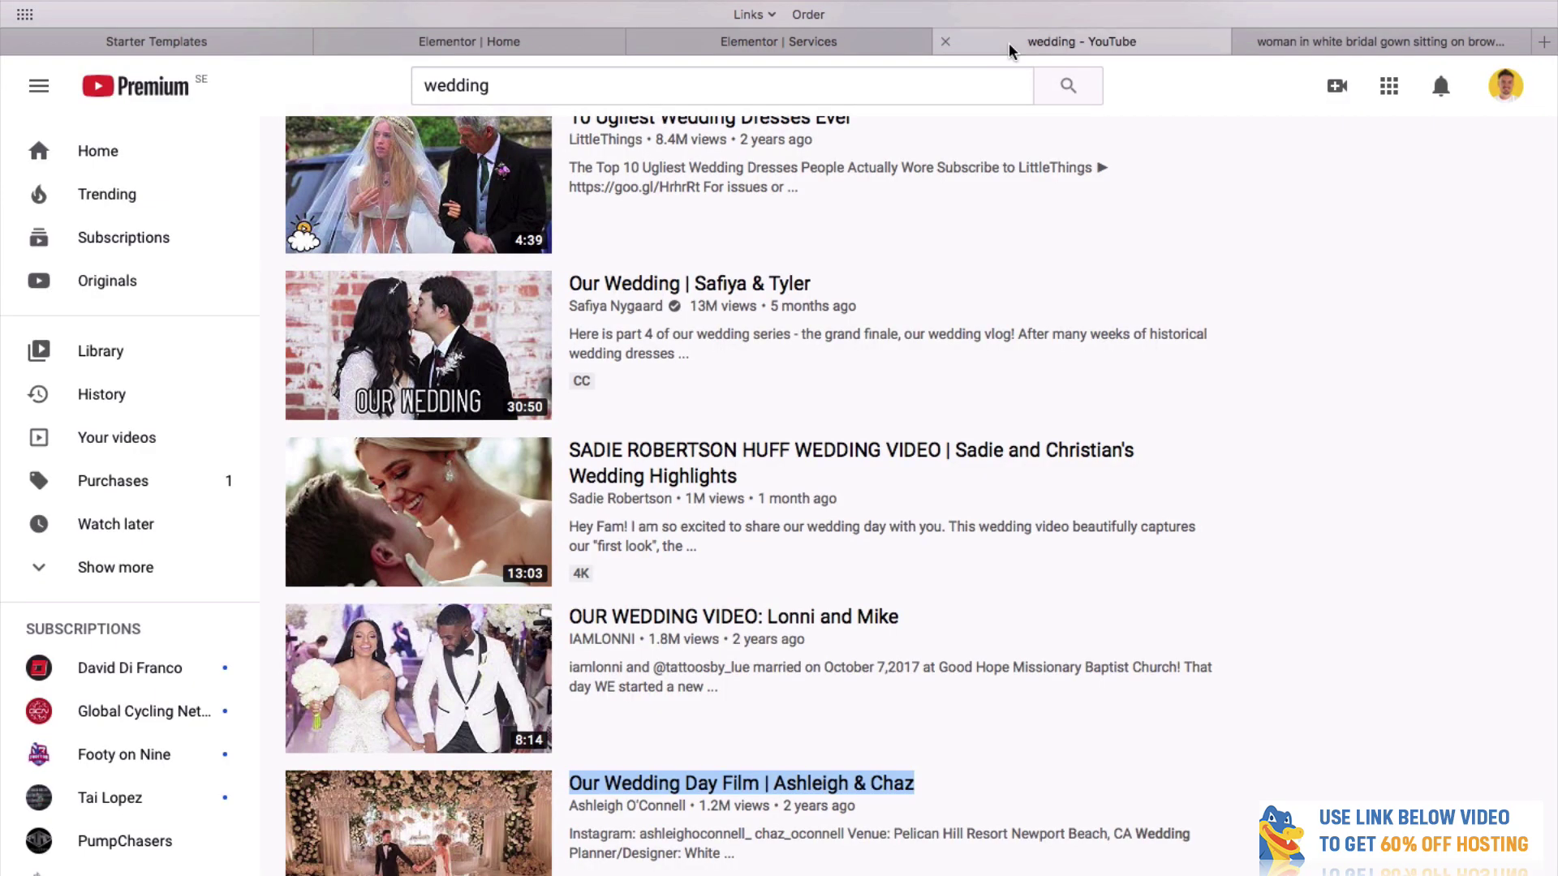
click(757, 41)
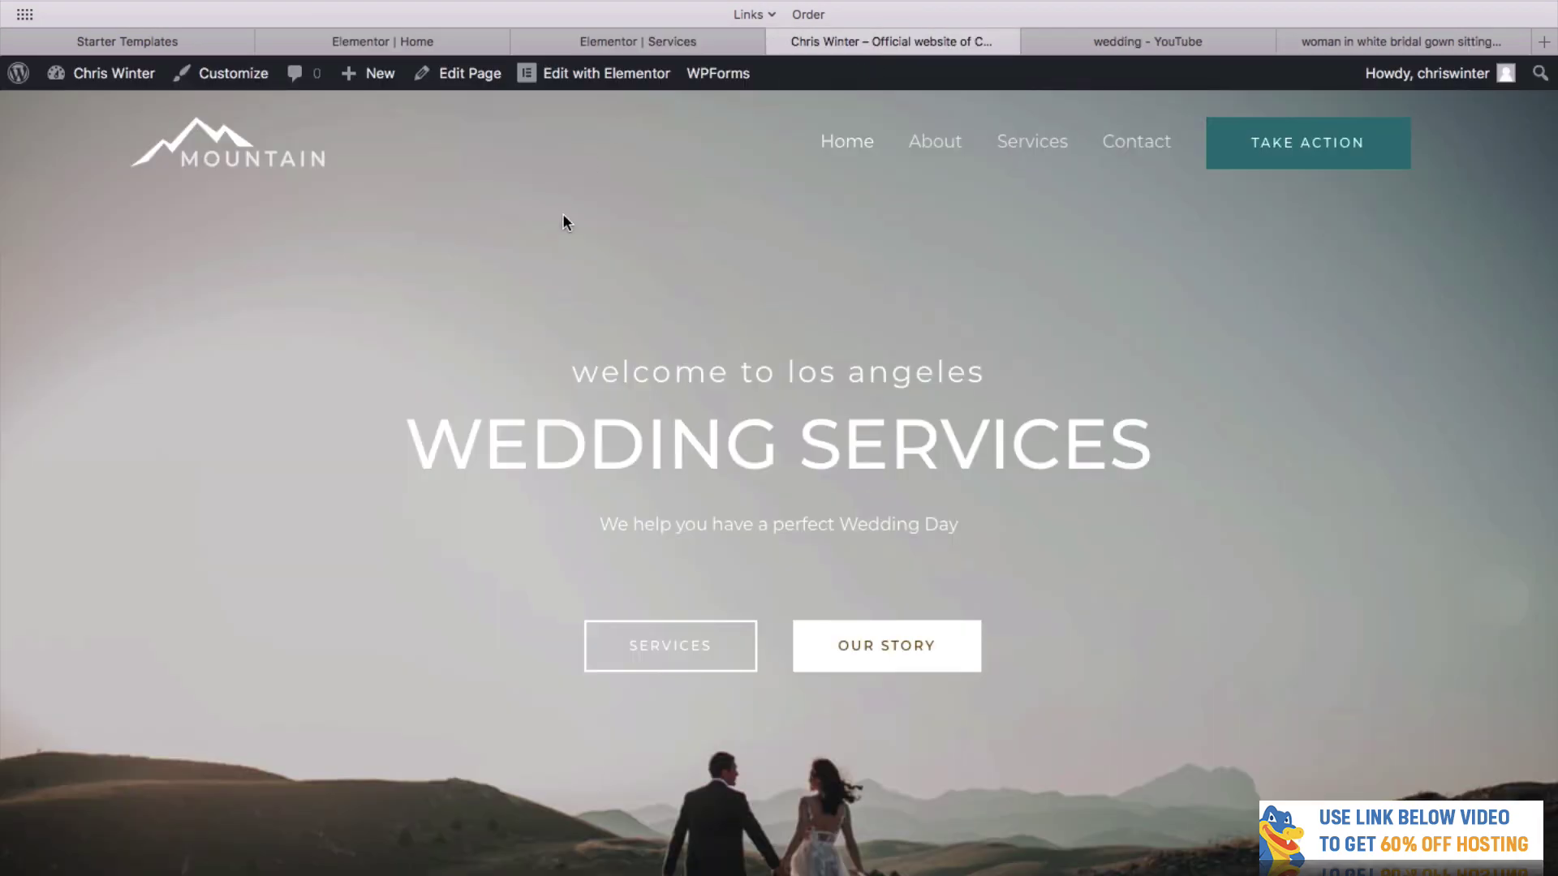
click(1012, 143)
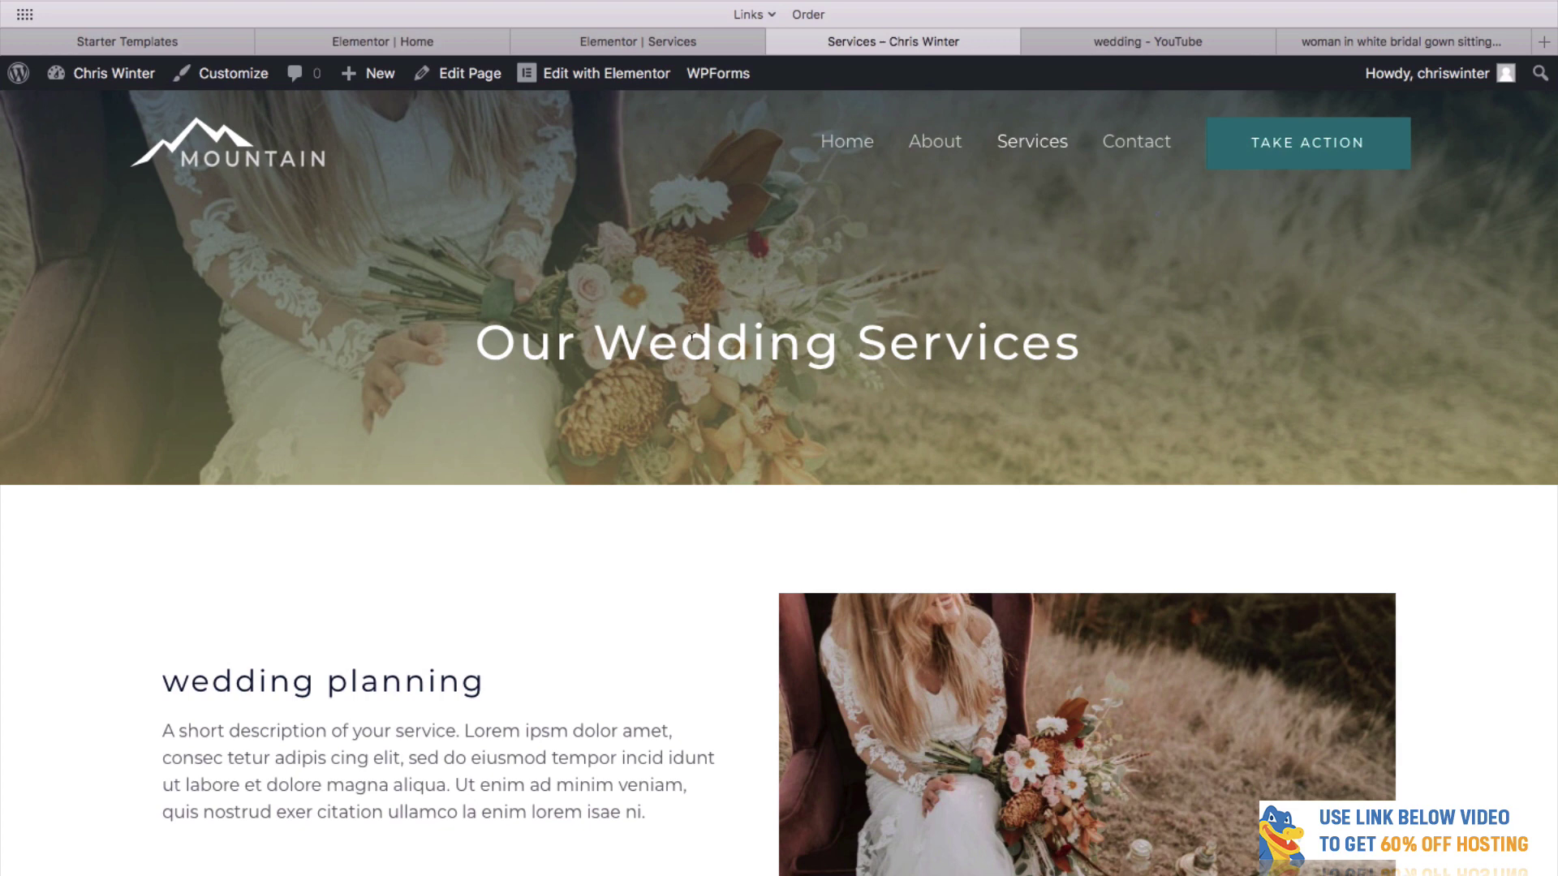
scroll(1421, 373, down, 5)
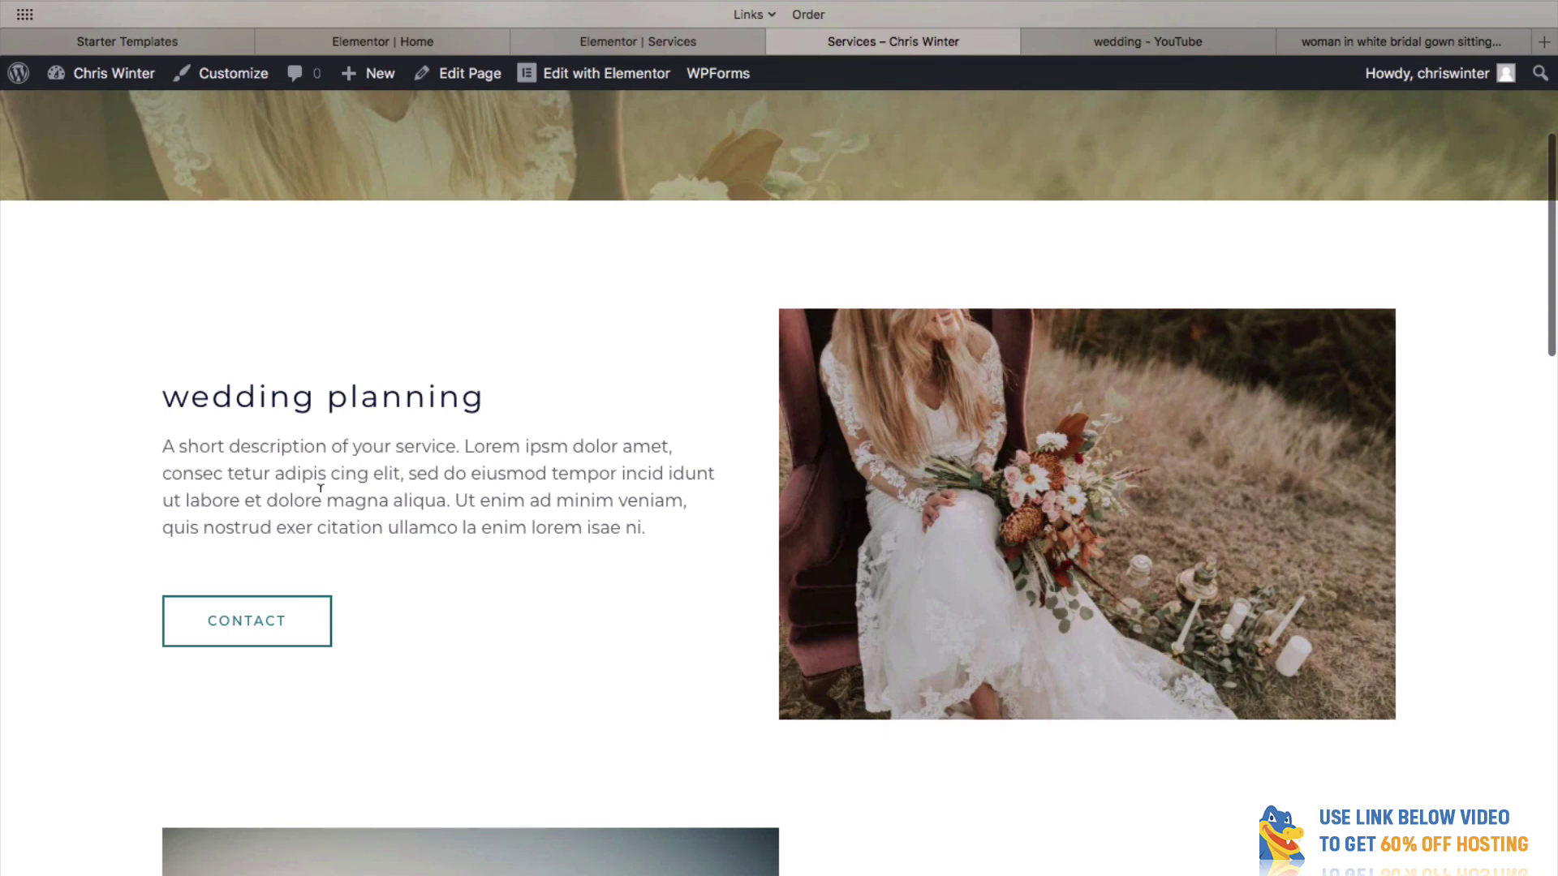
scroll(483, 625, down, 9)
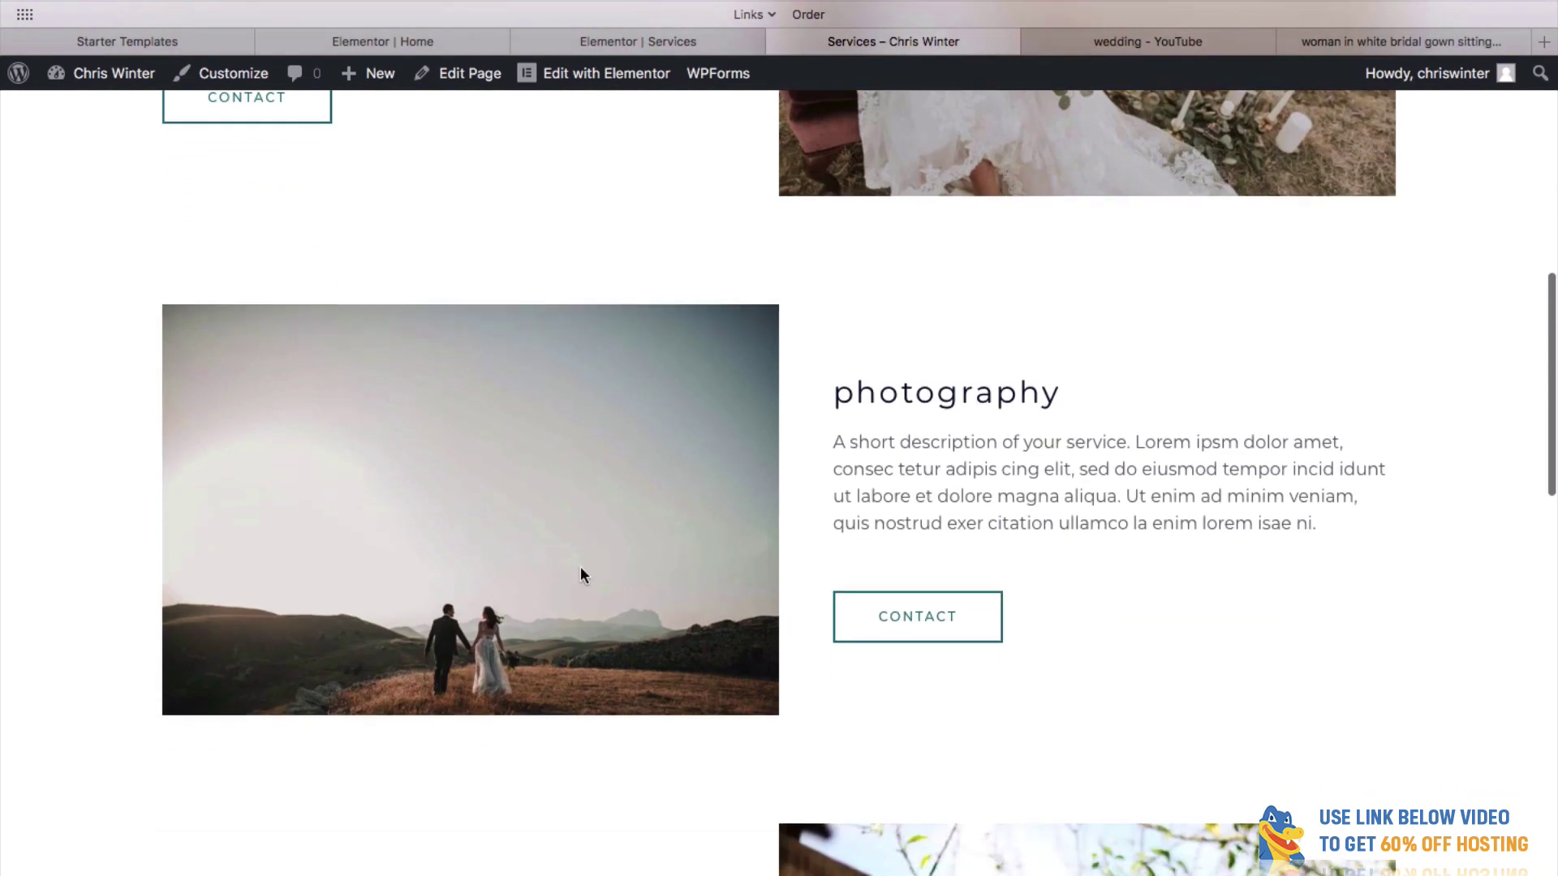
scroll(972, 362, down, 15)
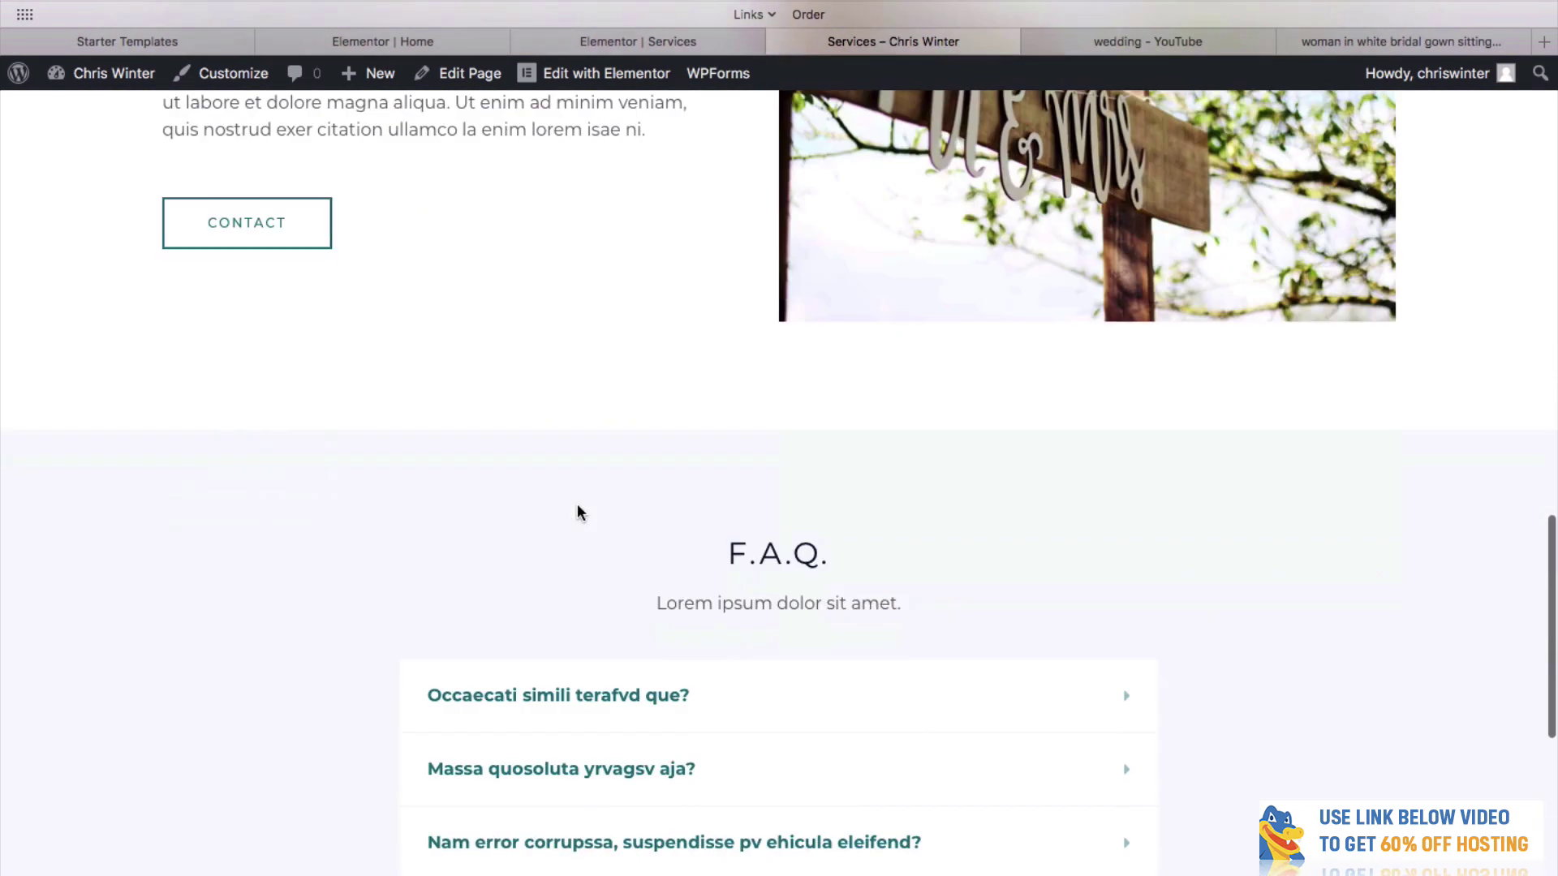
Expand and collapse the first F.A.Q. question, then return to the top of the live Services page
click(738, 564)
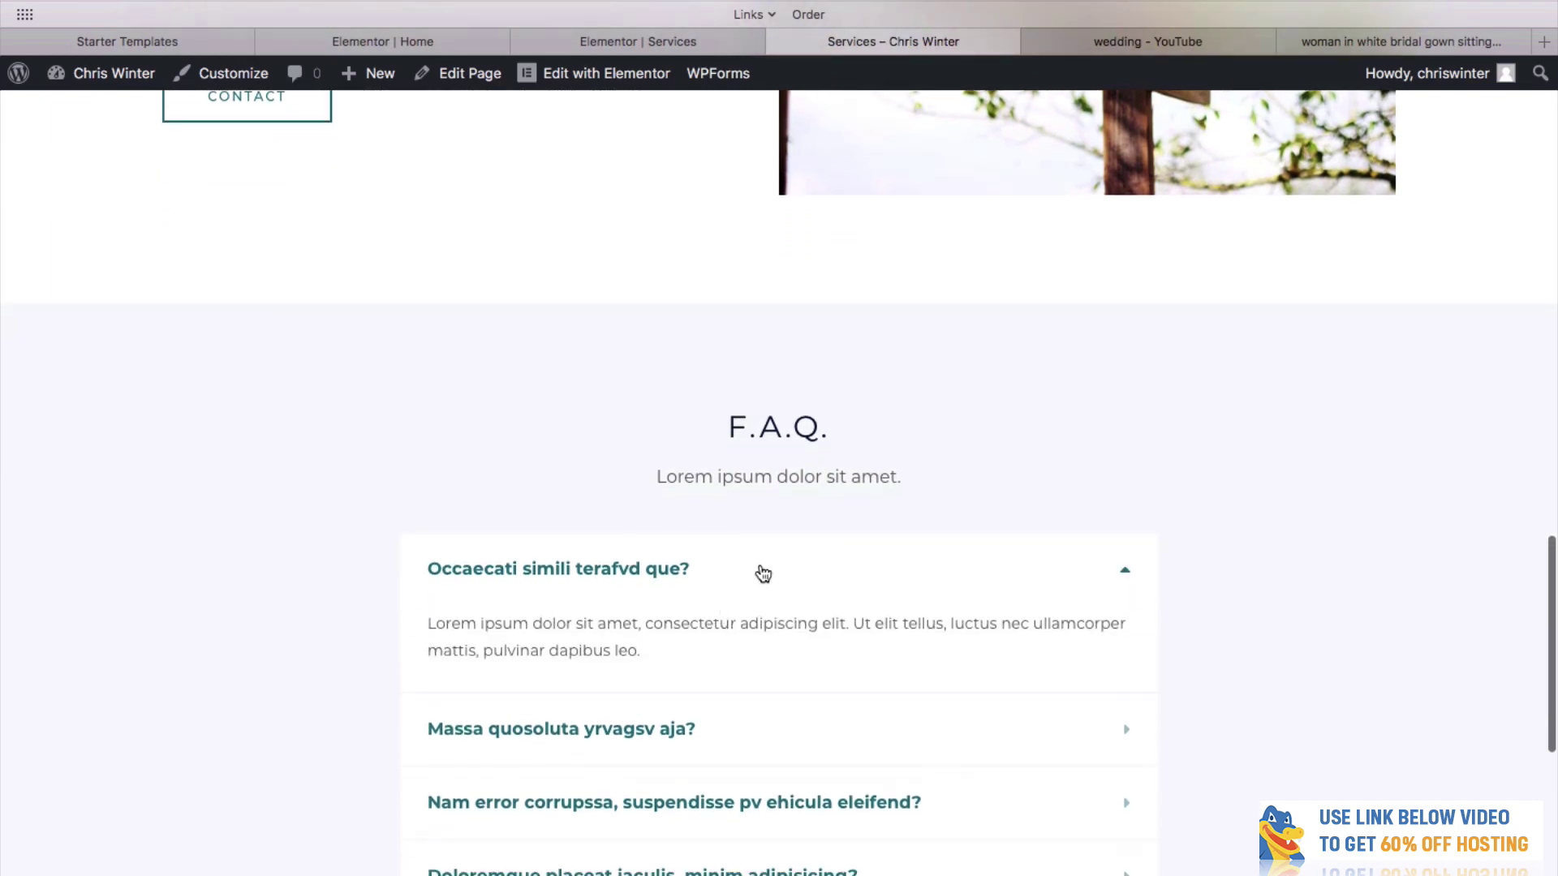
click(759, 570)
click(674, 42)
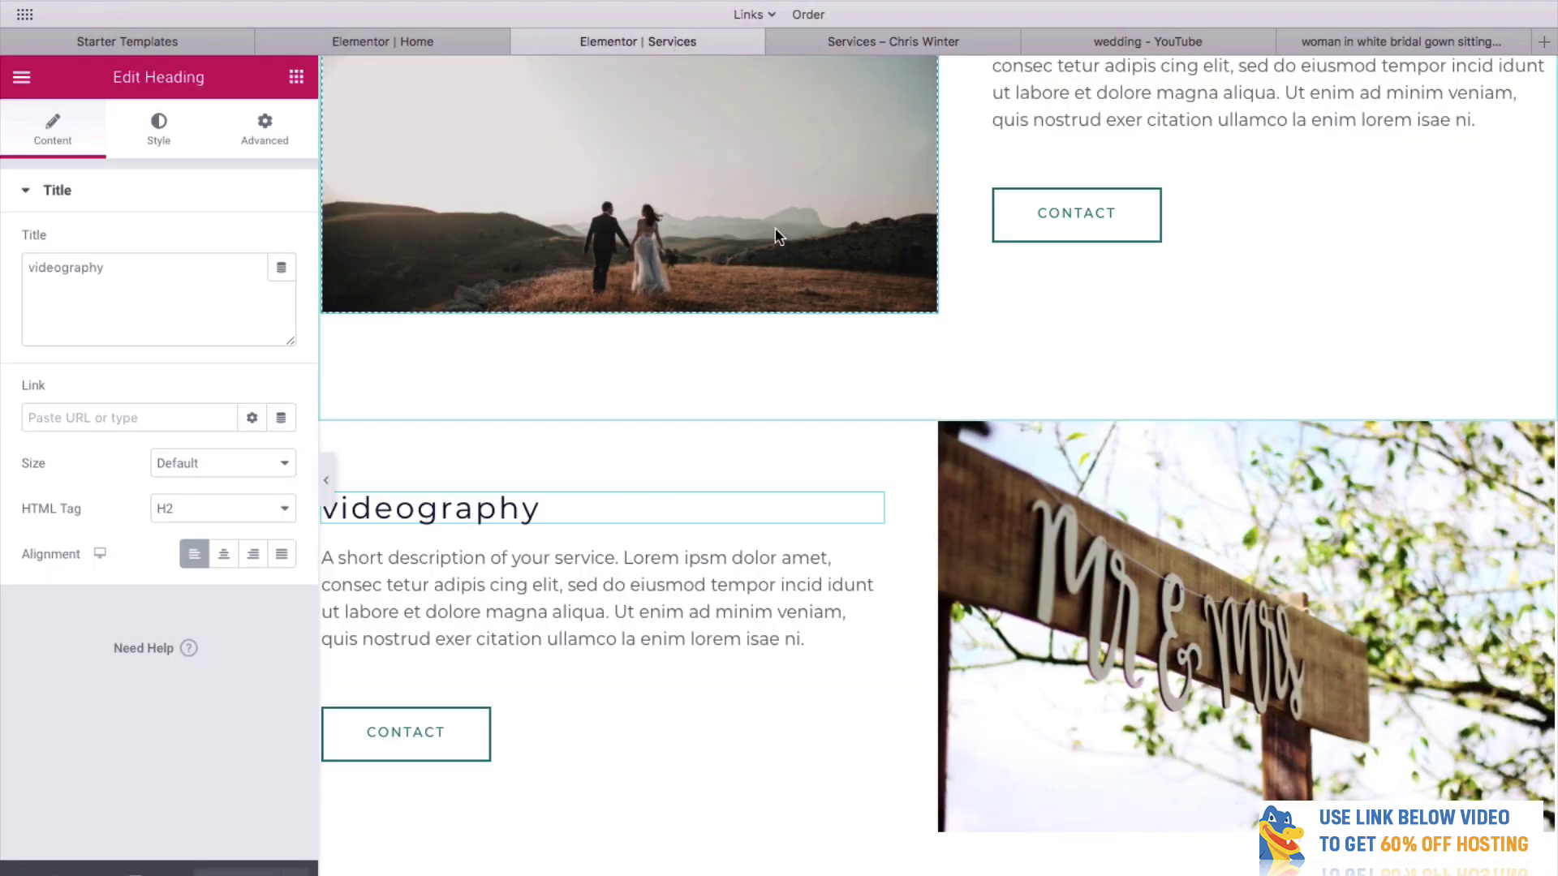
scroll(819, 333, up, 10)
scroll(820, 333, up, 8)
click(925, 37)
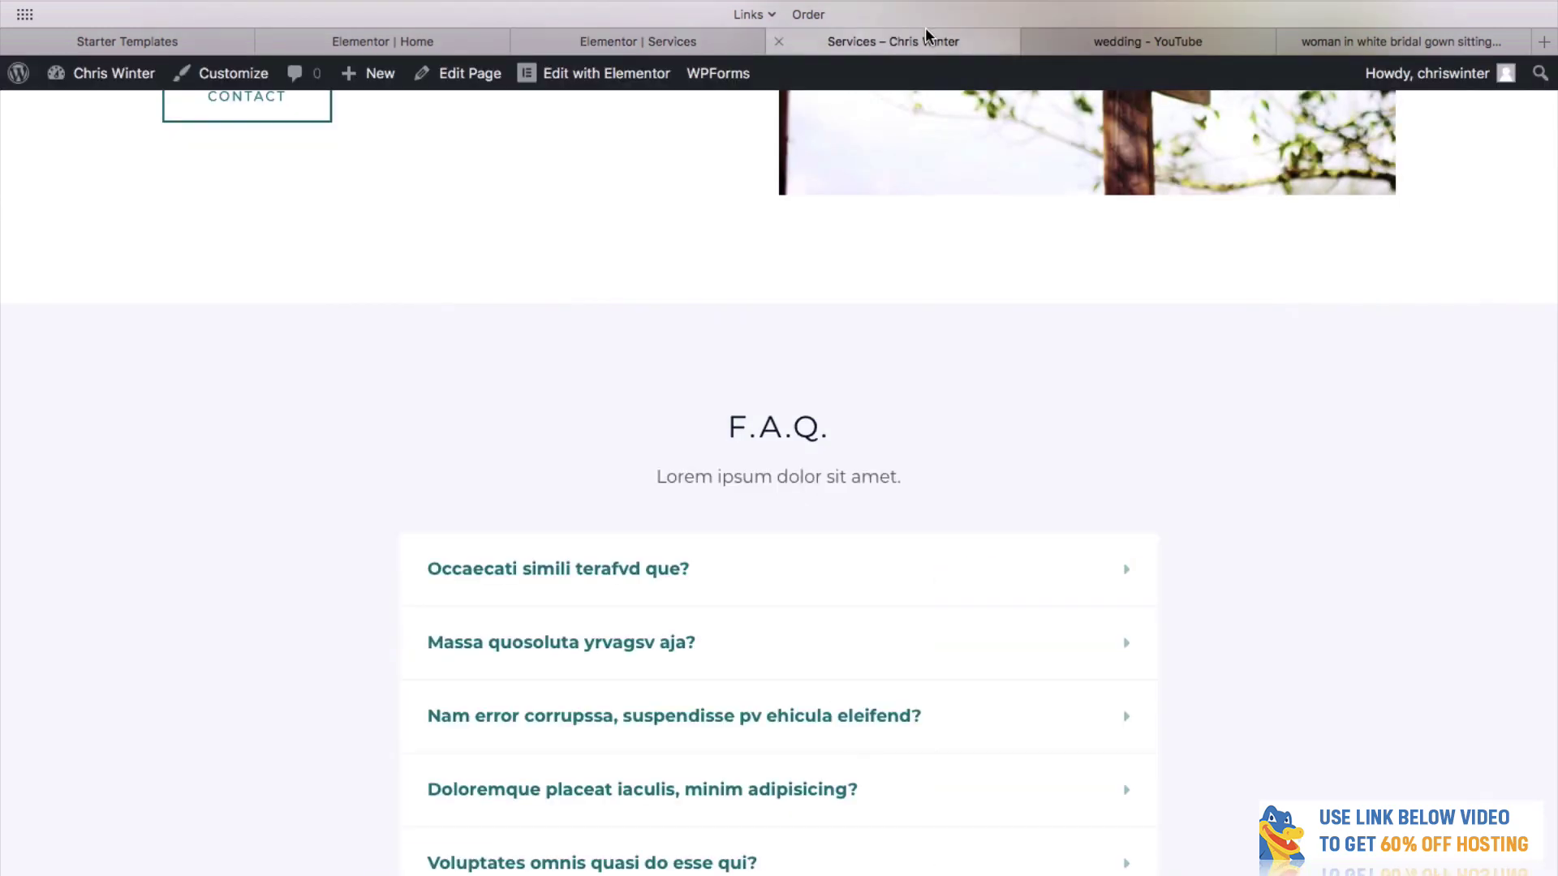
scroll(1221, 85, up, 3)
scroll(1222, 85, up, 15)
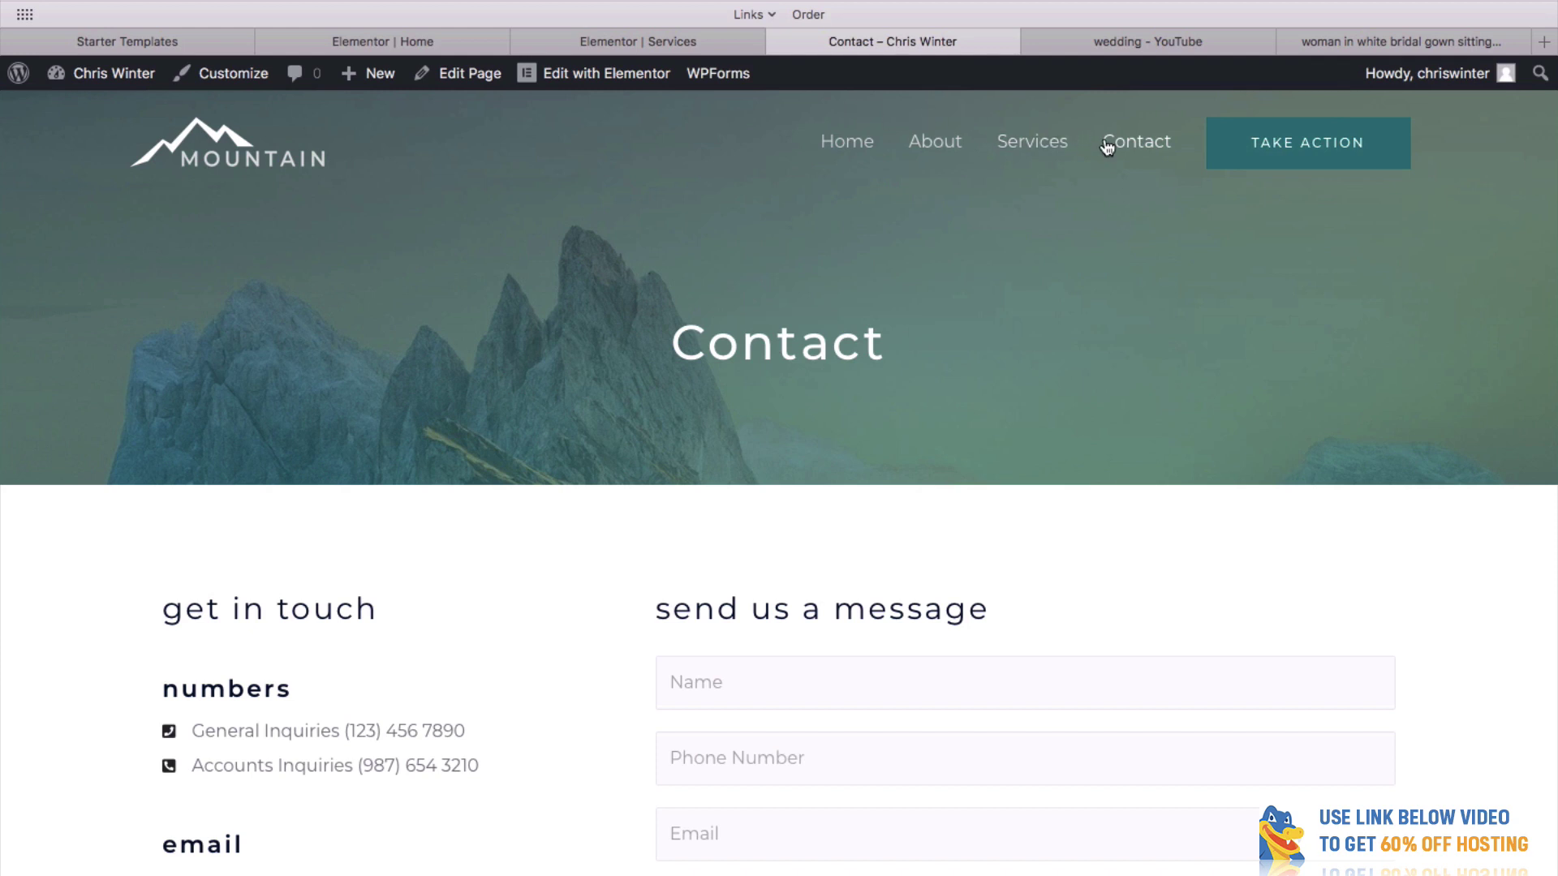
Edit the Contact page in Elementor and set the header section's background to the Mr & Mrs sign photo
click(595, 75)
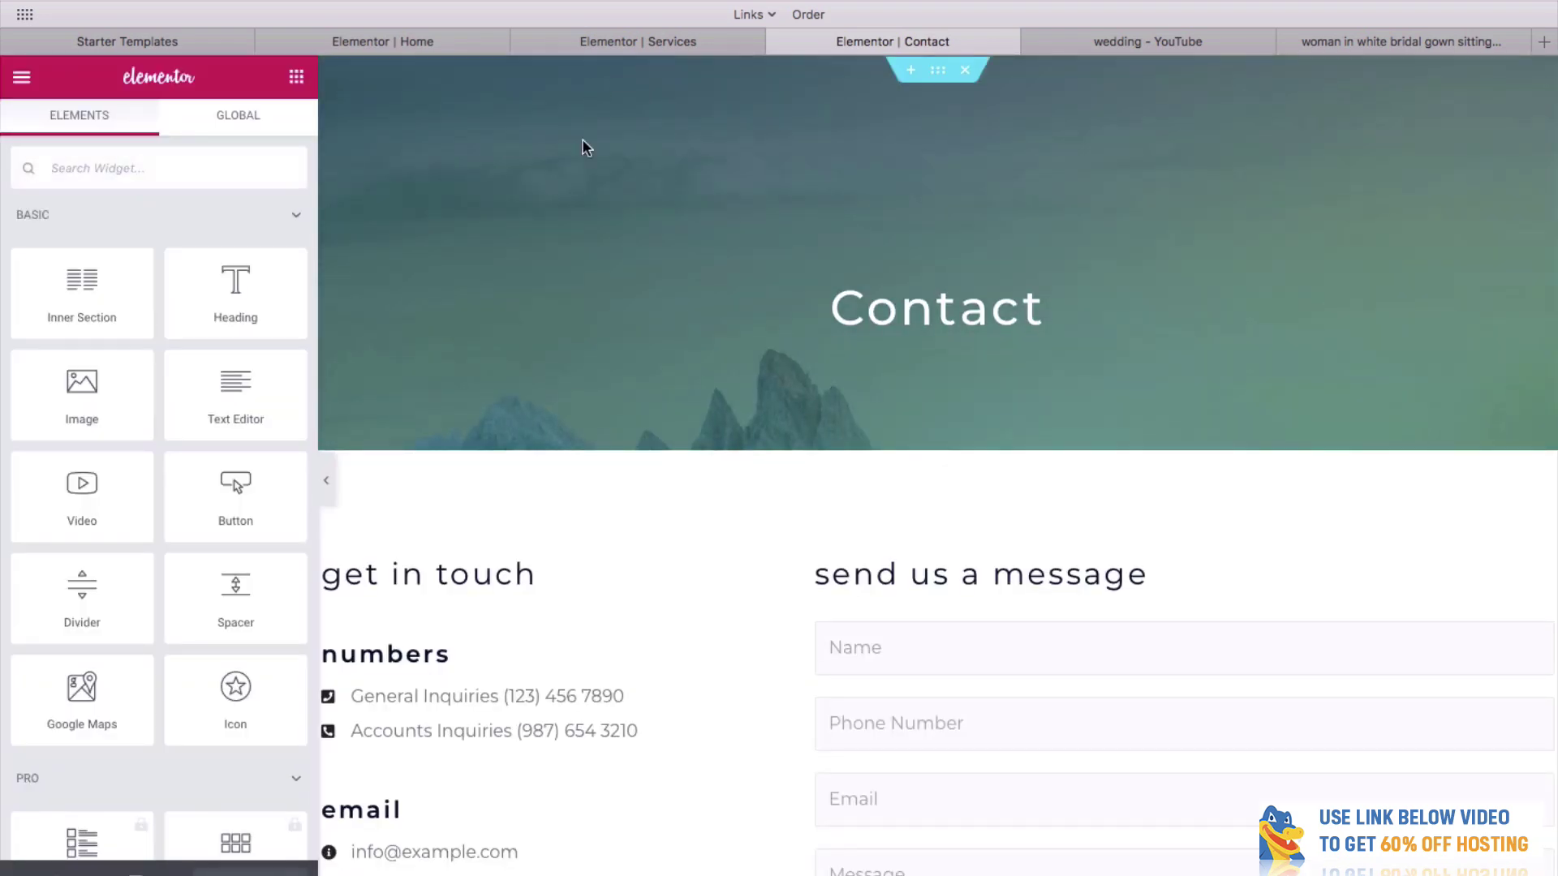
right_click(590, 195)
click(616, 209)
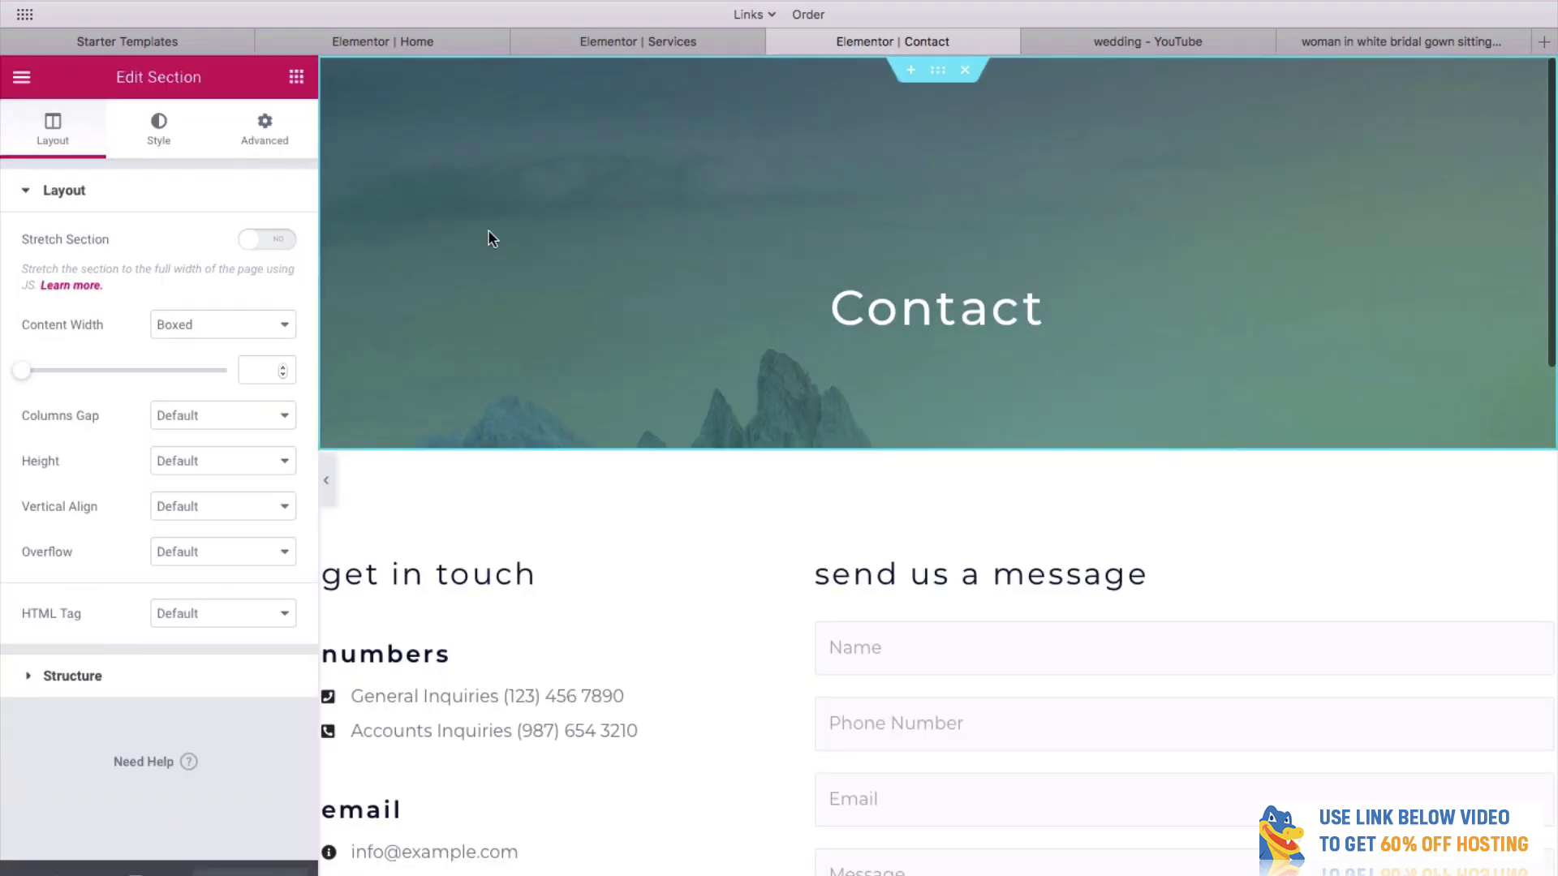
click(167, 146)
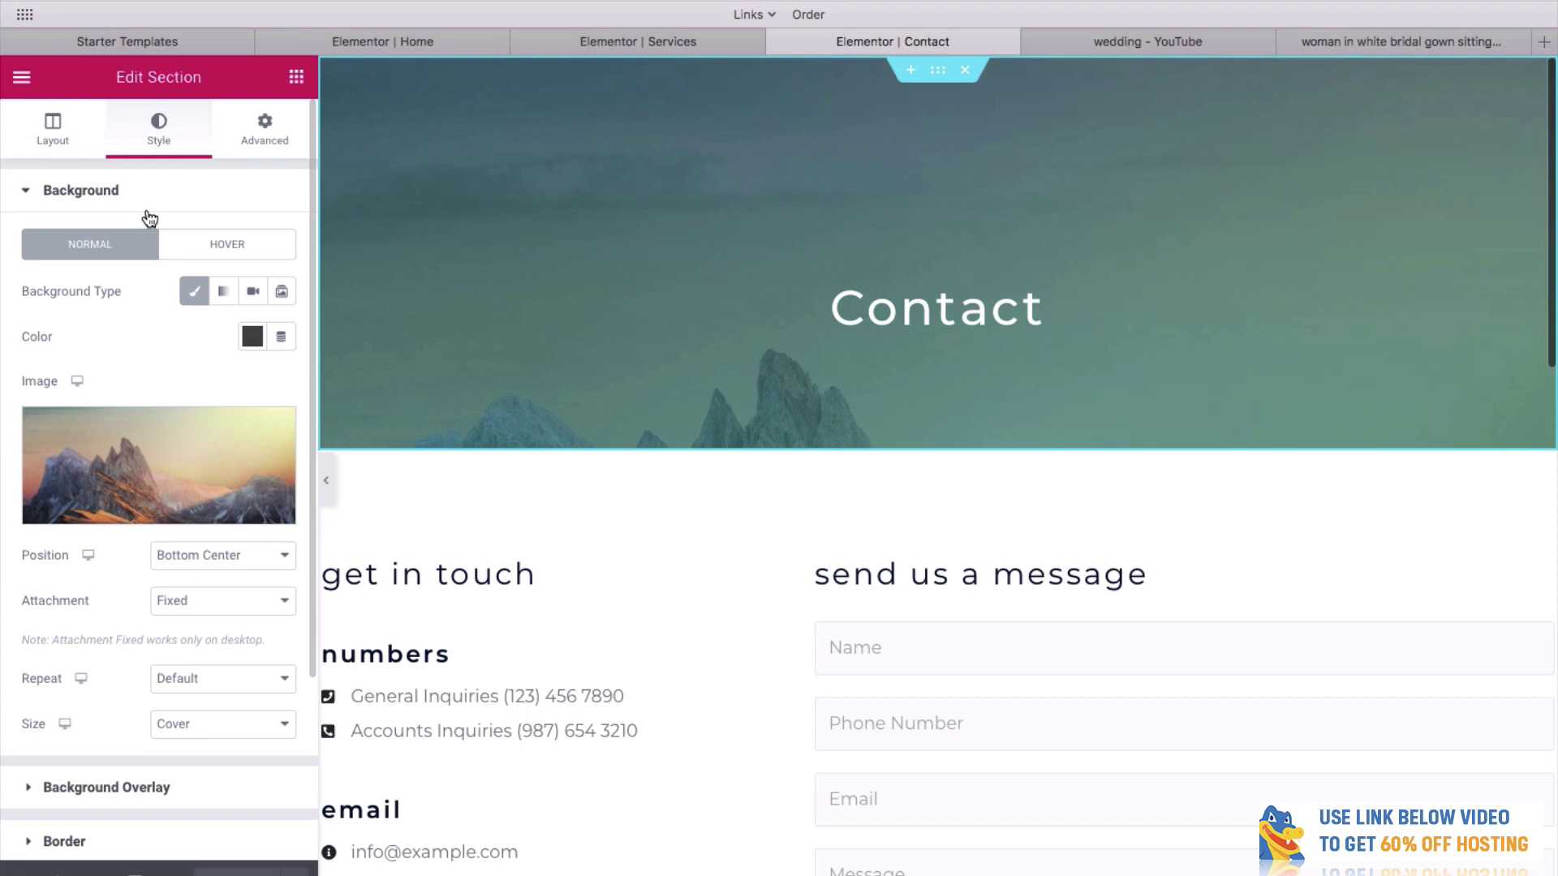
click(122, 495)
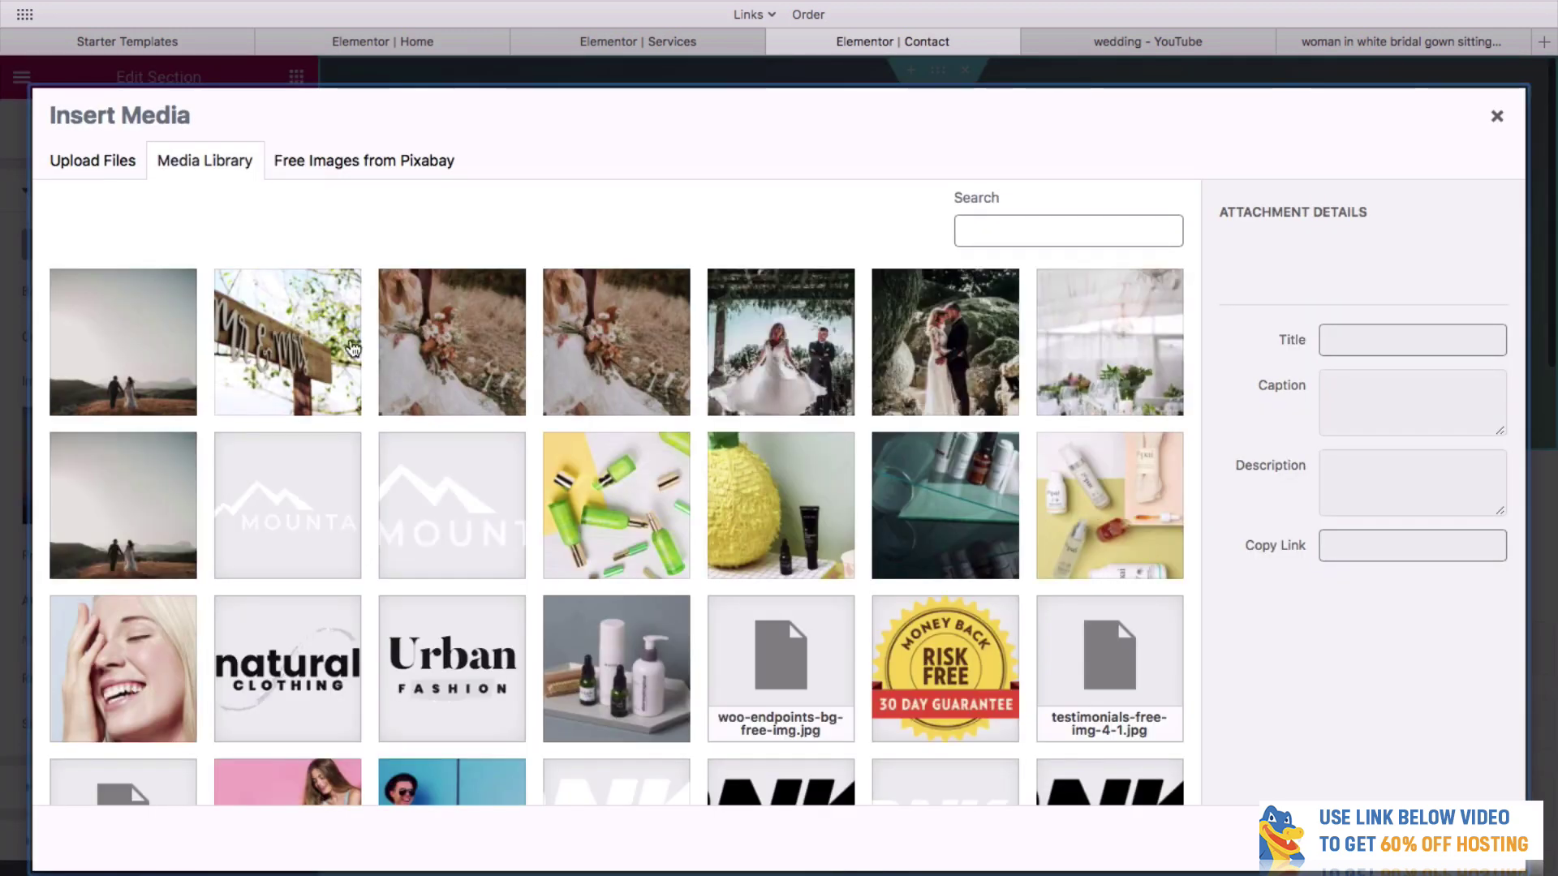
click(353, 349)
click(1452, 840)
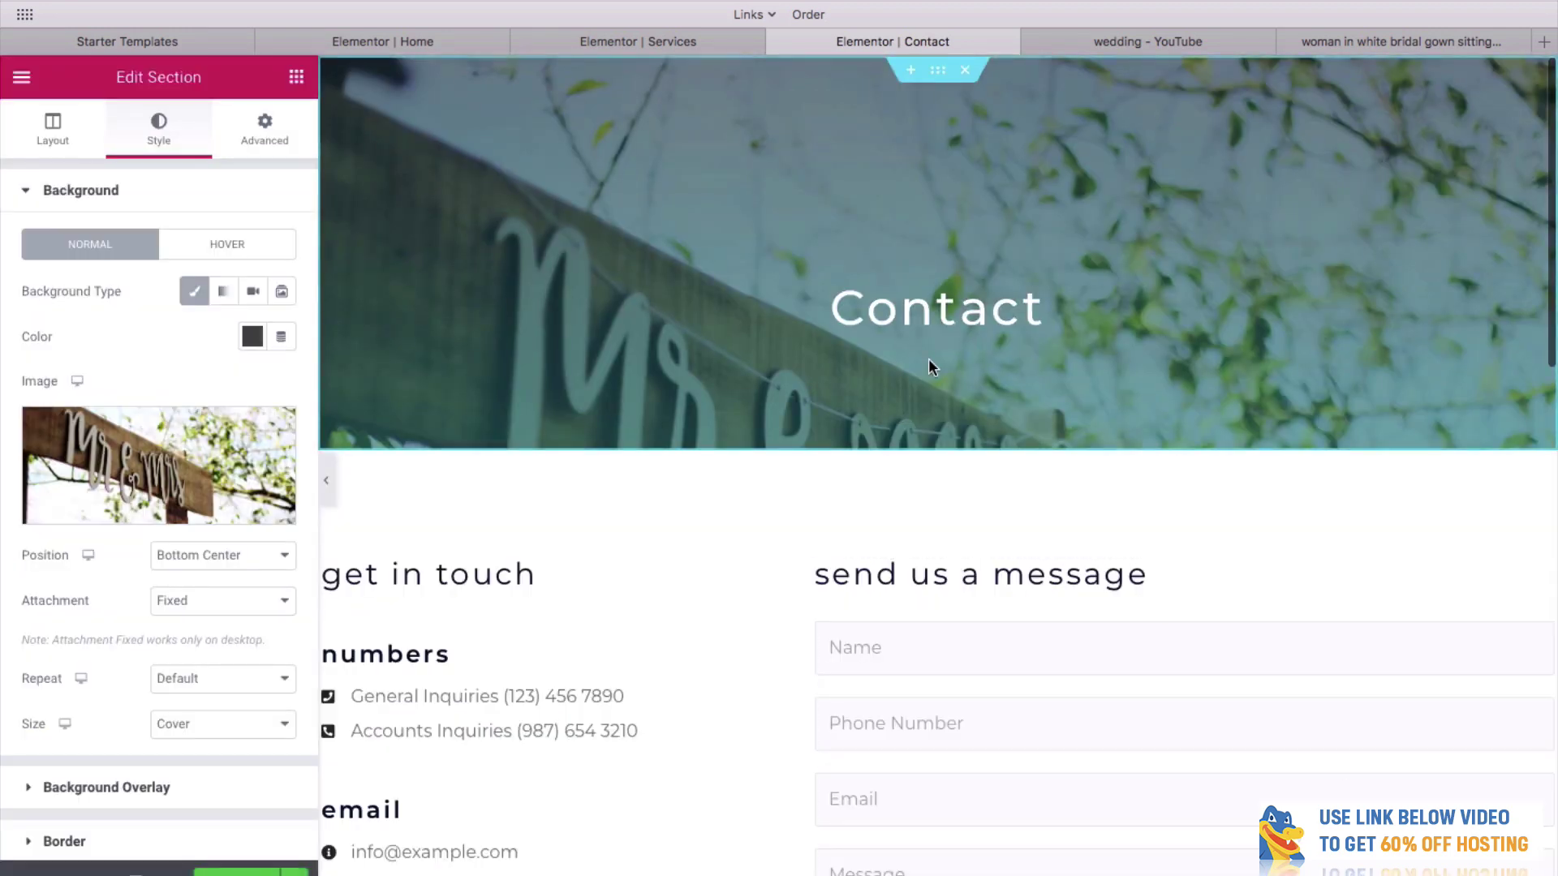
scroll(717, 543, down, 3)
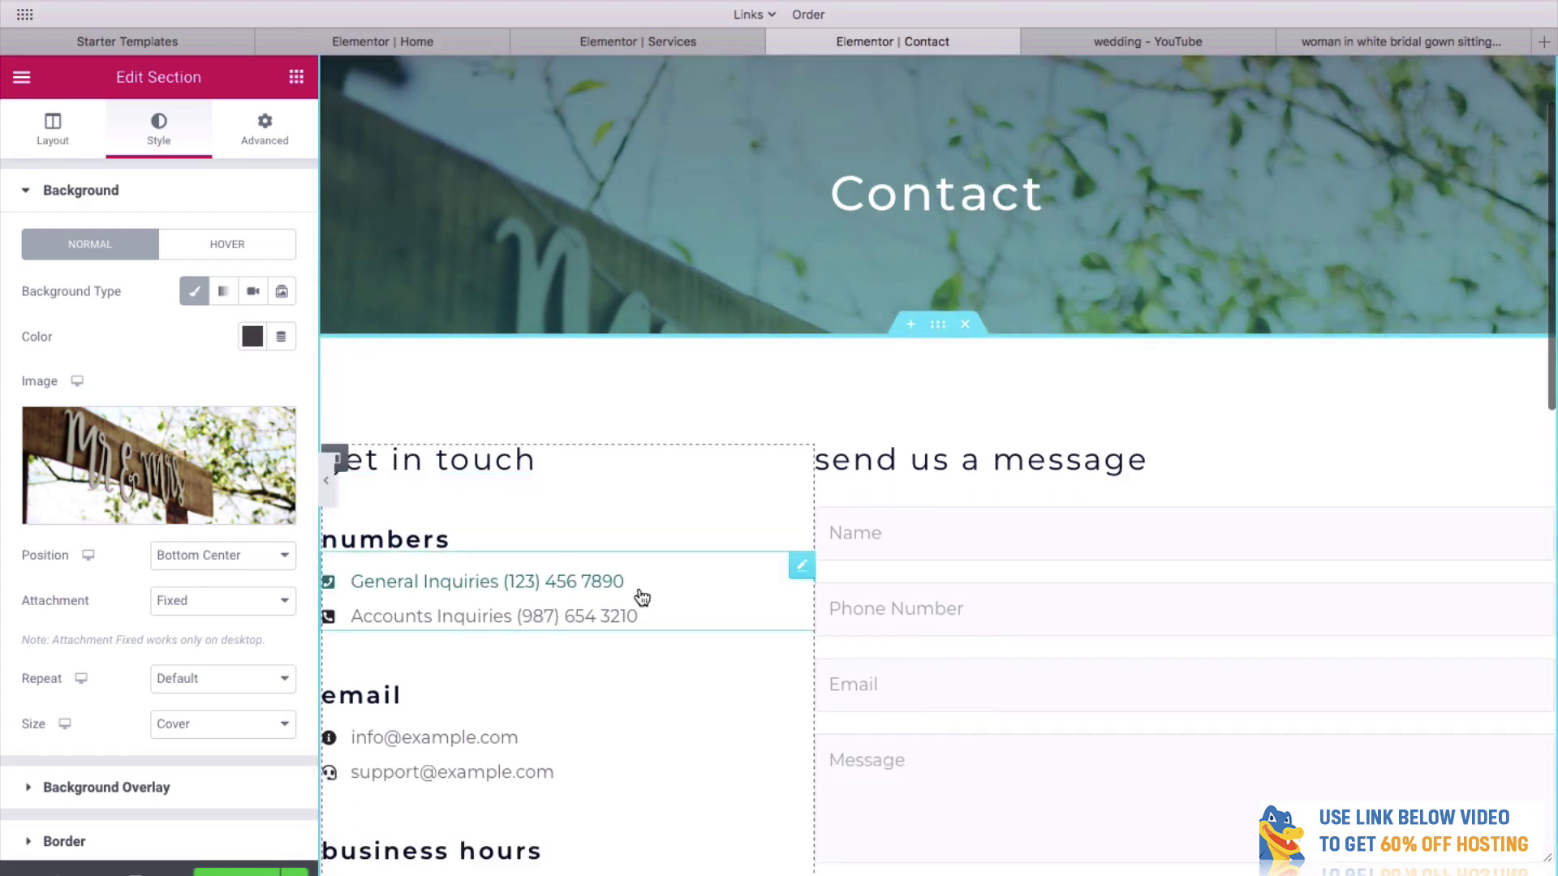
scroll(641, 598, down, 12)
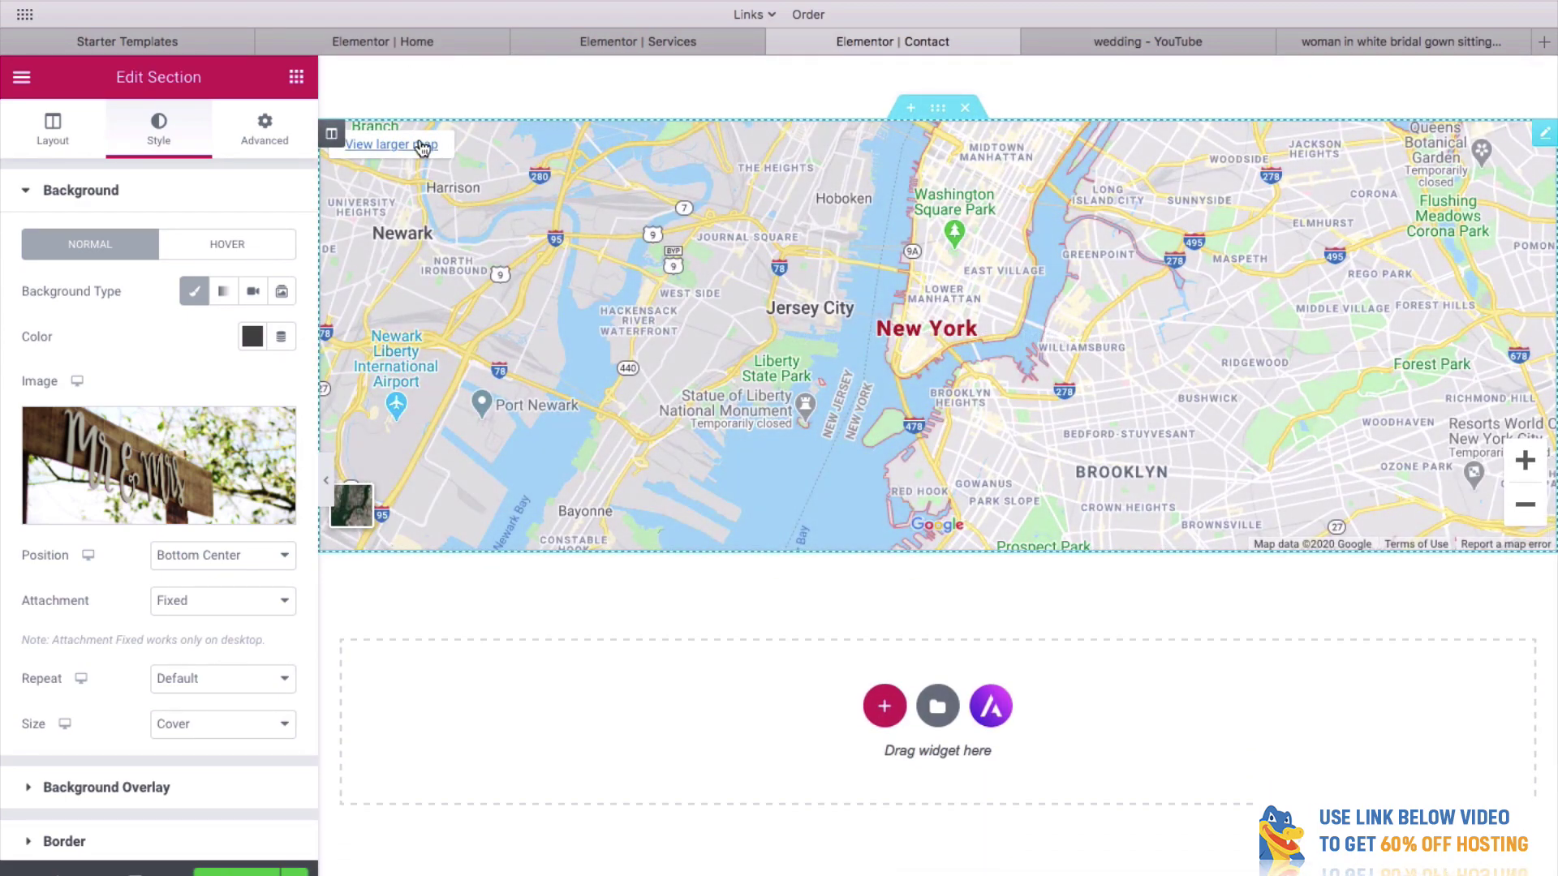
Change the Google Maps widget location from New York to 'Los Angeles' and set its zoom to 15
click(1544, 134)
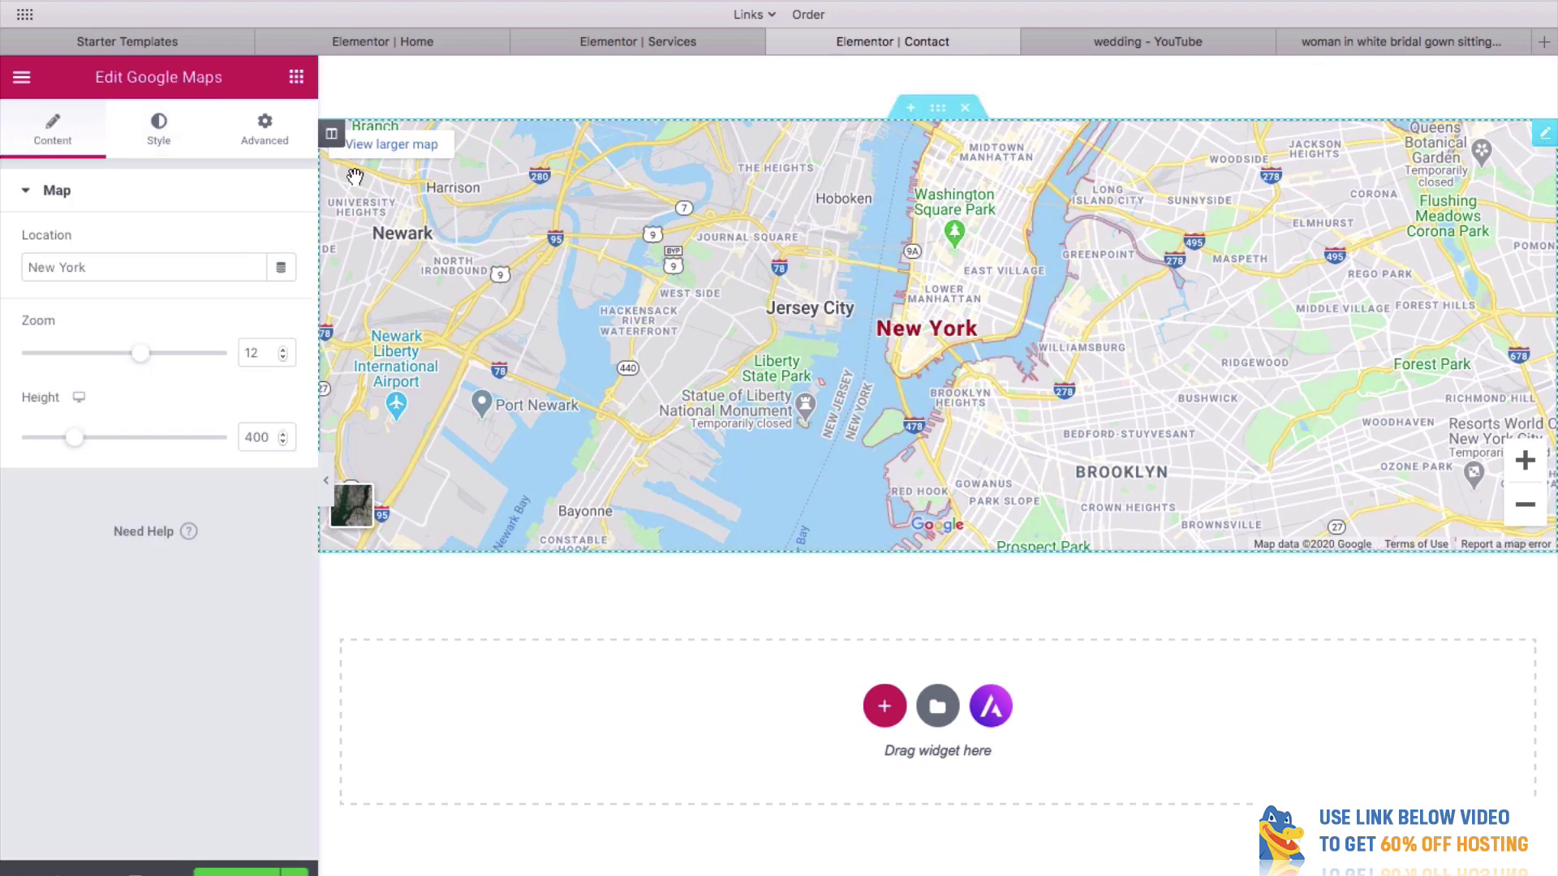
drag(146, 271, 2, 268)
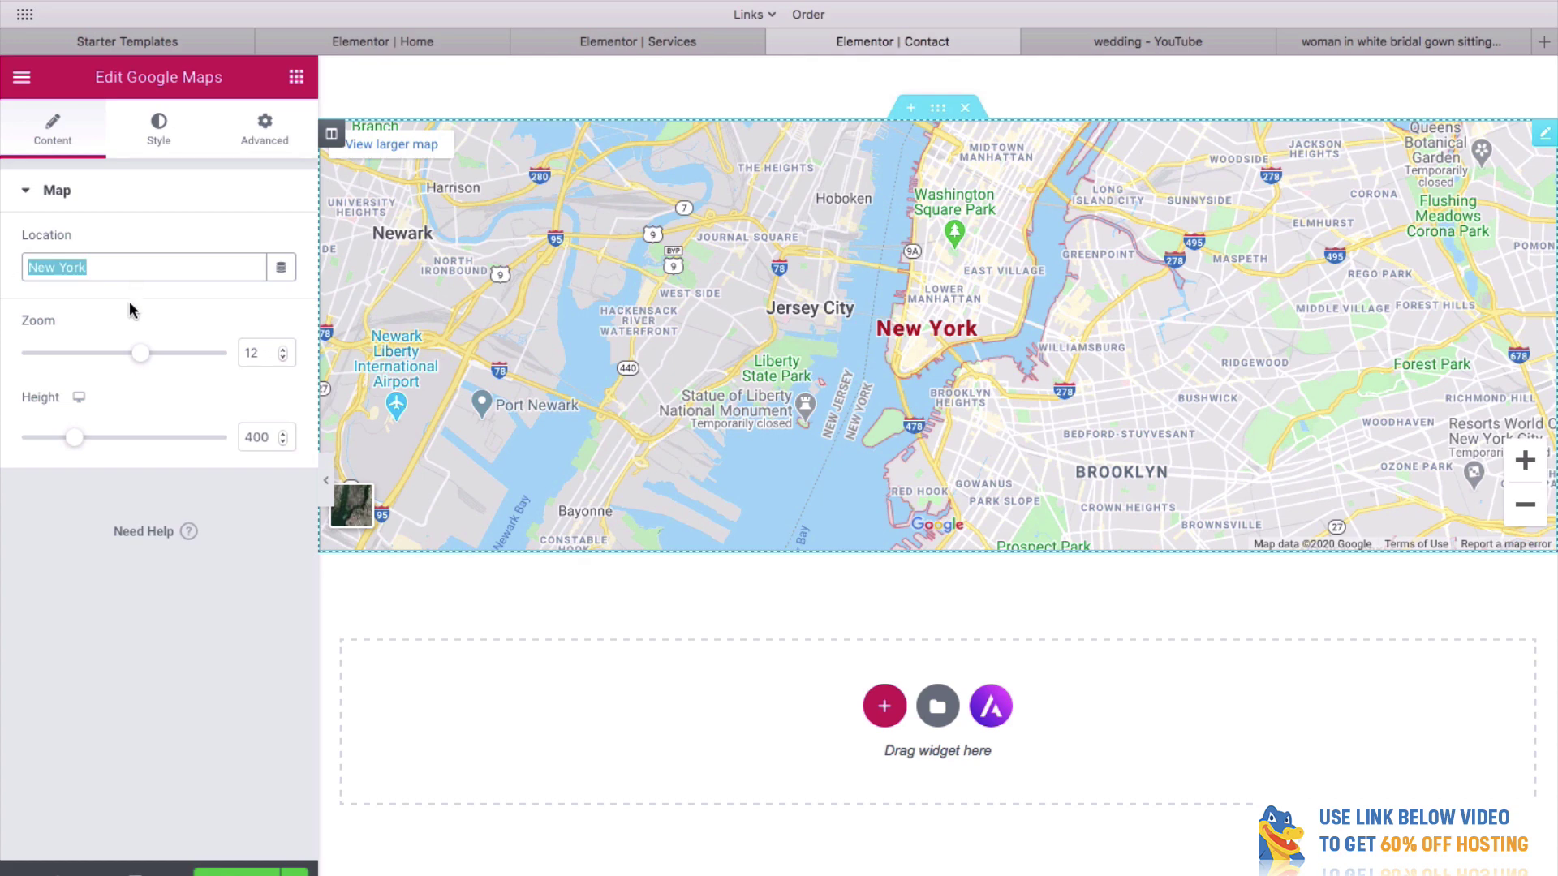
text(Los Angeles)
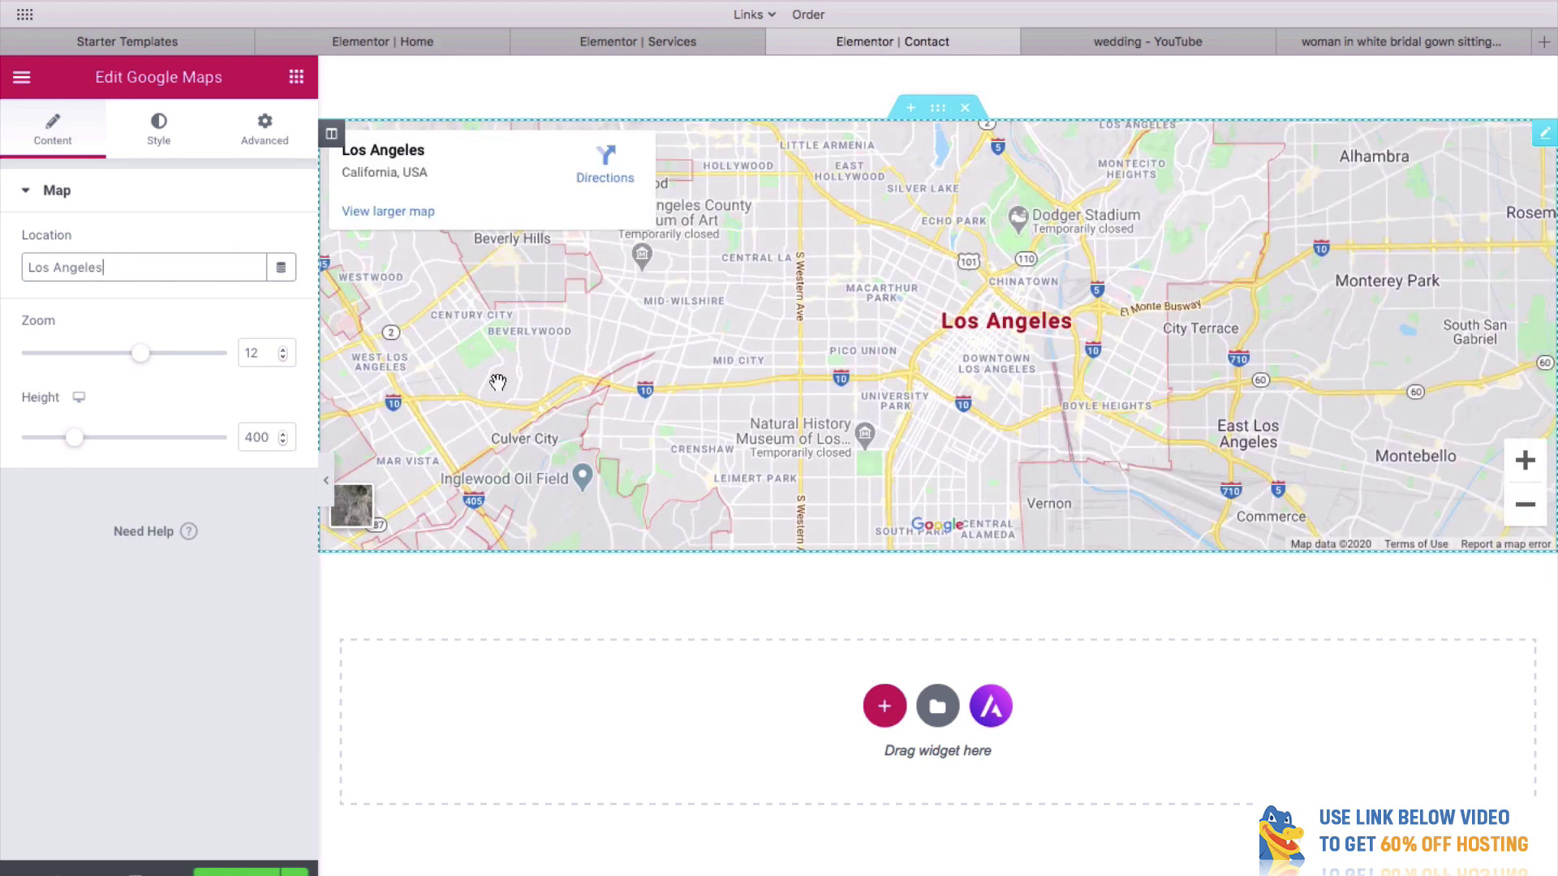
drag(947, 357, 862, 354)
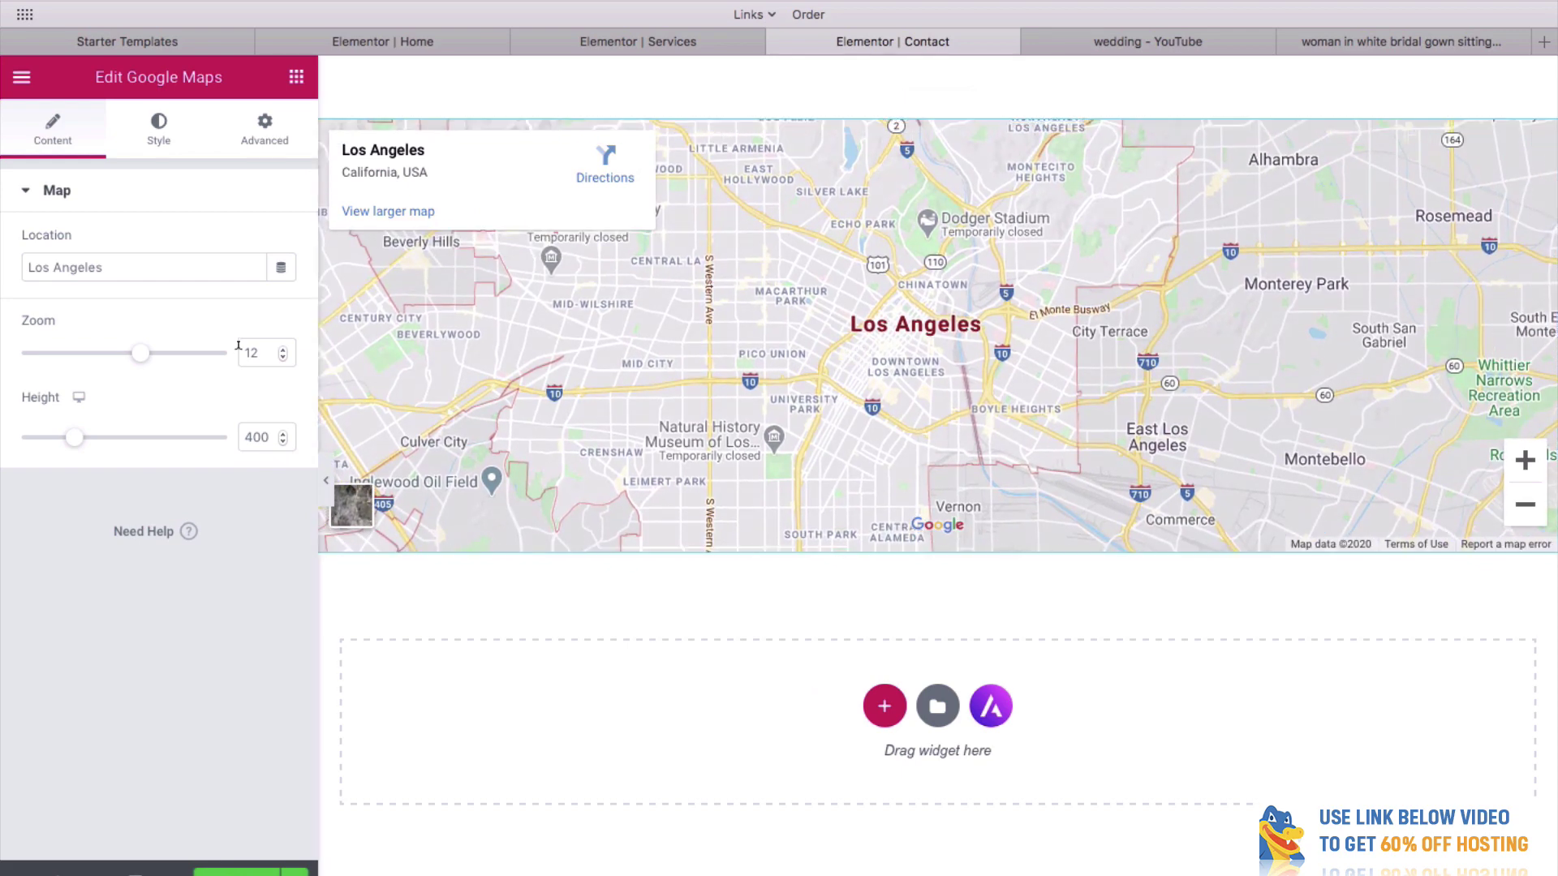
drag(141, 353, 113, 361)
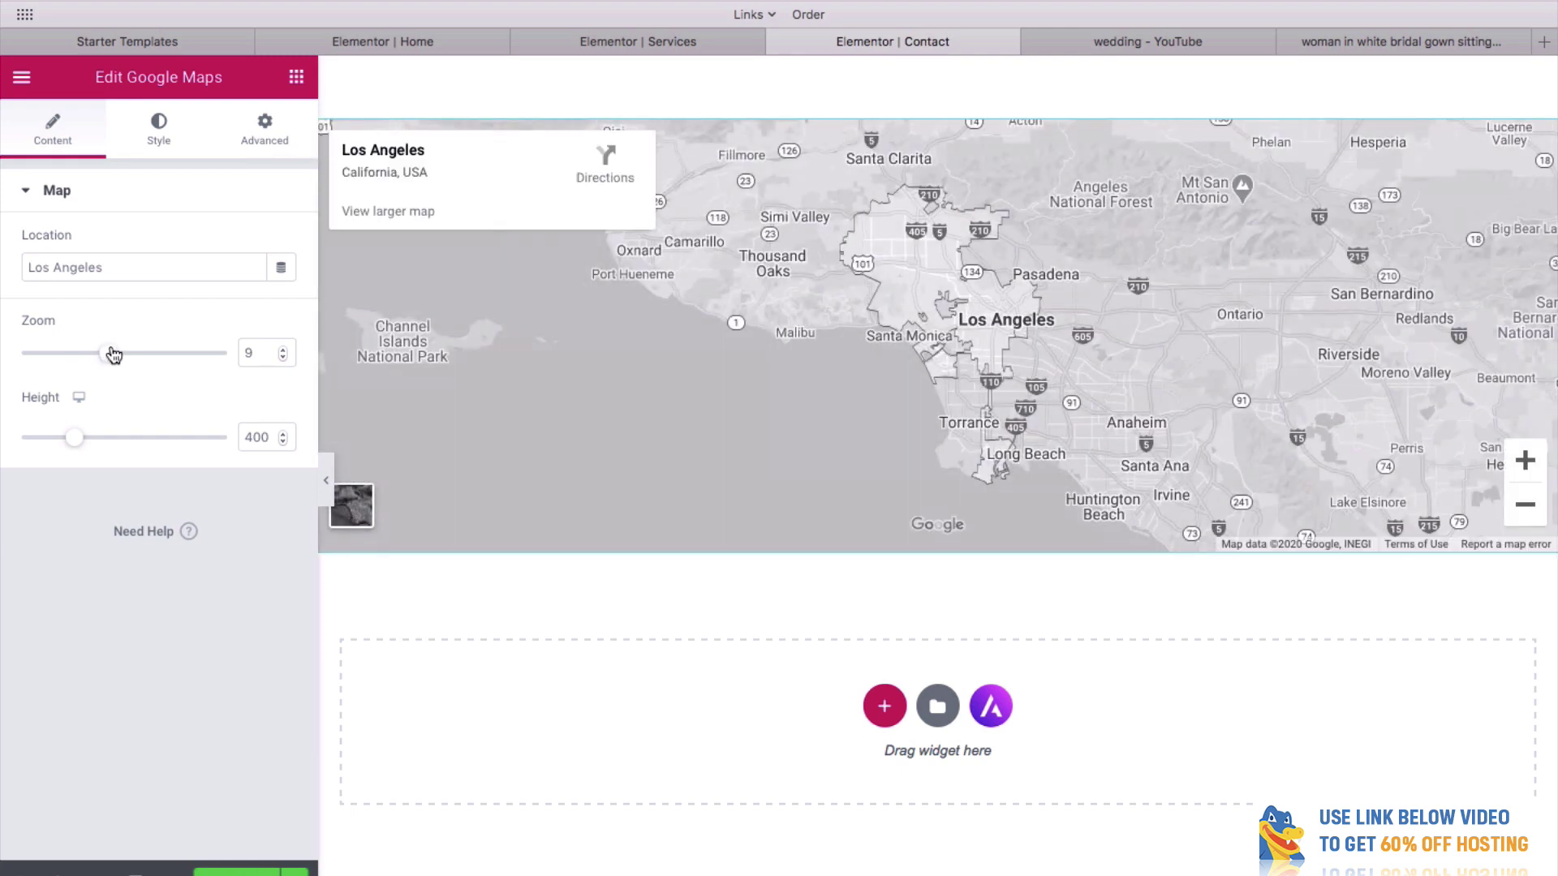
drag(114, 355, 178, 357)
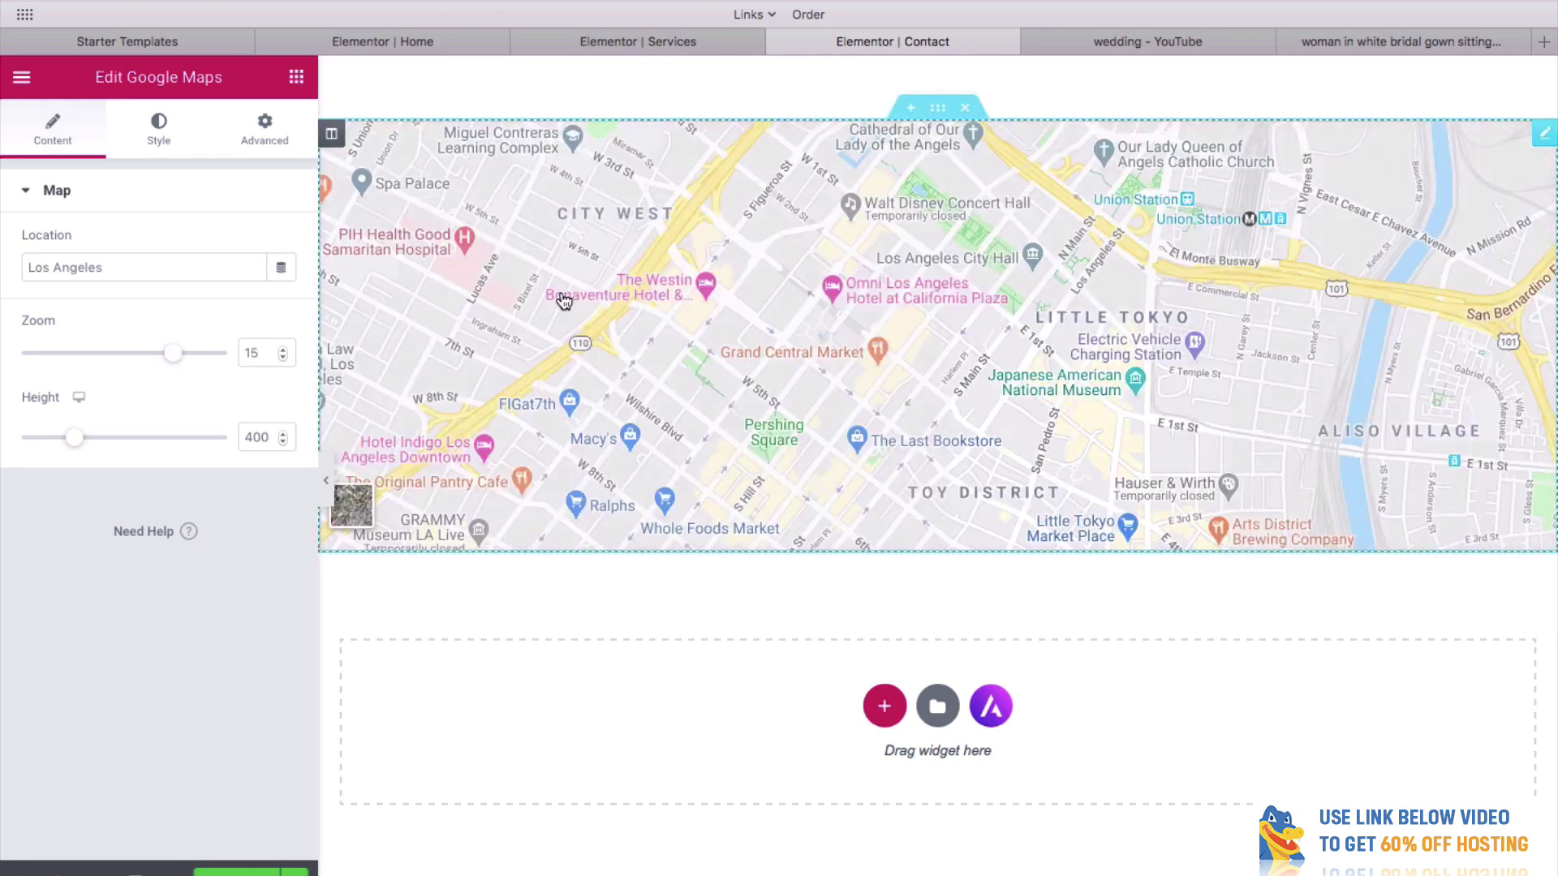
click(151, 143)
click(238, 146)
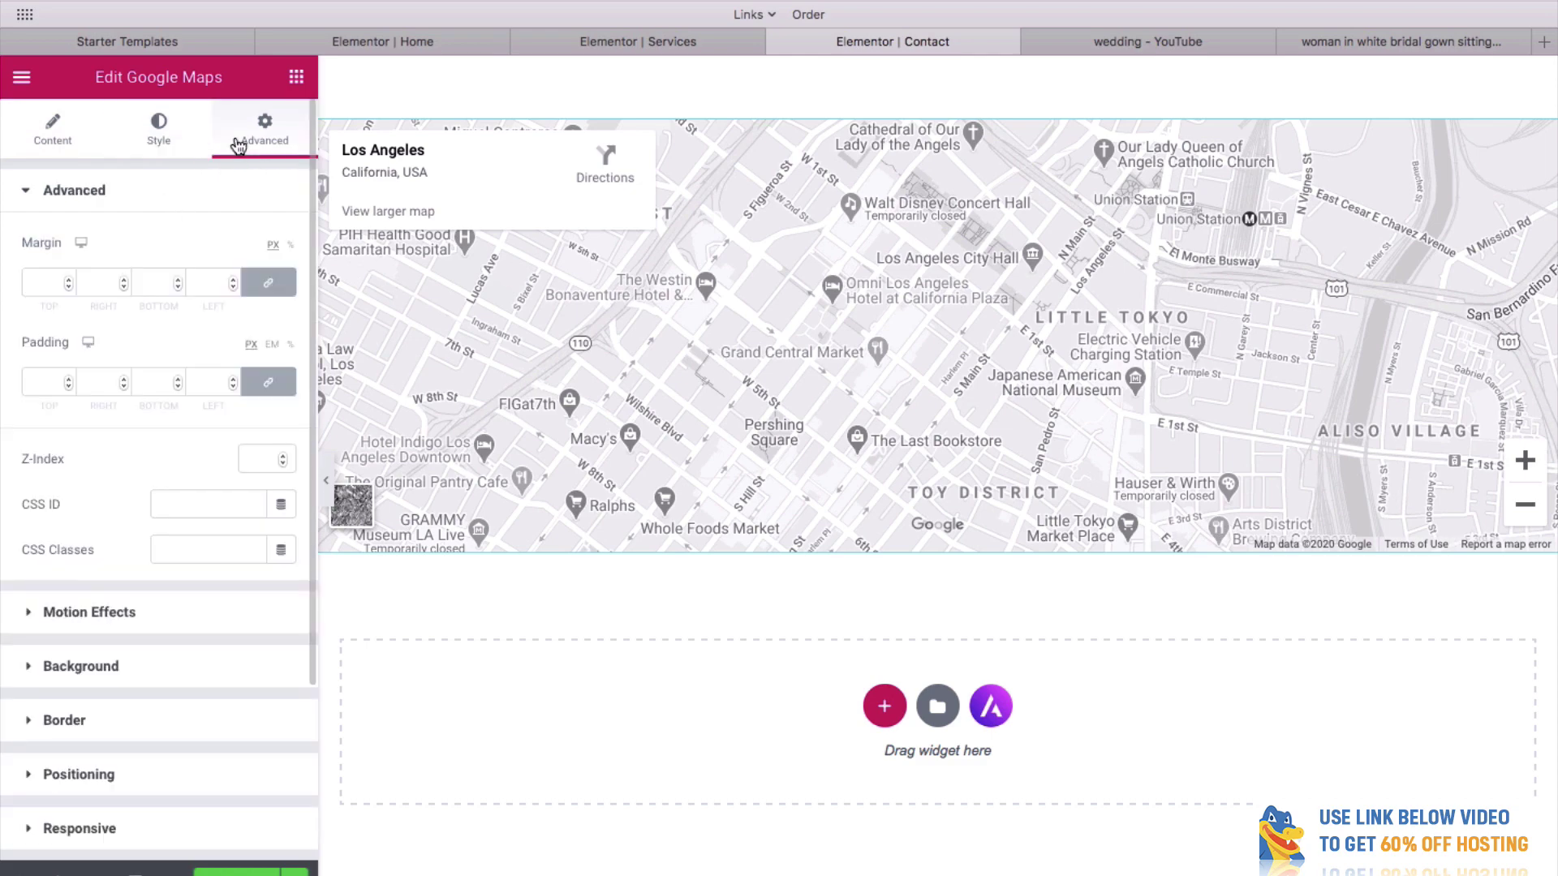
click(81, 142)
scroll(829, 639, up, 6)
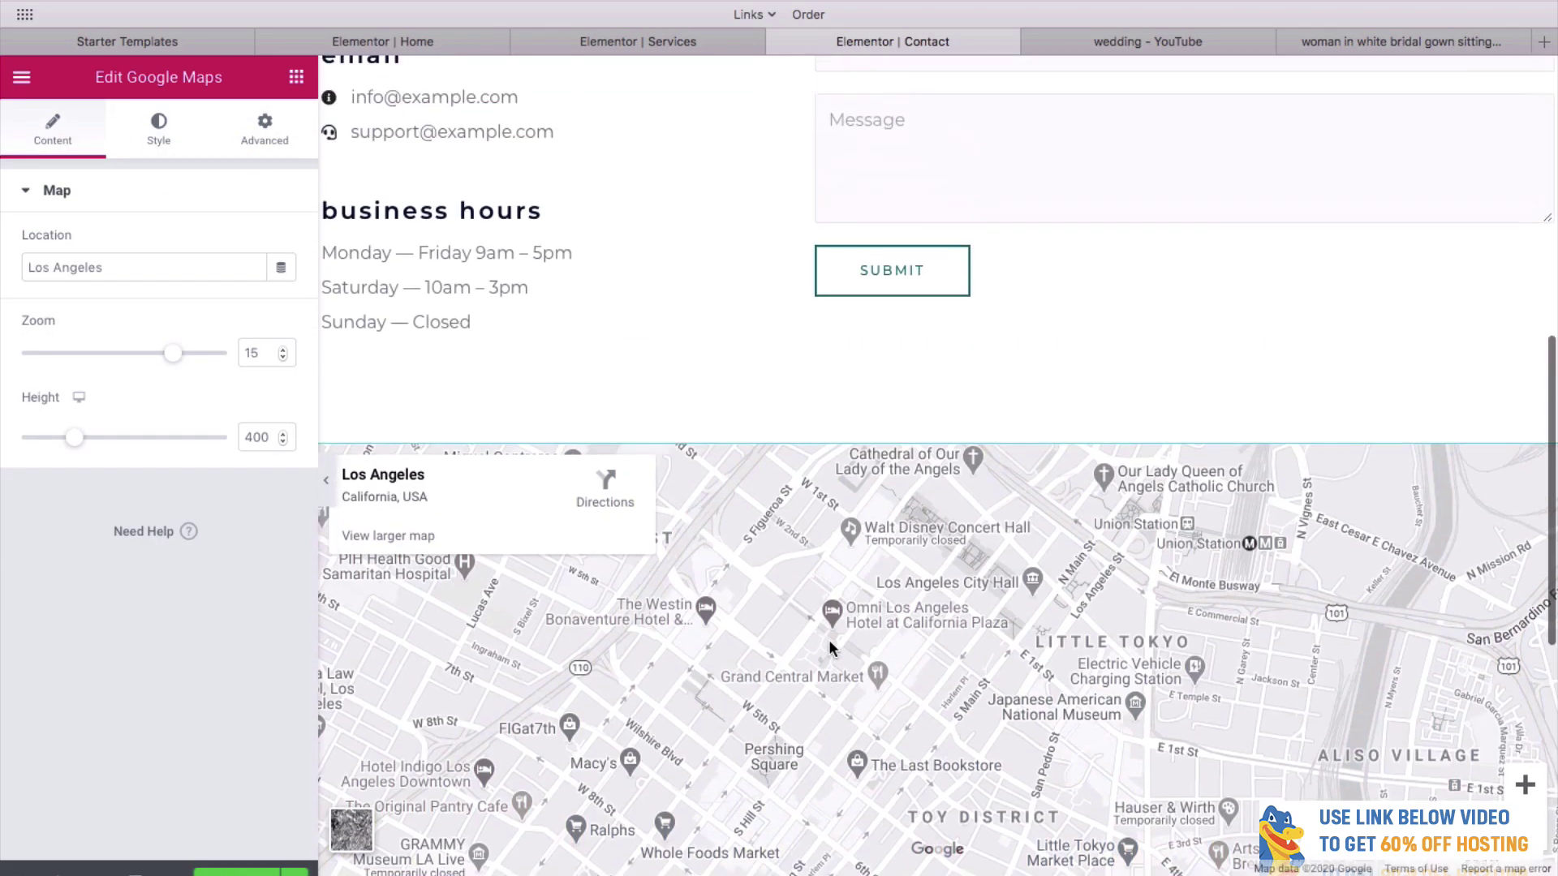
scroll(860, 493, up, 3)
Scroll up and select the contact form widget on the Contact page
scroll(708, 425, up, 4)
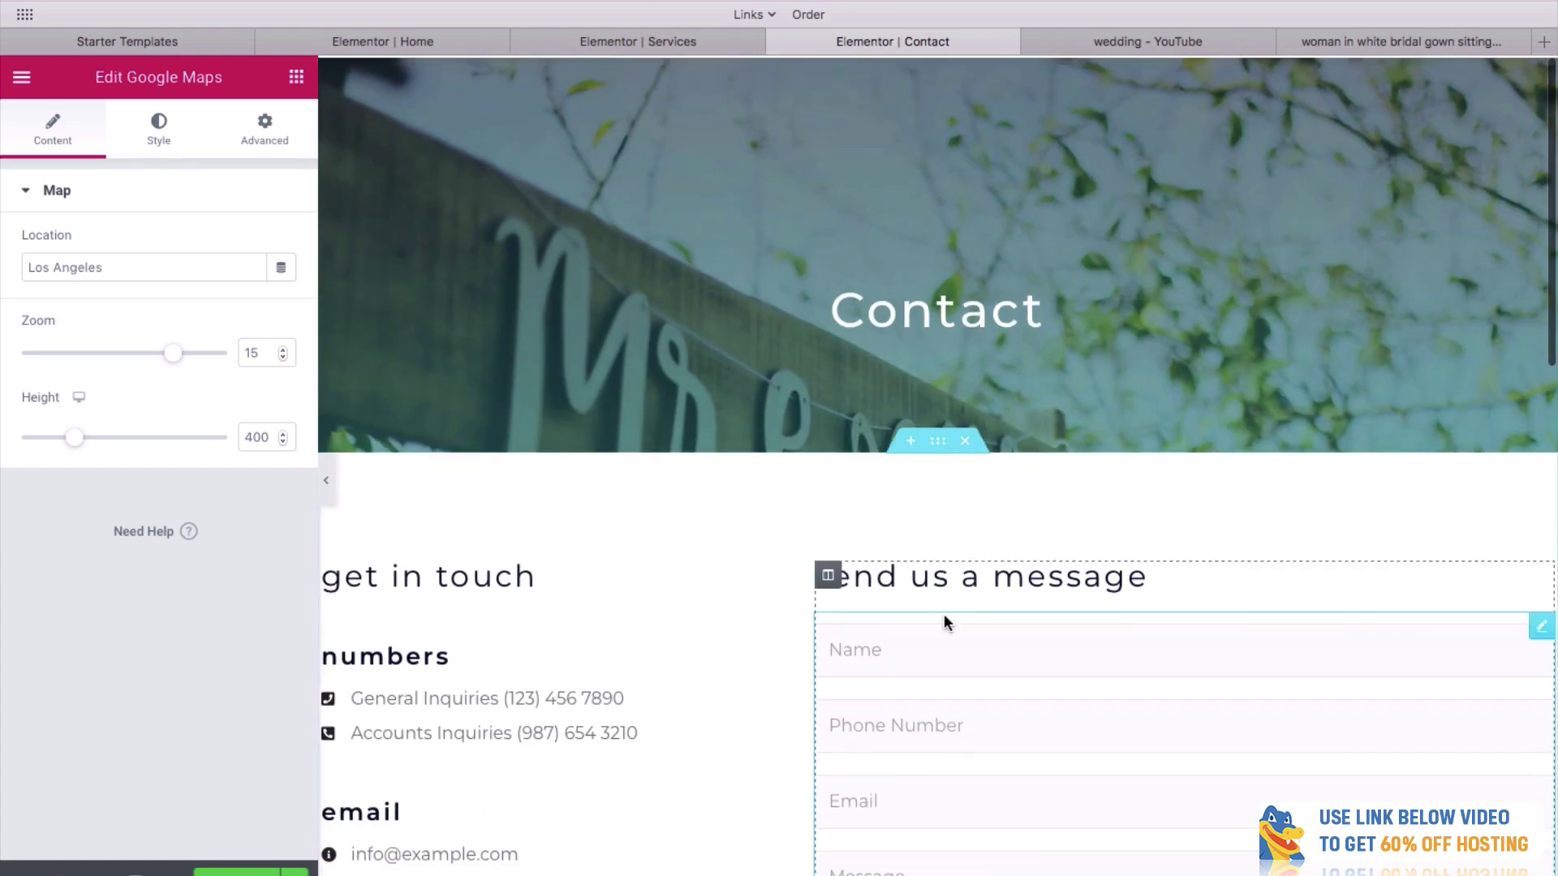
click(946, 619)
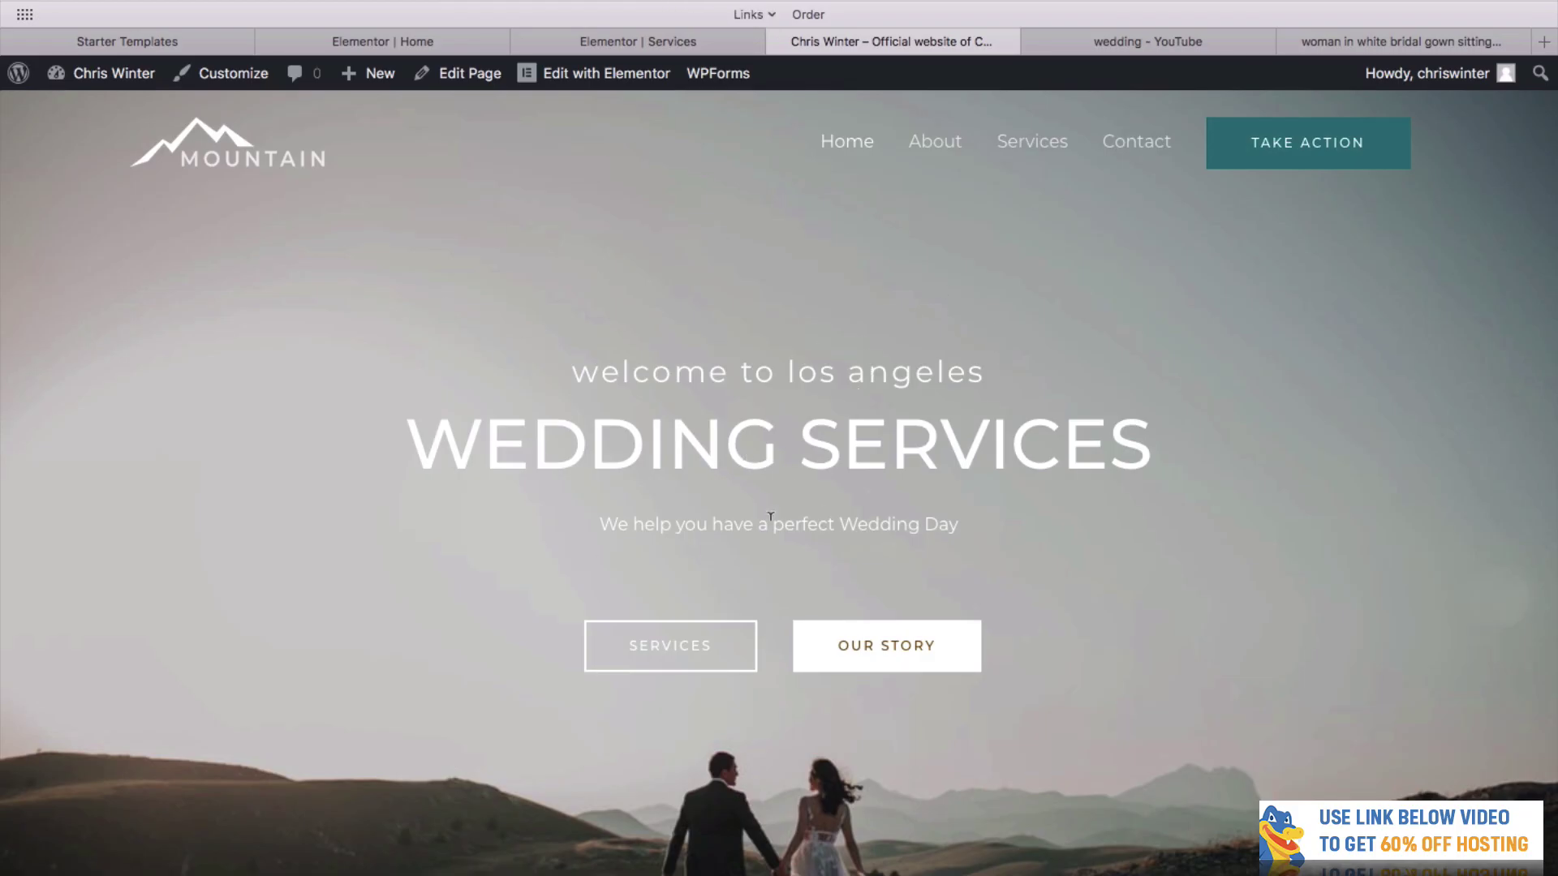
scroll(879, 421, down, 1)
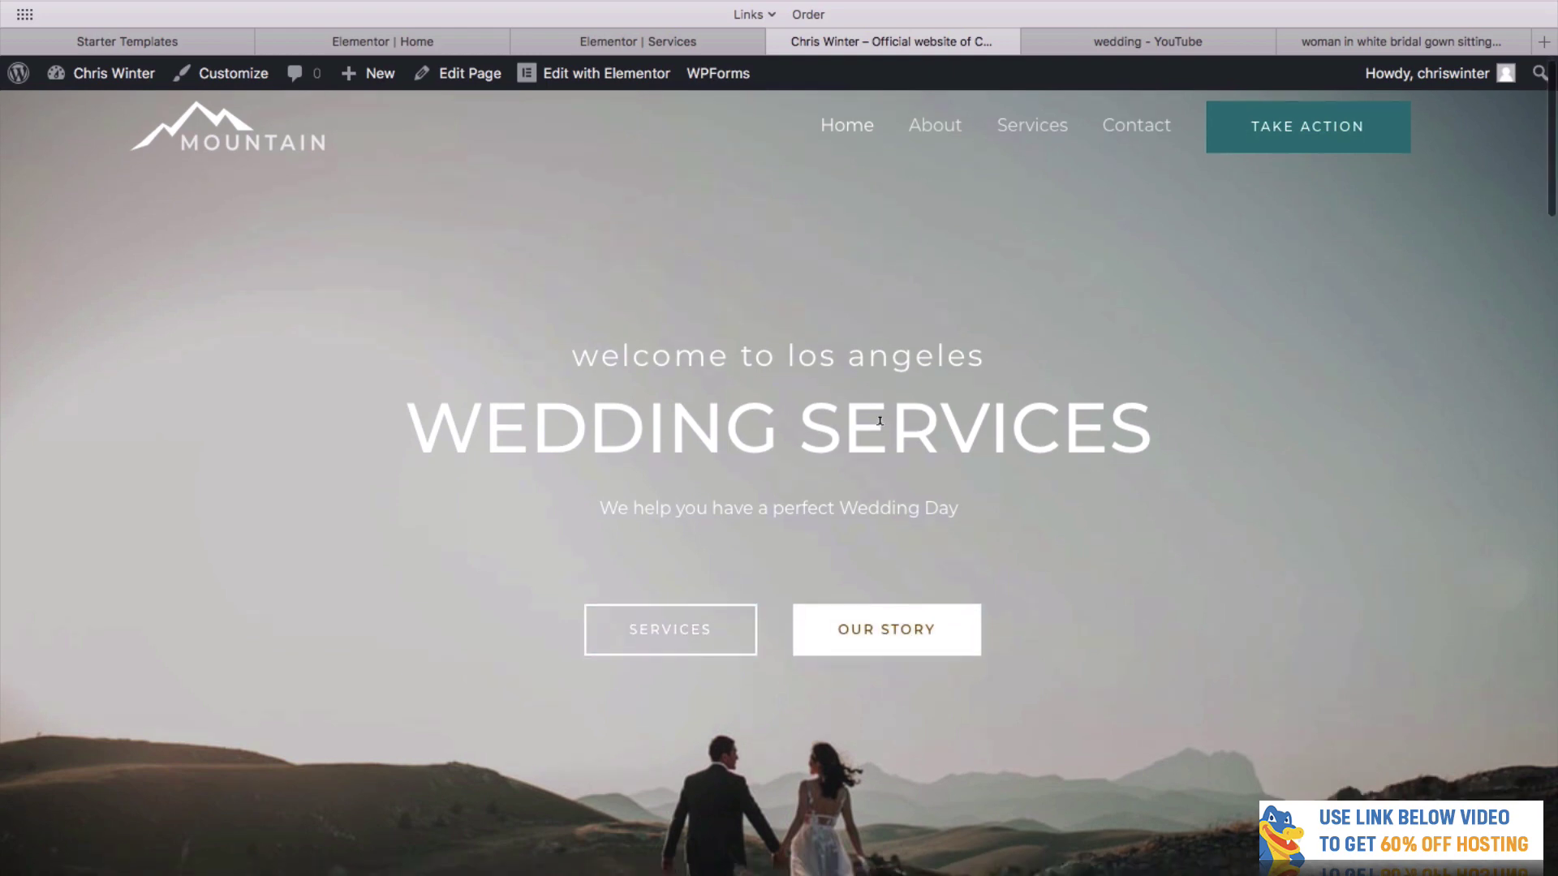
scroll(880, 421, down, 10)
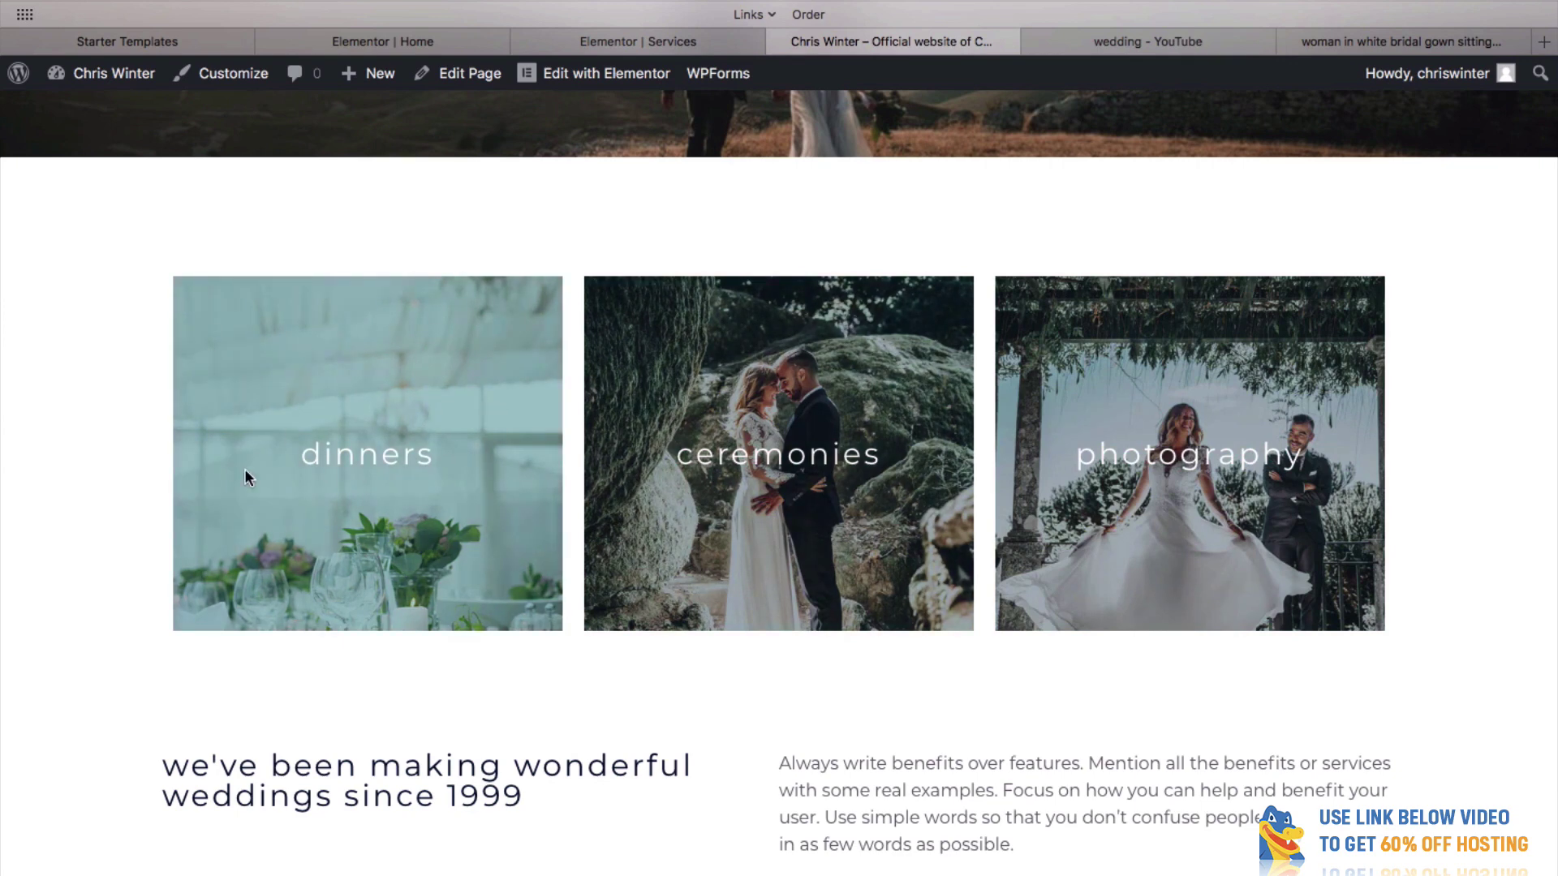
scroll(641, 458, up, 2)
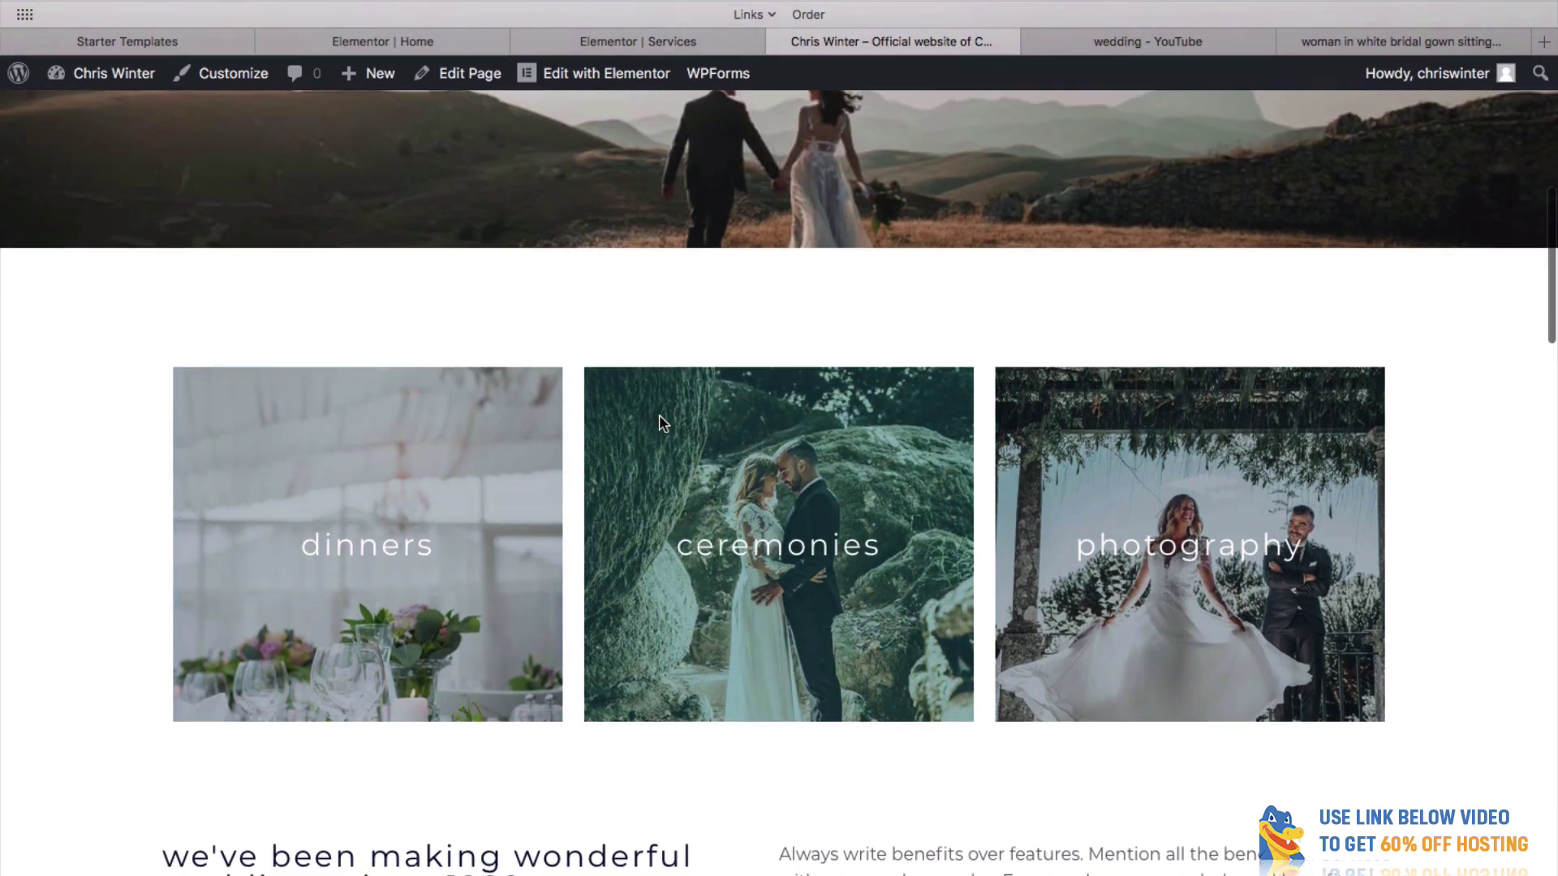
scroll(649, 451, down, 3)
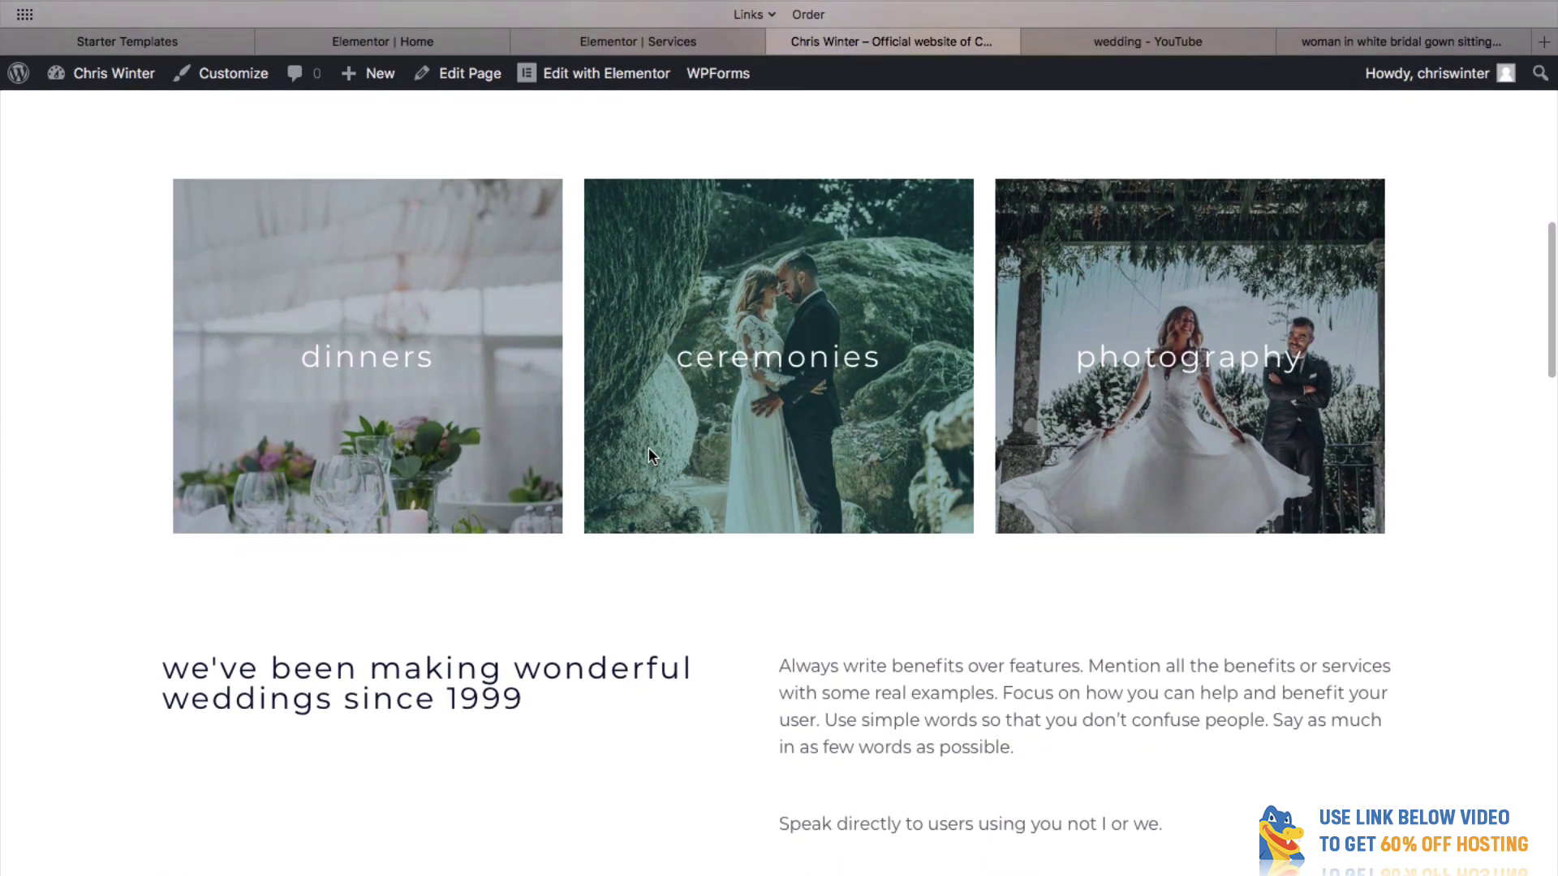
scroll(649, 455, down, 2)
scroll(633, 649, down, 3)
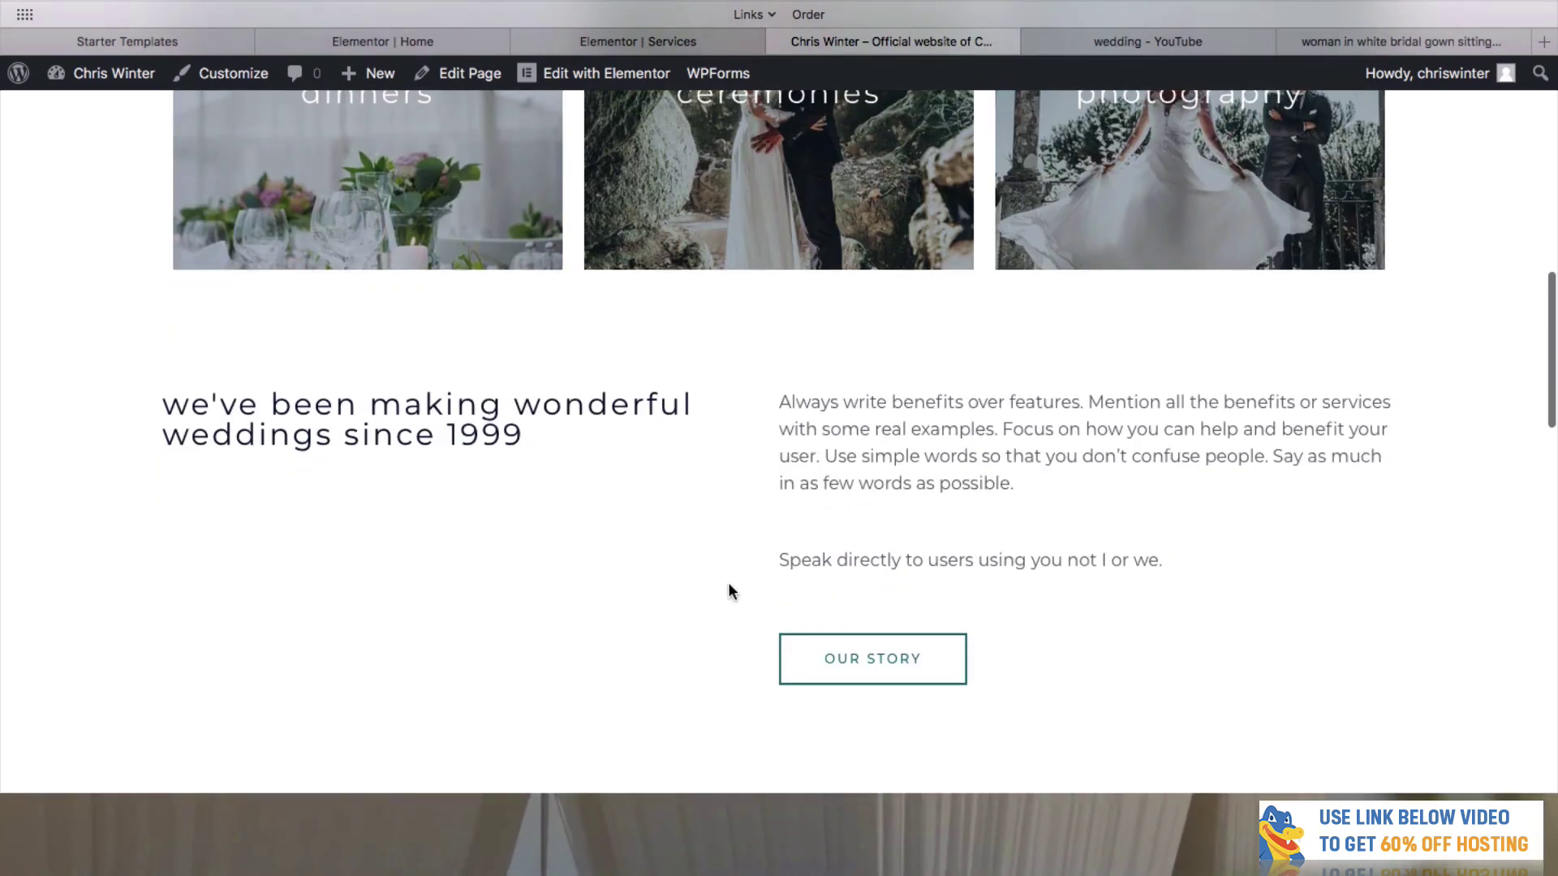
scroll(688, 550, down, 3)
scroll(691, 551, down, 5)
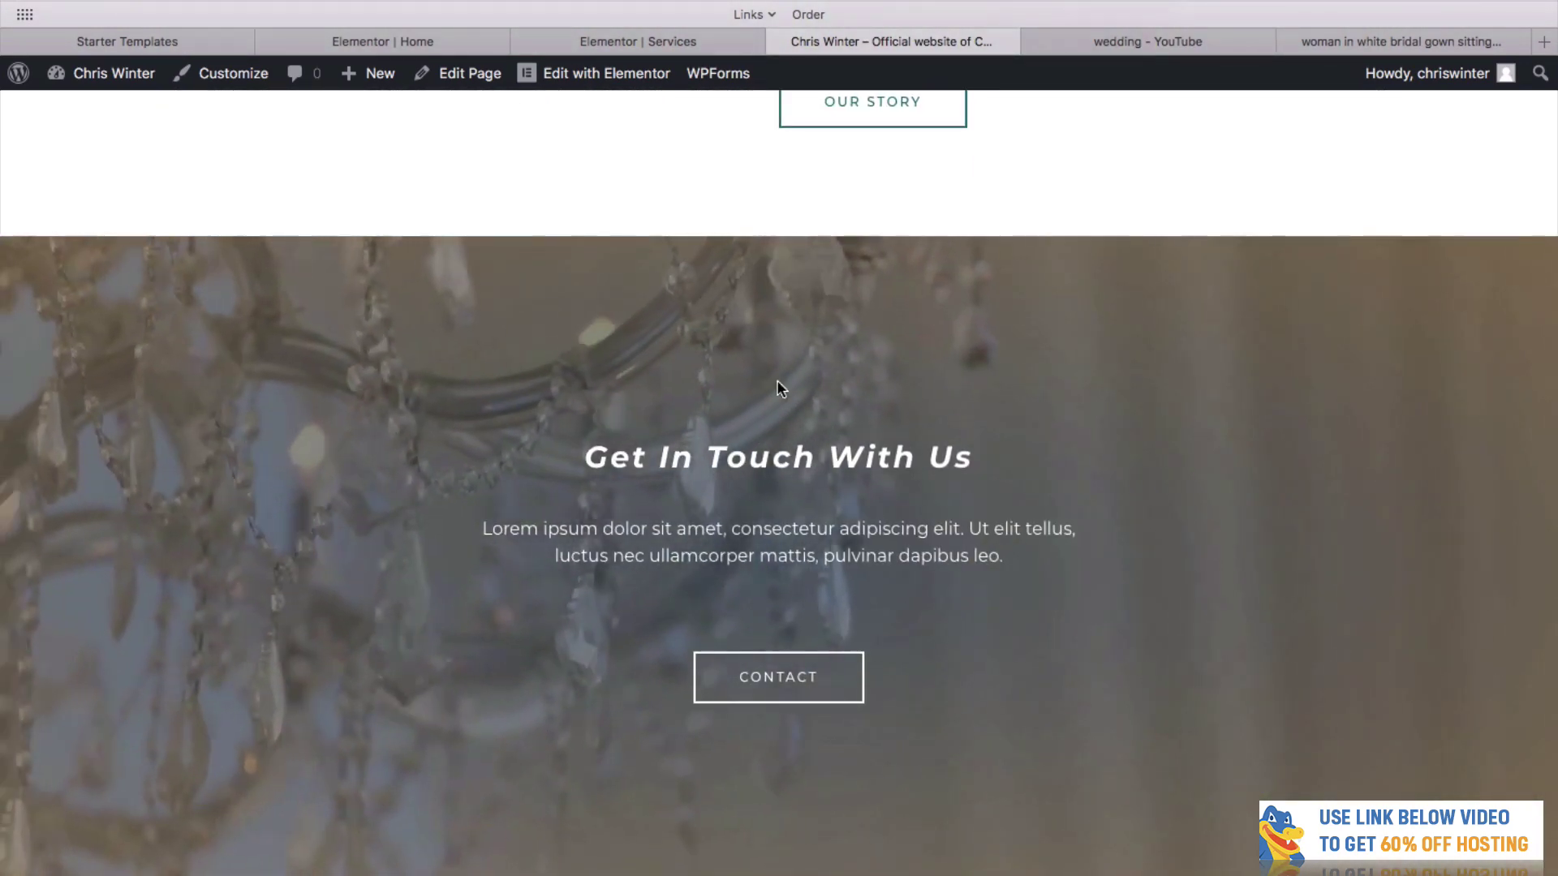
scroll(876, 549, down, 1)
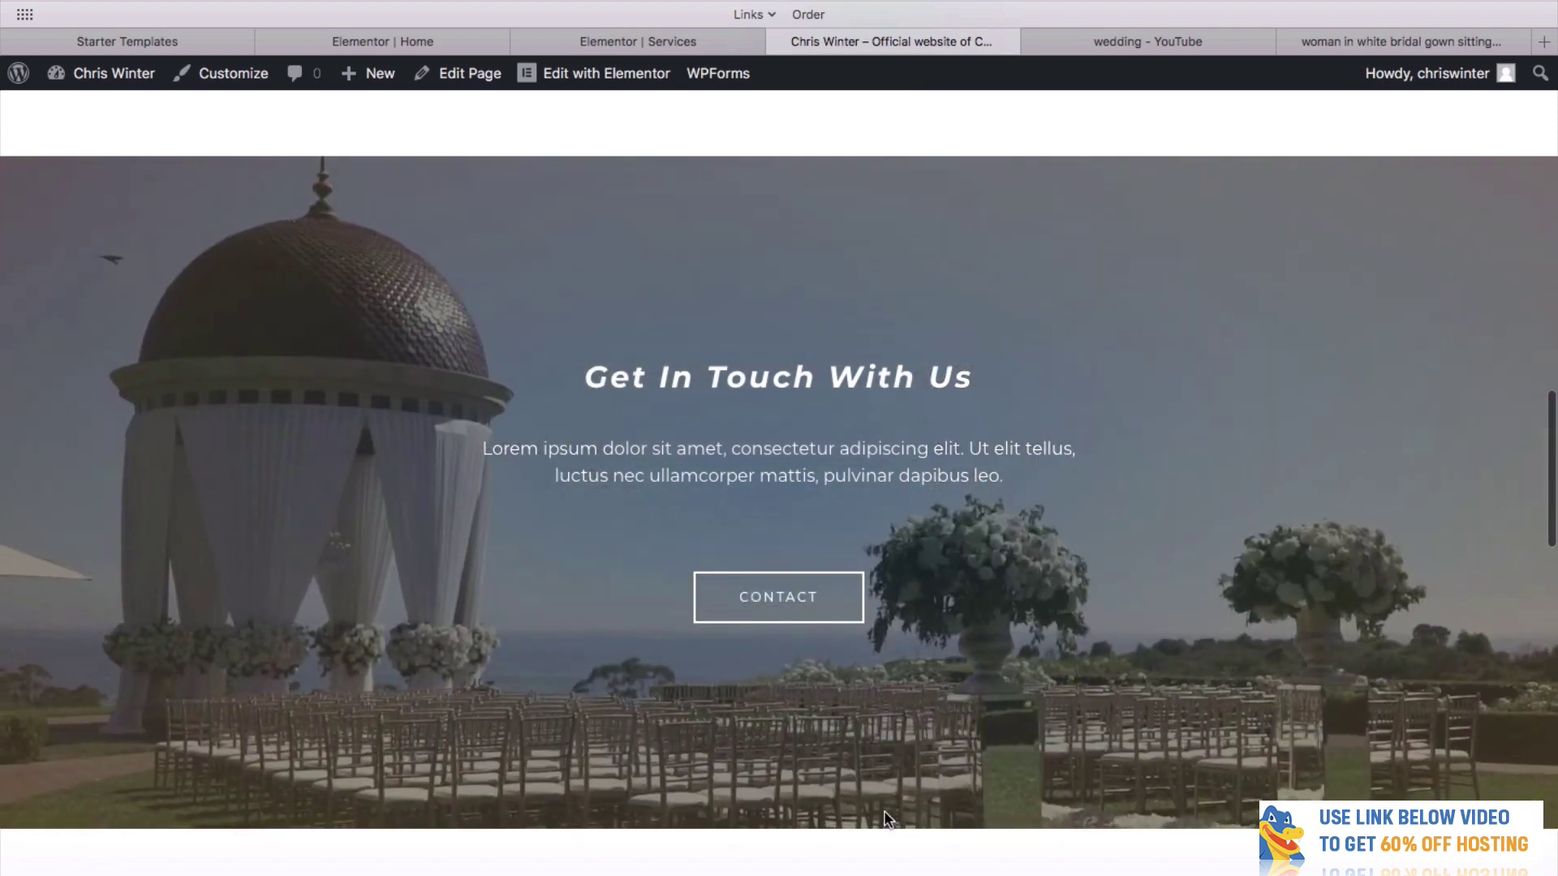
scroll(884, 811, down, 4)
scroll(884, 810, down, 9)
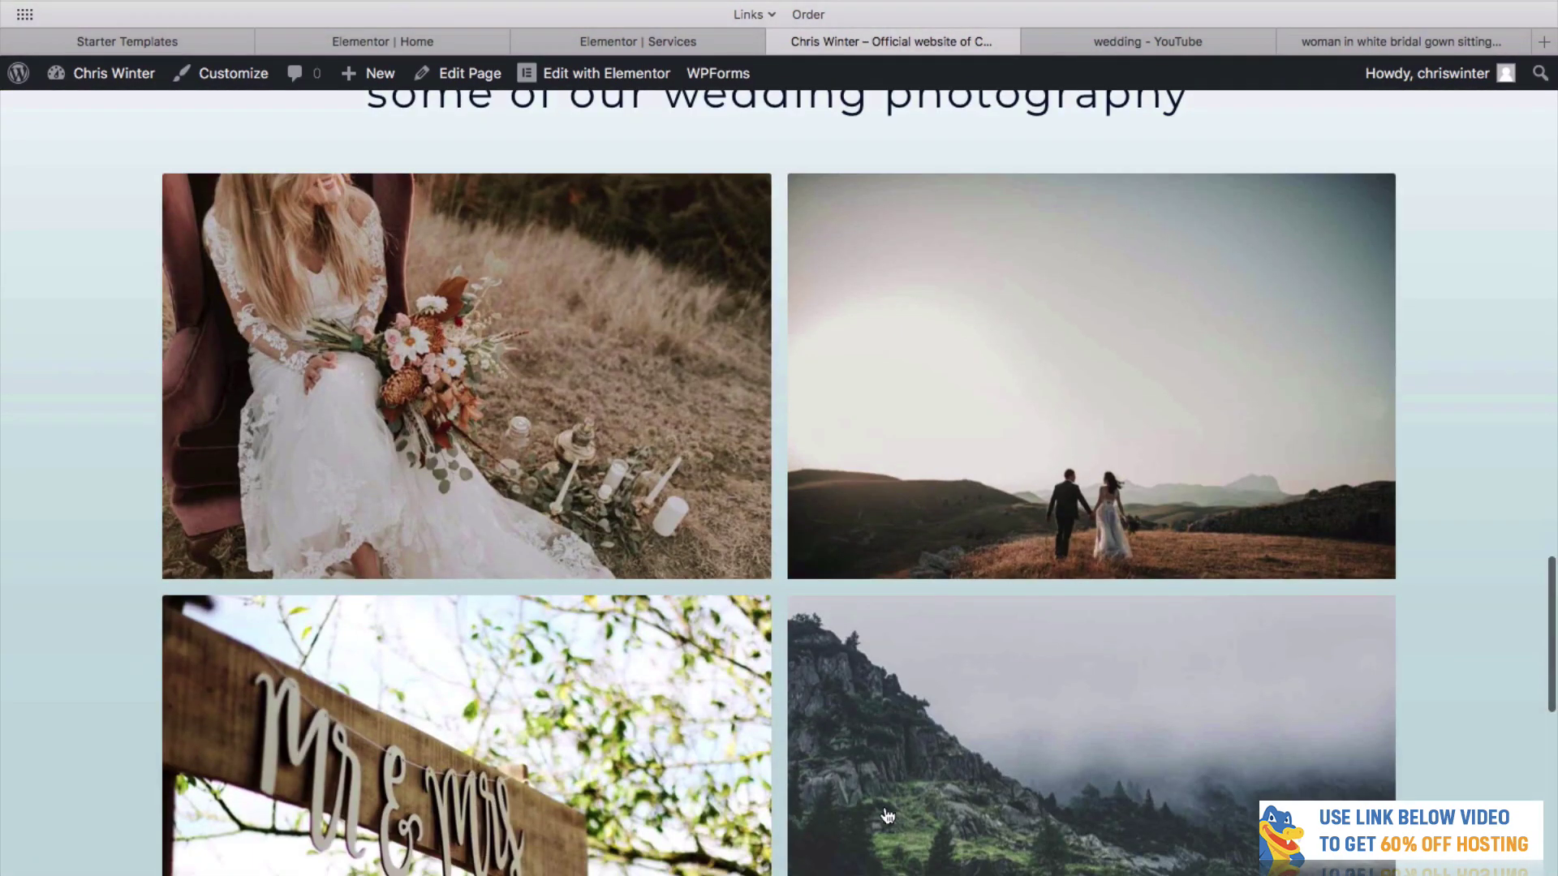
scroll(841, 498, up, 3)
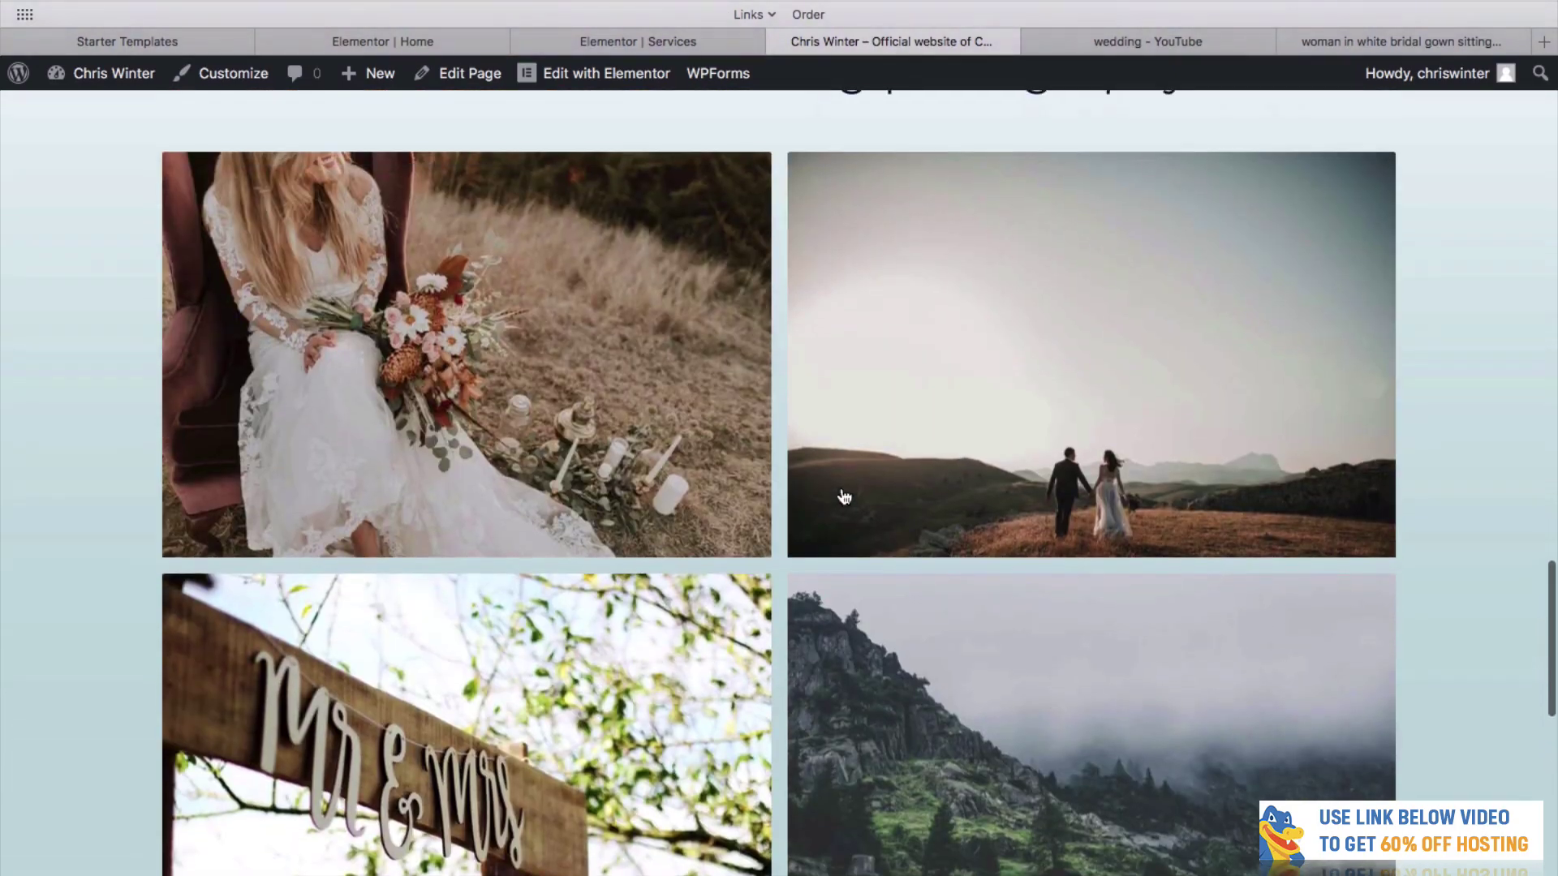
click(926, 437)
click(1439, 497)
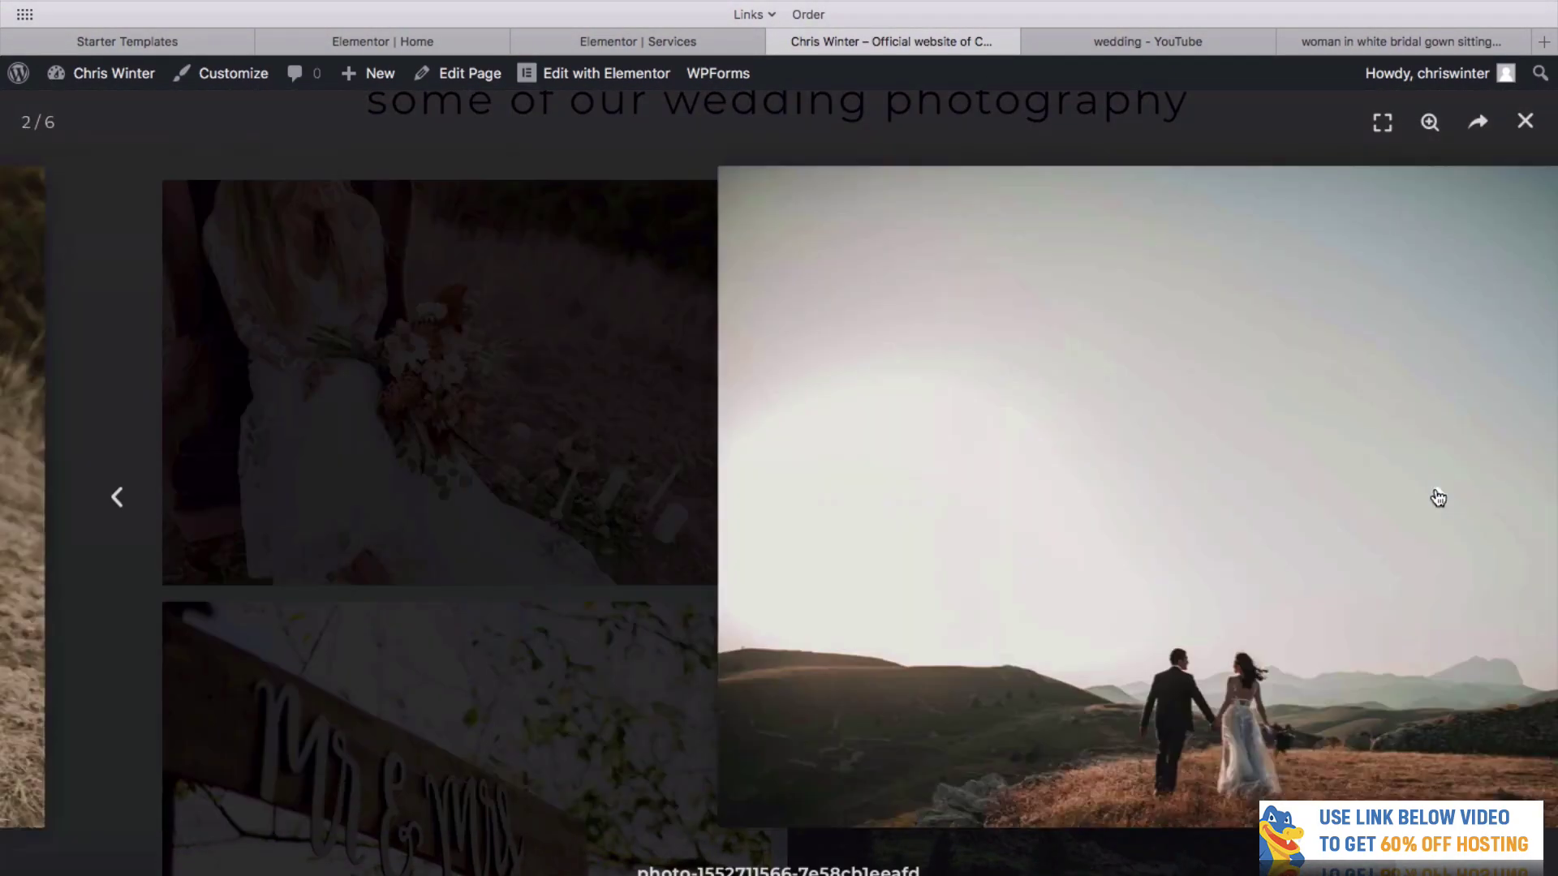
click(1438, 495)
click(1526, 121)
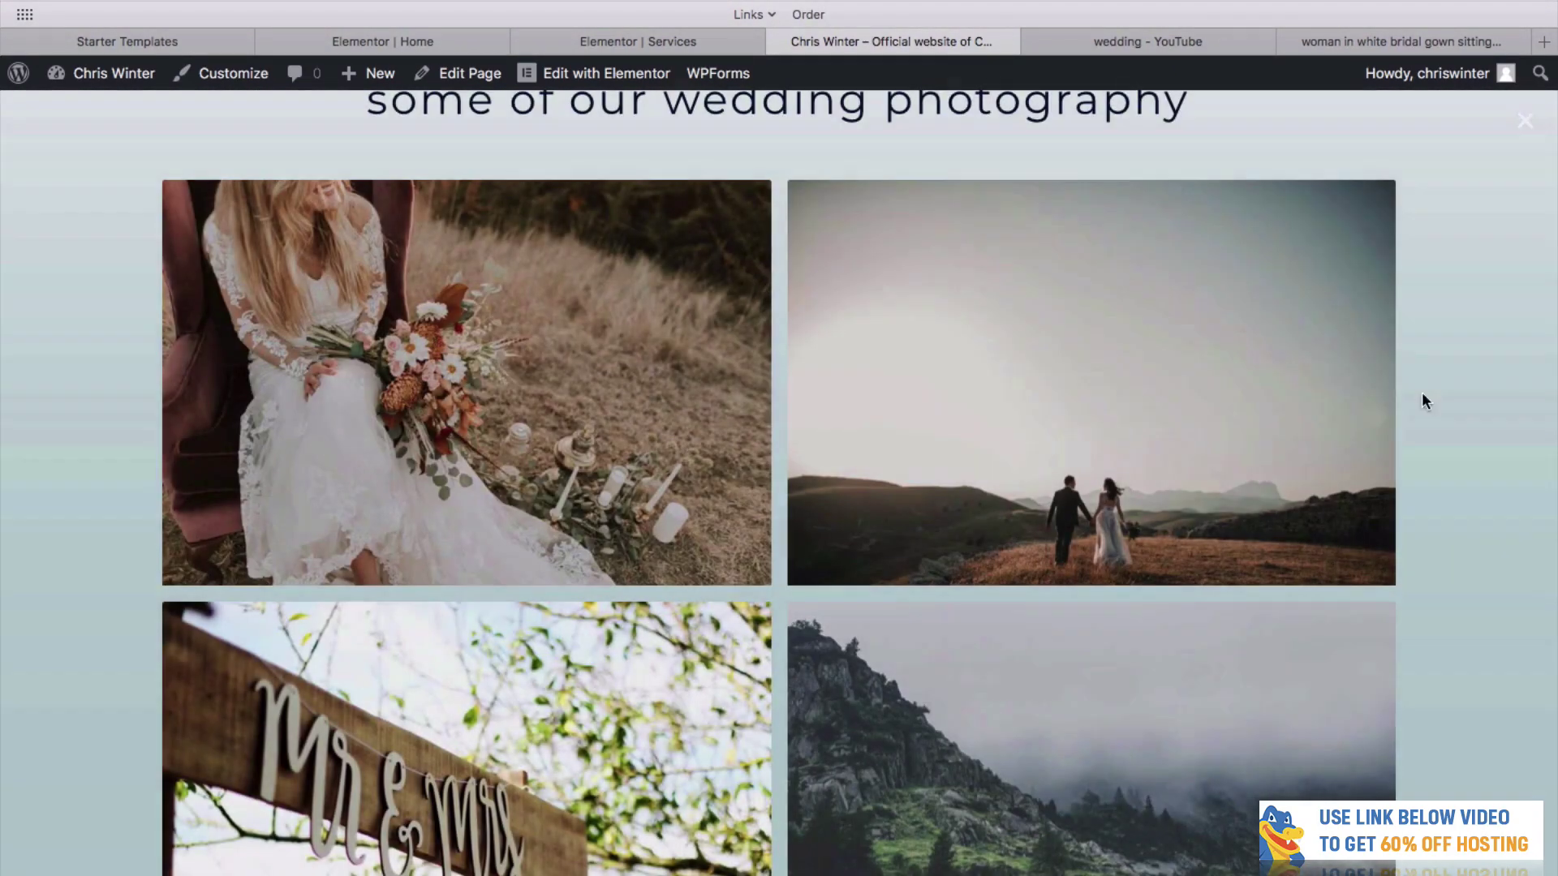
scroll(1421, 398, down, 12)
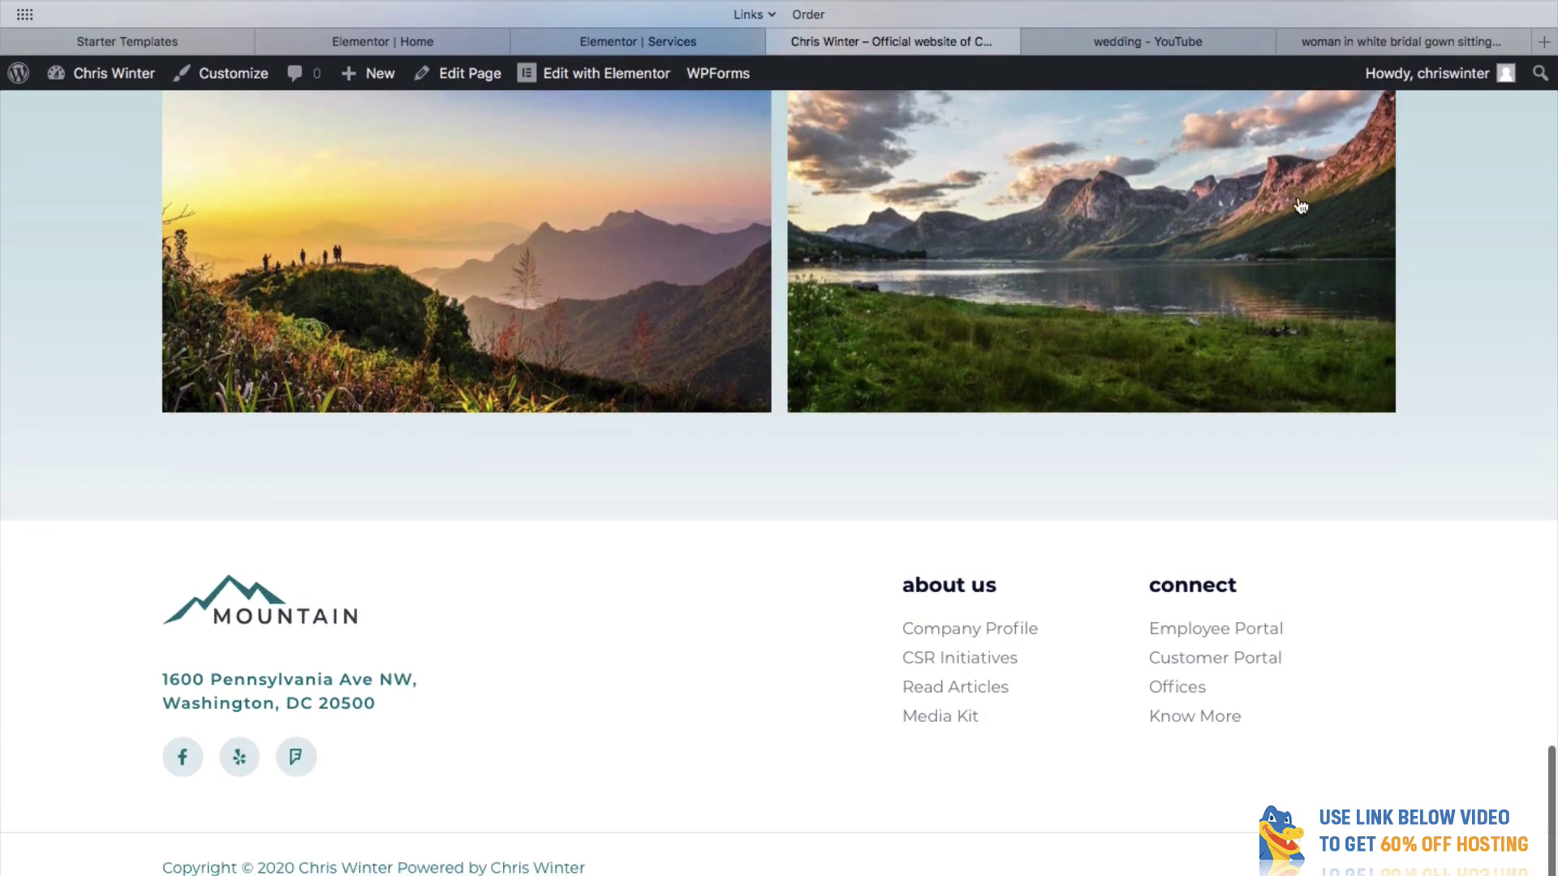
scroll(1245, 645, up, 15)
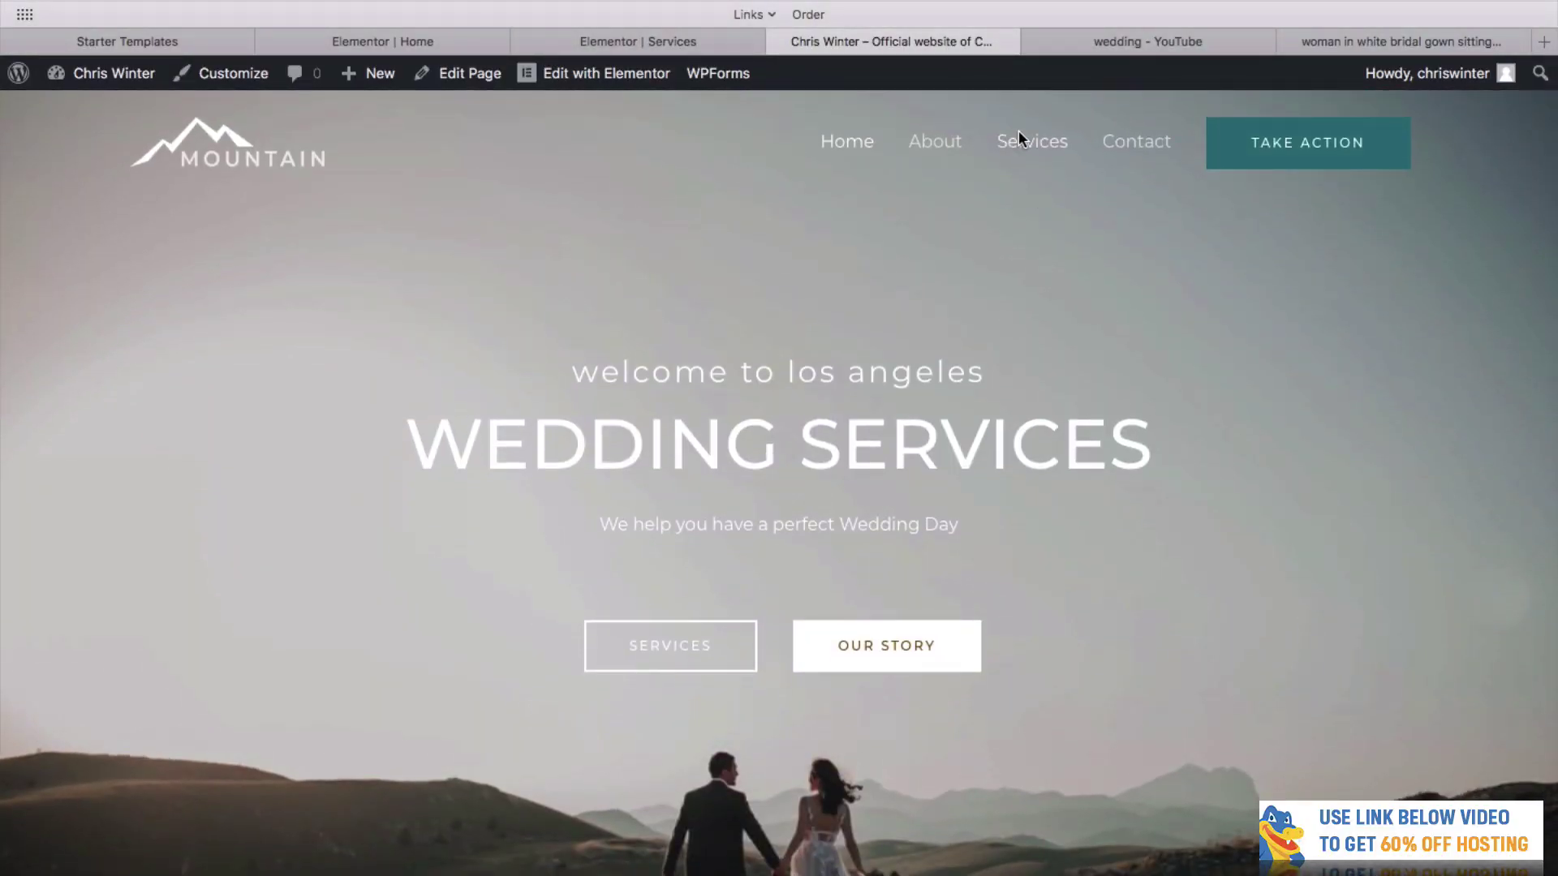
Open the live Services page, preview it at a narrower browser width, then maximise again
click(1021, 139)
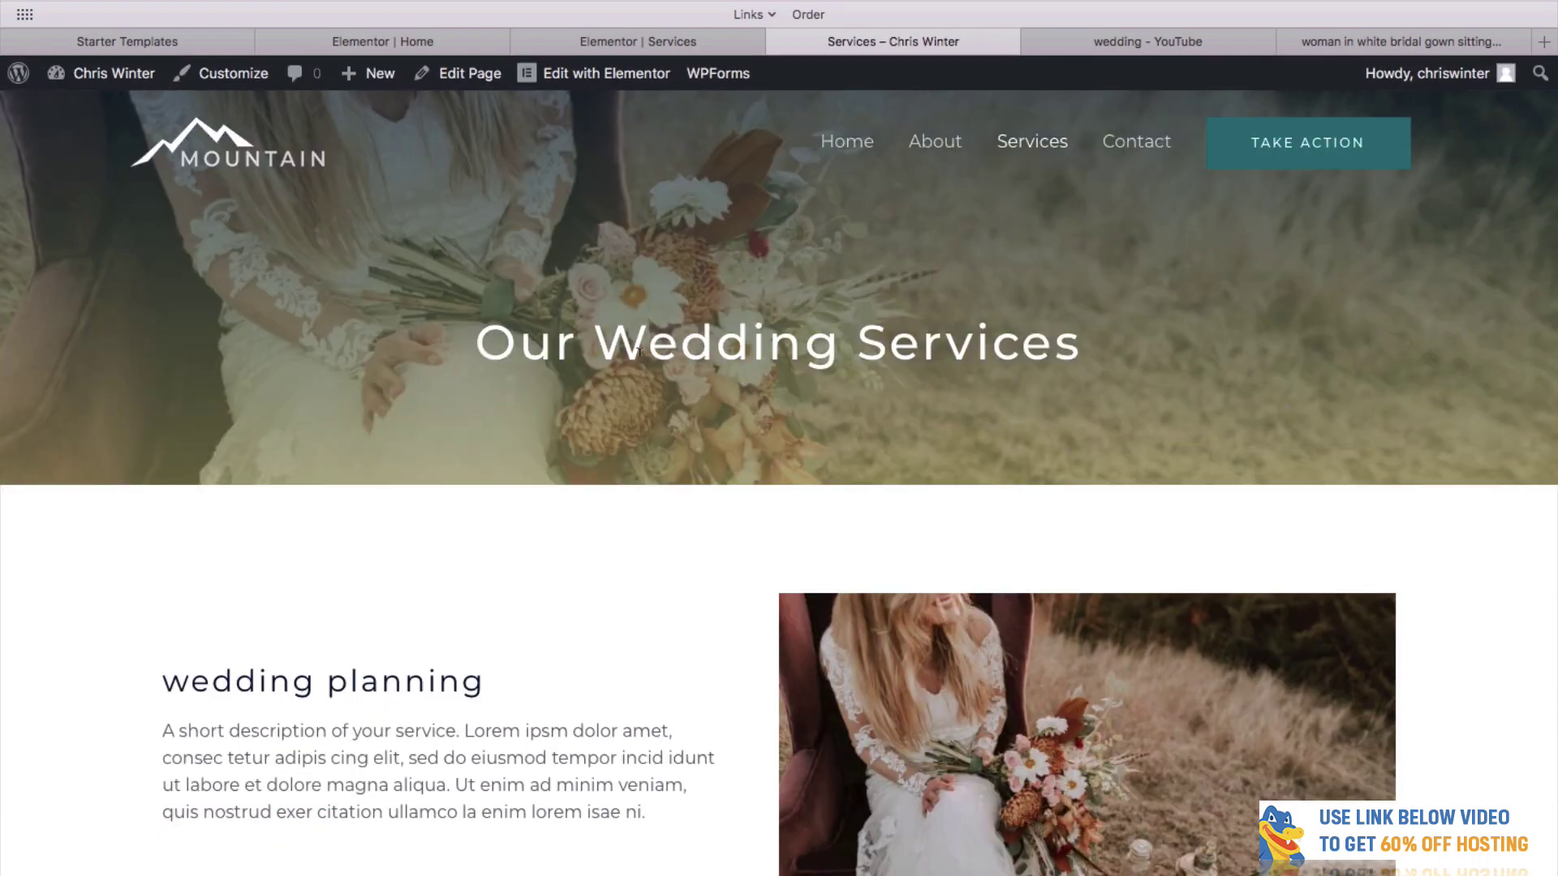
scroll(776, 572, down, 15)
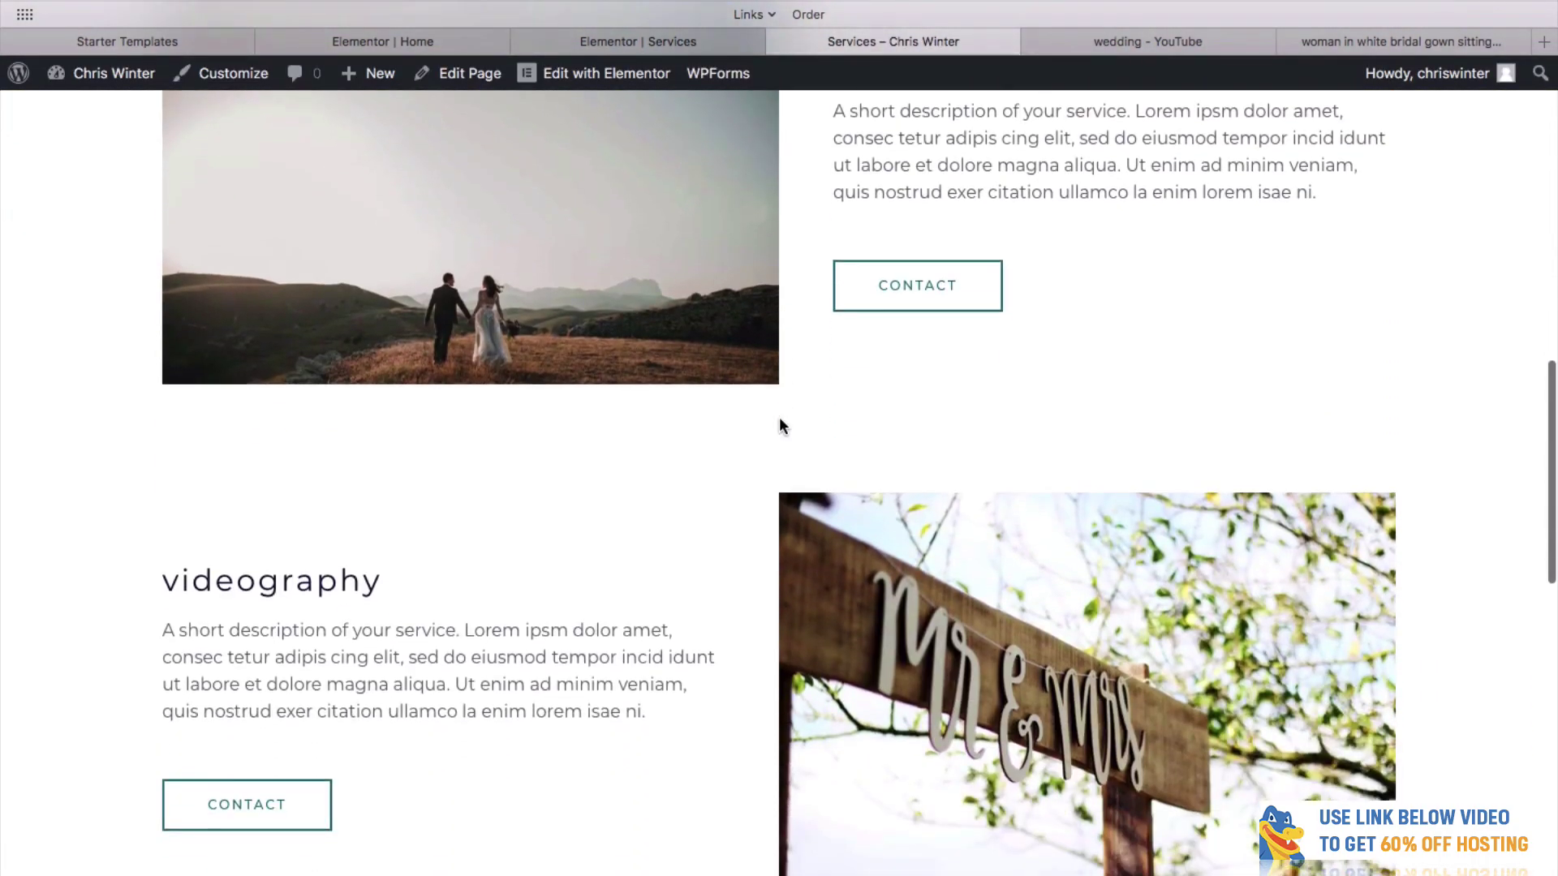
scroll(781, 426, up, 15)
drag(1556, 503, 492, 501)
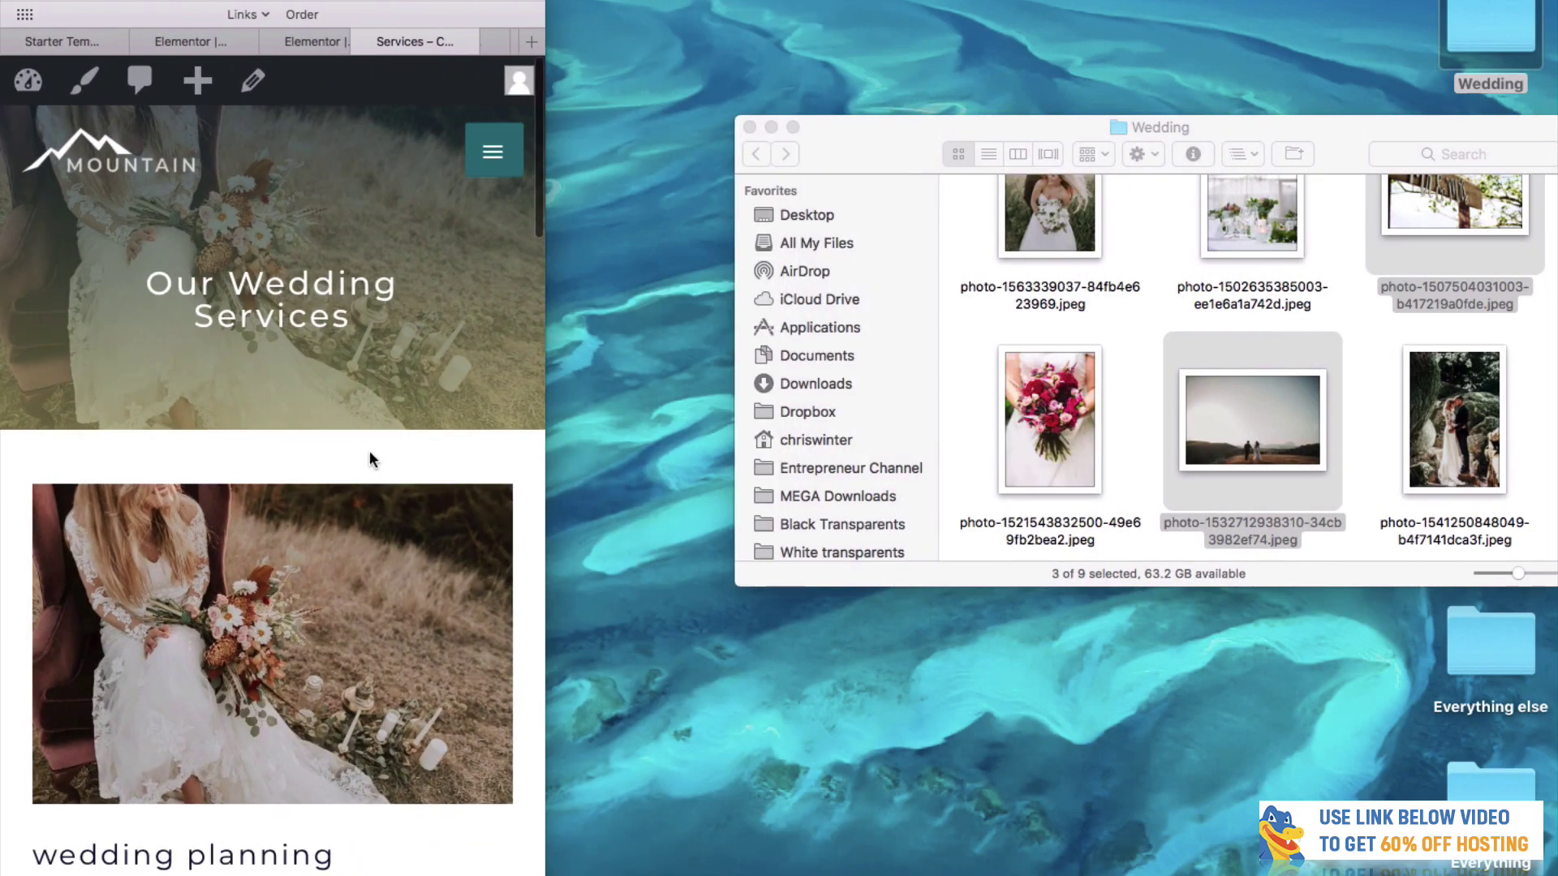
scroll(368, 450, down, 10)
scroll(368, 450, up, 5)
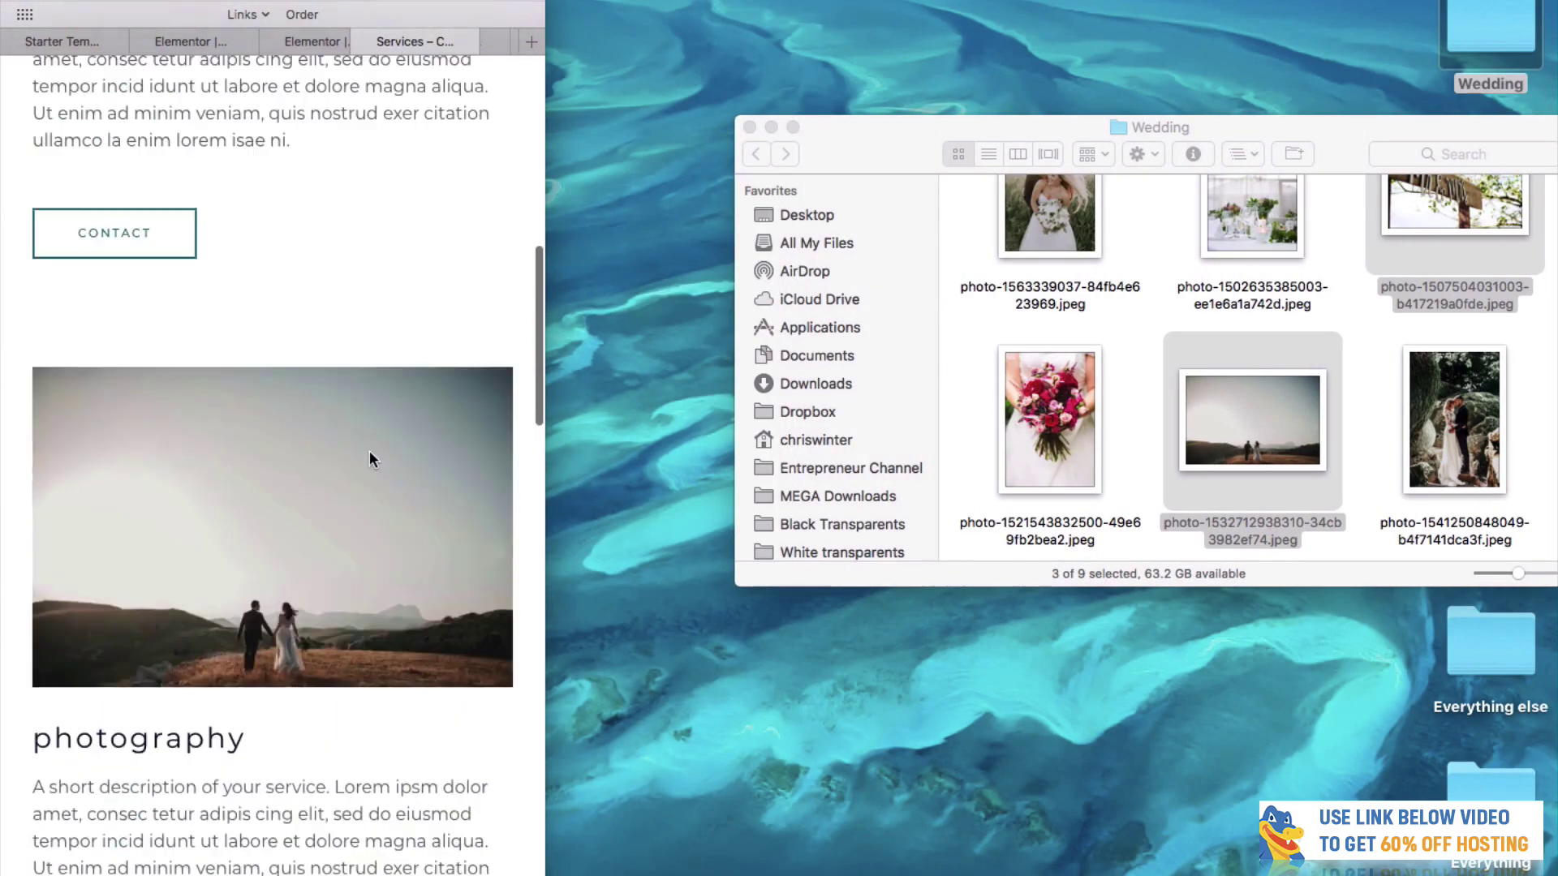
scroll(369, 460, up, 10)
double_click(454, 12)
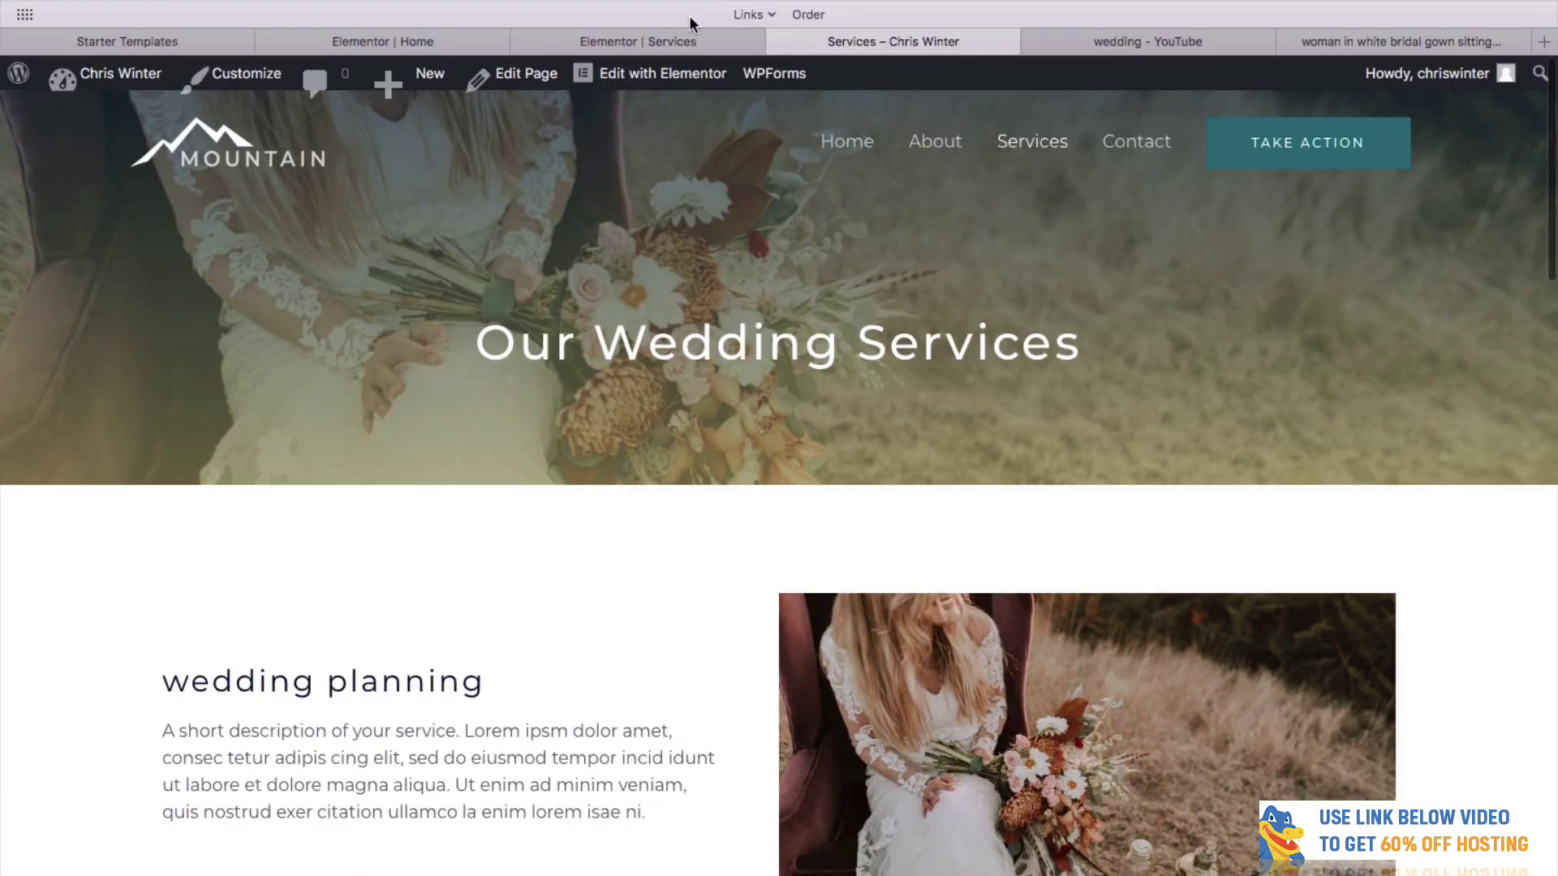
Open the live Contact page and pan around the Los Angeles map
click(1105, 143)
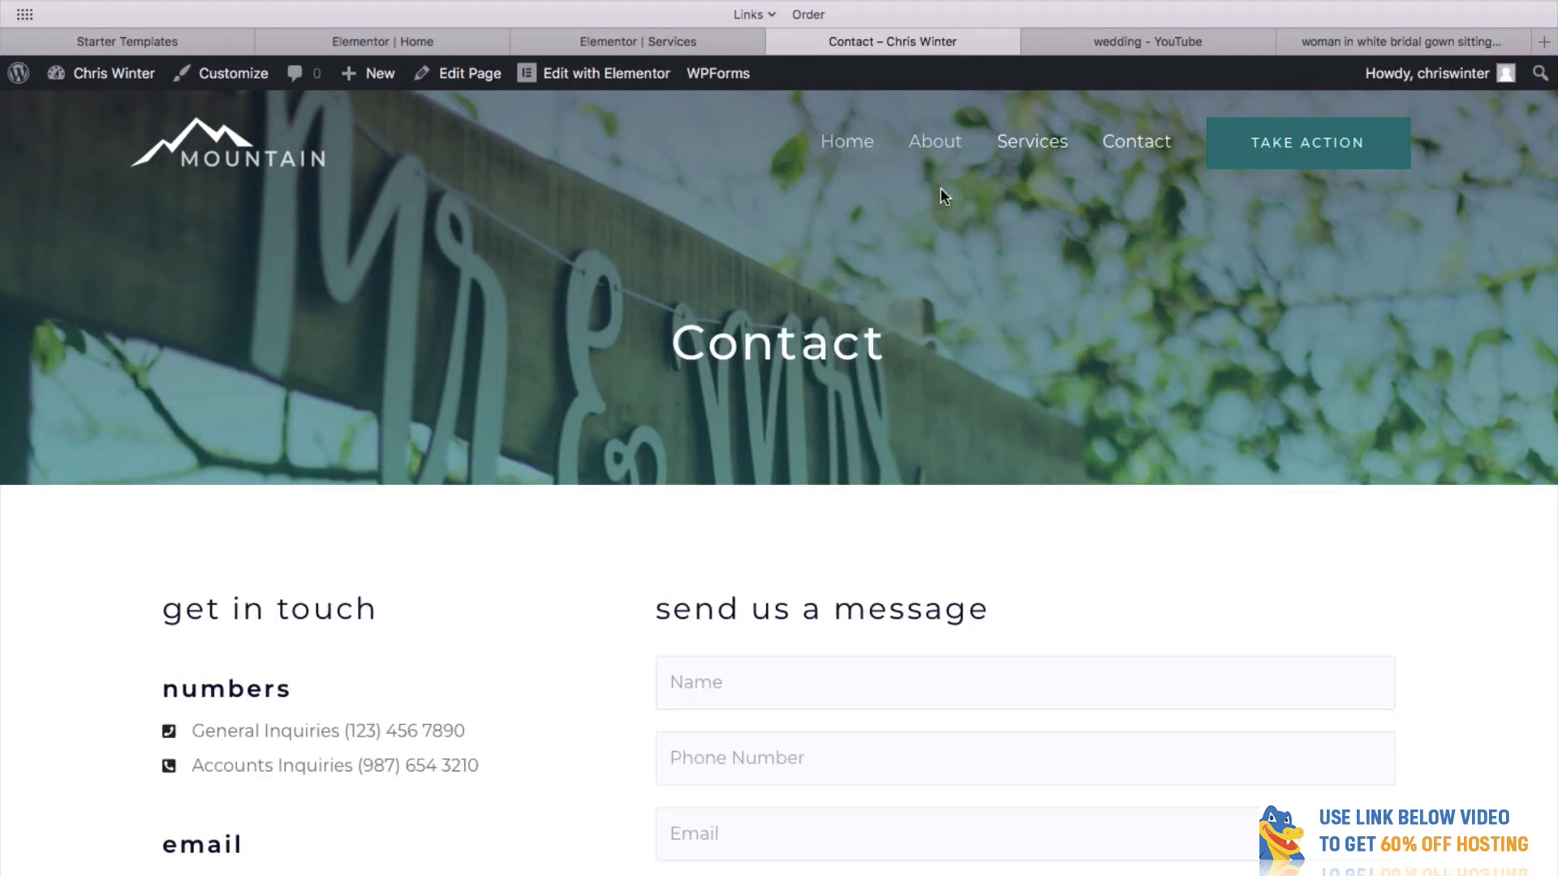
scroll(995, 369, down, 12)
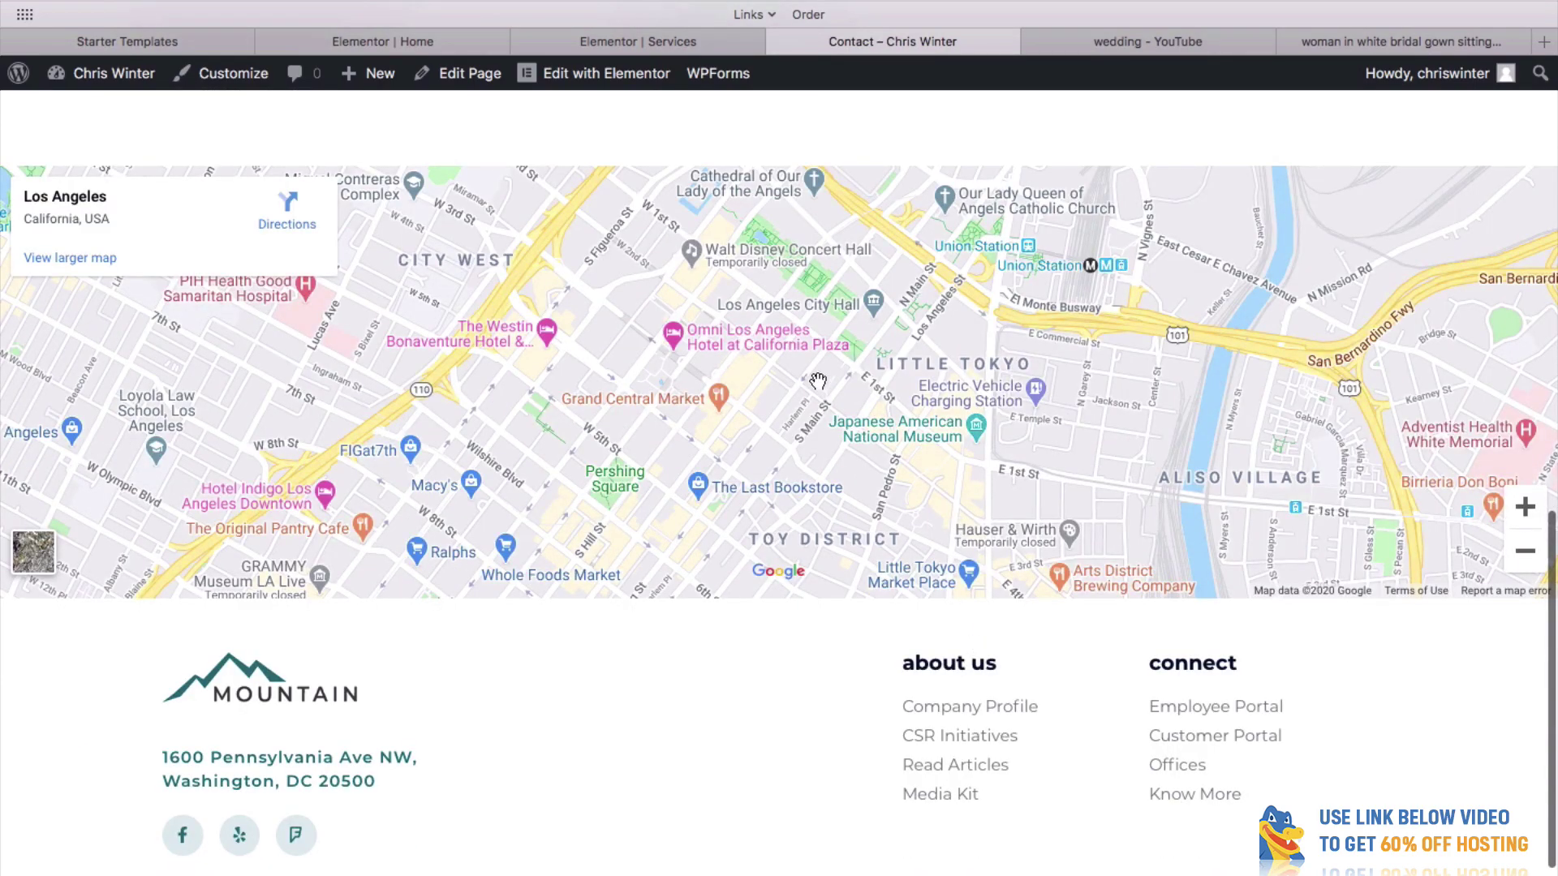
drag(818, 381, 808, 427)
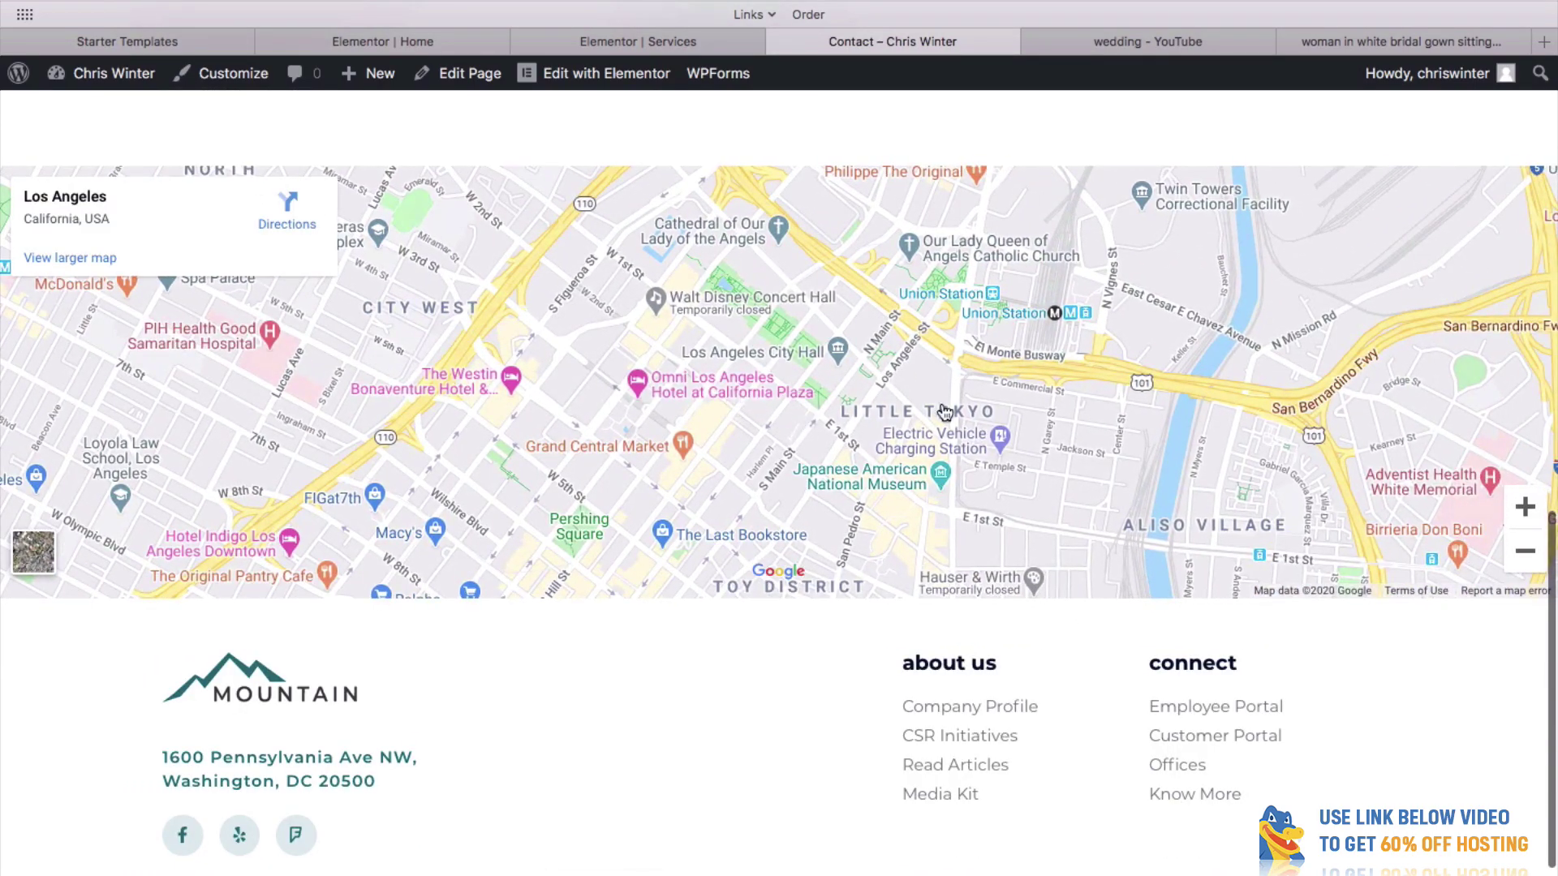
drag(918, 375, 915, 414)
scroll(901, 211, up, 12)
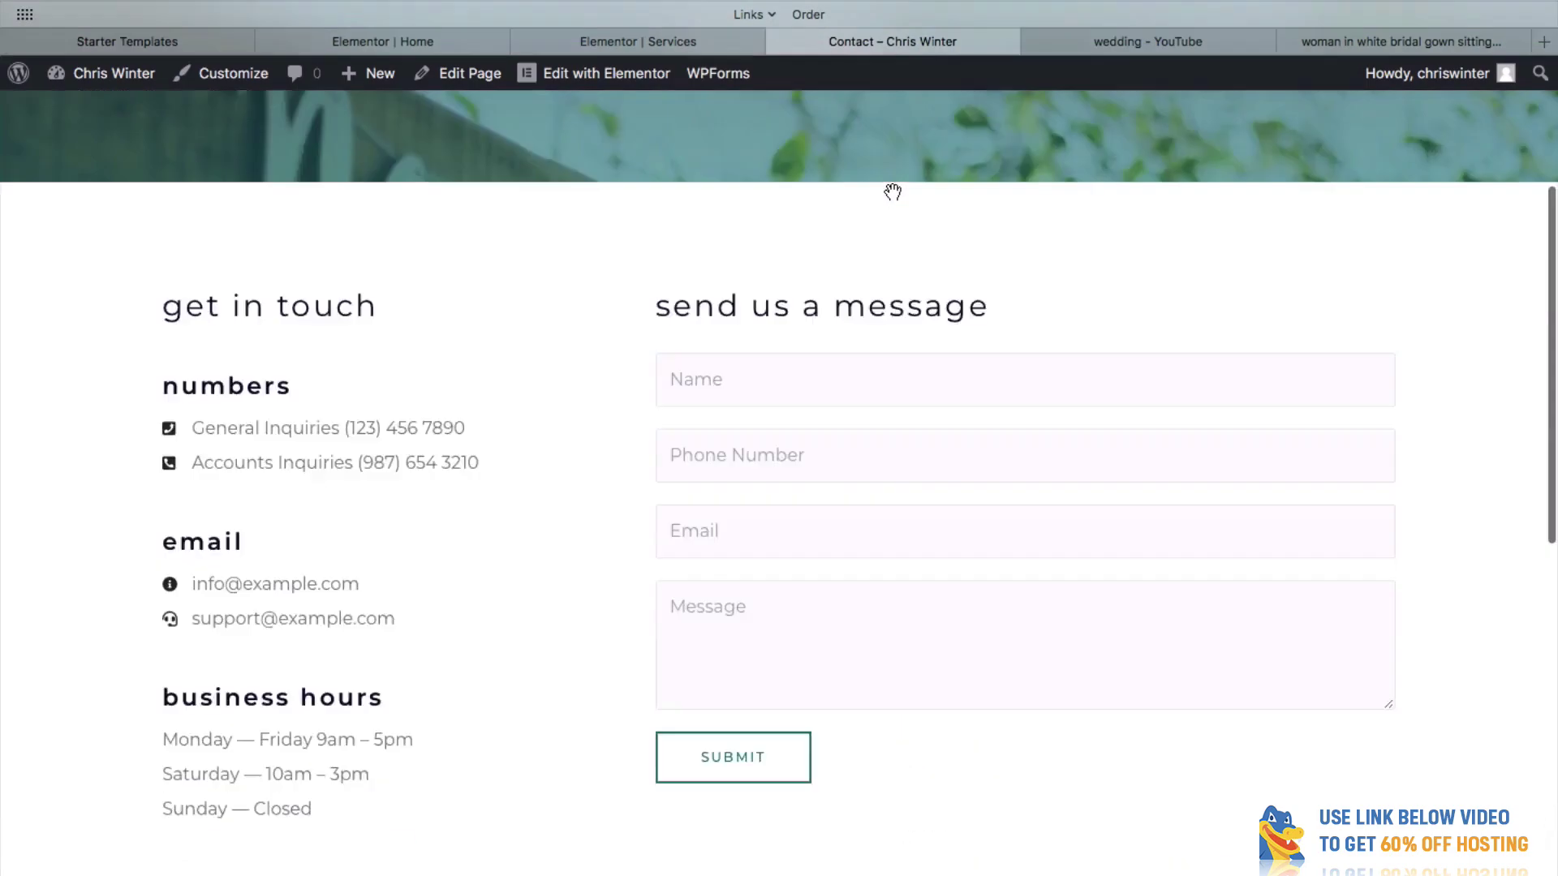
Look over the Services and Home editor tabs, then return to the live Contact page
click(680, 42)
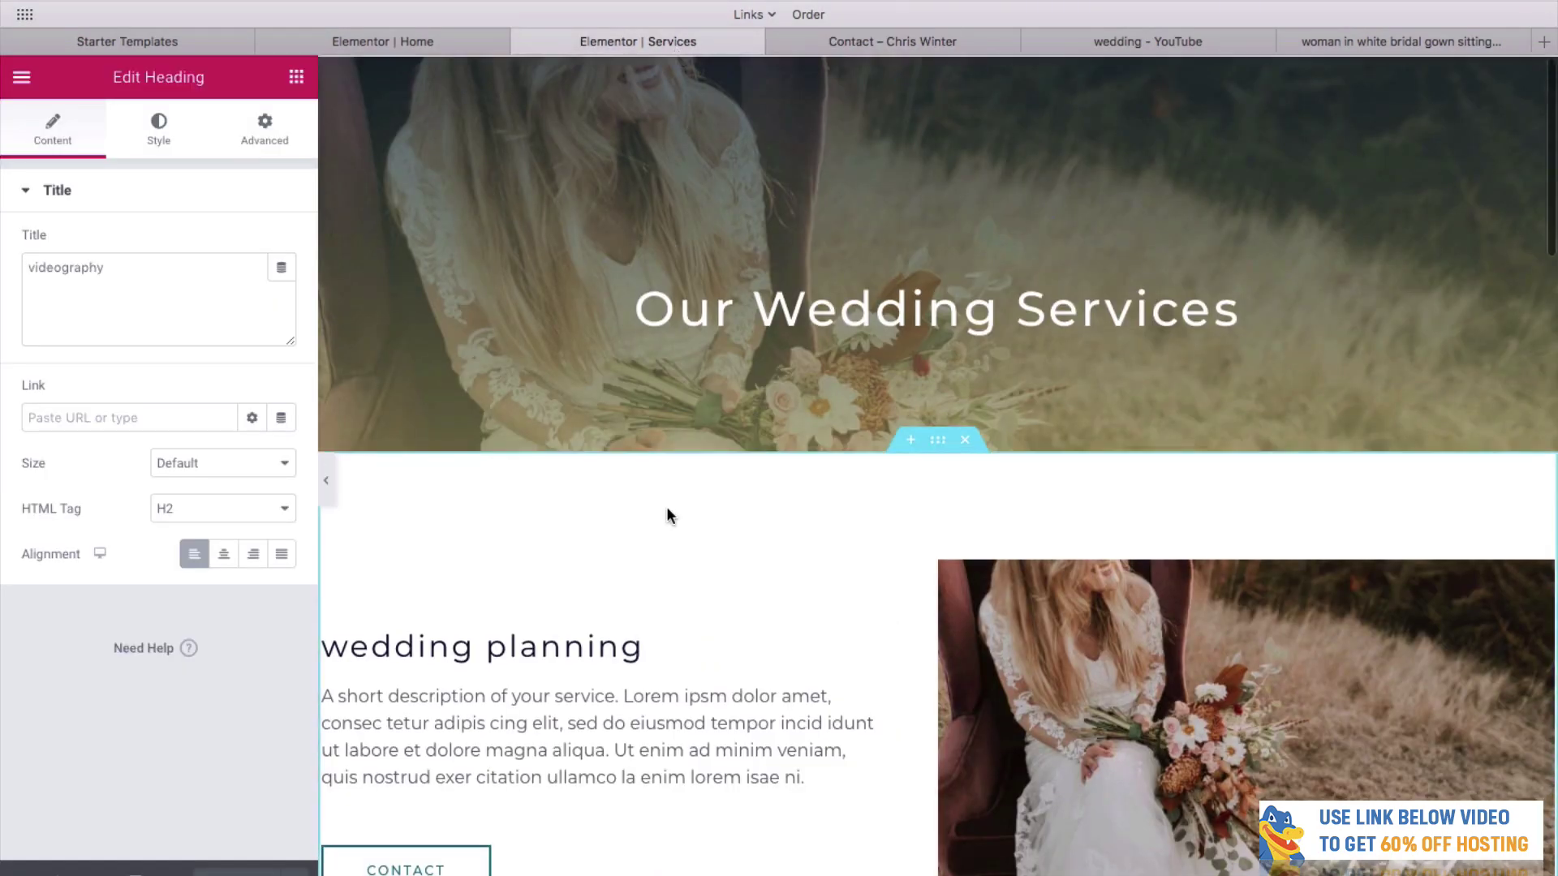
click(409, 45)
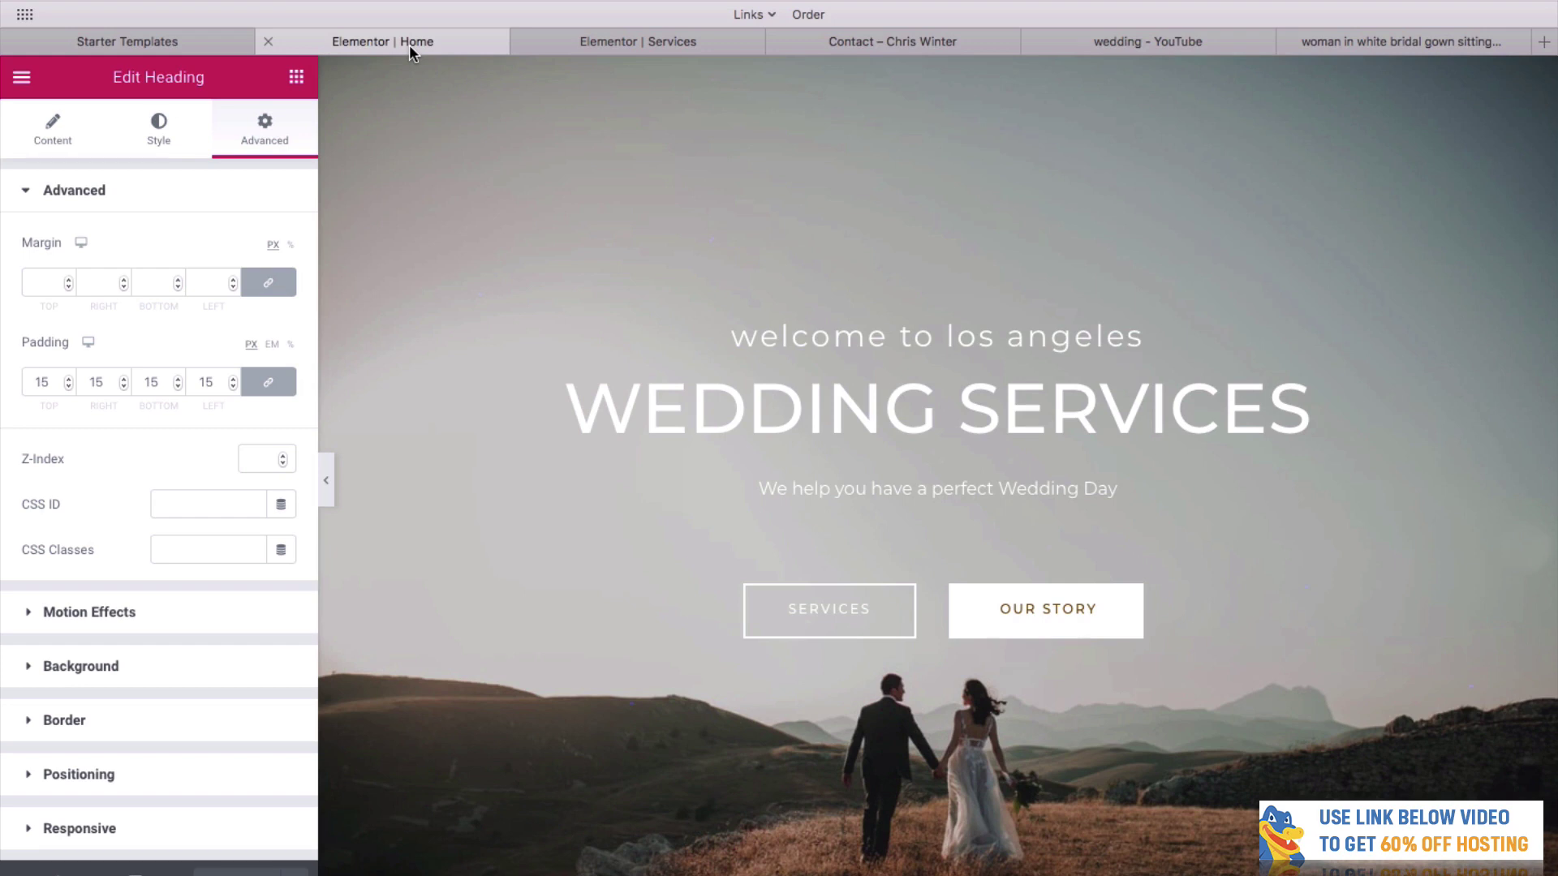
click(645, 41)
click(976, 40)
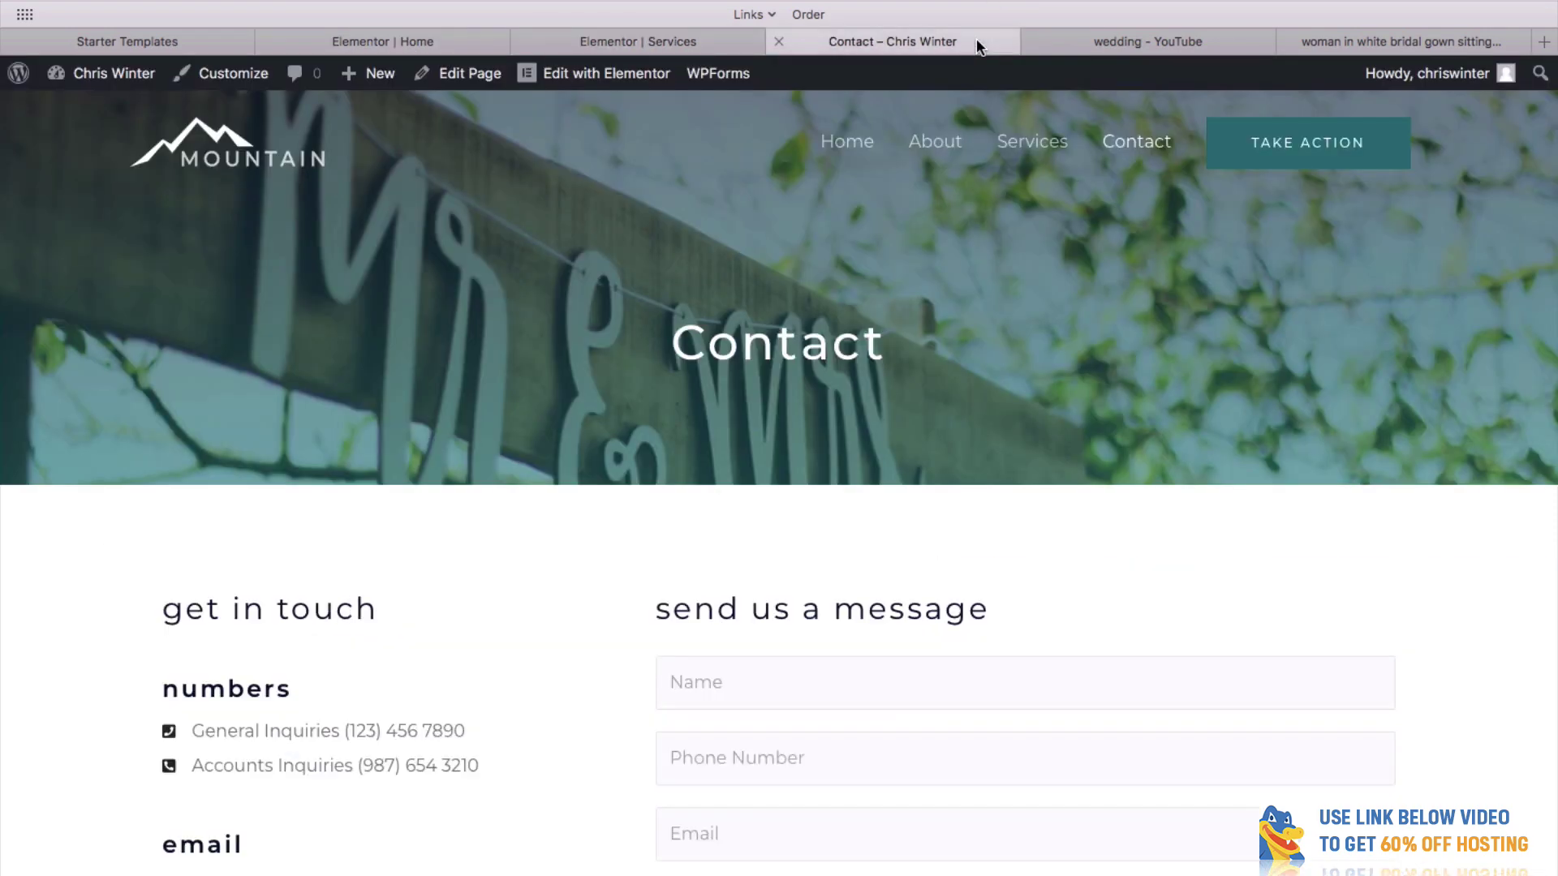